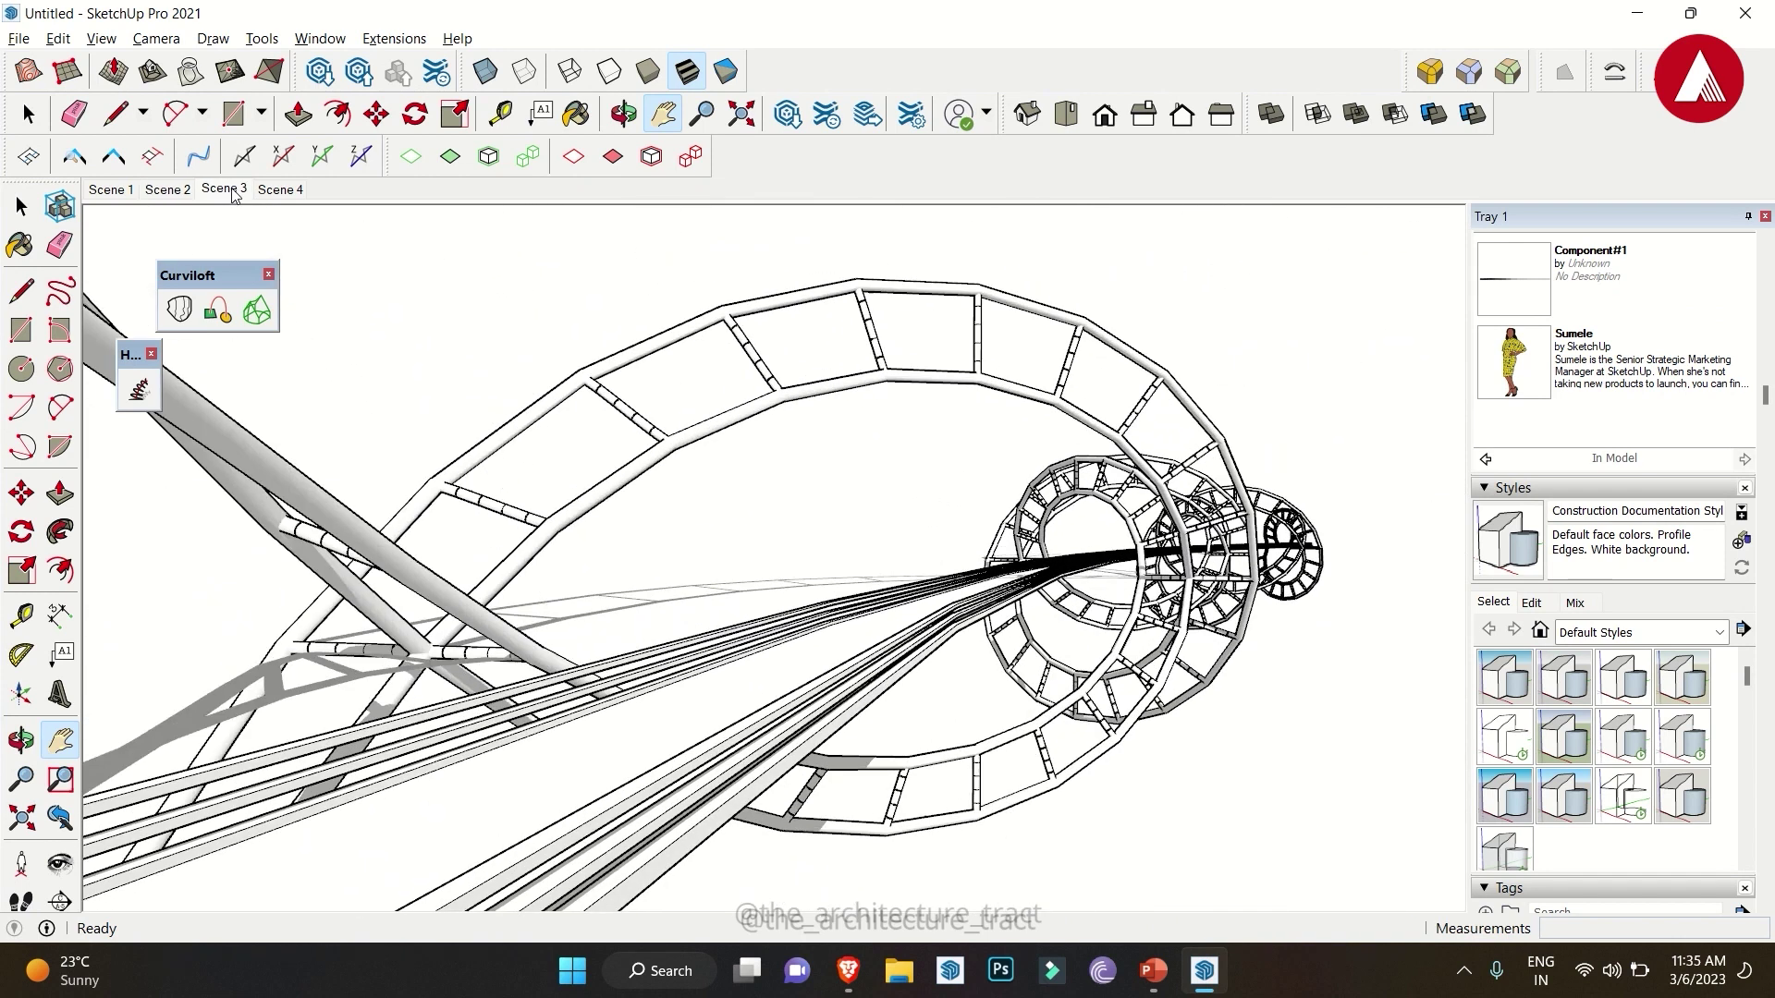
pyautogui.click(281, 190)
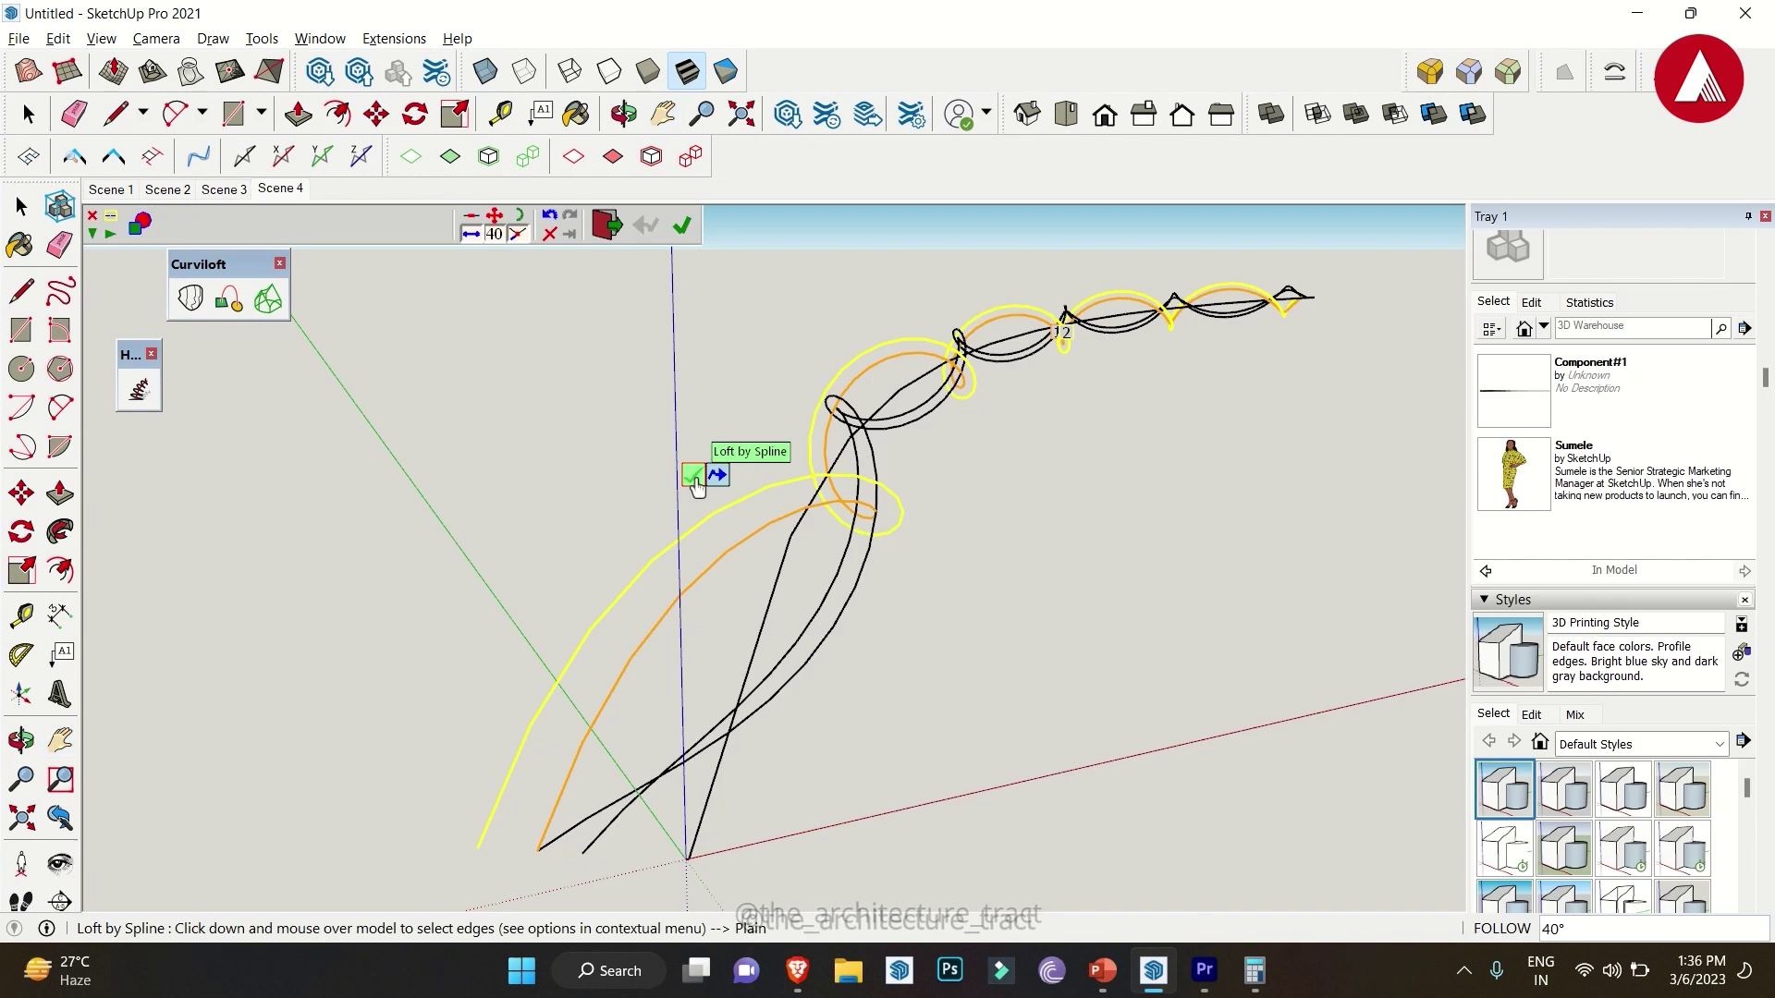
pyautogui.click(692, 475)
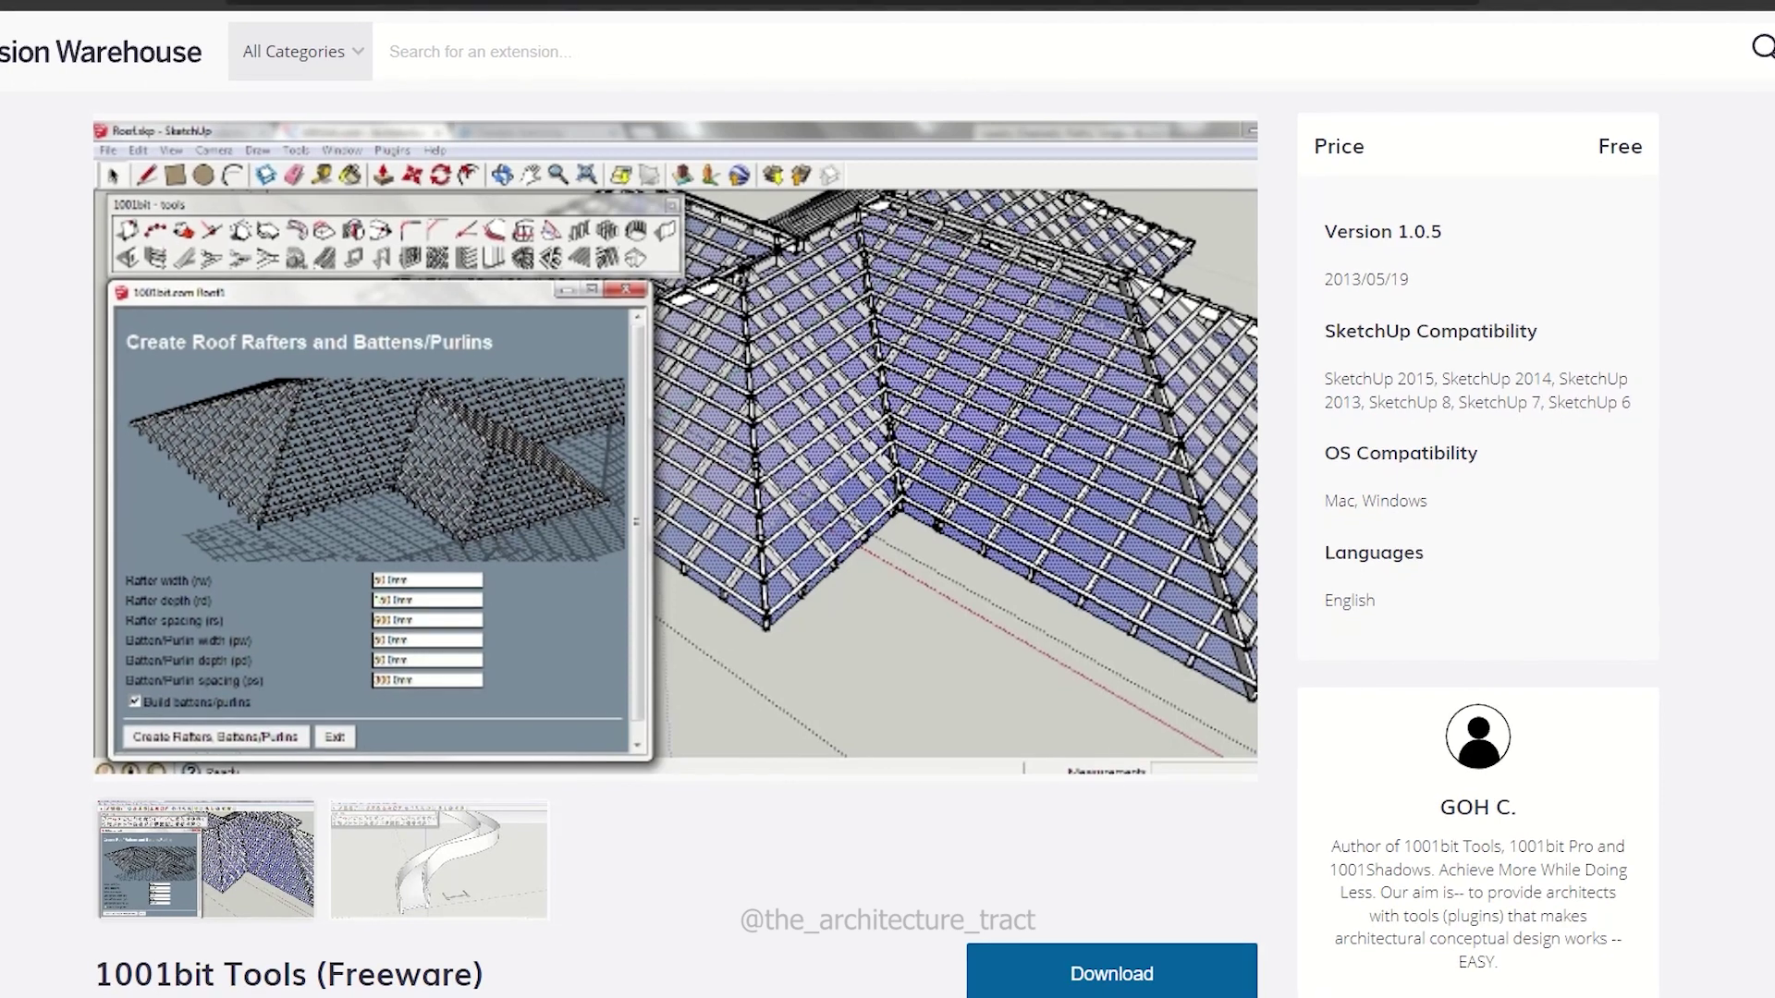
# - Review the 1001bit Tools (Freeware) extension page, including its compatibility details and description
pyautogui.scroll(-2, 666, 462)
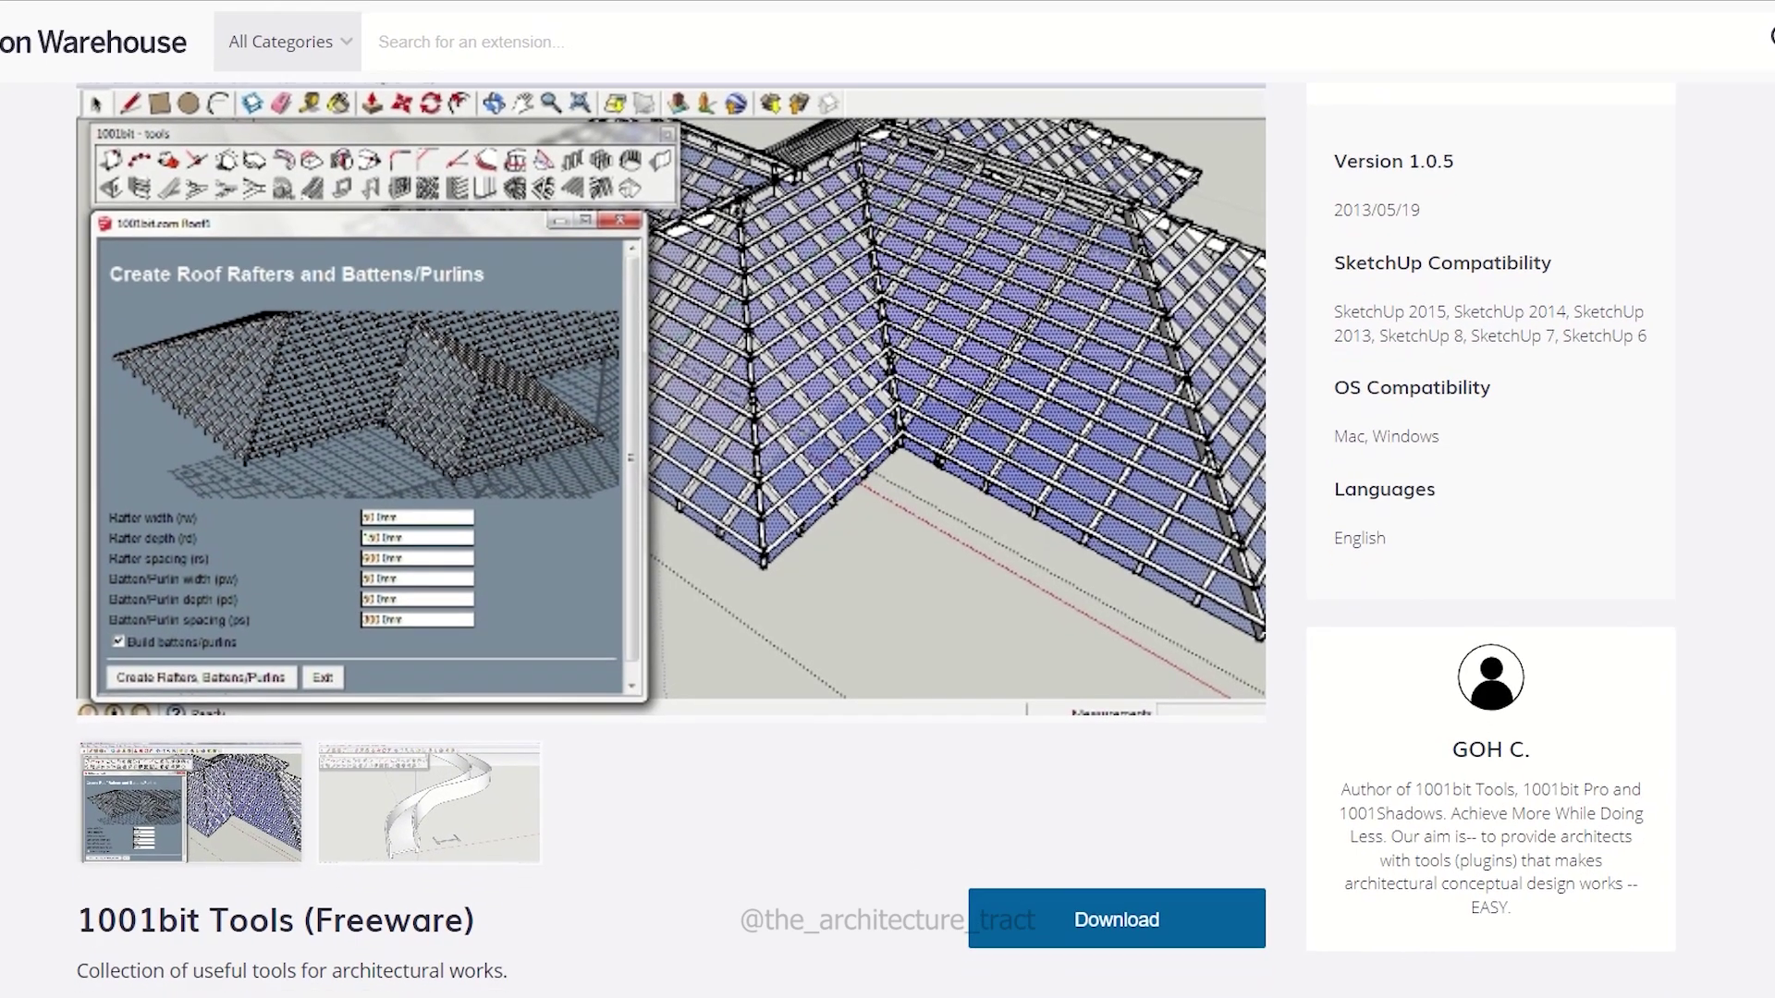
pyautogui.scroll(-3, 665, 462)
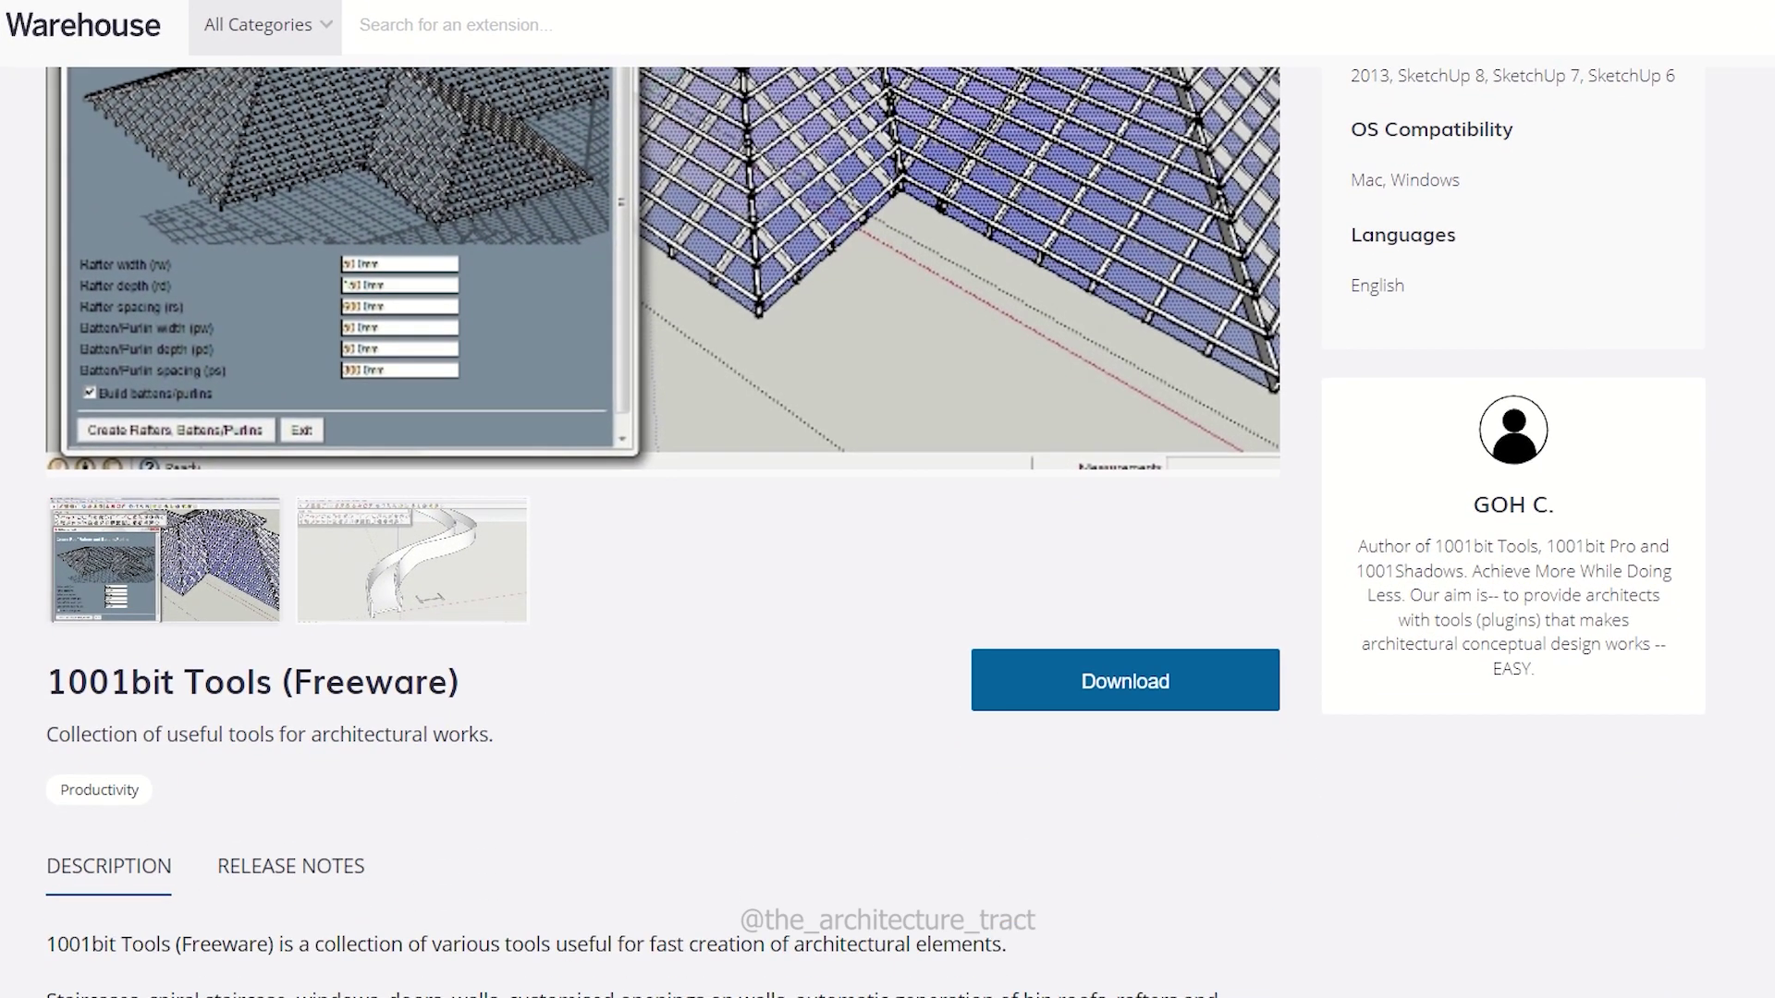
pyautogui.scroll(-6, 665, 462)
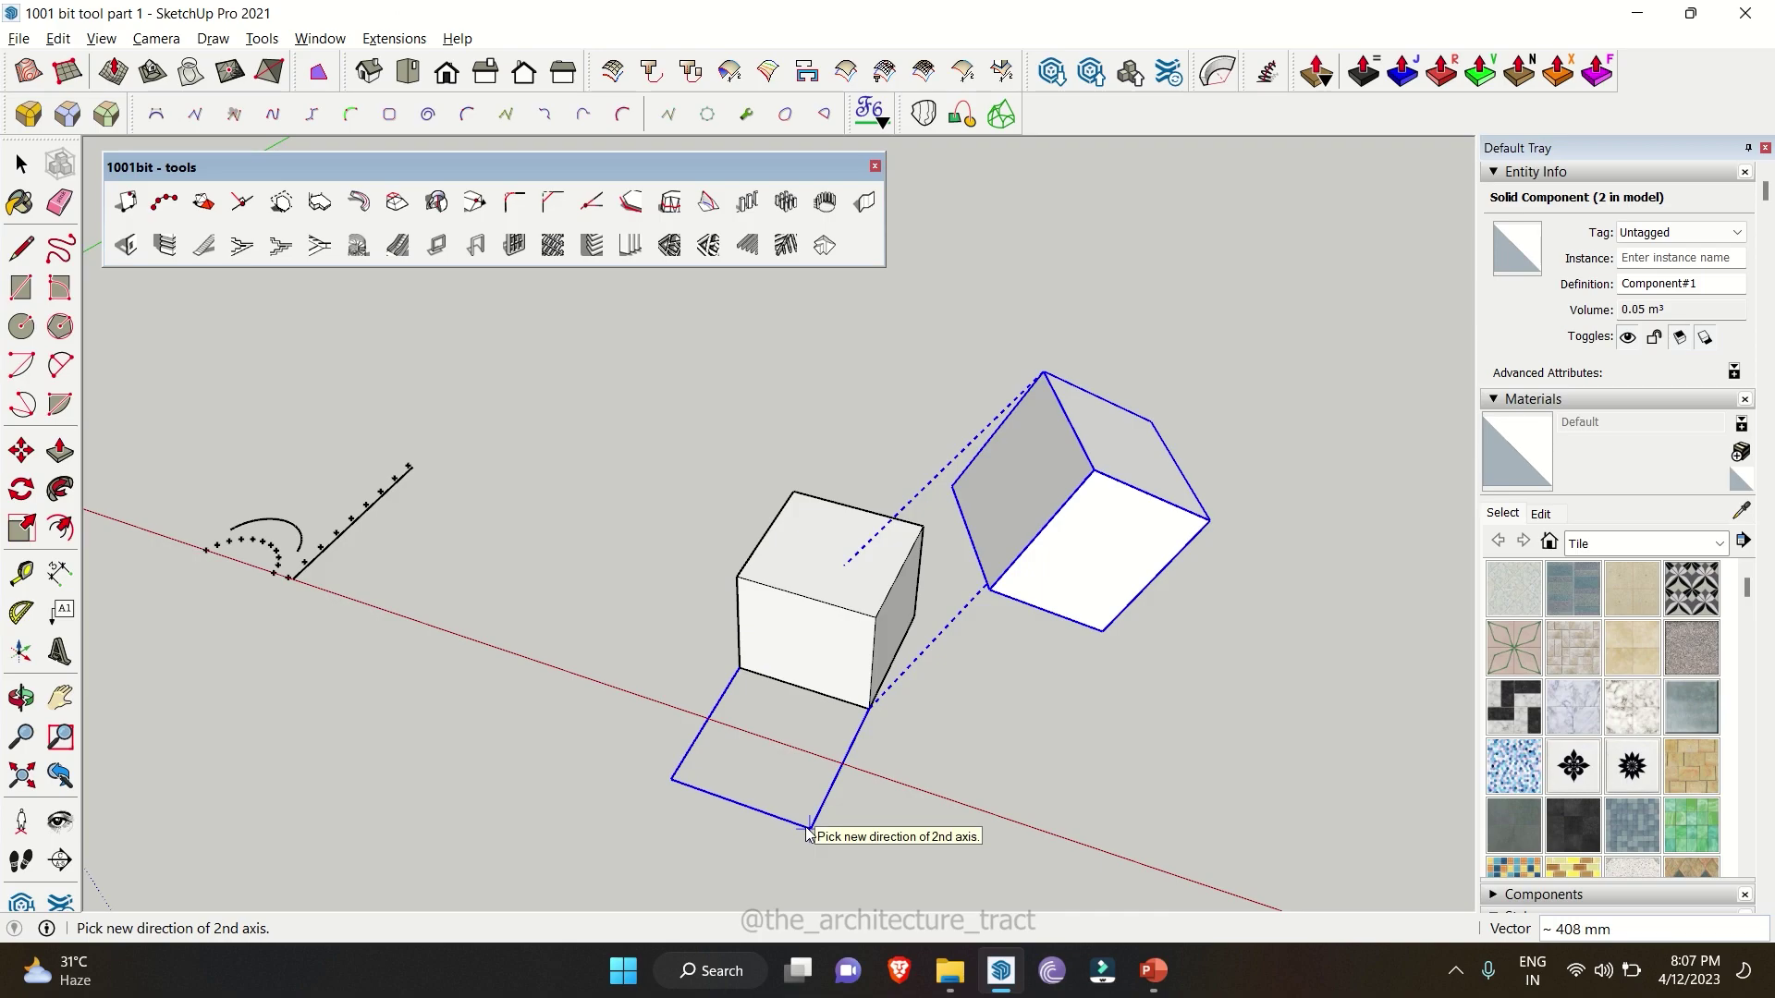
pyautogui.click(807, 832)
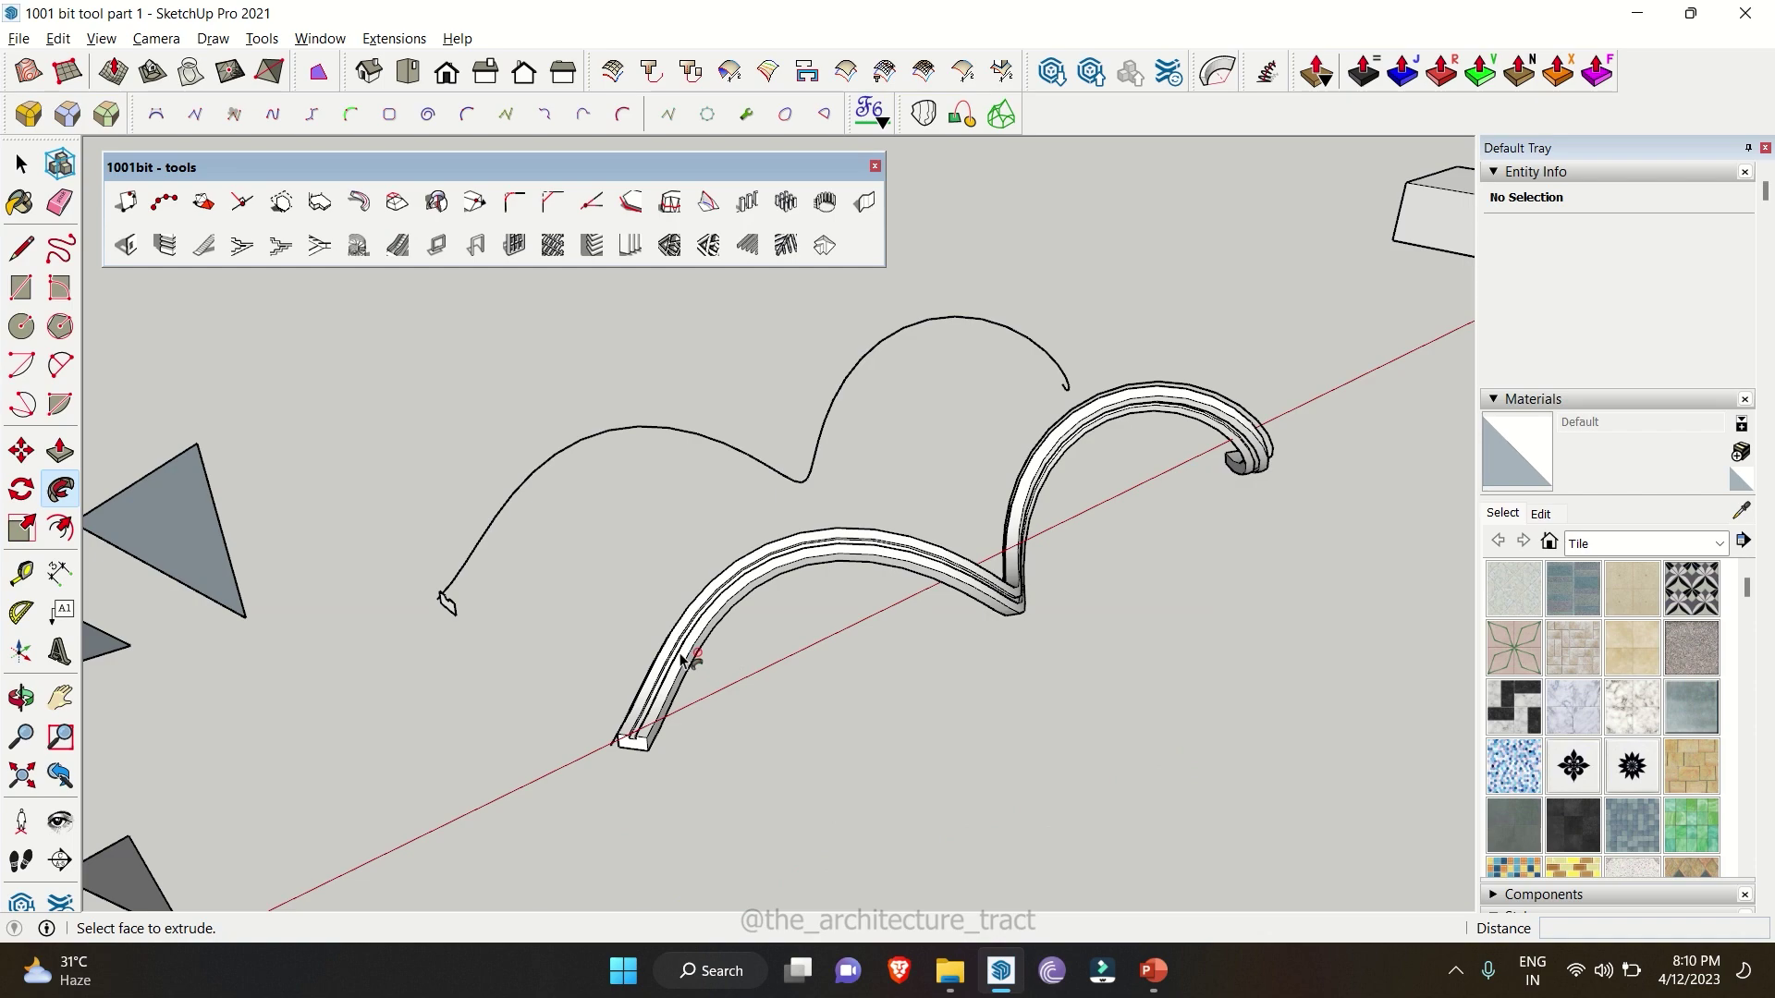
pyautogui.scroll(3, 648, 702)
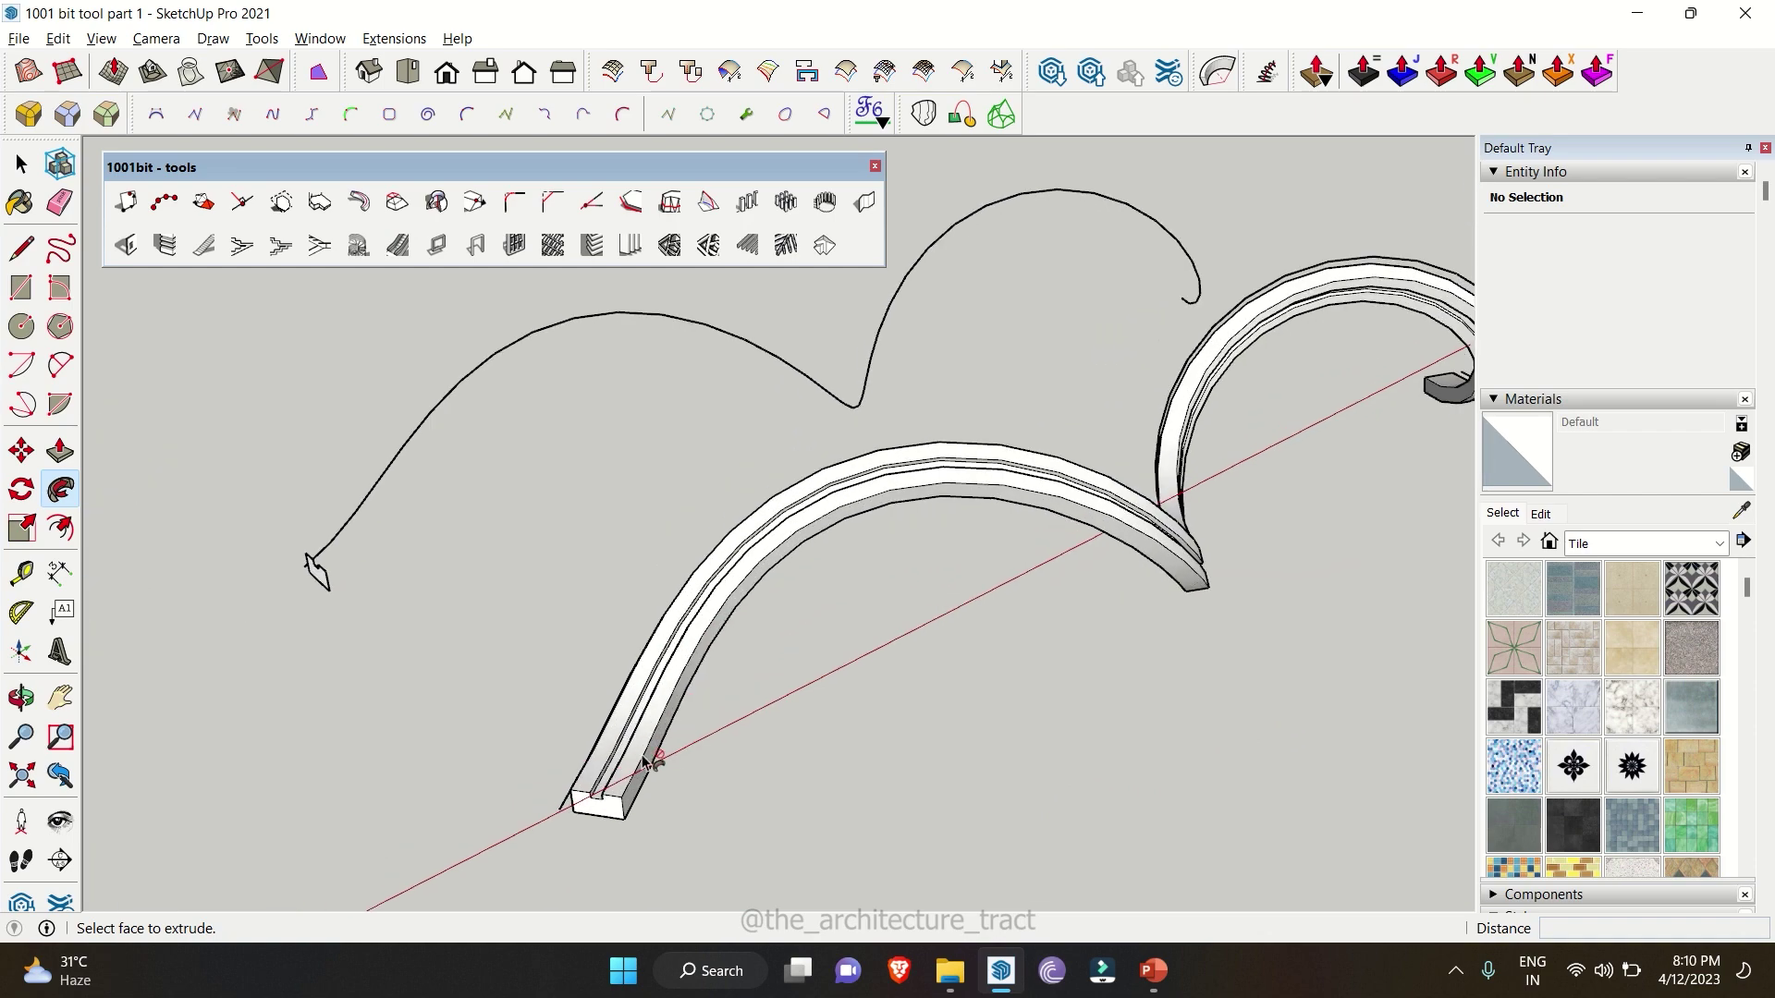
pyautogui.click(610, 810)
pyautogui.moveTo(855, 571); pyautogui.dragTo(958, 626, button='middle')
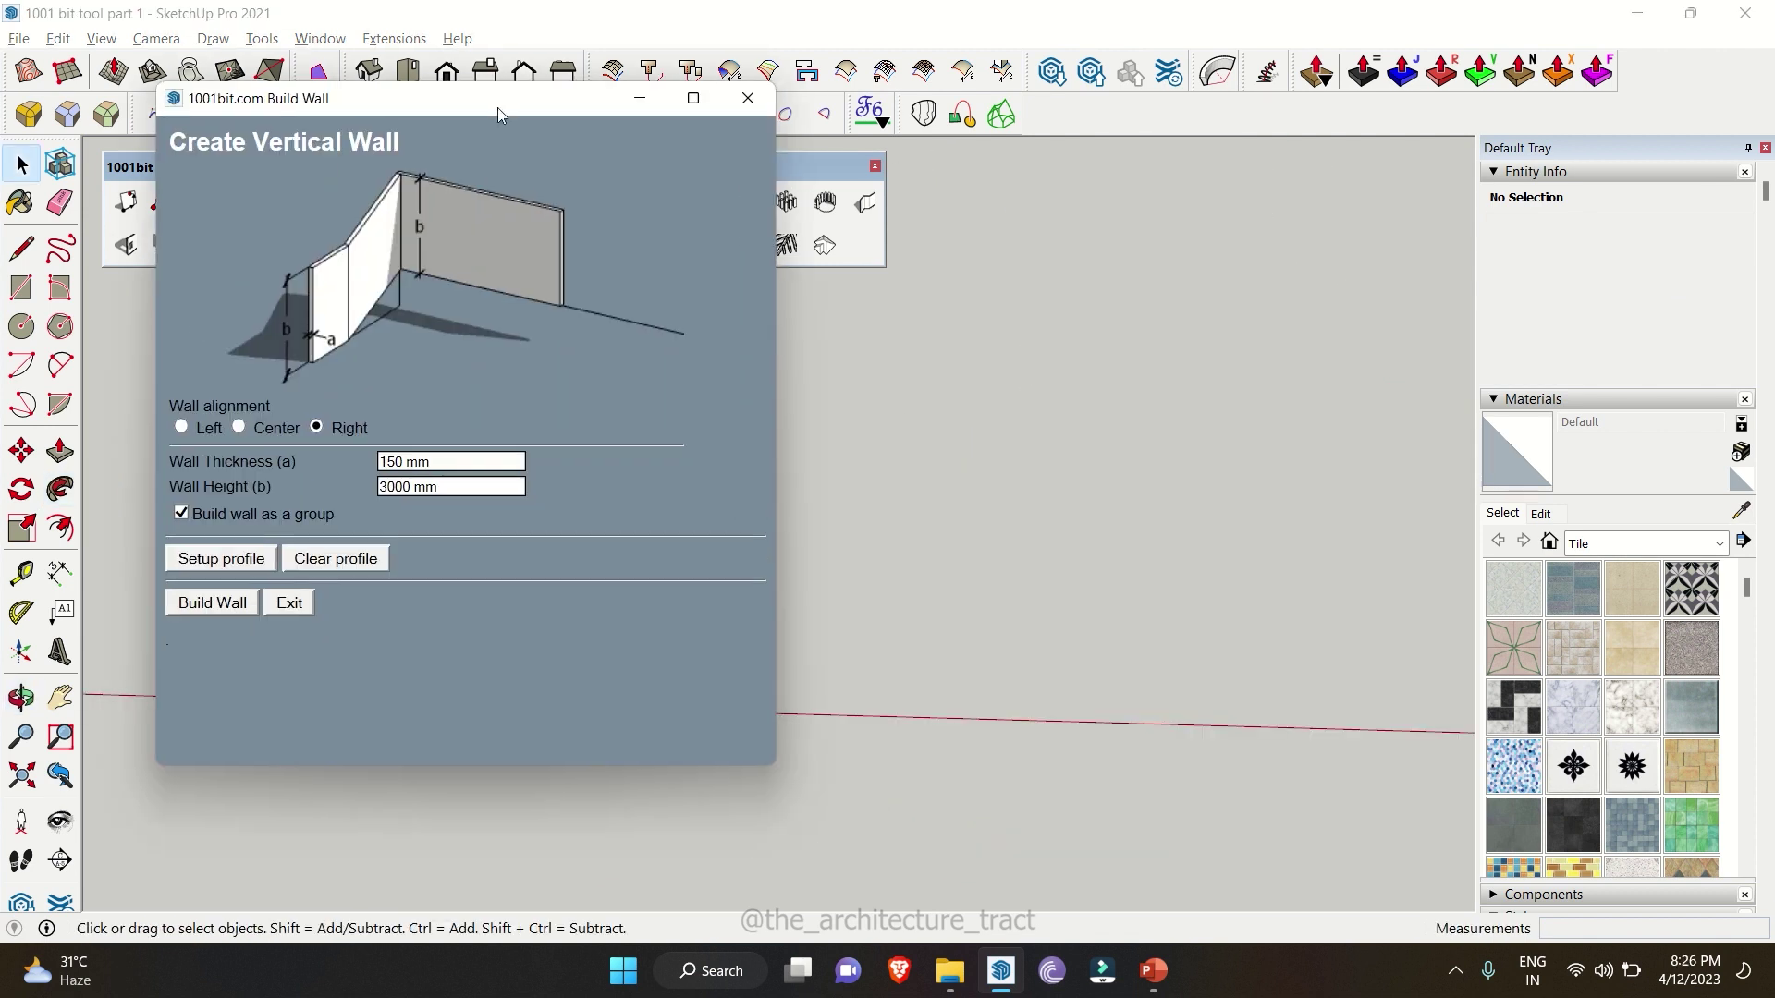
pyautogui.moveTo(497, 107); pyautogui.dragTo(499, 107)
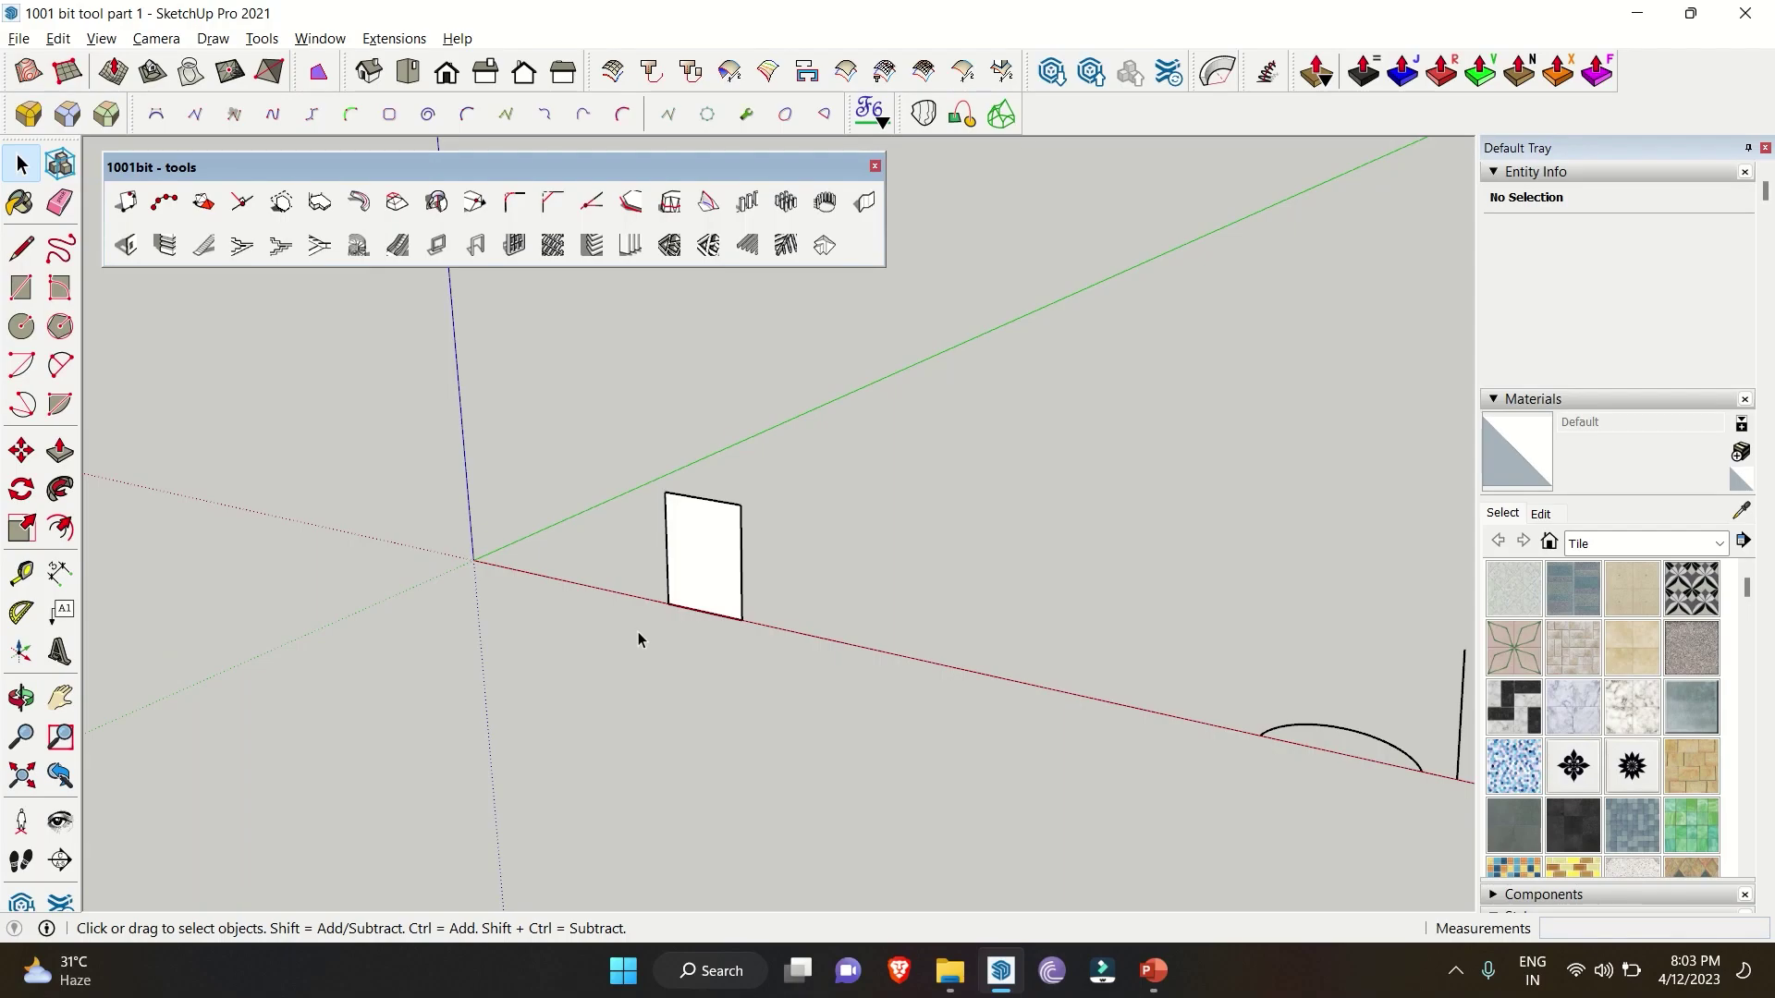
# - Place a guide point on the upright rectangle's face, 40 mm horizontally from a point on its left edge and offset upward
pyautogui.scroll(3, 614, 586)
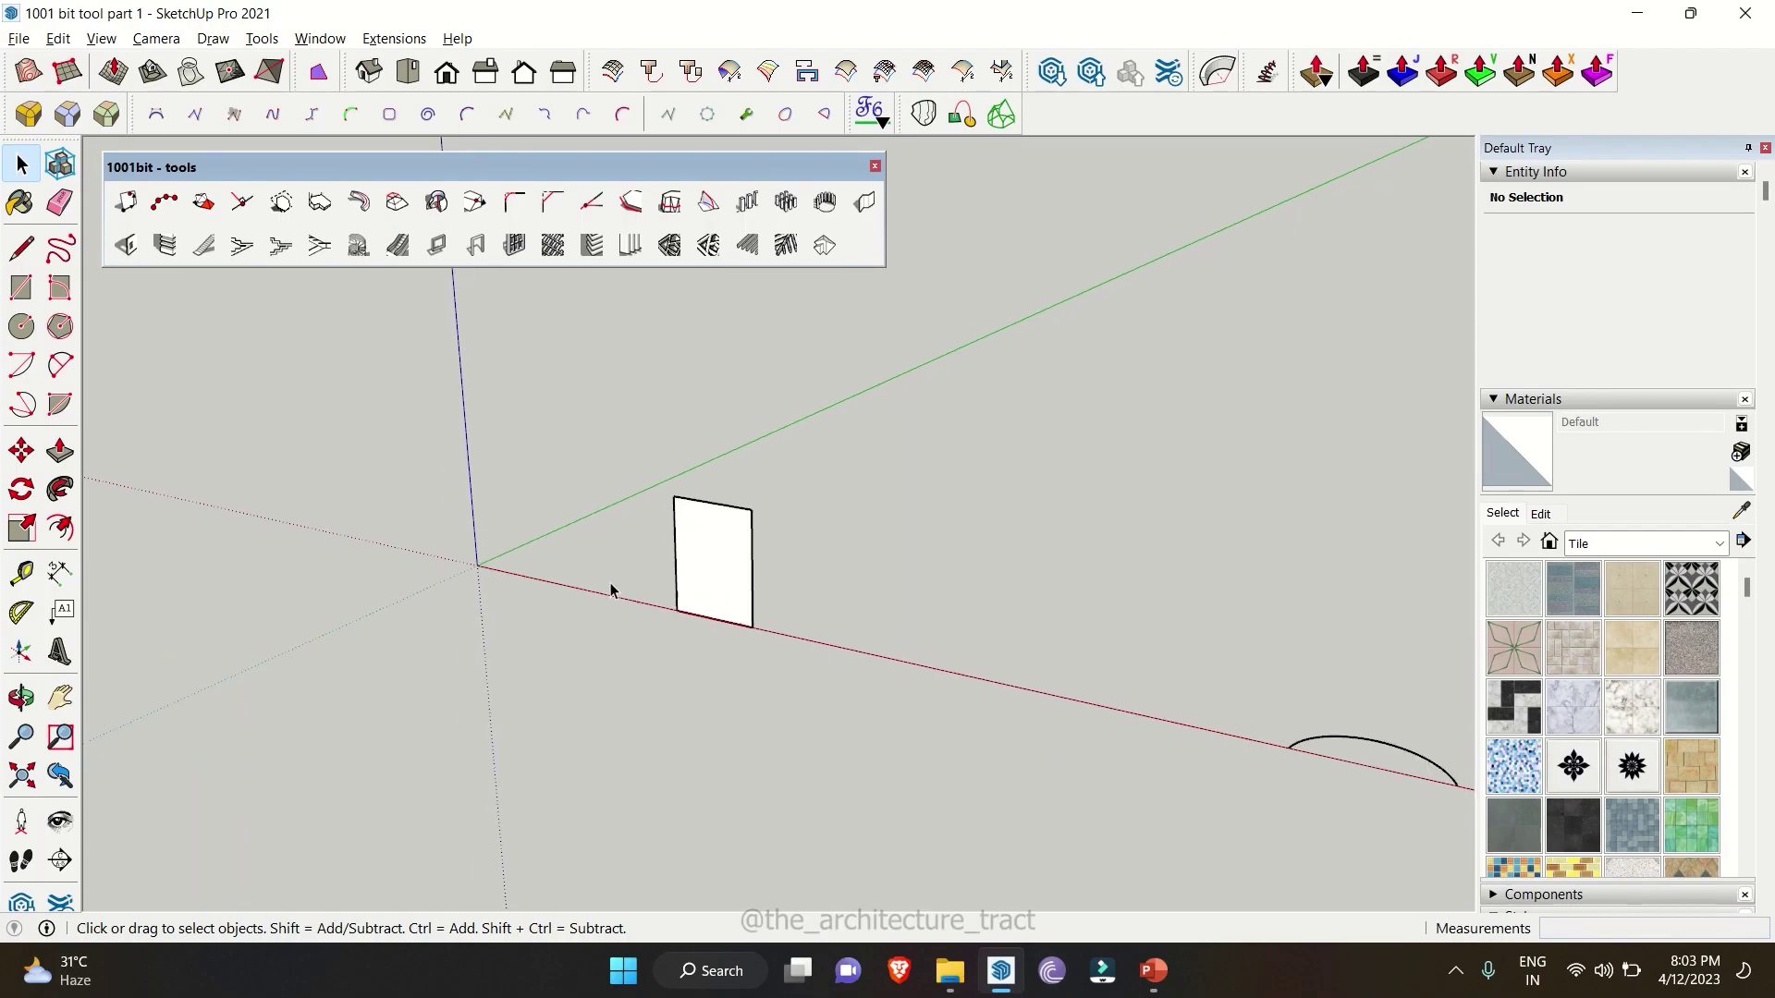
pyautogui.click(128, 201)
pyautogui.scroll(4, 684, 526)
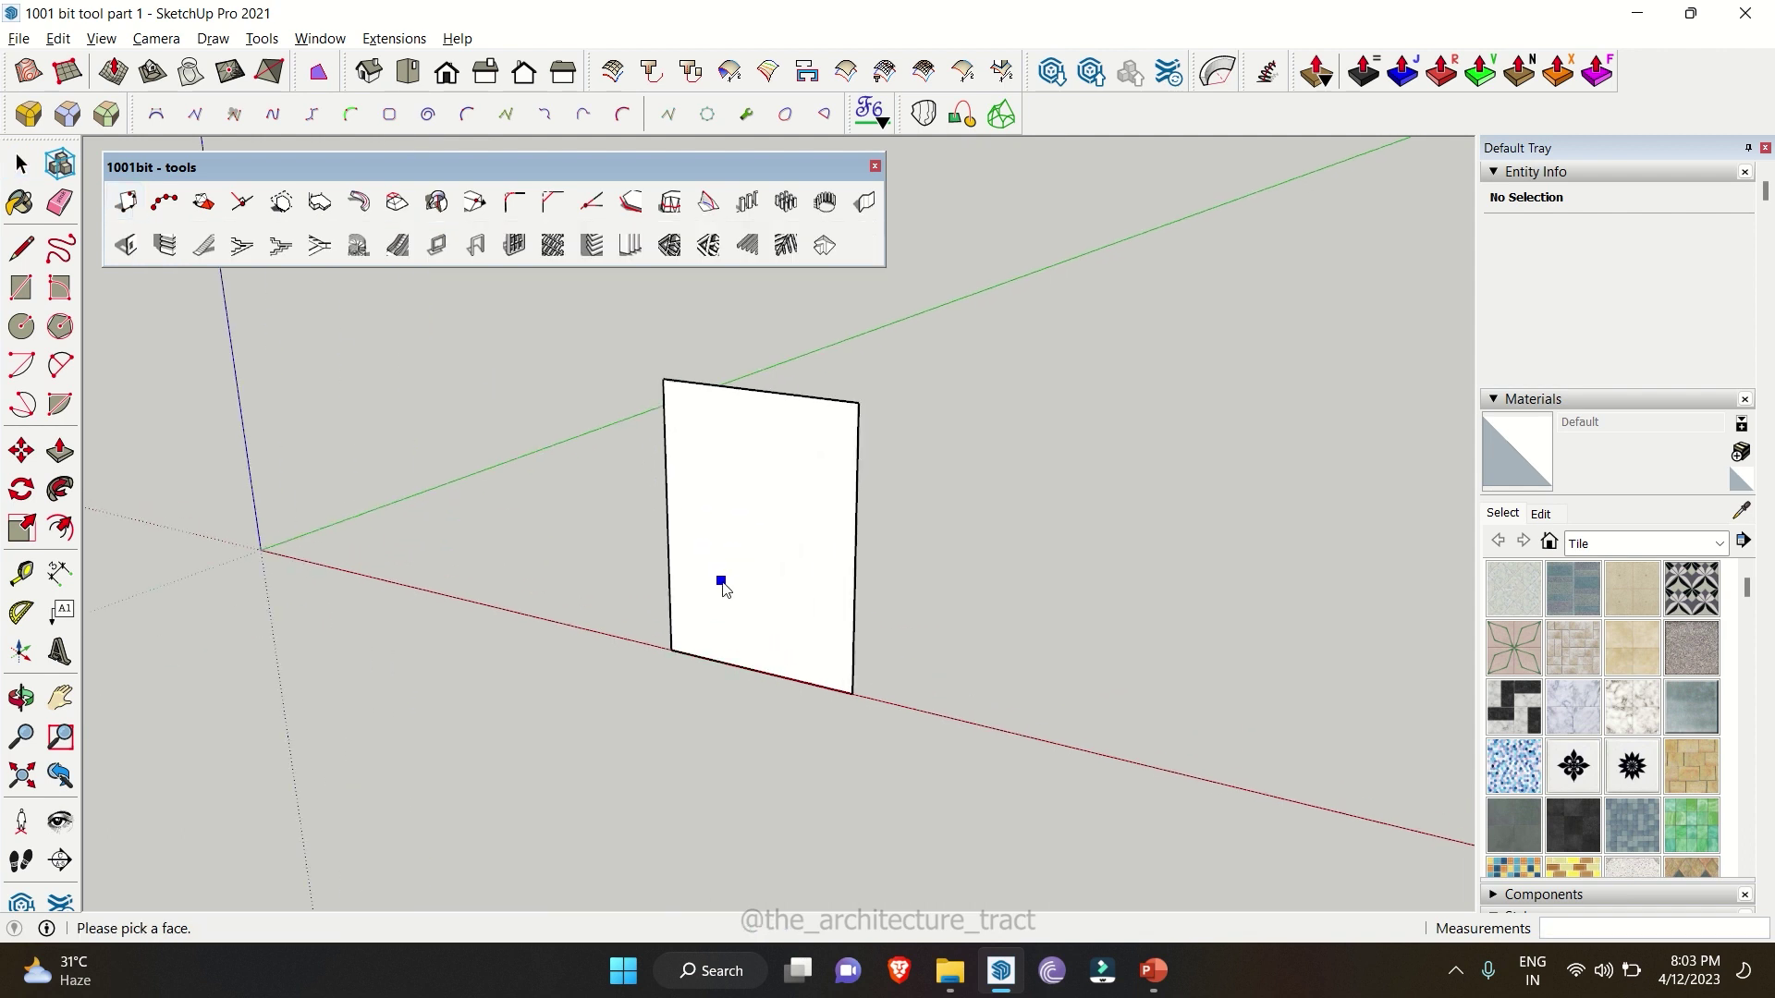
pyautogui.click(660, 594)
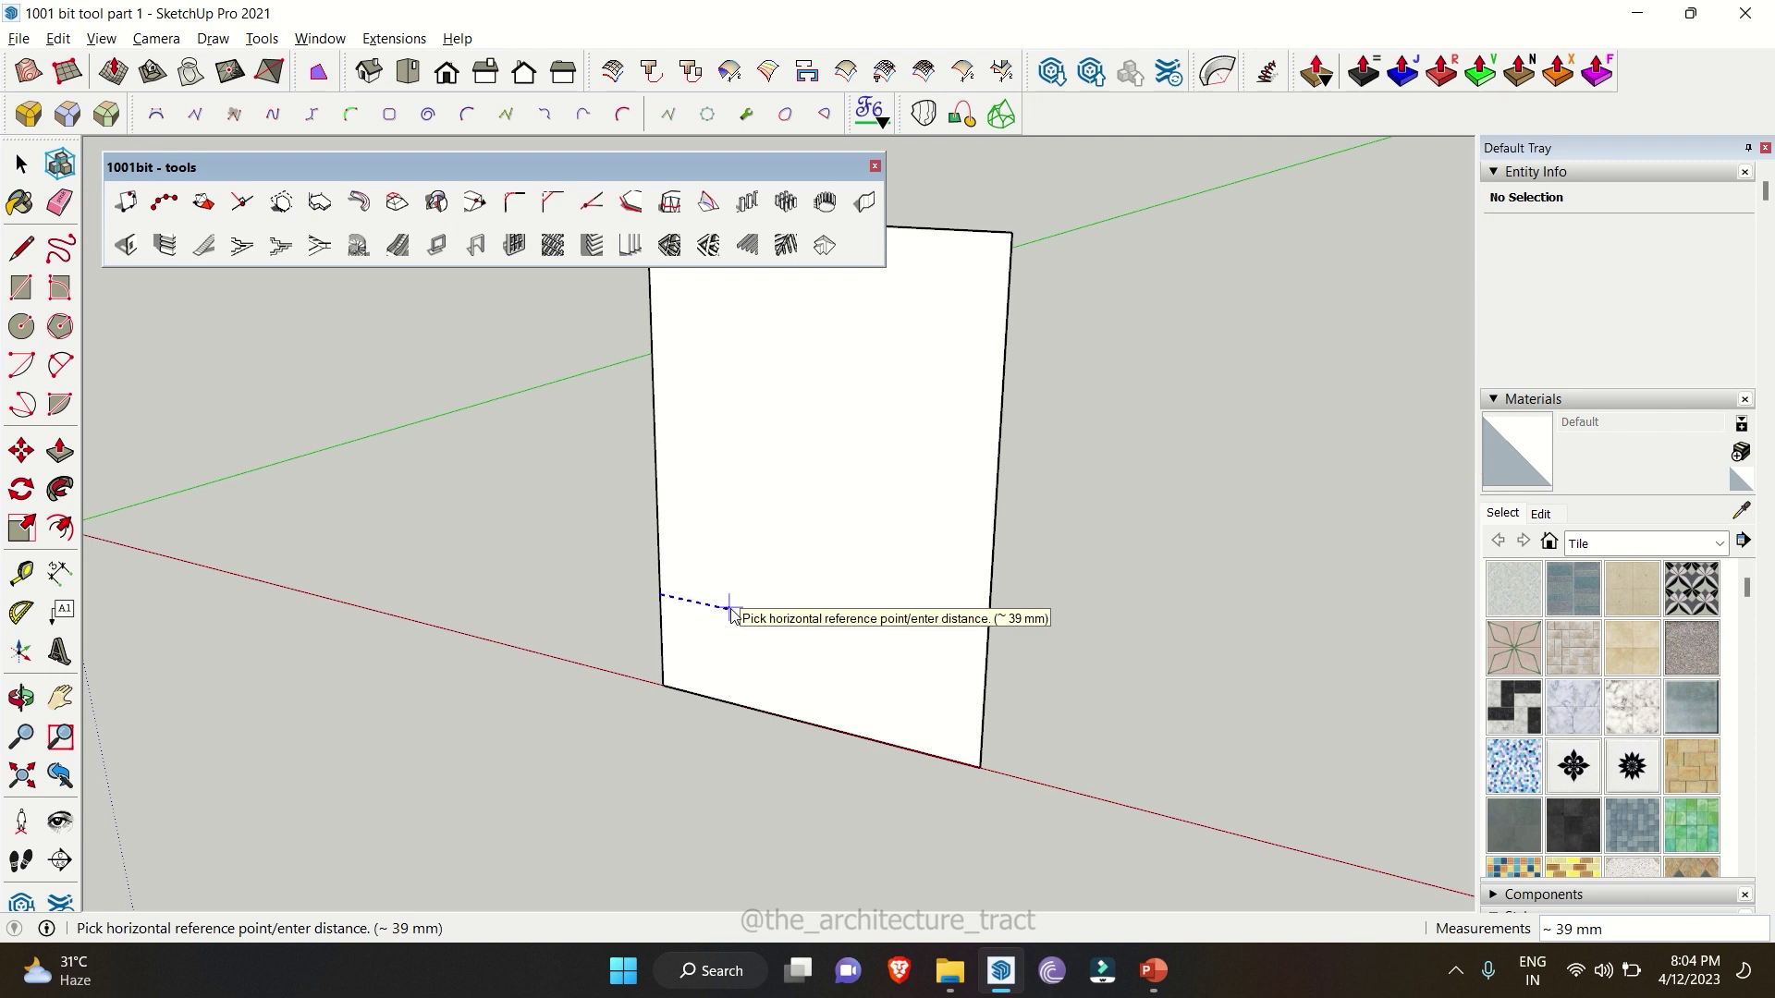
pyautogui.write('40')
pyautogui.press('Return')
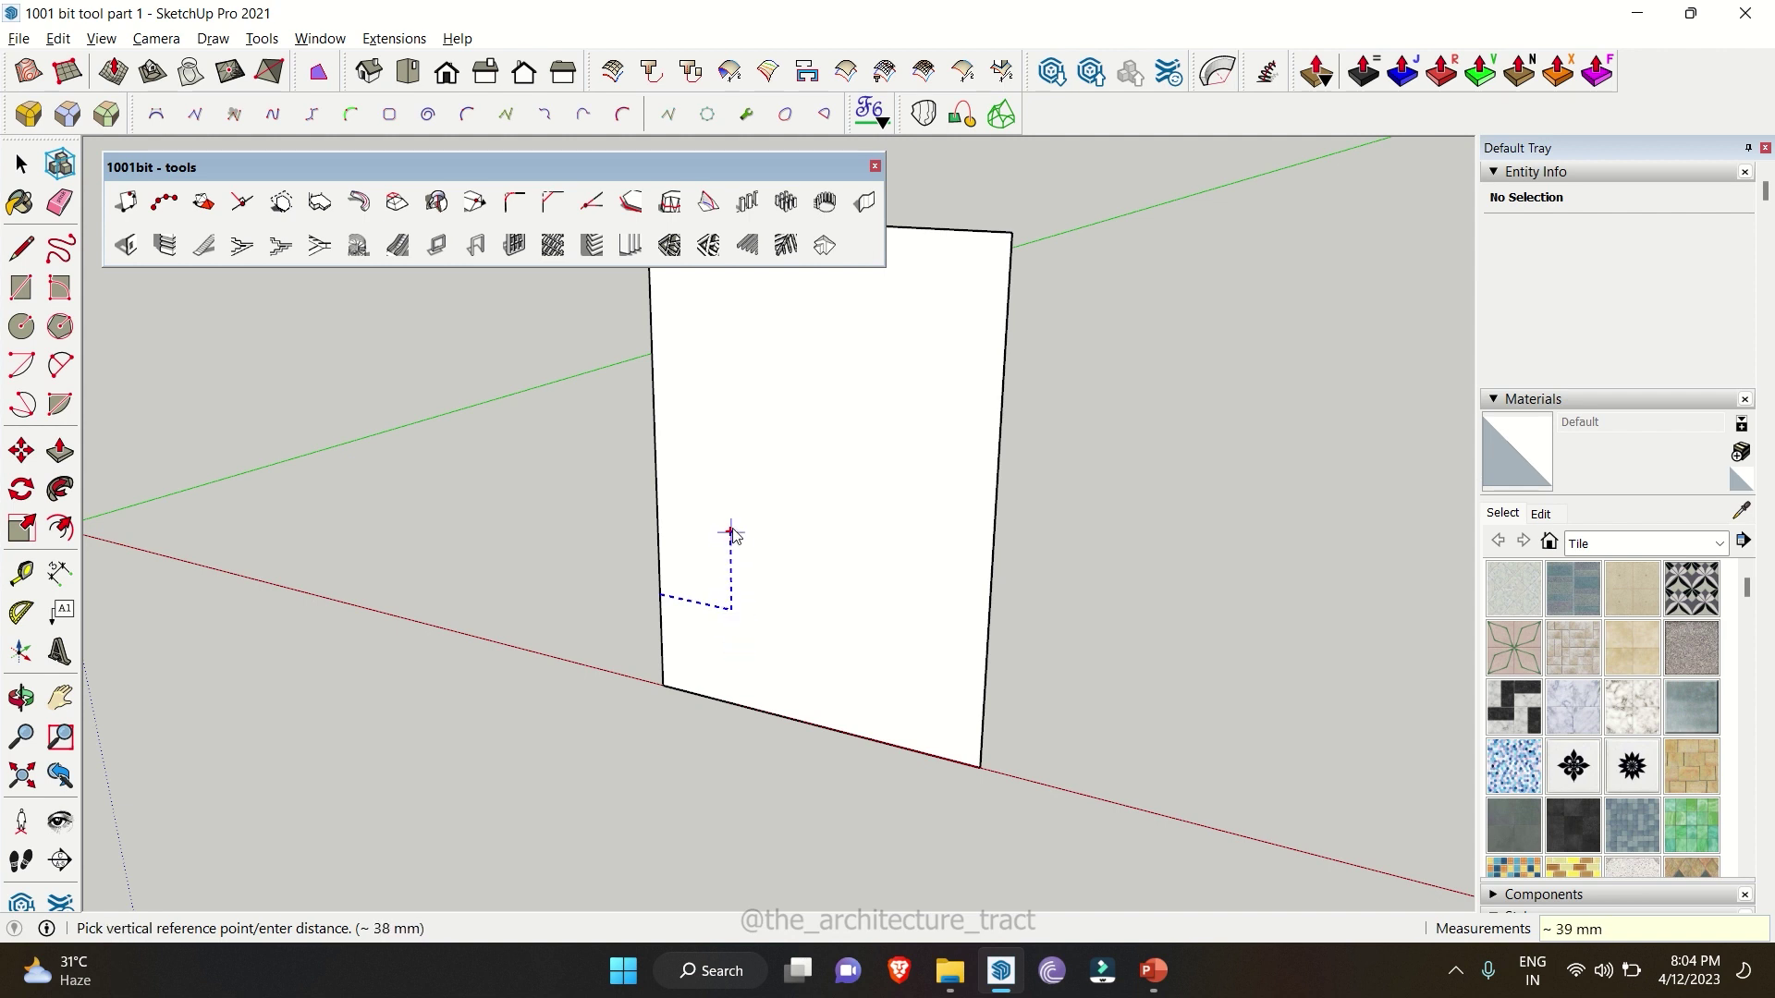
pyautogui.press('space')
# - Select the guide point on the rectangle's face to inspect it, and clear the selection
pyautogui.scroll(2, 726, 531)
pyautogui.scroll(1, 723, 531)
pyautogui.moveTo(717, 499); pyautogui.dragTo(769, 562)
pyautogui.scroll(-1, 647, 721)
pyautogui.scroll(-2, 647, 722)
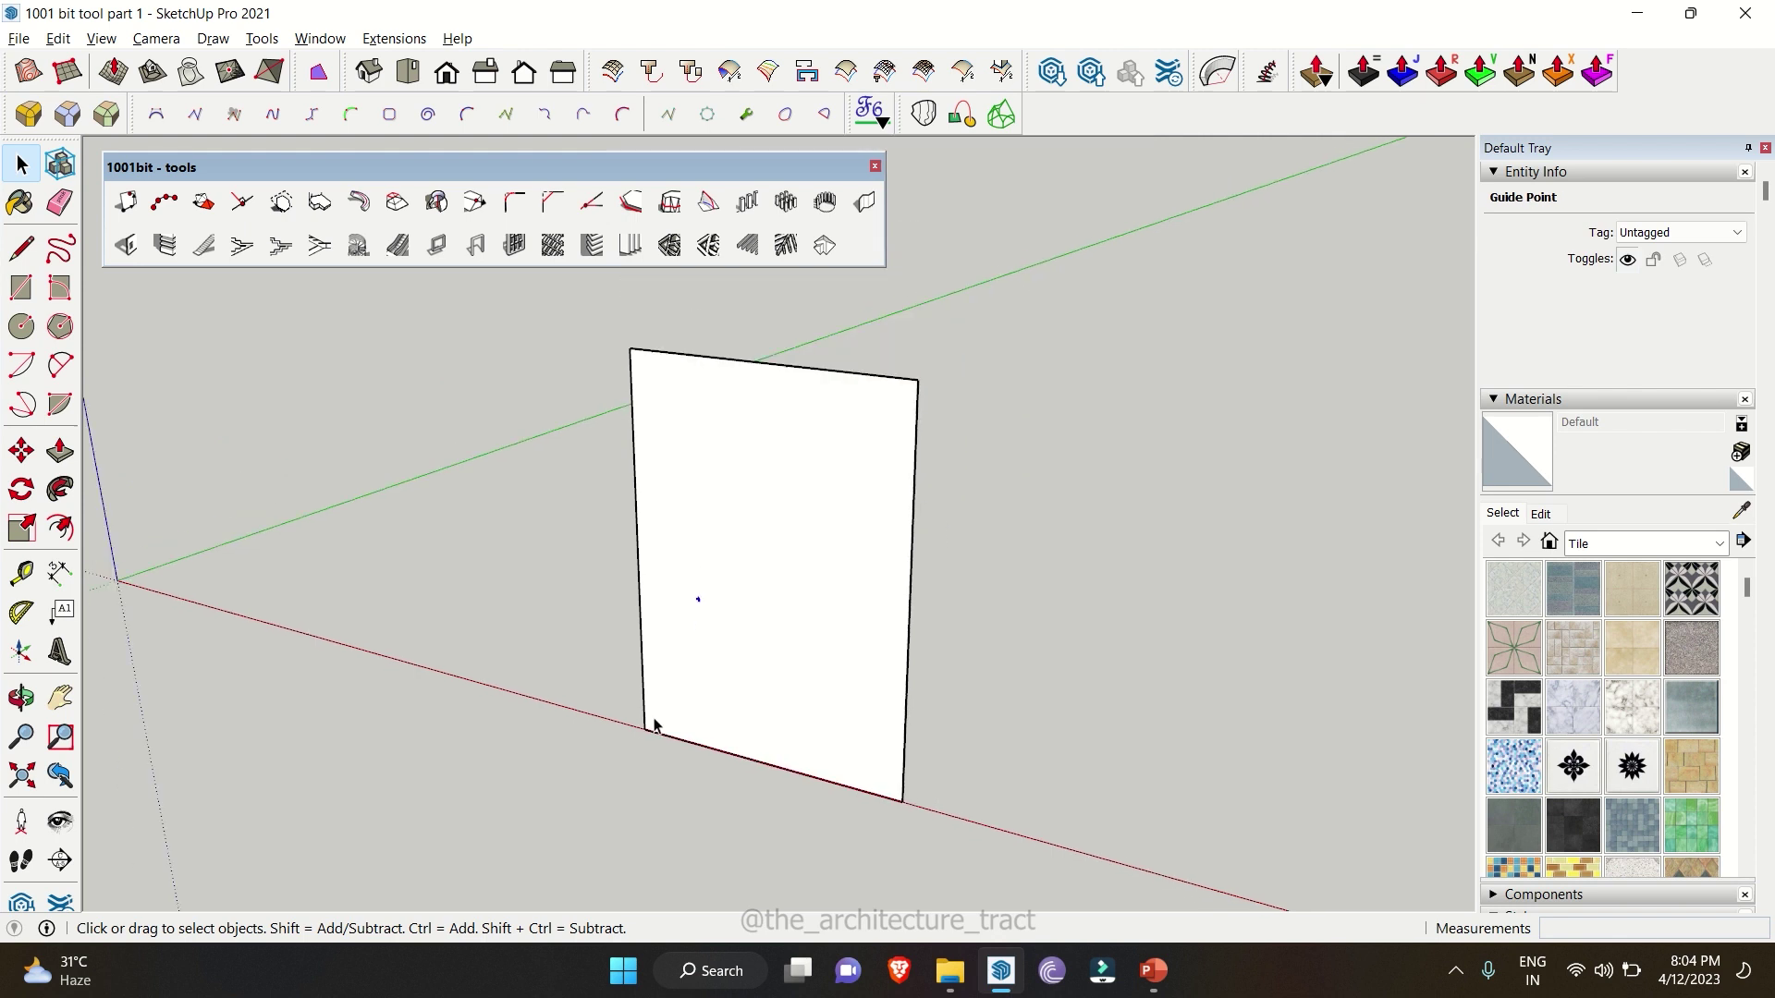
pyautogui.click(652, 751)
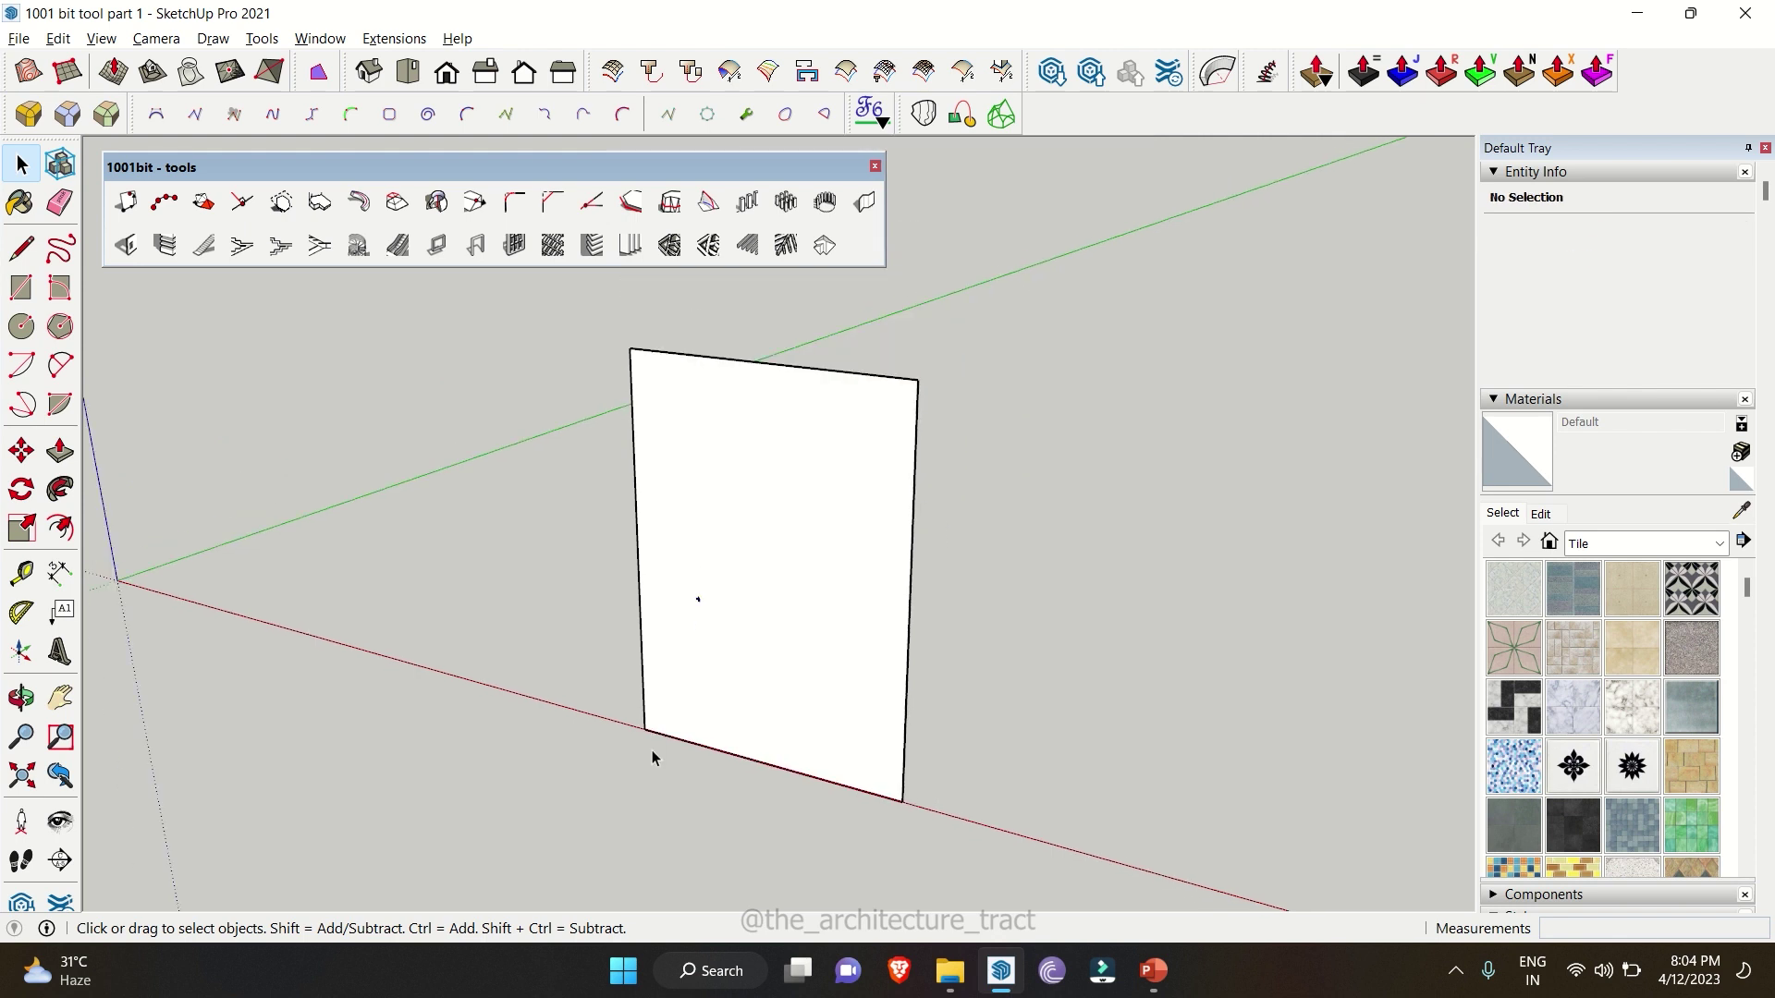
# - Draw vertical and horizontal guide lines through the point on the rectangle's face with the Tape Measure tool
pyautogui.press('t')
pyautogui.click(766, 764)
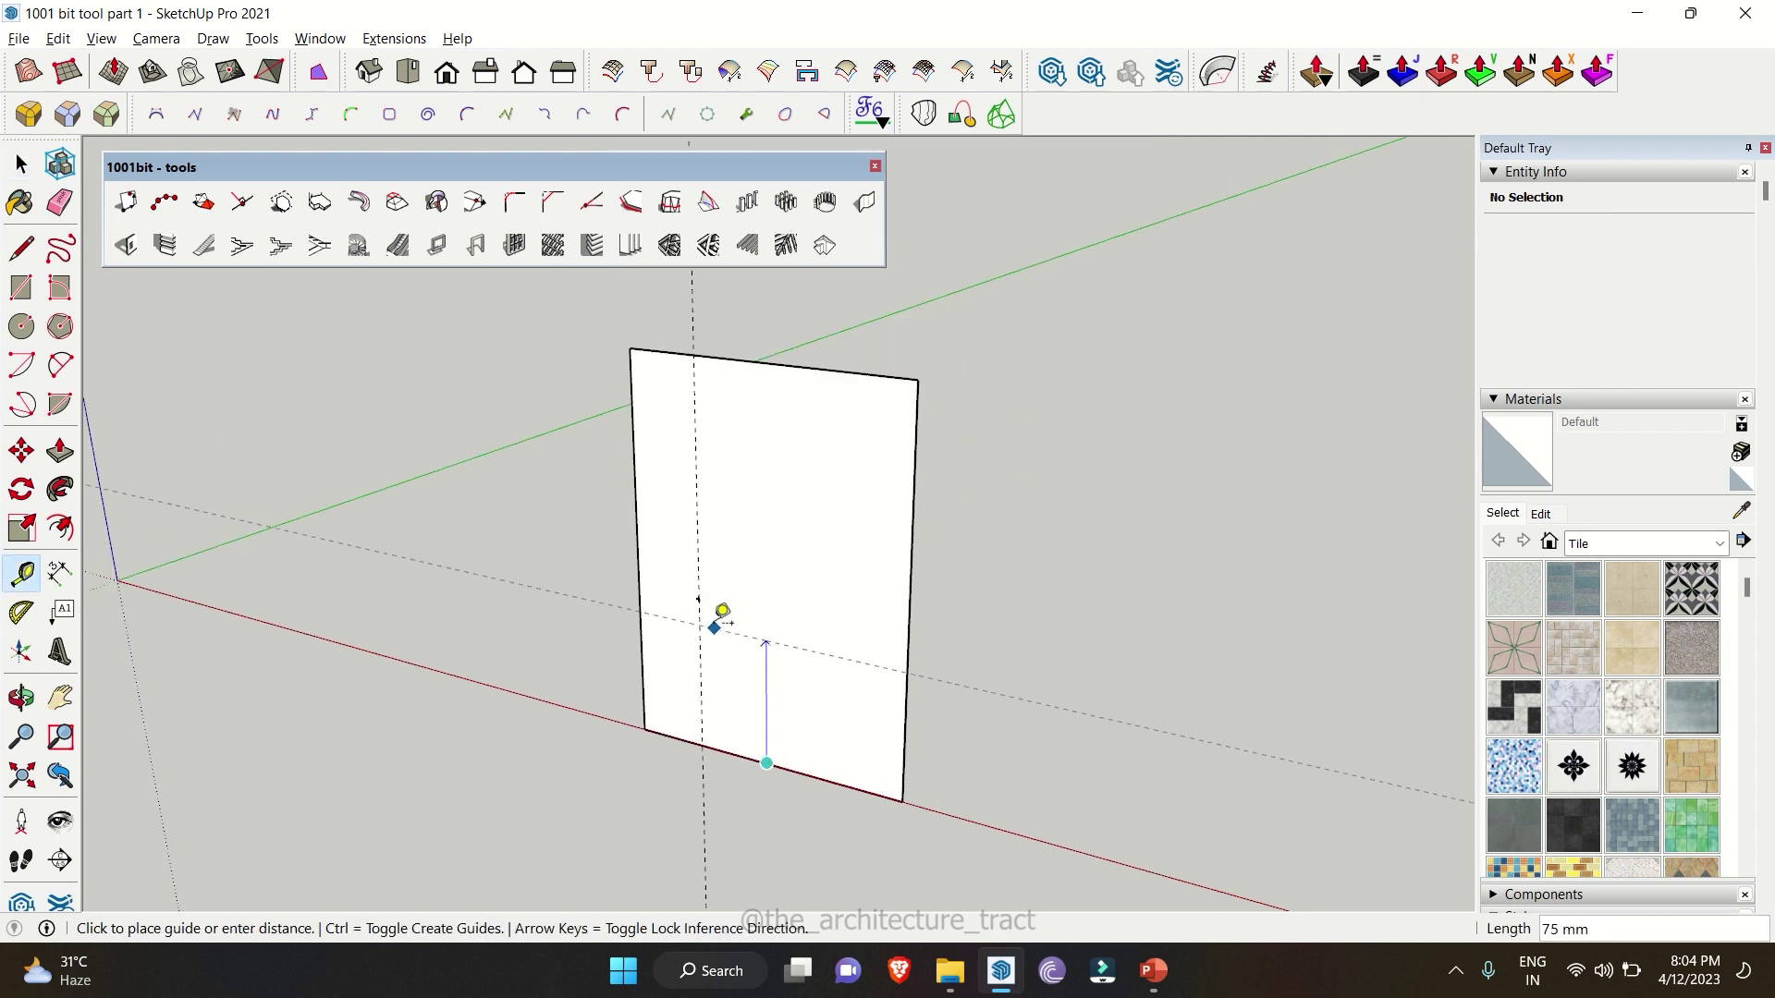
pyautogui.click(699, 599)
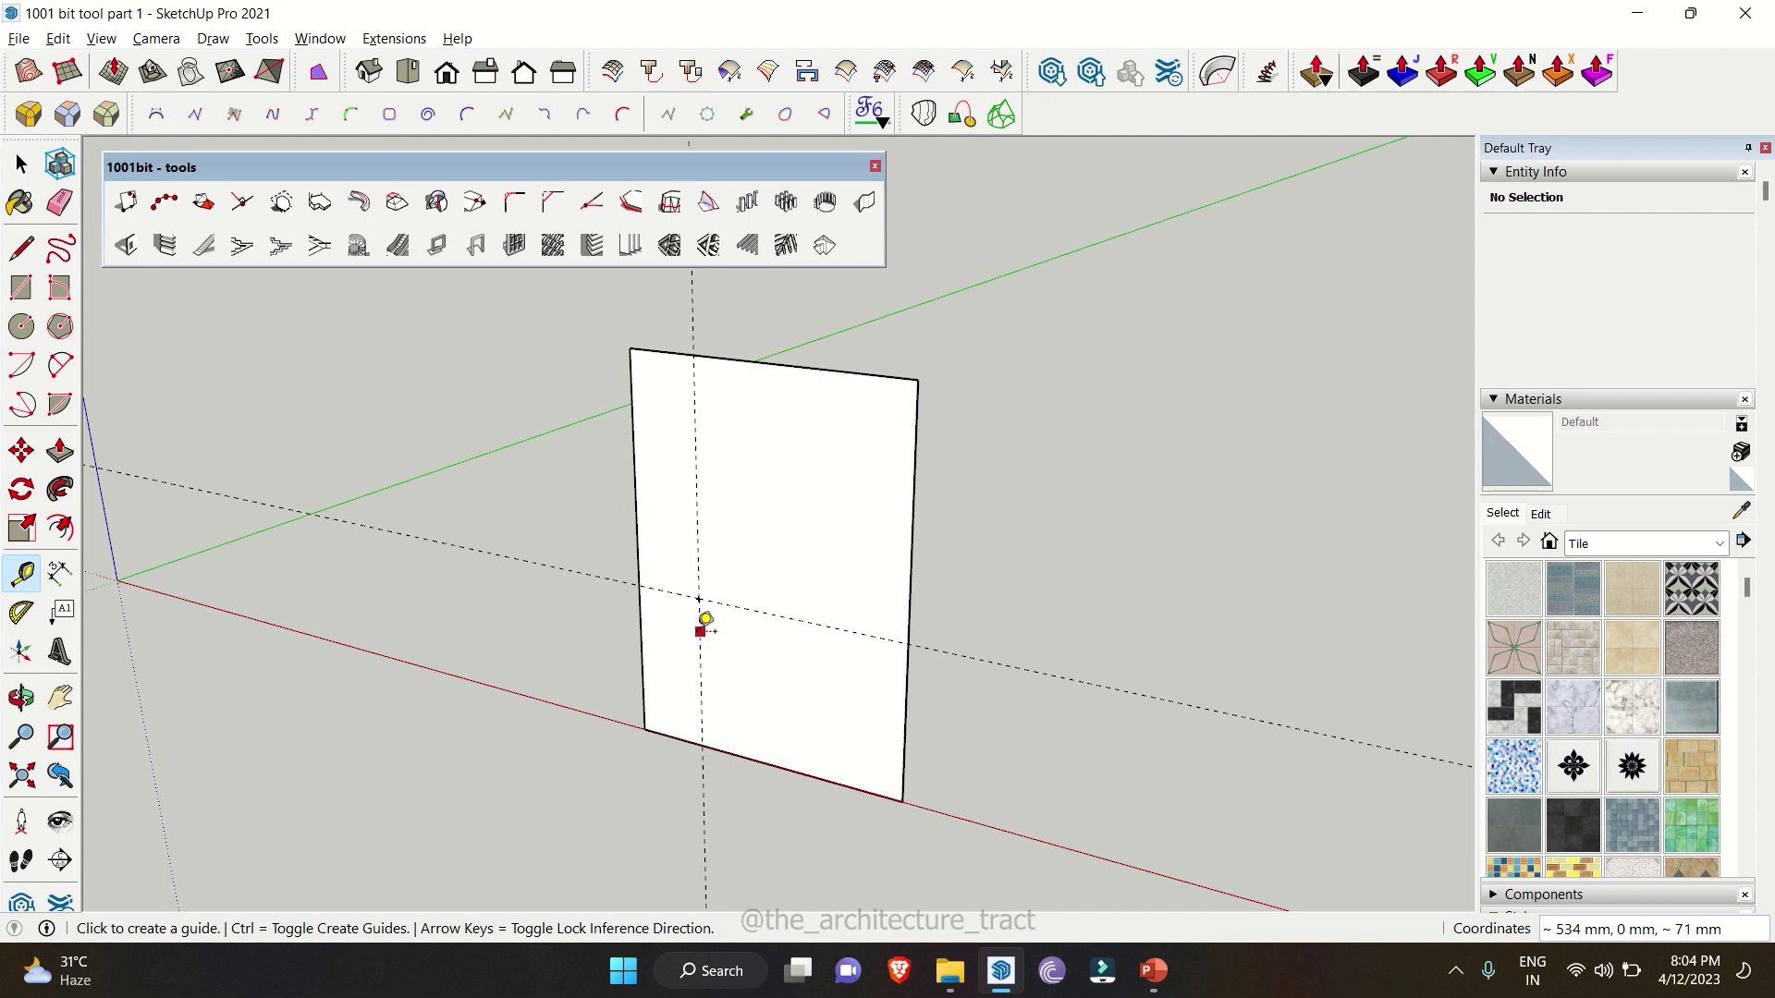
pyautogui.press('space')
# - Divide the straight line beside the arc into 8 evenly distributed segments with Divide Edge, placing points at both ends
pyautogui.scroll(-5, 357, 530)
pyautogui.moveTo(357, 529); pyautogui.dragTo(713, 646, button='middle')
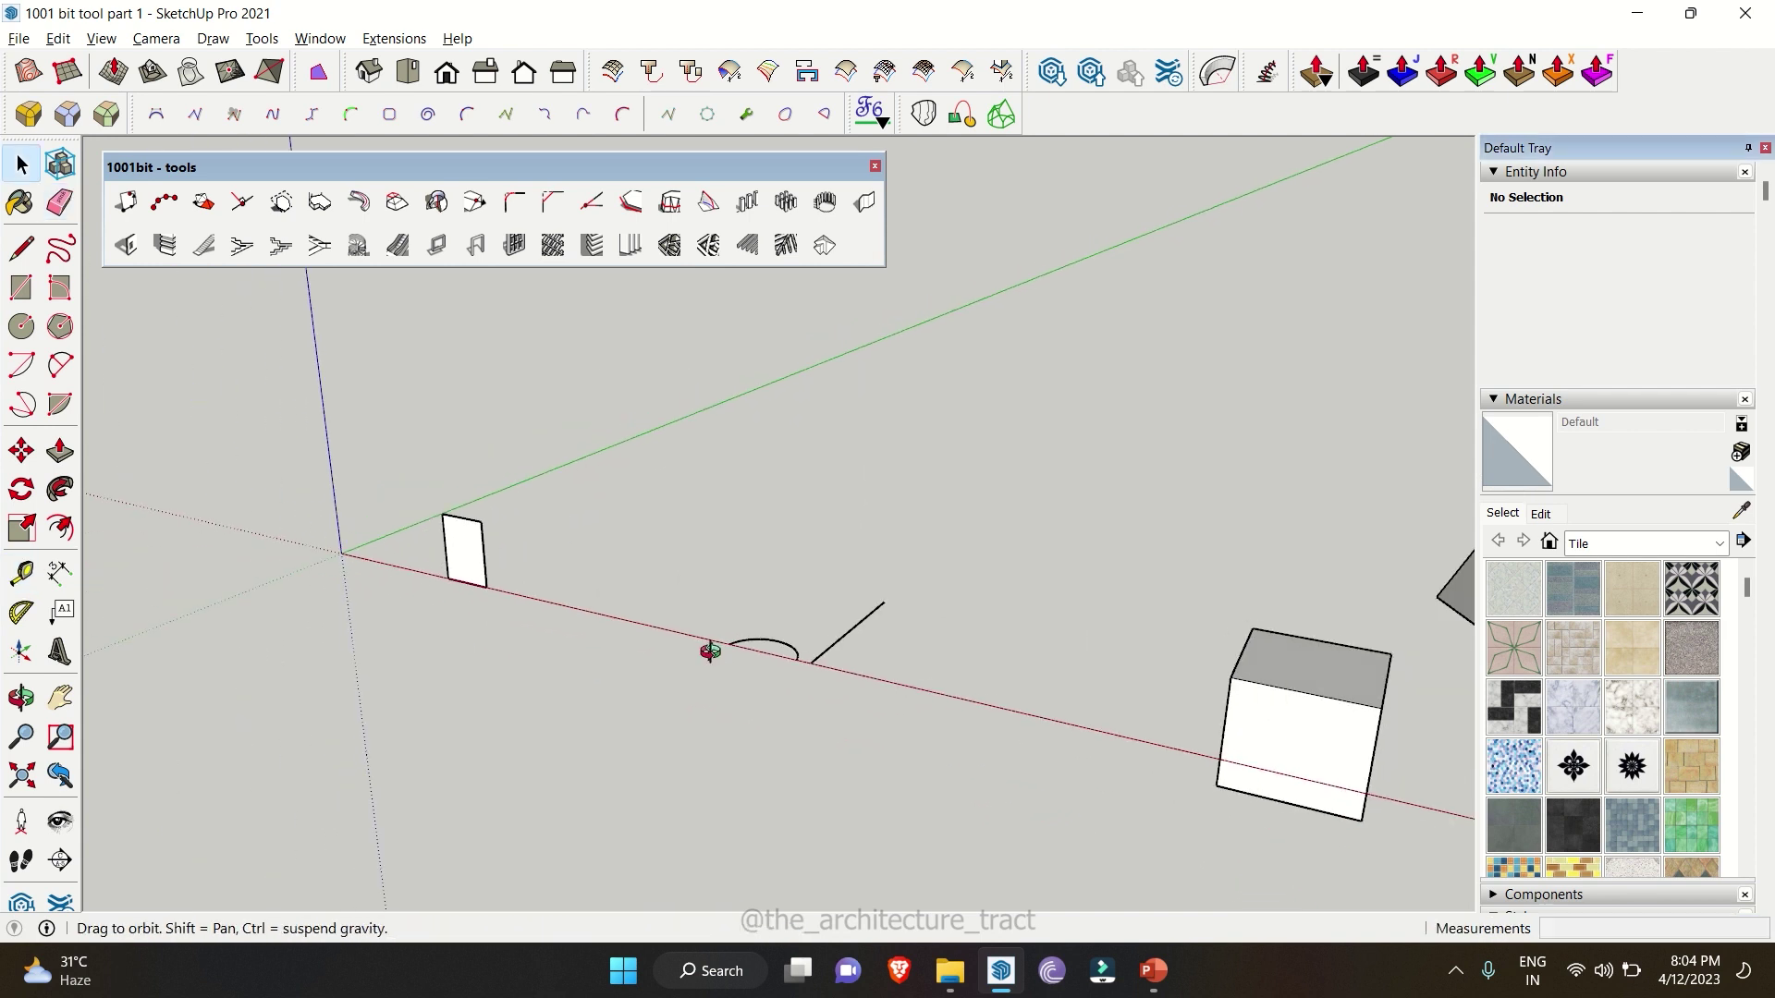
pyautogui.scroll(5, 840, 656)
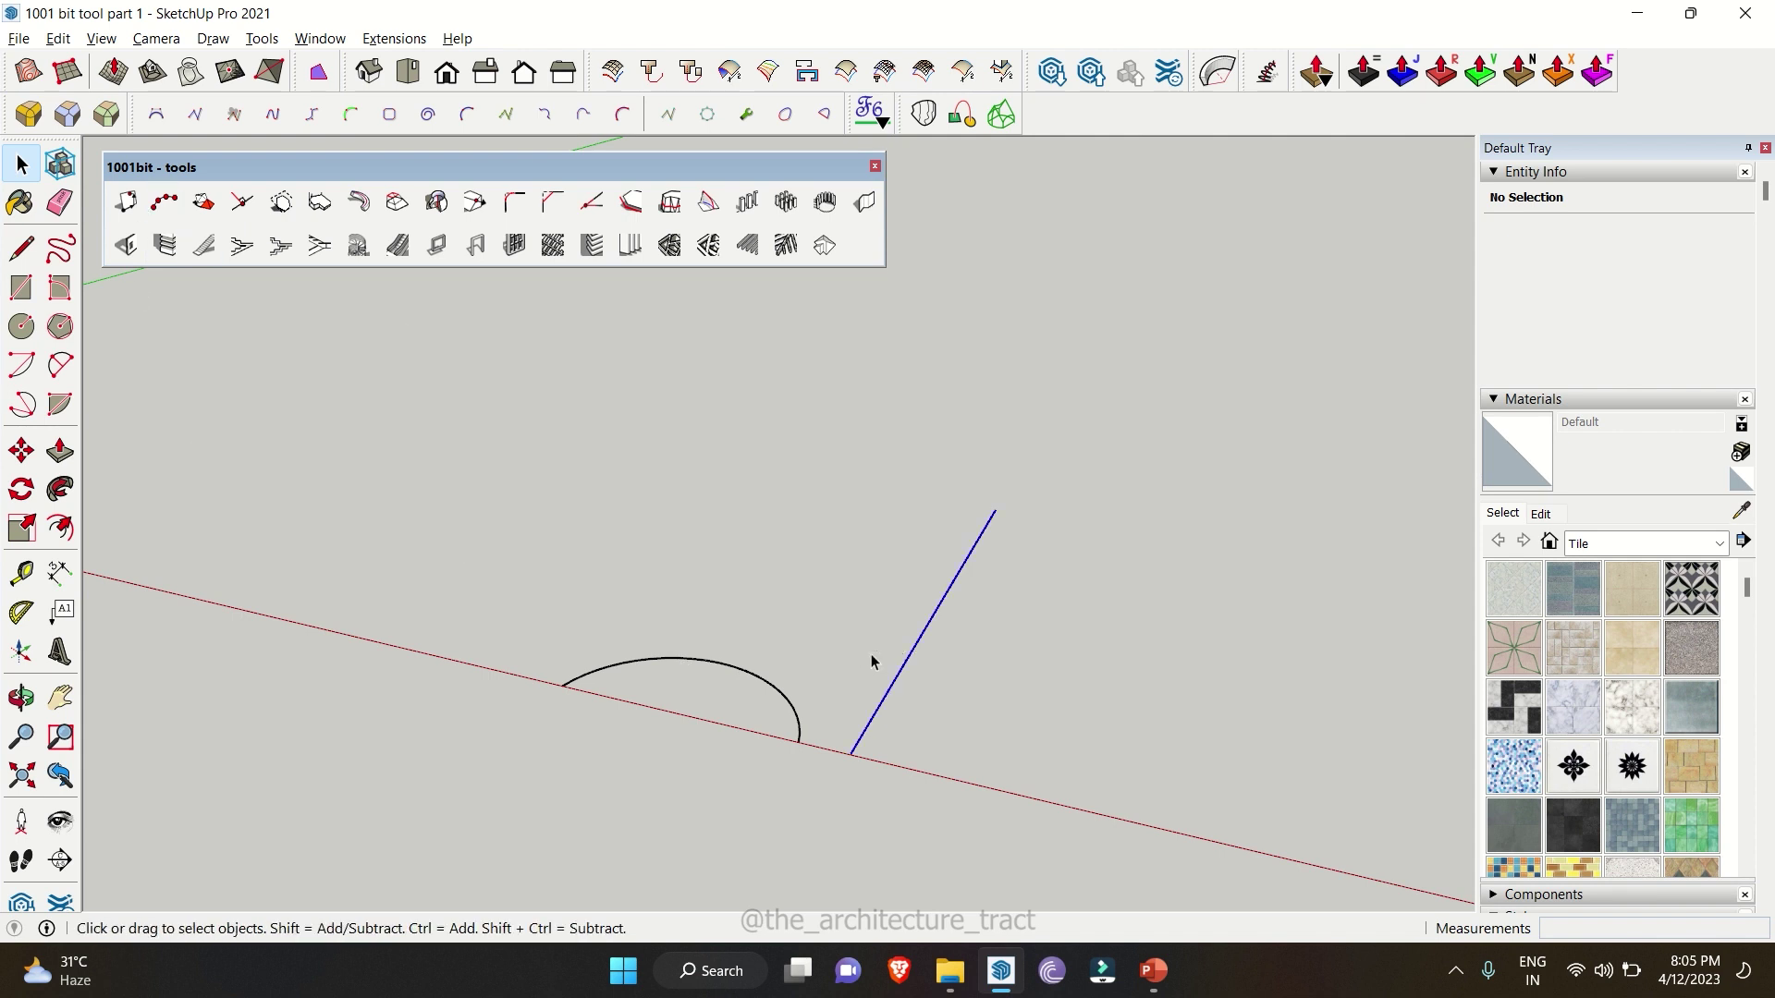
pyautogui.click(172, 207)
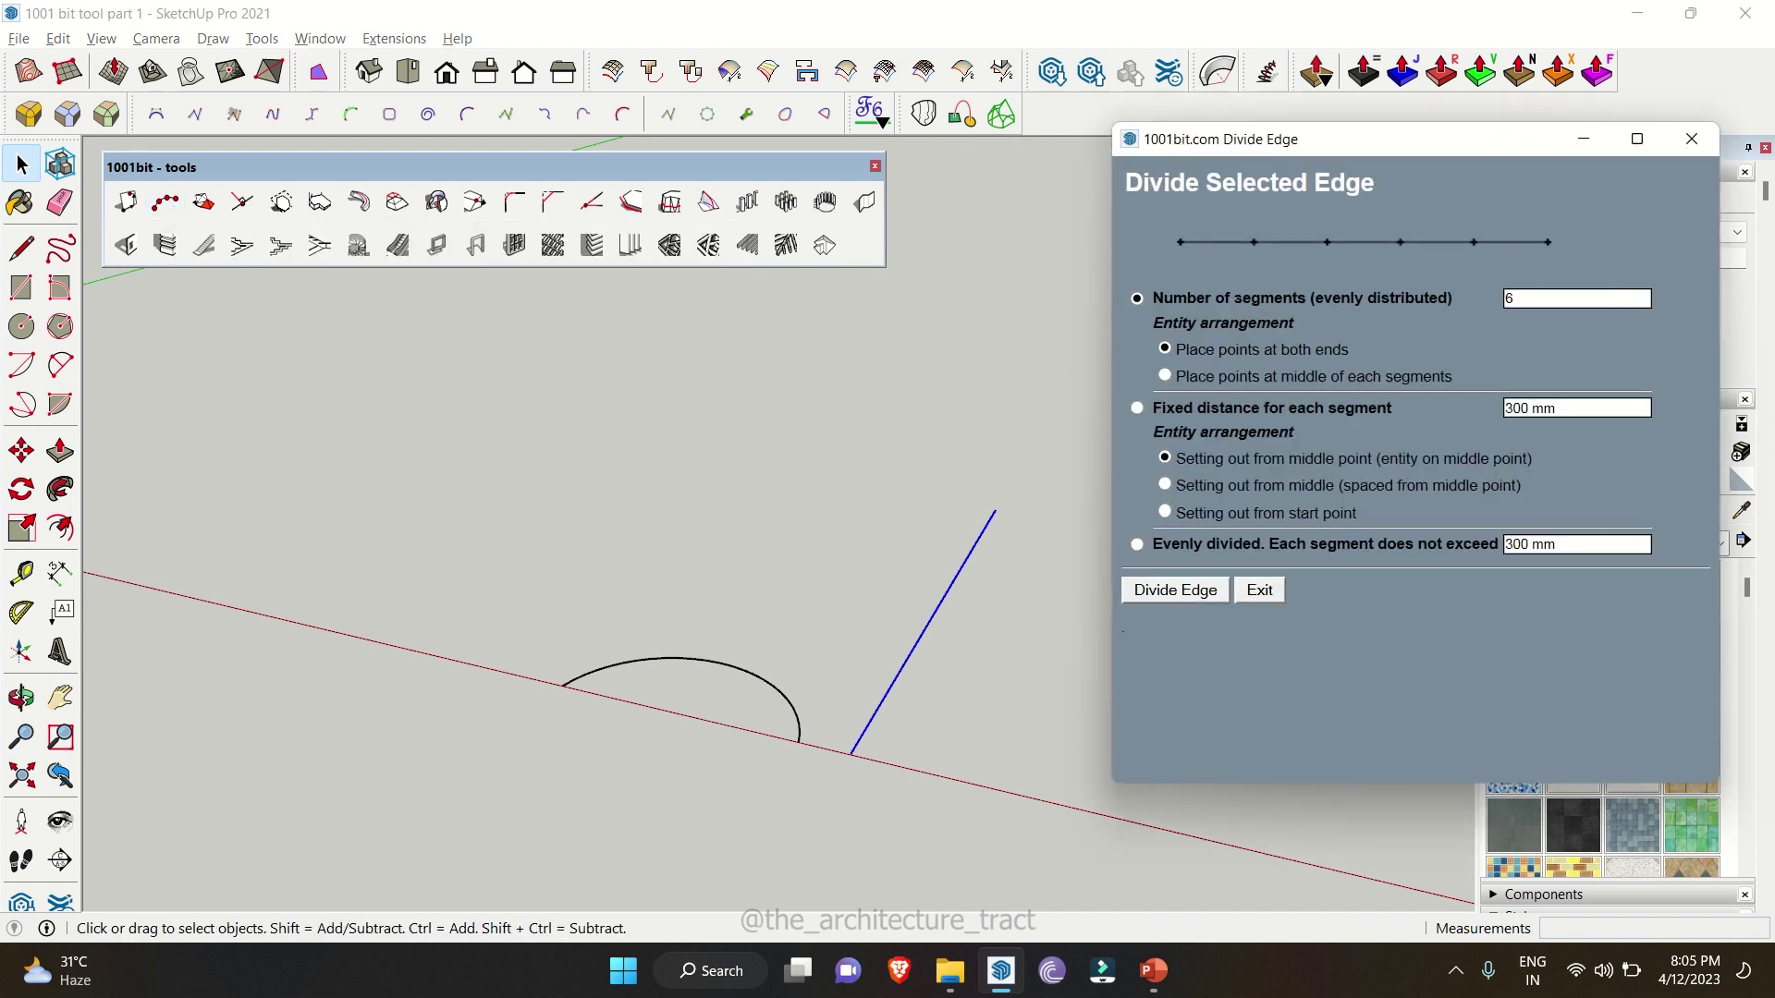
pyautogui.moveTo(1552, 293); pyautogui.dragTo(1482, 301)
pyautogui.click(1157, 590)
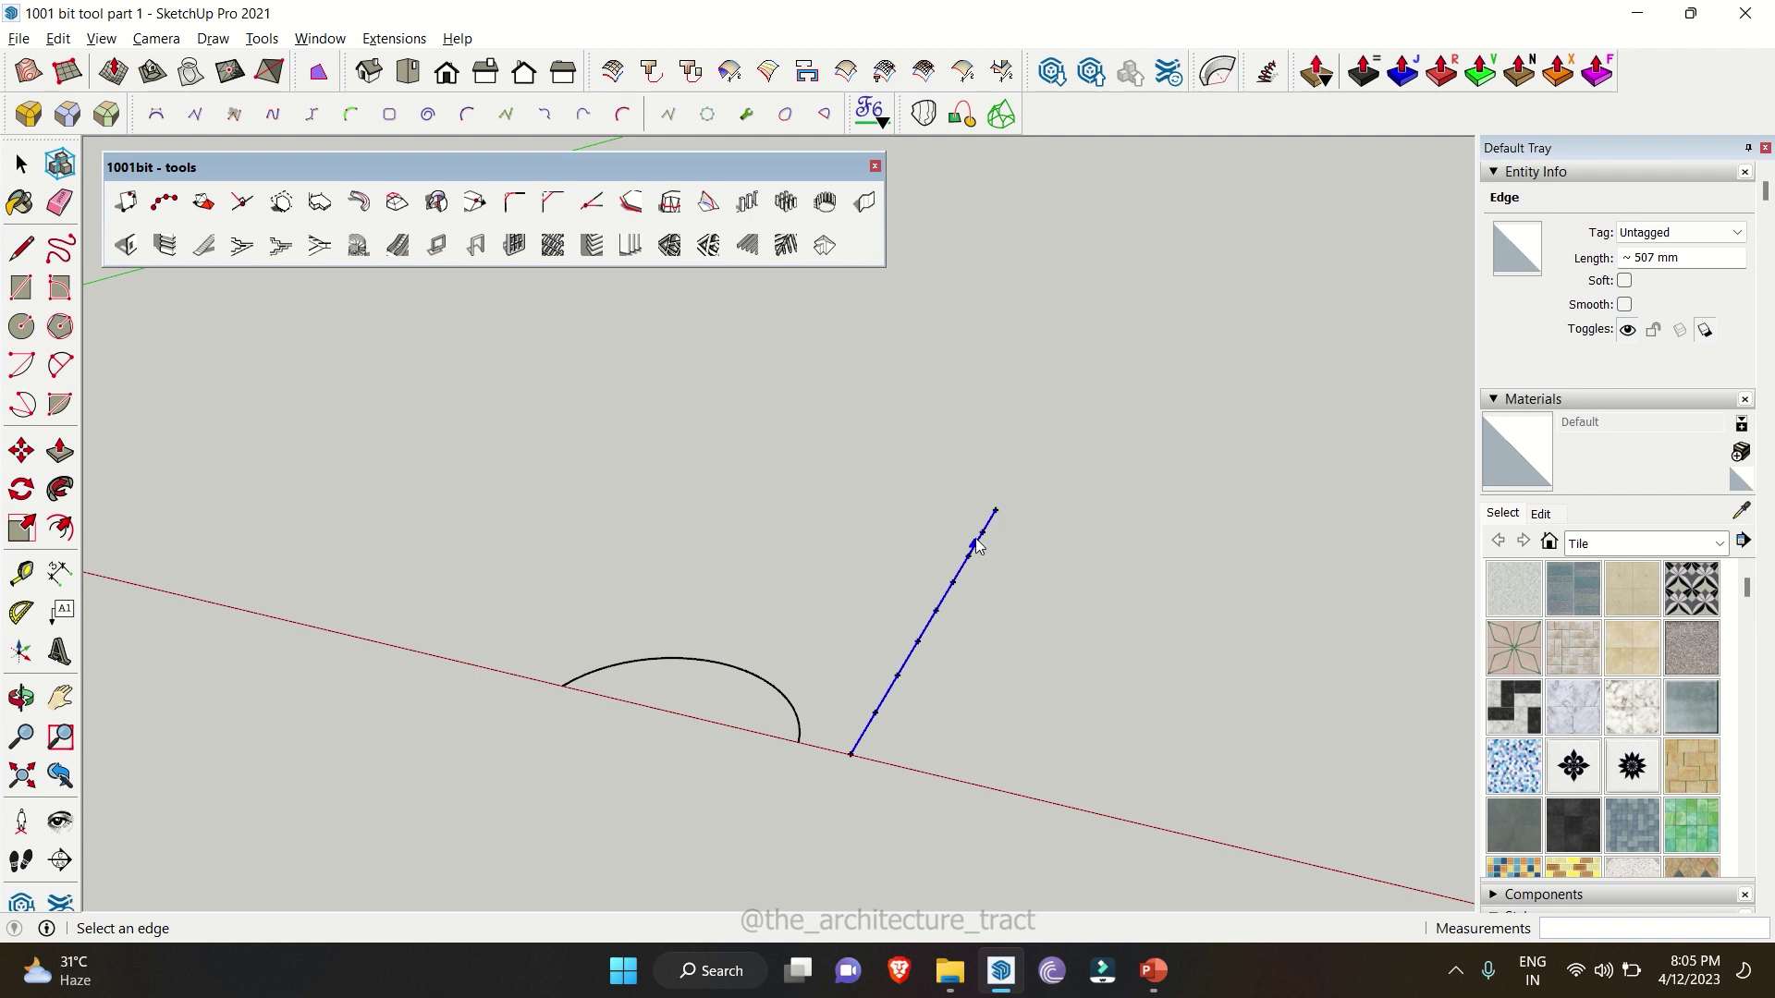
pyautogui.press('space')
pyautogui.scroll(1, 957, 636)
pyautogui.click(935, 692)
# - Move the straight line about 16 mm along the red axis, away from its division points
pyautogui.scroll(3, 936, 691)
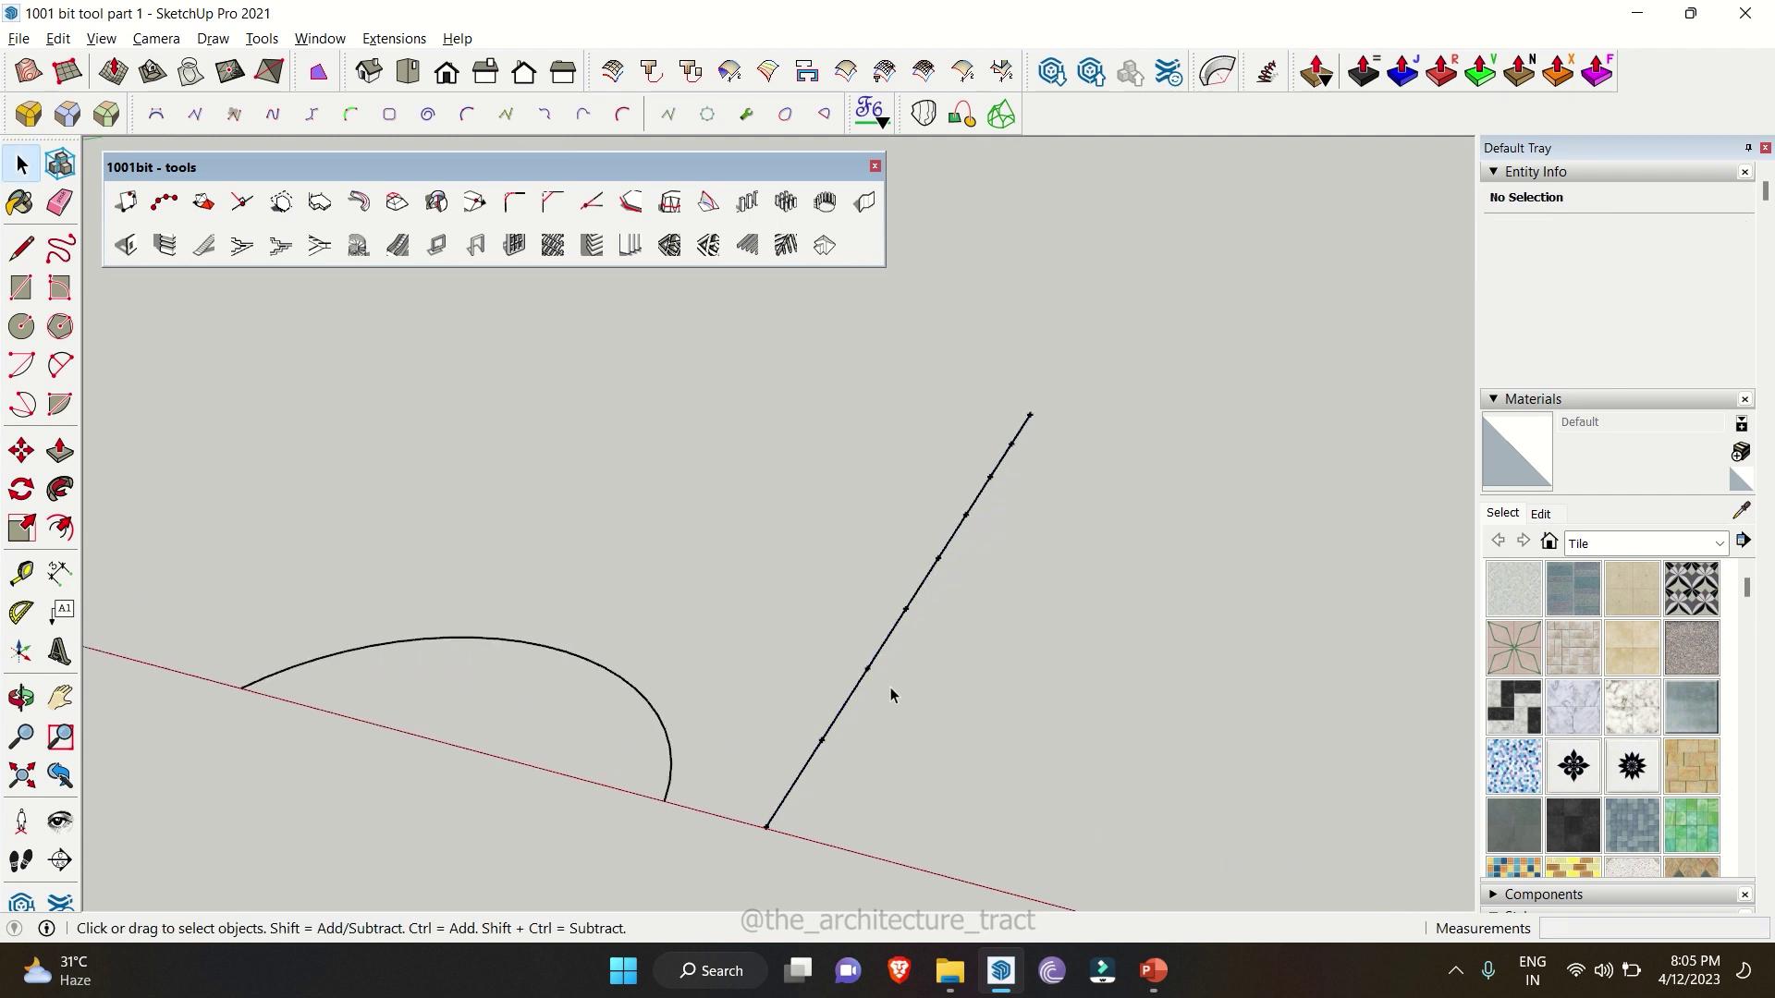
pyautogui.click(861, 669)
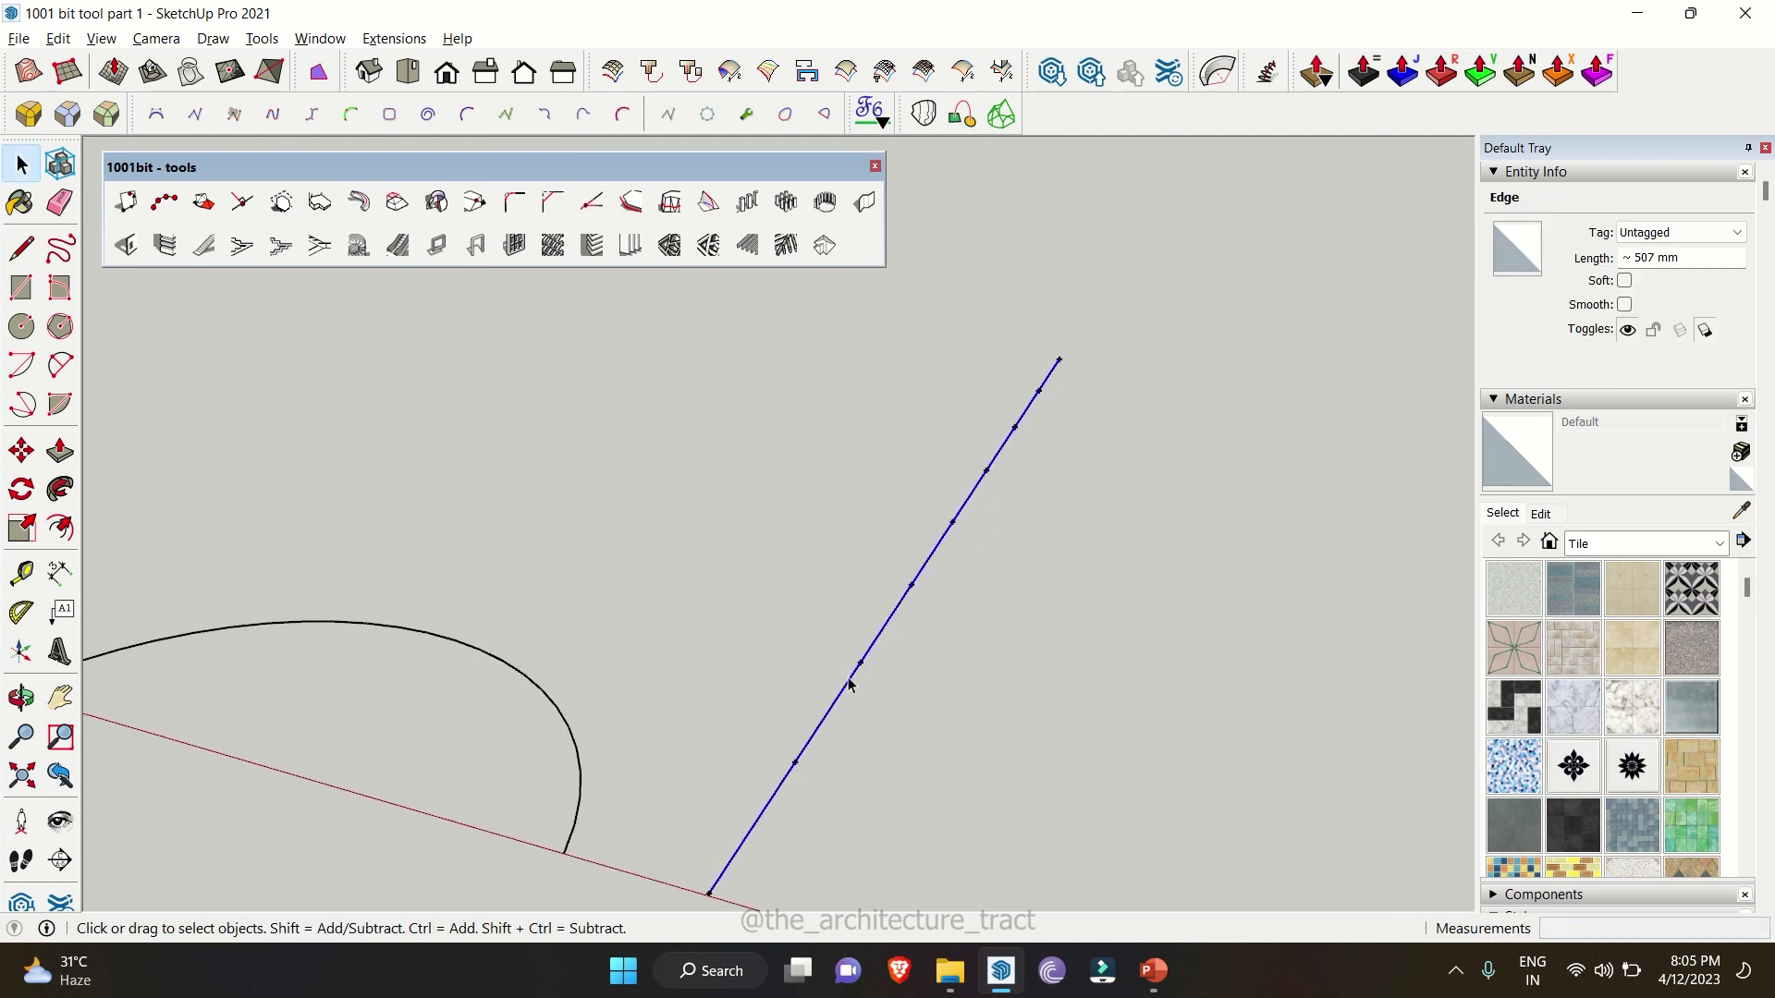
pyautogui.press('m')
pyautogui.click(866, 718)
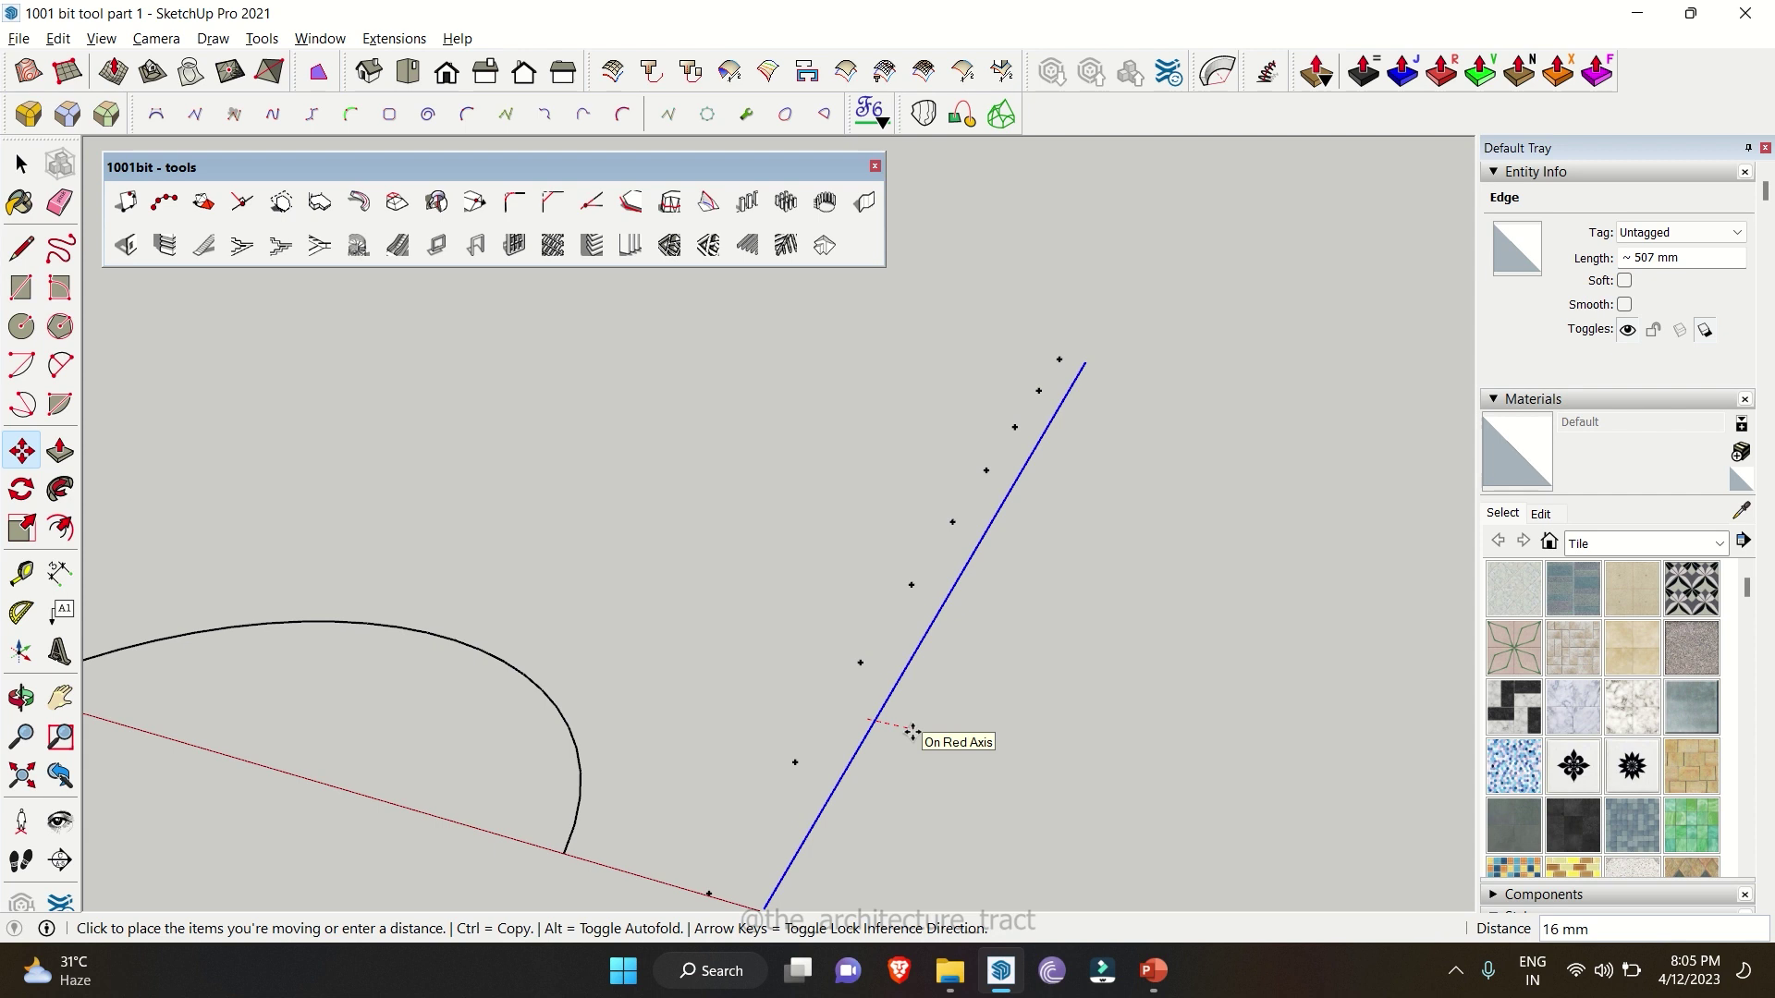
pyautogui.press('space')
pyautogui.scroll(-1, 946, 707)
pyautogui.click(948, 708)
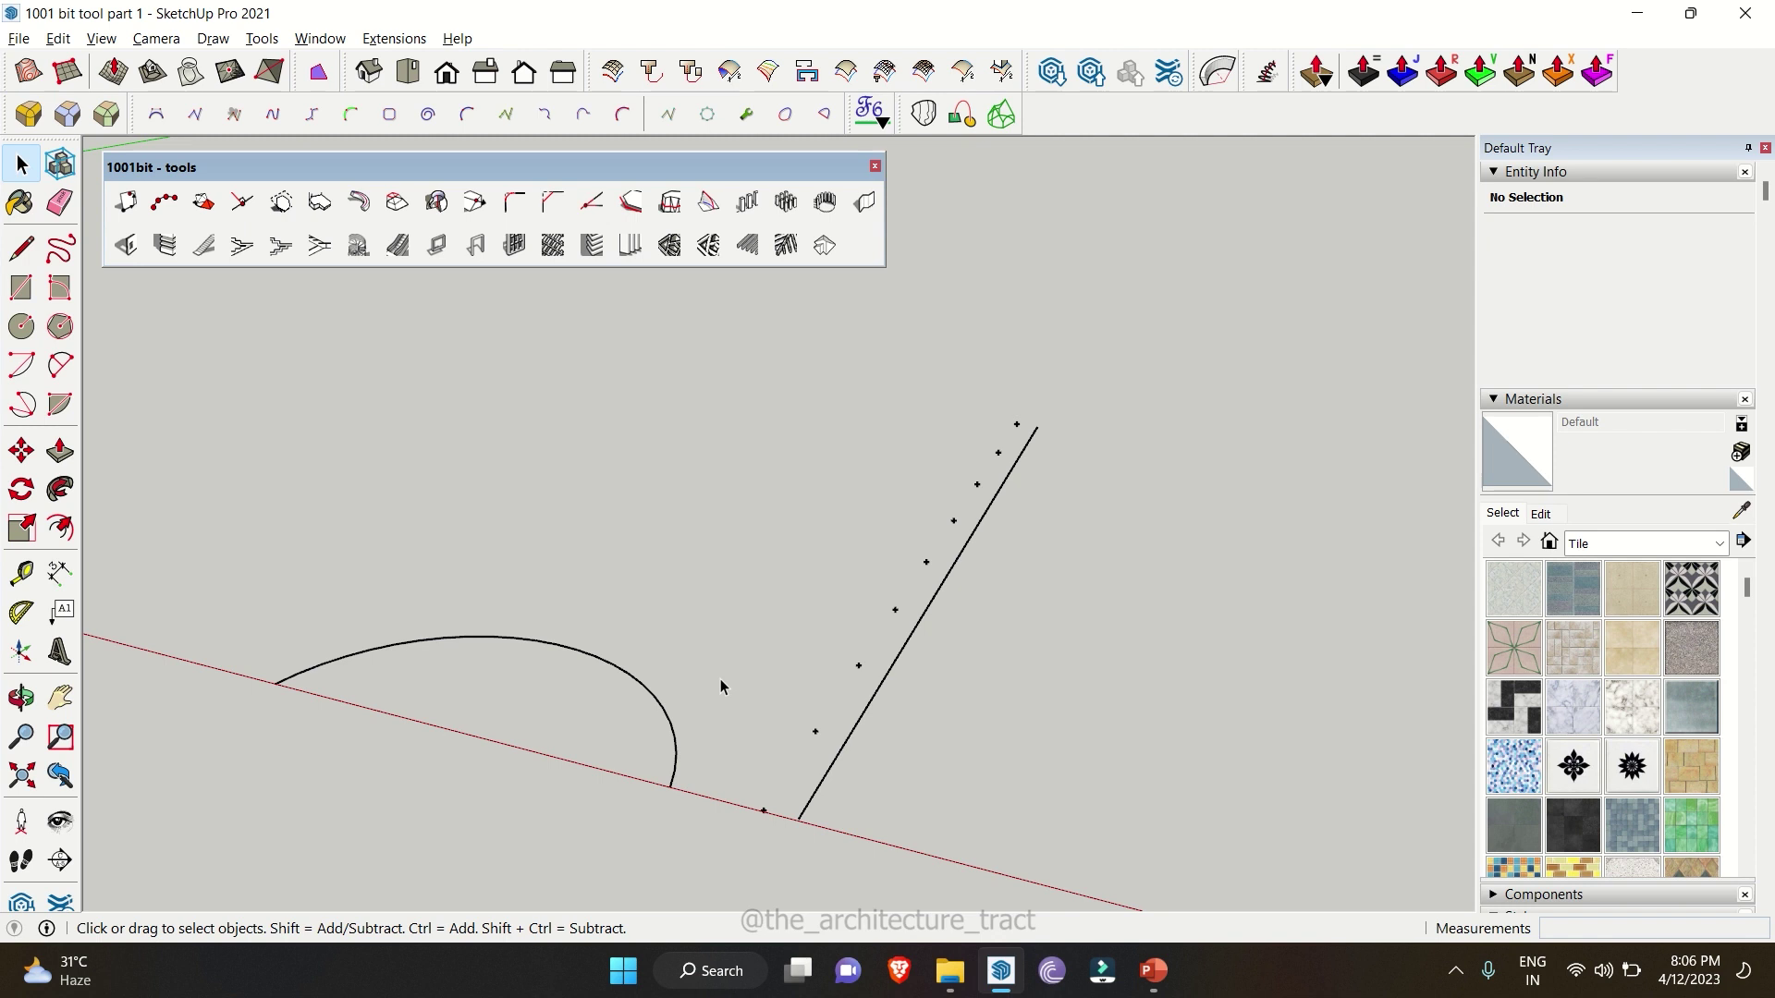
# - Divide the arc into 10 evenly distributed segments with Divide Edge, placing points at both ends
pyautogui.click(551, 651)
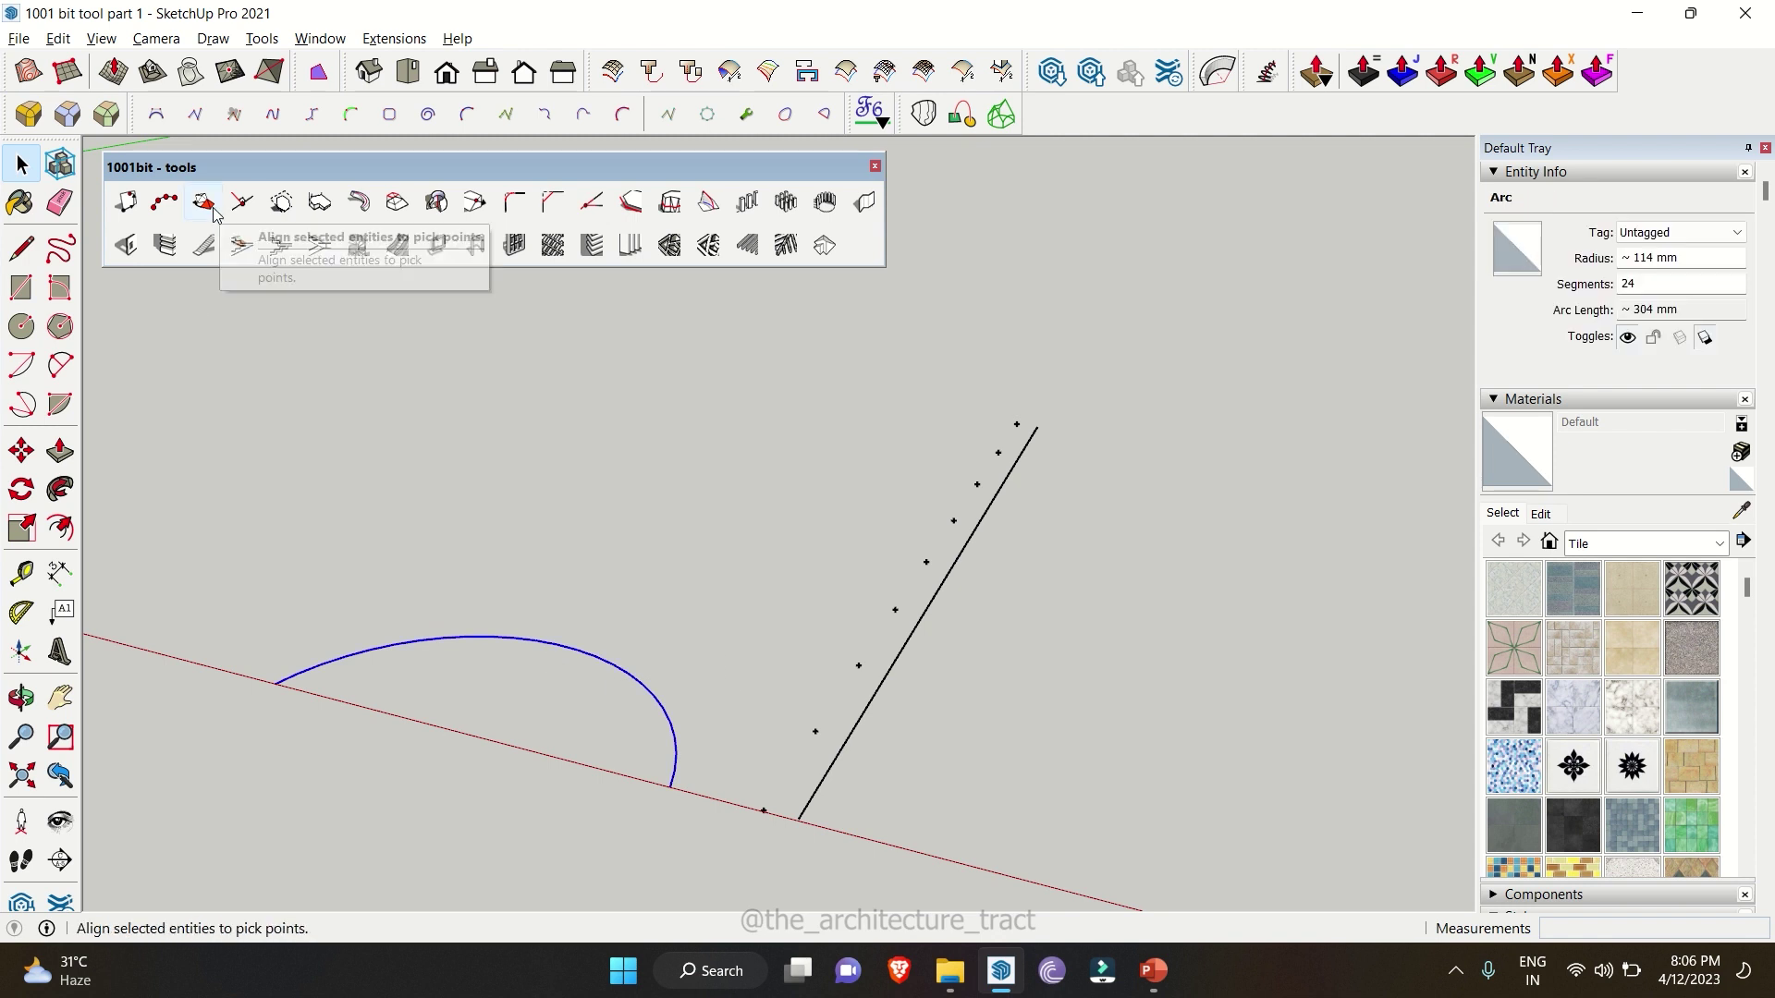
pyautogui.click(170, 209)
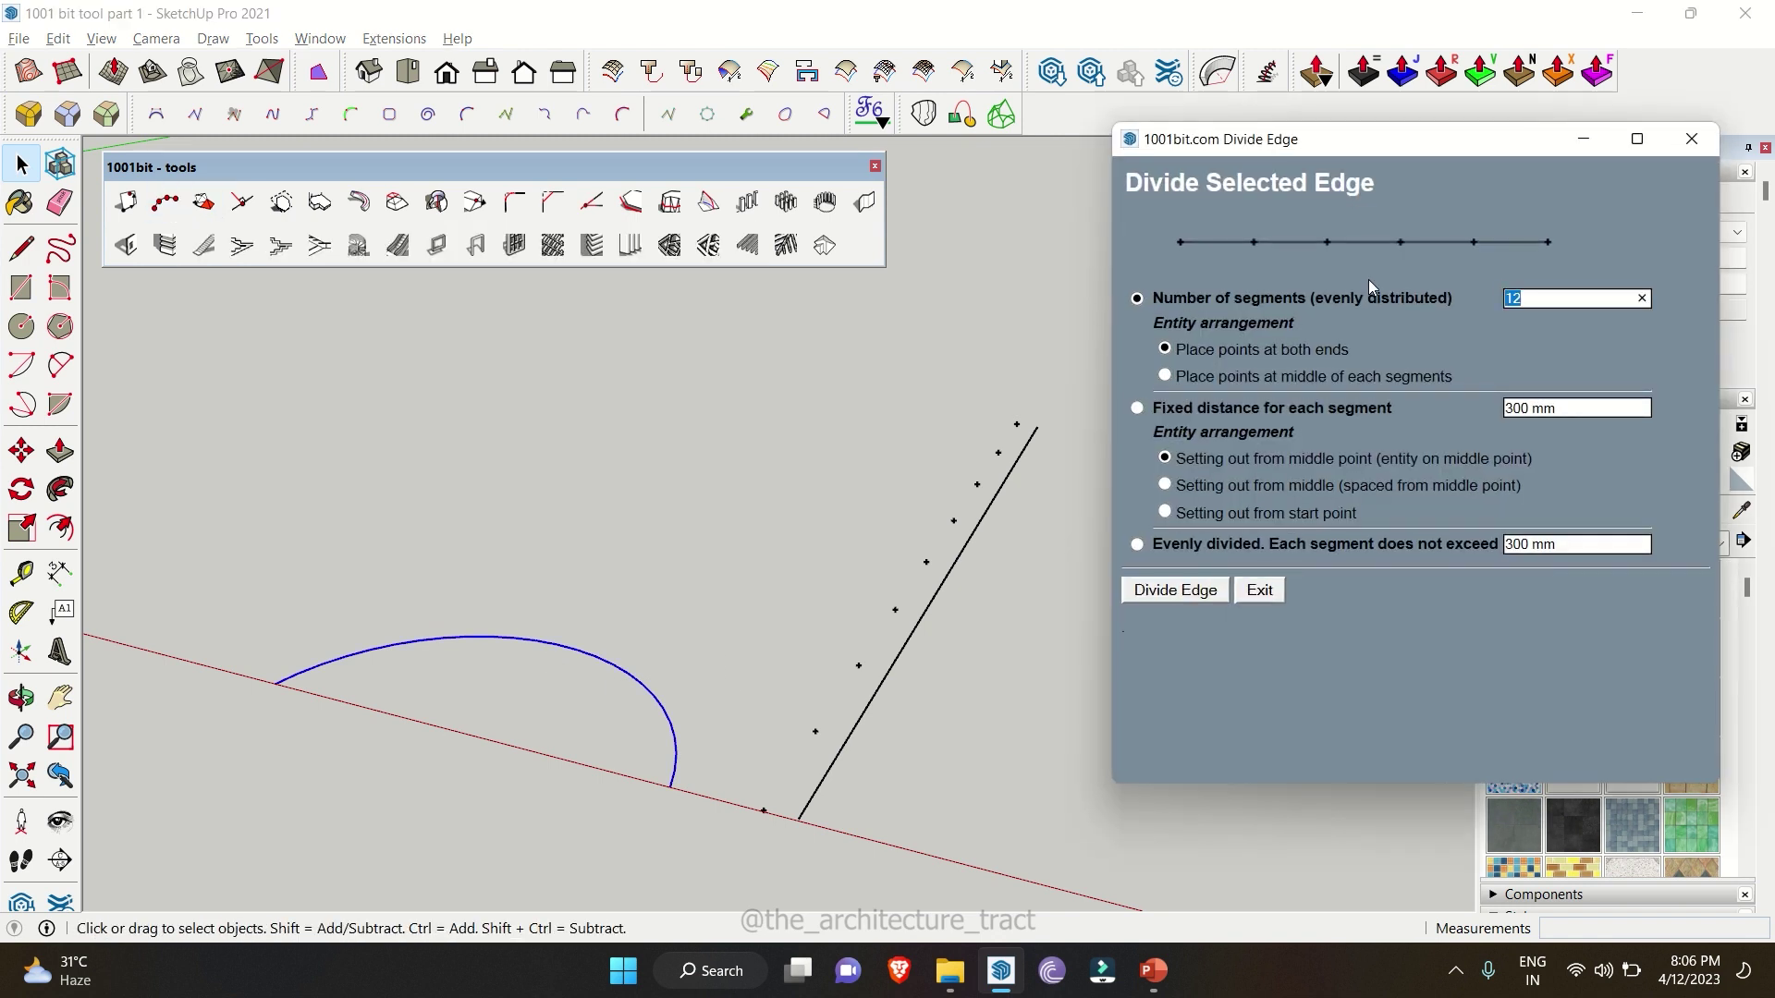
pyautogui.write('10')
pyautogui.click(1182, 591)
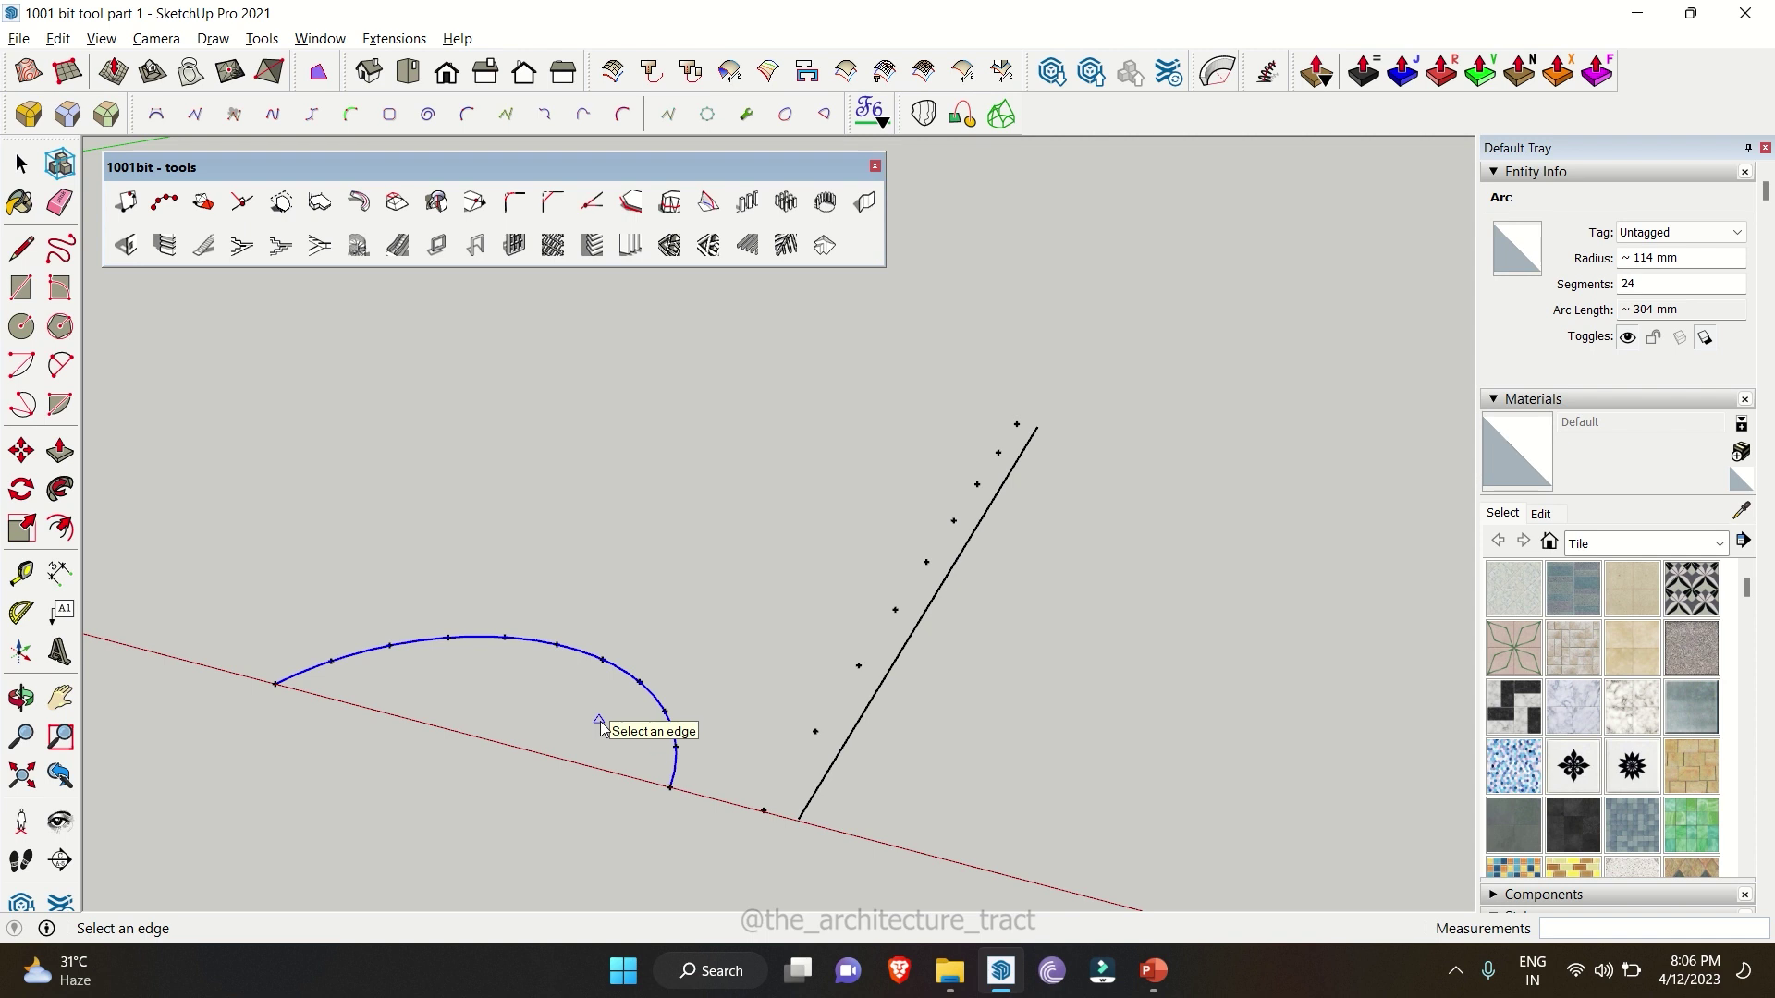
pyautogui.press('space')
pyautogui.click(553, 714)
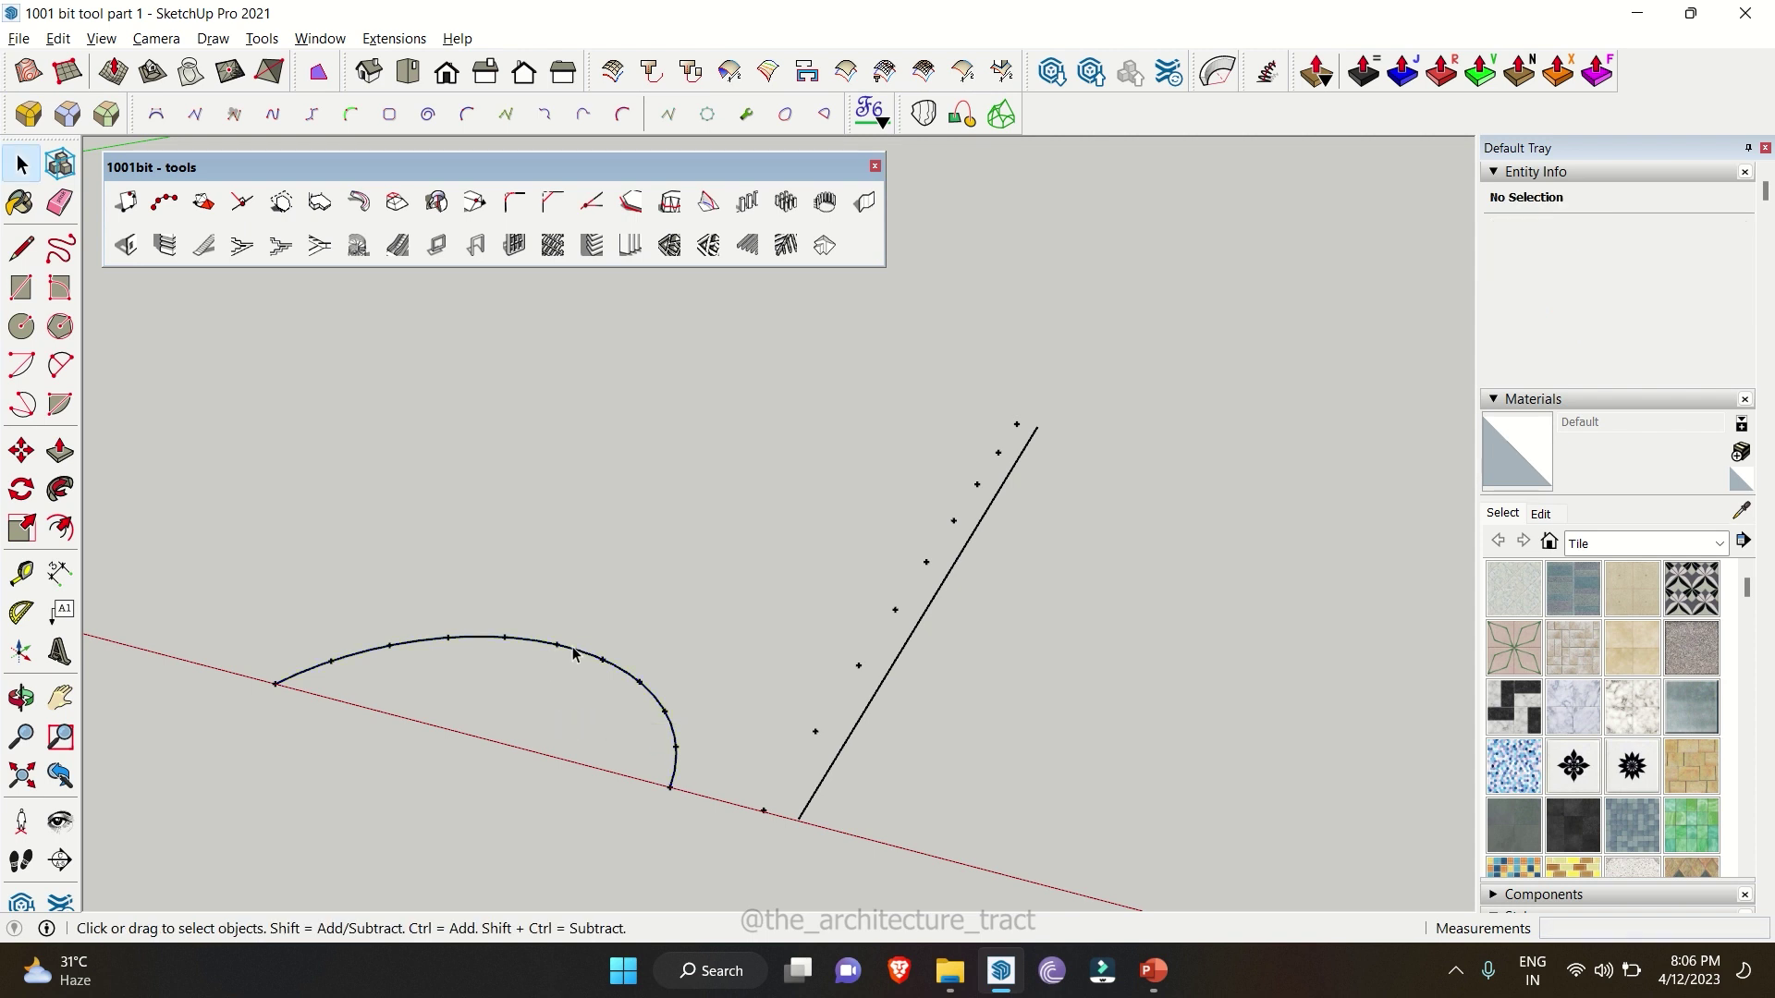
# - Move the arc away from its division points and clear the selection
pyautogui.press('m')
pyautogui.click(584, 652)
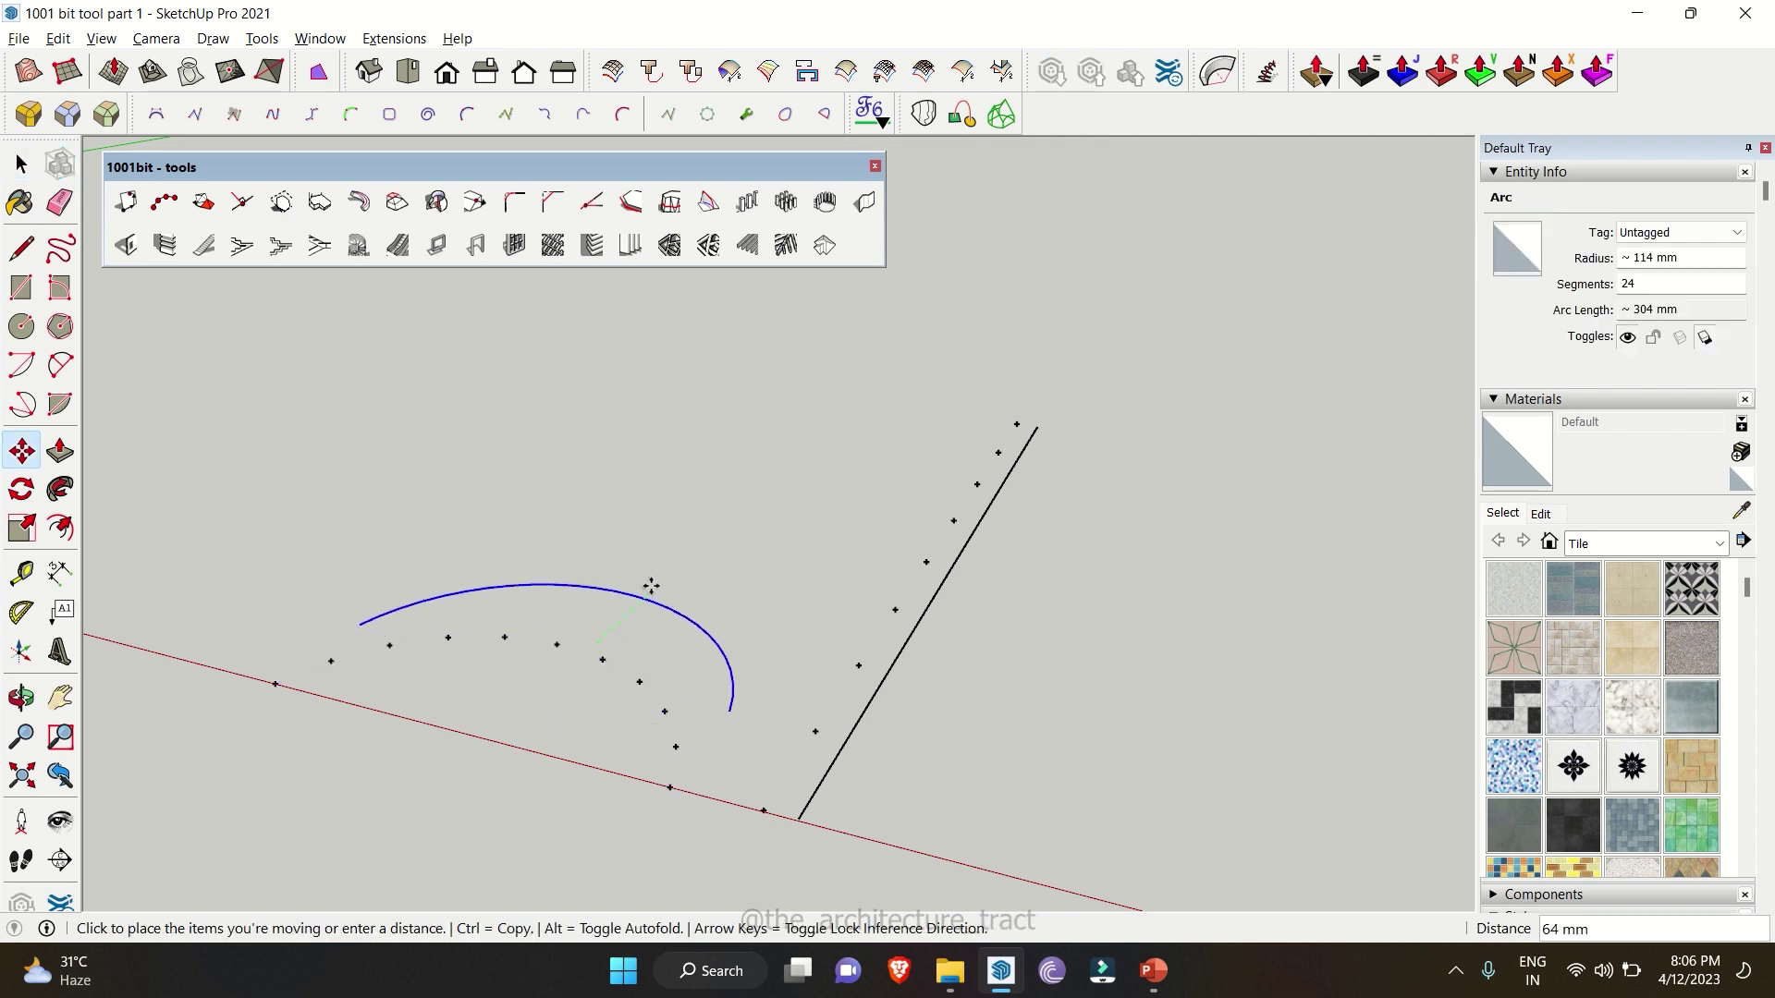
pyautogui.press('space')
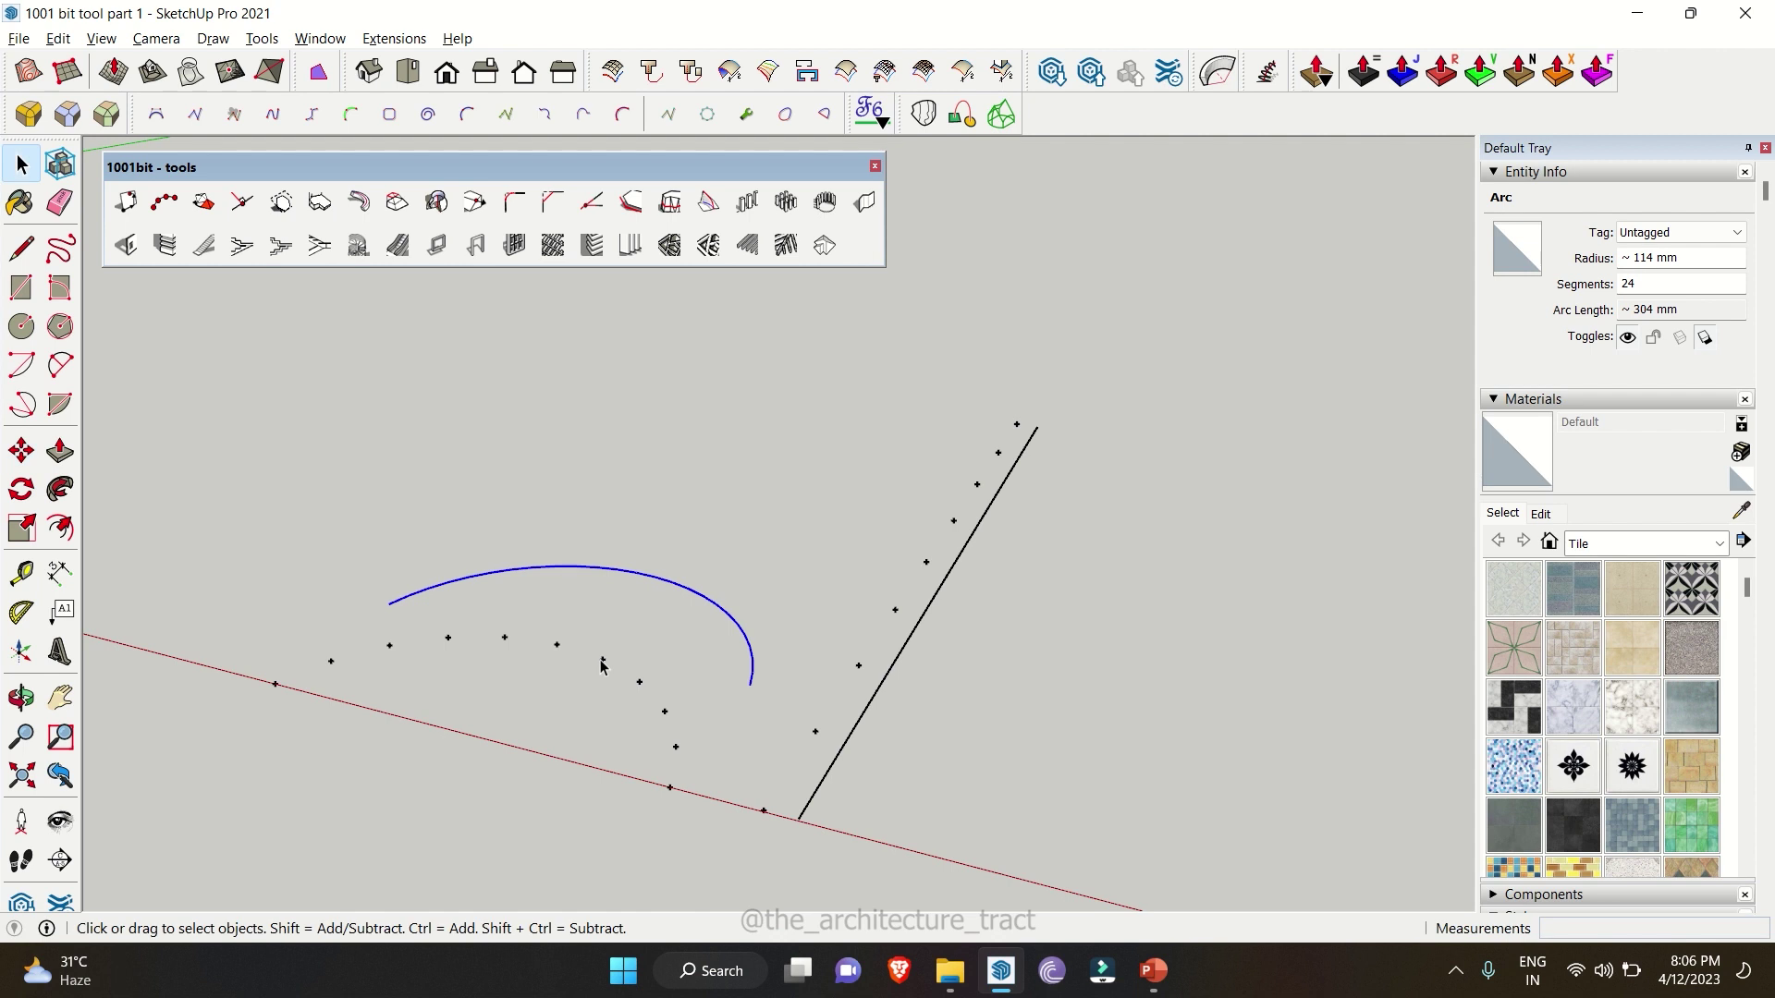
pyautogui.doubleClick(601, 658)
pyautogui.press('Escape')
pyautogui.press('Escape')
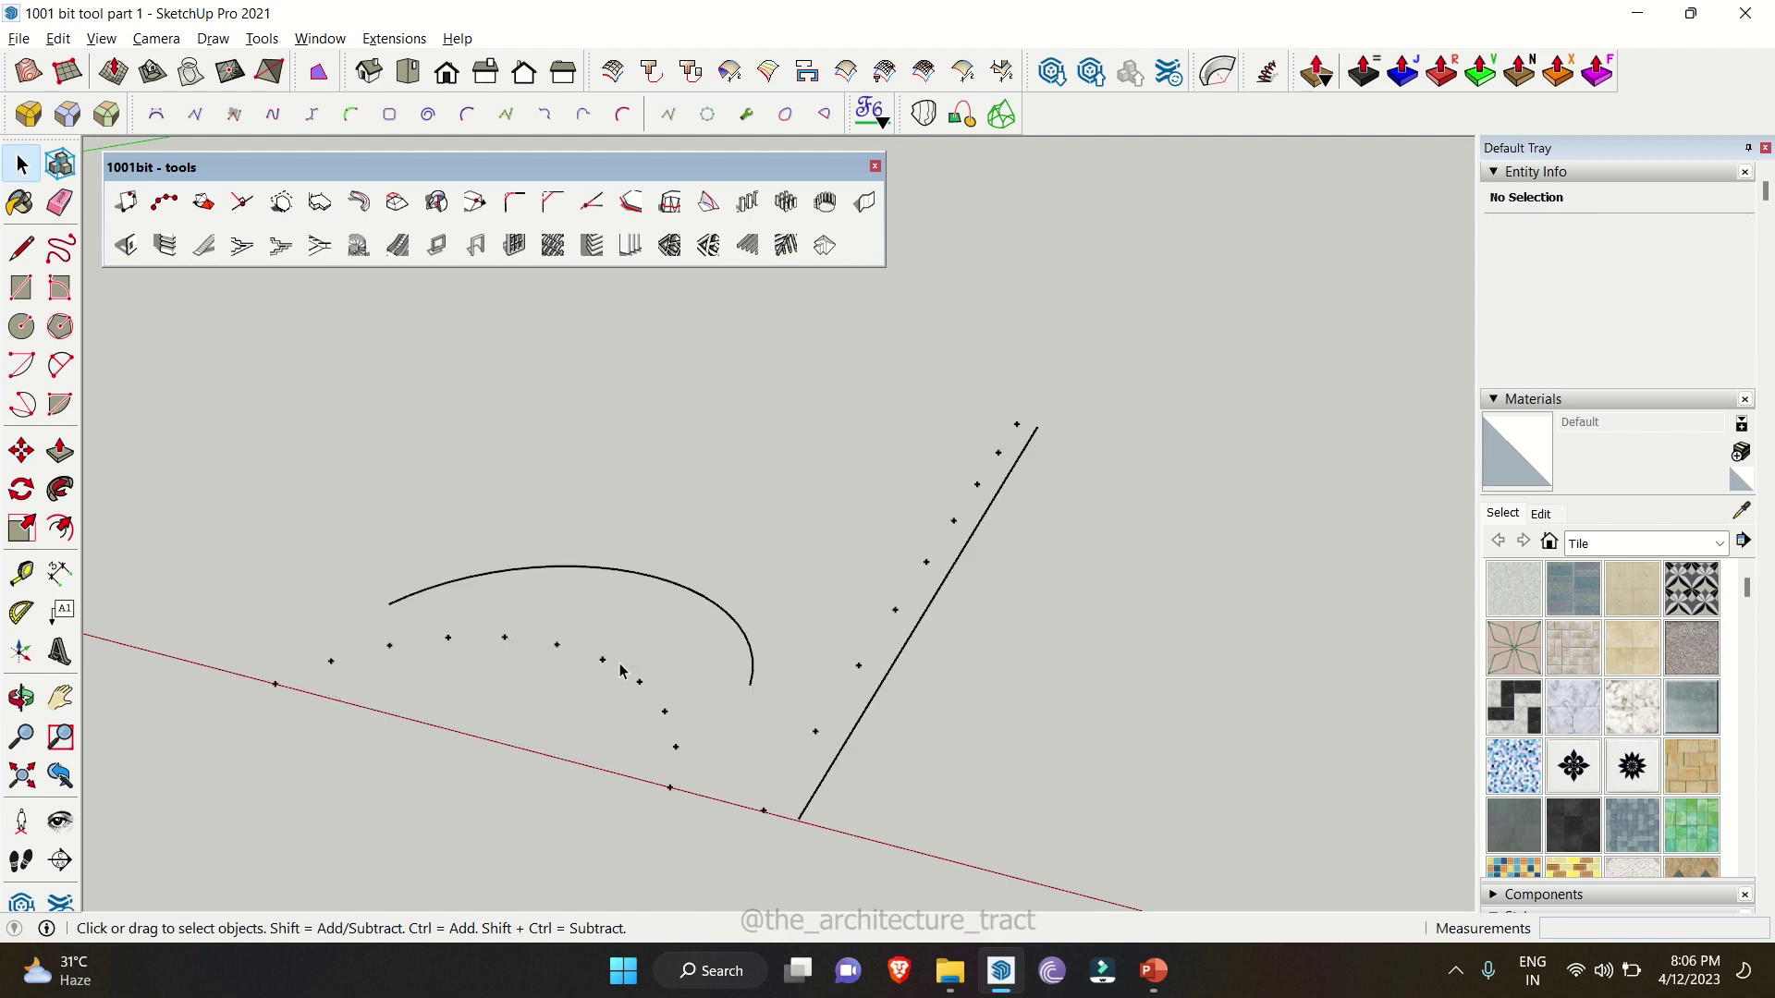
# - Select the tilted cube and start aligning it, picking its uppermost corner as reference point and two more corners of the same face for the axes
pyautogui.scroll(-8, 617, 667)
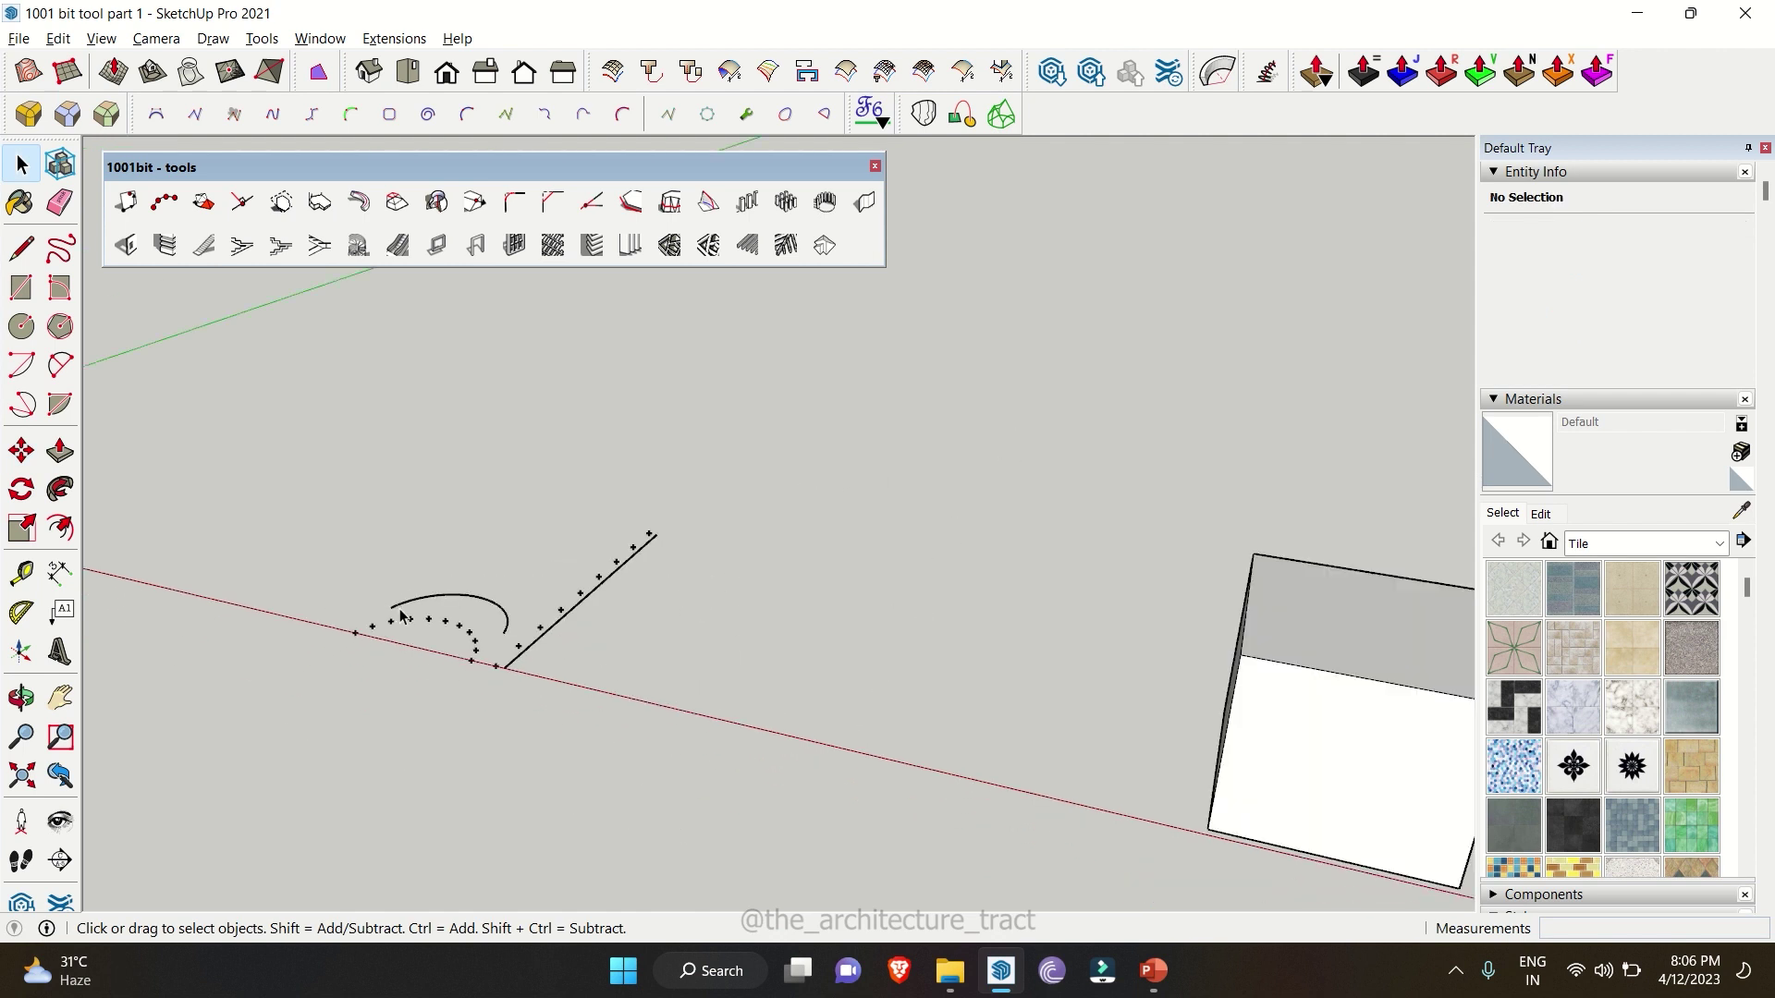
pyautogui.scroll(5, 1208, 582)
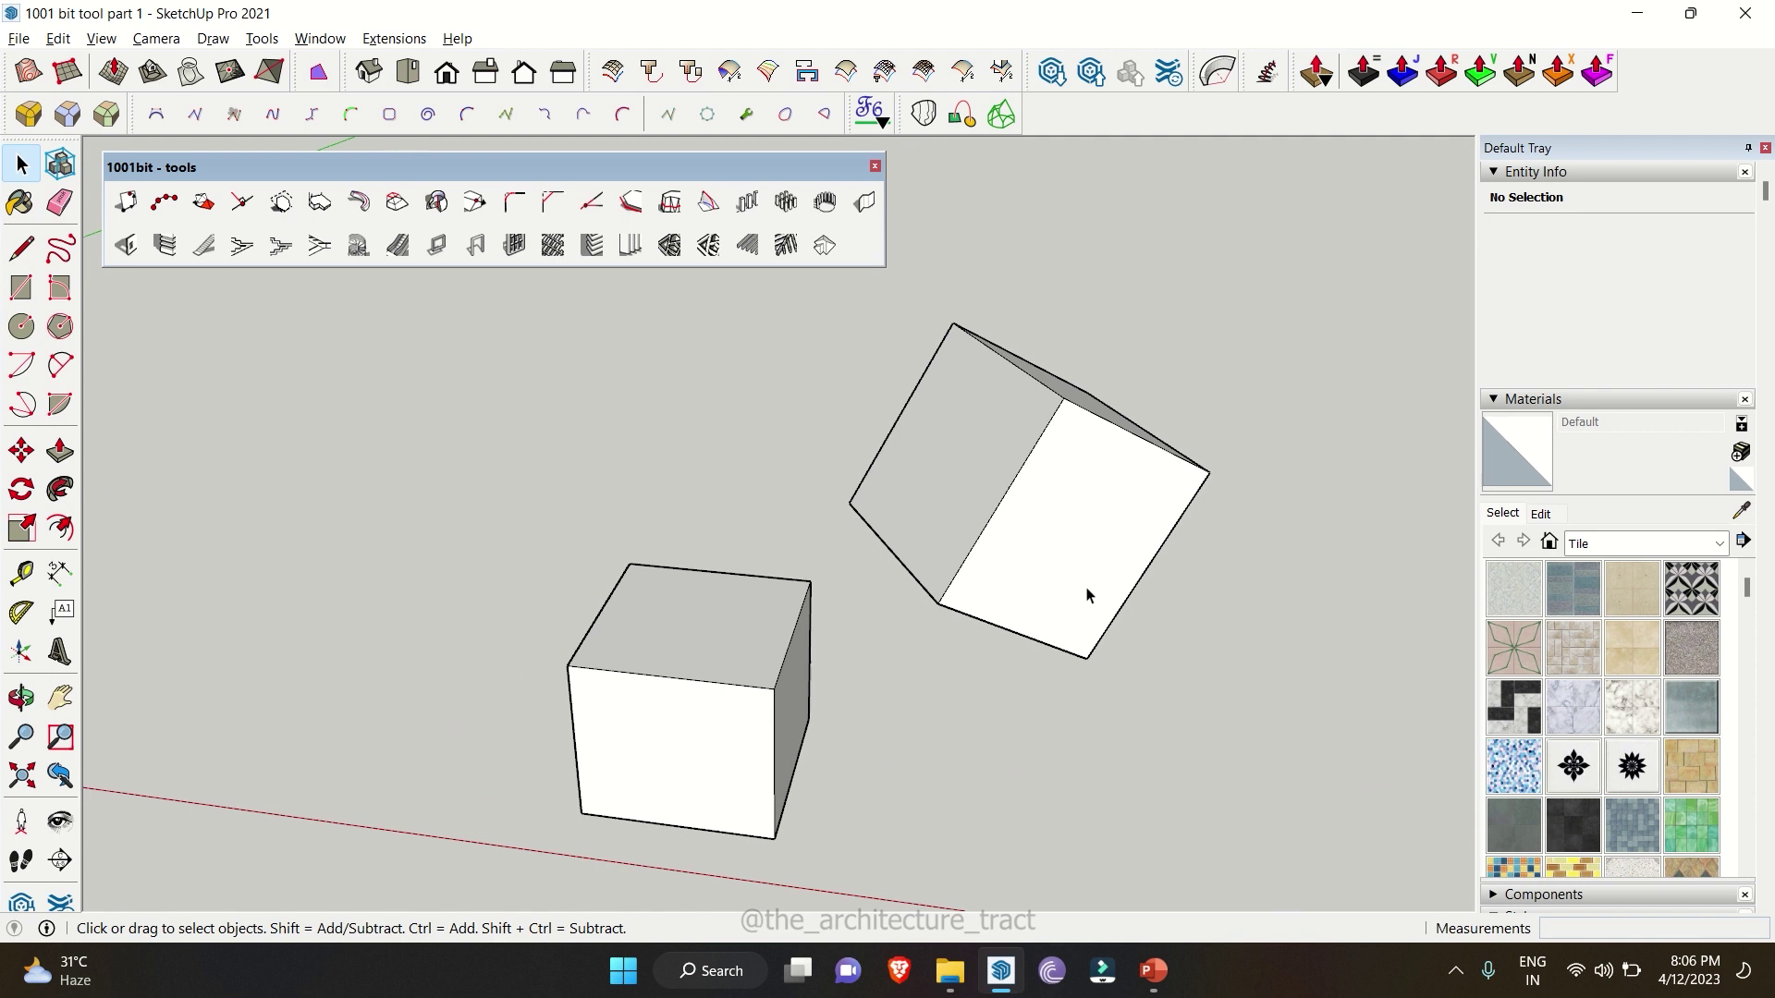
pyautogui.scroll(-1, 1075, 592)
pyautogui.click(1015, 582)
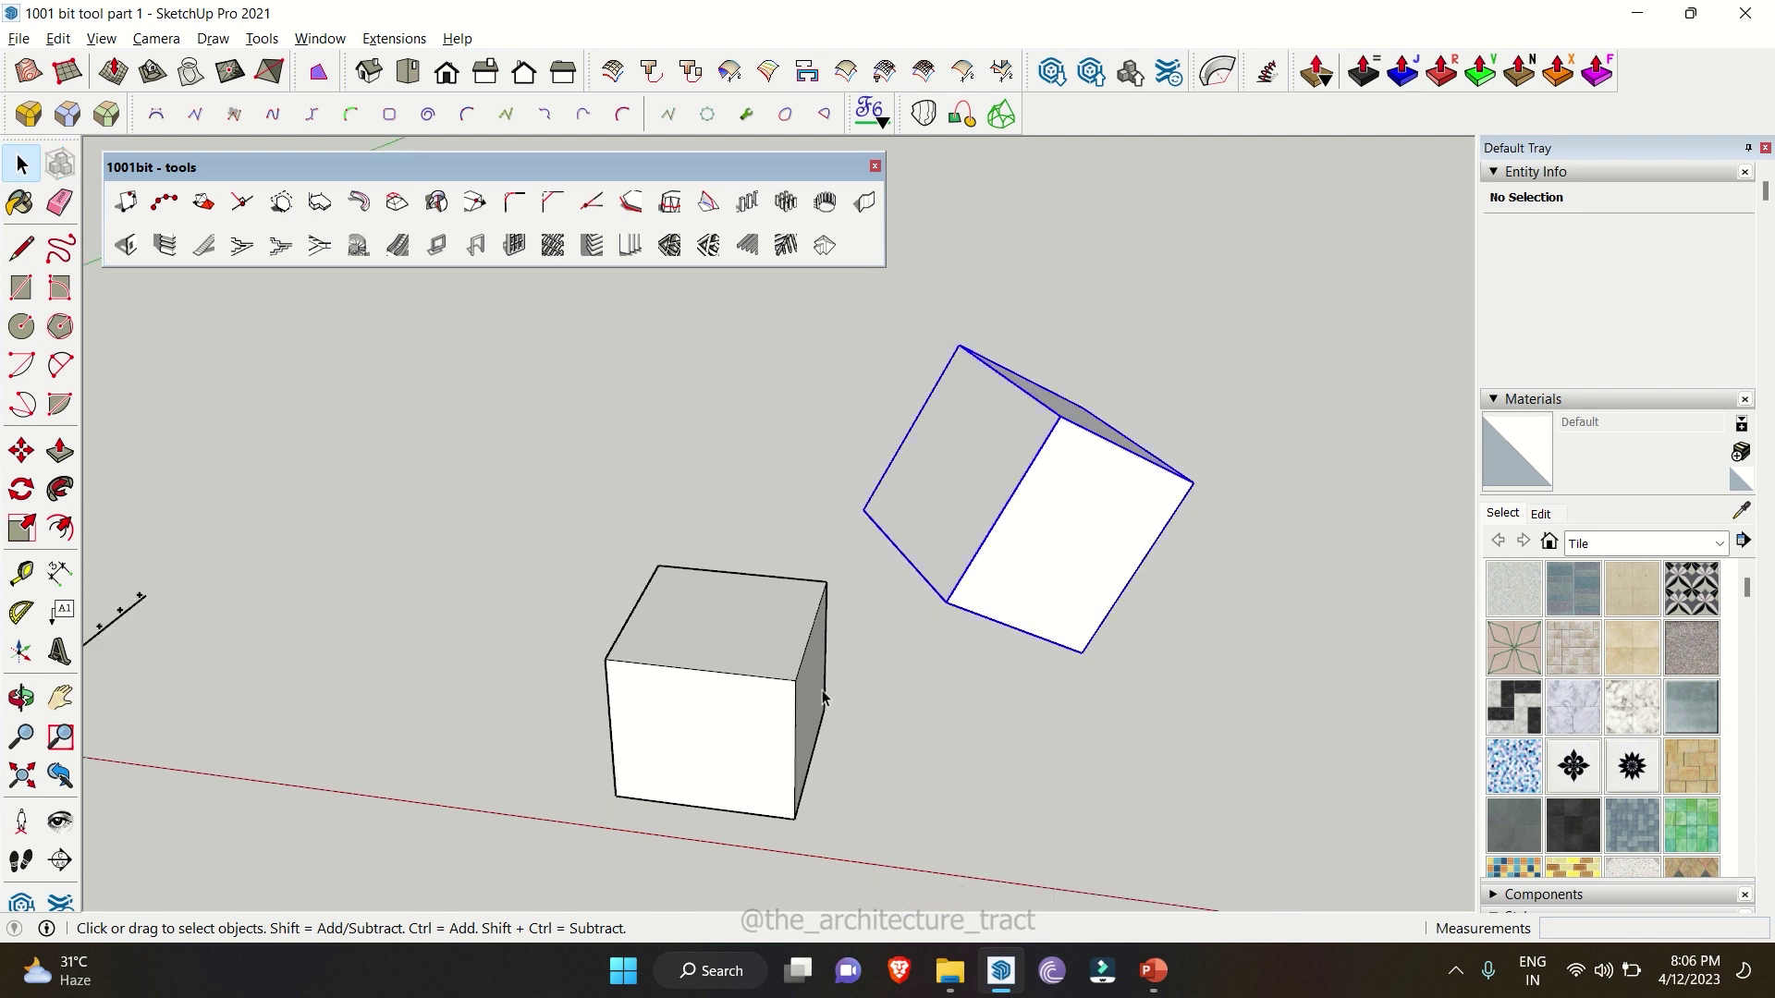
pyautogui.click(823, 695)
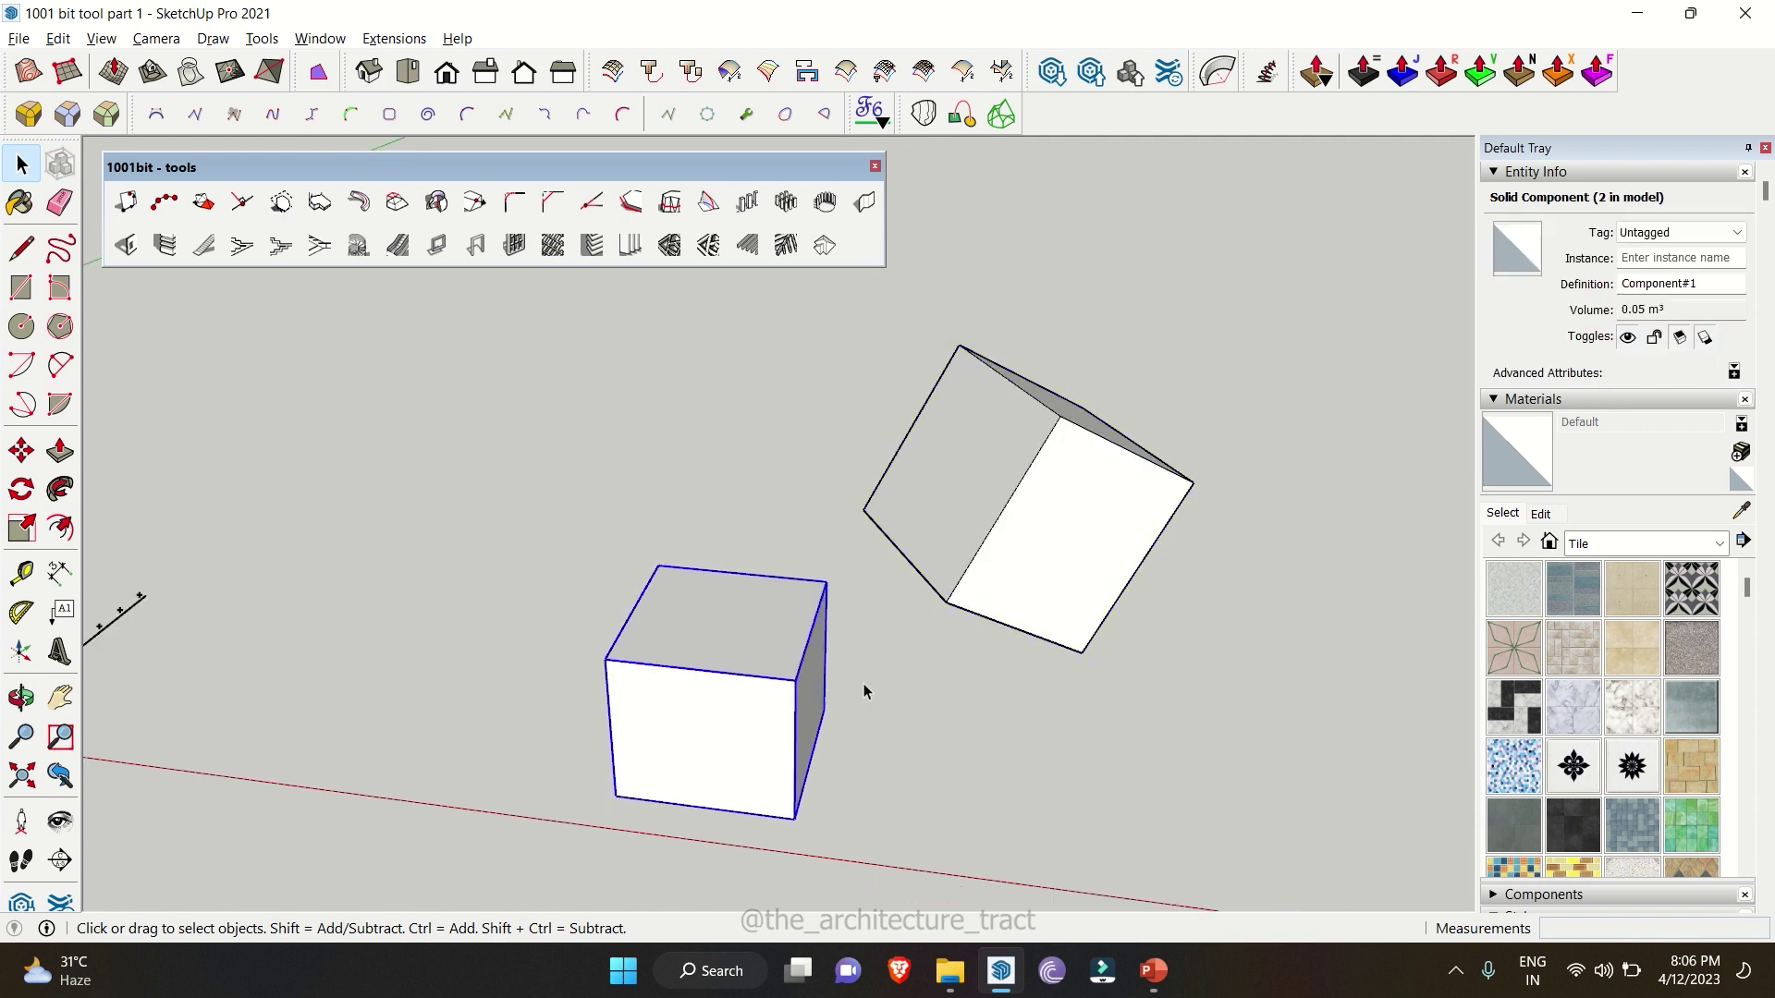
pyautogui.moveTo(864, 686); pyautogui.dragTo(956, 552, button='middle')
pyautogui.click(972, 523)
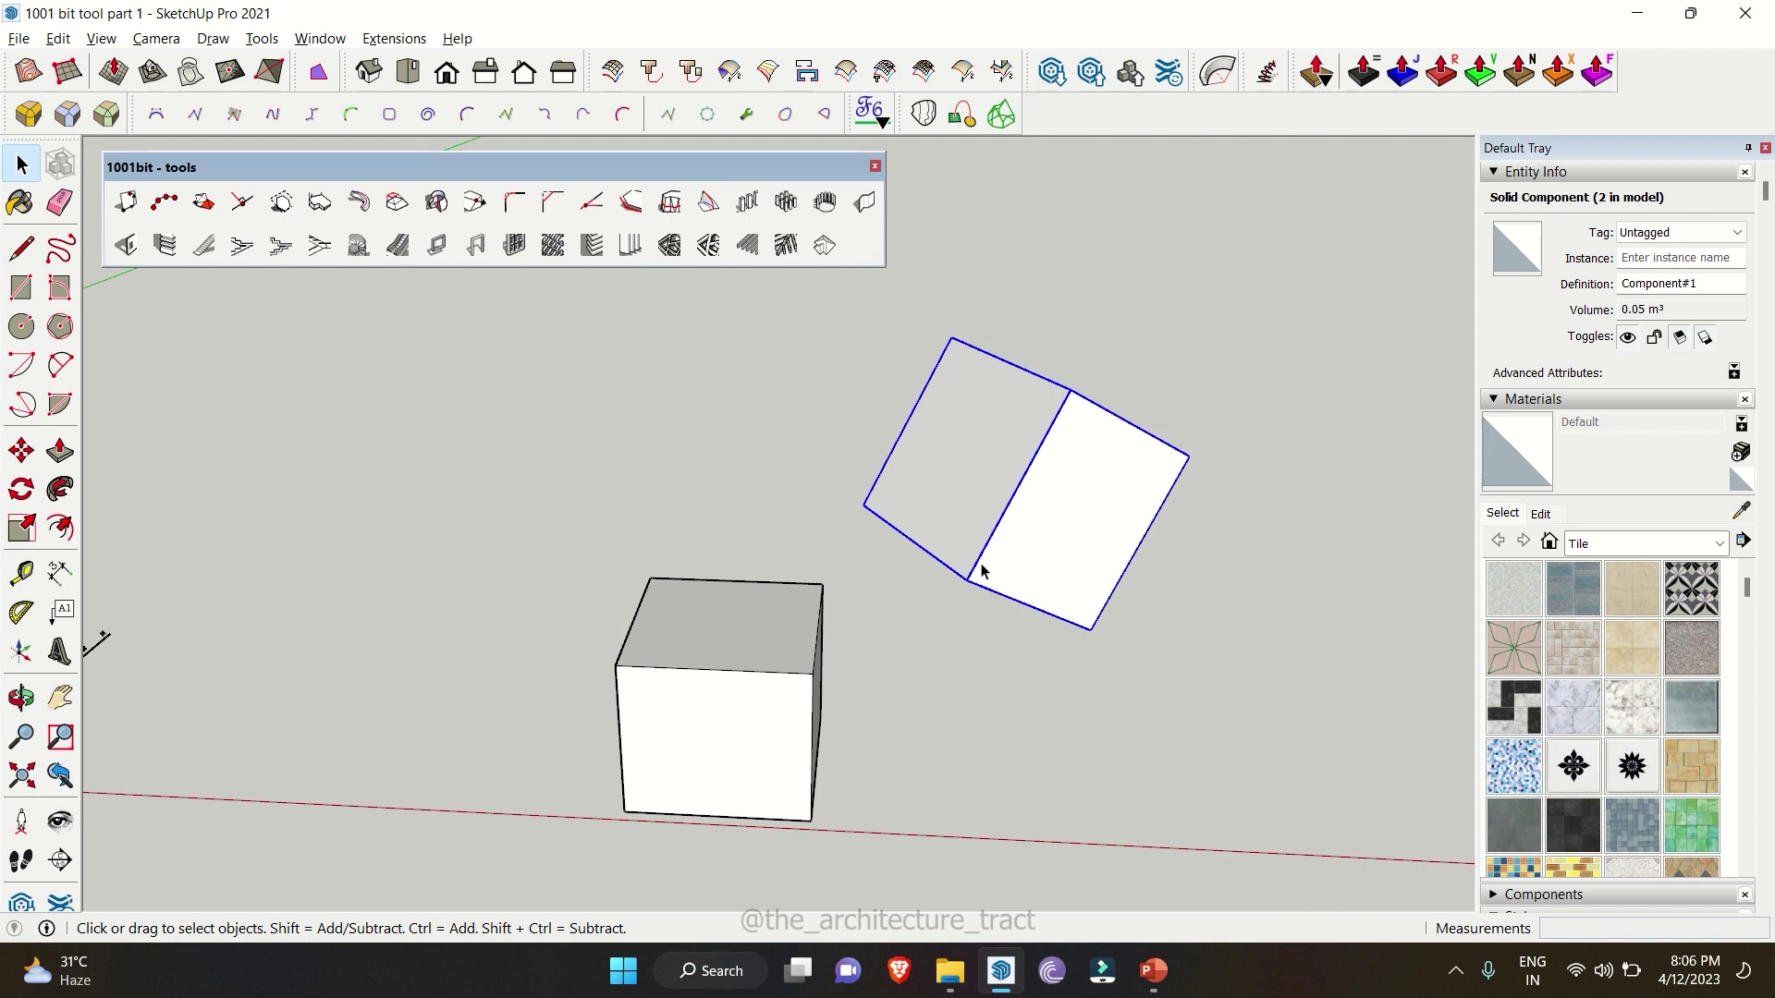
pyautogui.moveTo(1012, 459); pyautogui.dragTo(820, 622, button='middle')
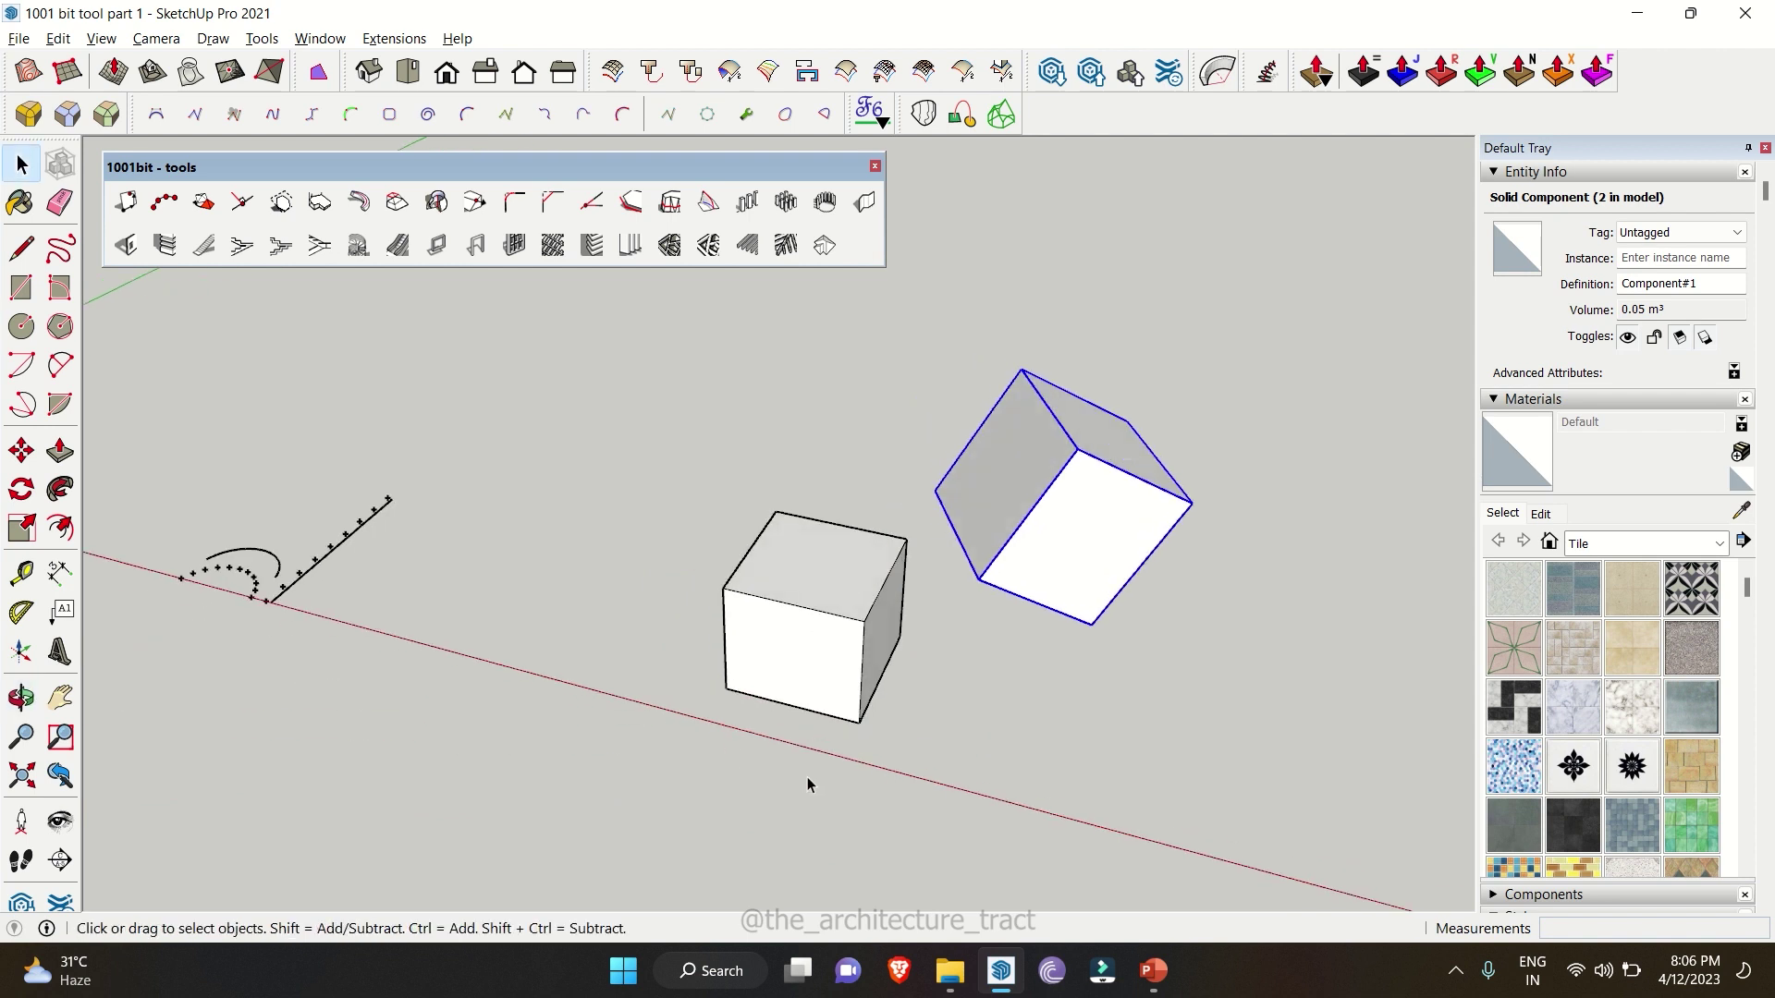
pyautogui.moveTo(780, 752); pyautogui.dragTo(879, 697, button='middle')
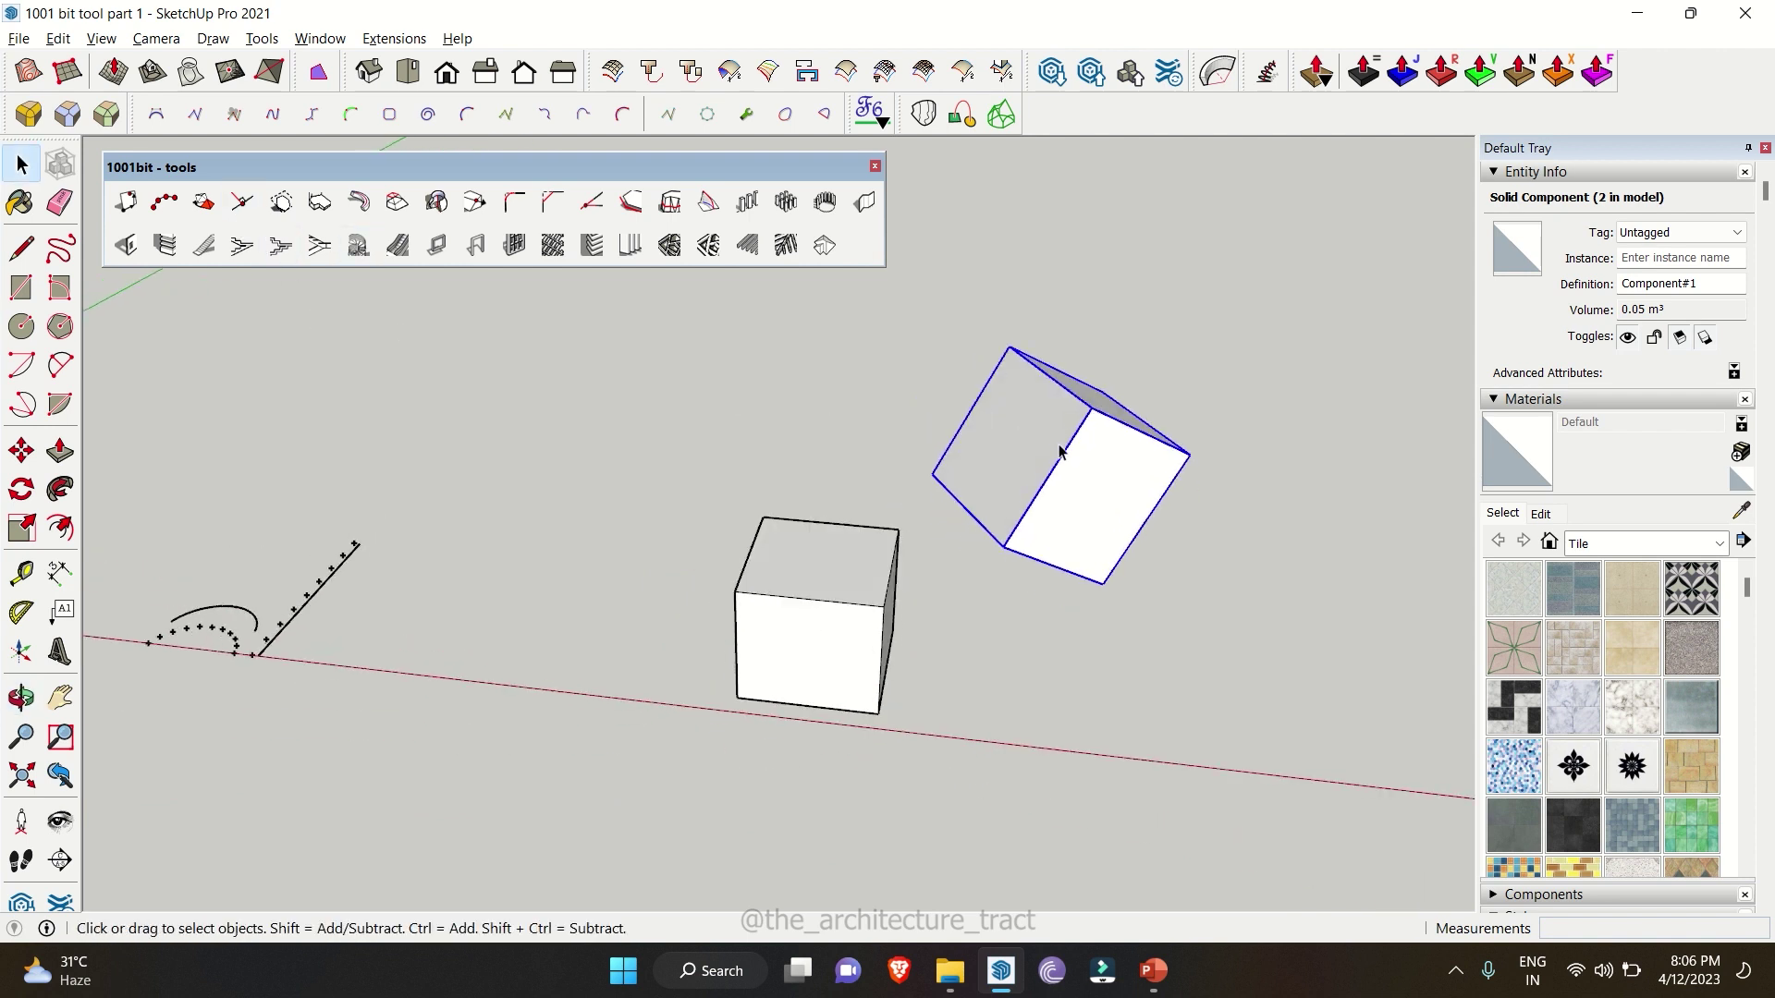
pyautogui.click(208, 206)
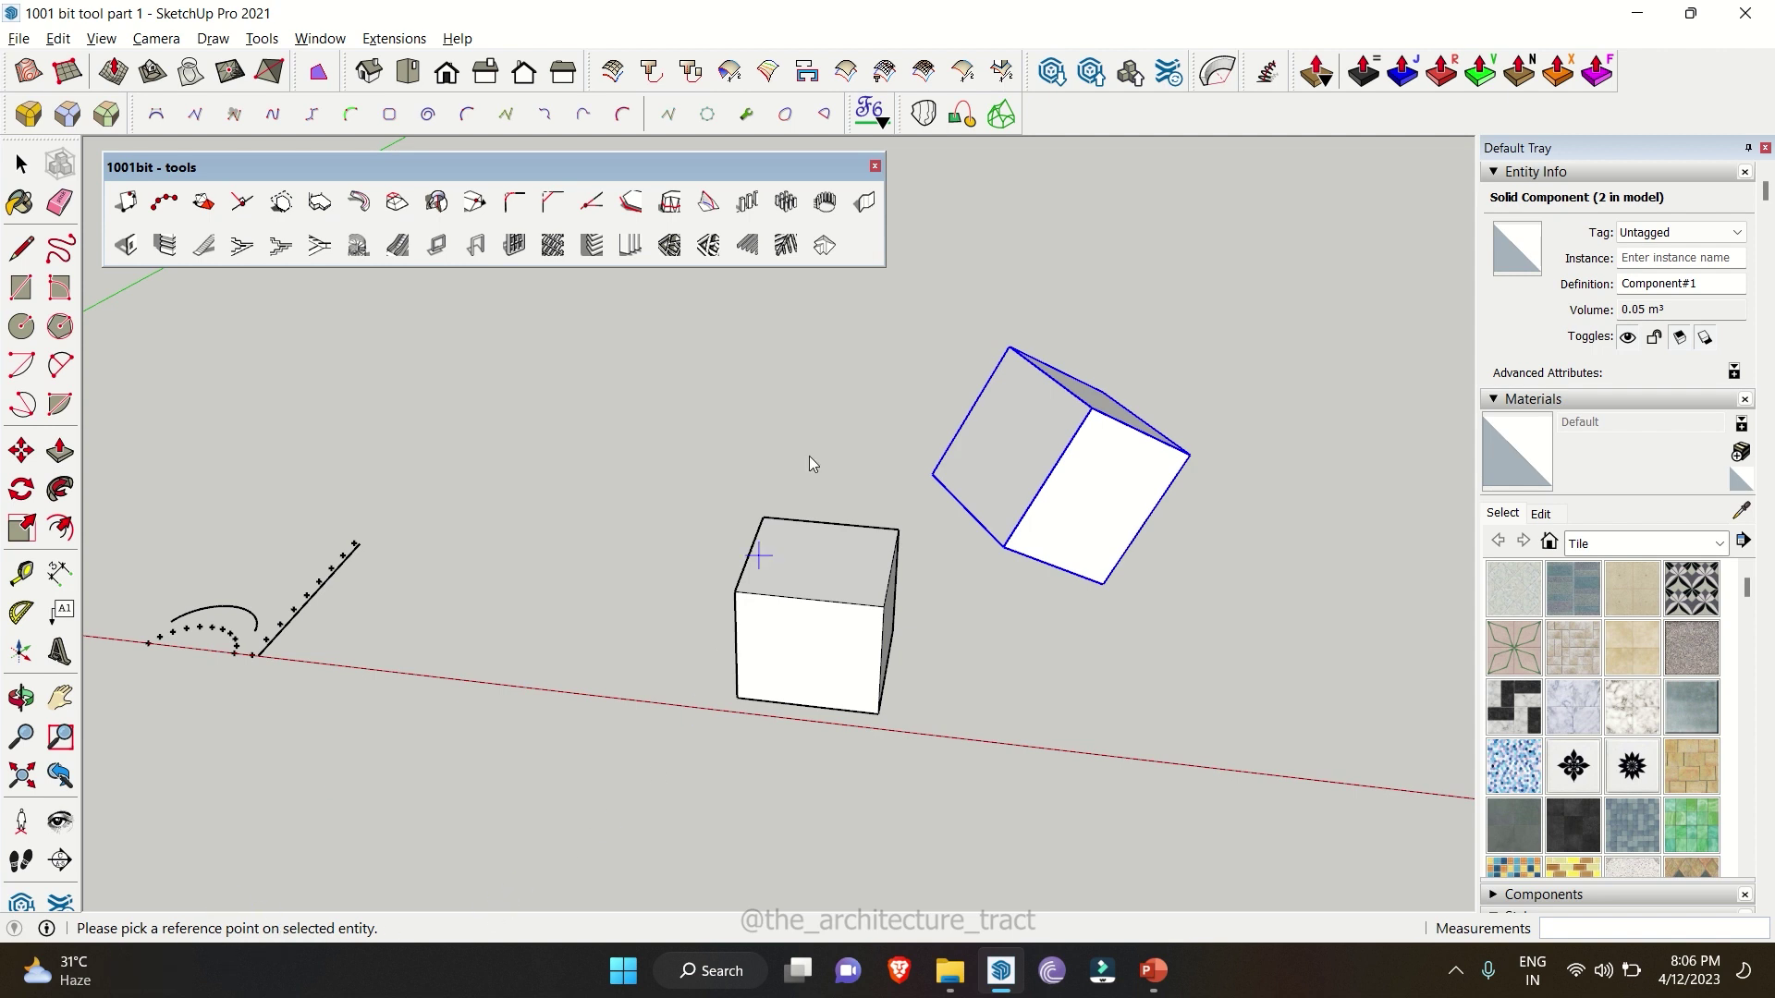
pyautogui.click(1010, 349)
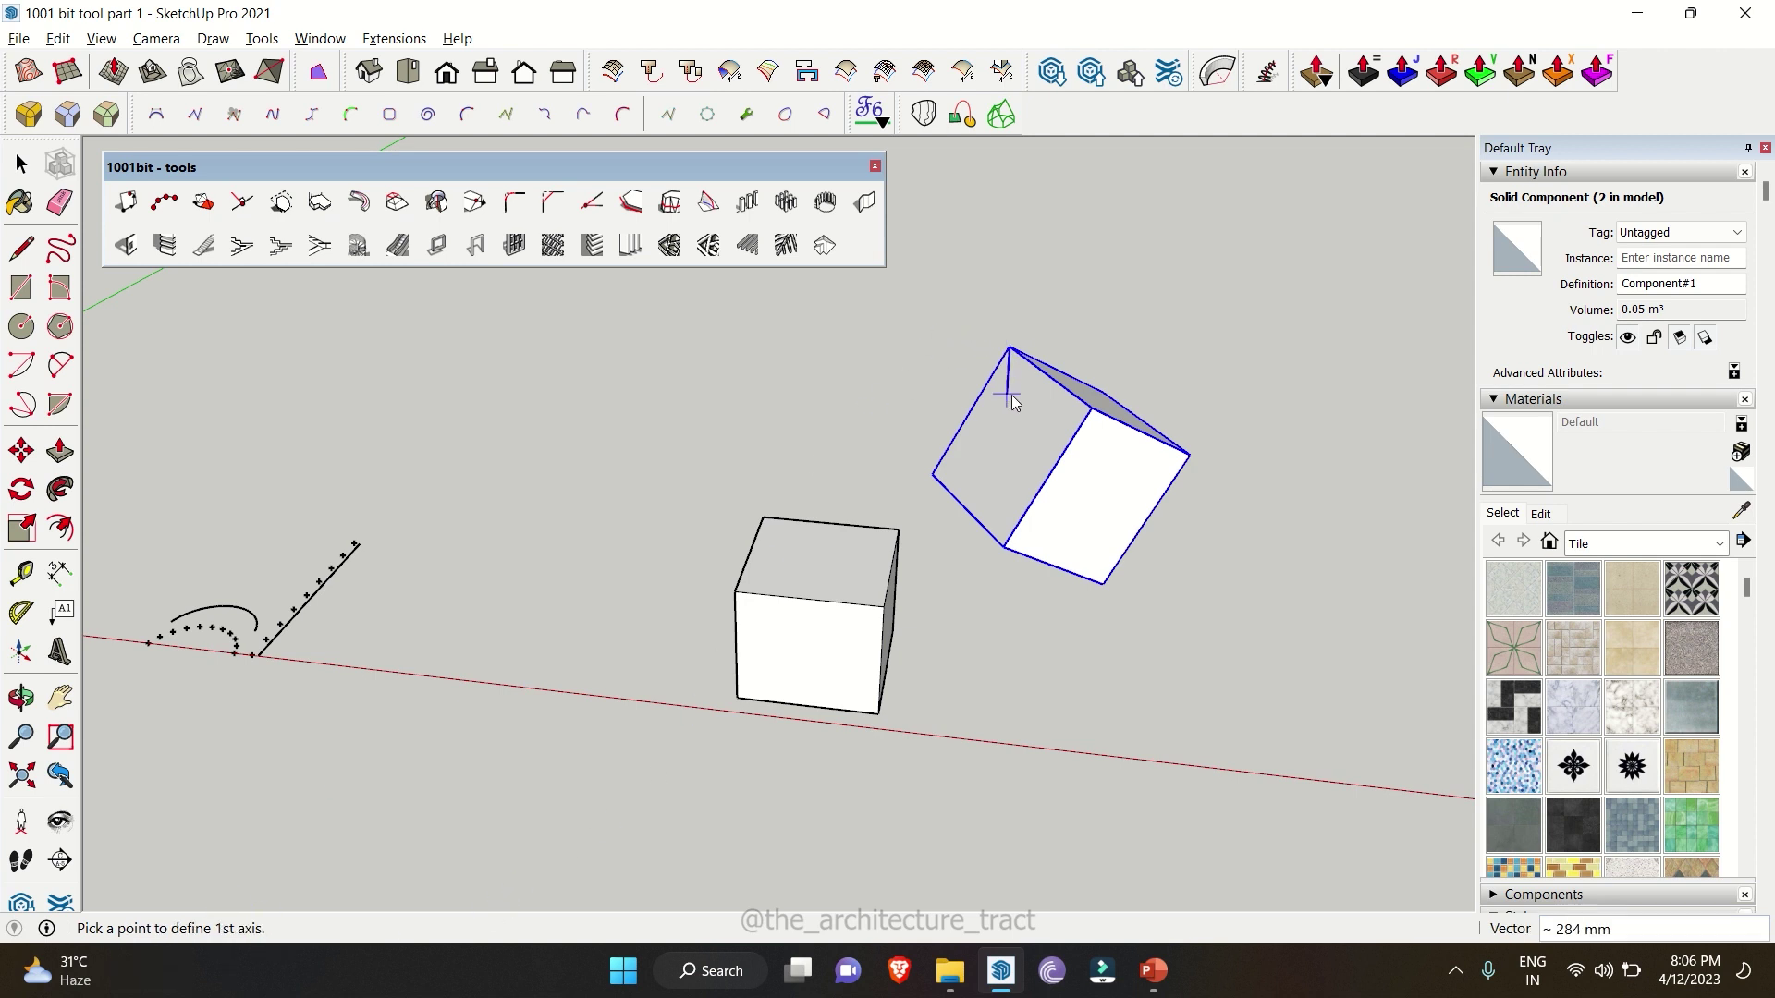
pyautogui.click(1087, 416)
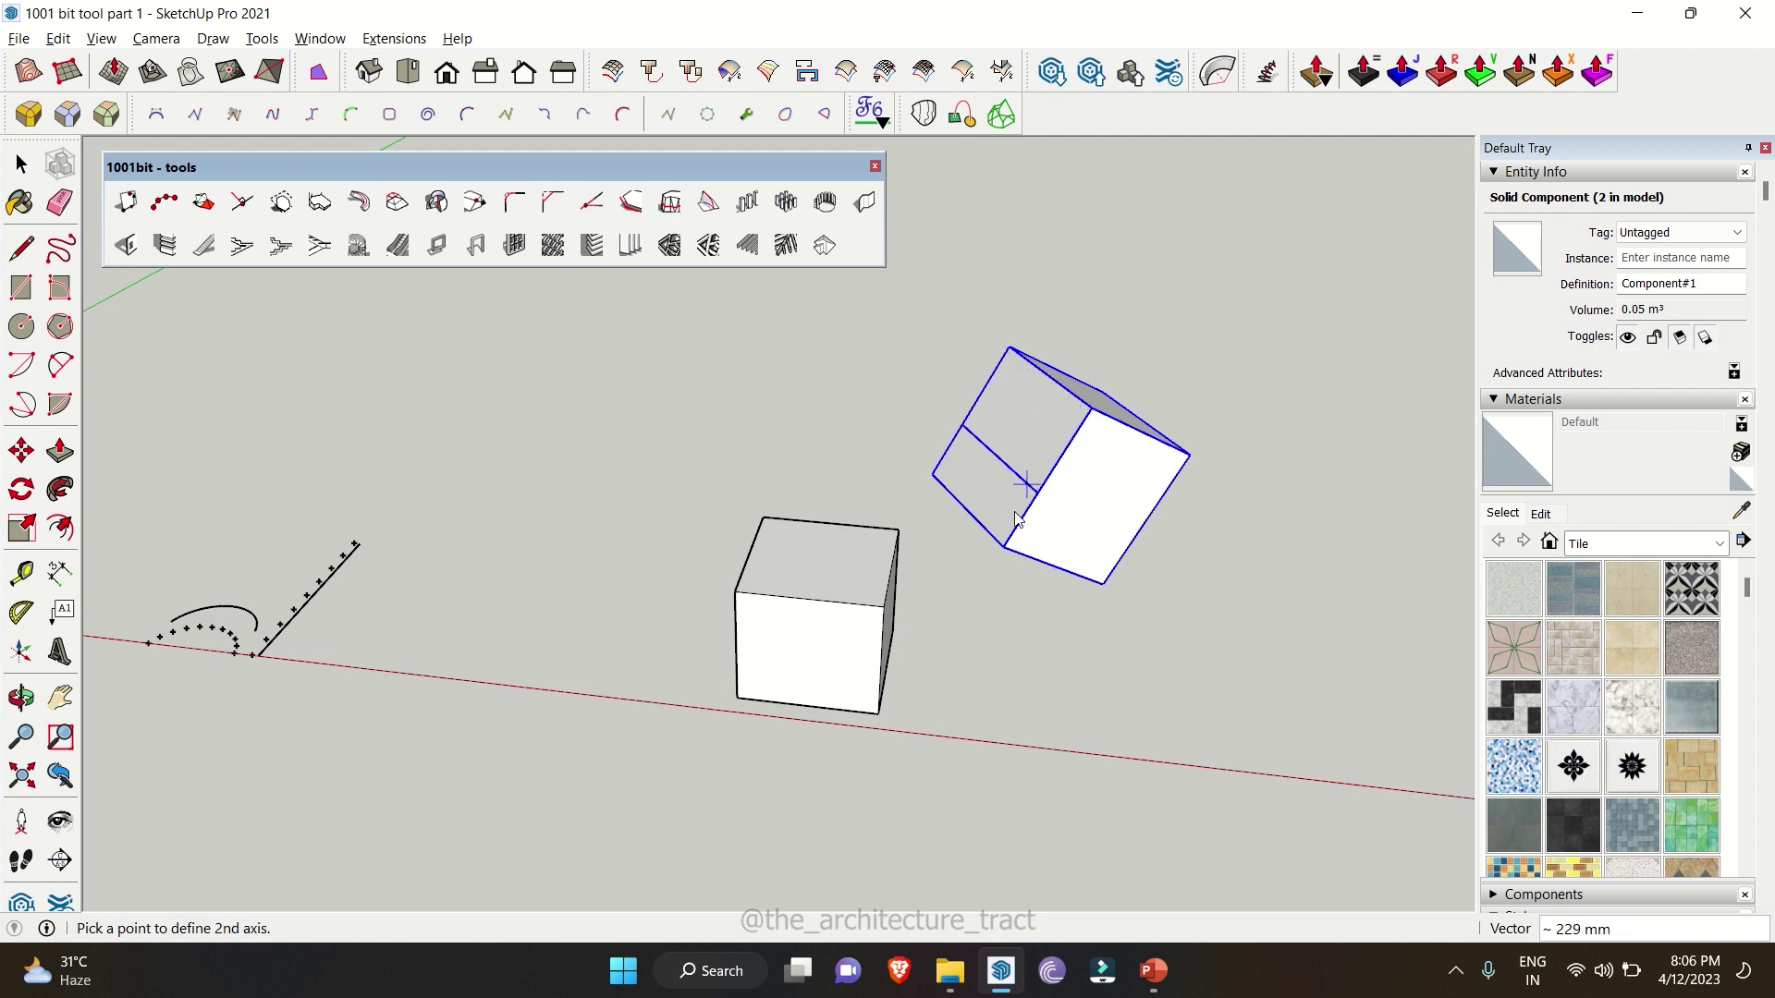
pyautogui.moveTo(1022, 522); pyautogui.dragTo(952, 518, button='middle')
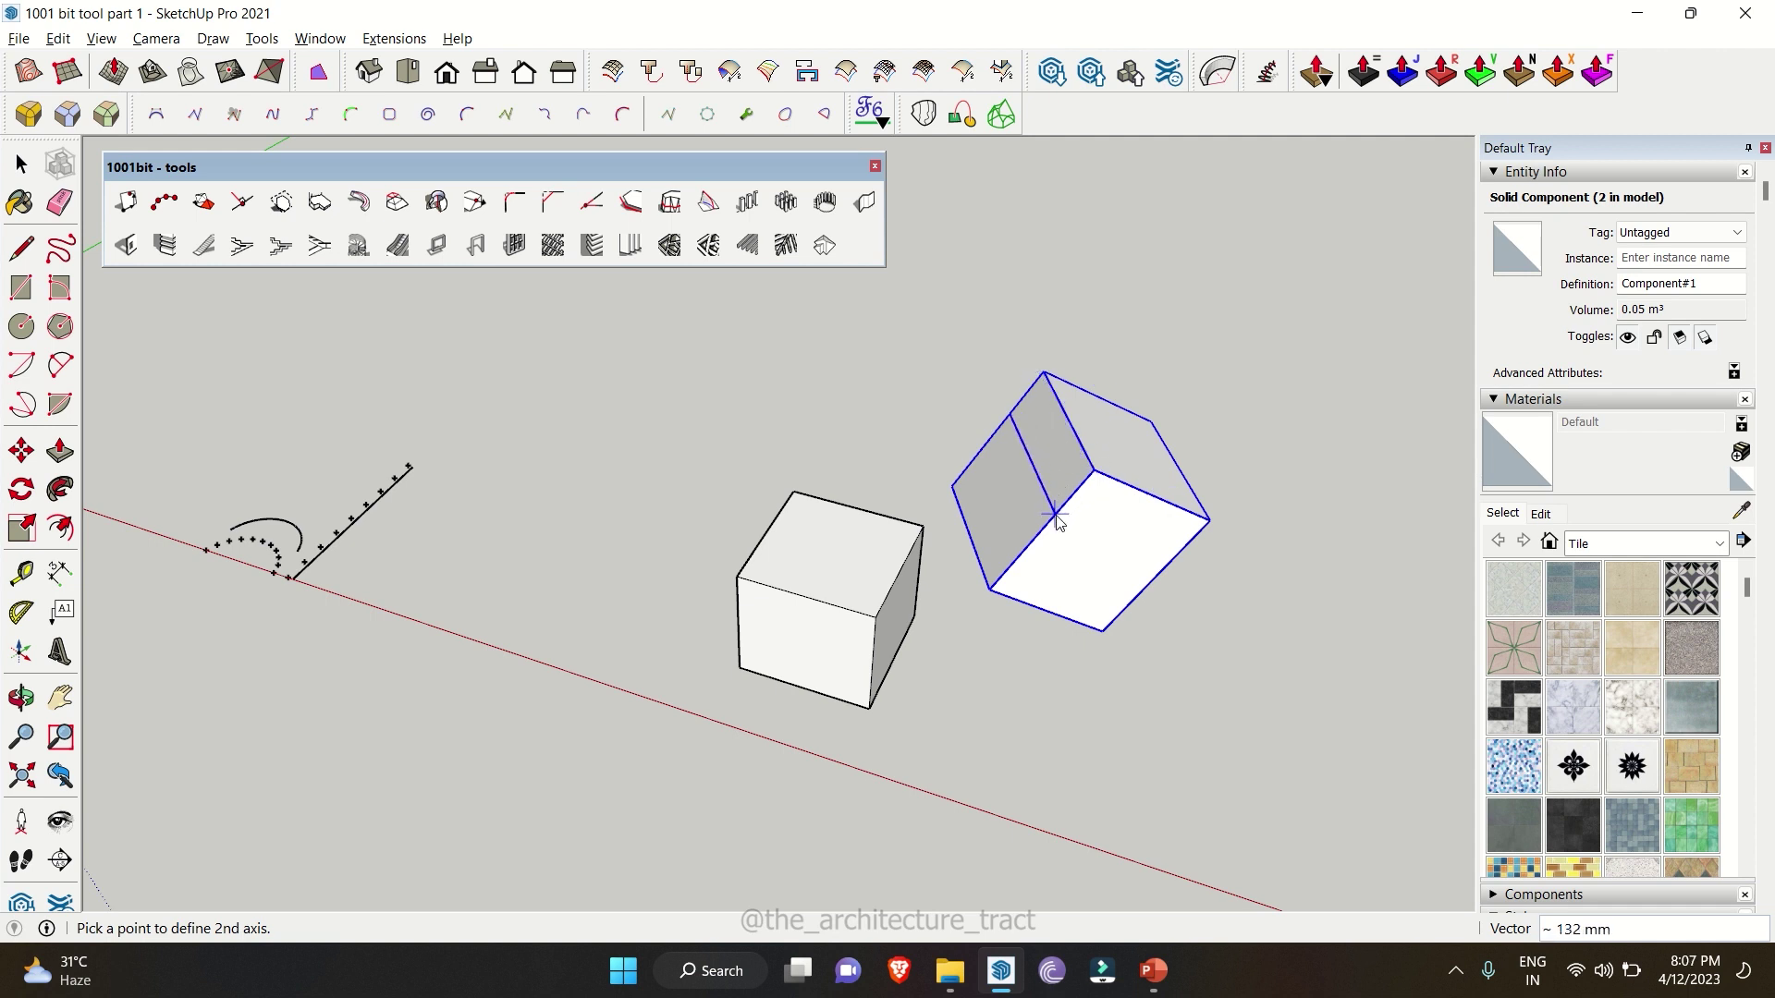
pyautogui.click(989, 589)
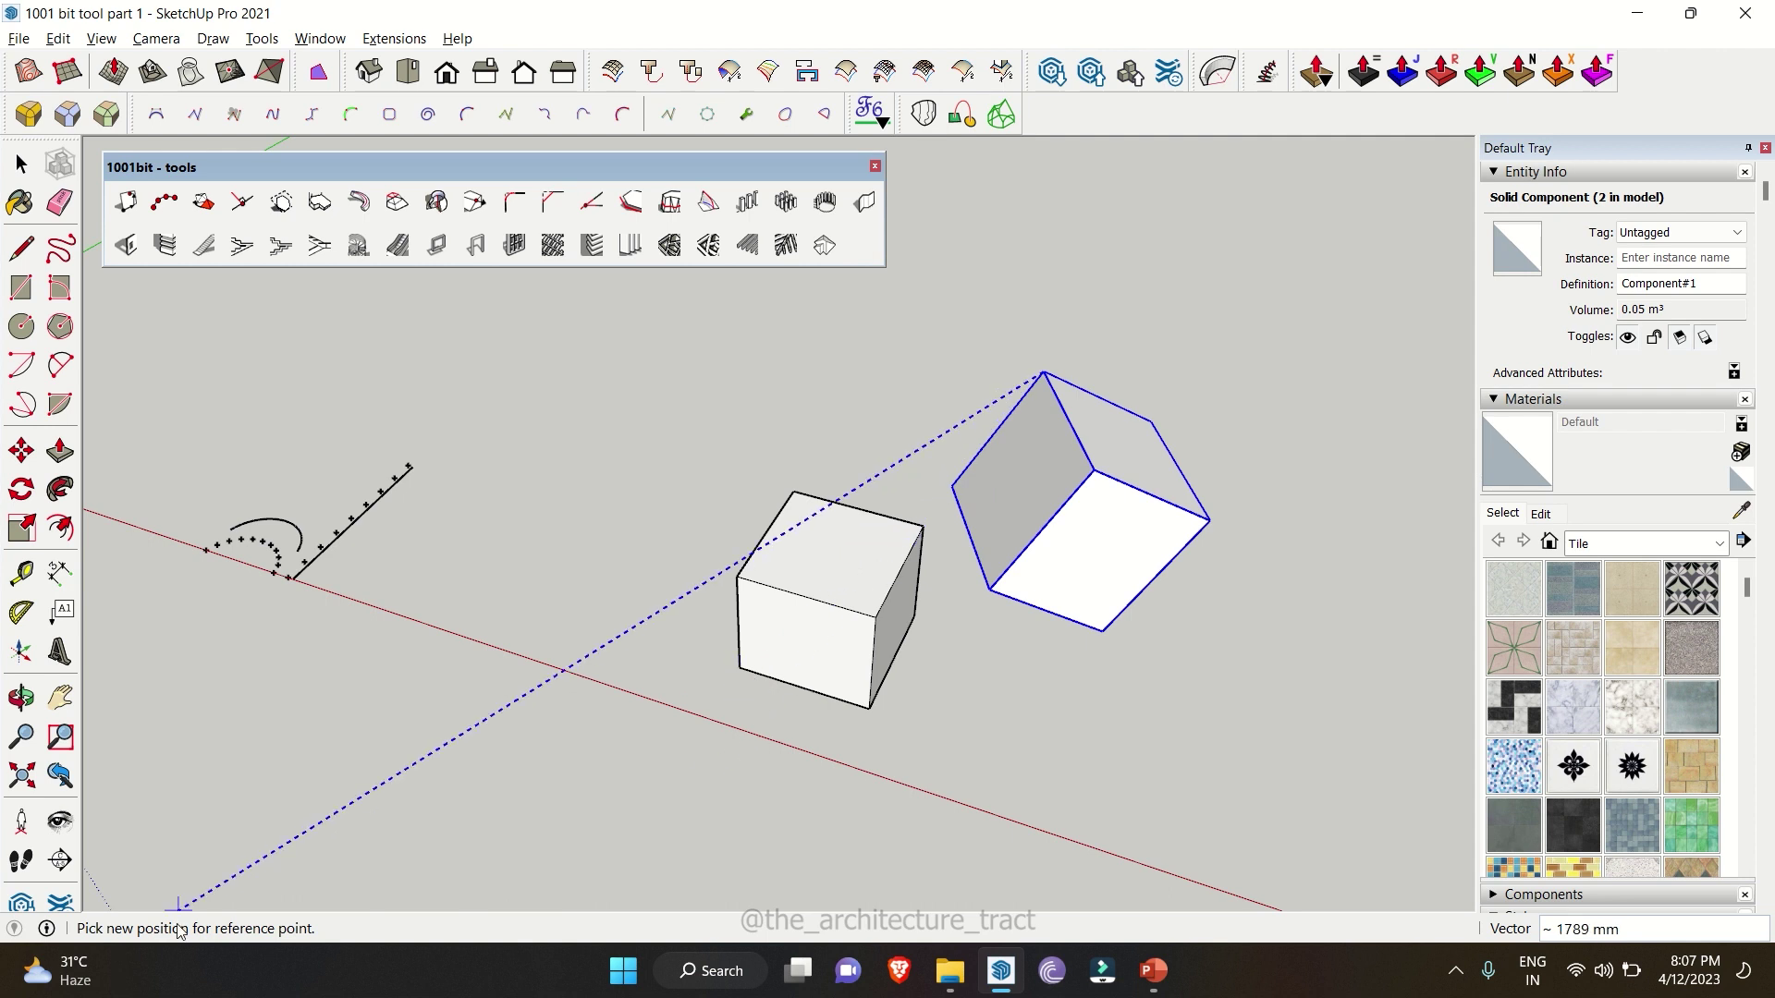
# - Align the tilted cube to the upright cube's front bottom edge, with its second axis pointing outward in front, and clear the selection
pyautogui.click(739, 669)
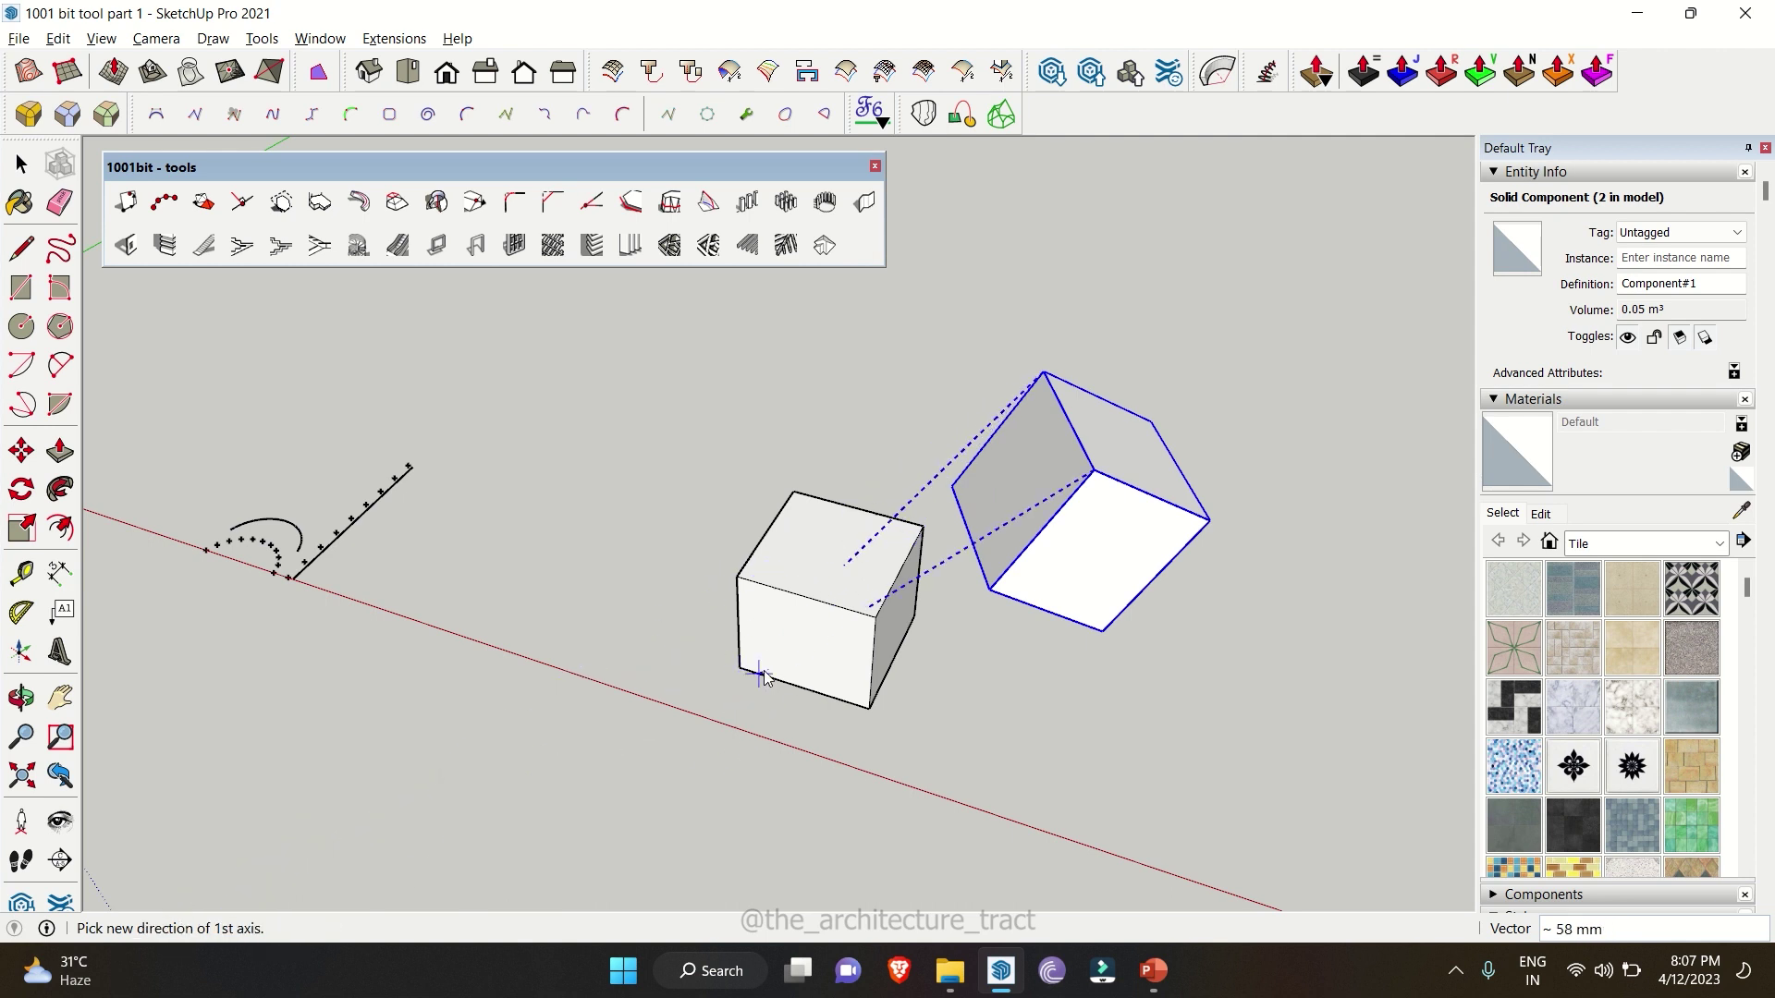
pyautogui.click(868, 707)
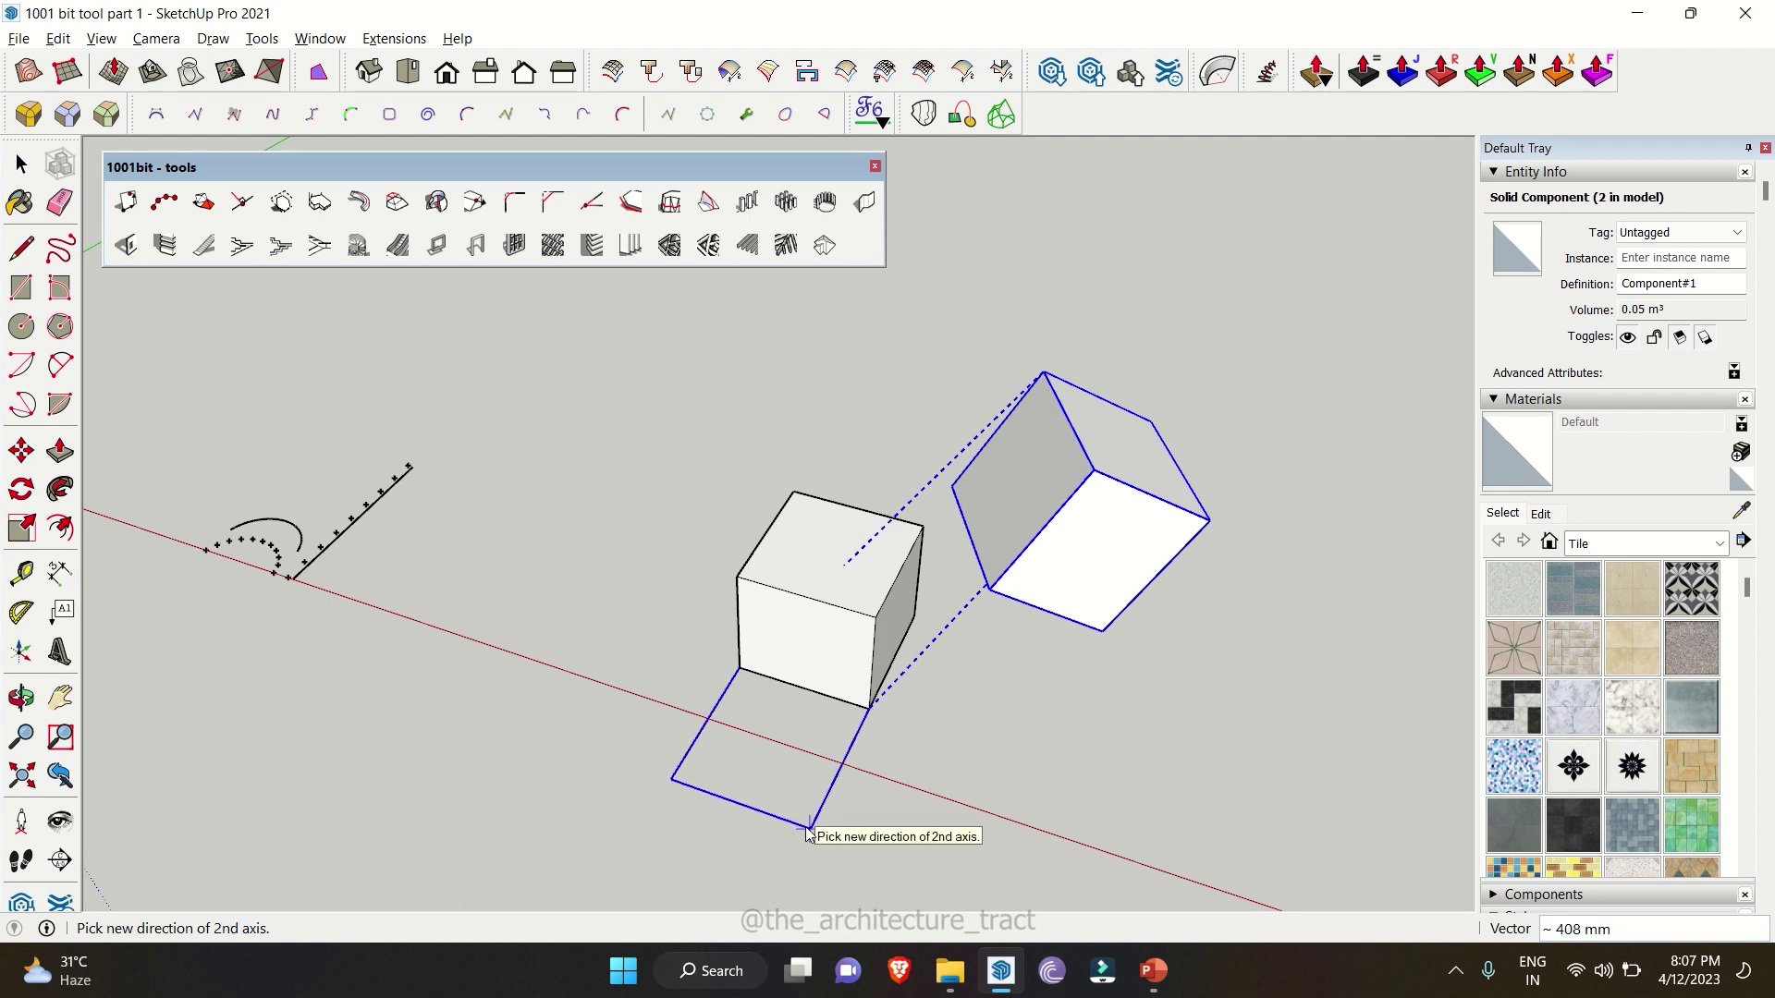
pyautogui.click(807, 829)
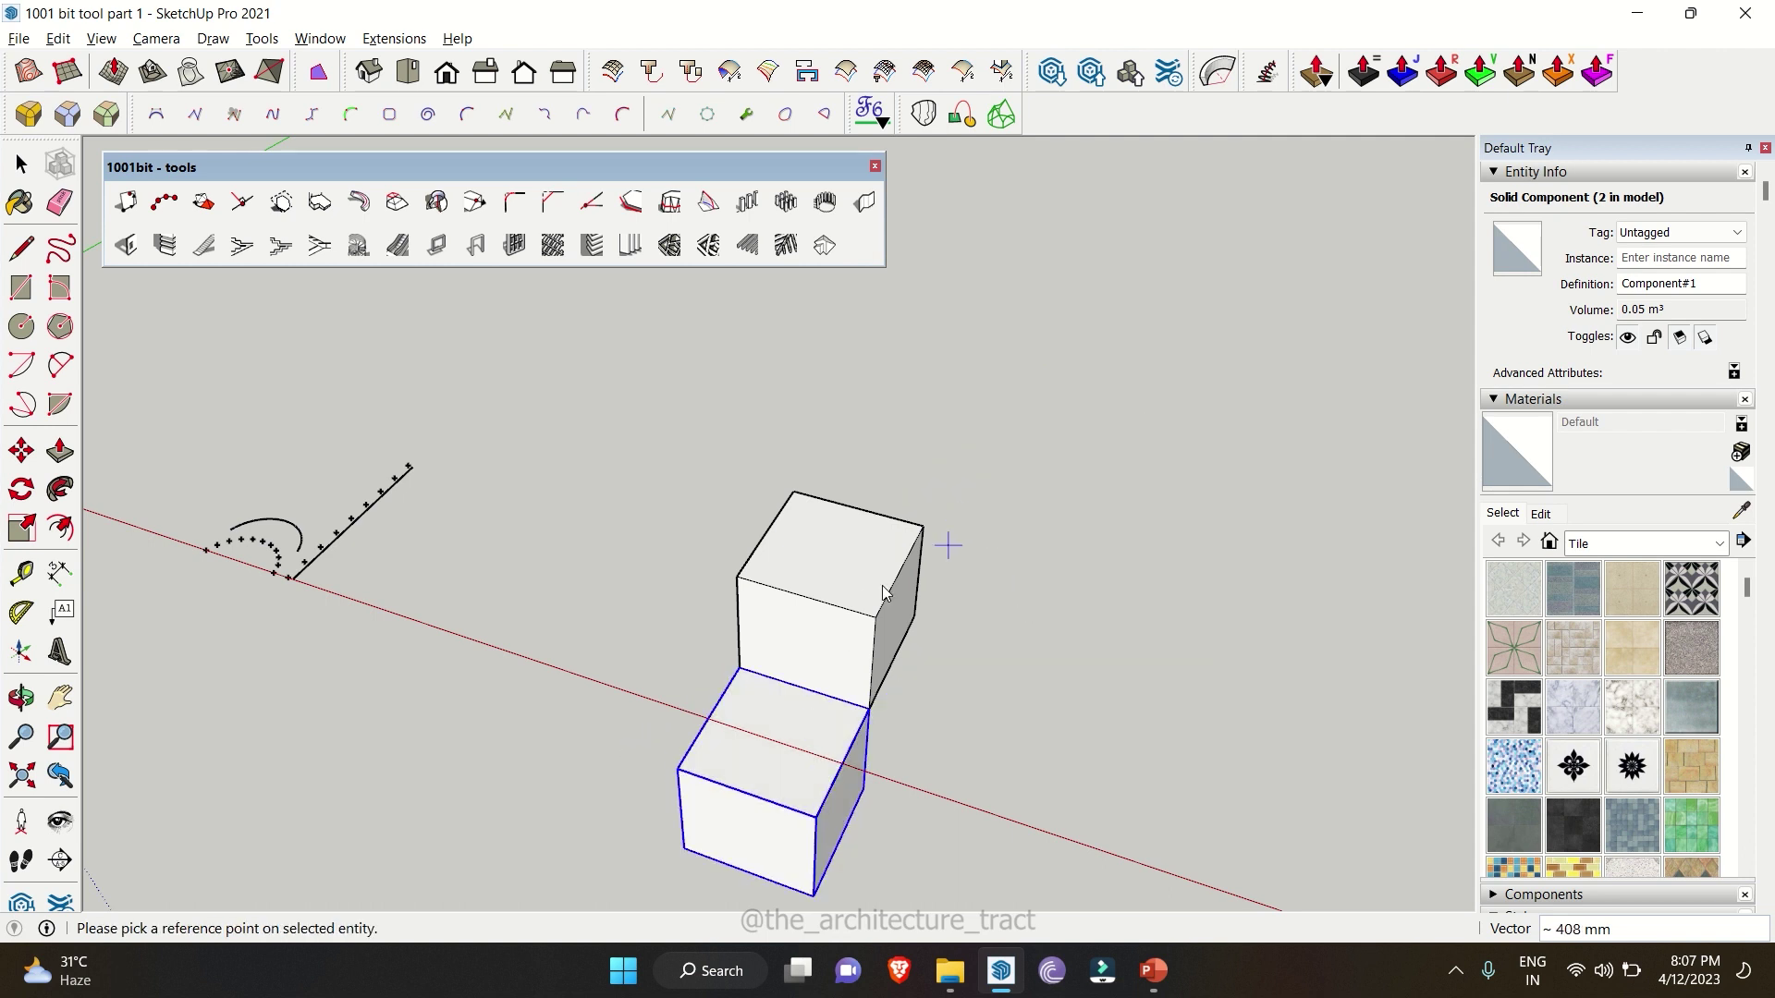
pyautogui.moveTo(784, 823); pyautogui.dragTo(890, 754, button='middle')
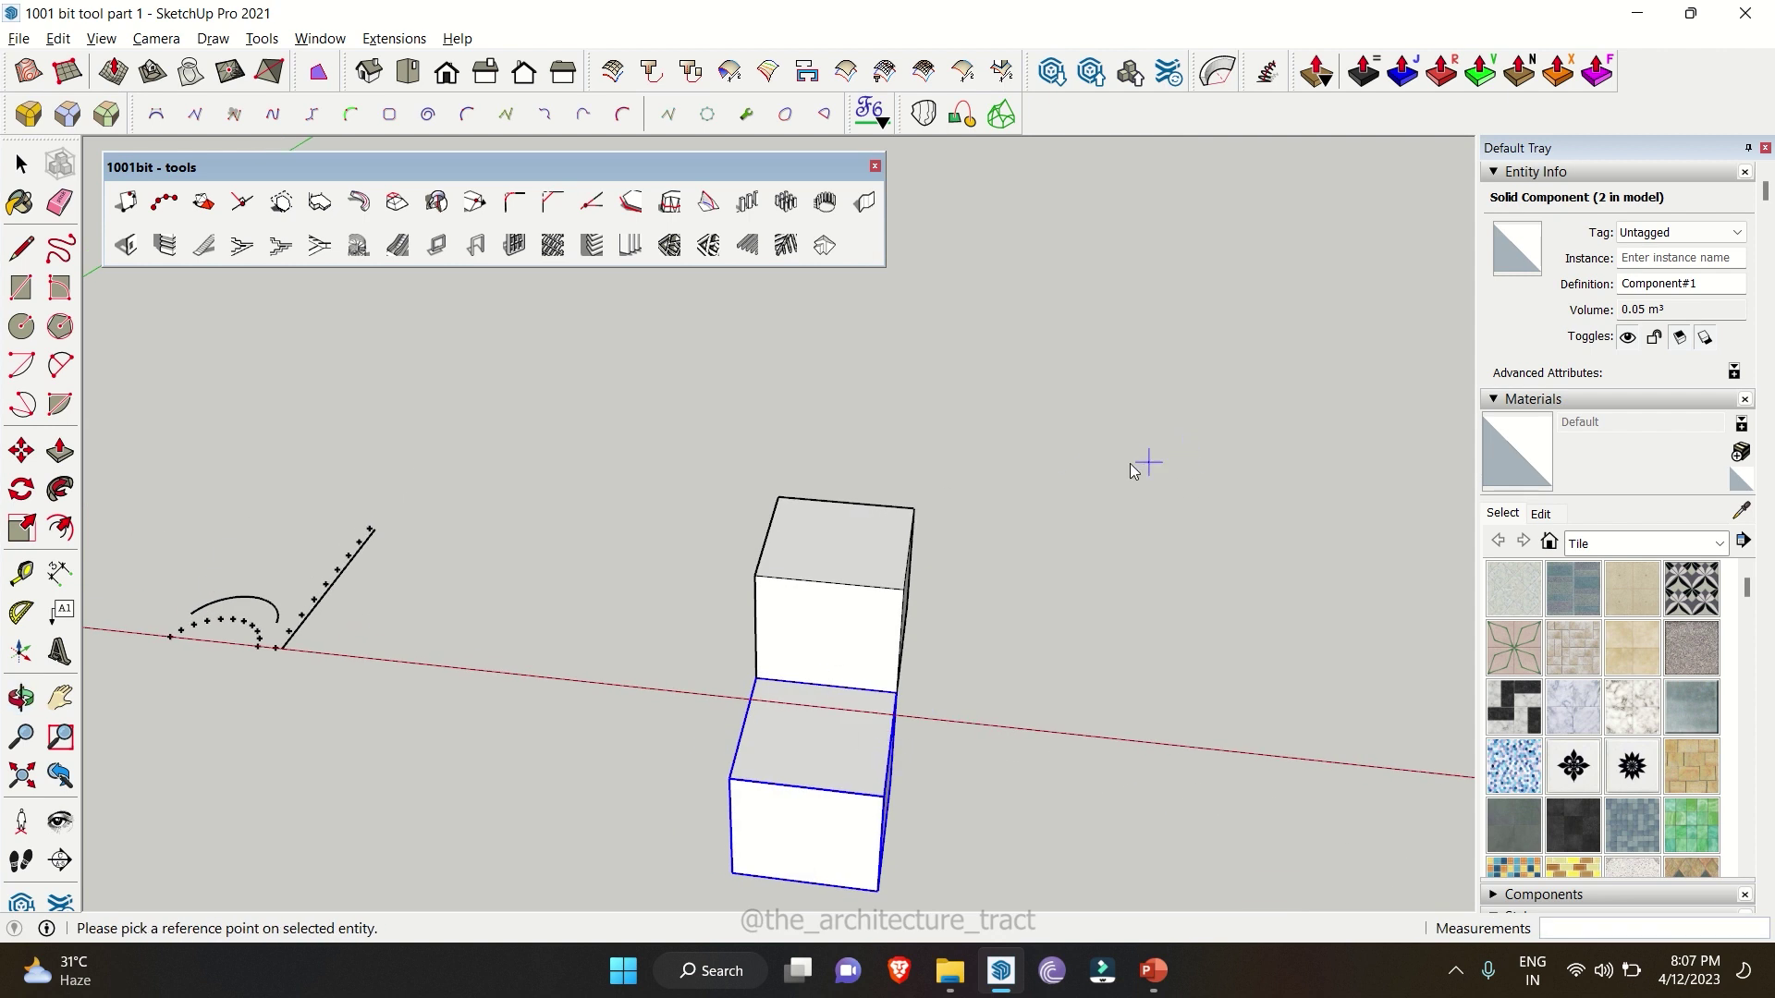
pyautogui.press('space')
pyautogui.click(579, 586)
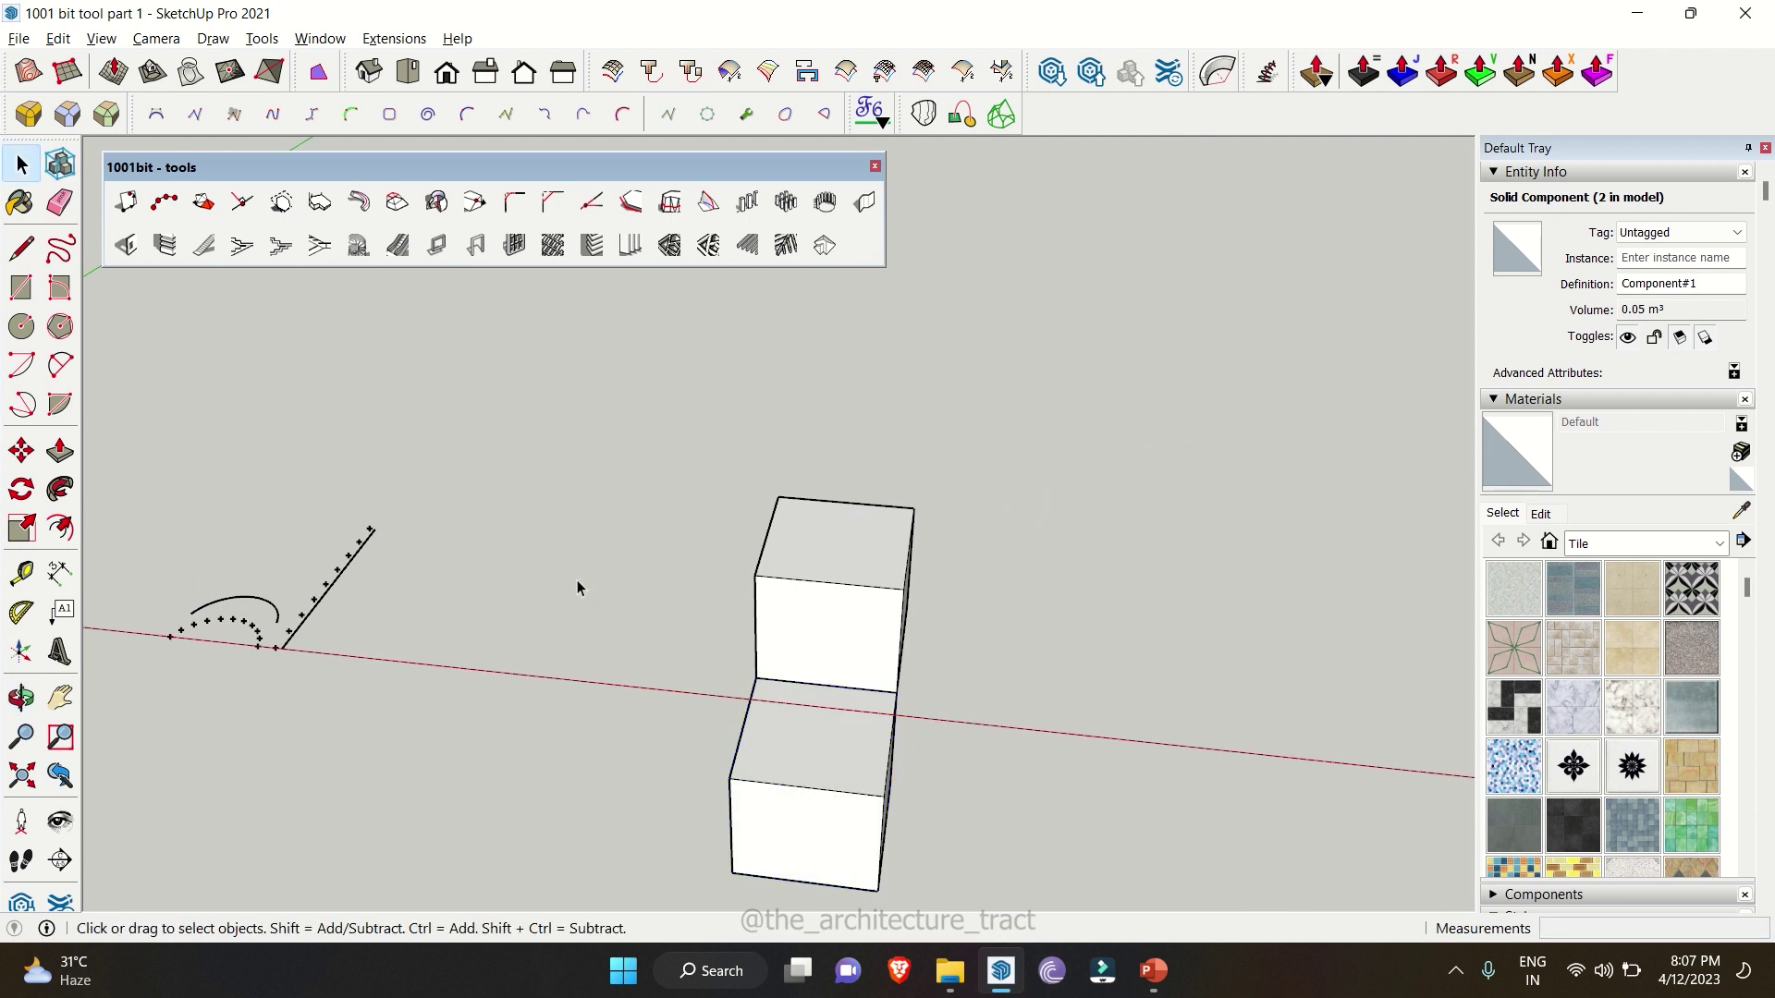
pyautogui.scroll(-5, 547, 574)
pyautogui.scroll(5, 1220, 614)
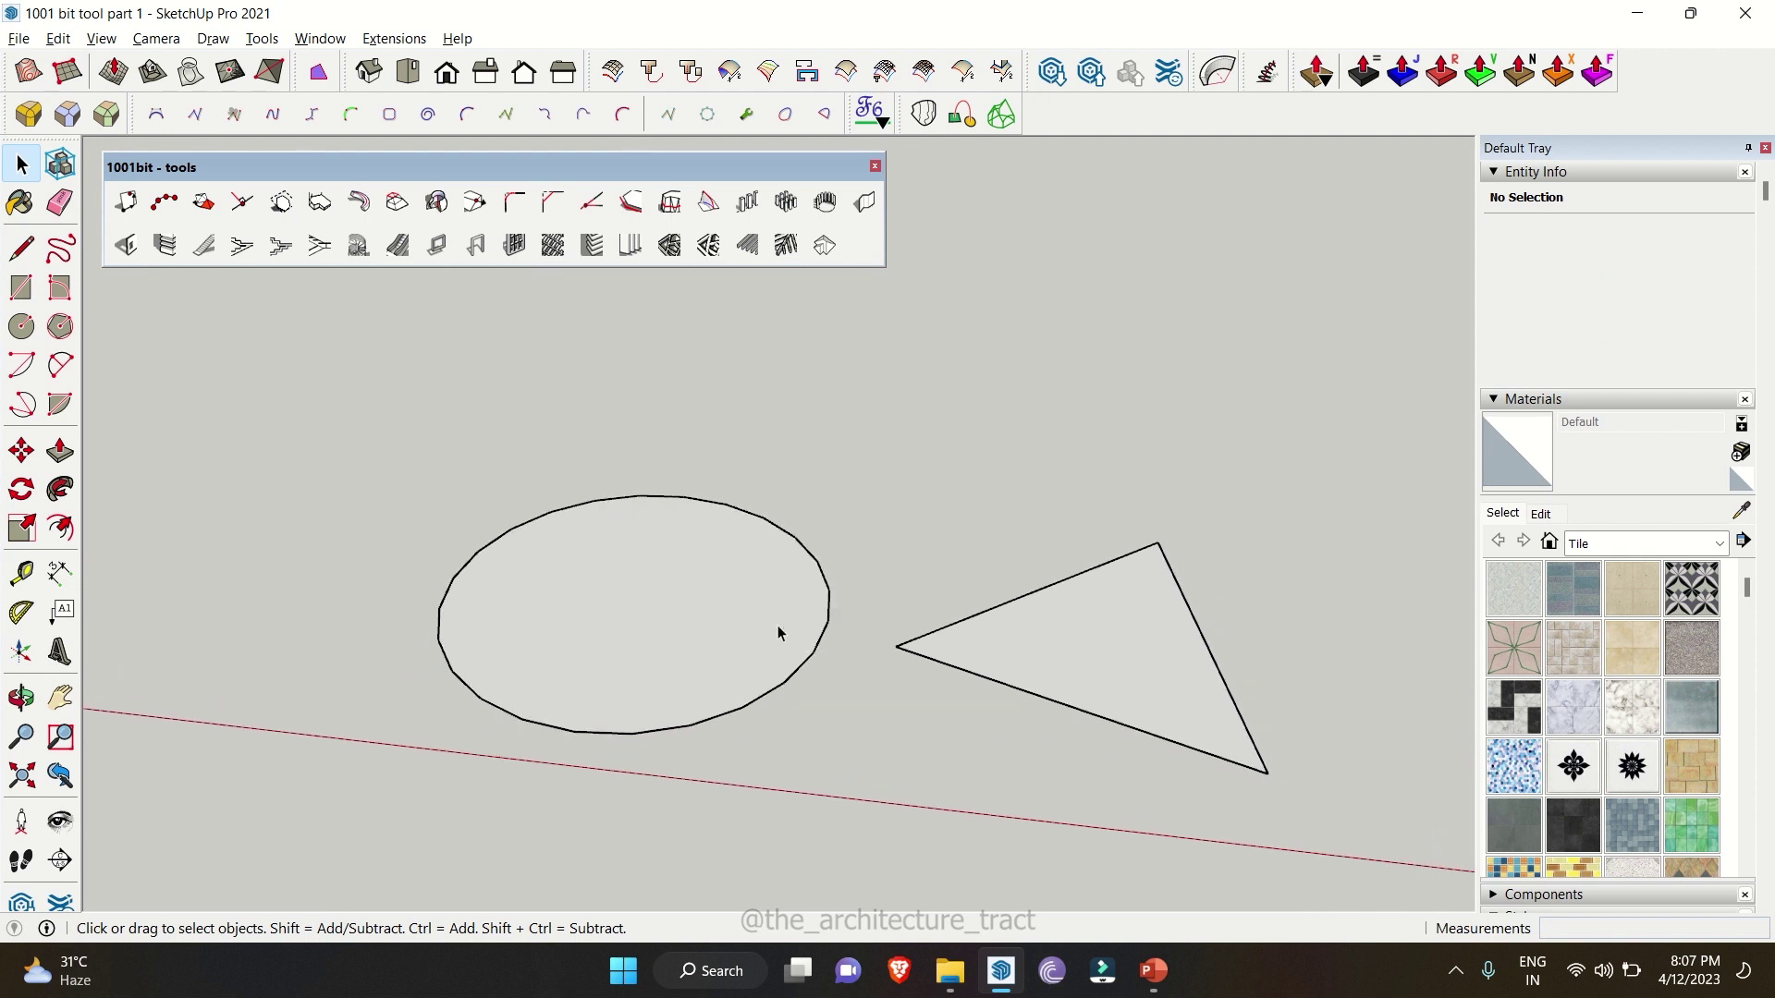
pyautogui.click(1121, 639)
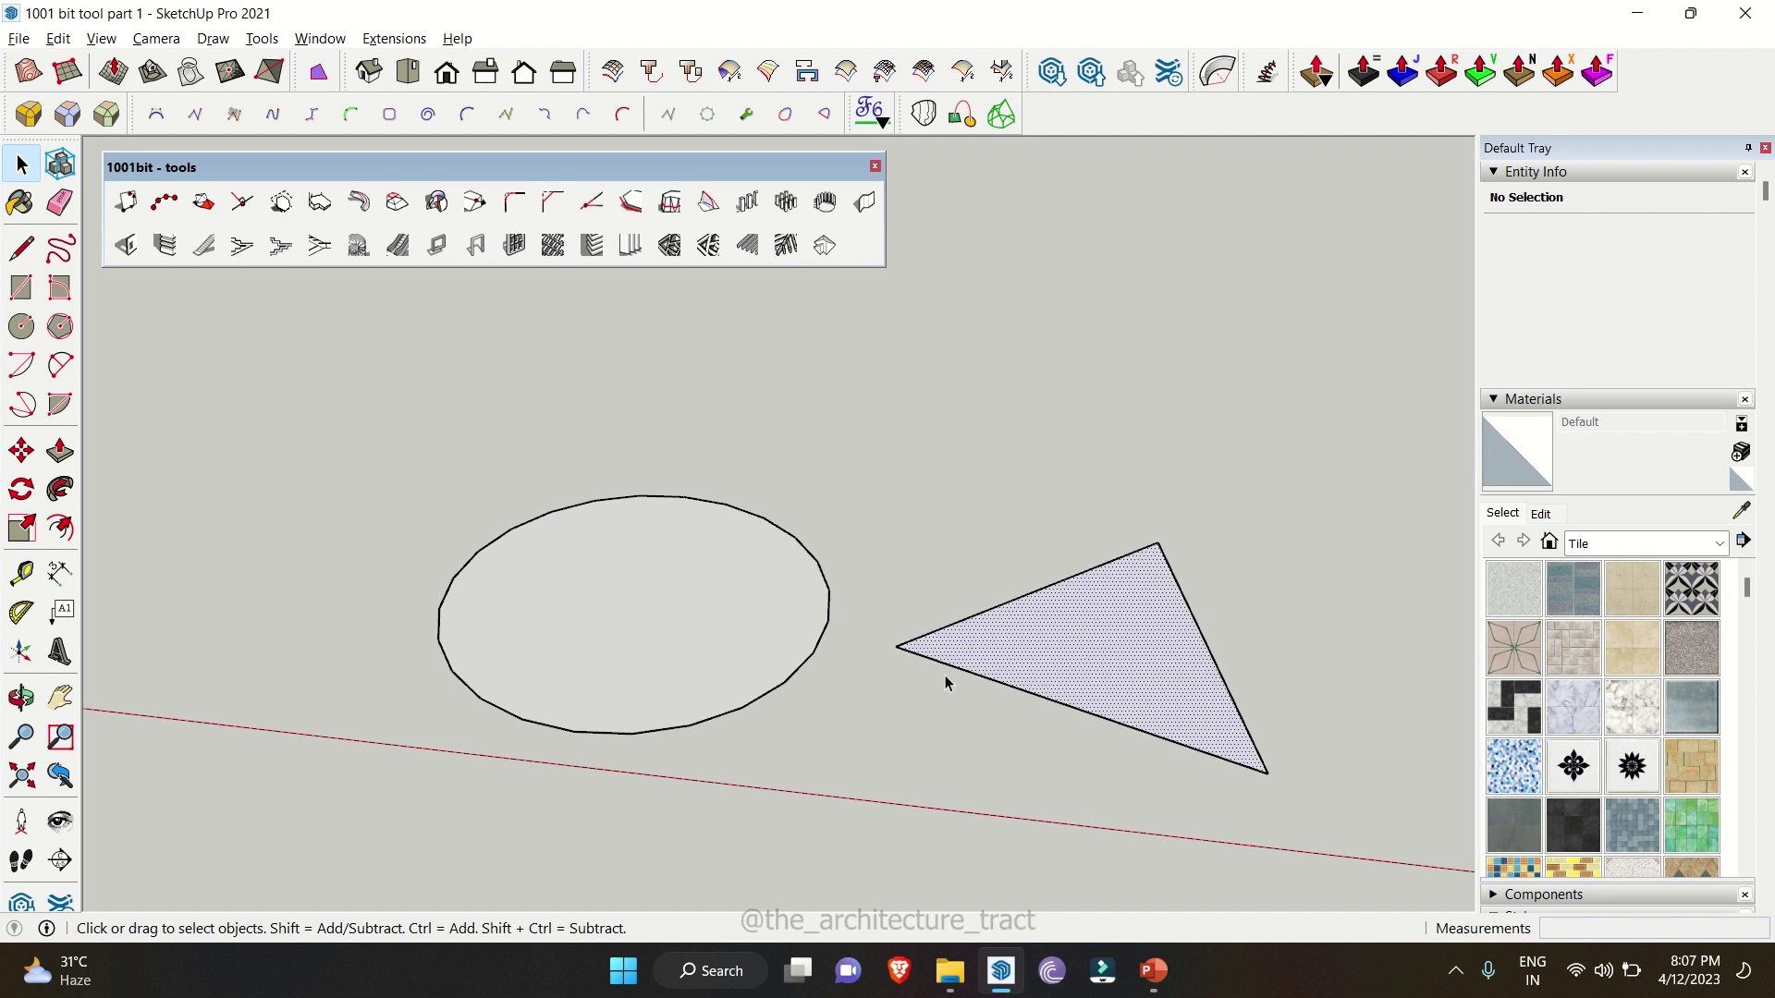
pyautogui.click(245, 206)
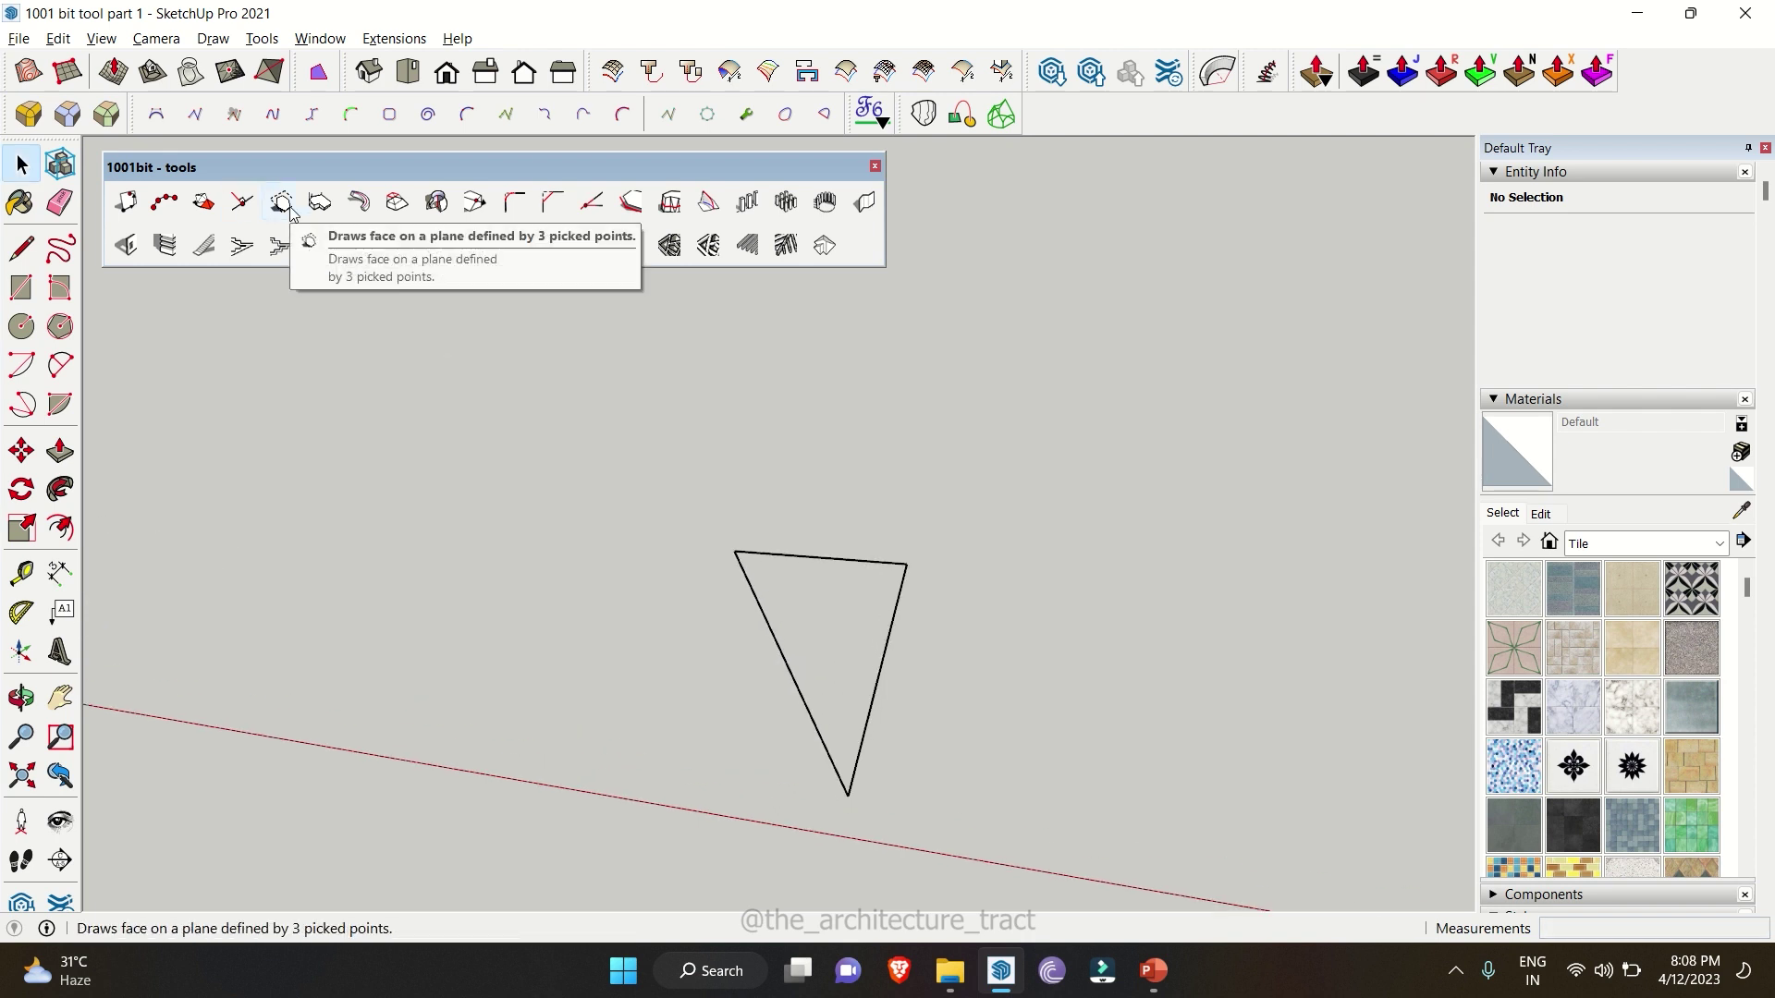
# - Start drawing a face on a plane defined by 3 picked points, using the three corners of the open triangle outline
pyautogui.moveTo(943, 669); pyautogui.dragTo(1002, 370, button='middle')
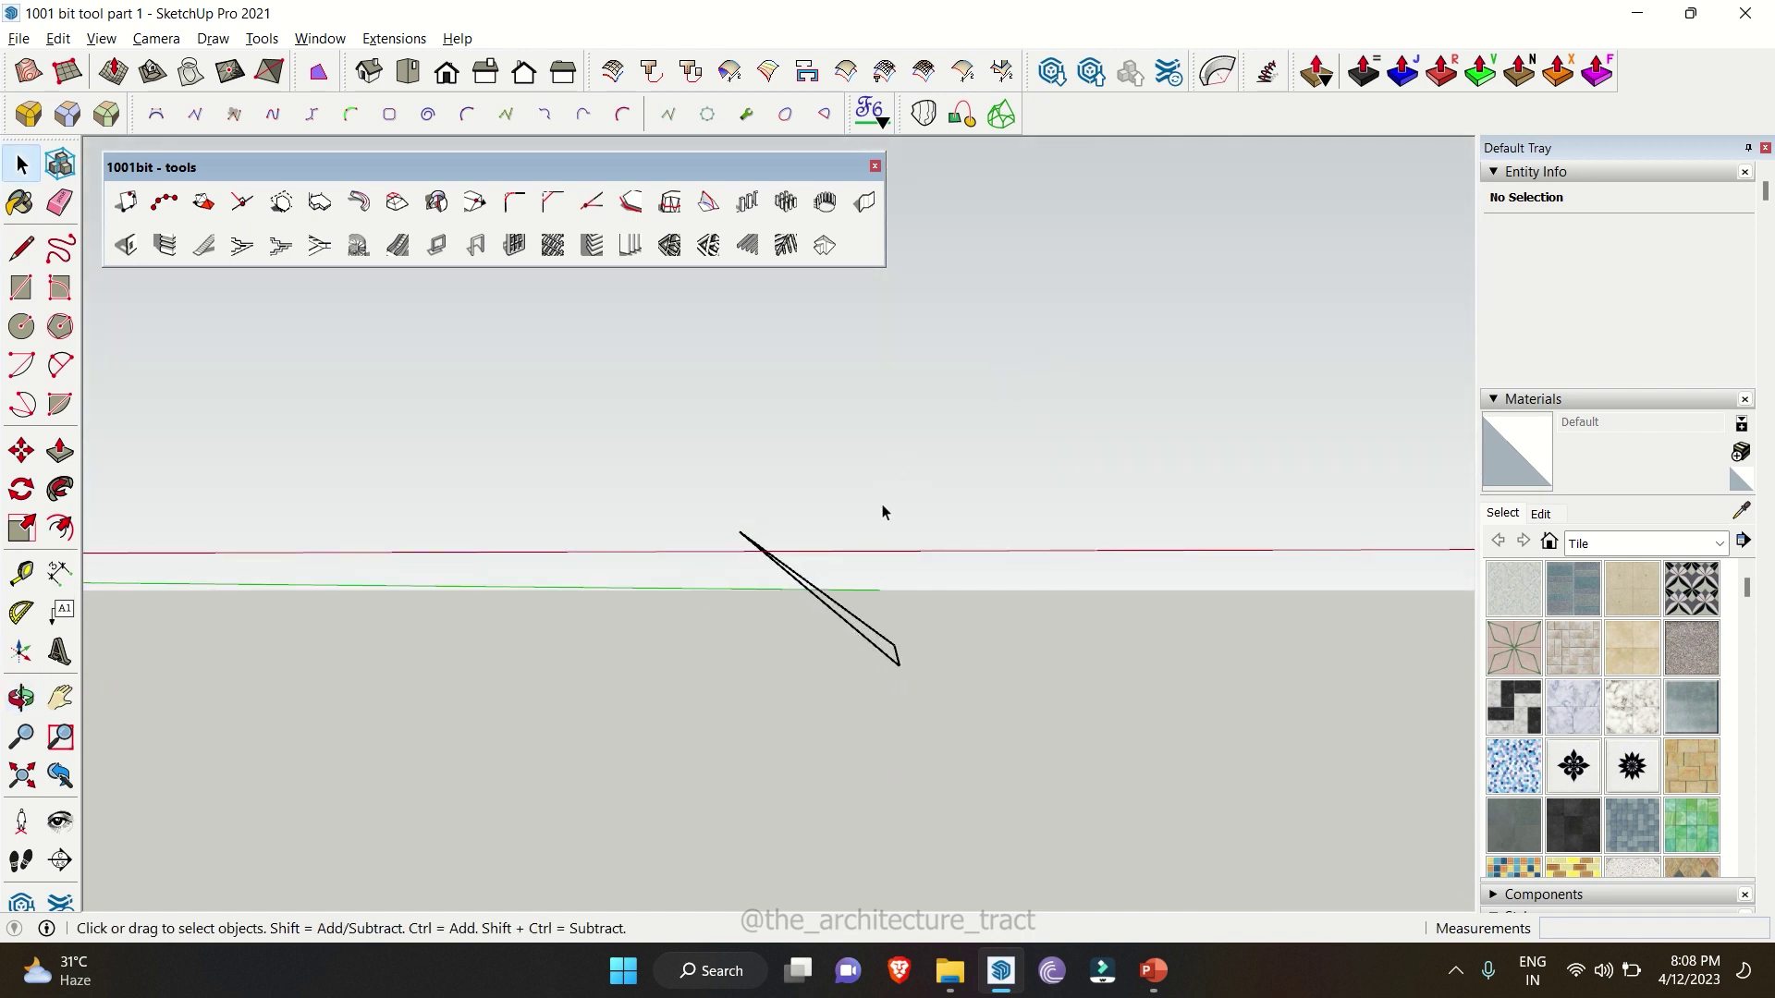
pyautogui.moveTo(888, 561); pyautogui.dragTo(868, 624, button='middle')
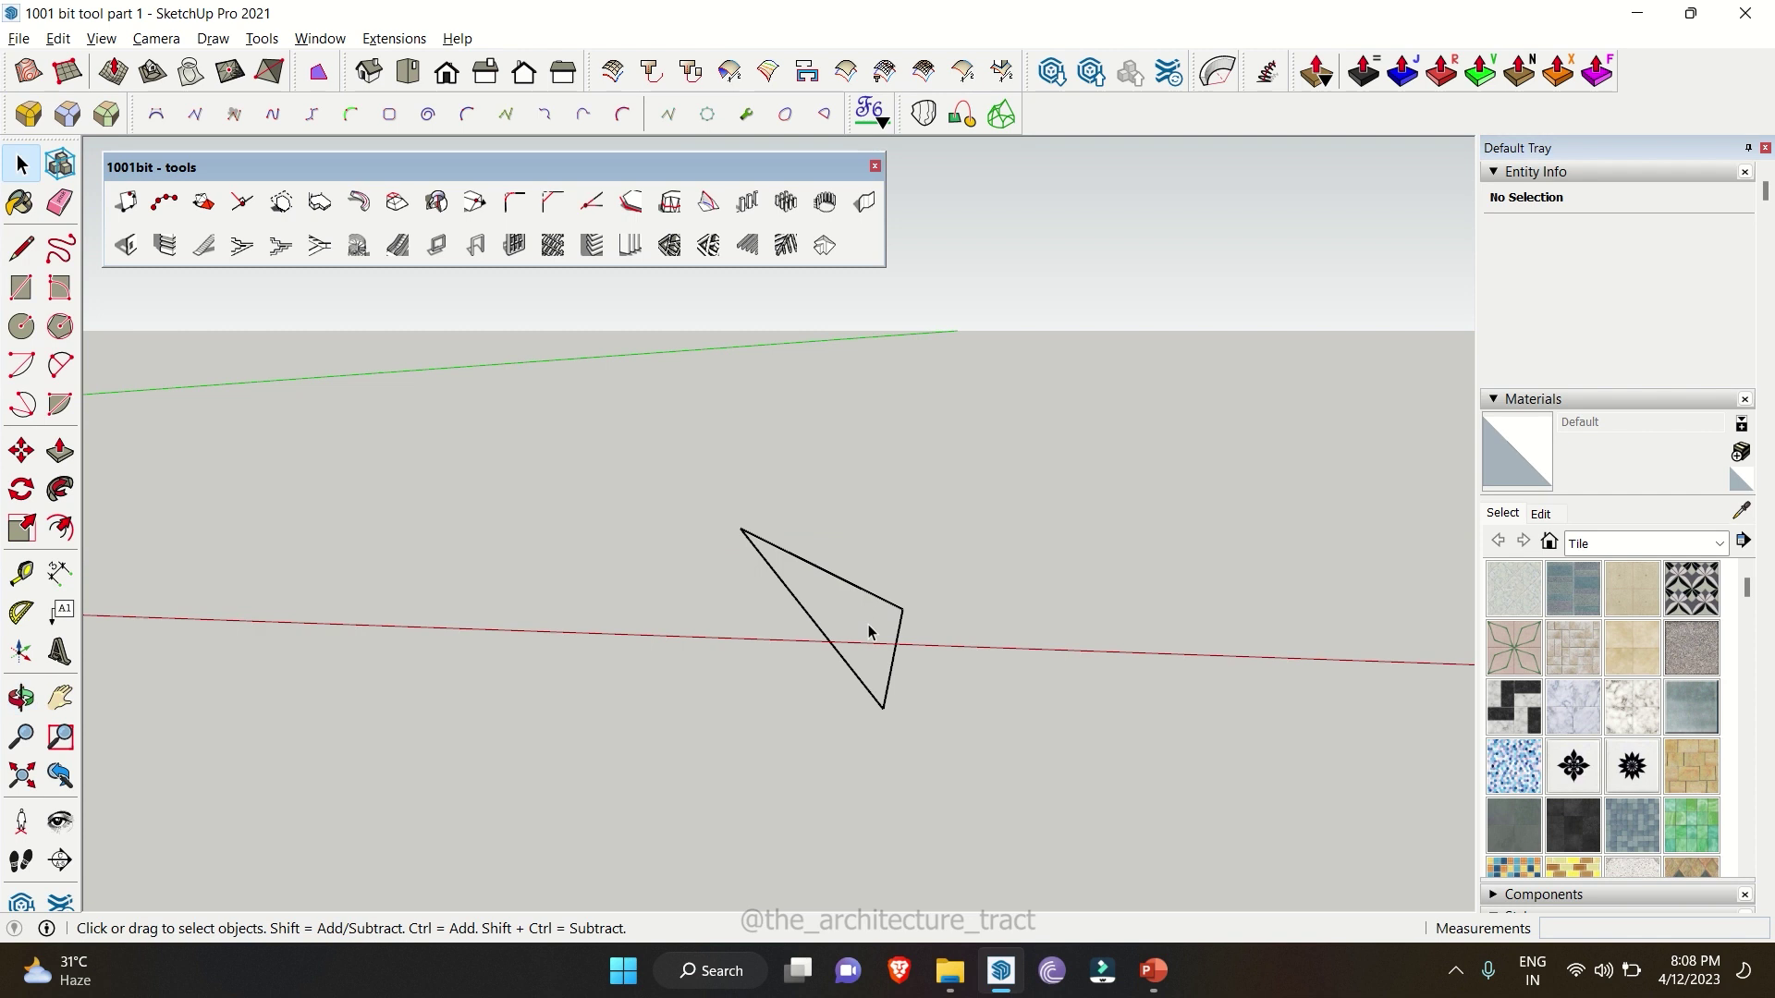
pyautogui.click(285, 205)
pyautogui.moveTo(855, 602); pyautogui.dragTo(927, 613, button='middle')
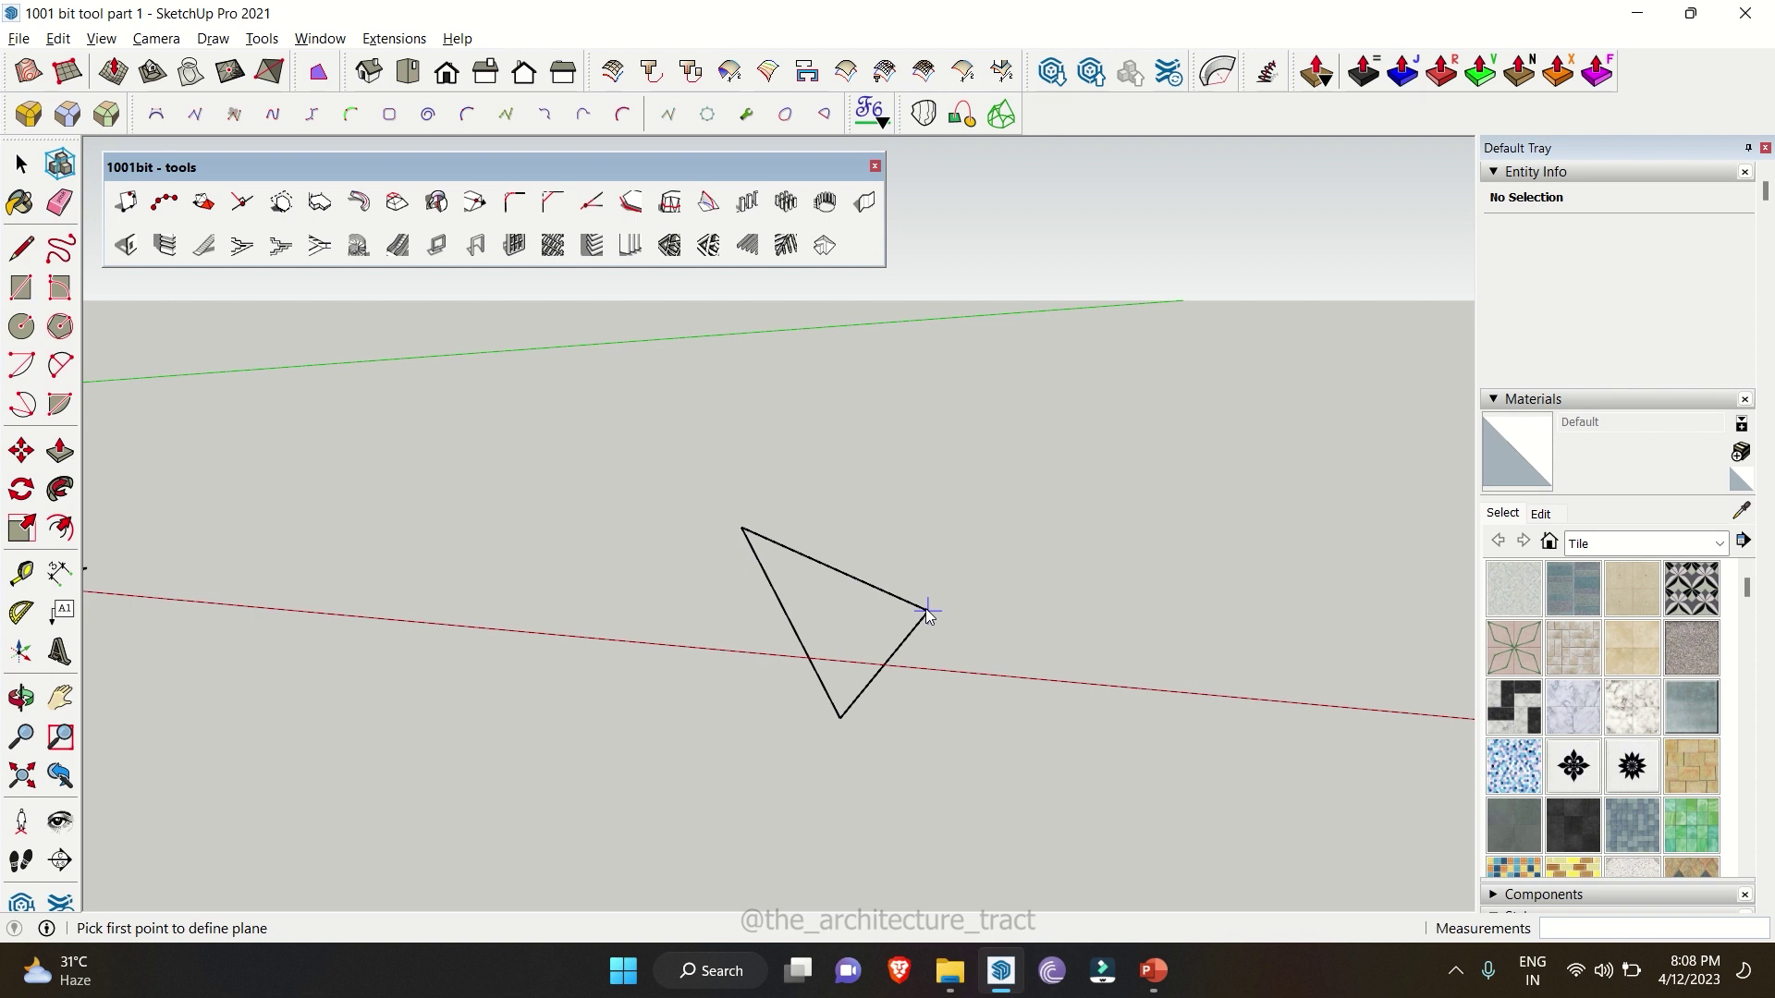
pyautogui.click(927, 611)
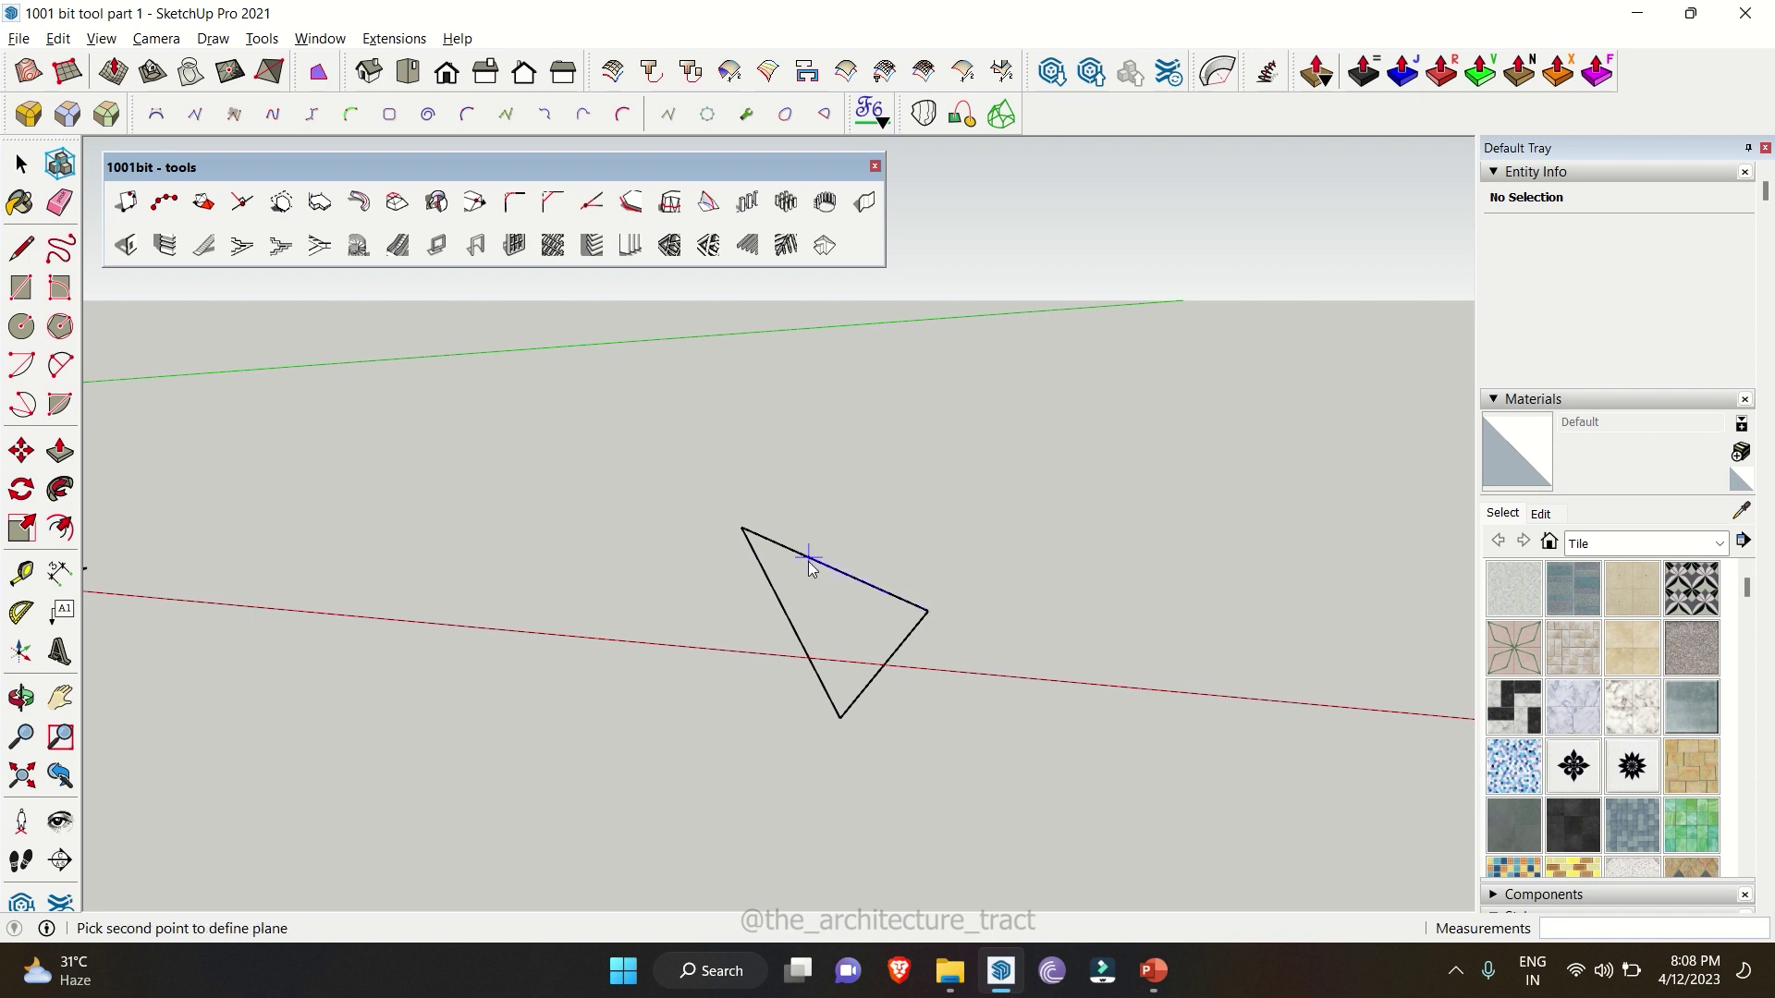
pyautogui.click(741, 528)
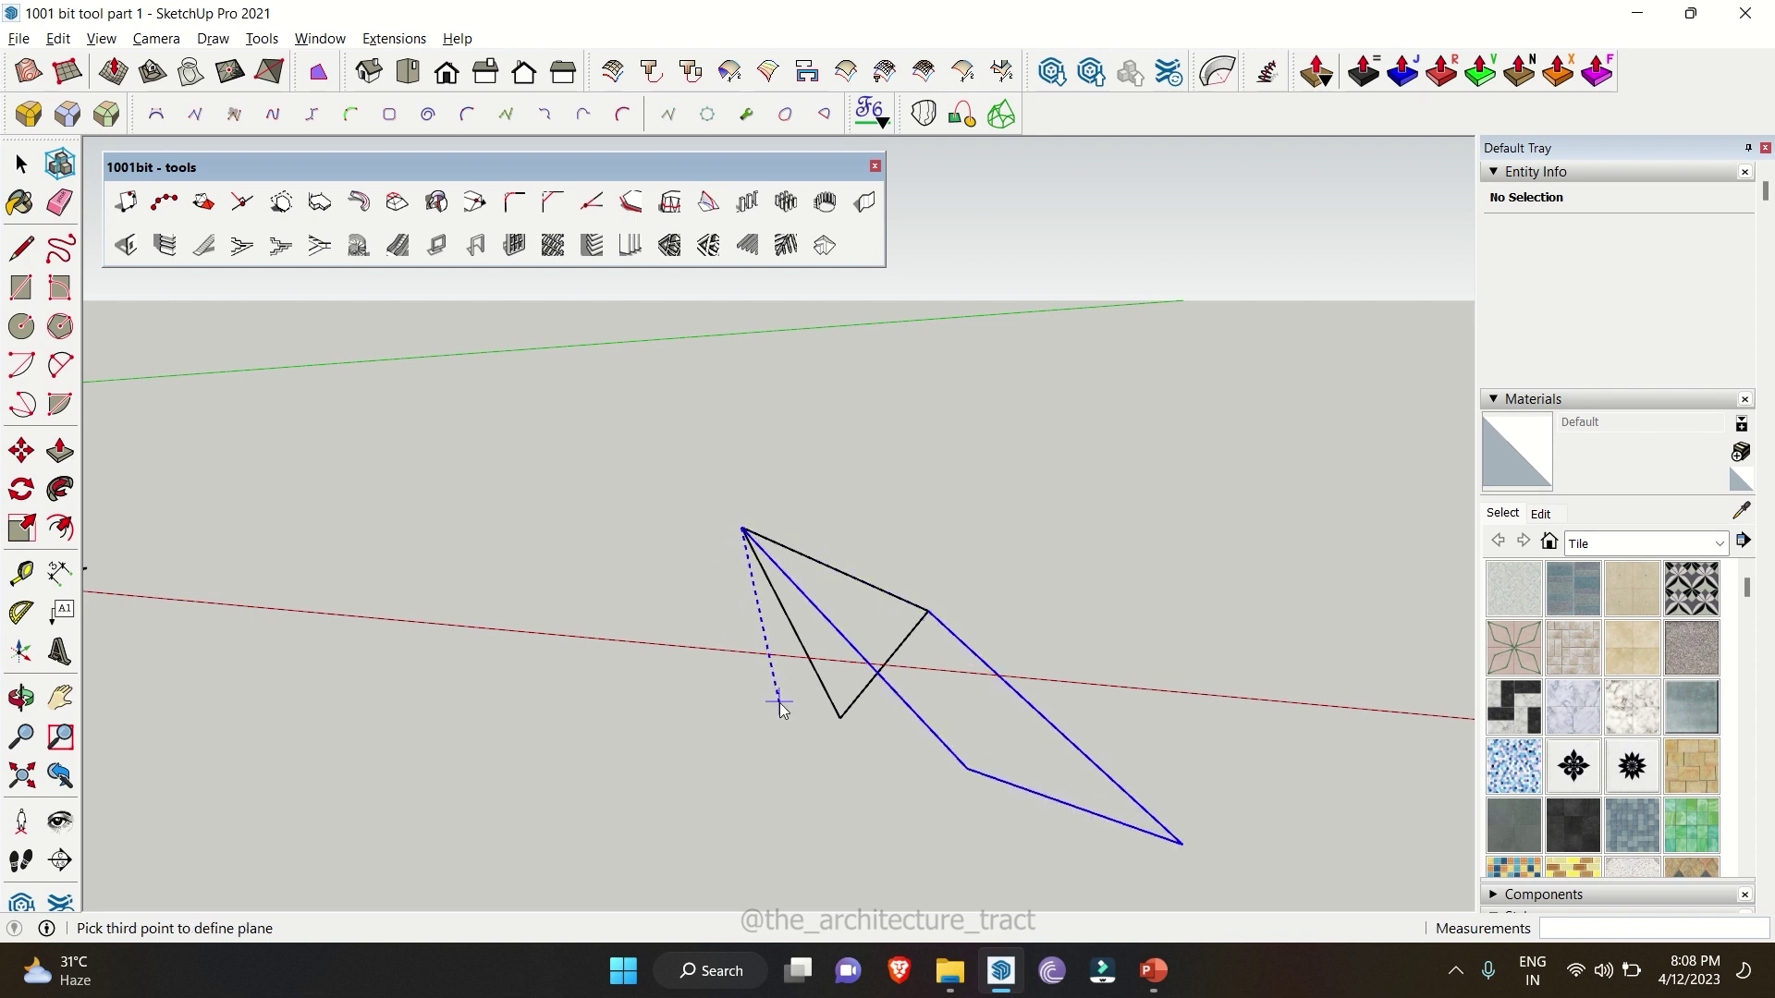
pyautogui.click(837, 718)
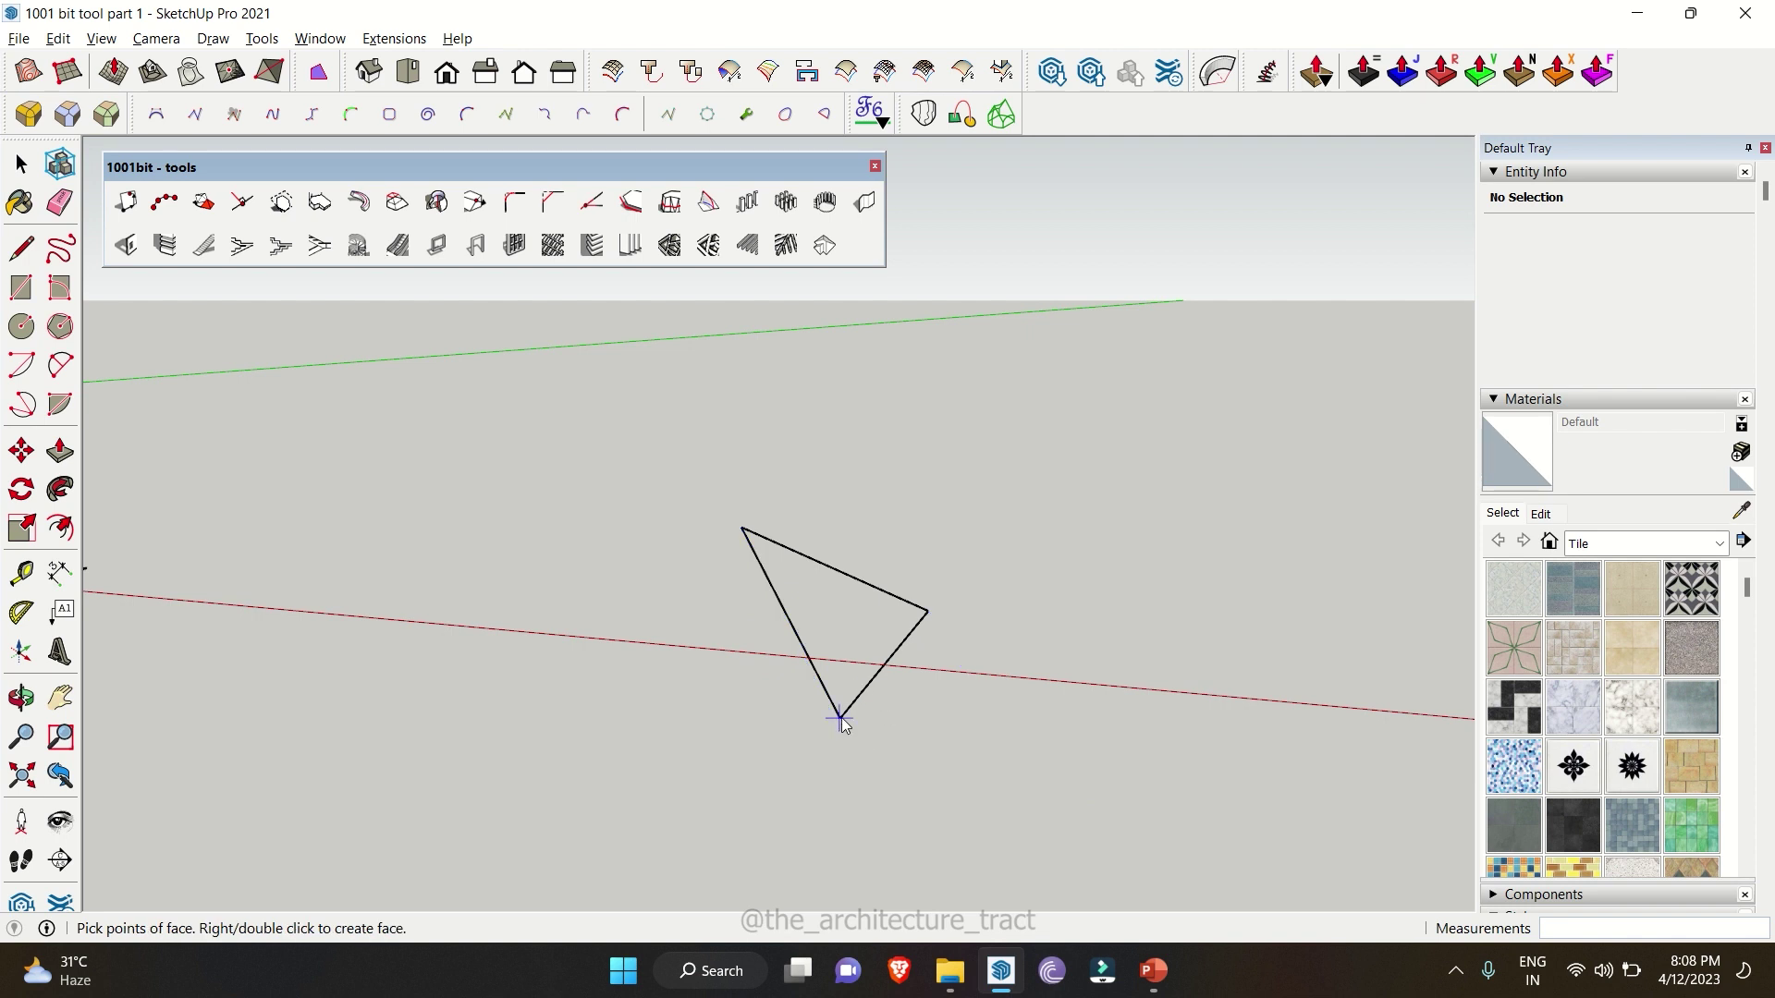
# - Create the triangular face by picking the outline's three corners as face points, select it to check it, and clear the selection
pyautogui.click(926, 611)
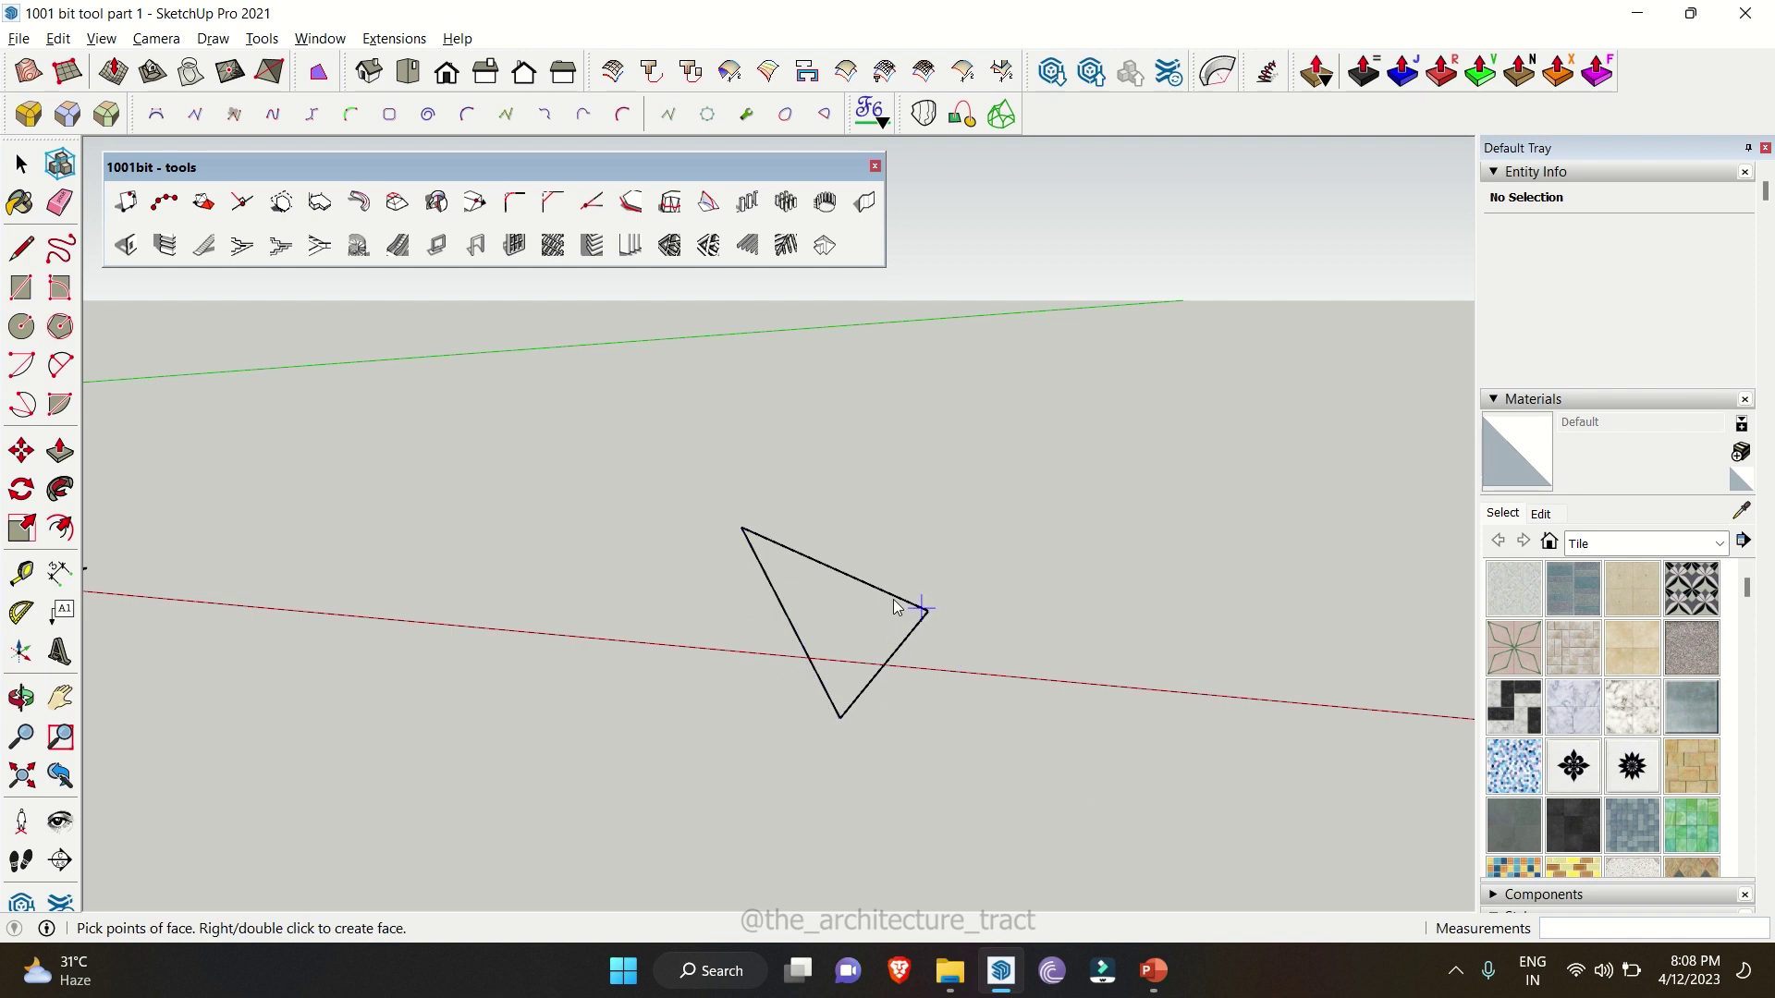
pyautogui.click(740, 529)
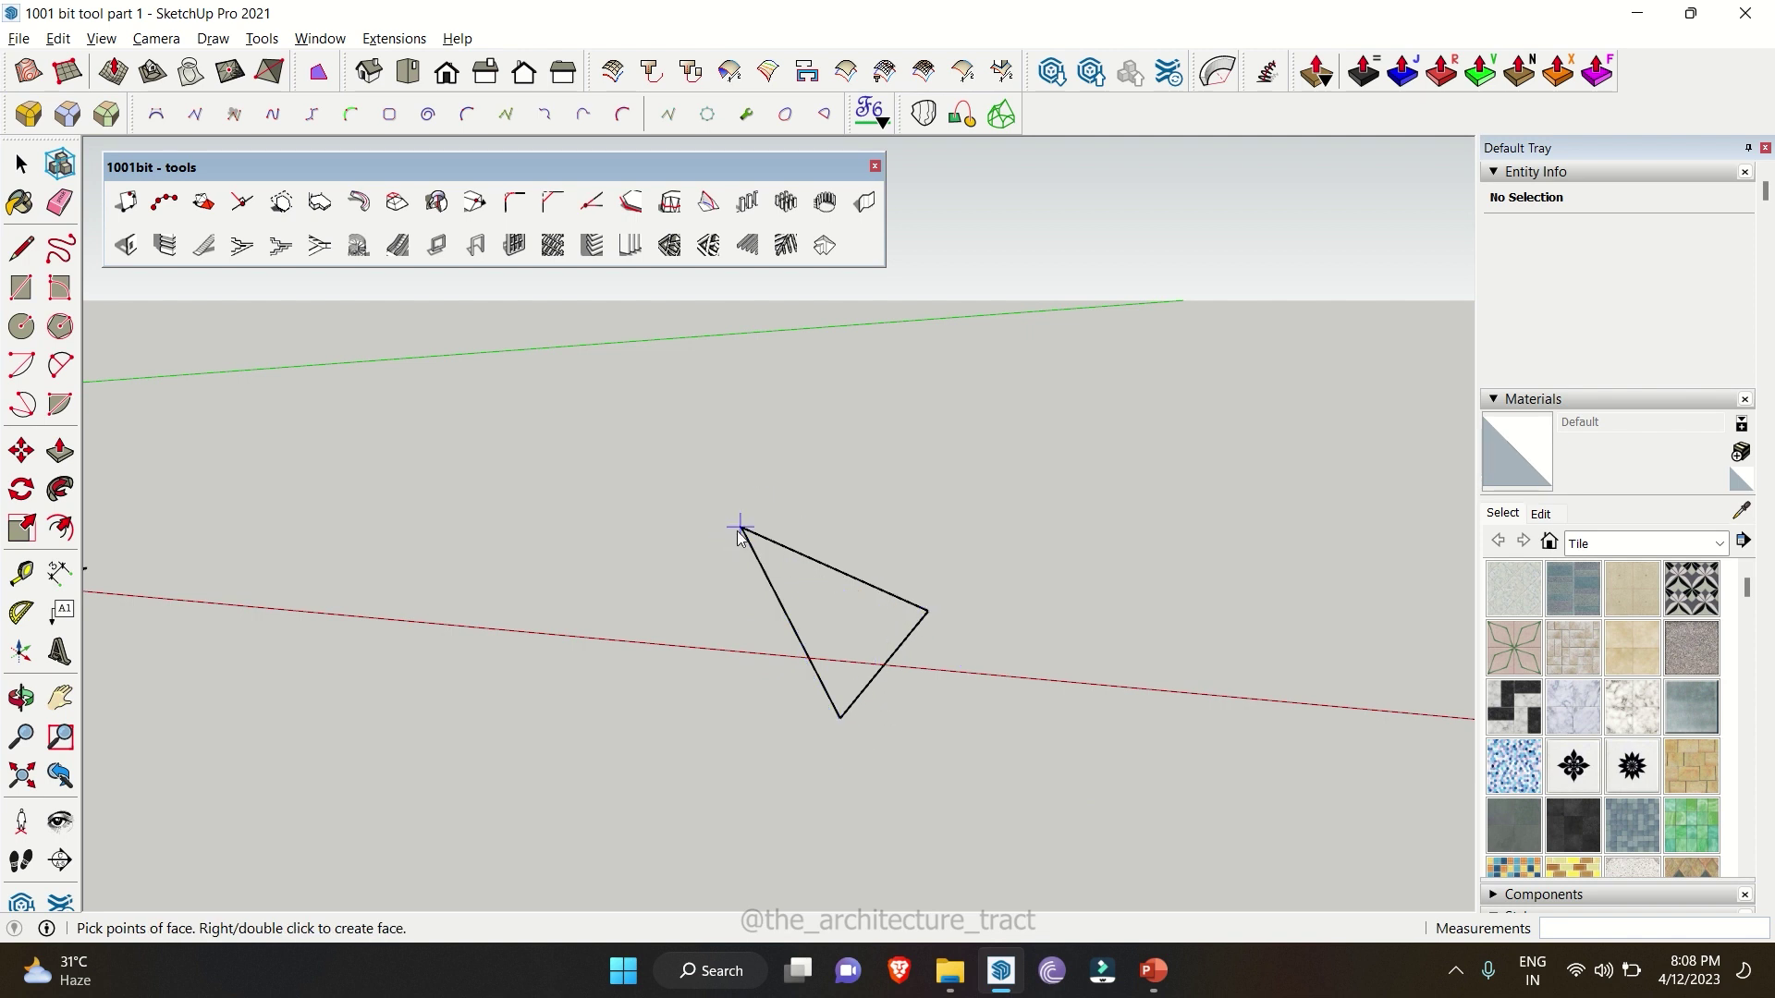
pyautogui.click(839, 716)
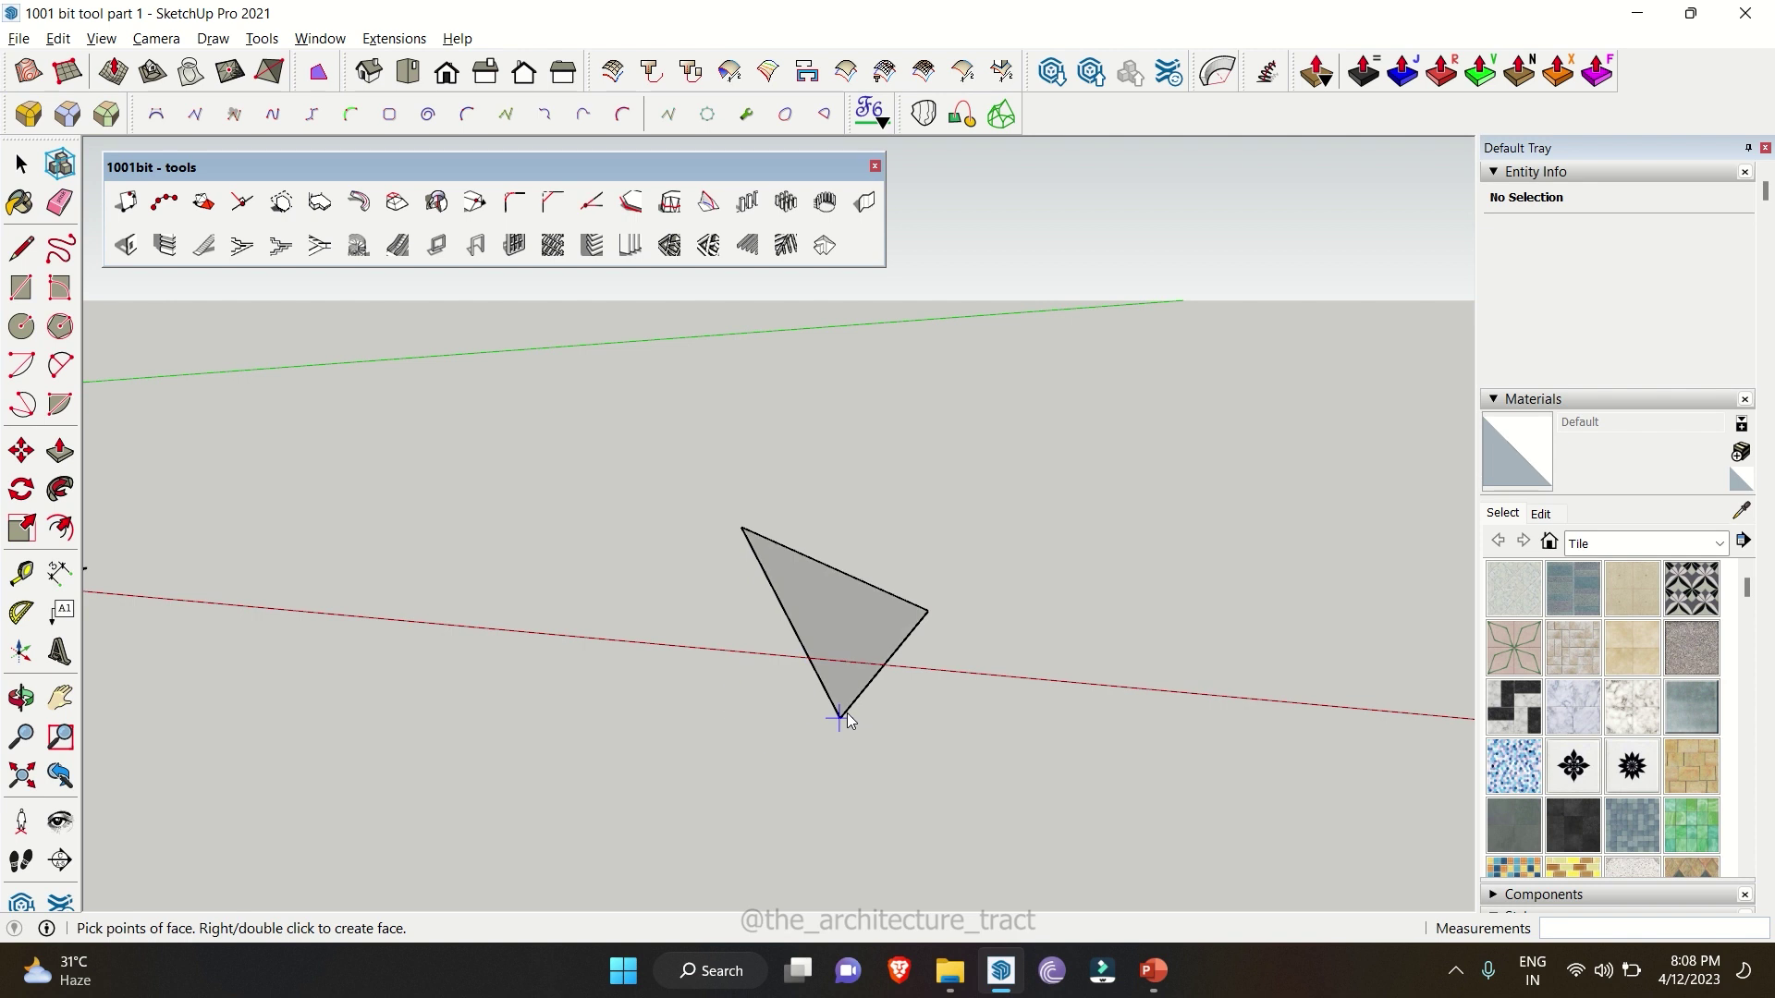
pyautogui.press('space')
pyautogui.click(834, 646)
pyautogui.moveTo(785, 664); pyautogui.dragTo(1085, 570, button='middle')
pyautogui.click(1085, 569)
# - Draw a freehand four-sided face through four picked points in an empty area and select the resulting face
pyautogui.scroll(5, 1223, 389)
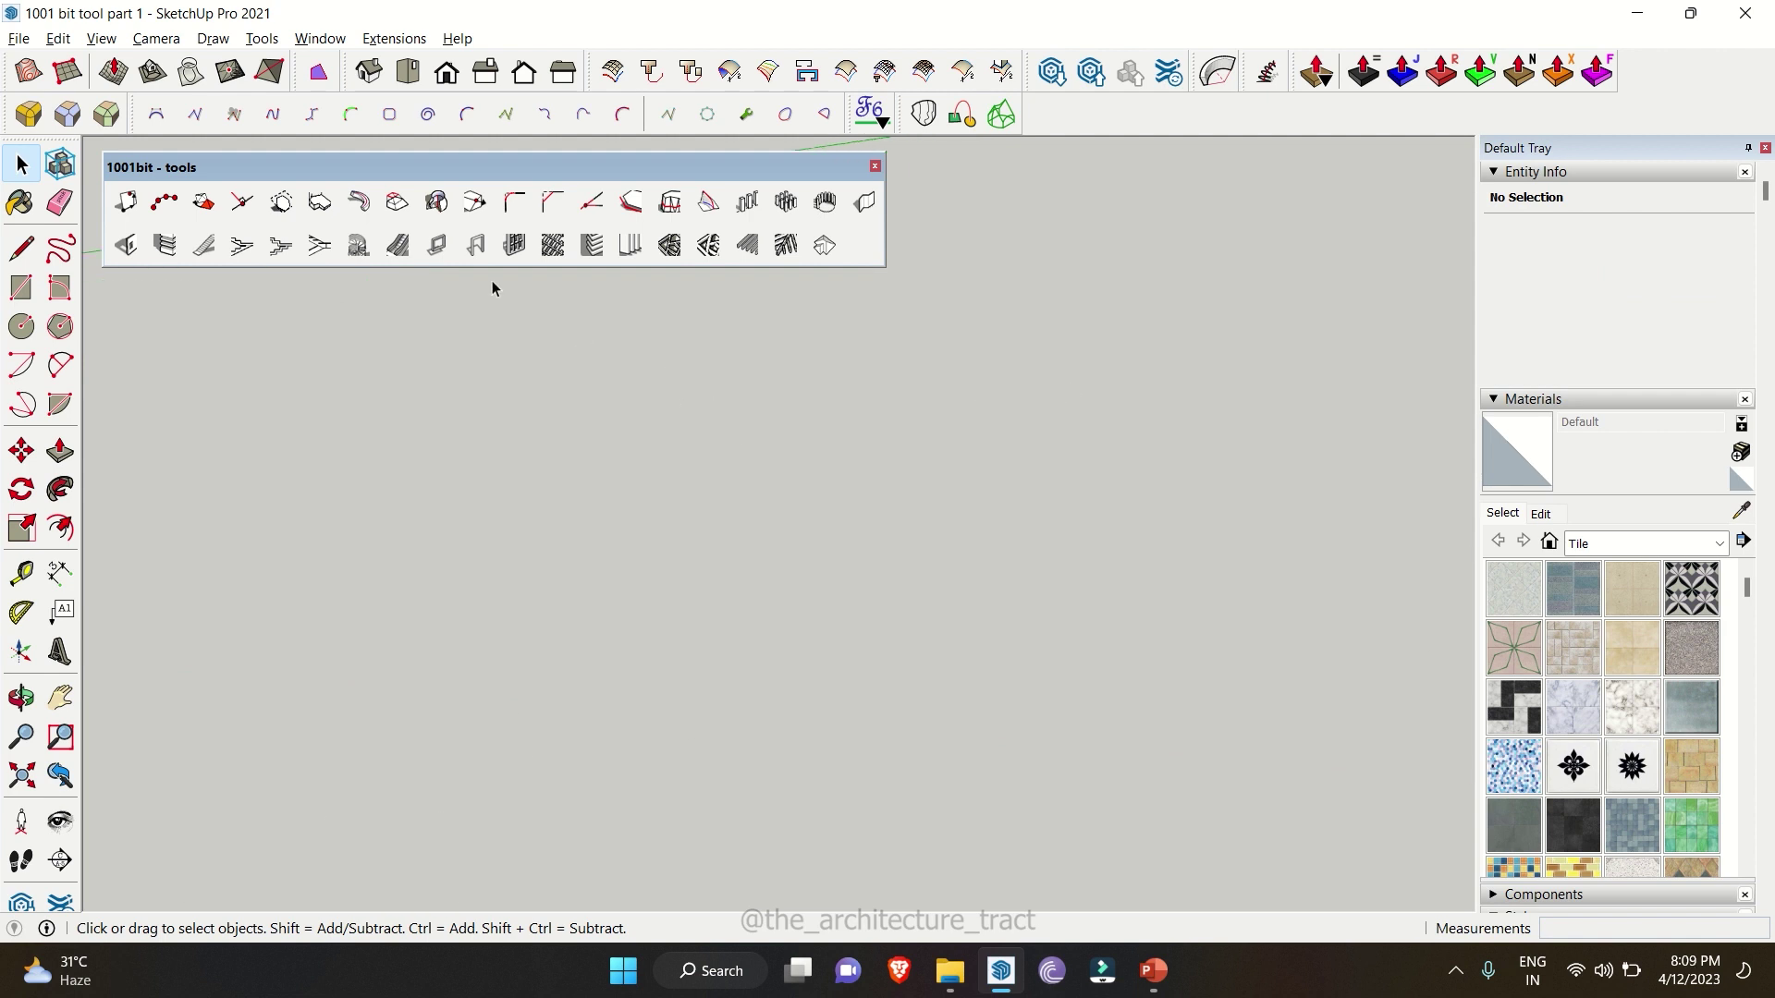
pyautogui.click(356, 246)
pyautogui.click(544, 508)
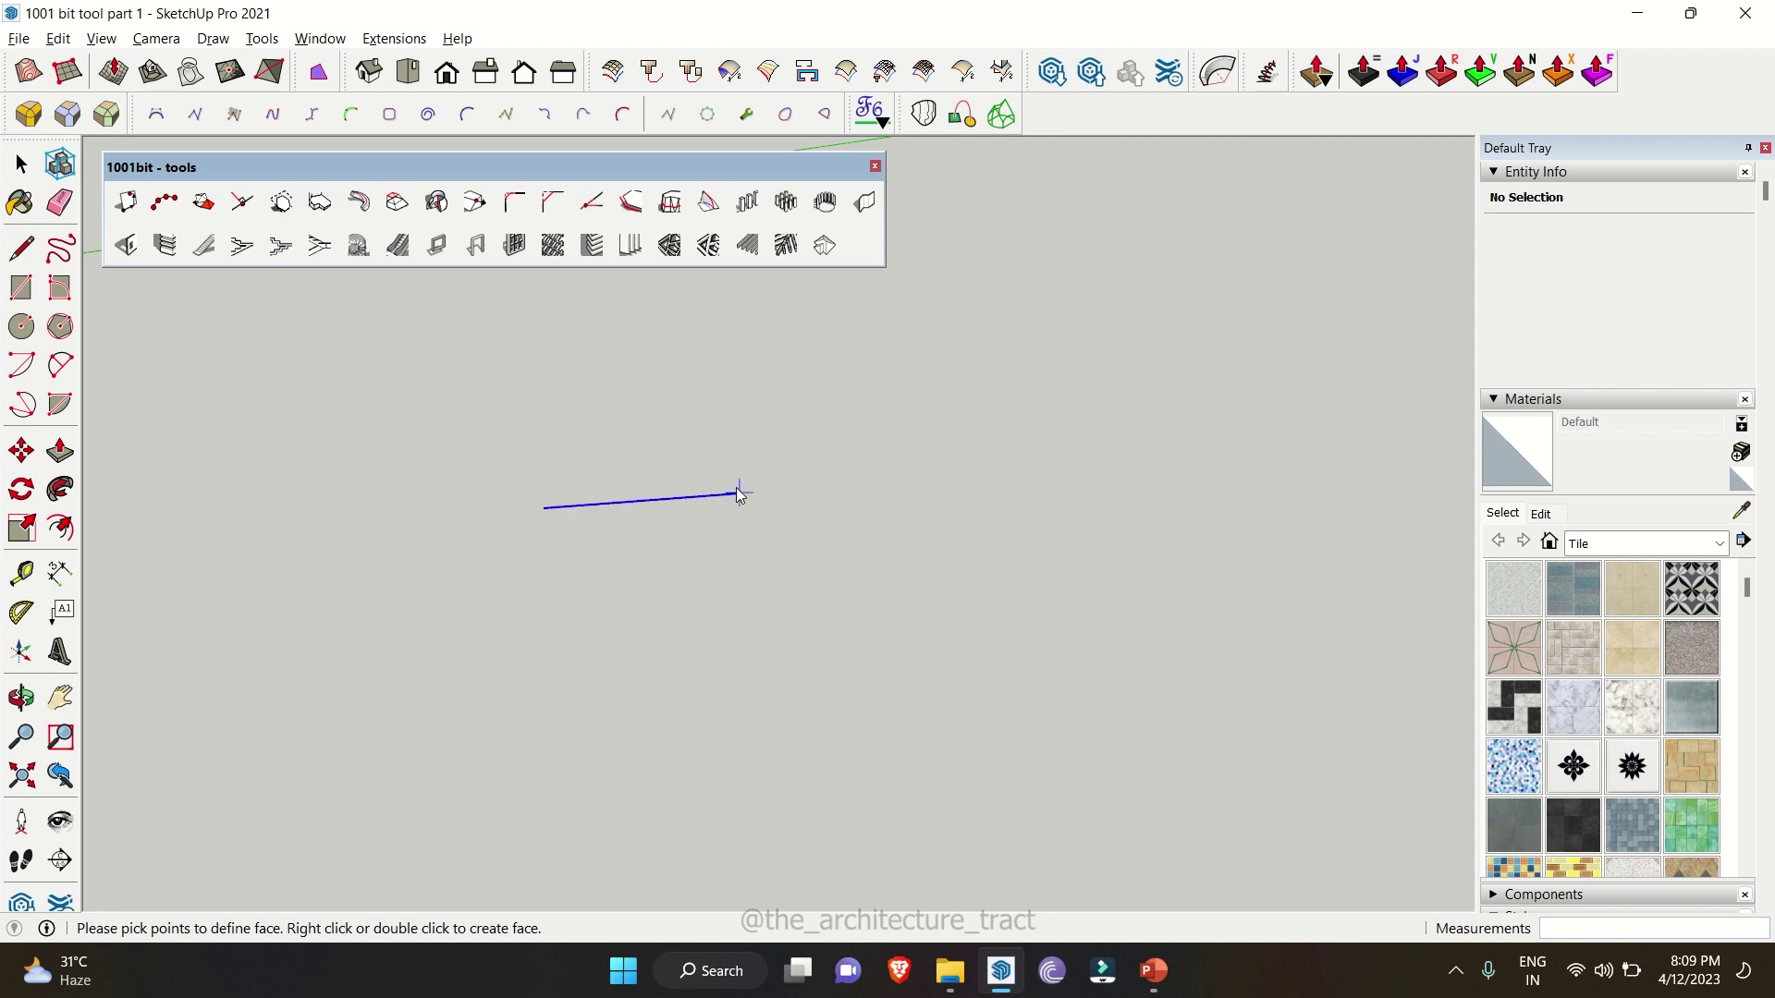
pyautogui.click(758, 470)
pyautogui.click(778, 624)
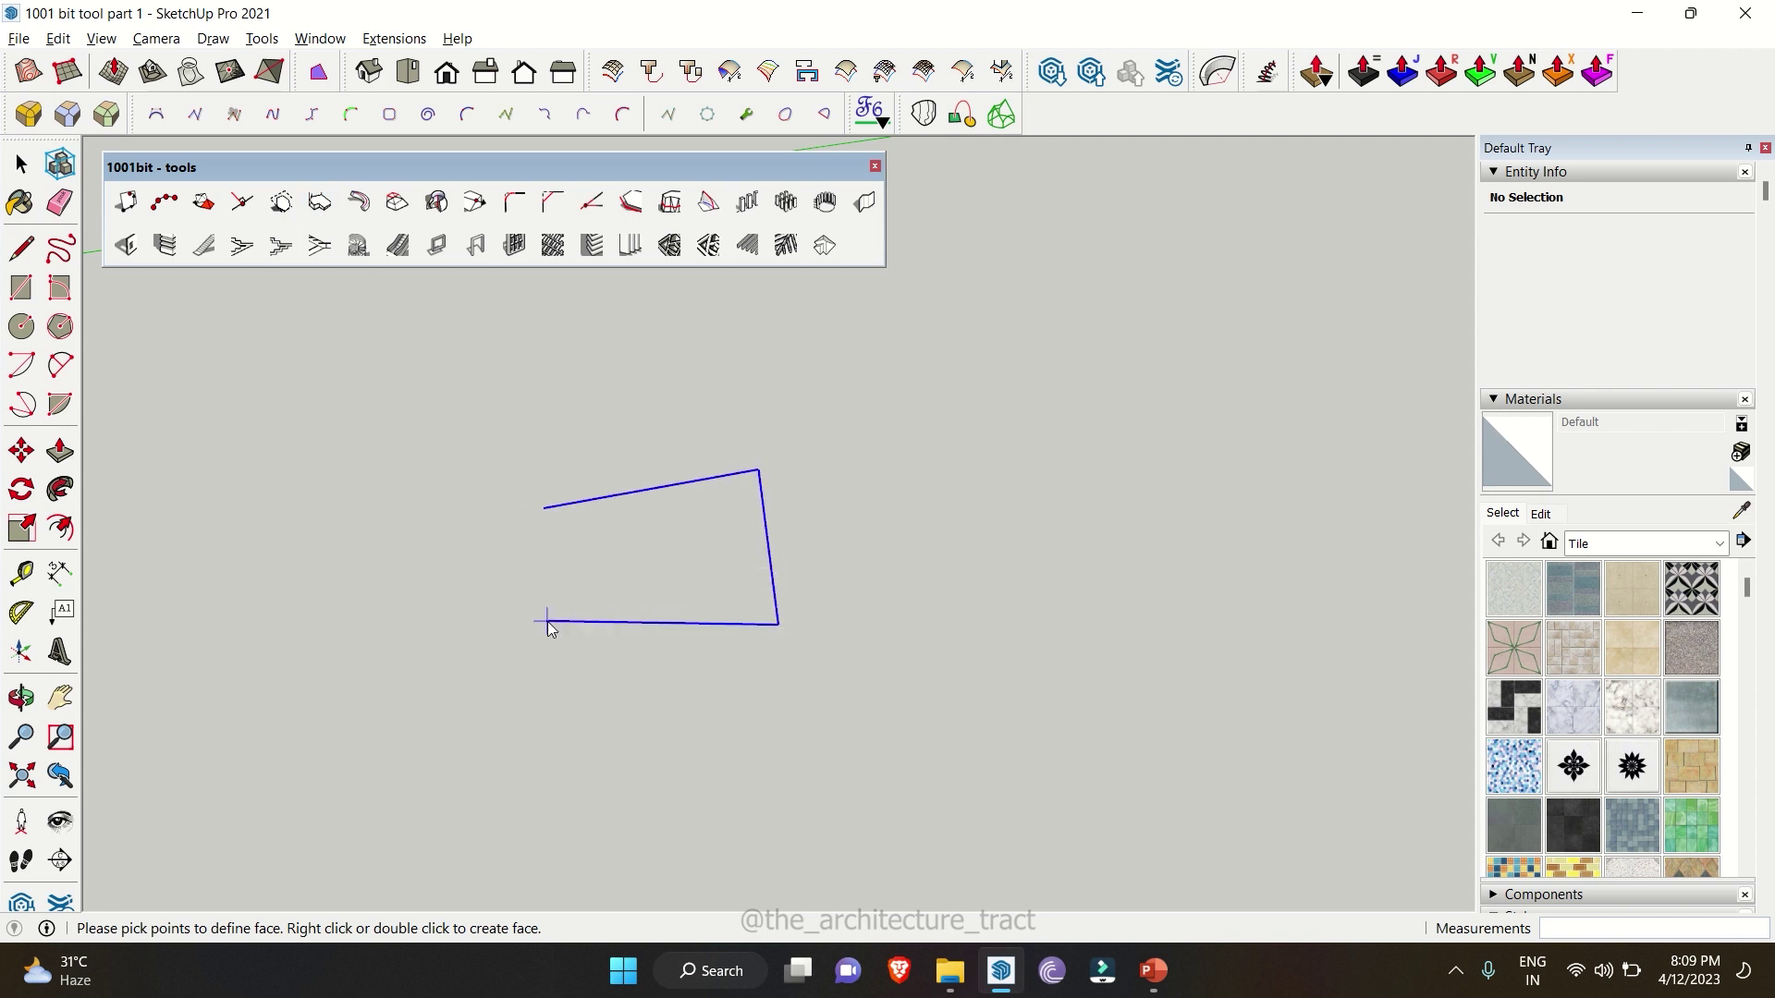
pyautogui.click(543, 620)
pyautogui.doubleClick(544, 512)
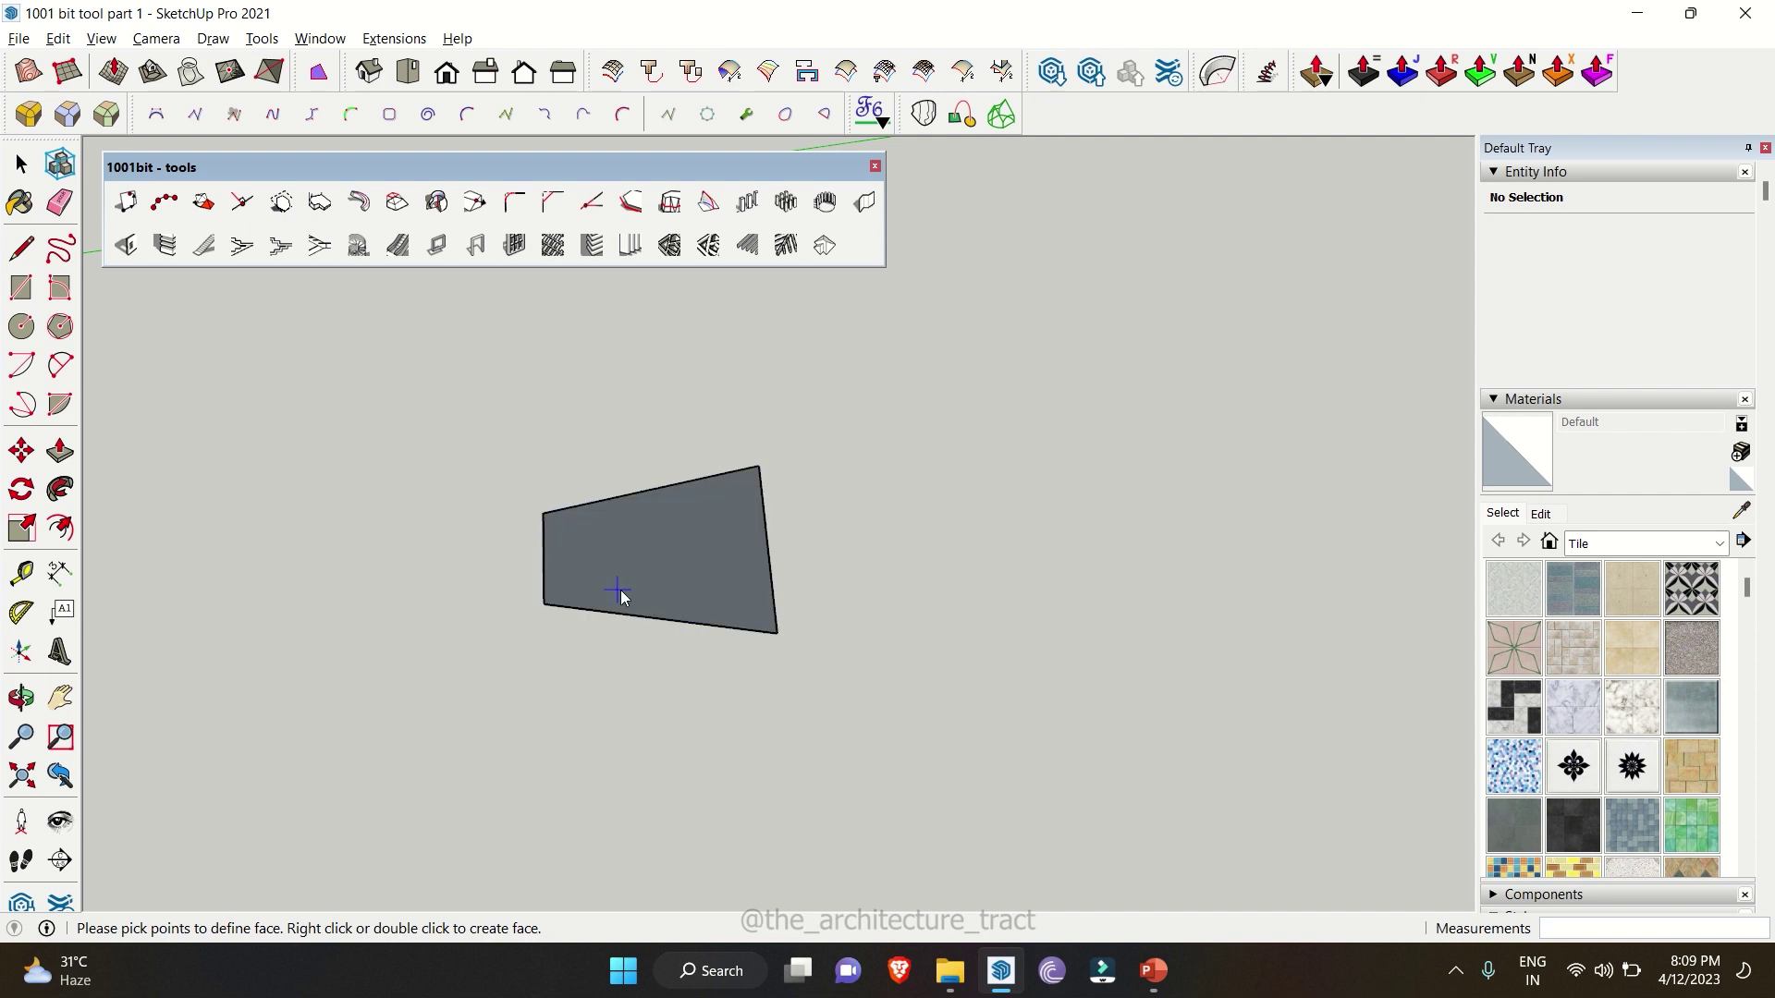
pyautogui.press('space')
pyautogui.click(645, 554)
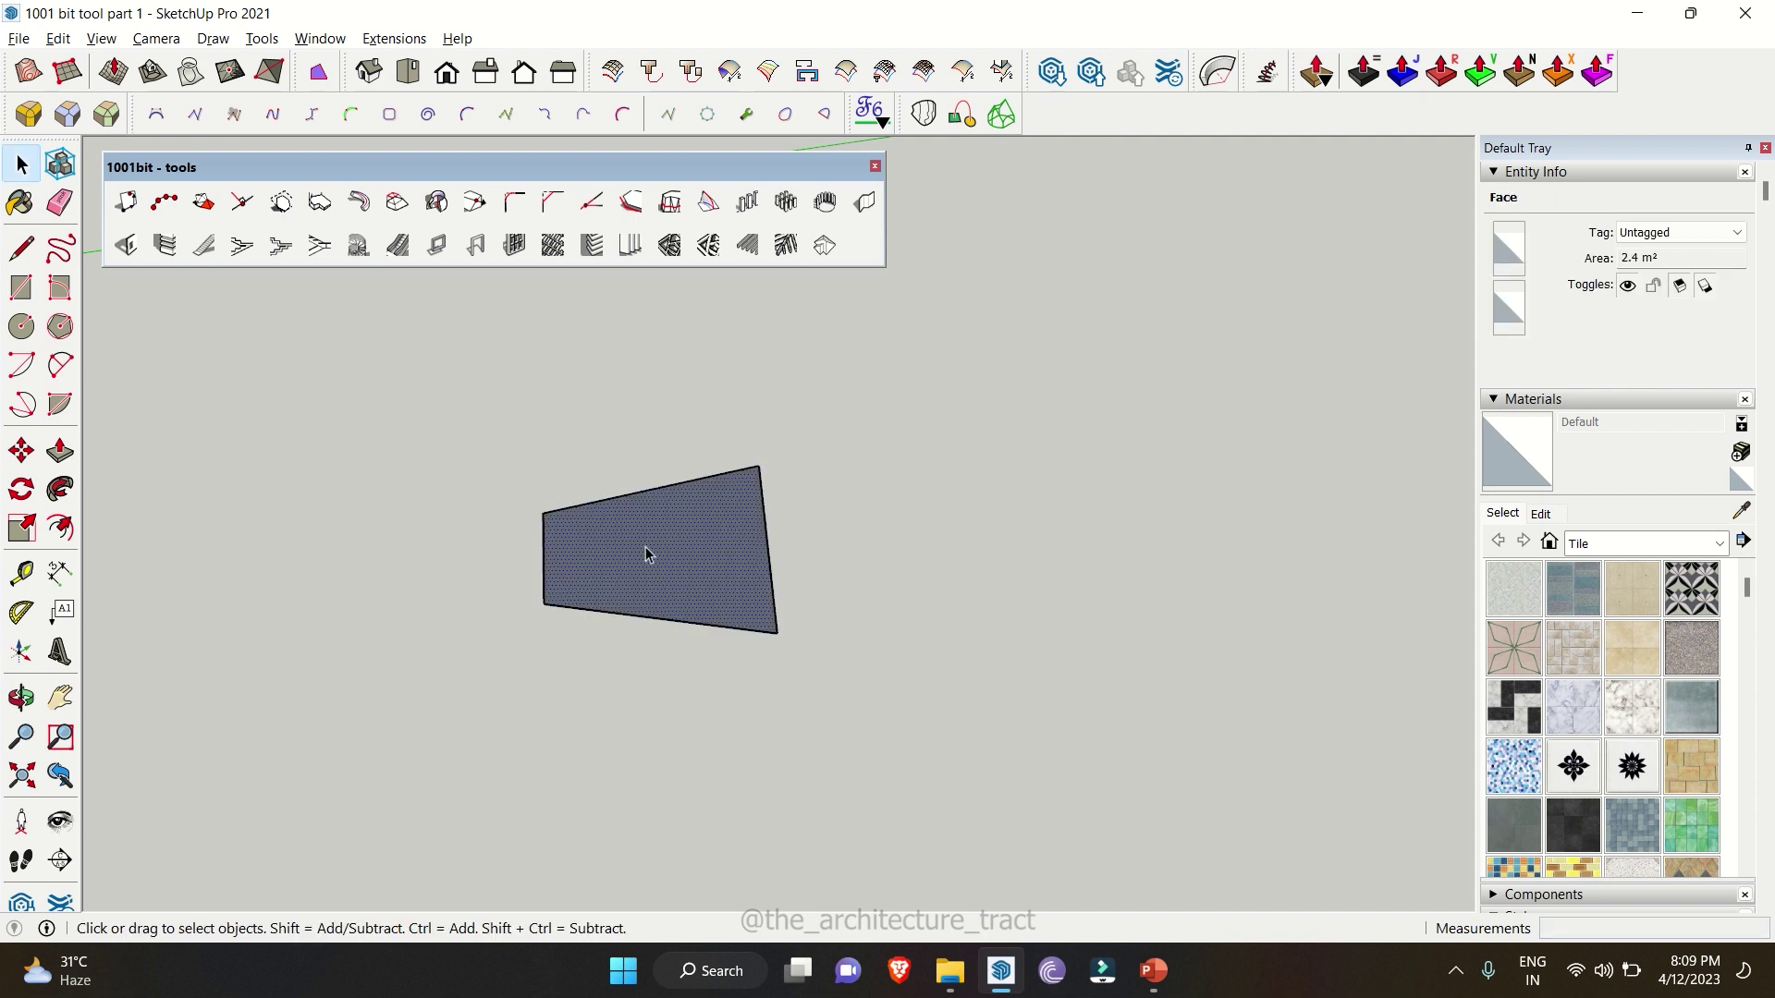
pyautogui.click(320, 212)
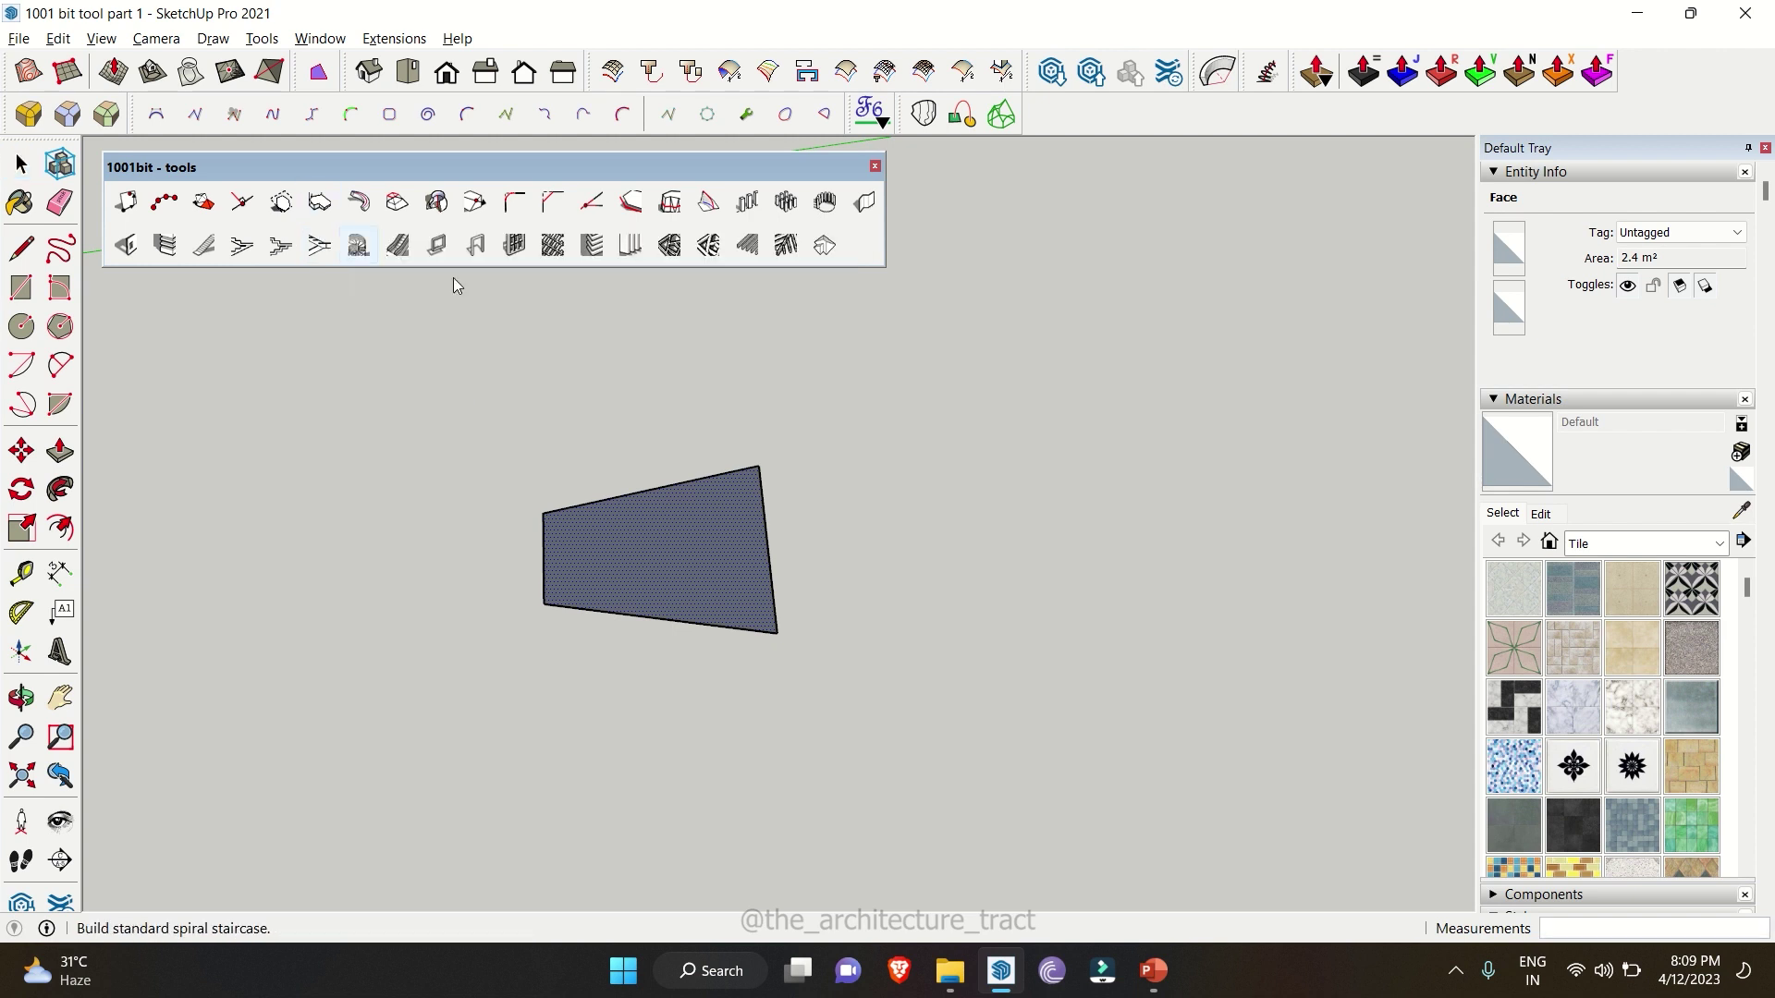
# - Draw a freehand triangular face through three picked points beside the four-sided face
pyautogui.click(913, 435)
pyautogui.click(1198, 399)
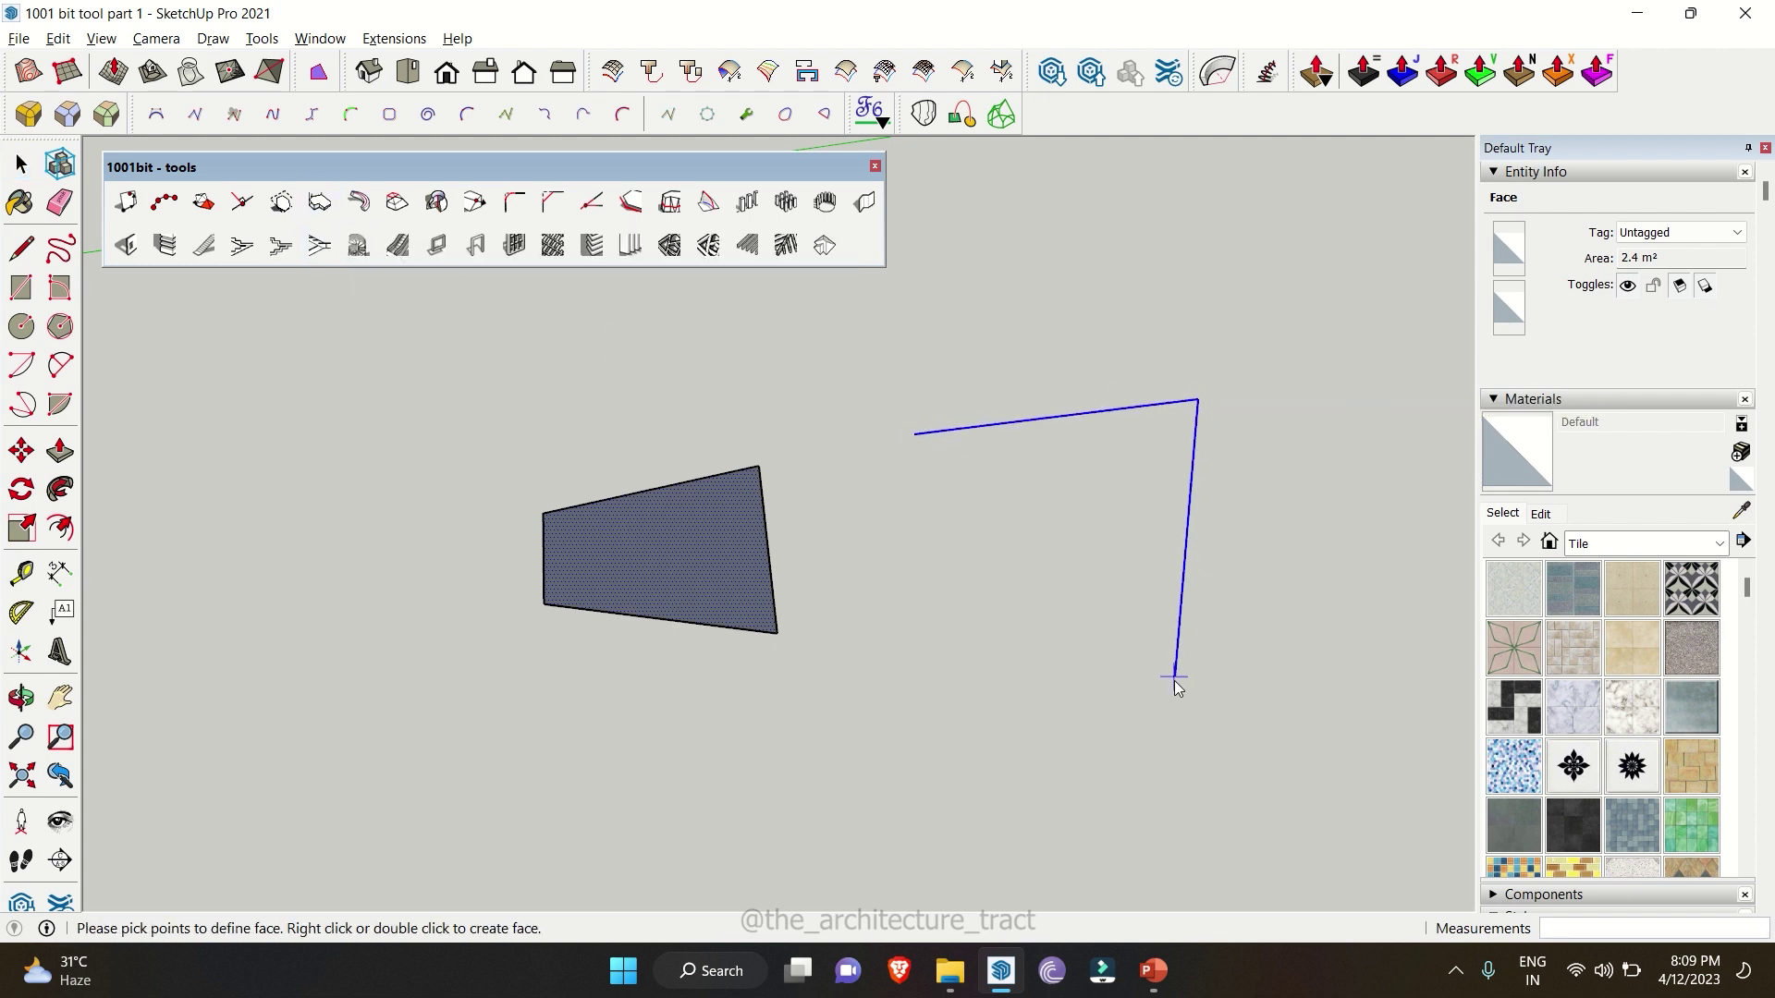
pyautogui.doubleClick(1048, 683)
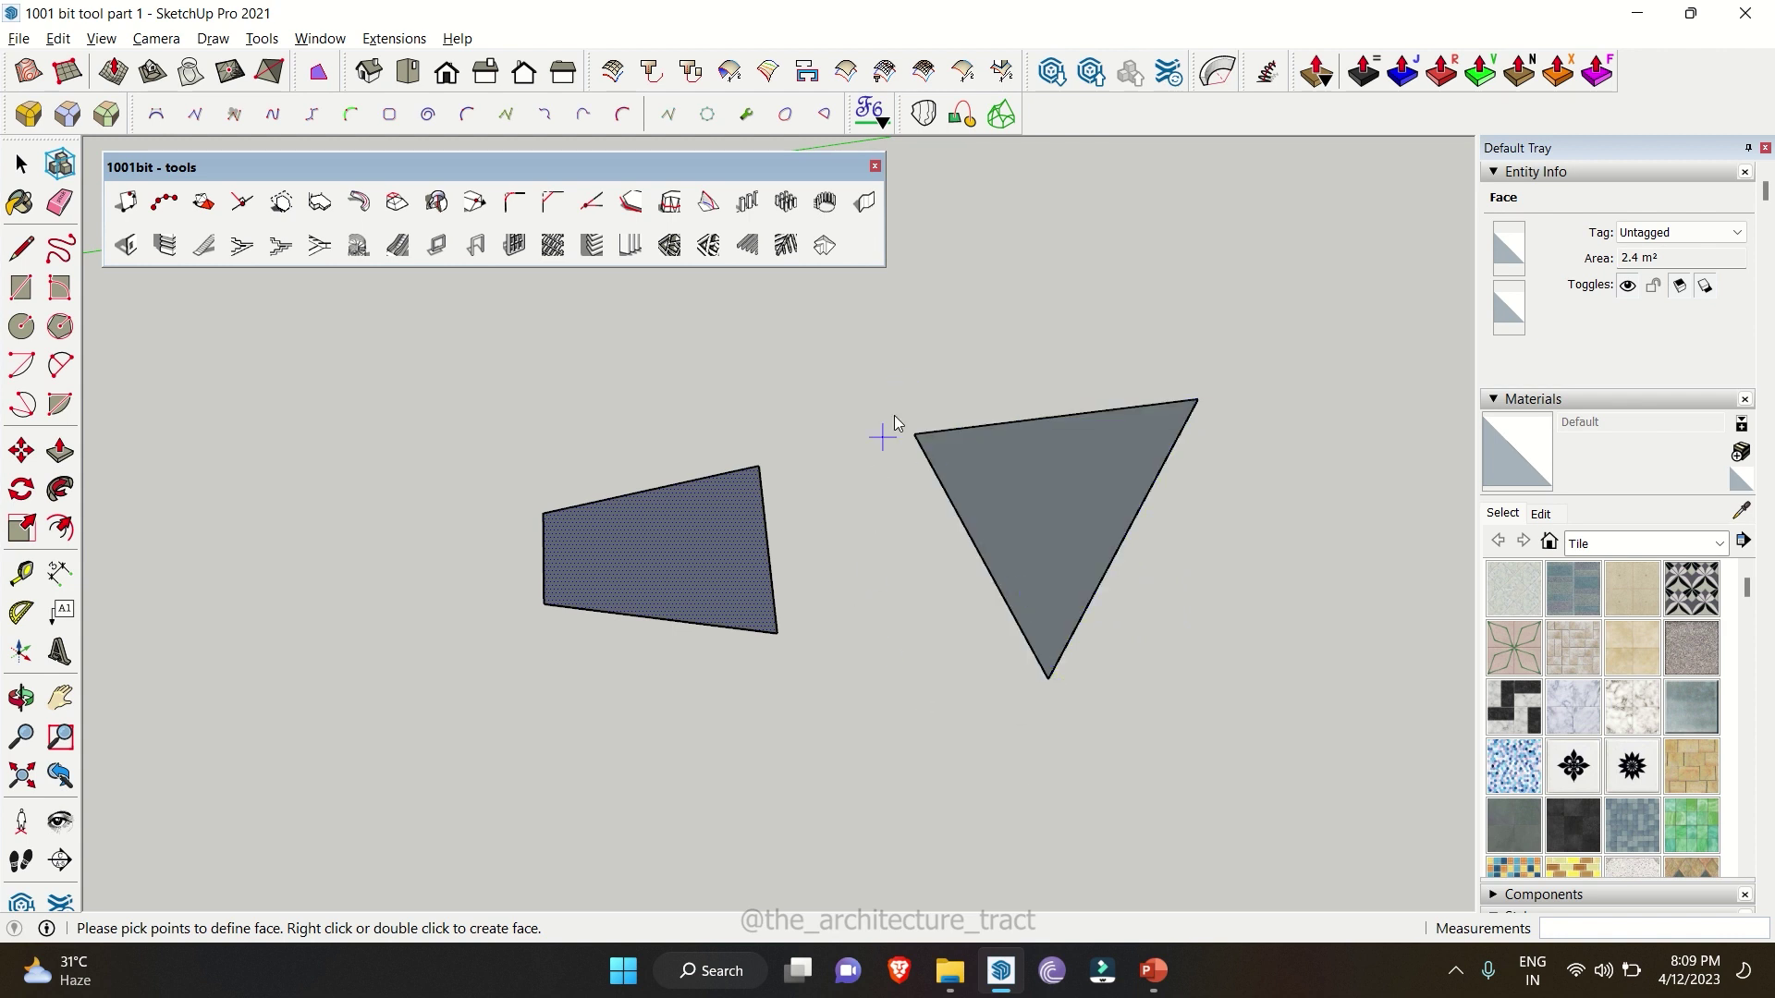
# - Draw an irregular nine-sided face through freehand picked points in the empty area behind the triangular and four-sided faces
pyautogui.scroll(-2, 865, 456)
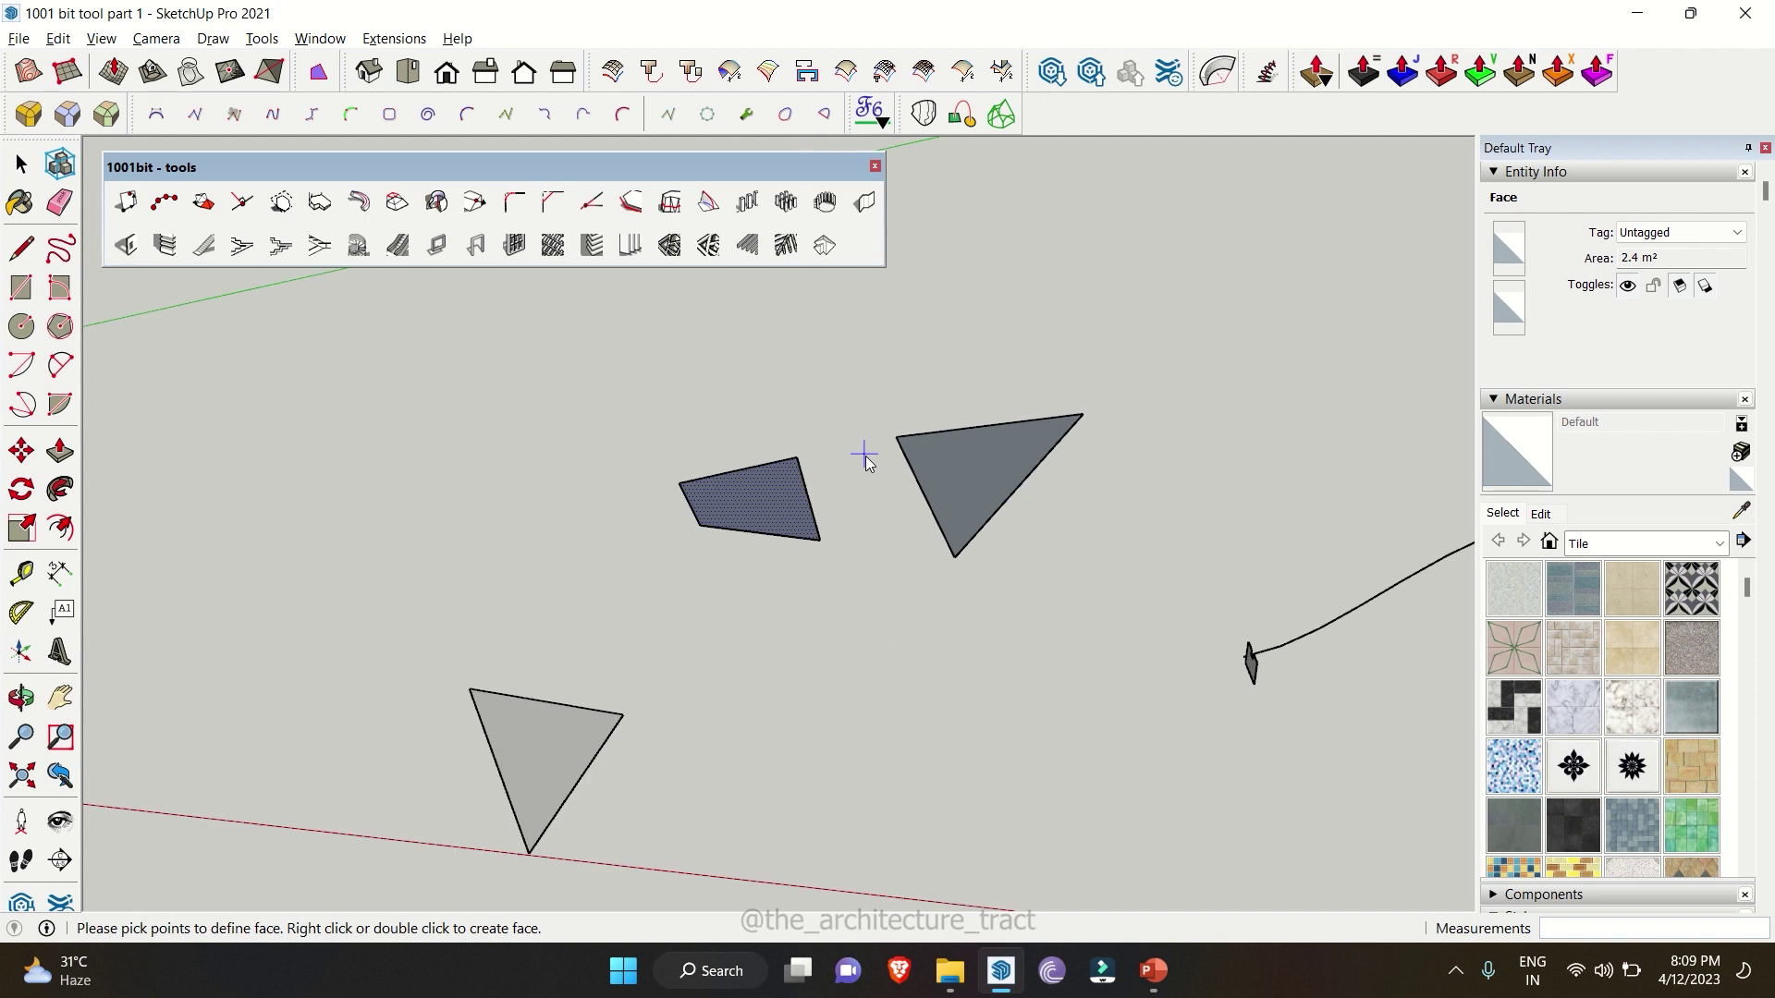
pyautogui.scroll(3, 1014, 373)
pyautogui.scroll(-2, 812, 706)
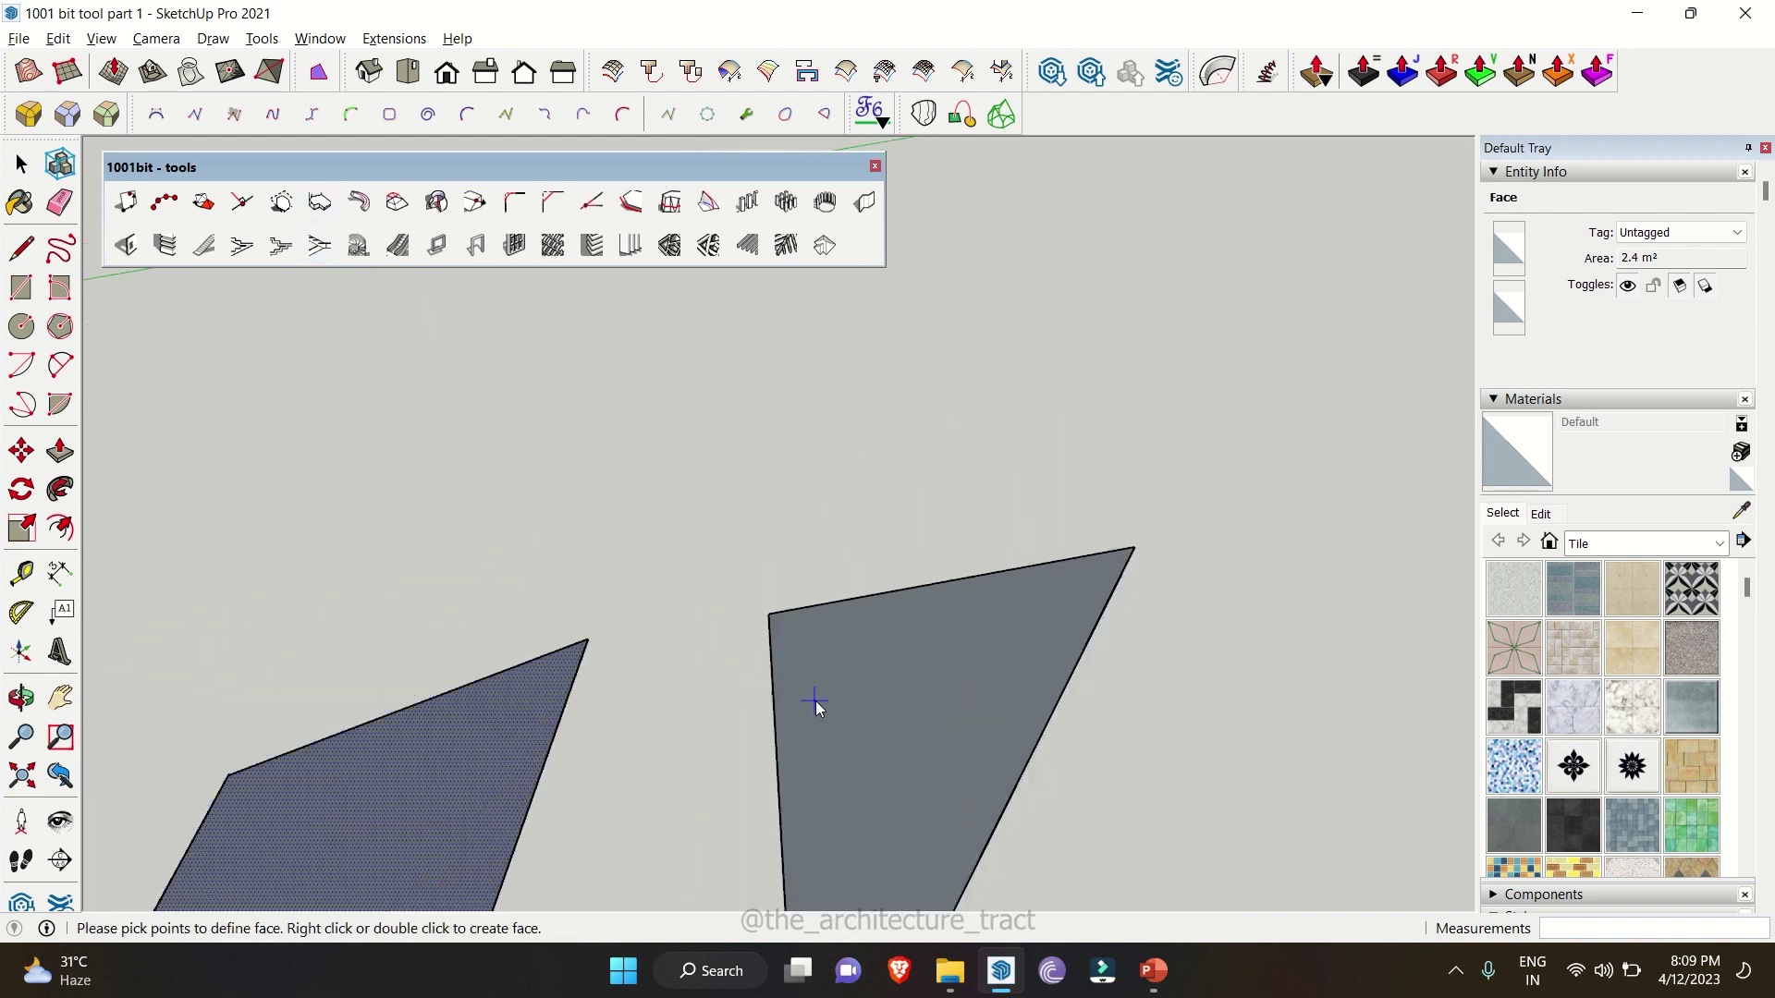
pyautogui.scroll(2, 593, 451)
pyautogui.click(858, 384)
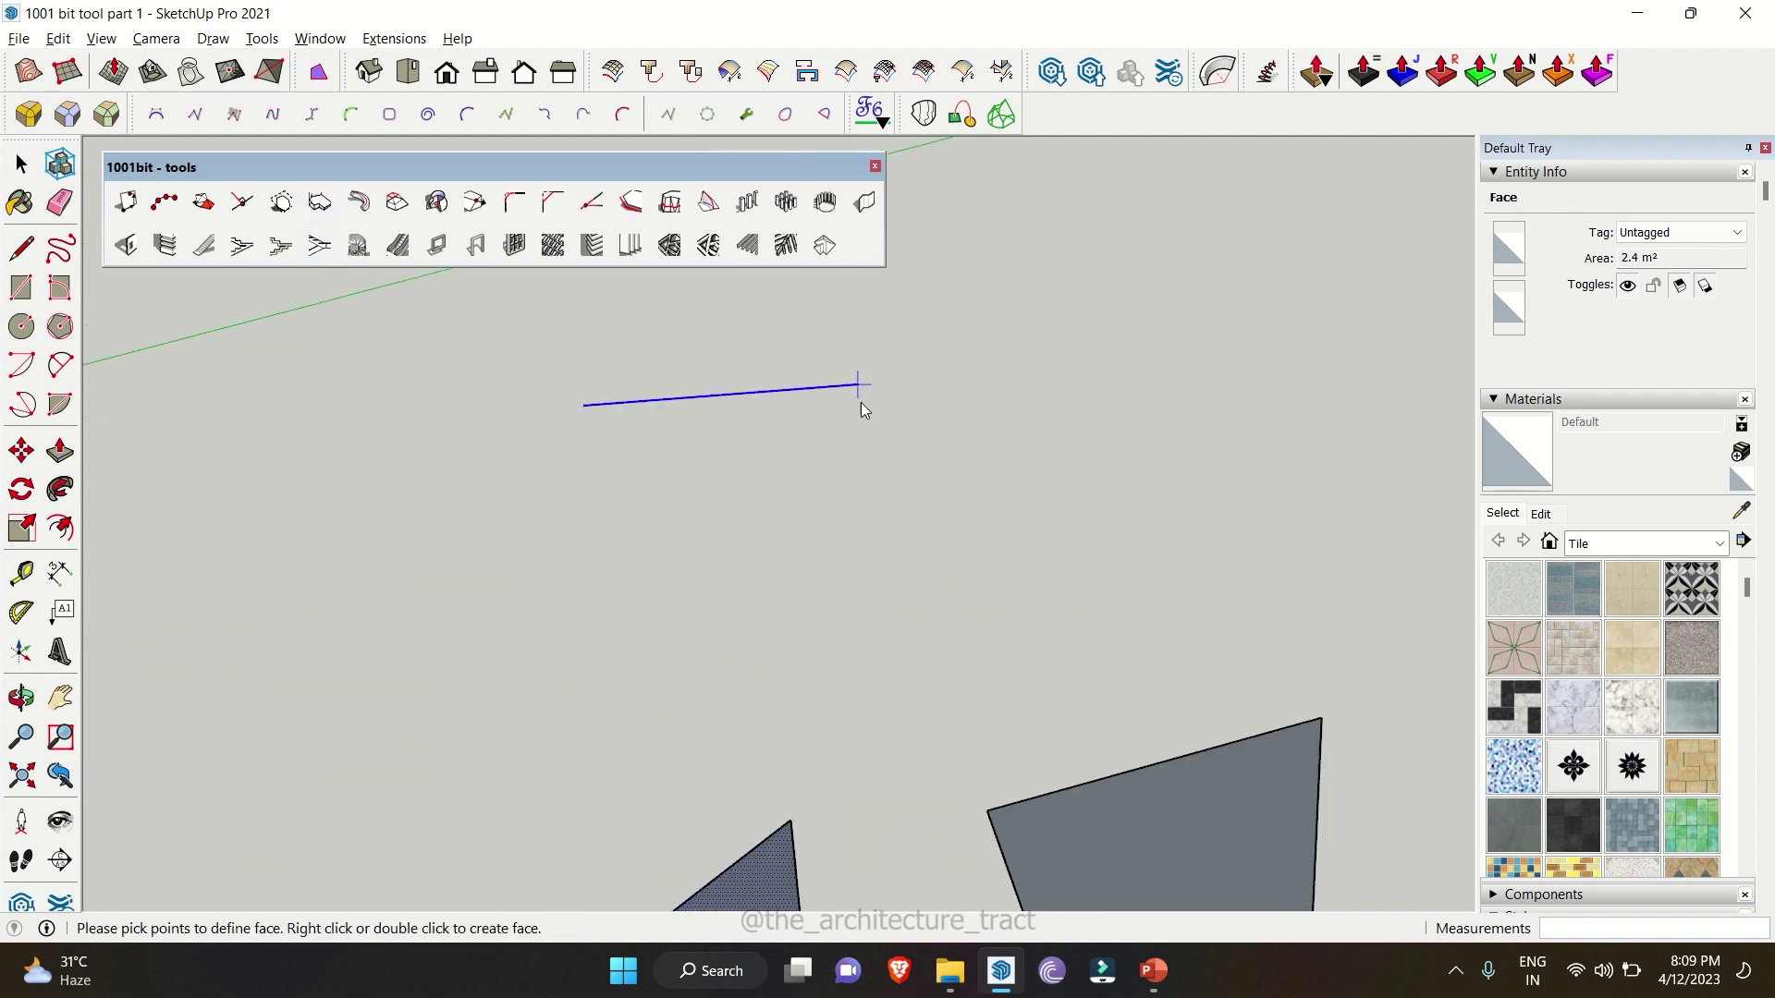
pyautogui.click(883, 552)
pyautogui.click(1038, 538)
pyautogui.click(1010, 706)
pyautogui.click(625, 676)
pyautogui.click(462, 454)
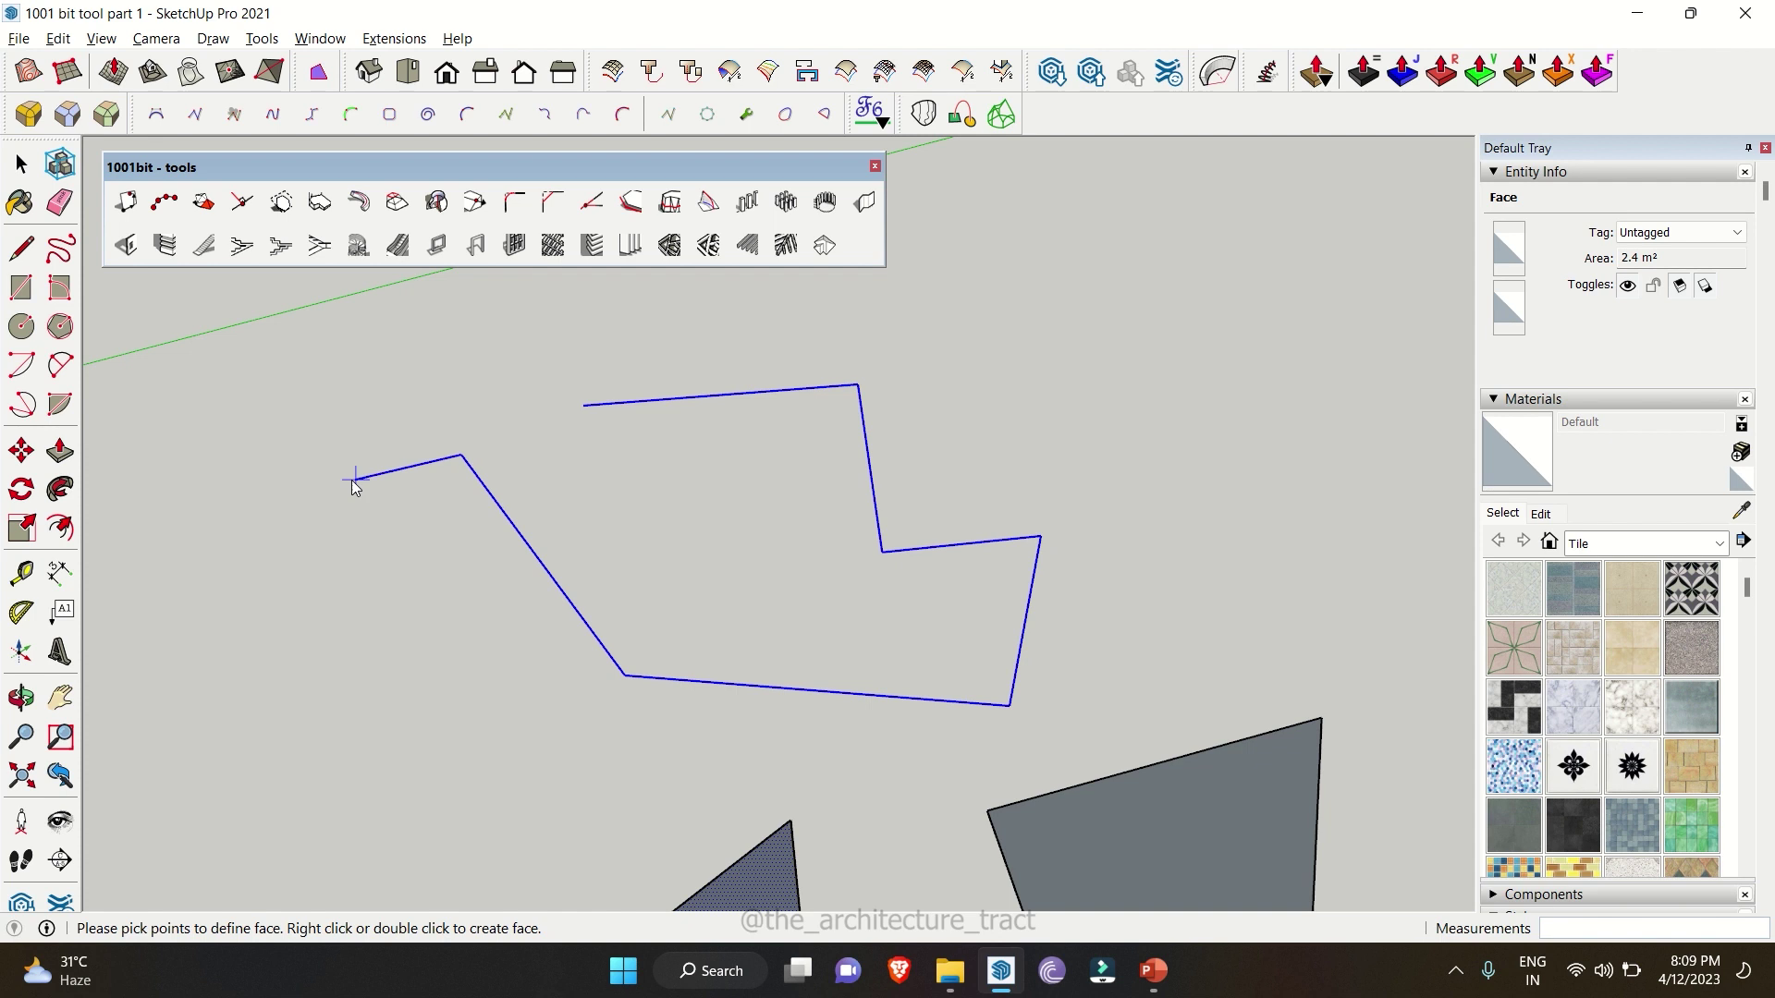
pyautogui.click(334, 432)
pyautogui.doubleClick(388, 351)
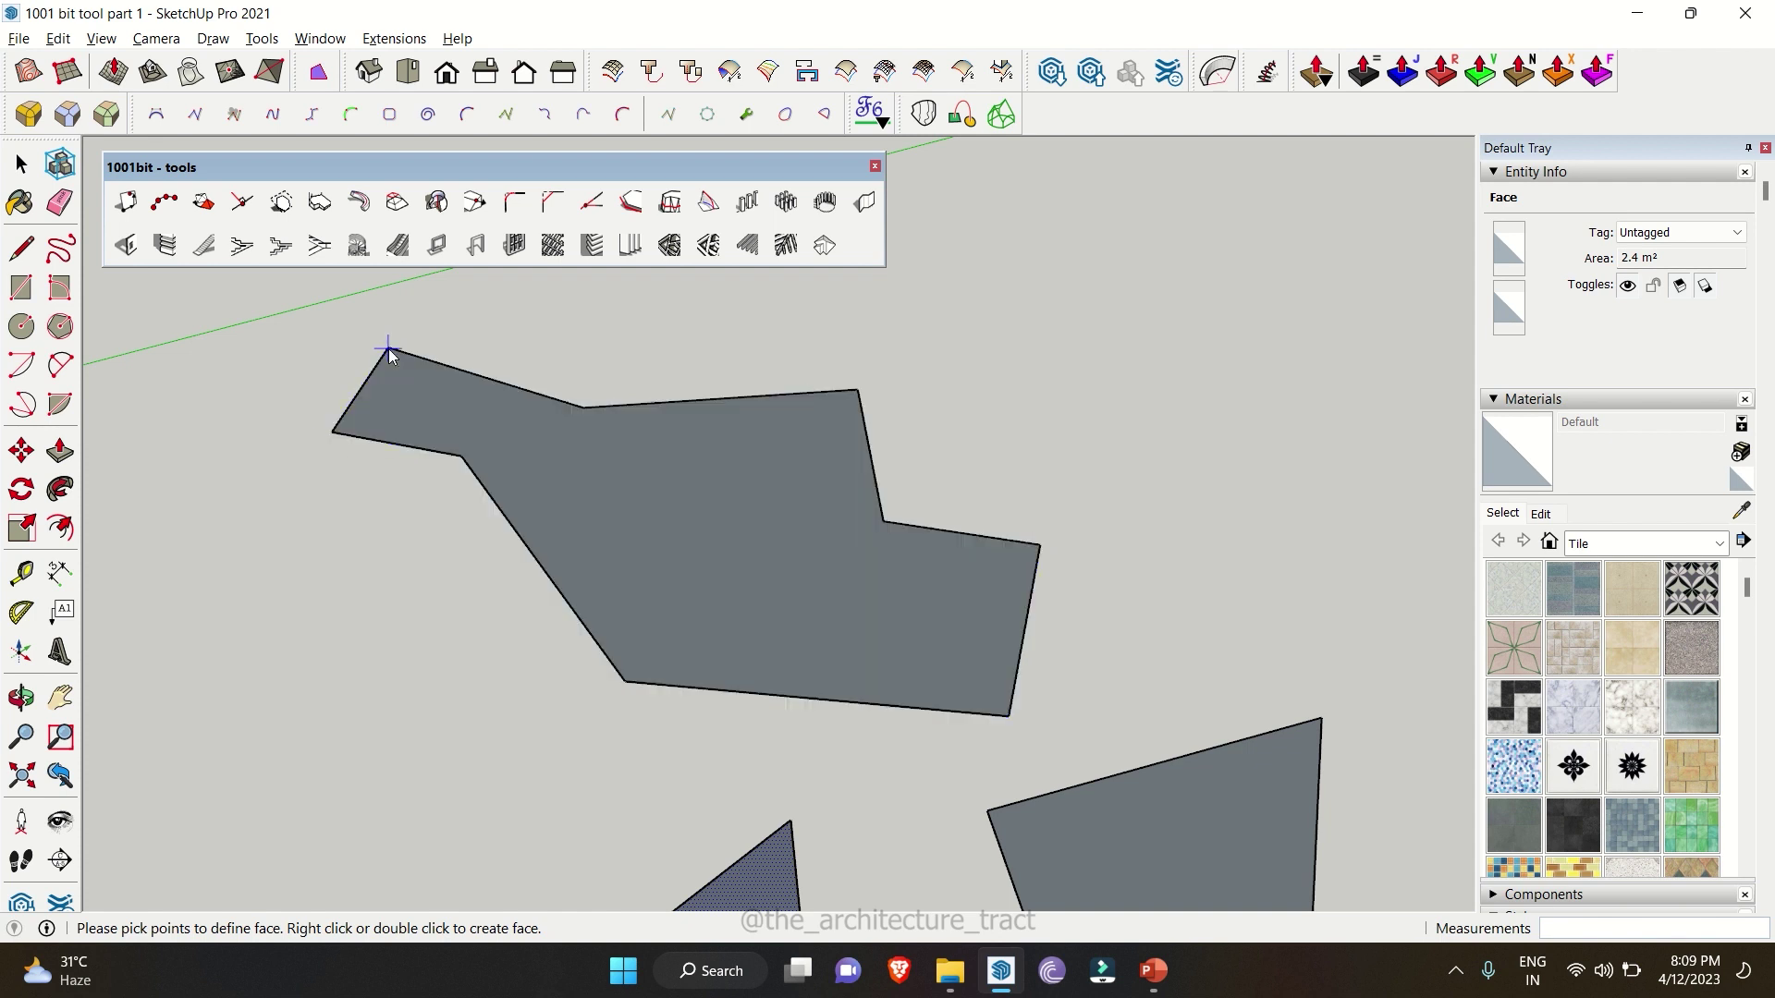
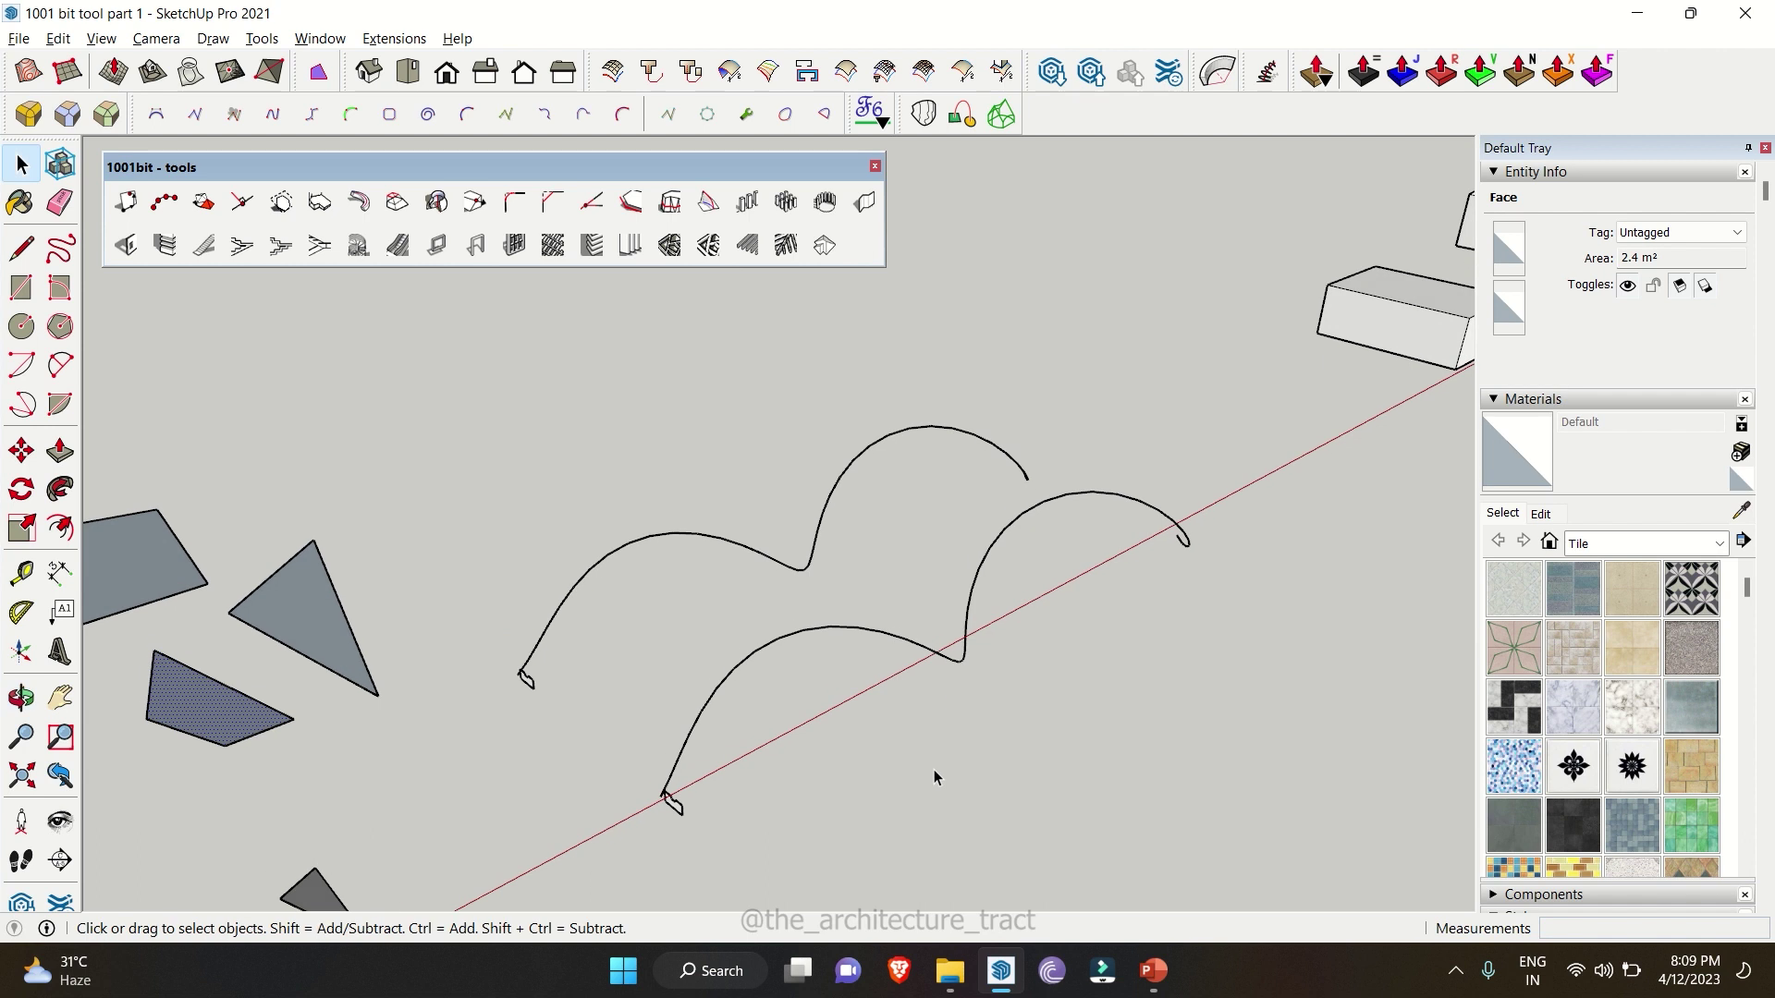
# - Select the front curve as the path and extrude its notched profile face along it with Follow Me
pyautogui.scroll(2, 869, 747)
pyautogui.moveTo(623, 565); pyautogui.dragTo(648, 601, button='middle')
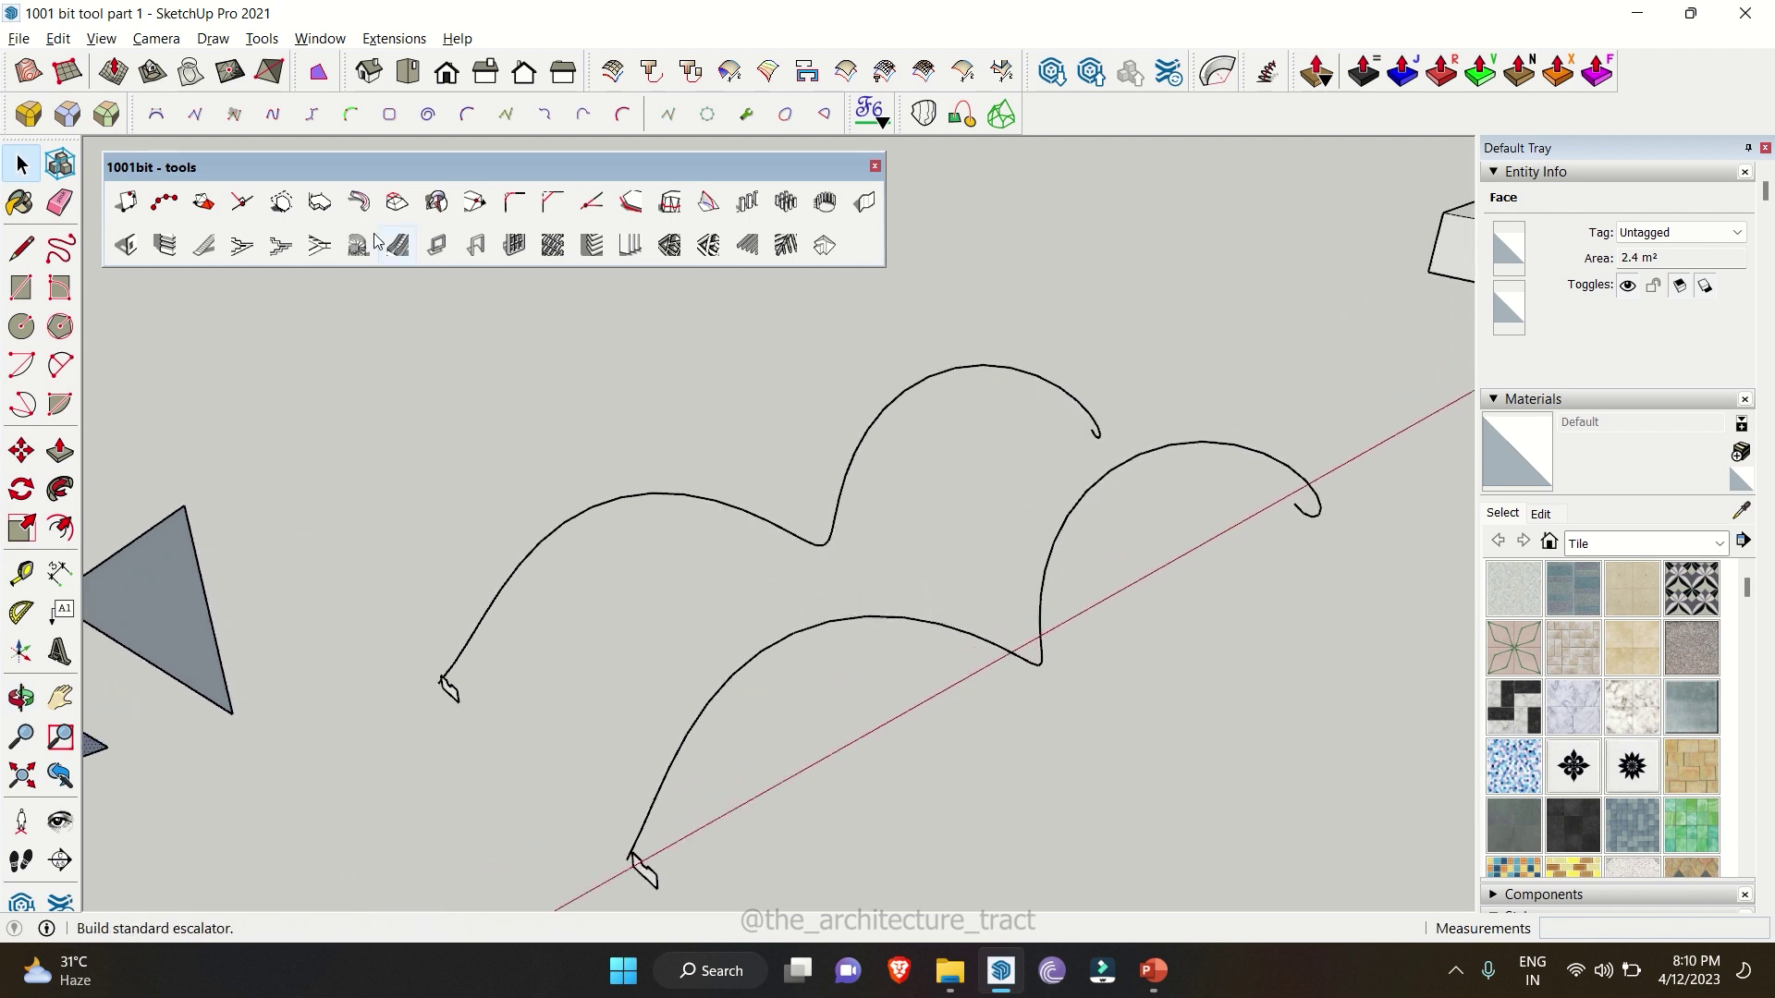
pyautogui.scroll(-2, 666, 666)
pyautogui.scroll(3, 696, 735)
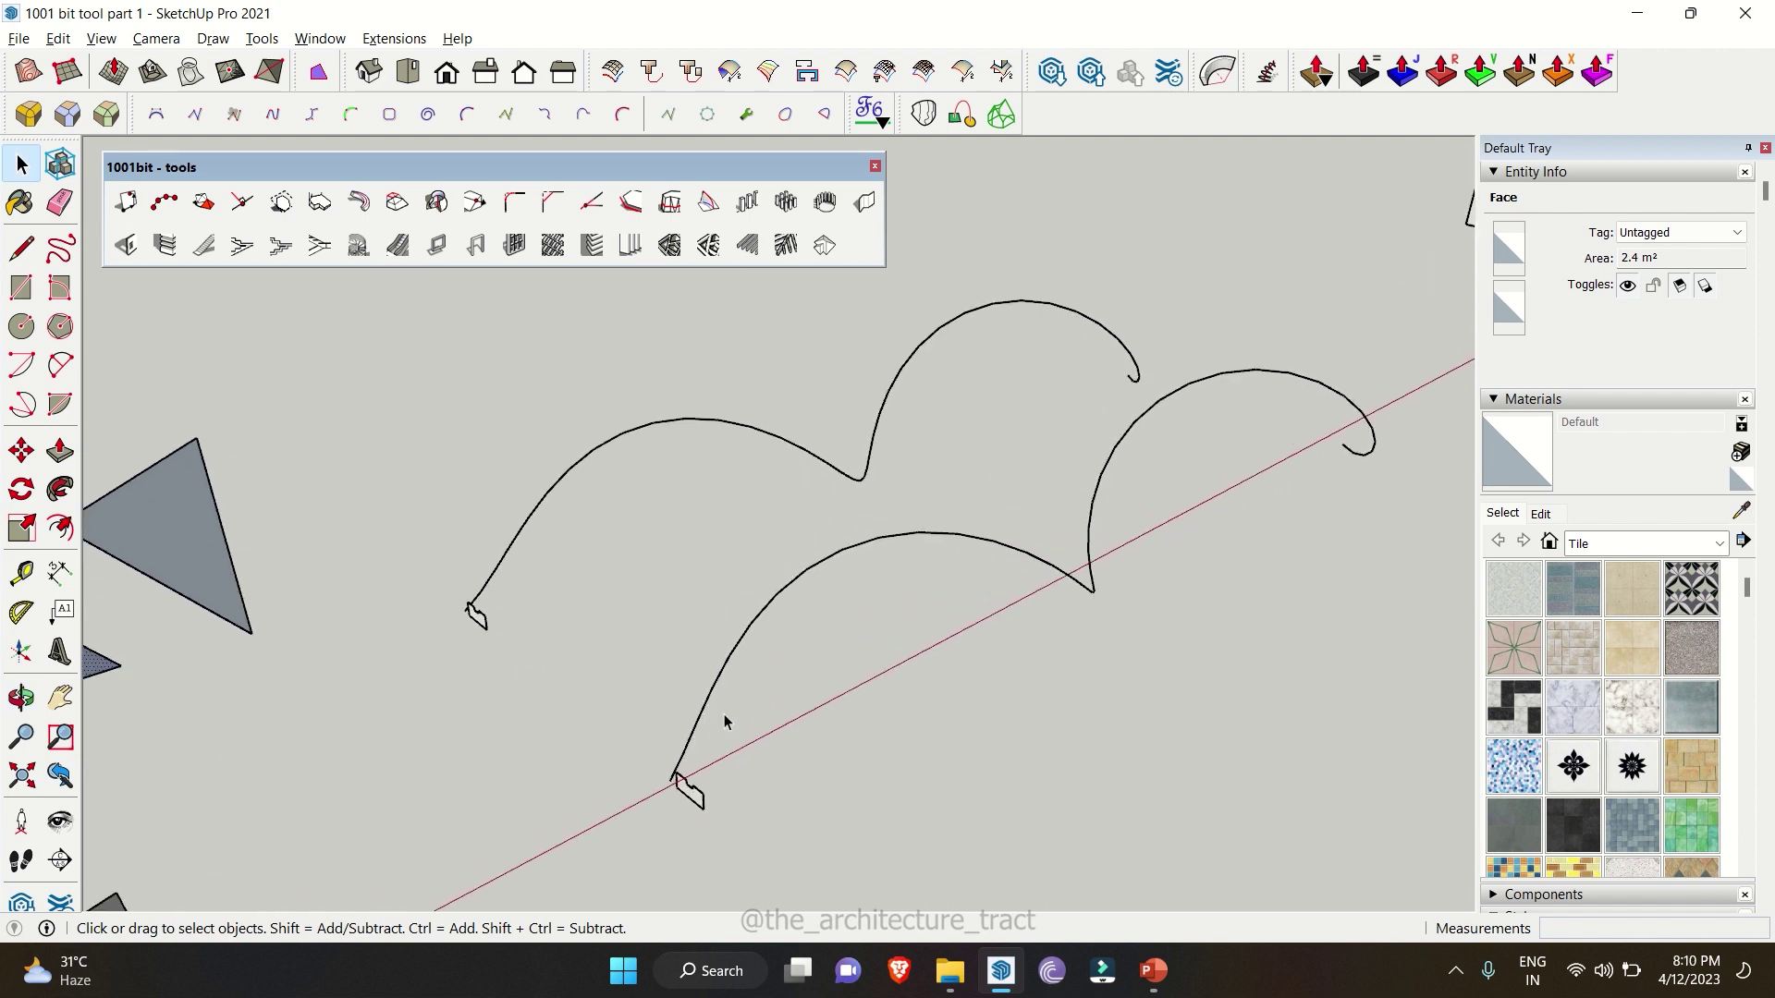
pyautogui.click(659, 736)
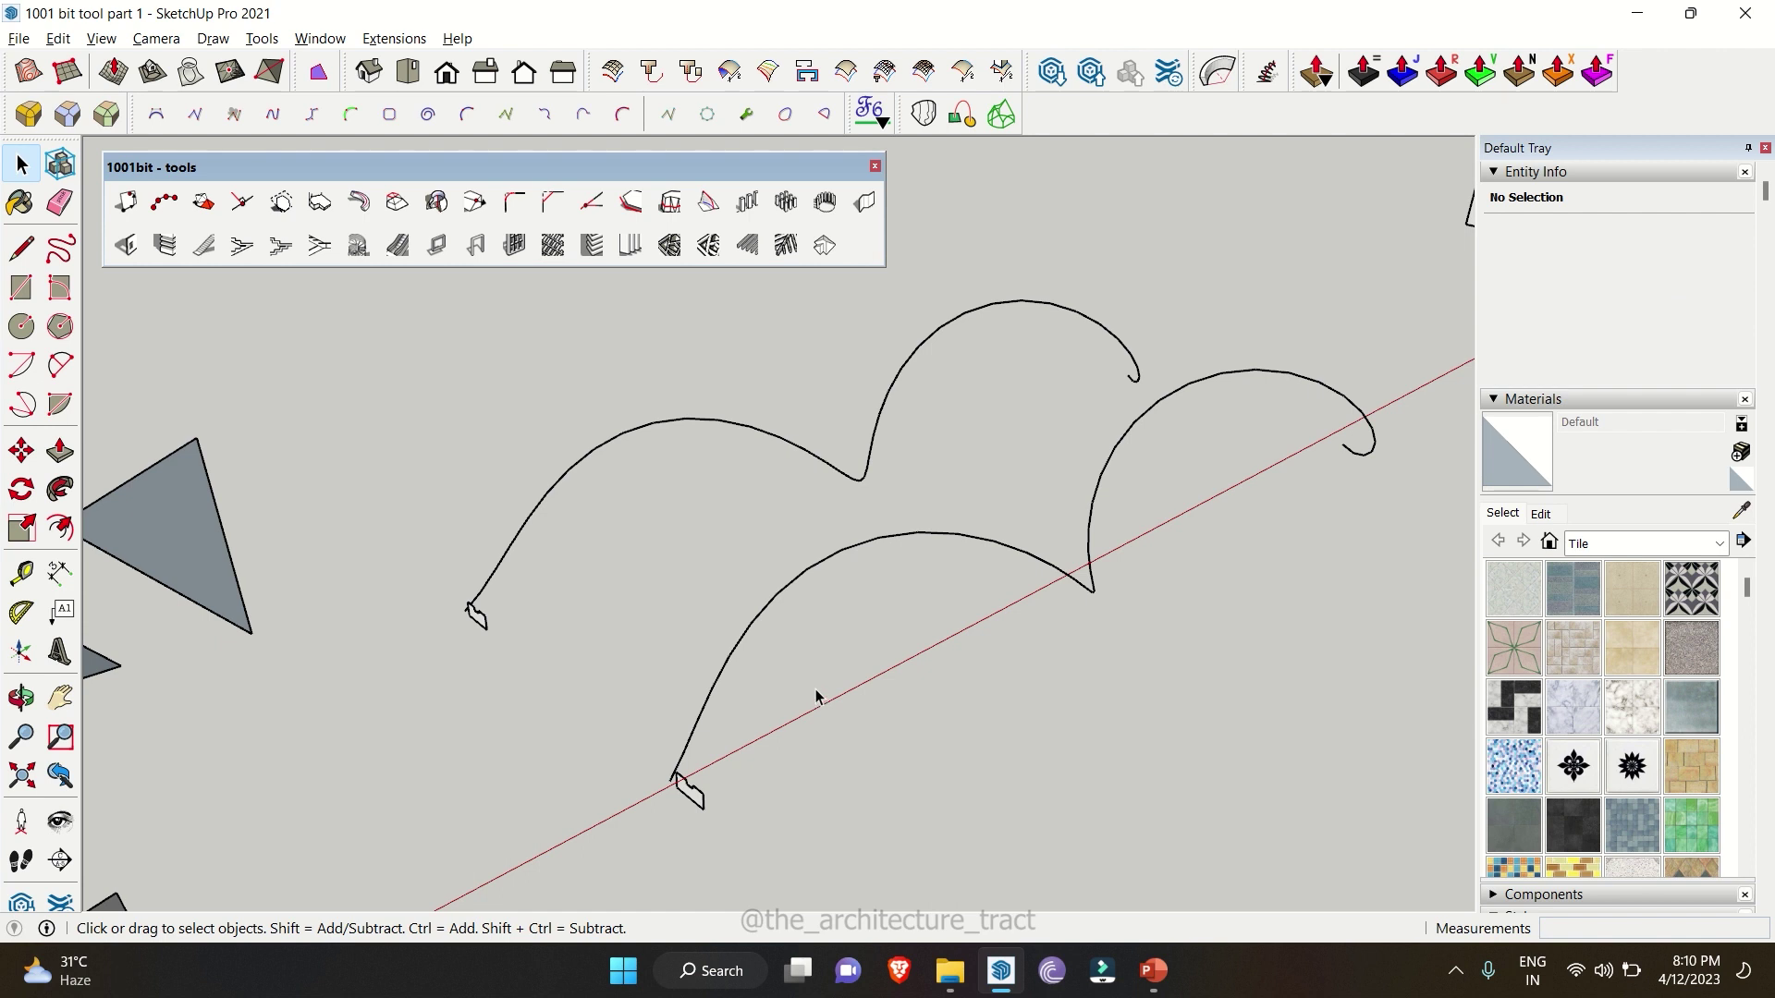
pyautogui.moveTo(700, 603); pyautogui.dragTo(700, 603)
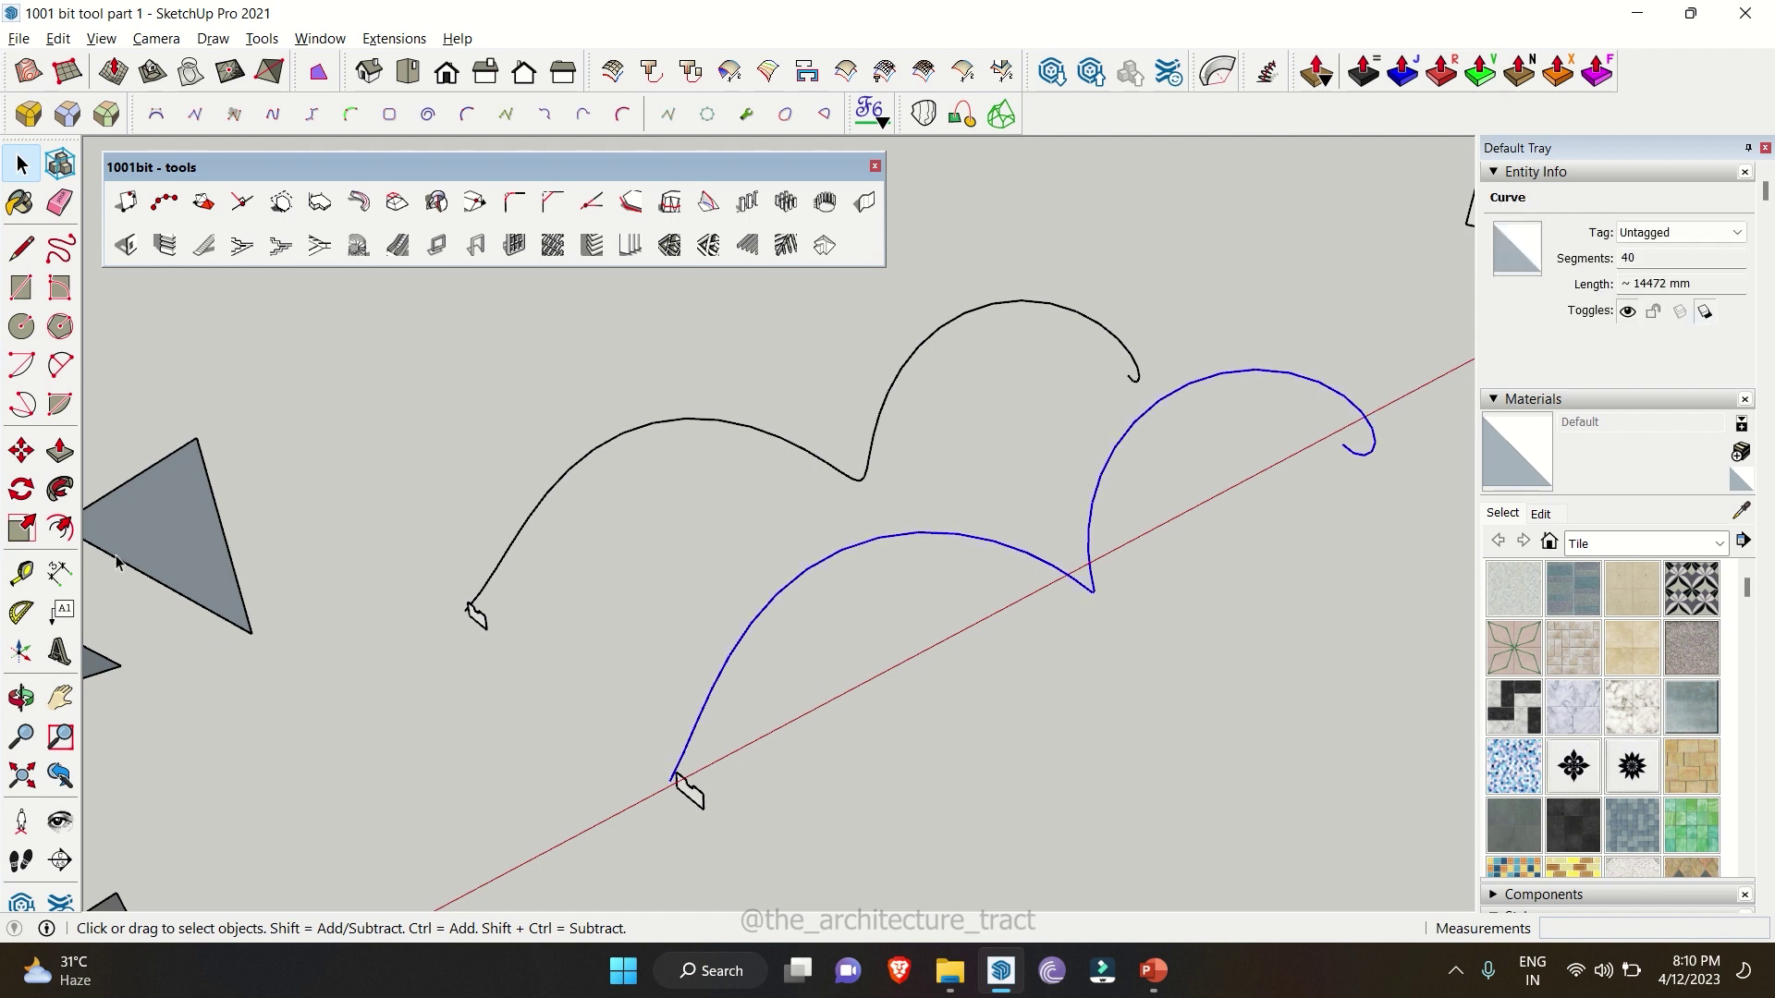
pyautogui.click(59, 489)
pyautogui.scroll(3, 703, 800)
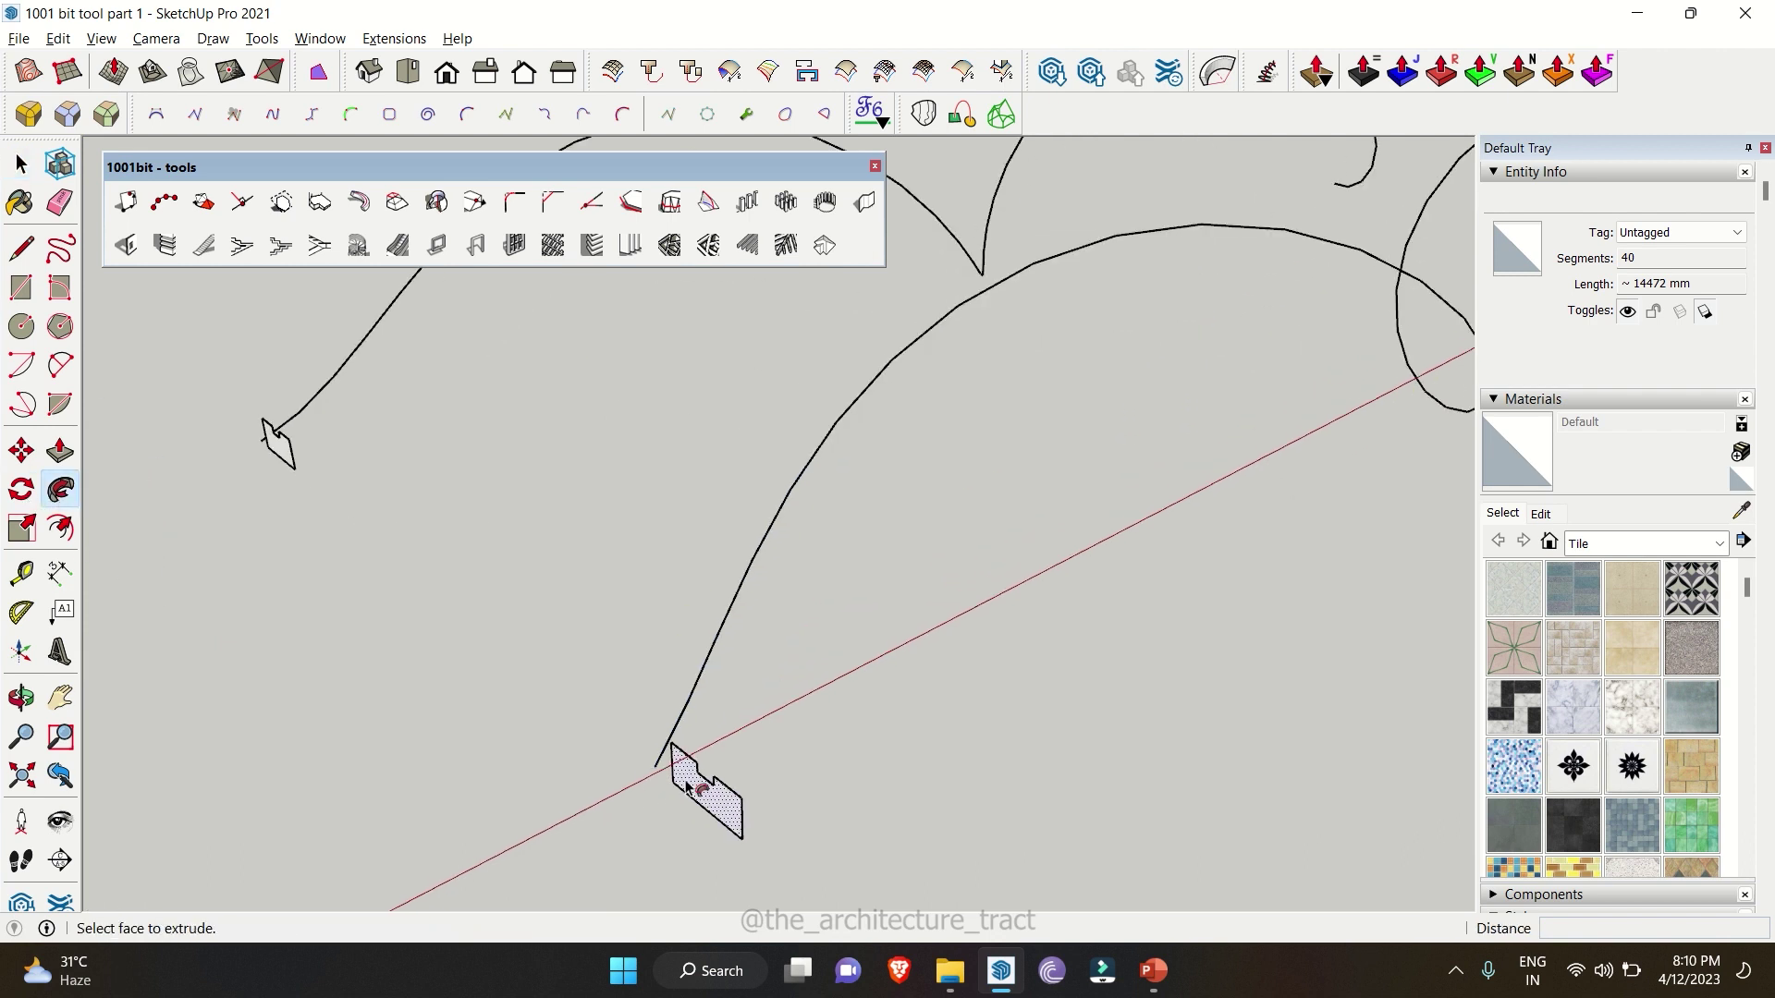
pyautogui.click(688, 787)
# - Examine how the profile extruded with Follow Me runs along the slopes and bends of the front curve
pyautogui.scroll(-5, 689, 788)
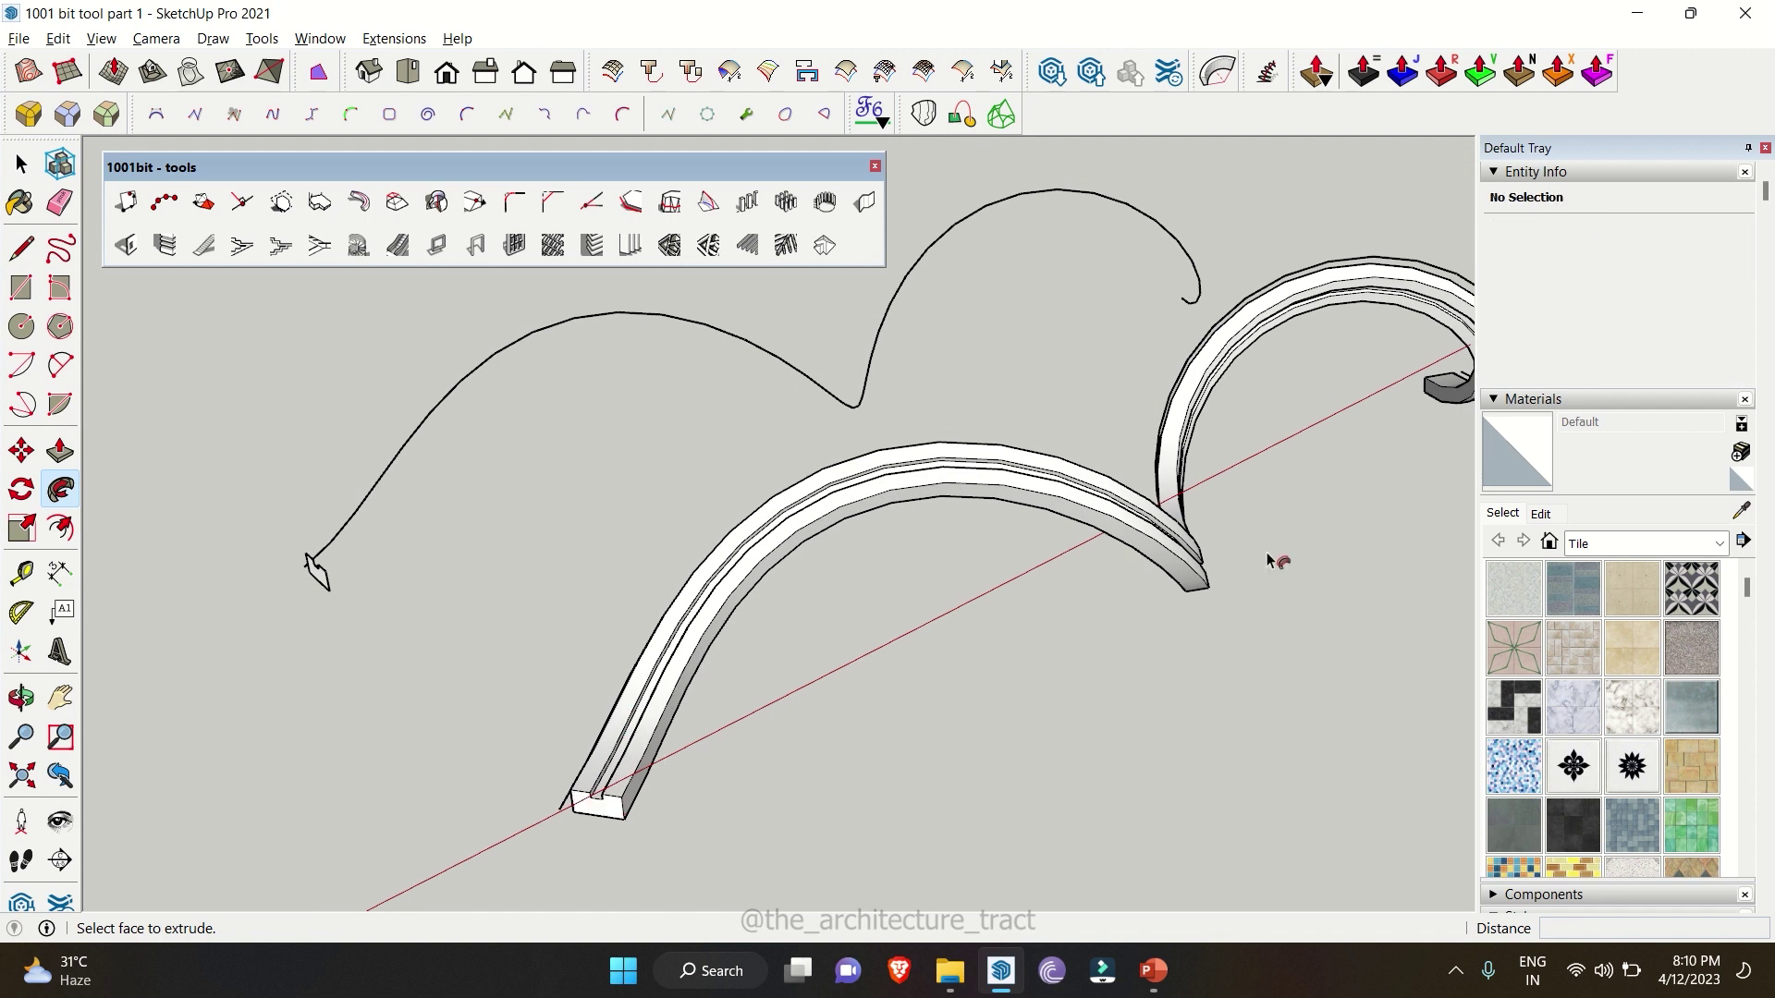
pyautogui.moveTo(808, 562); pyautogui.dragTo(1033, 641, button='middle')
pyautogui.scroll(2, 892, 606)
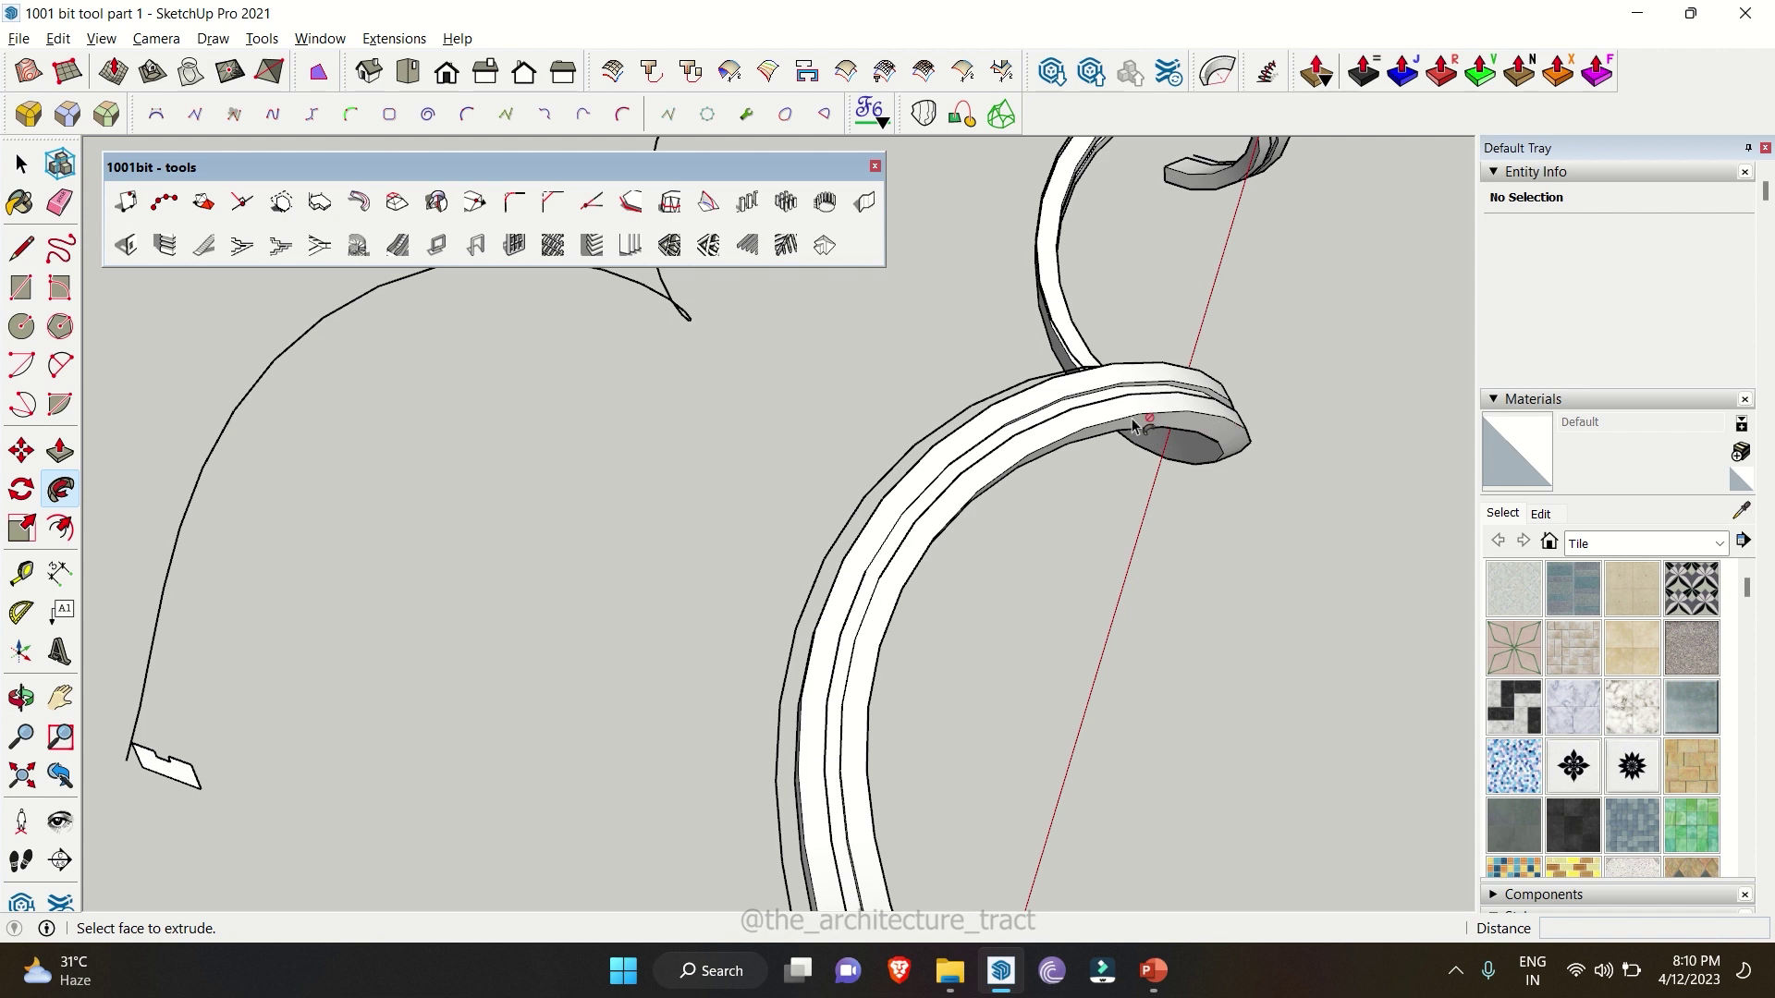
pyautogui.scroll(-3, 1135, 425)
pyautogui.scroll(2, 1135, 424)
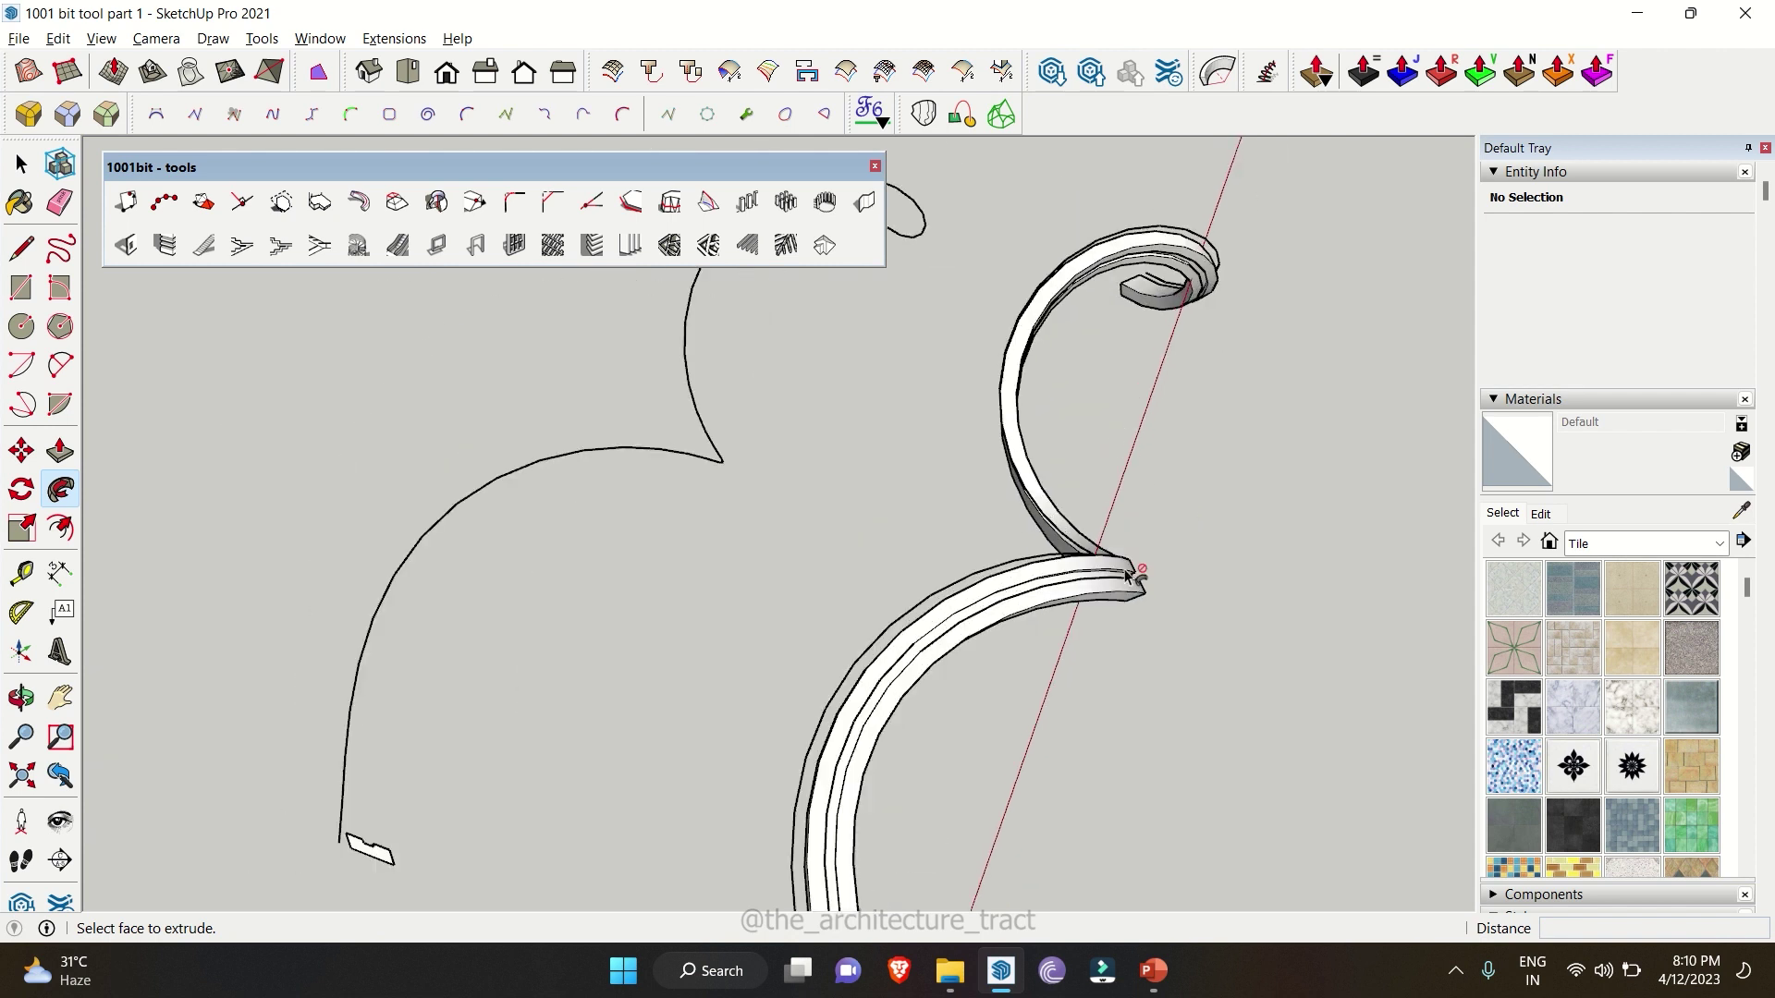
pyautogui.scroll(2, 1004, 599)
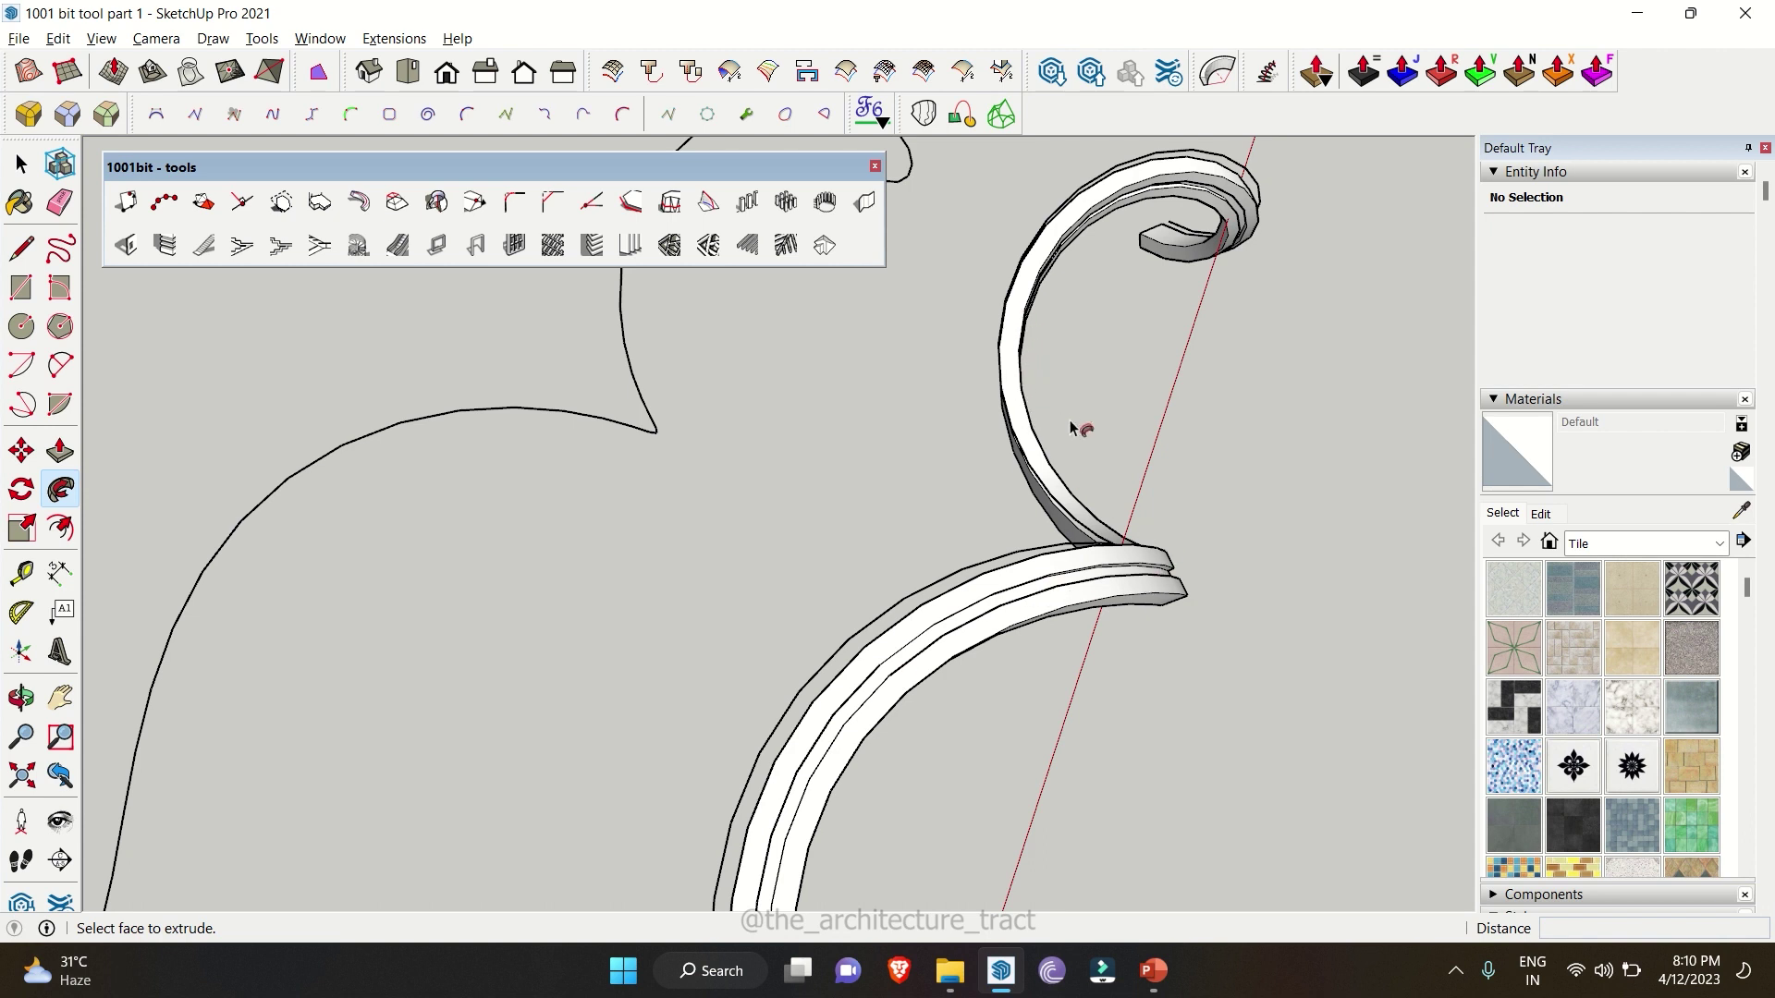
pyautogui.moveTo(1071, 427)
pyautogui.mouseDown(button='middle')
pyautogui.moveTo(1172, 559)
pyautogui.moveTo(847, 634)
pyautogui.moveTo(695, 578)
pyautogui.mouseUp(button='middle')
# - Select the rear curve and start the 1001bit path extrusion without twisting, picking the notched face at its end as the profile
pyautogui.press('space')
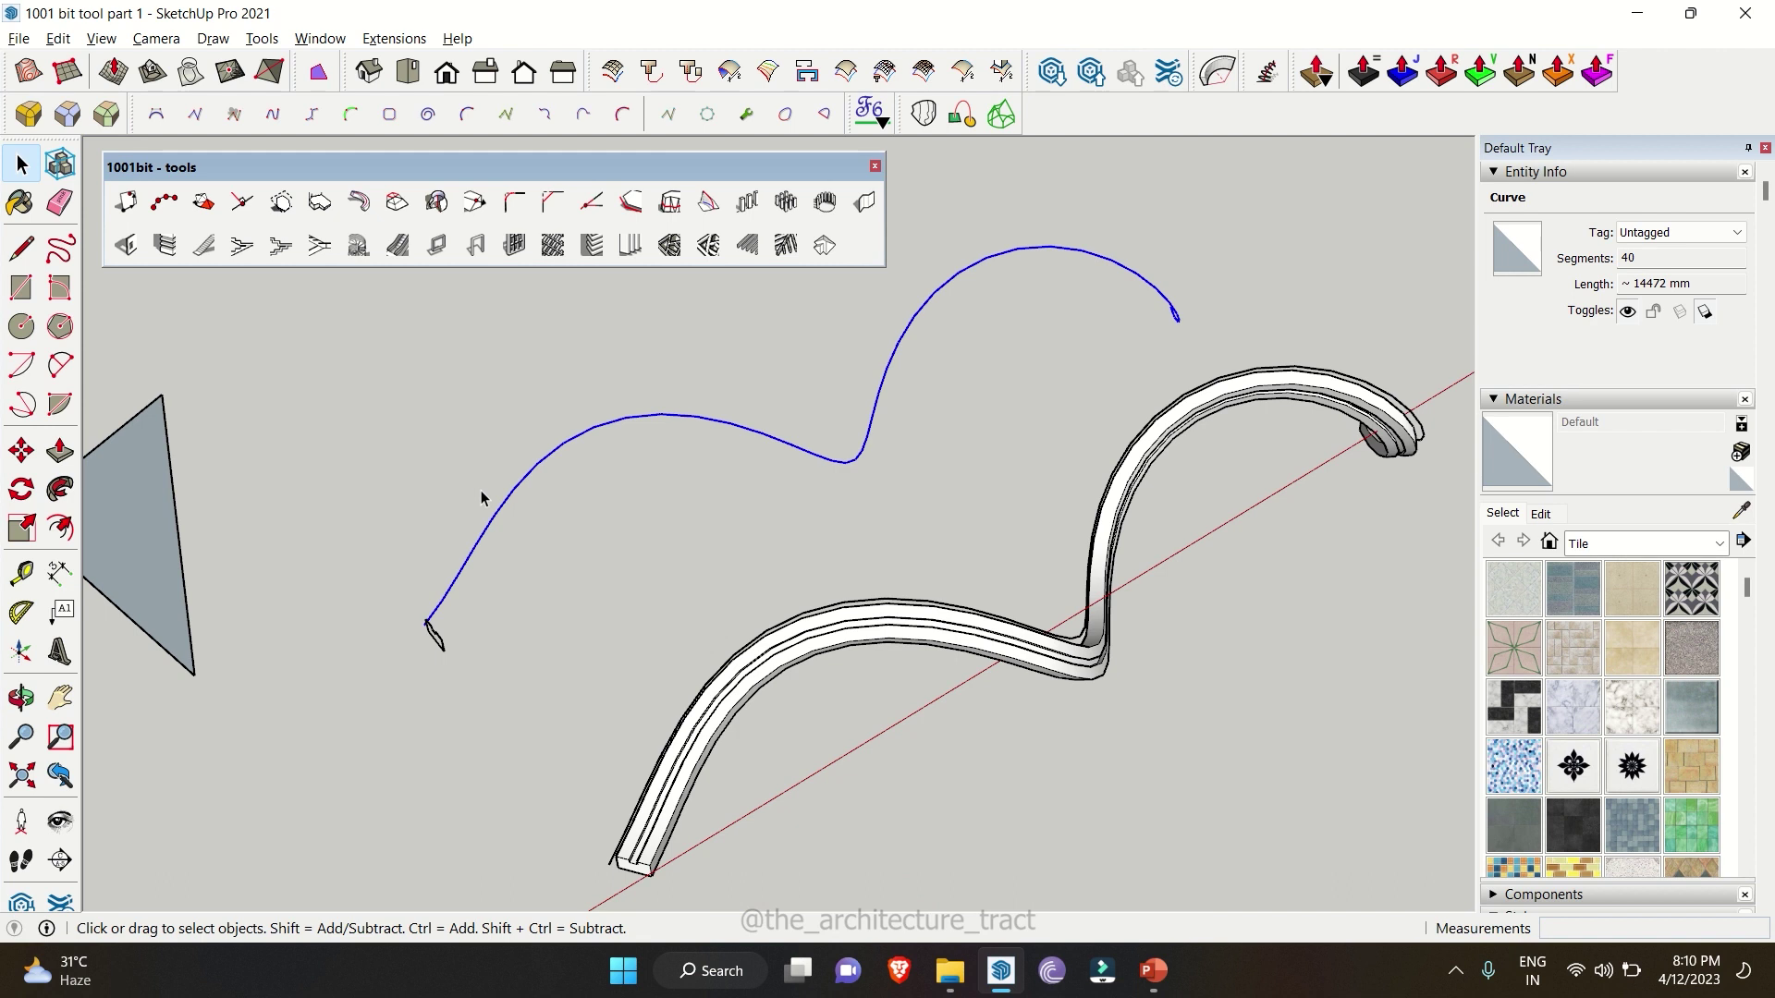
pyautogui.scroll(3, 481, 499)
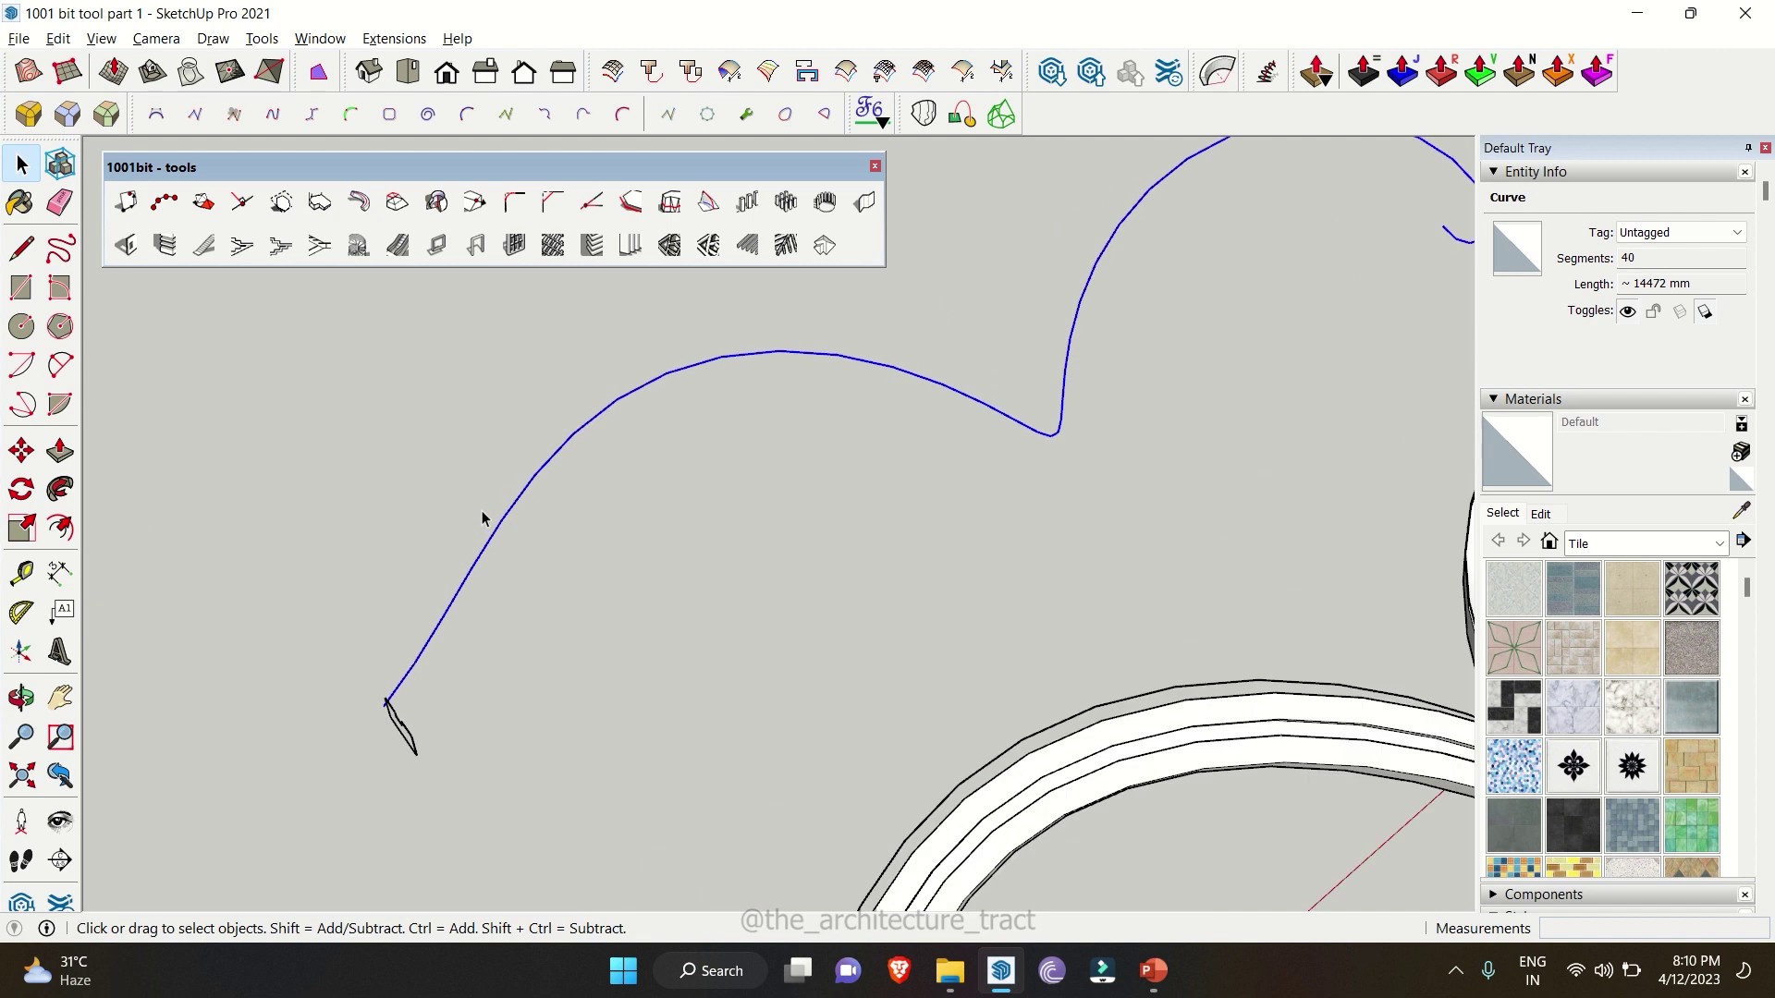
pyautogui.click(359, 209)
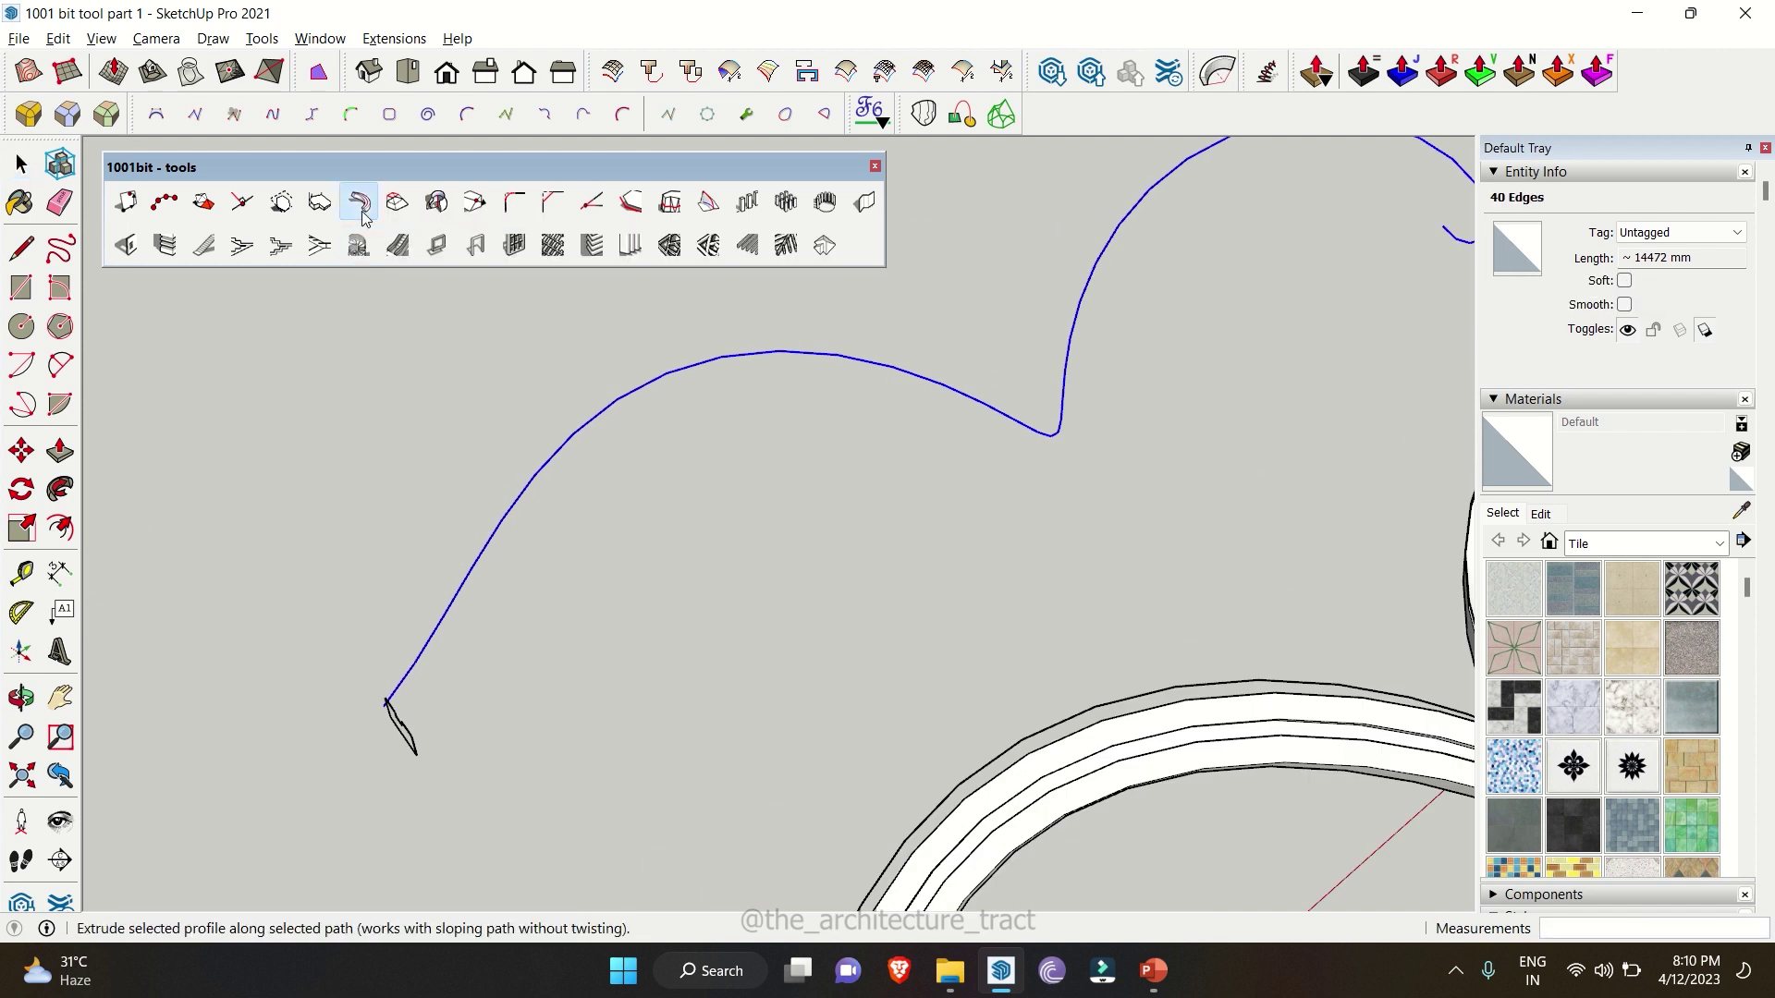
pyautogui.moveTo(434, 702); pyautogui.dragTo(495, 725, button='middle')
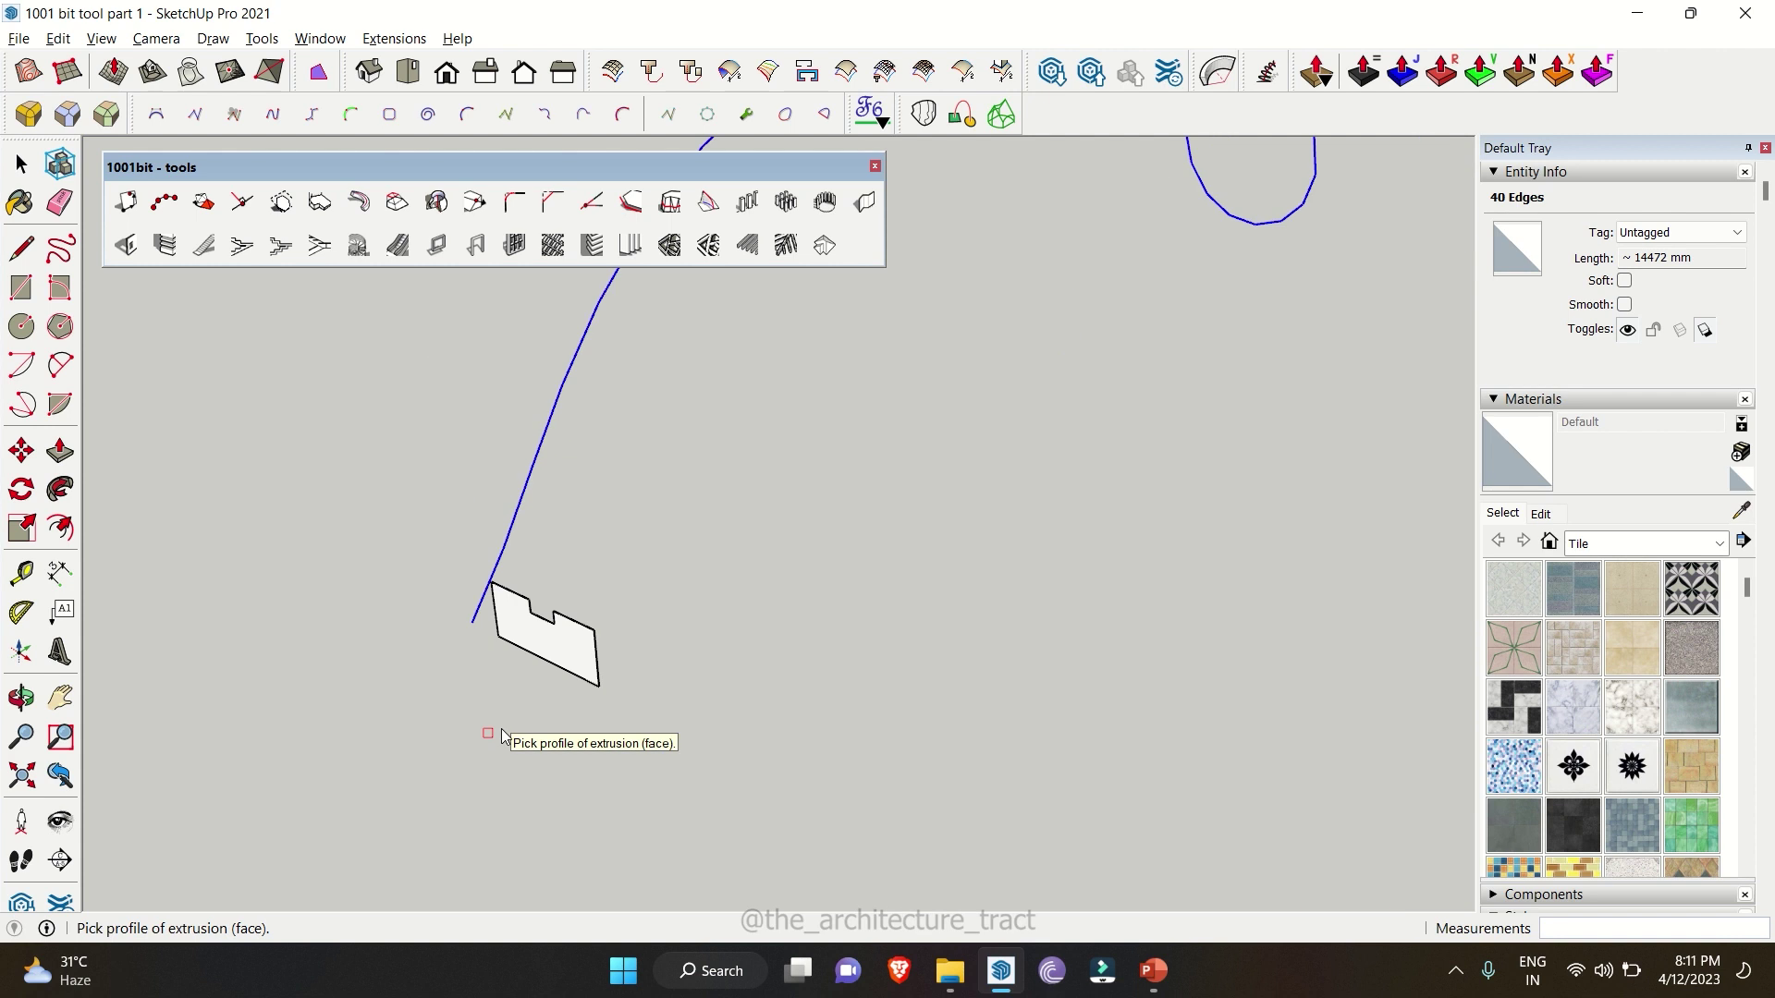
pyautogui.click(541, 649)
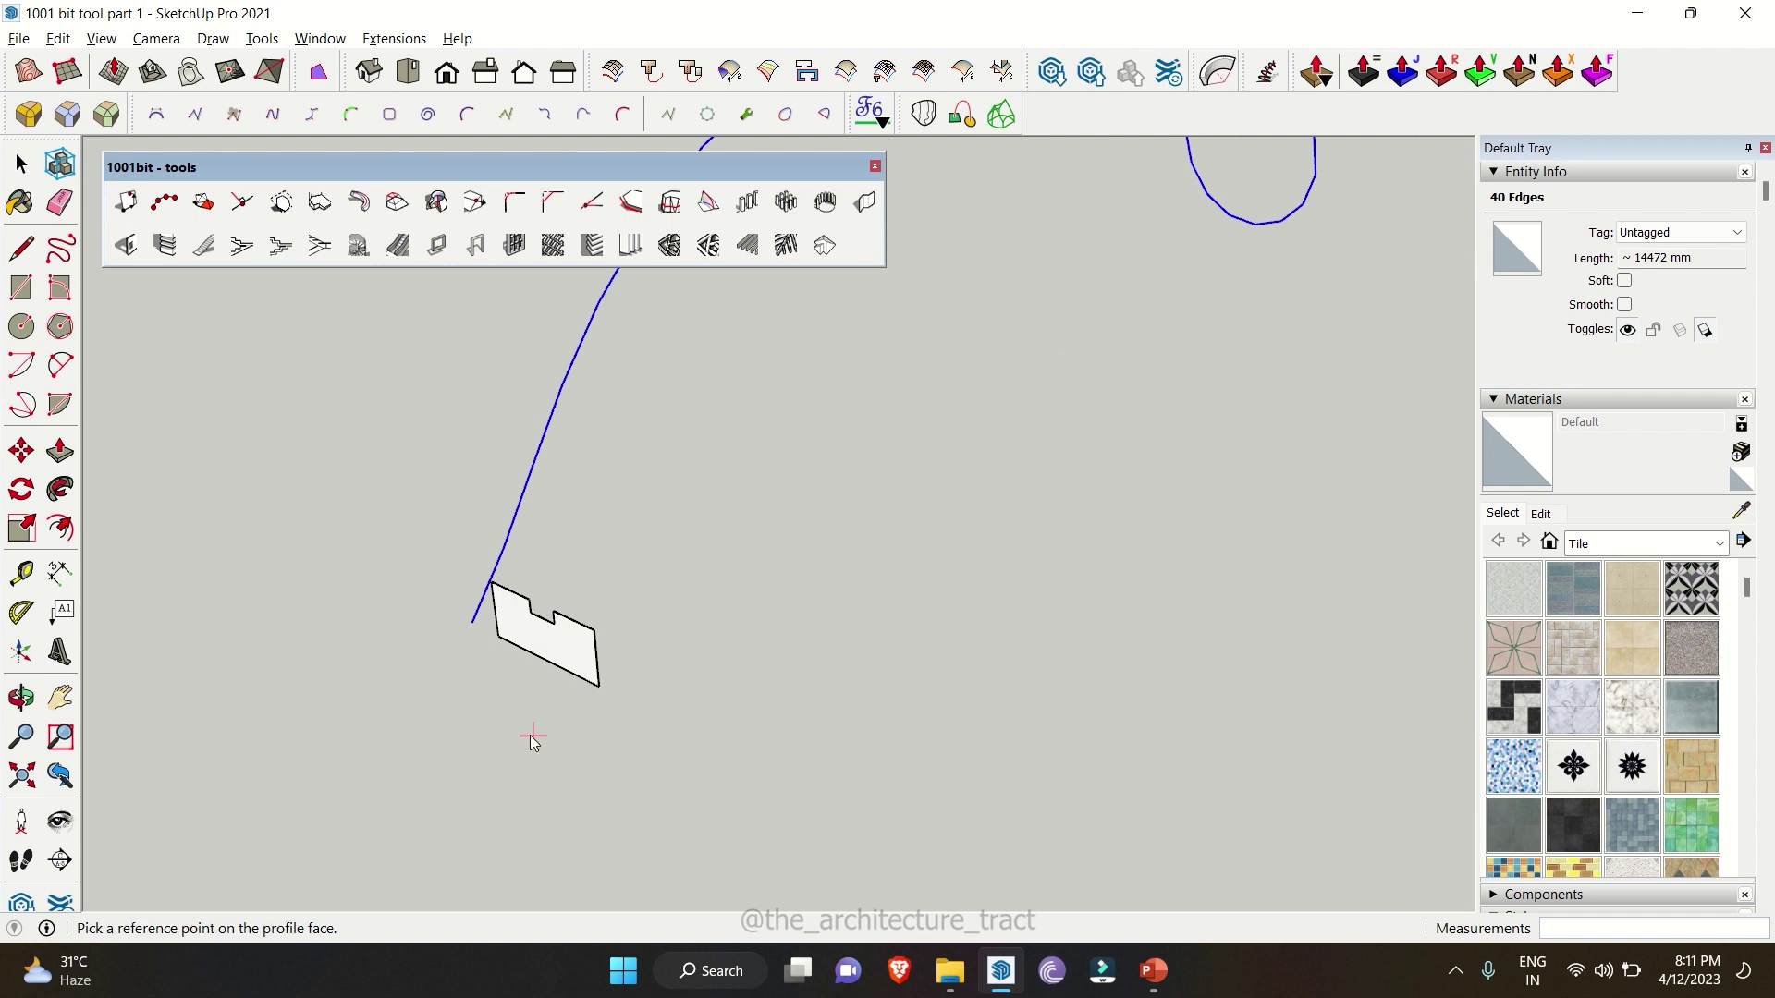
# - Extrude the profile along the rear curve, using the profile's lower corner as reference point and the curve's end vertex beside it as start point
pyautogui.moveTo(515, 693); pyautogui.dragTo(514, 665, button='middle')
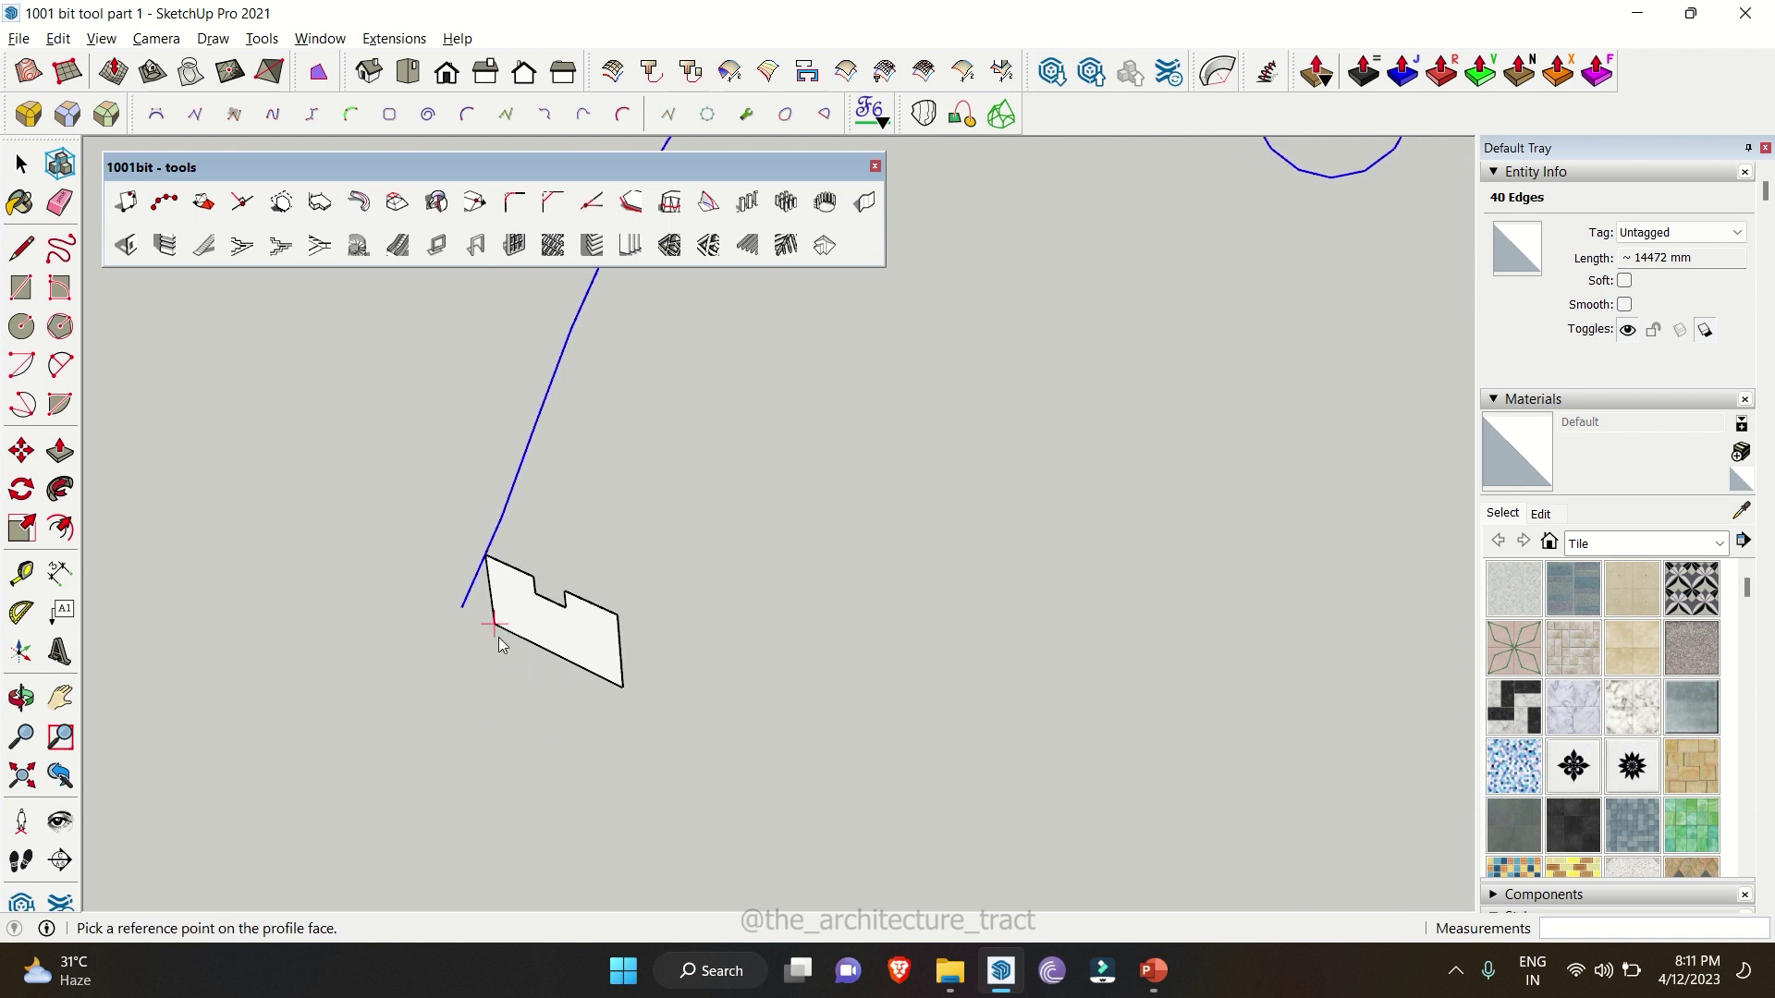
pyautogui.click(496, 627)
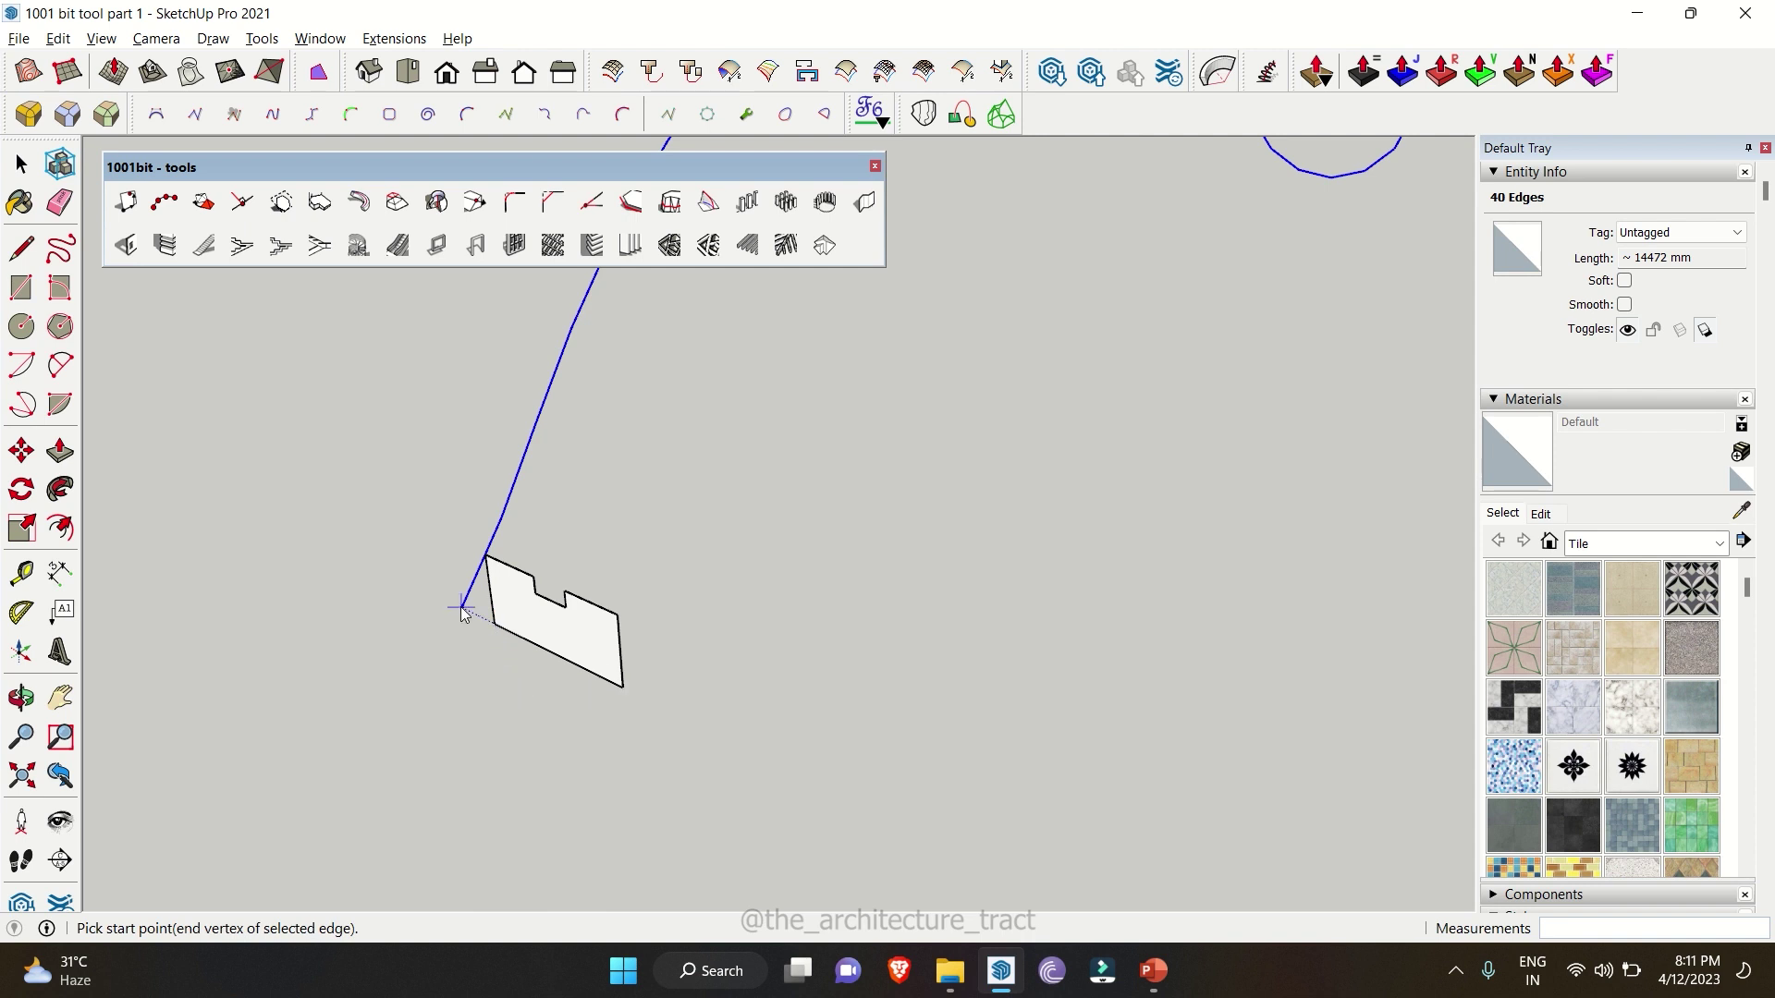
pyautogui.click(462, 612)
pyautogui.scroll(-4, 466, 747)
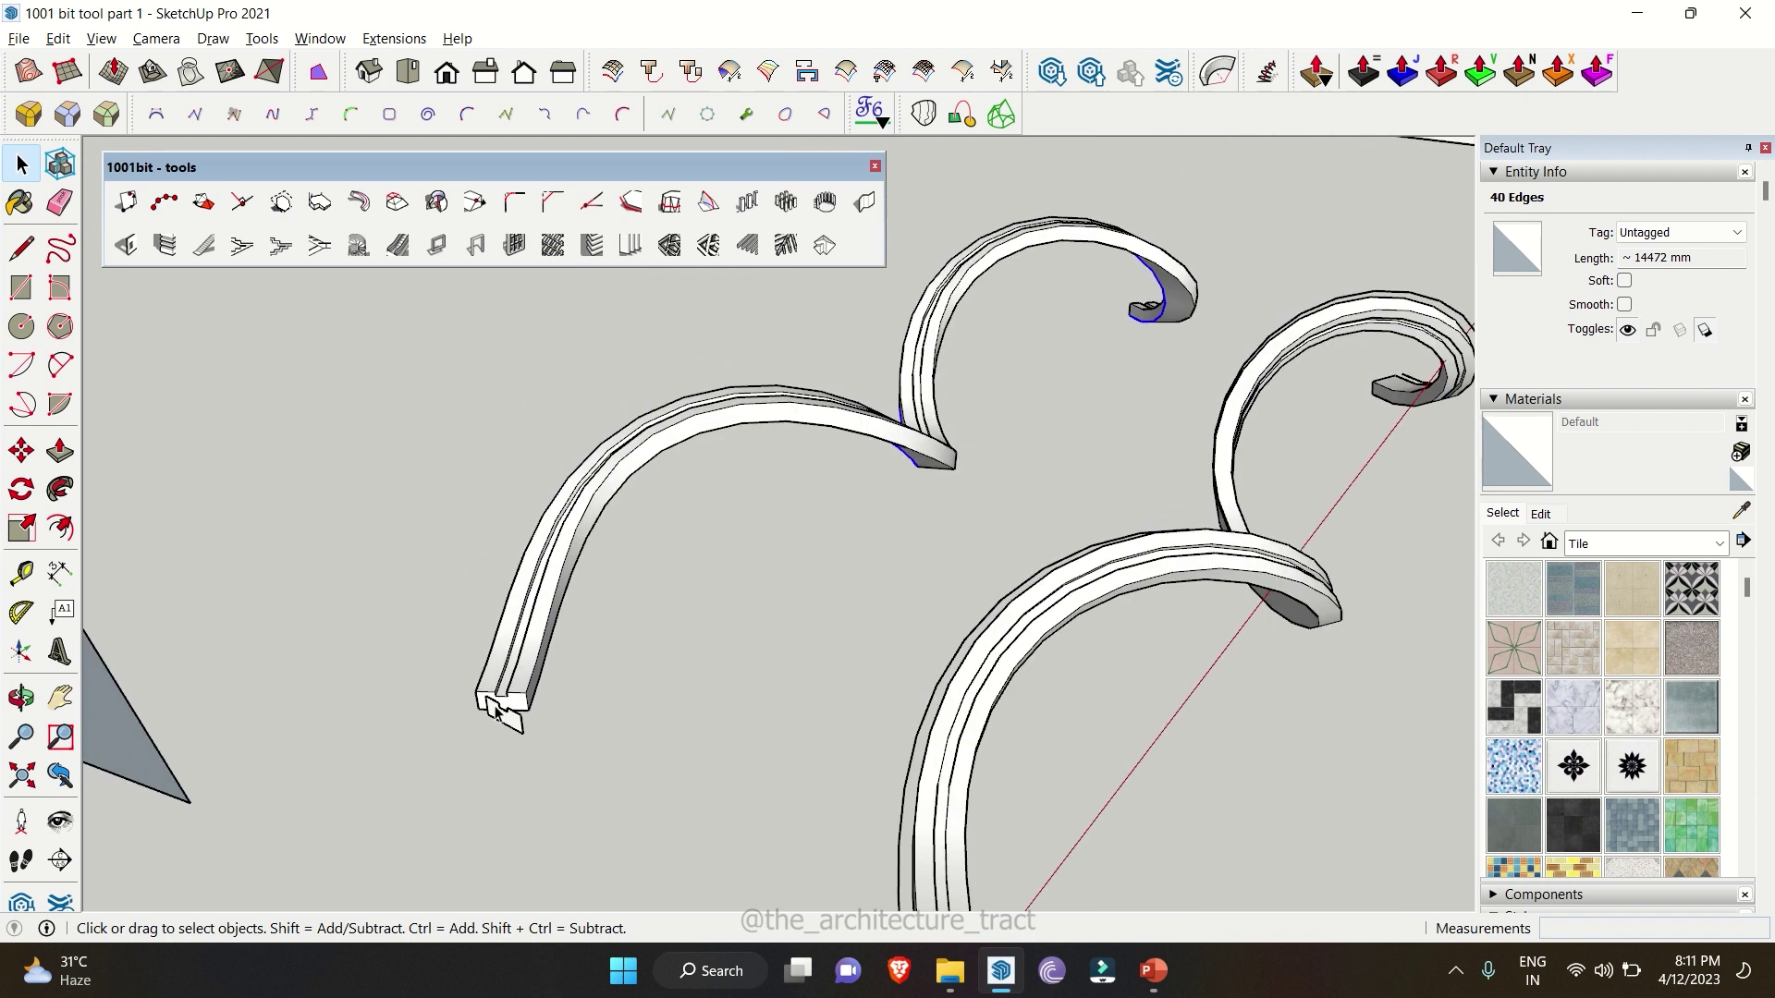
pyautogui.moveTo(496, 712); pyautogui.dragTo(626, 736, button='middle')
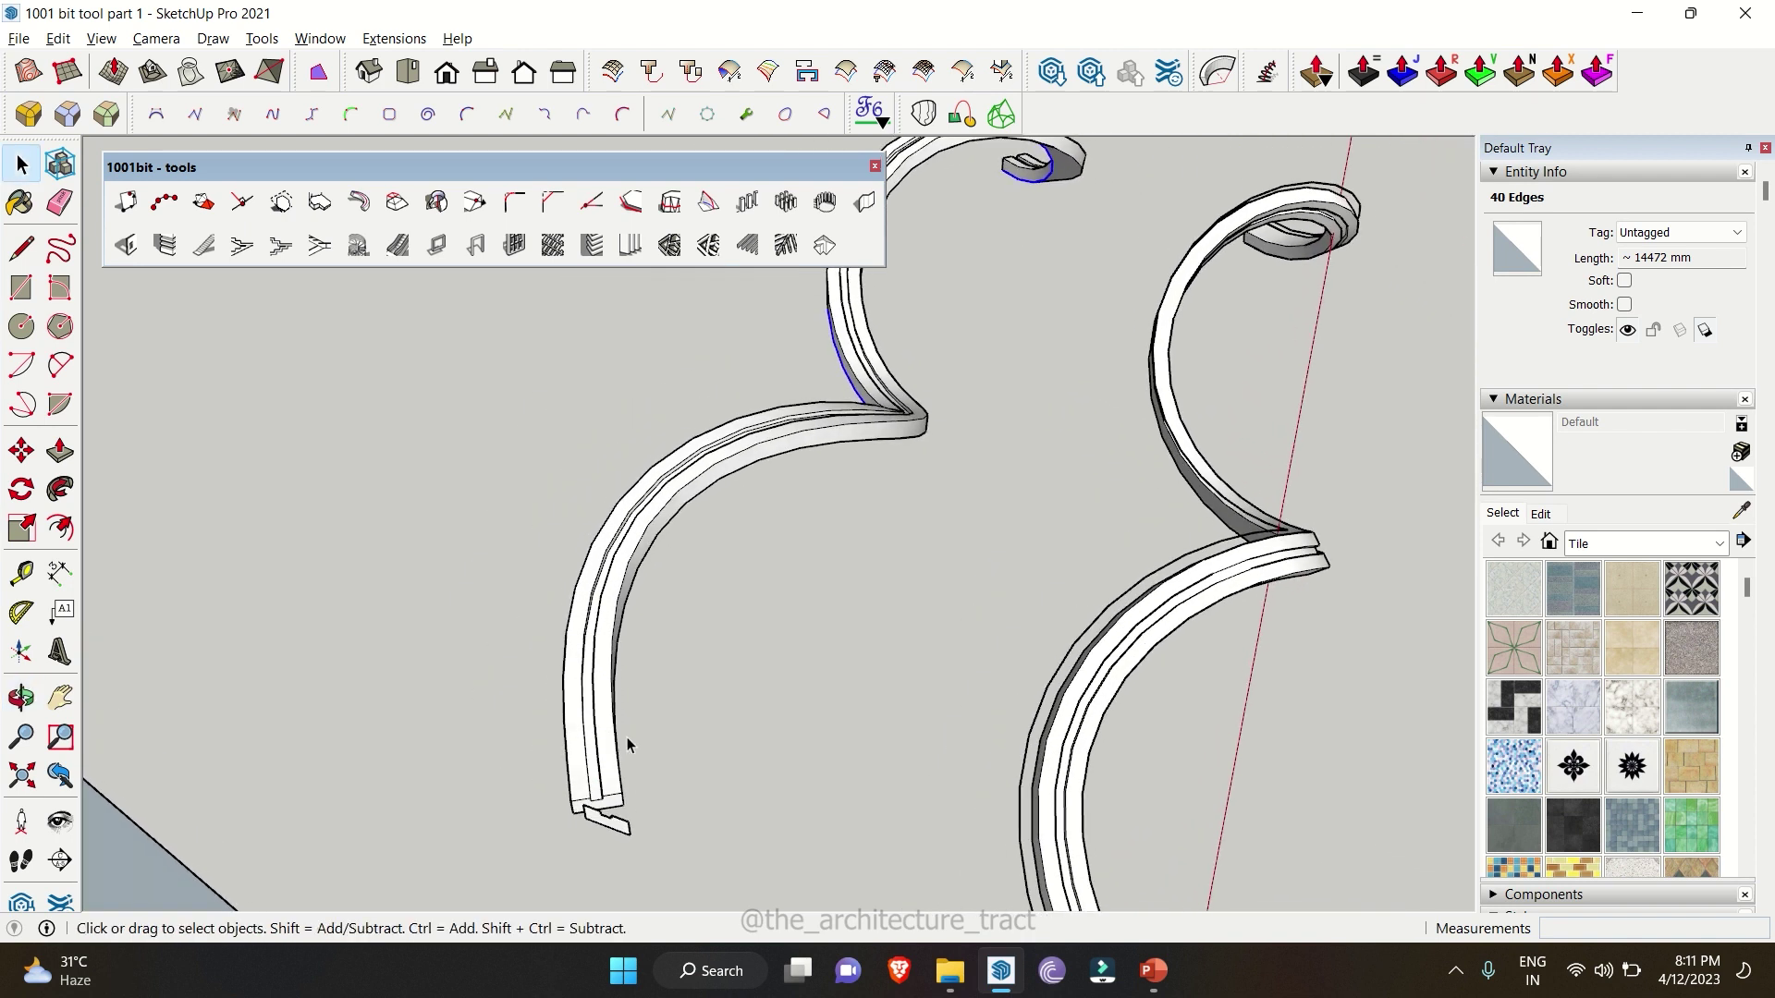
# - Move the group extruded along the rear curve next to the Follow Me extrusion for comparison and clear the selection
pyautogui.click(610, 627)
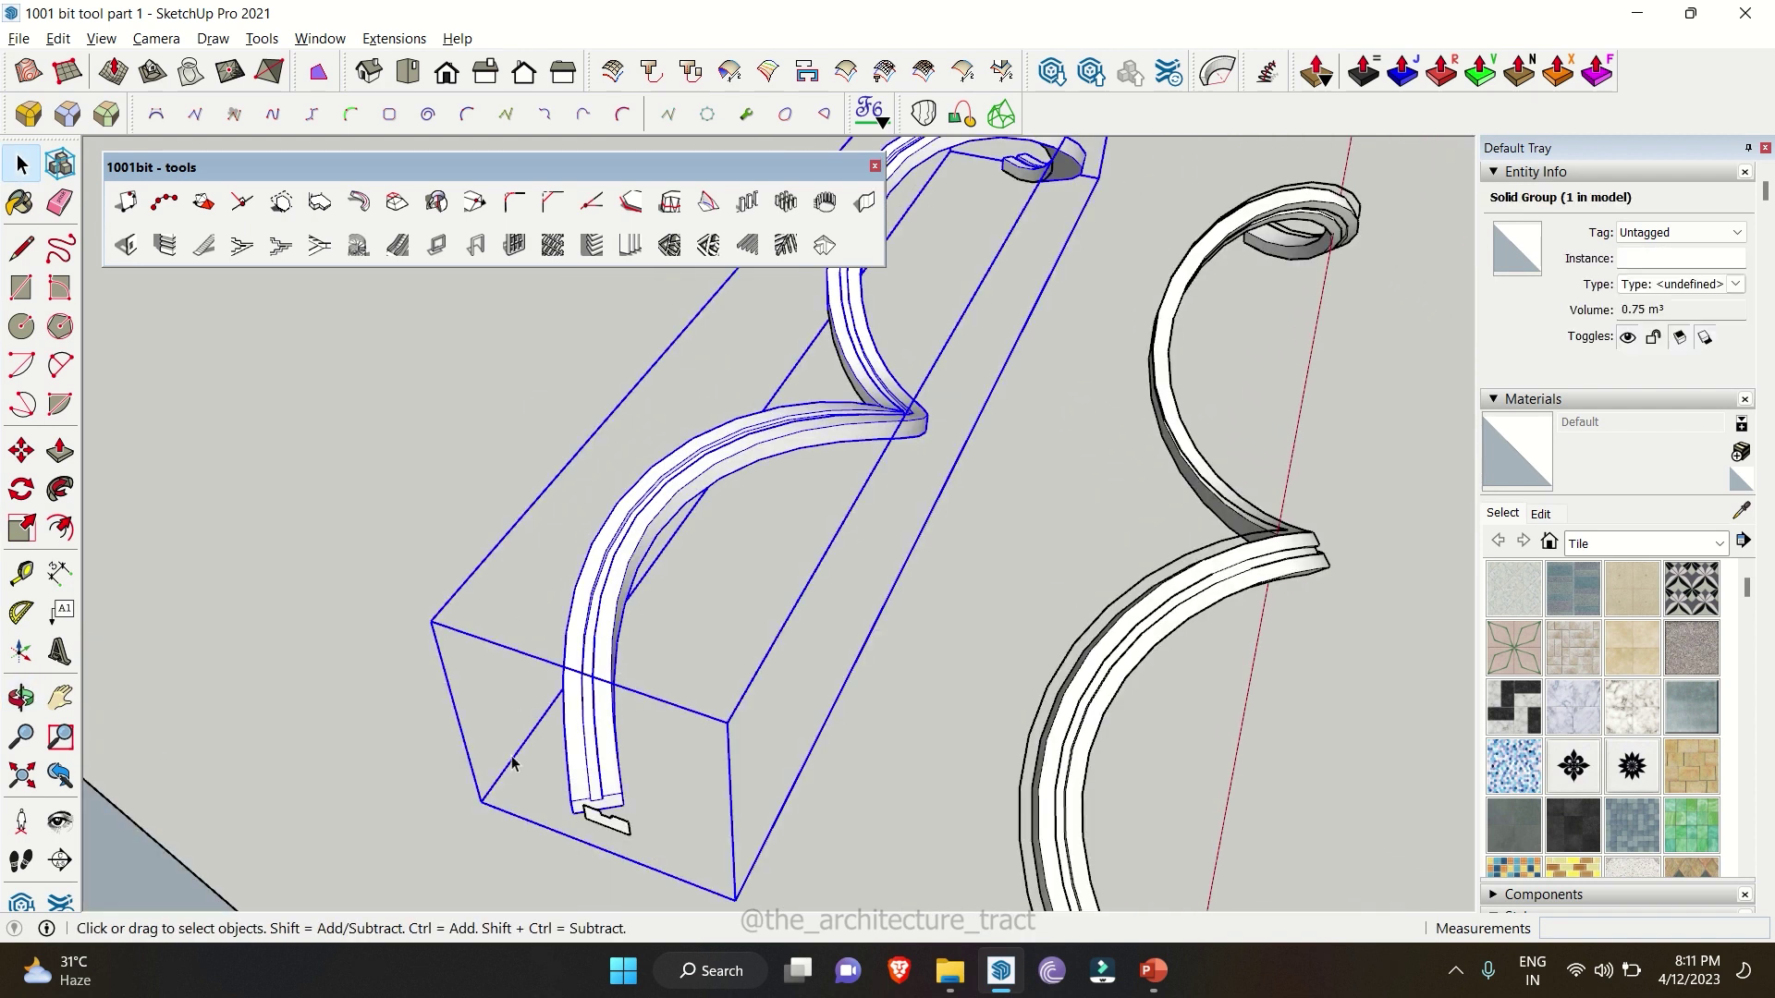
pyautogui.press('m')
pyautogui.click(610, 823)
pyautogui.scroll(-4, 638, 834)
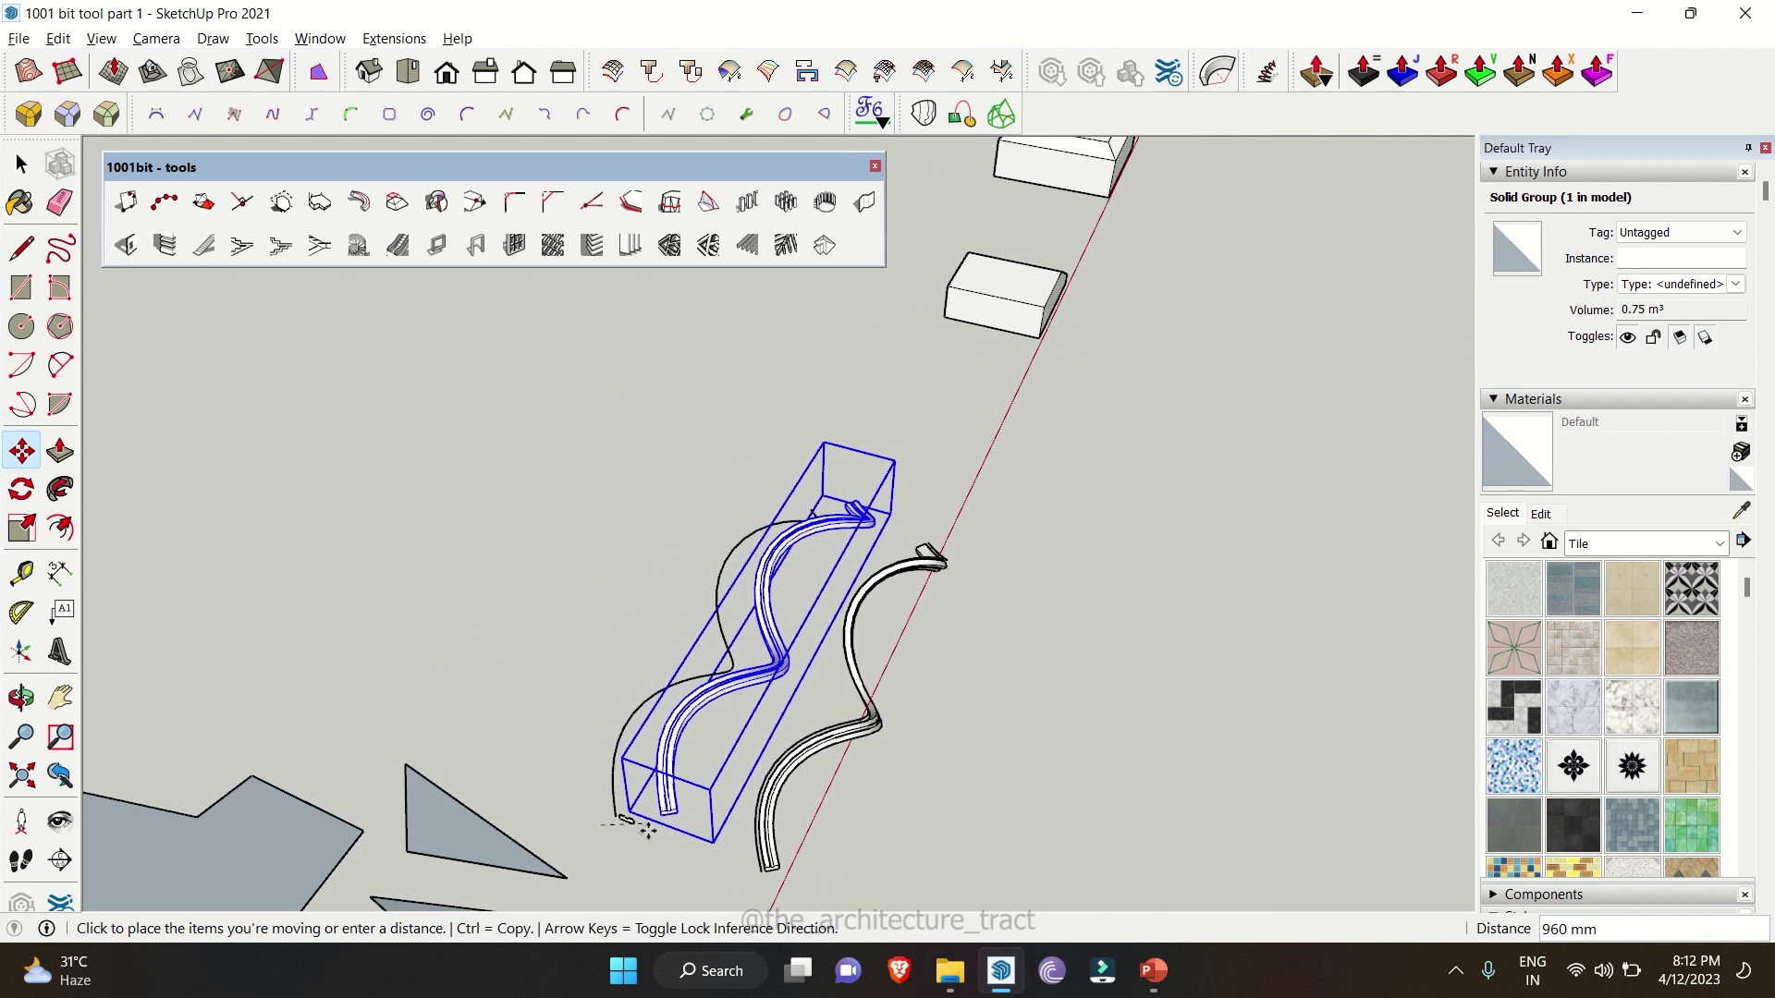
pyautogui.scroll(-1, 647, 830)
pyautogui.click(725, 851)
pyautogui.press('space')
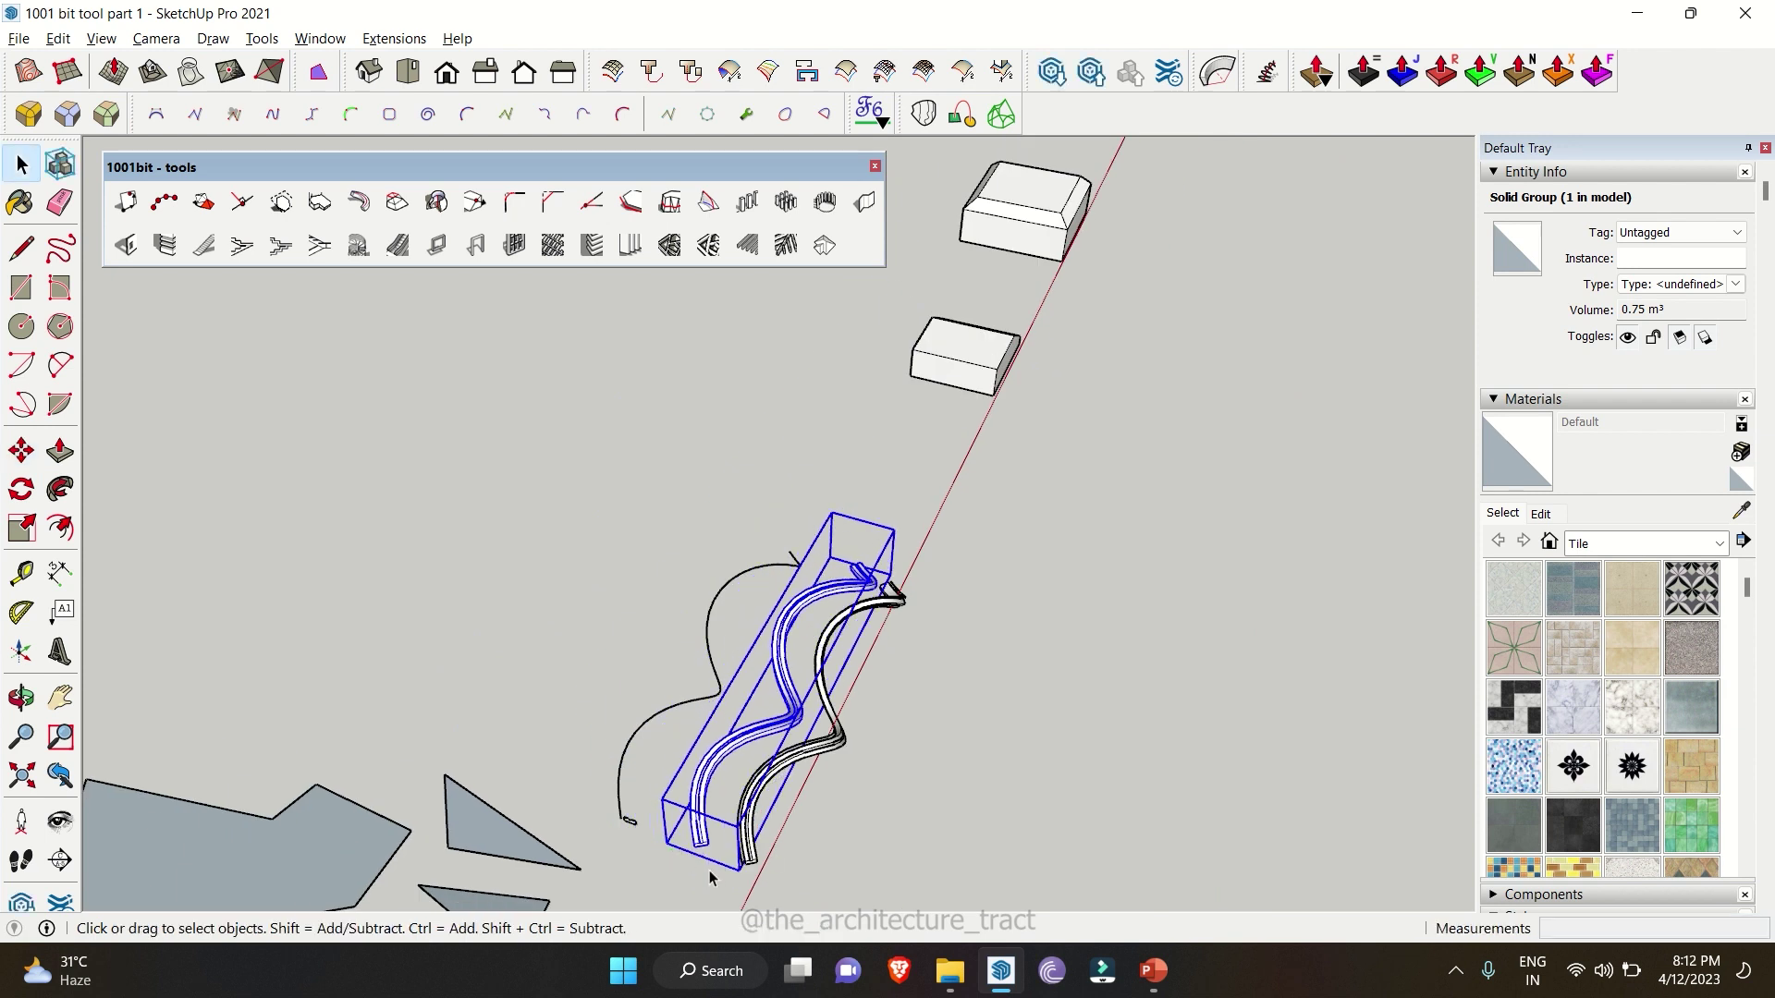
pyautogui.click(712, 876)
# - Try to push/pull the sloped face of the chamfered box outward by about 322 mm
pyautogui.moveTo(712, 876); pyautogui.dragTo(726, 750, button='middle')
pyautogui.scroll(6, 860, 724)
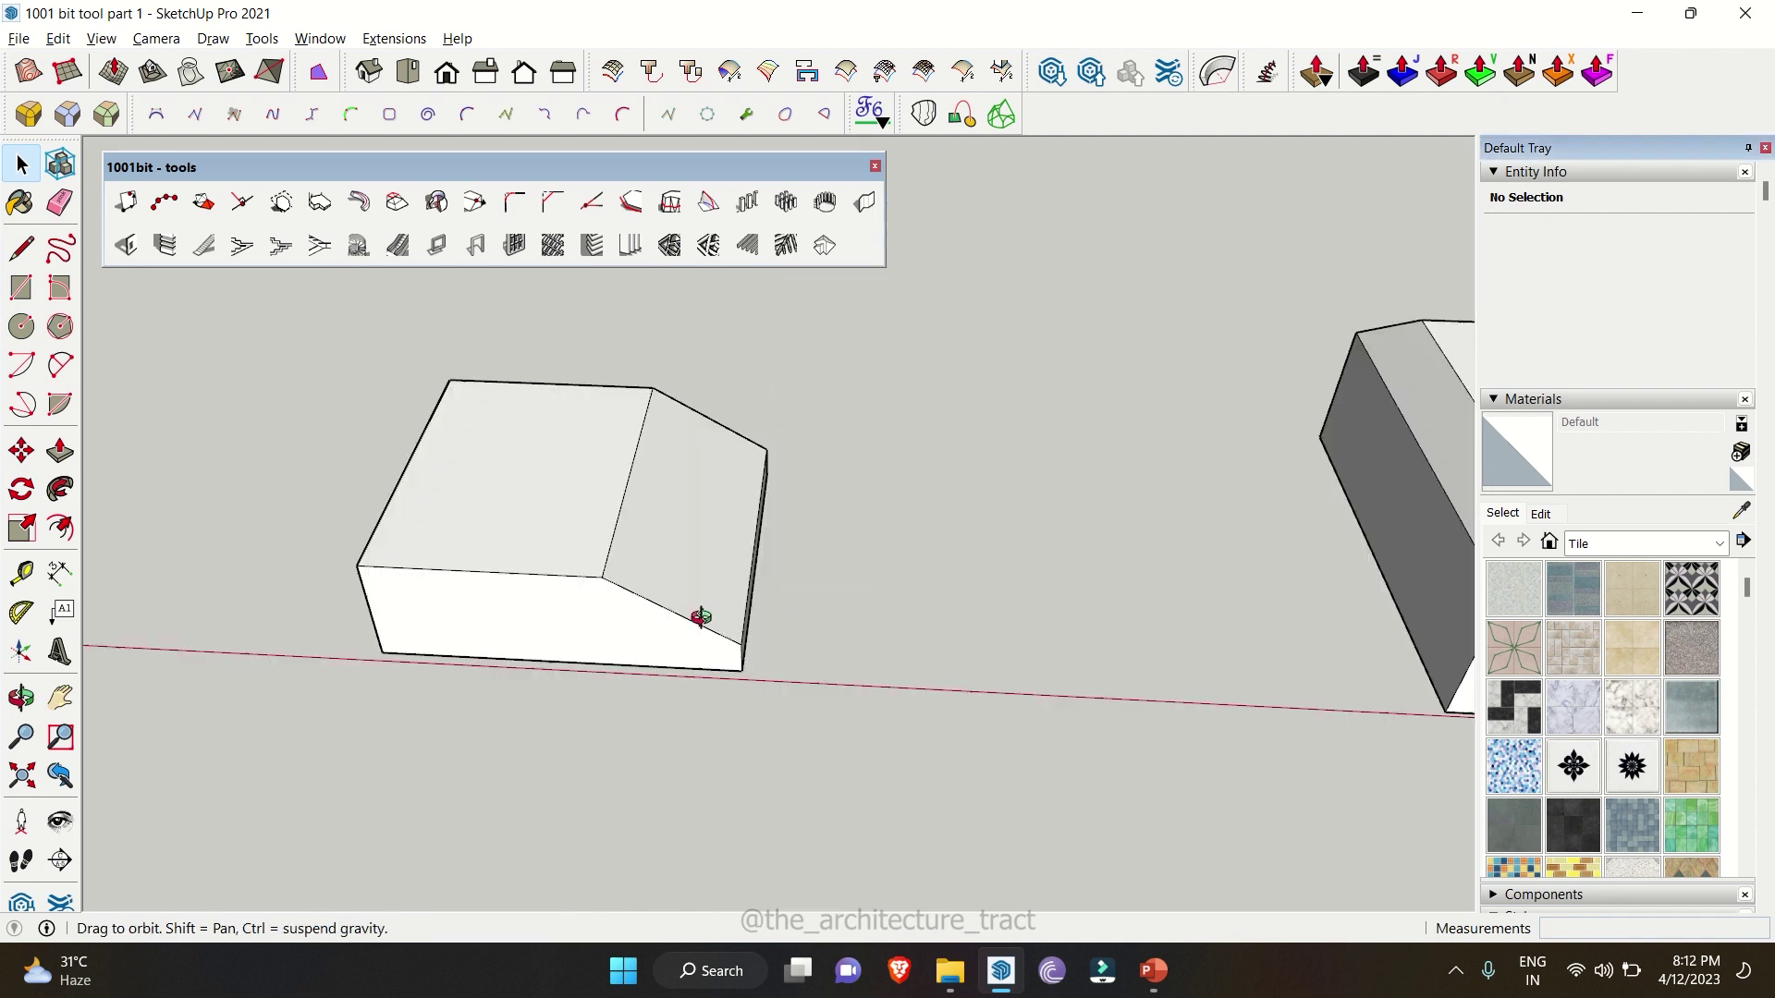
pyautogui.moveTo(702, 614); pyautogui.dragTo(606, 487, button='middle')
pyautogui.scroll(3, 602, 483)
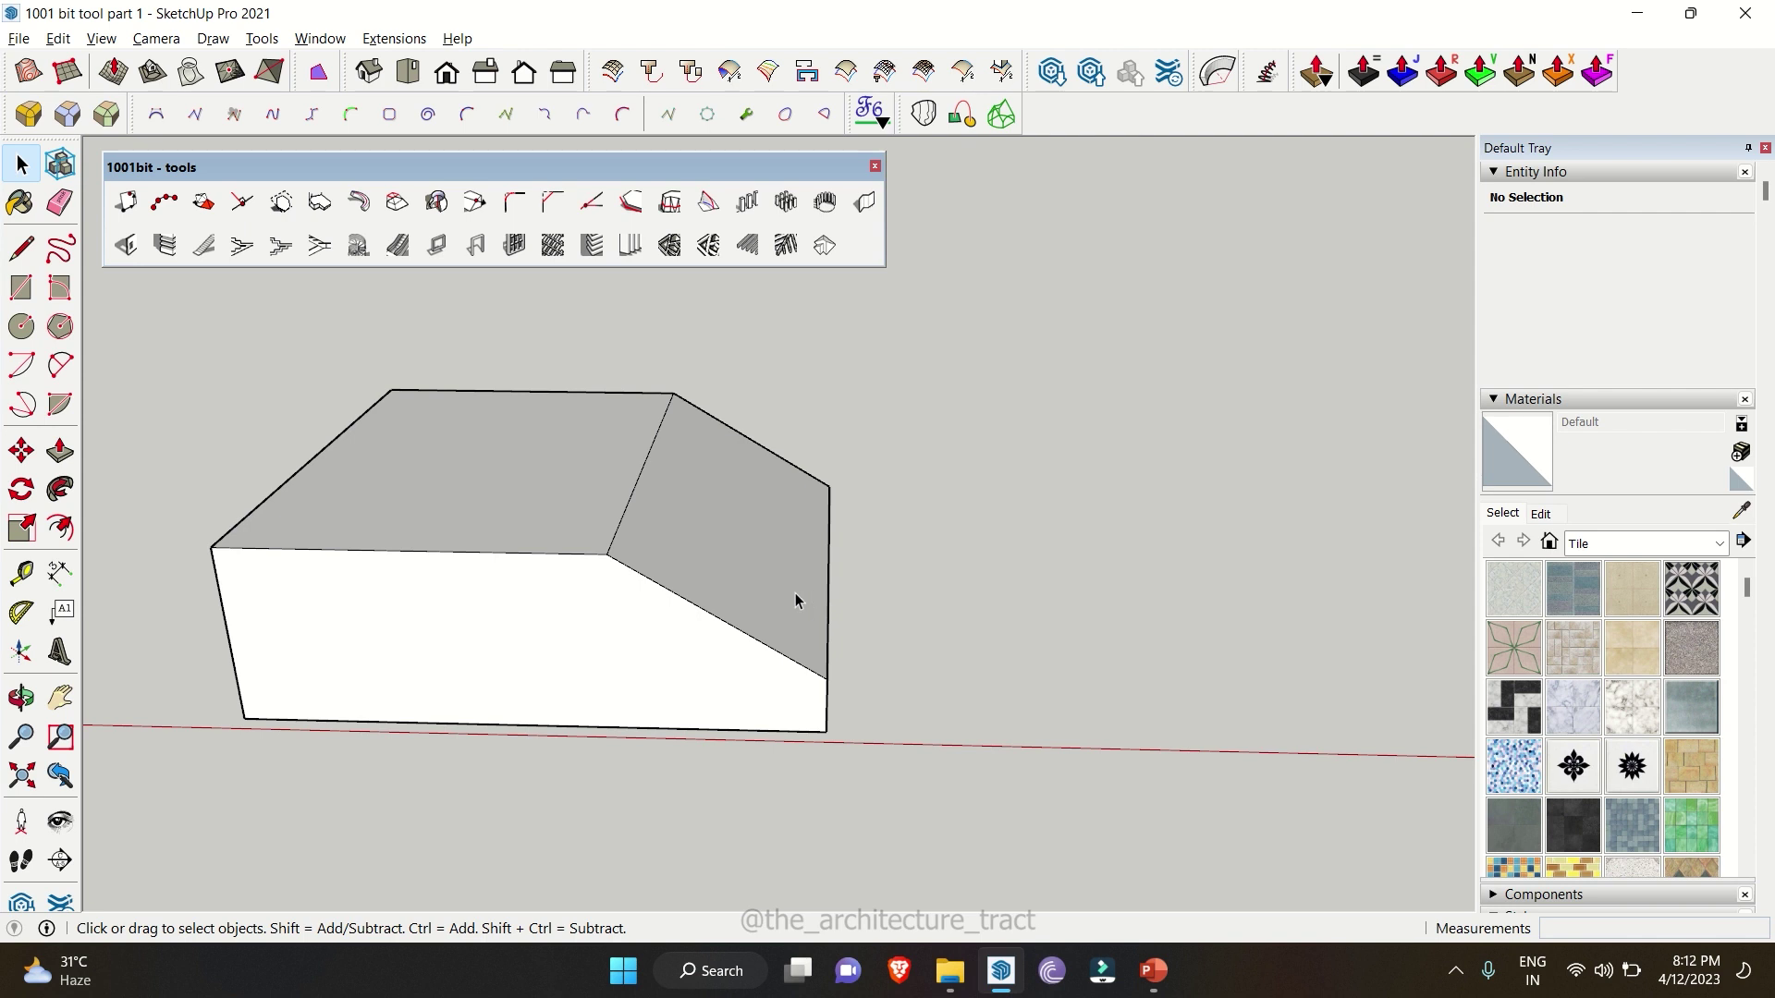
pyautogui.scroll(-3, 767, 596)
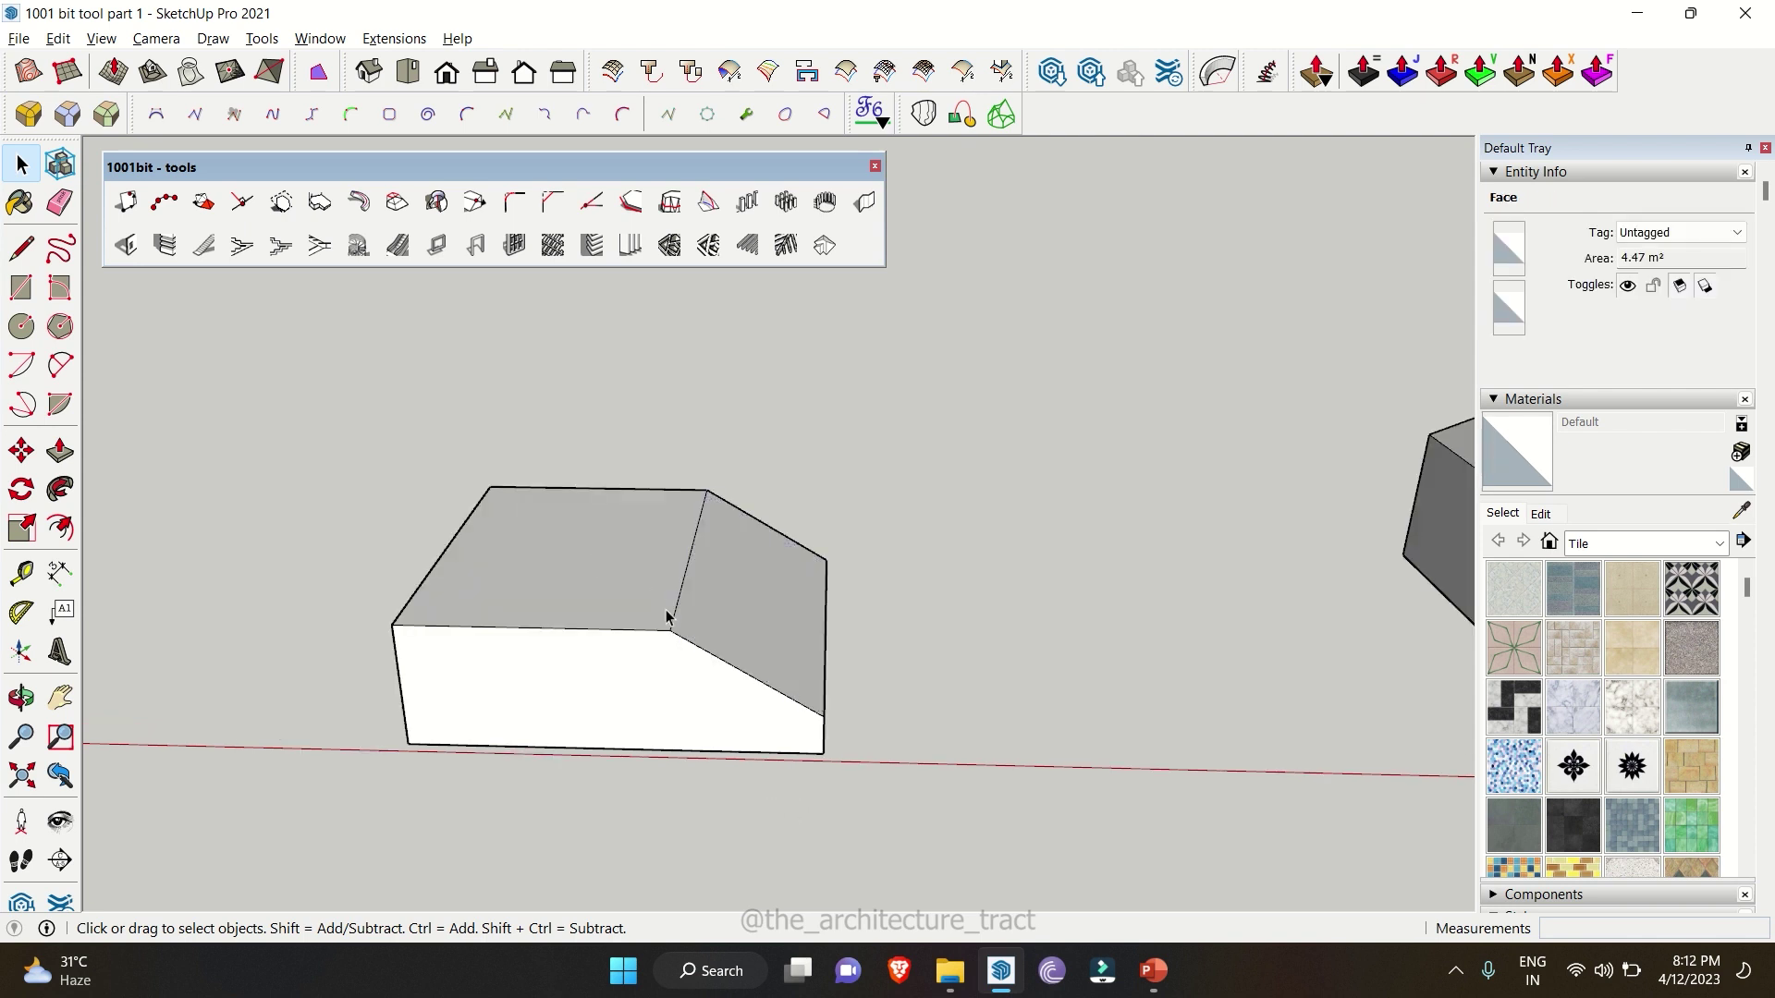
pyautogui.scroll(3, 674, 615)
pyautogui.click(729, 584)
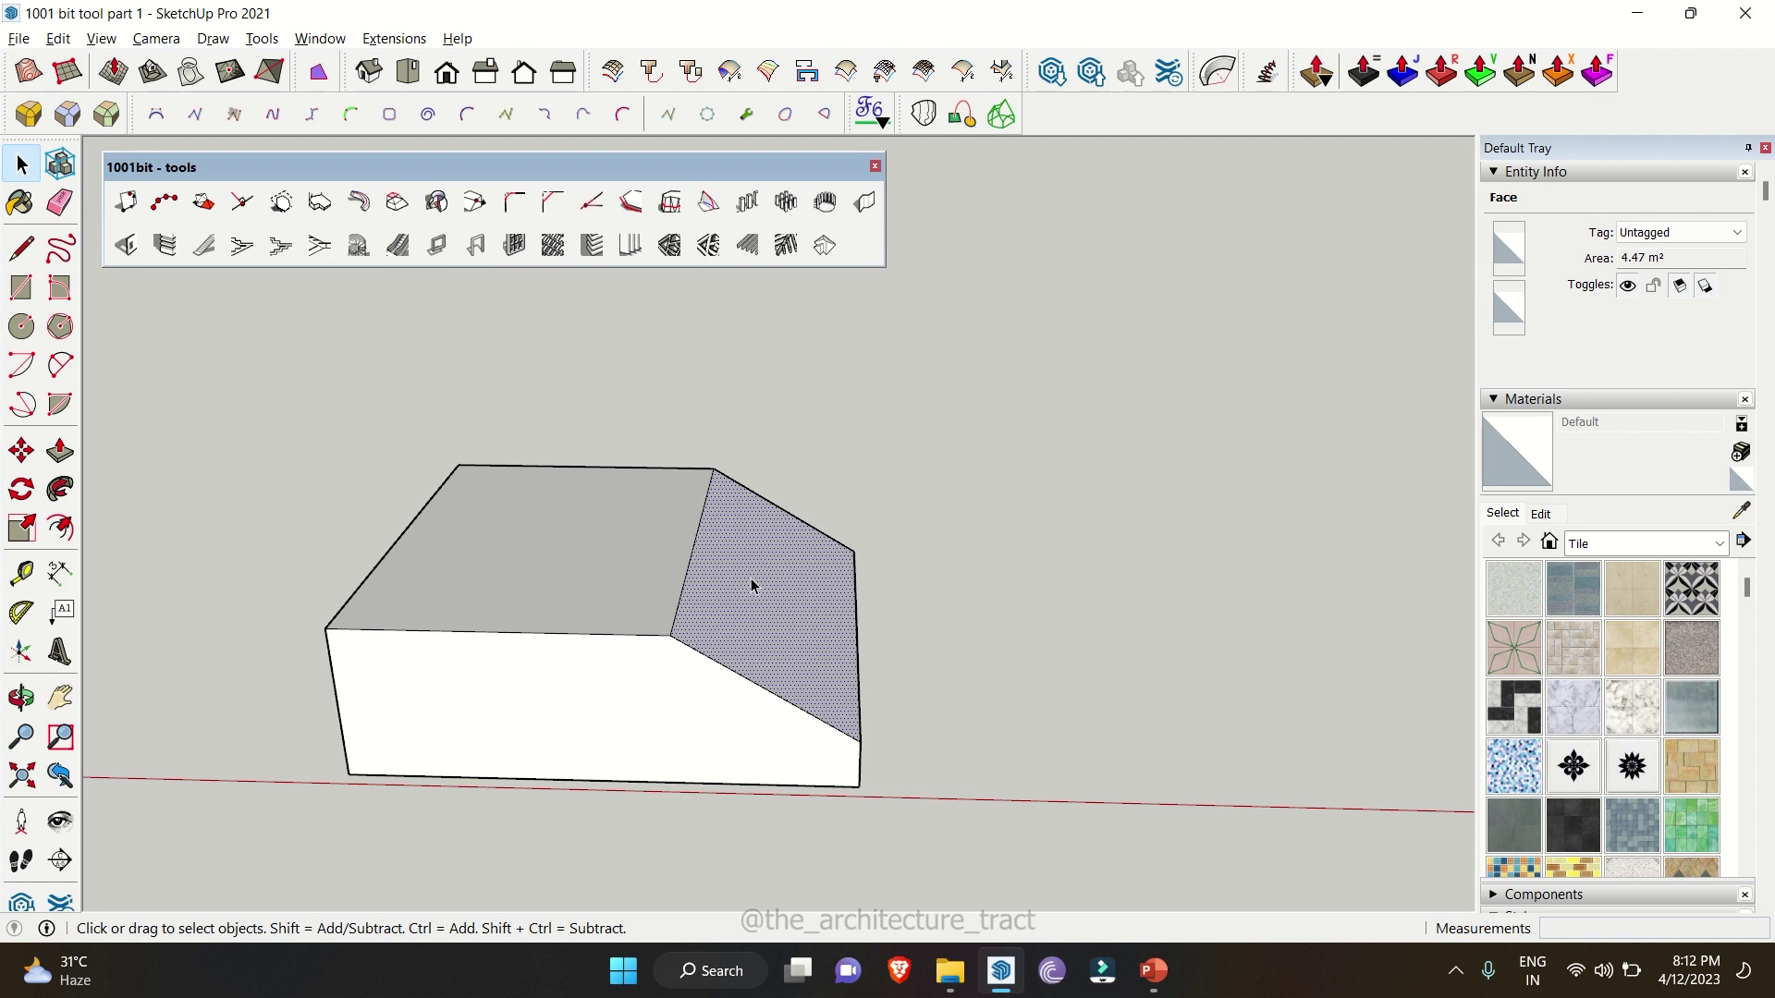
pyautogui.press('p')
pyautogui.click(760, 595)
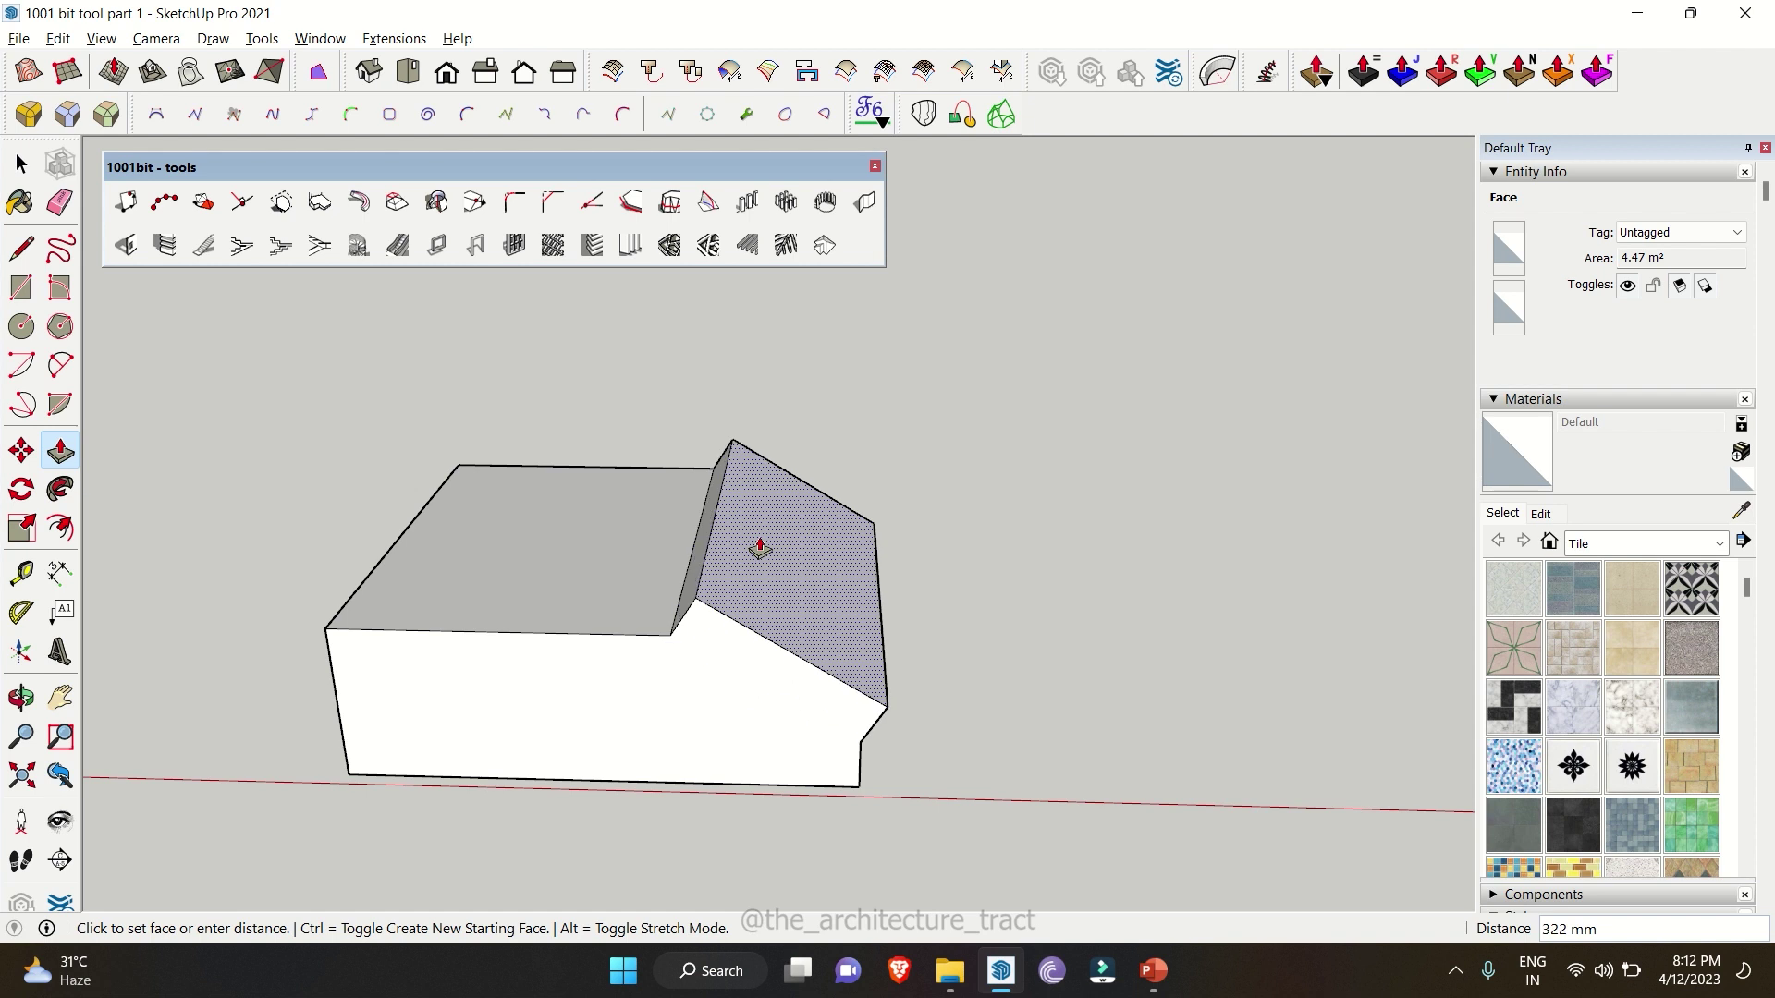
pyautogui.press('Escape')
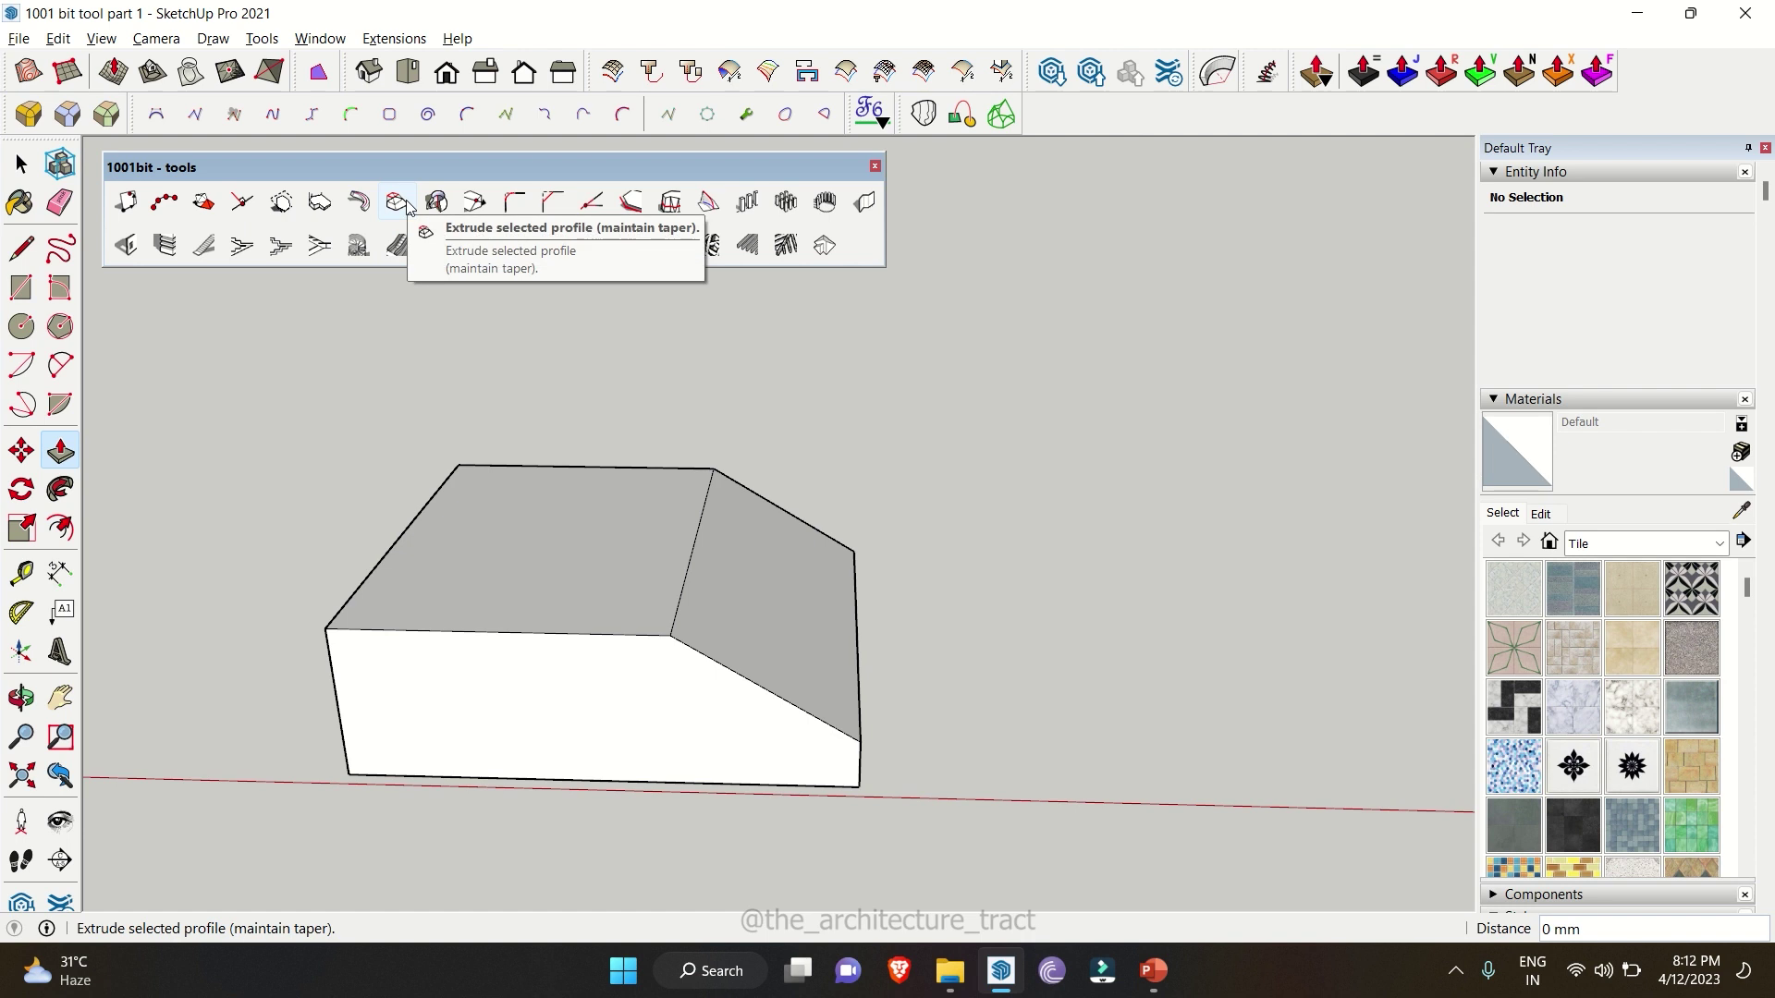
# - Extrude the sloped face of the chamfered box outward with the 1001bit taper-maintaining extrusion and clear the selection
pyautogui.click(396, 201)
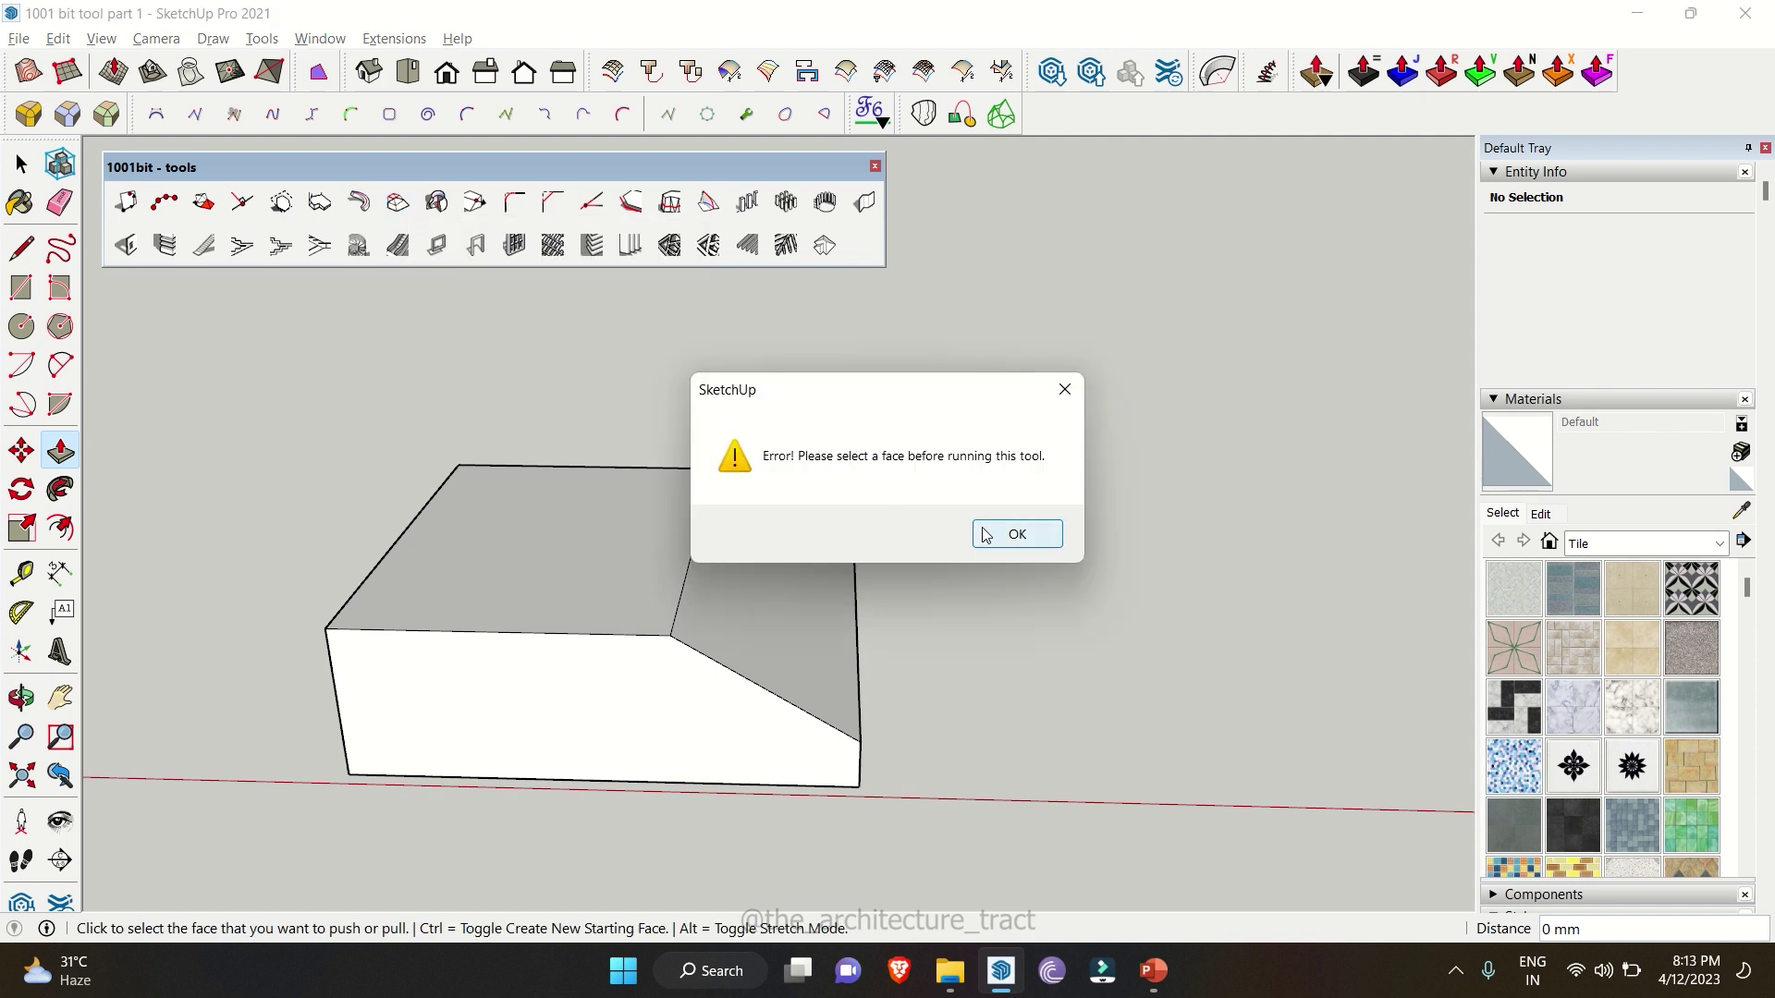
pyautogui.click(1015, 533)
pyautogui.press('space')
pyautogui.click(776, 590)
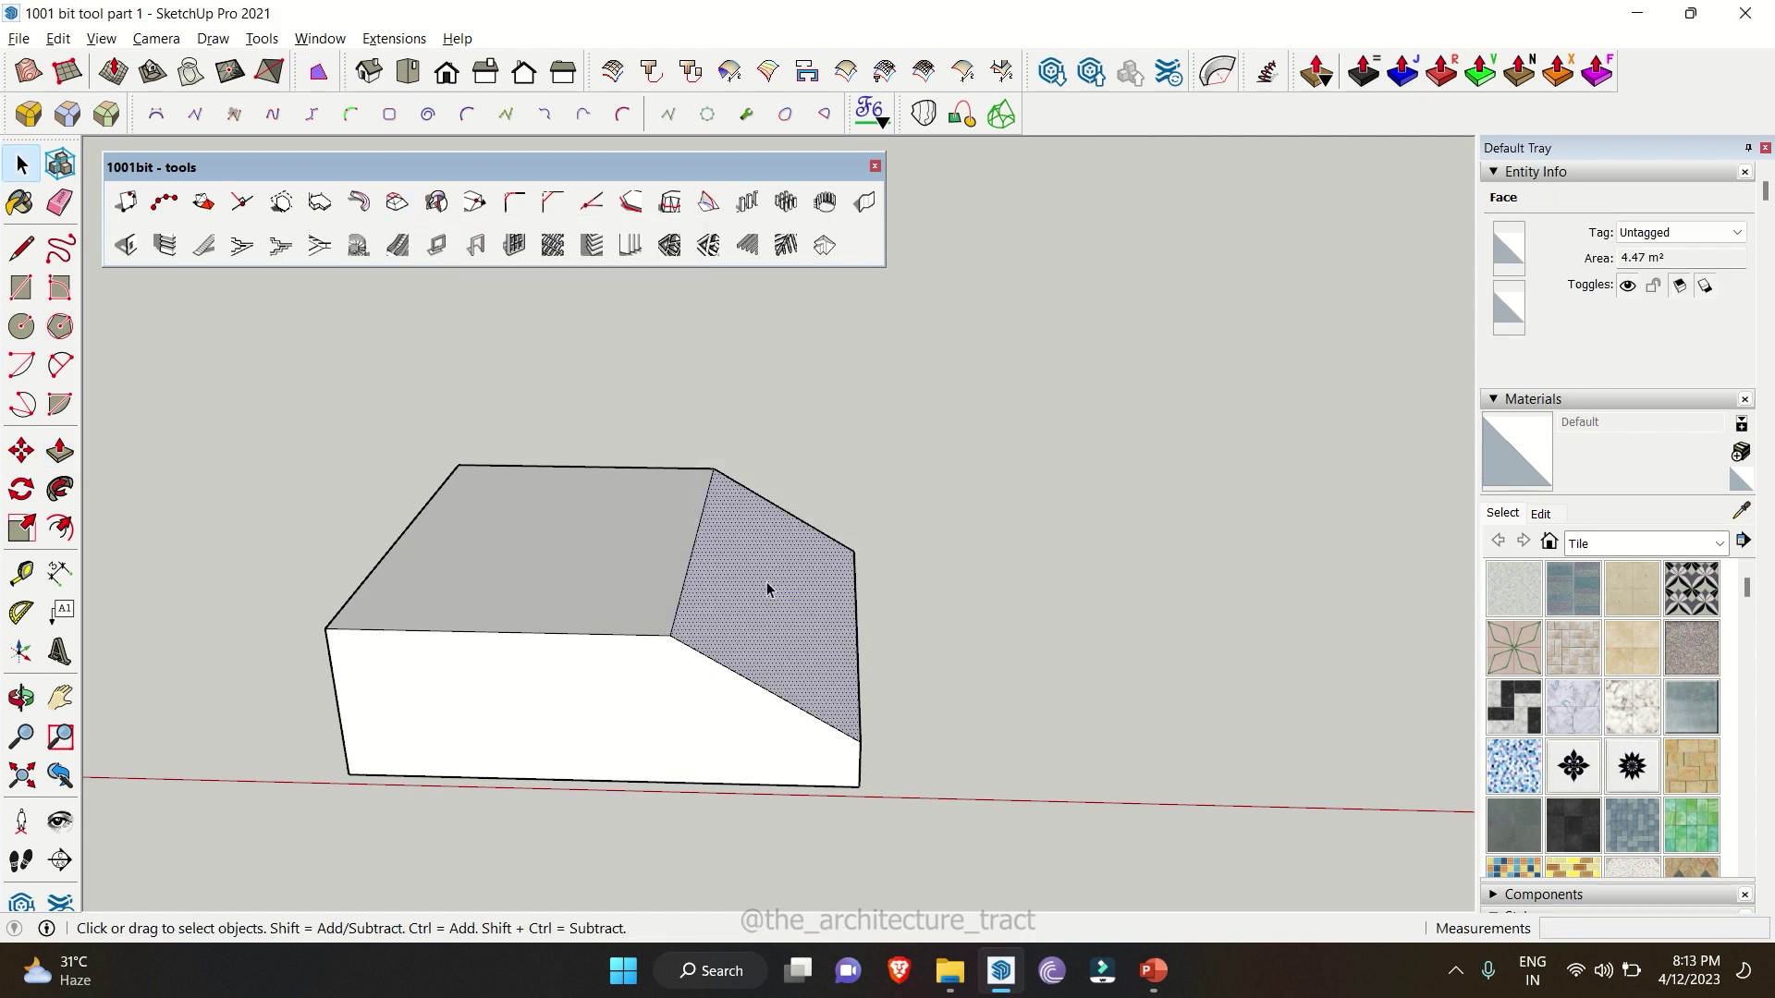
pyautogui.click(395, 205)
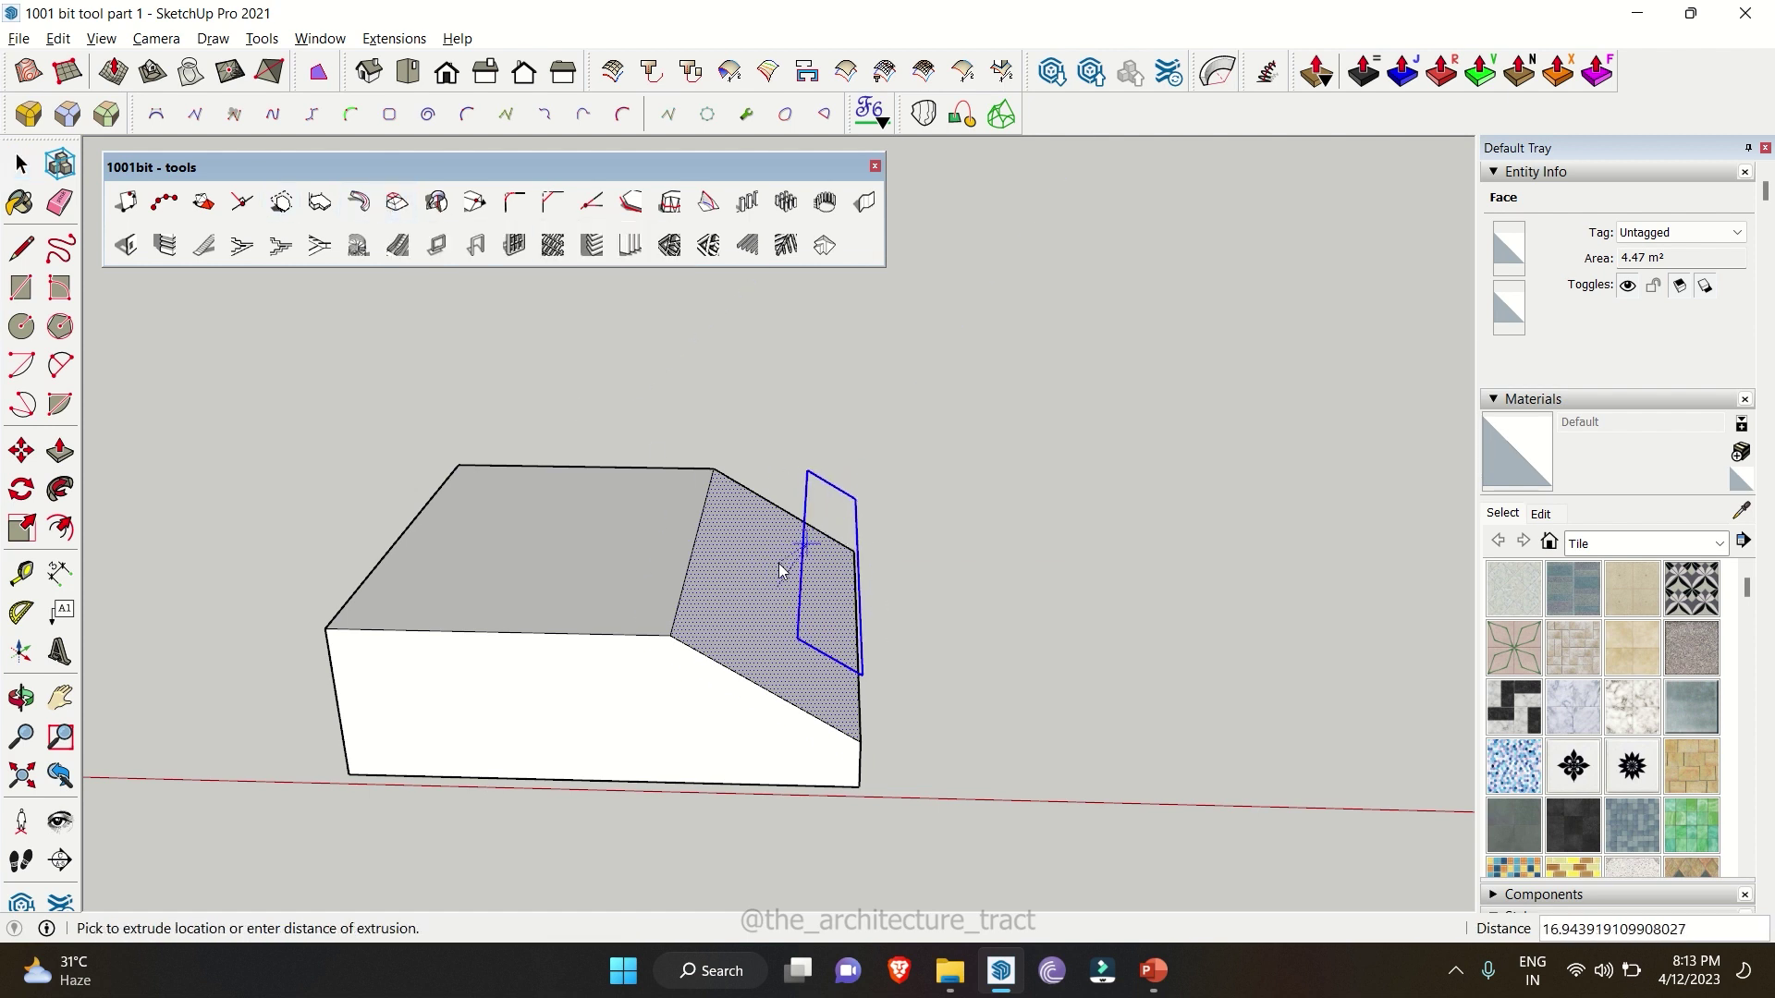
pyautogui.moveTo(779, 570); pyautogui.dragTo(775, 488, button='middle')
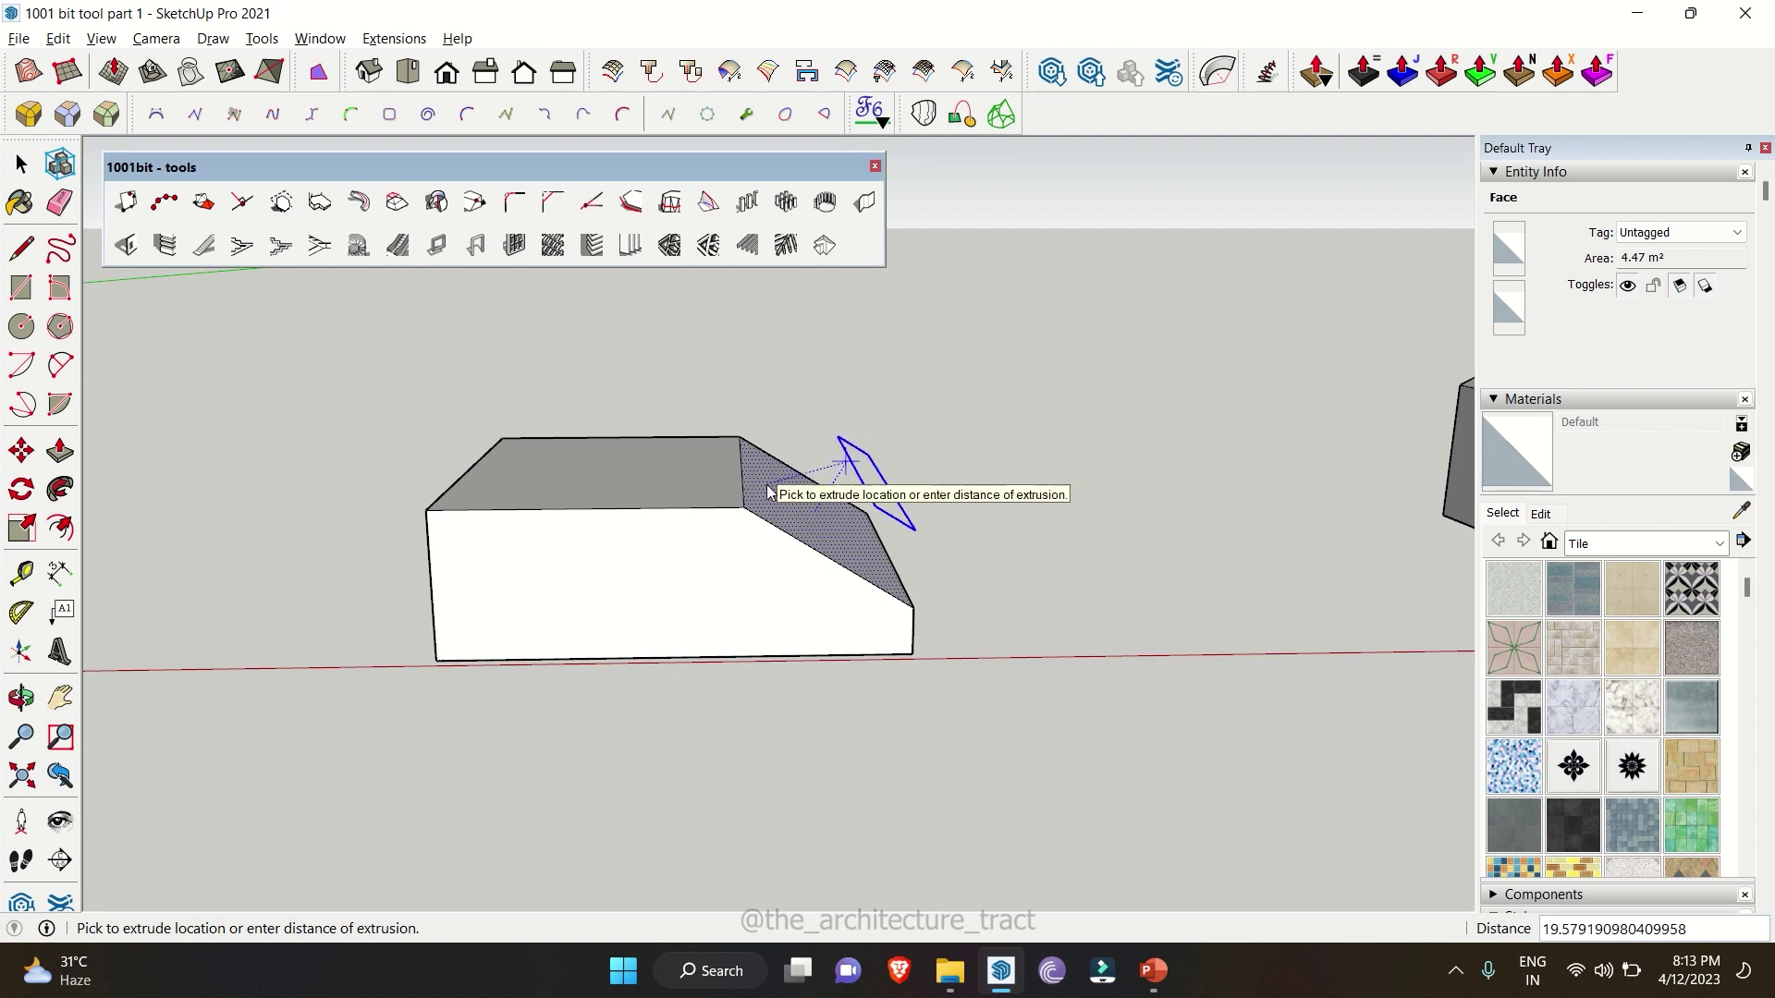
pyautogui.press('space')
pyautogui.doubleClick(767, 486)
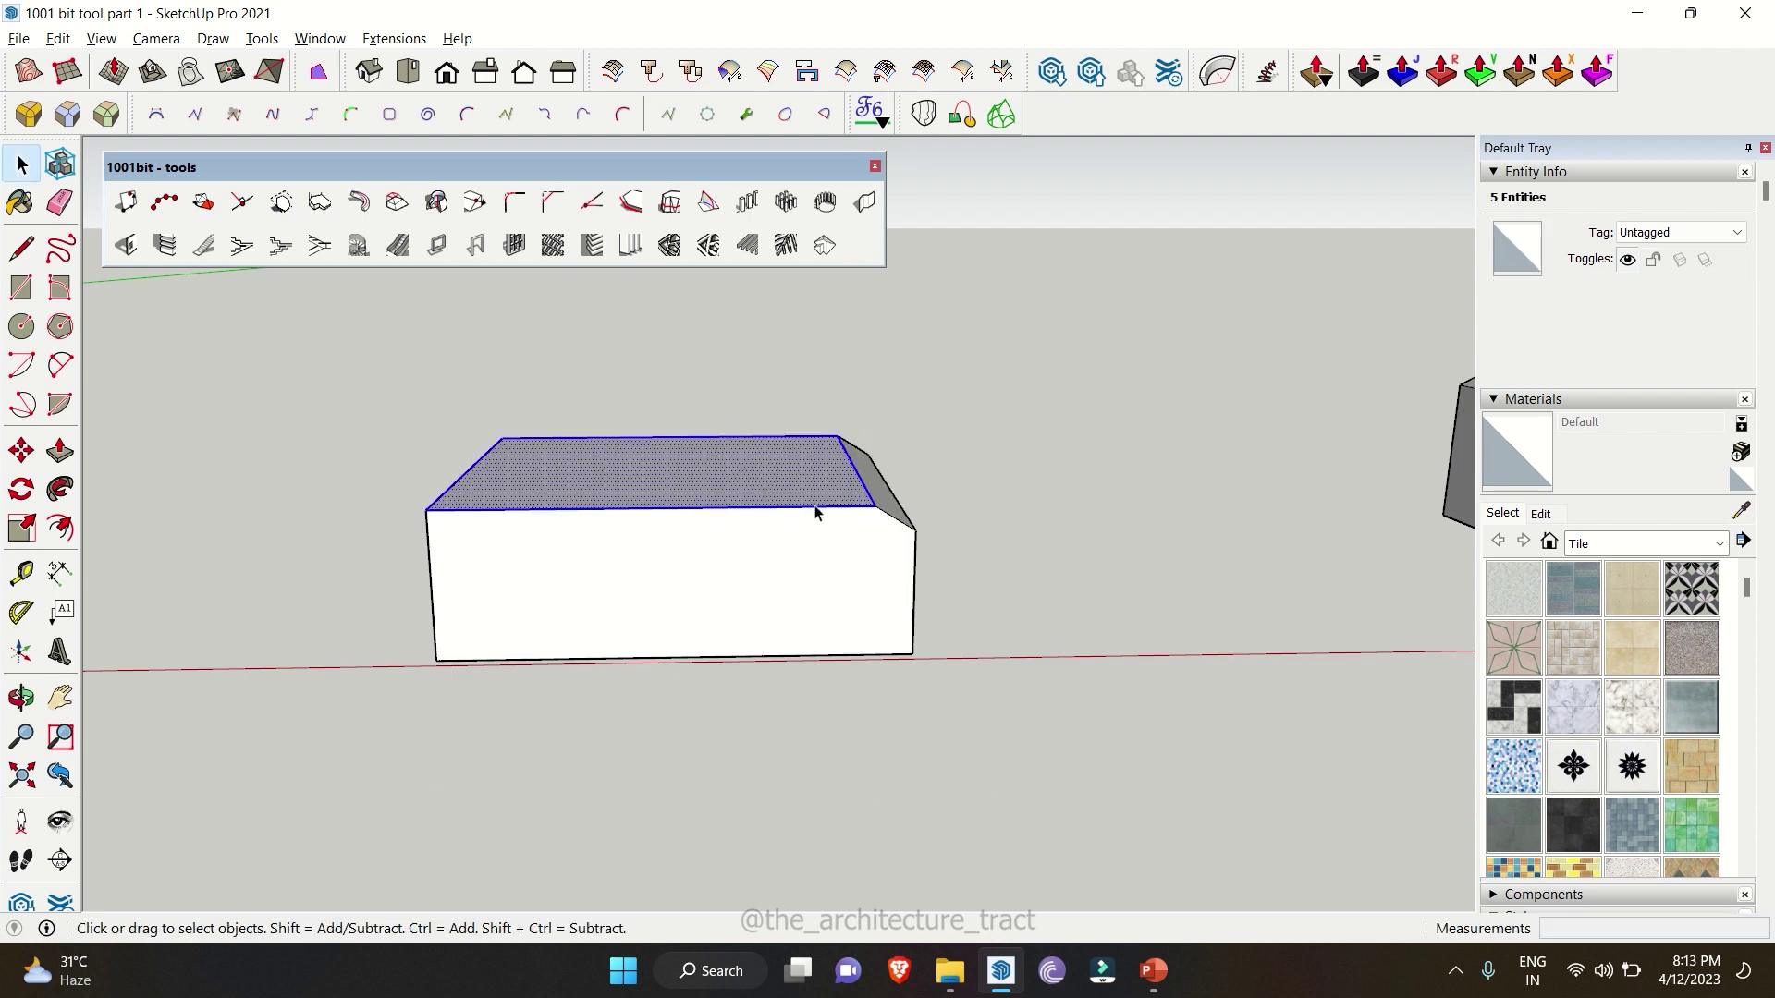
pyautogui.click(926, 525)
# - Try to push/pull the top face of the tapered box upward by about 994 mm
pyautogui.moveTo(487, 594); pyautogui.dragTo(915, 529, button='middle')
pyautogui.click(921, 510)
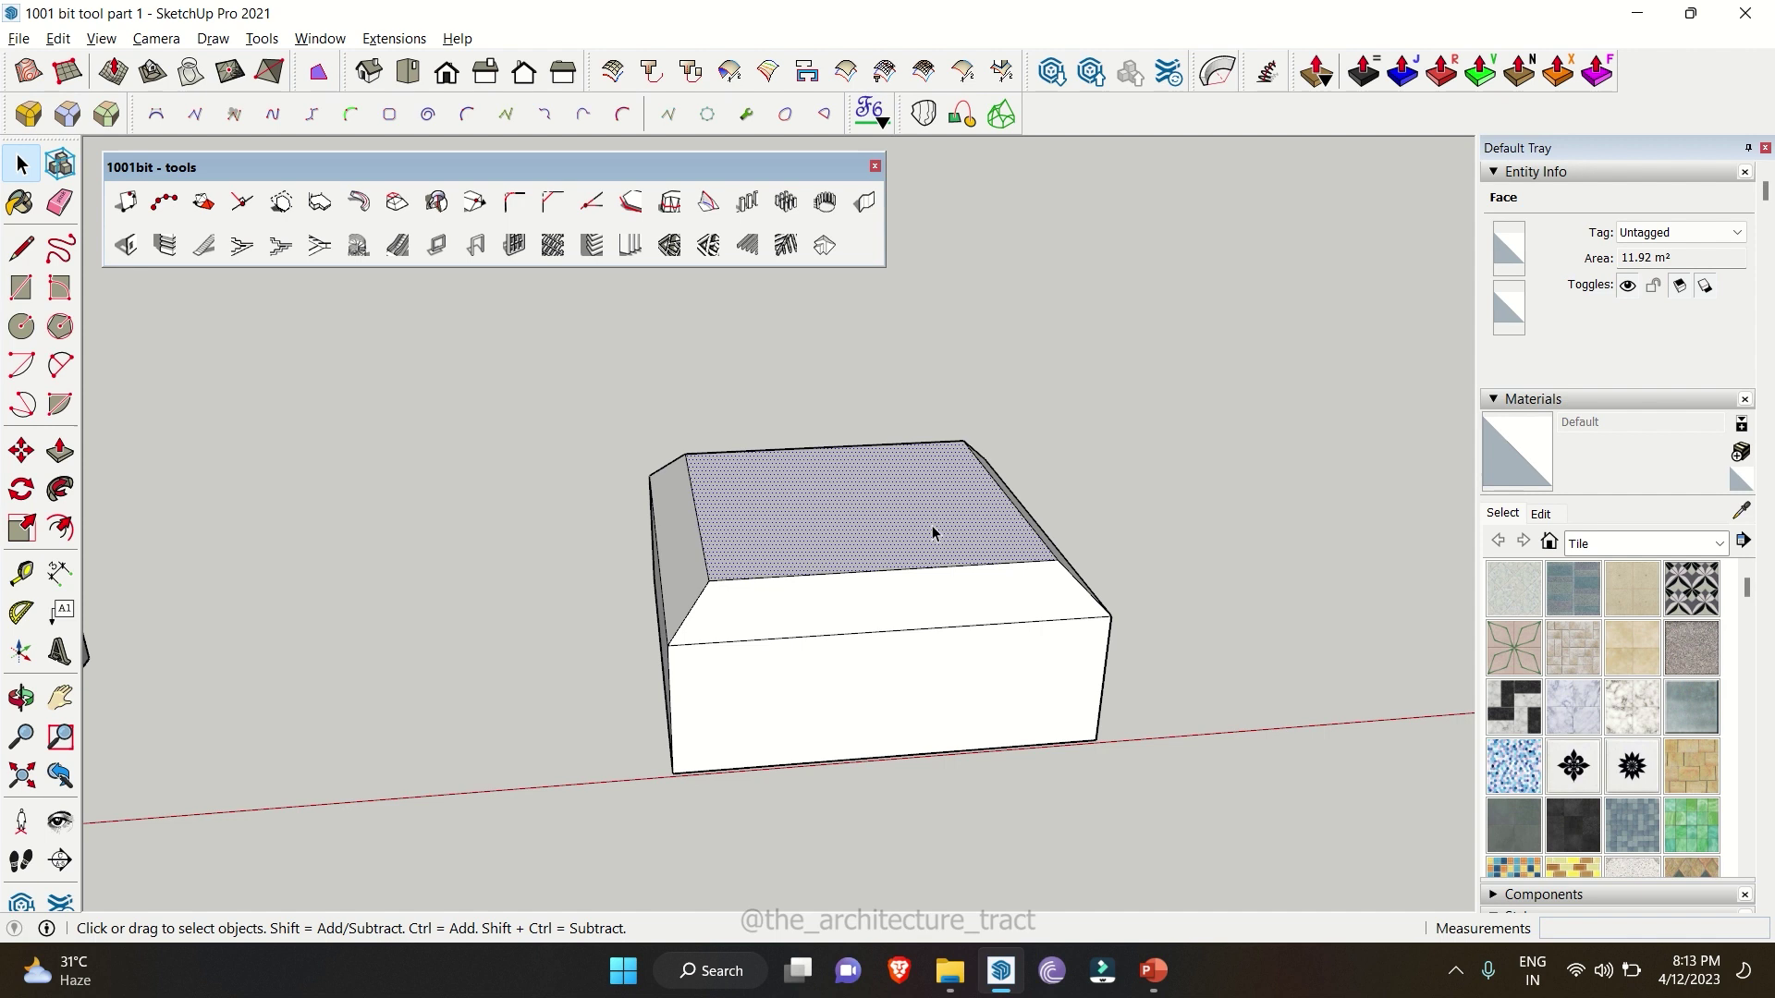
pyautogui.press('p')
pyautogui.click(932, 525)
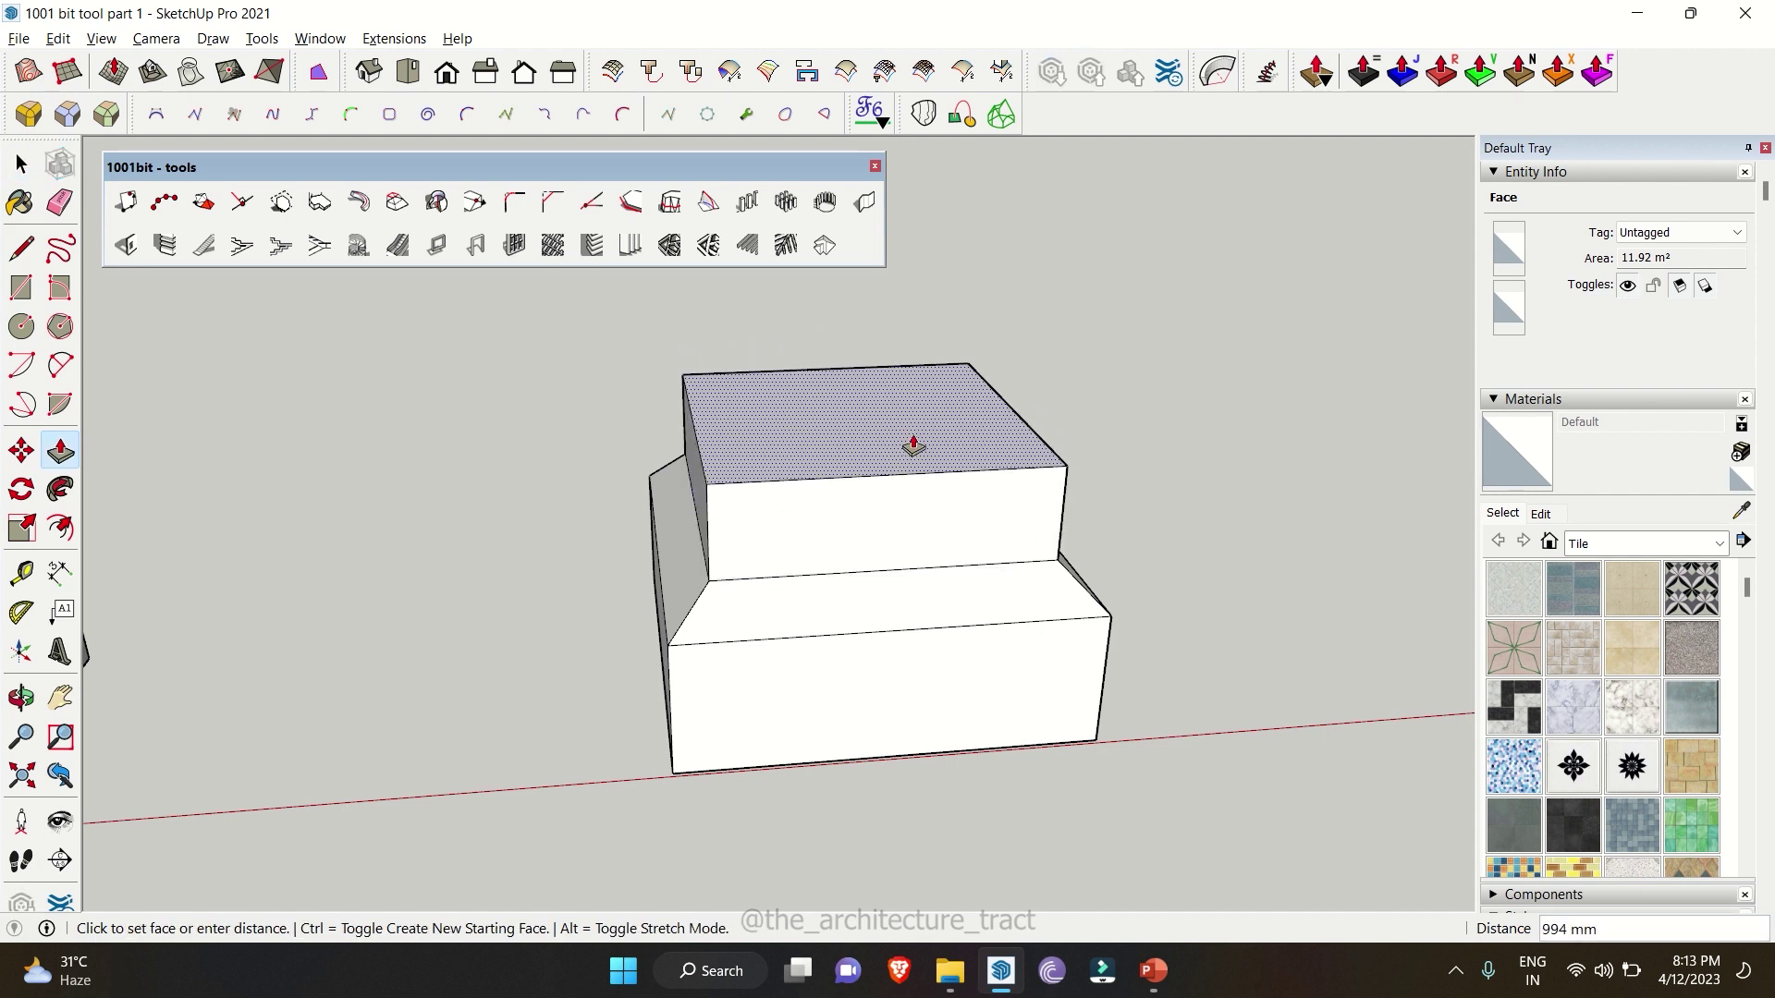
pyautogui.press('Escape')
pyautogui.press('space')
# - Extrude the box's top face upward with the taper-maintaining extrusion so its sides continue narrowing toward a small top
pyautogui.click(802, 500)
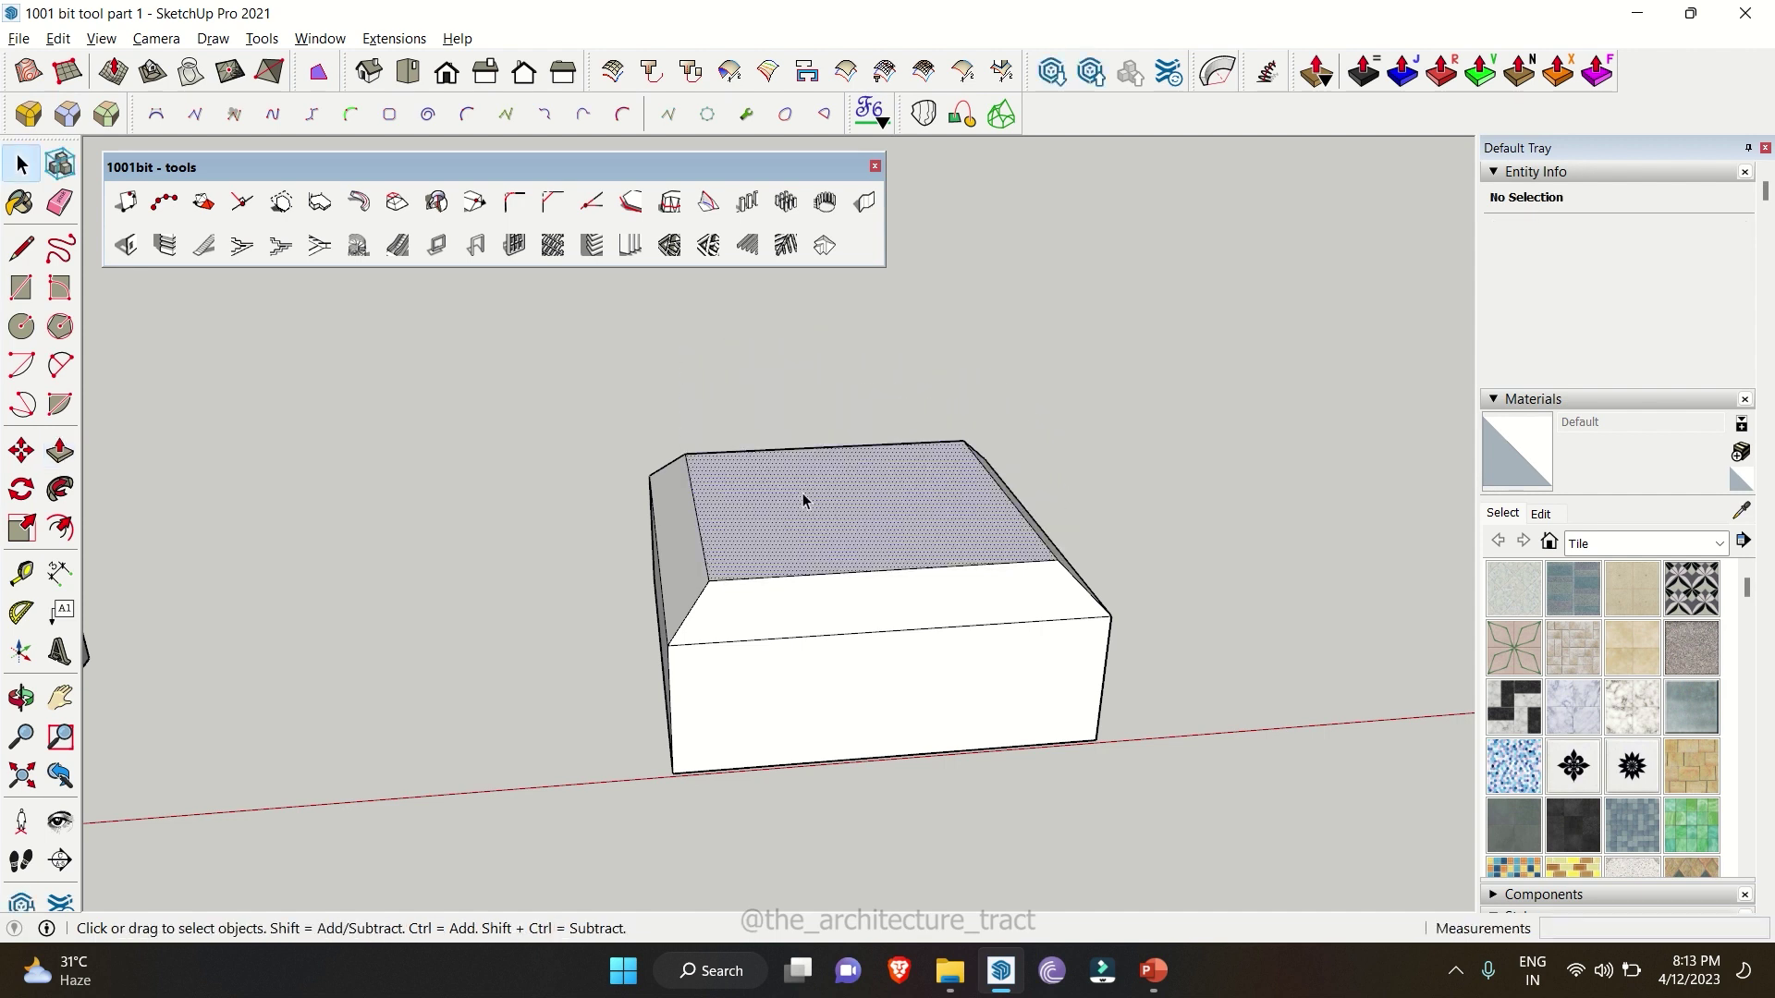
pyautogui.click(393, 205)
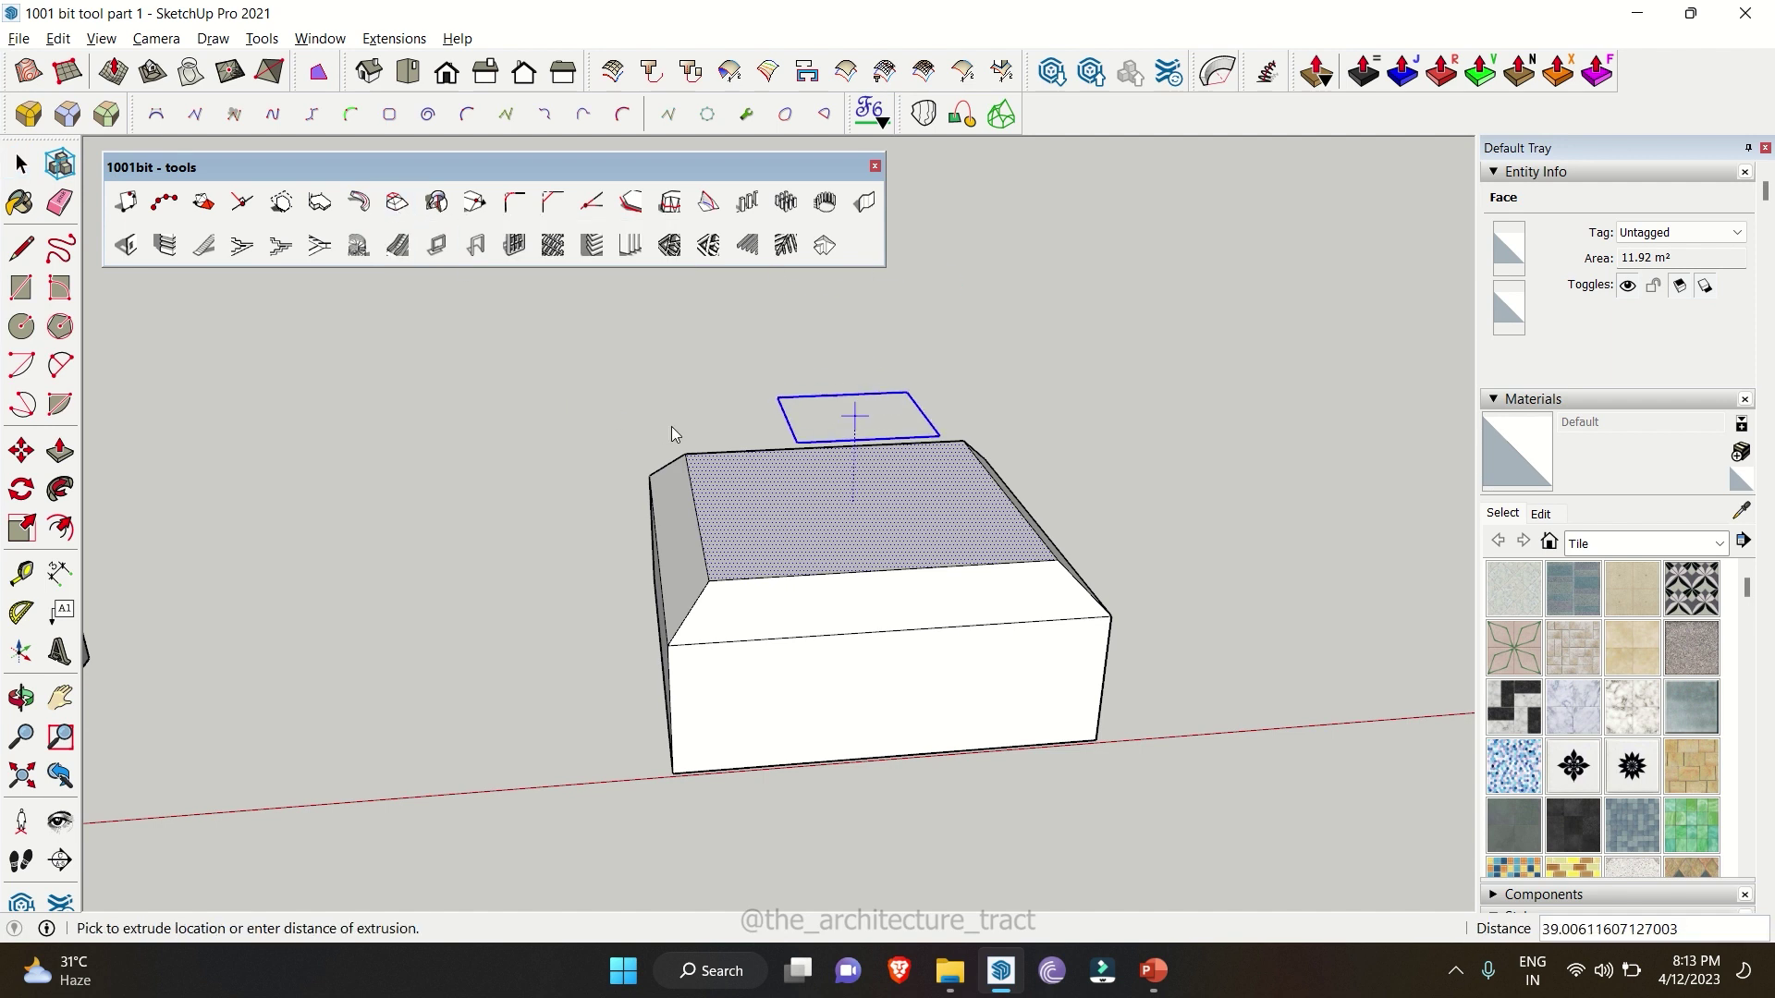
pyautogui.click(791, 397)
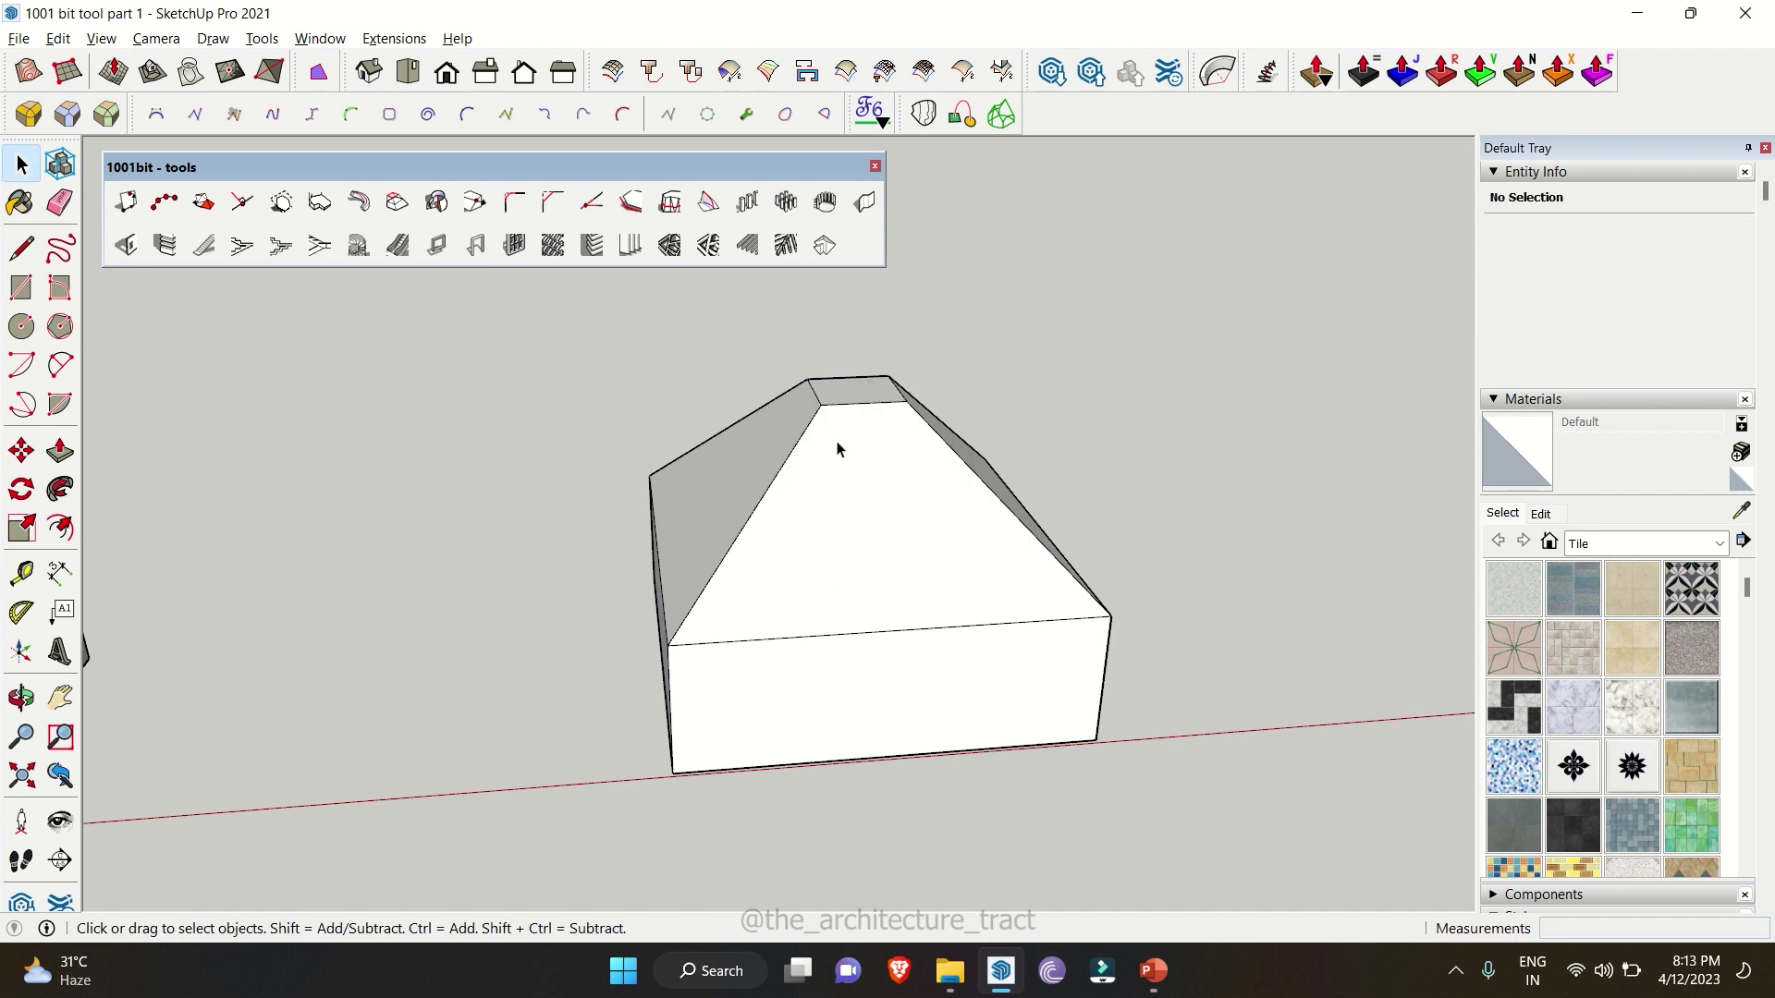
pyautogui.moveTo(835, 447); pyautogui.dragTo(592, 426, button='middle')
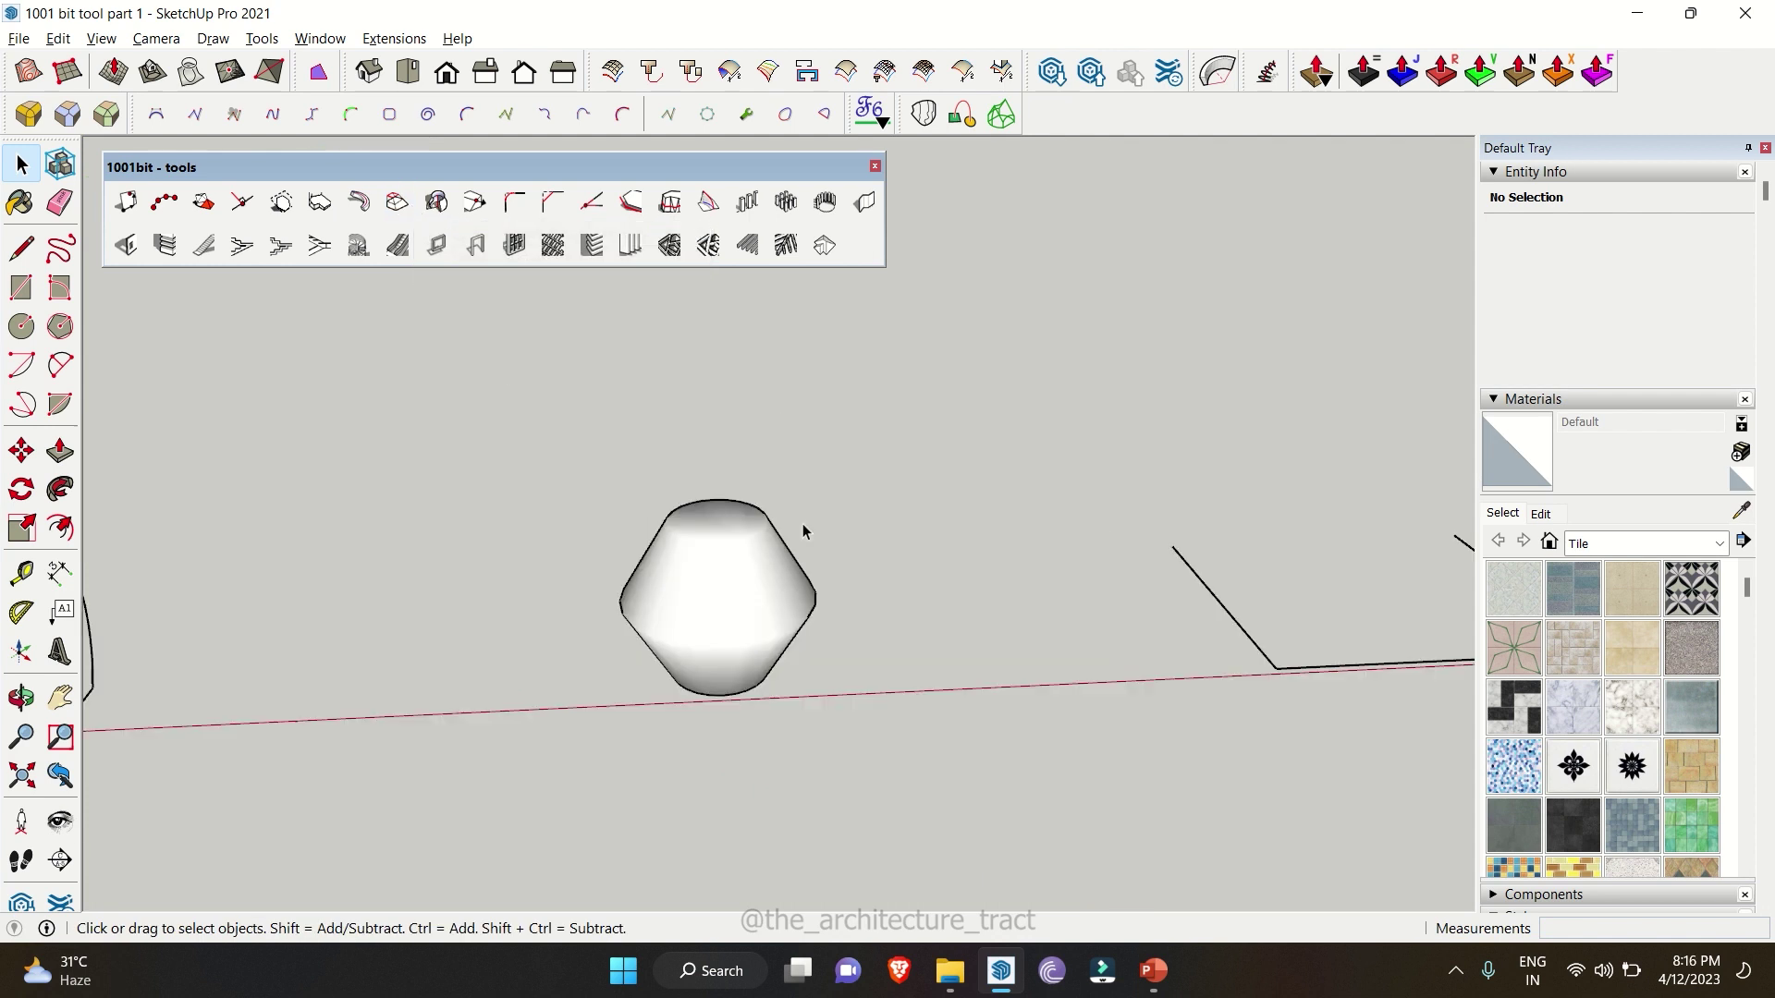
# - Try to move the surface of the rounded solid with the Move tool by about 2065 mm
pyautogui.scroll(2, 795, 519)
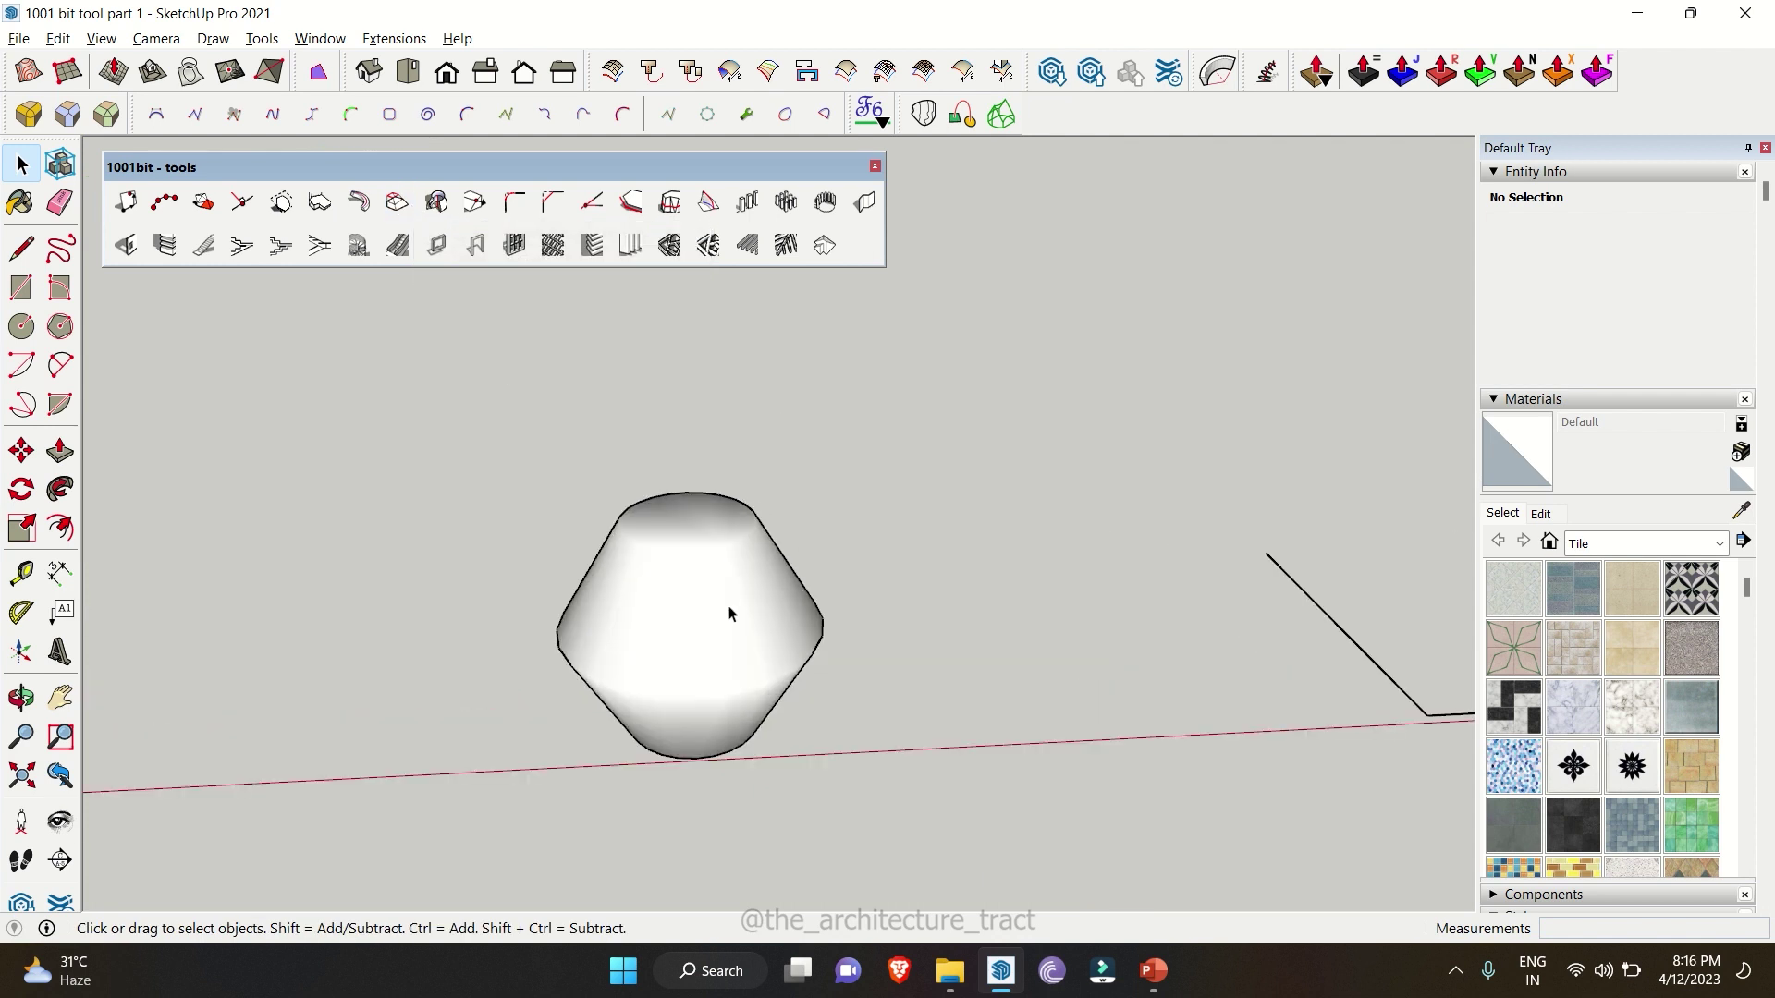
pyautogui.click(683, 678)
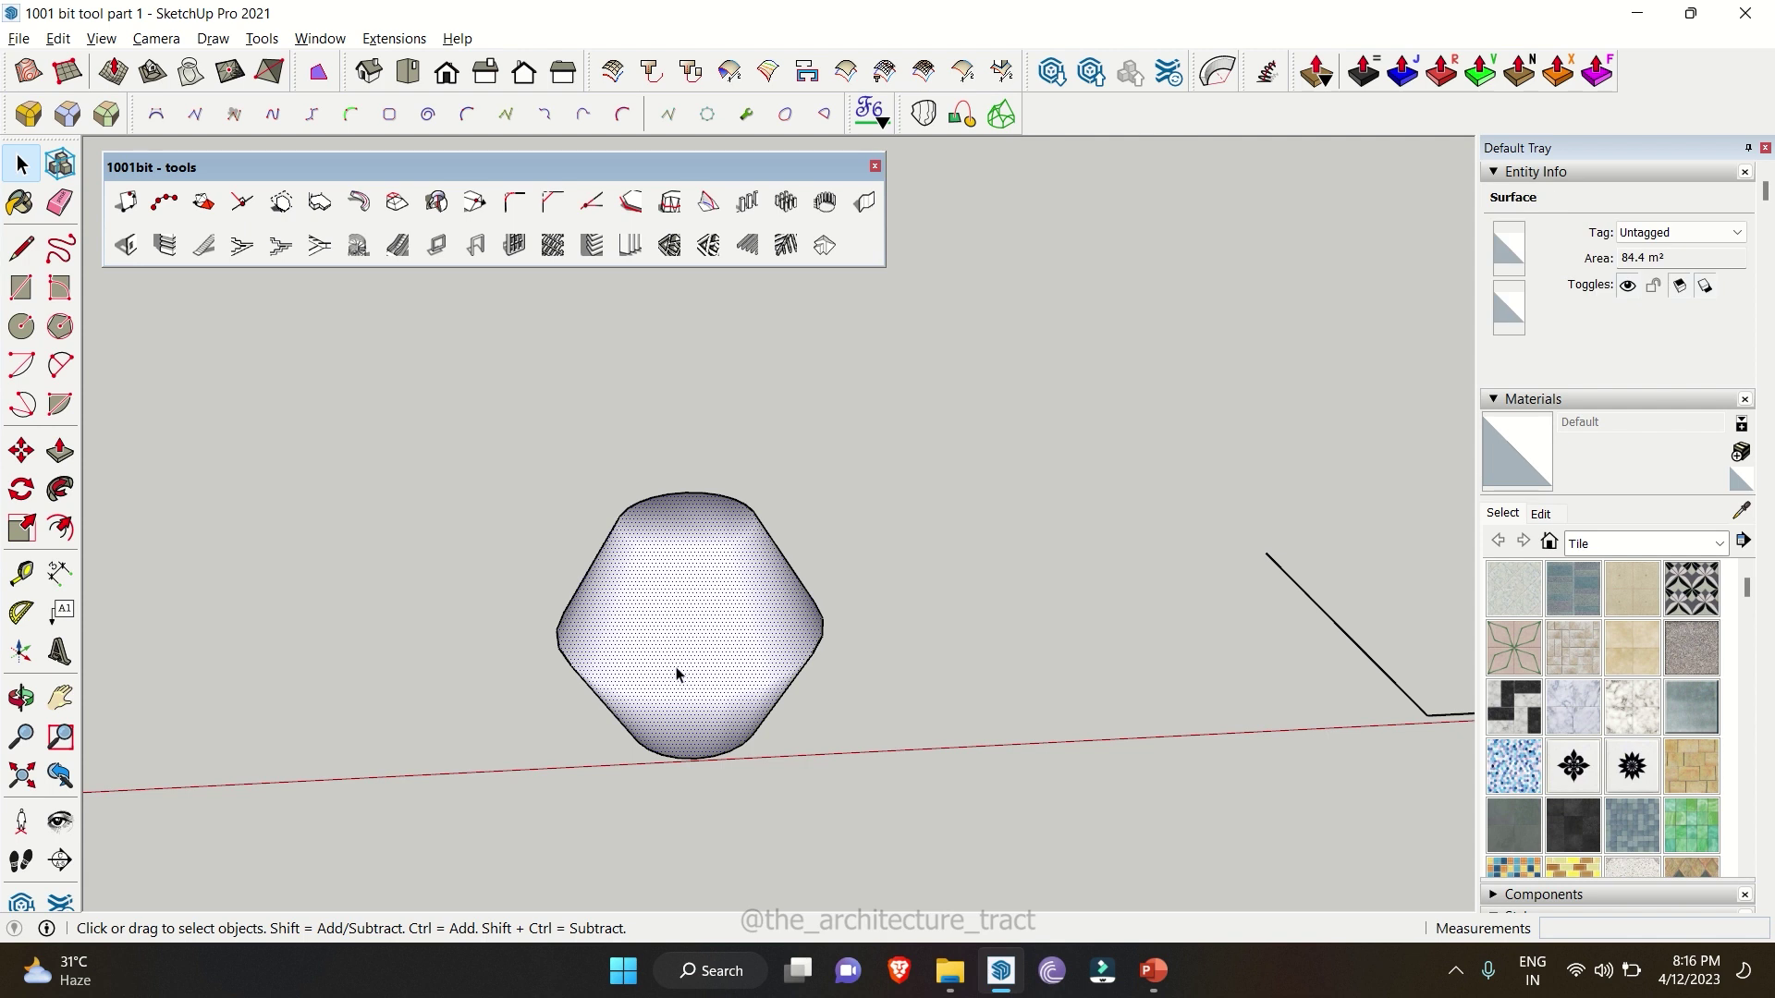
pyautogui.press('m')
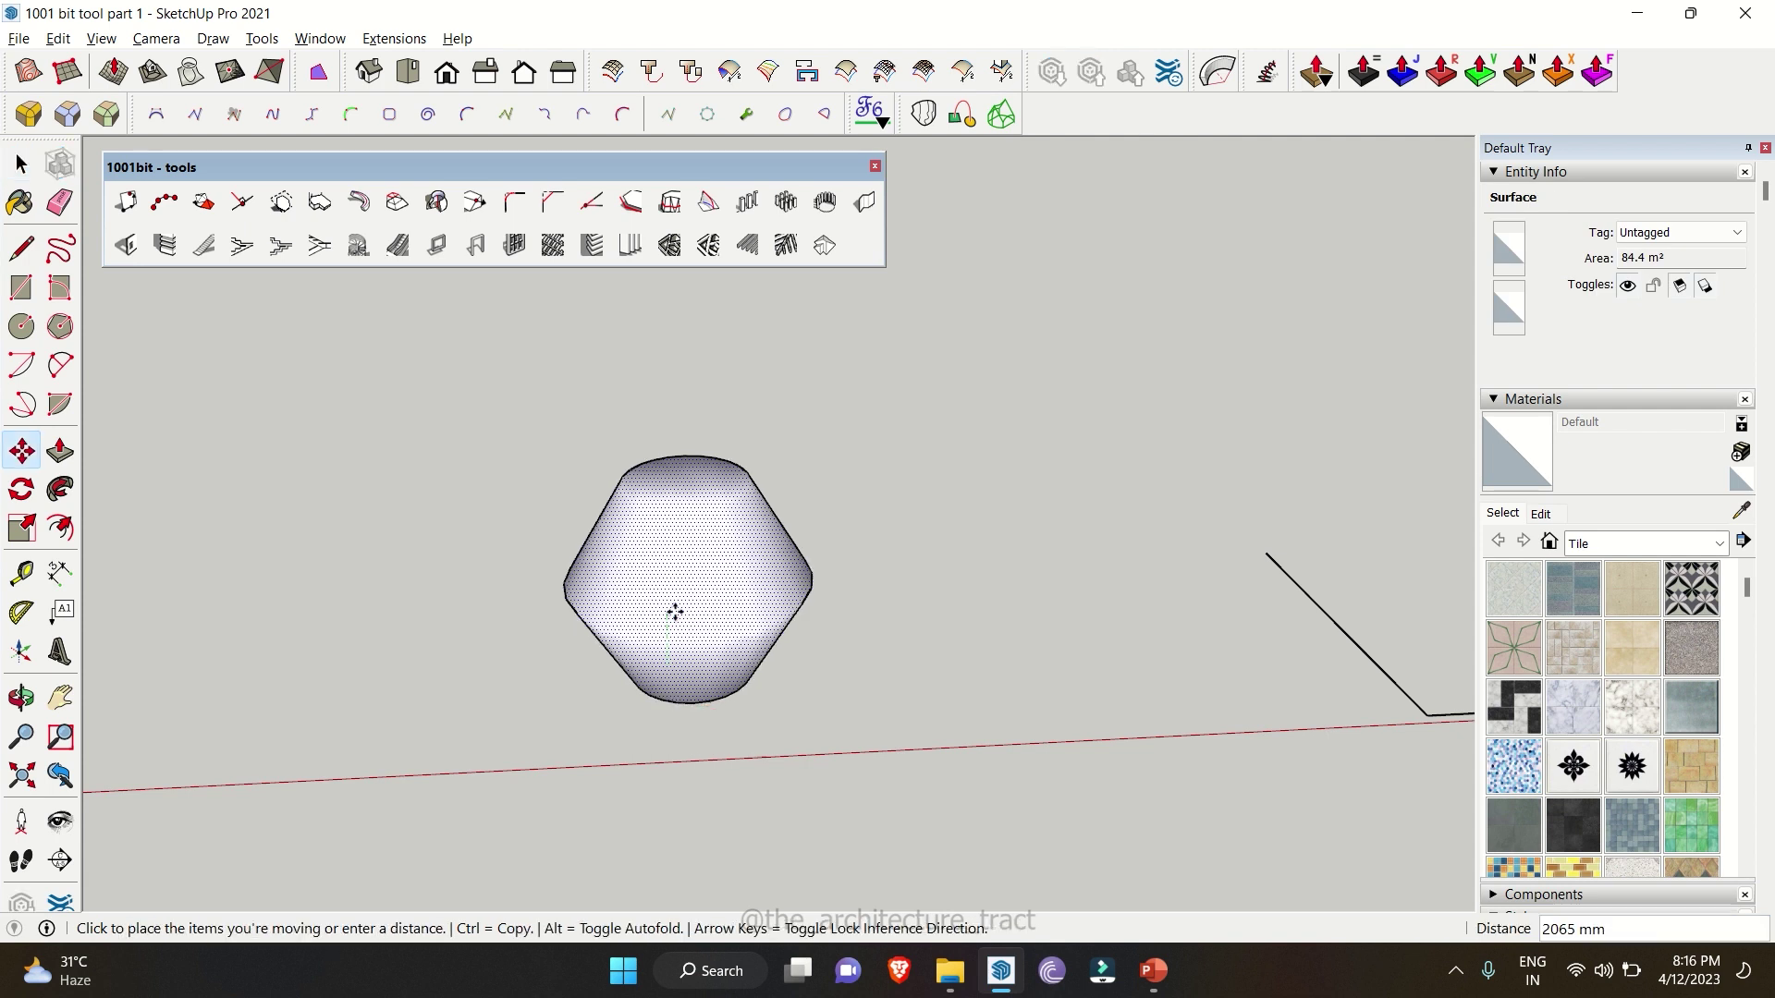
pyautogui.click(674, 610)
pyautogui.click(673, 610)
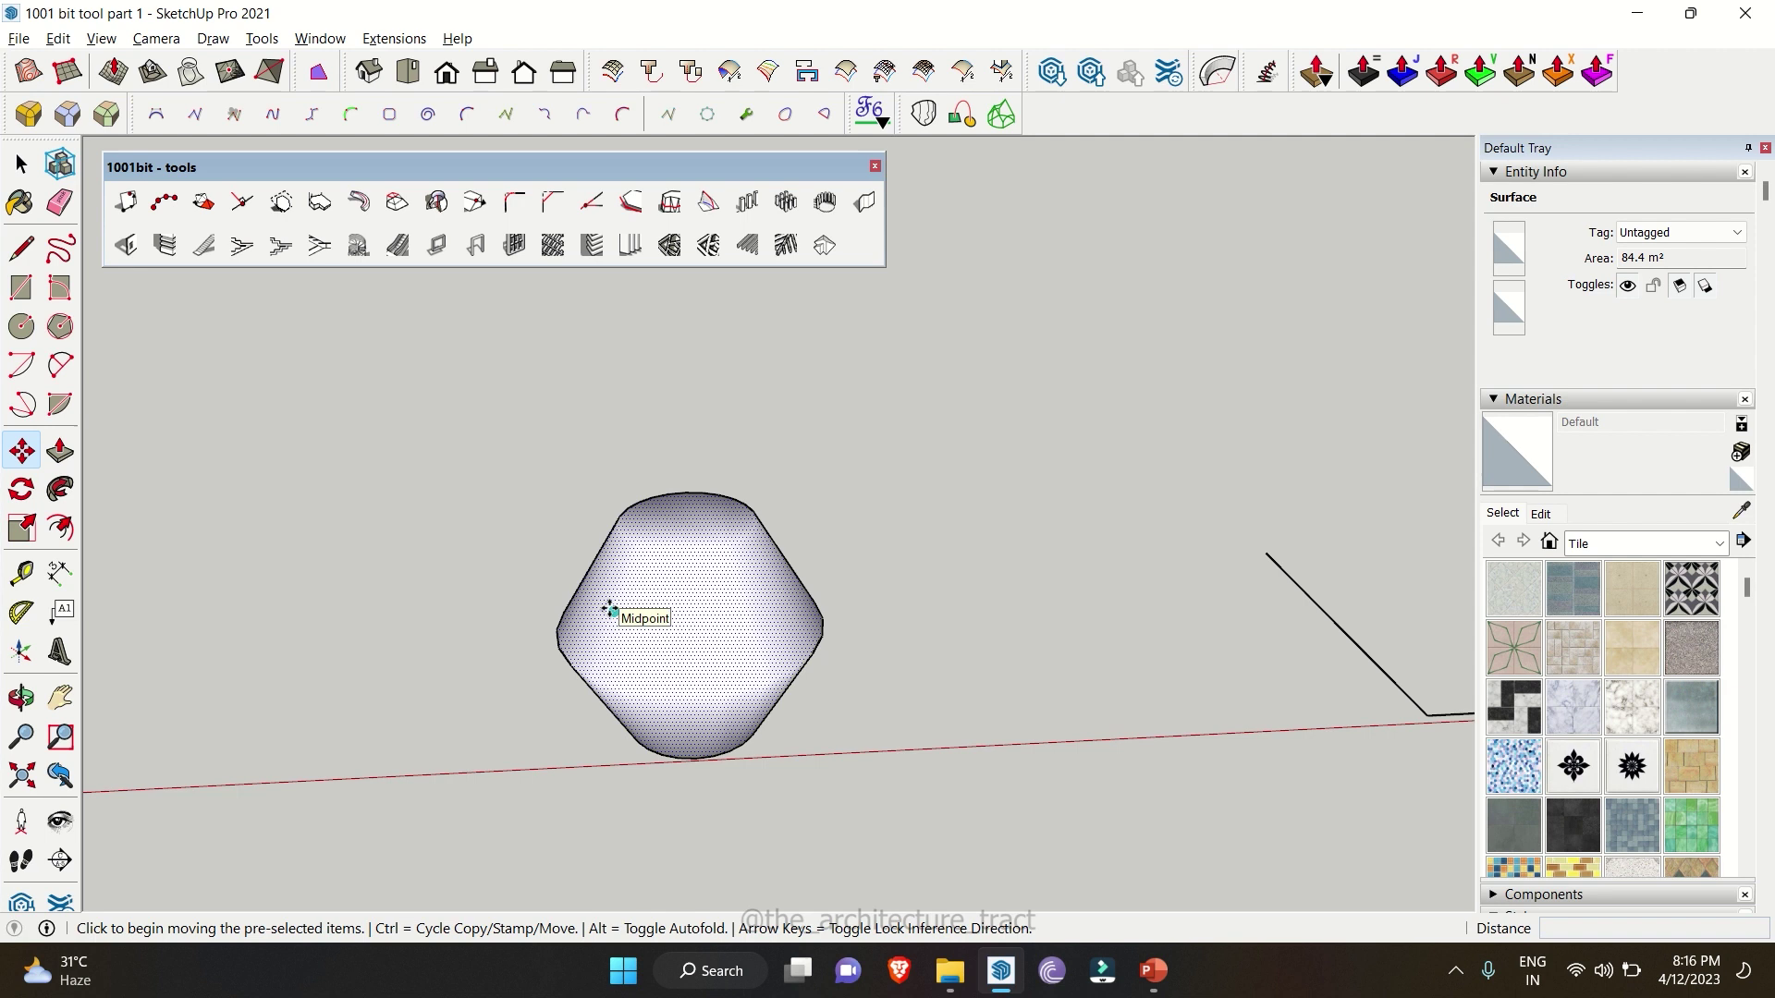
pyautogui.press('space')
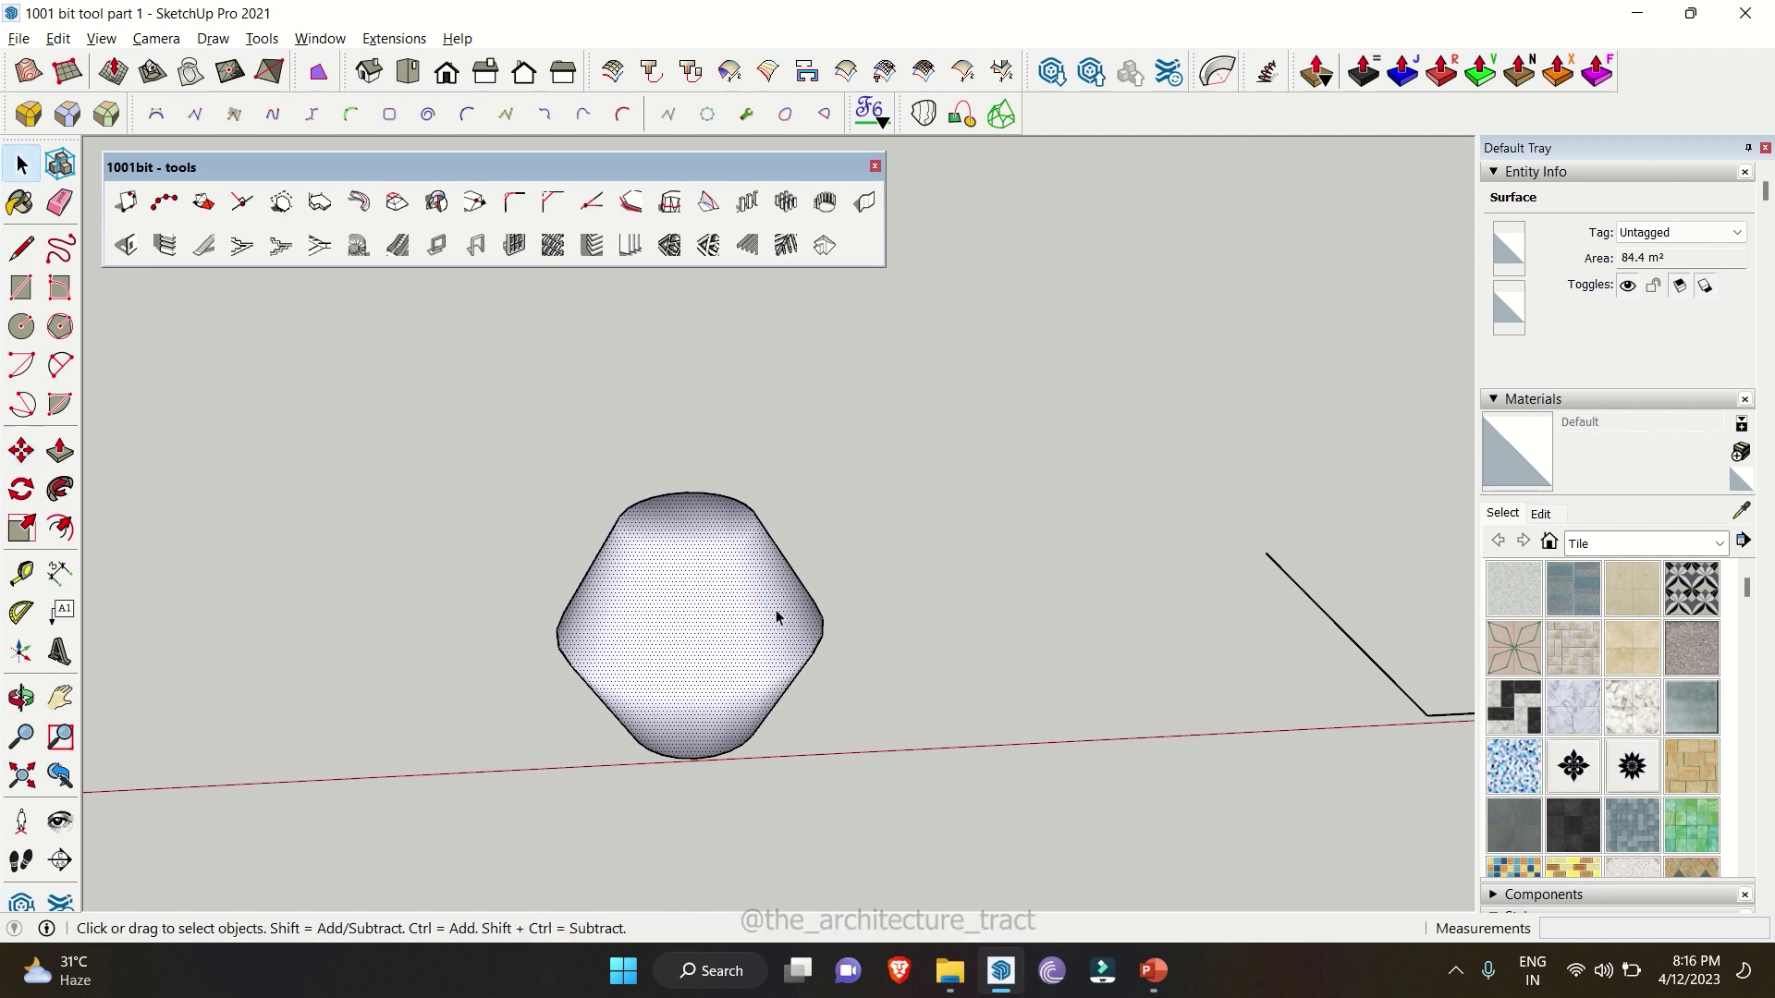
# - Select the whole rounded solid and move one vertex of its widest ring about 821 mm with the 1001bit vertex tool
pyautogui.tripleClick(713, 649)
pyautogui.moveTo(659, 636); pyautogui.dragTo(731, 644, button='middle')
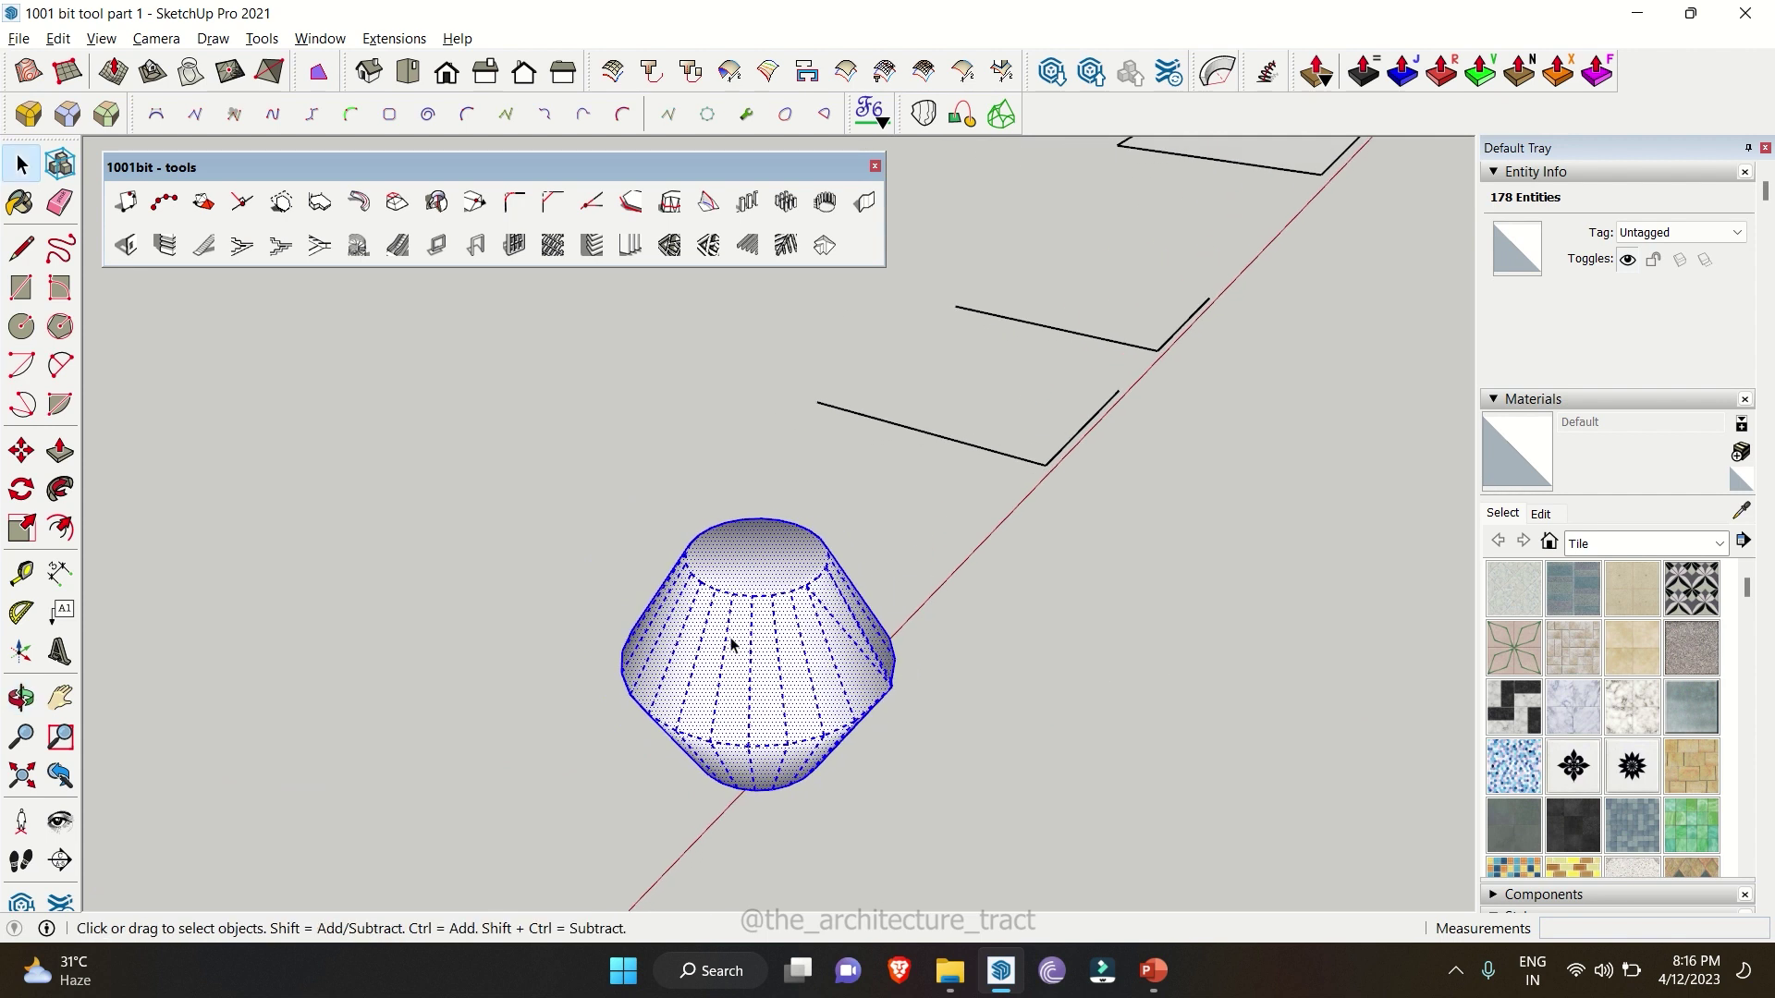
pyautogui.click(481, 218)
pyautogui.scroll(5, 751, 740)
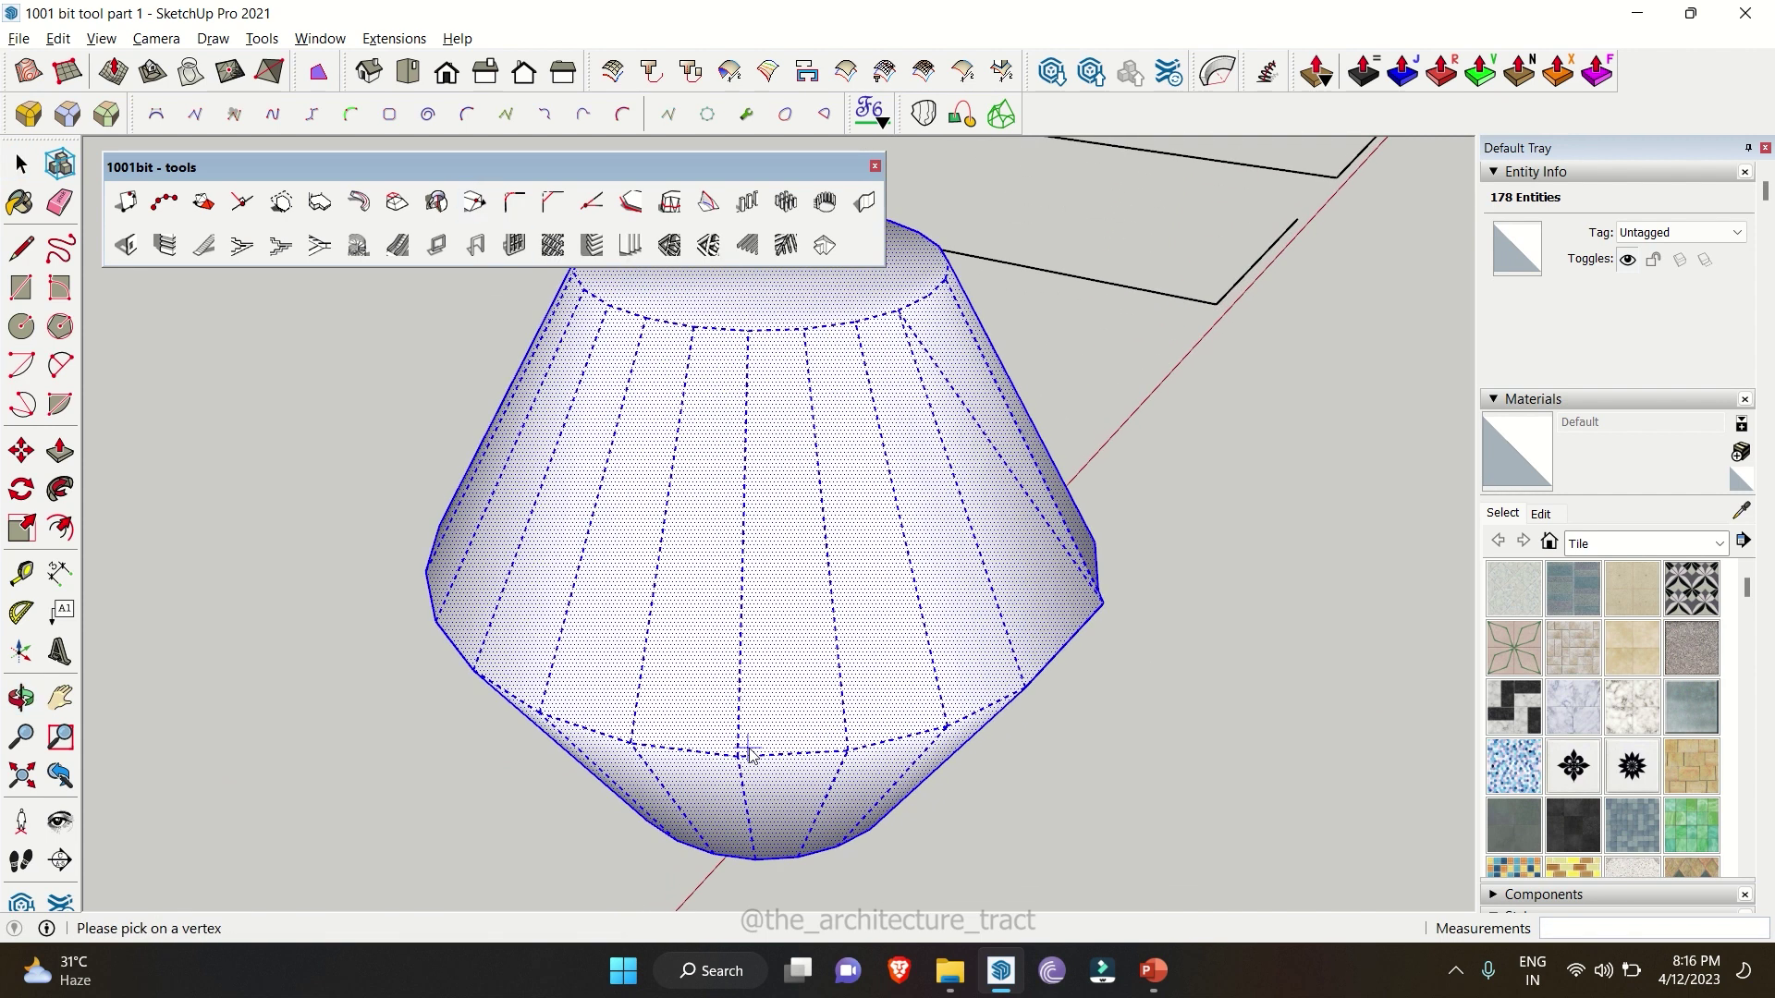
pyautogui.click(739, 756)
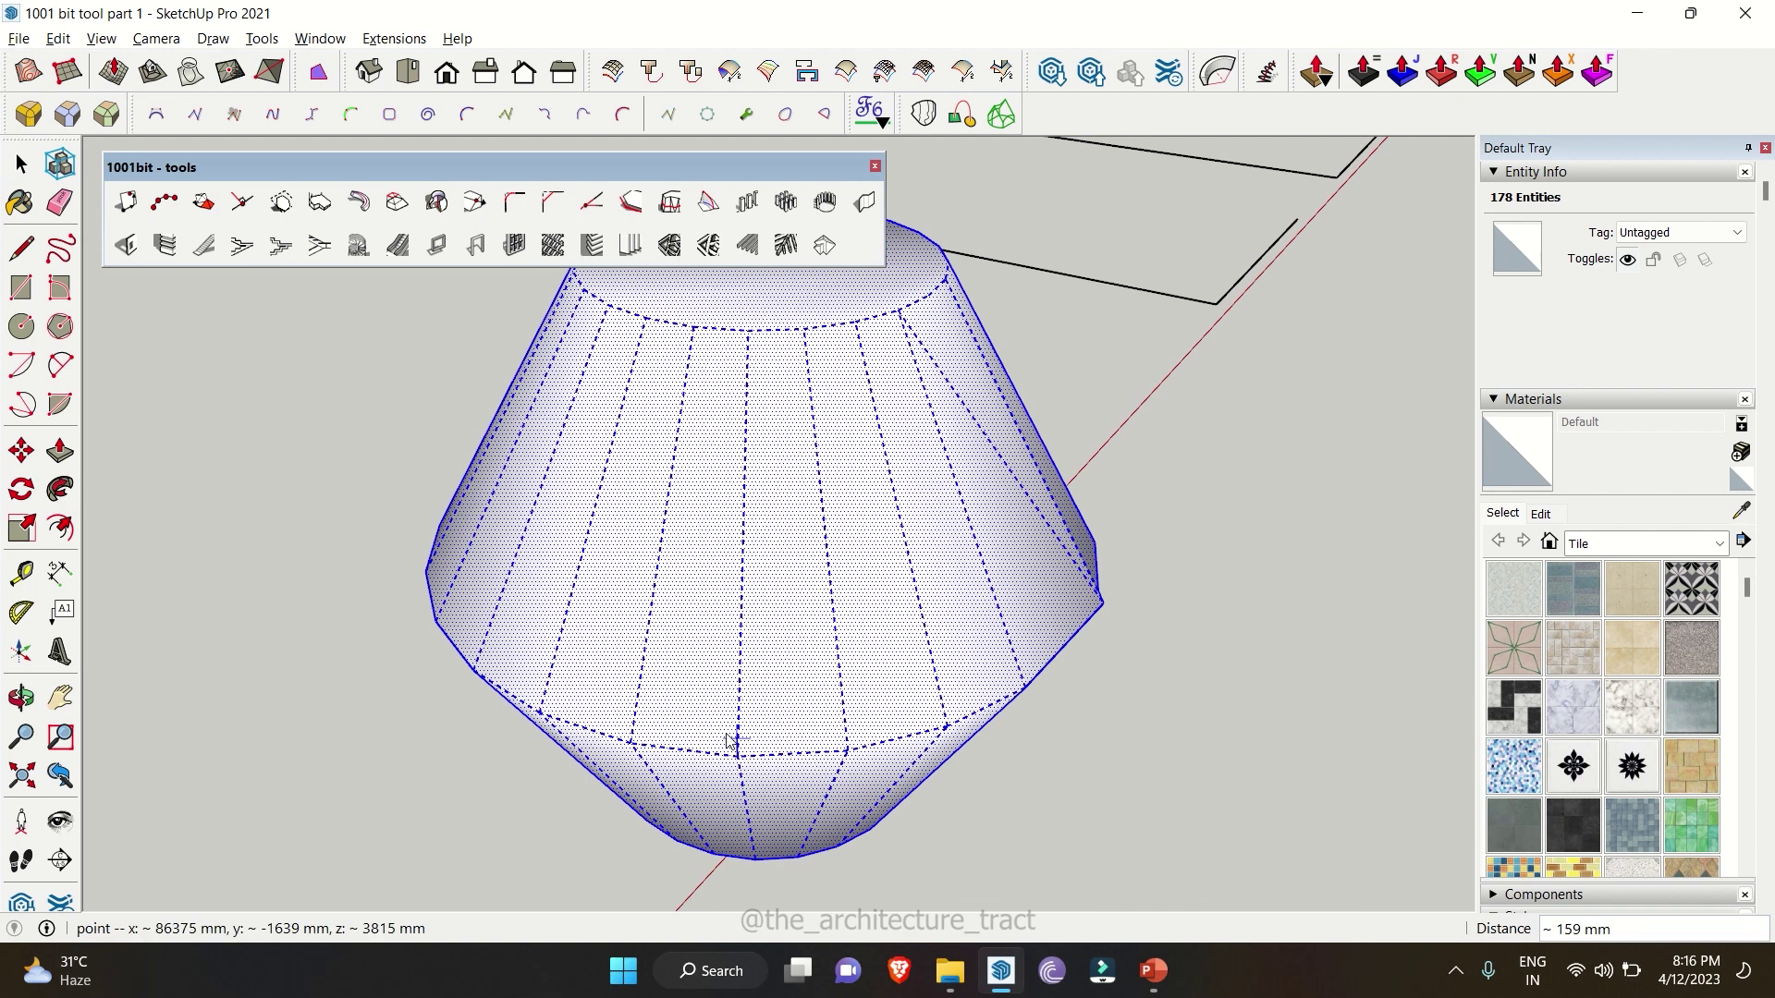
pyautogui.click(666, 655)
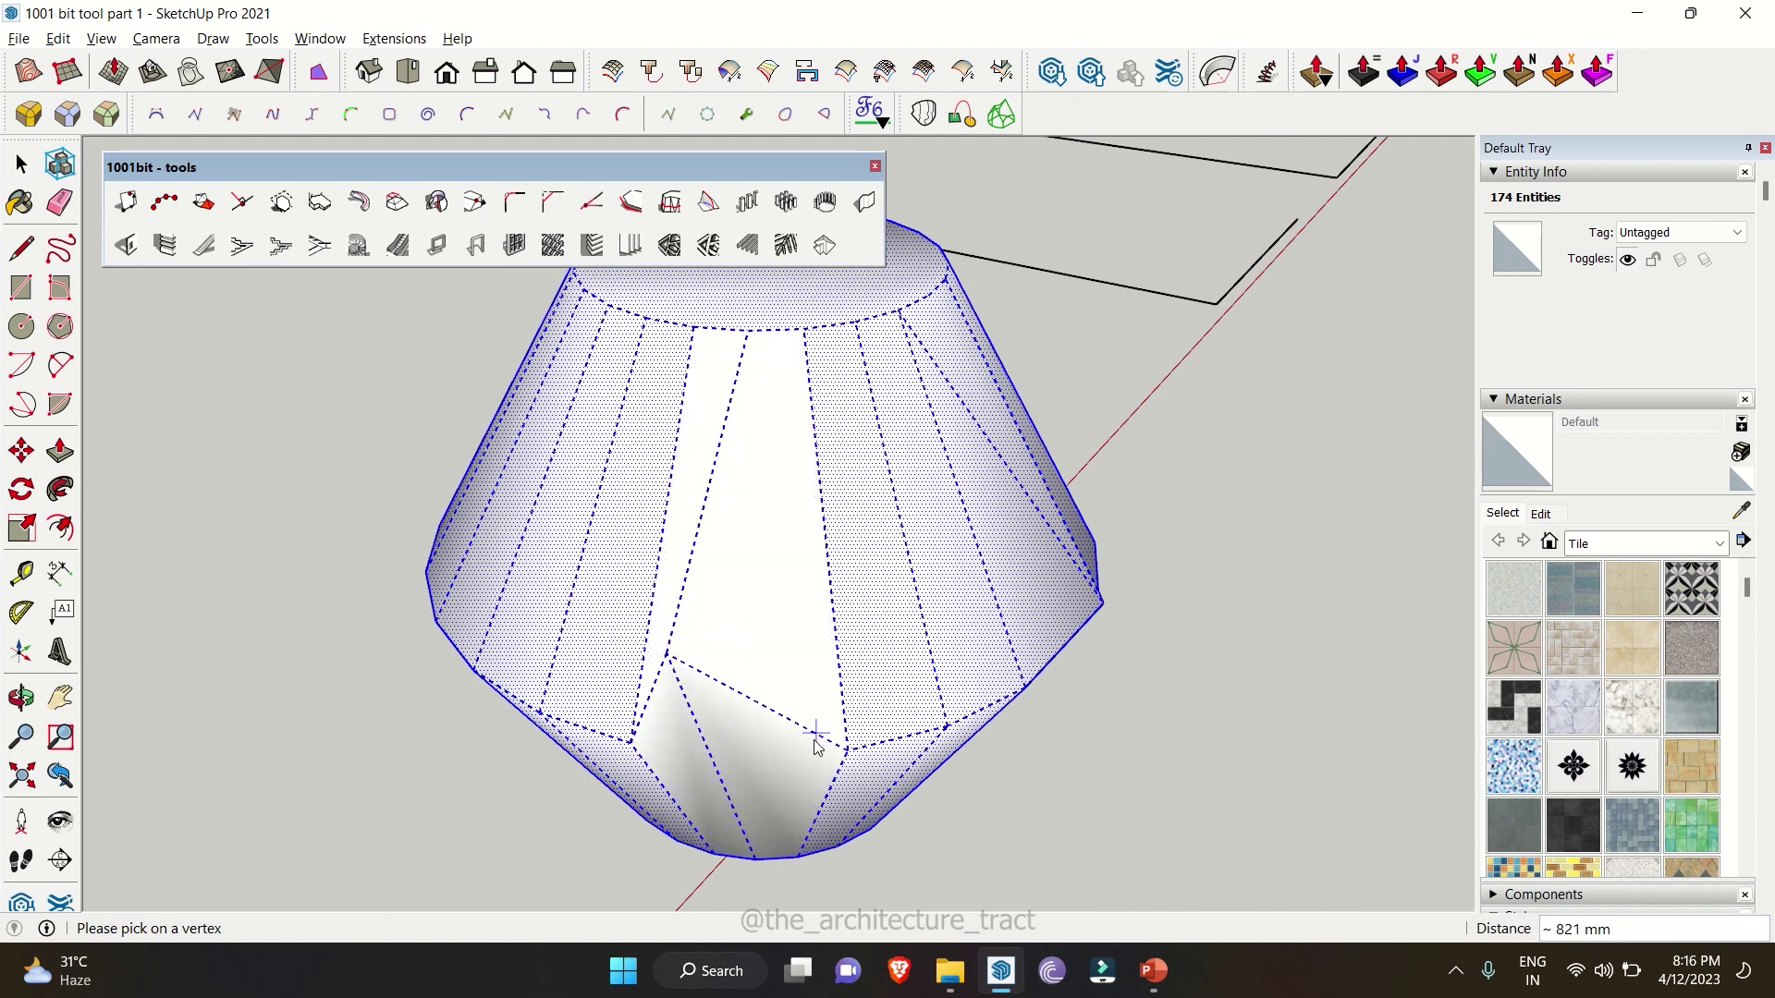
# - Move further vertices along the solid's widest ring, shifting the one on the front about 353 mm
pyautogui.moveTo(816, 745); pyautogui.dragTo(357, 681, button='middle')
pyautogui.click(634, 725)
pyautogui.click(741, 771)
pyautogui.click(802, 737)
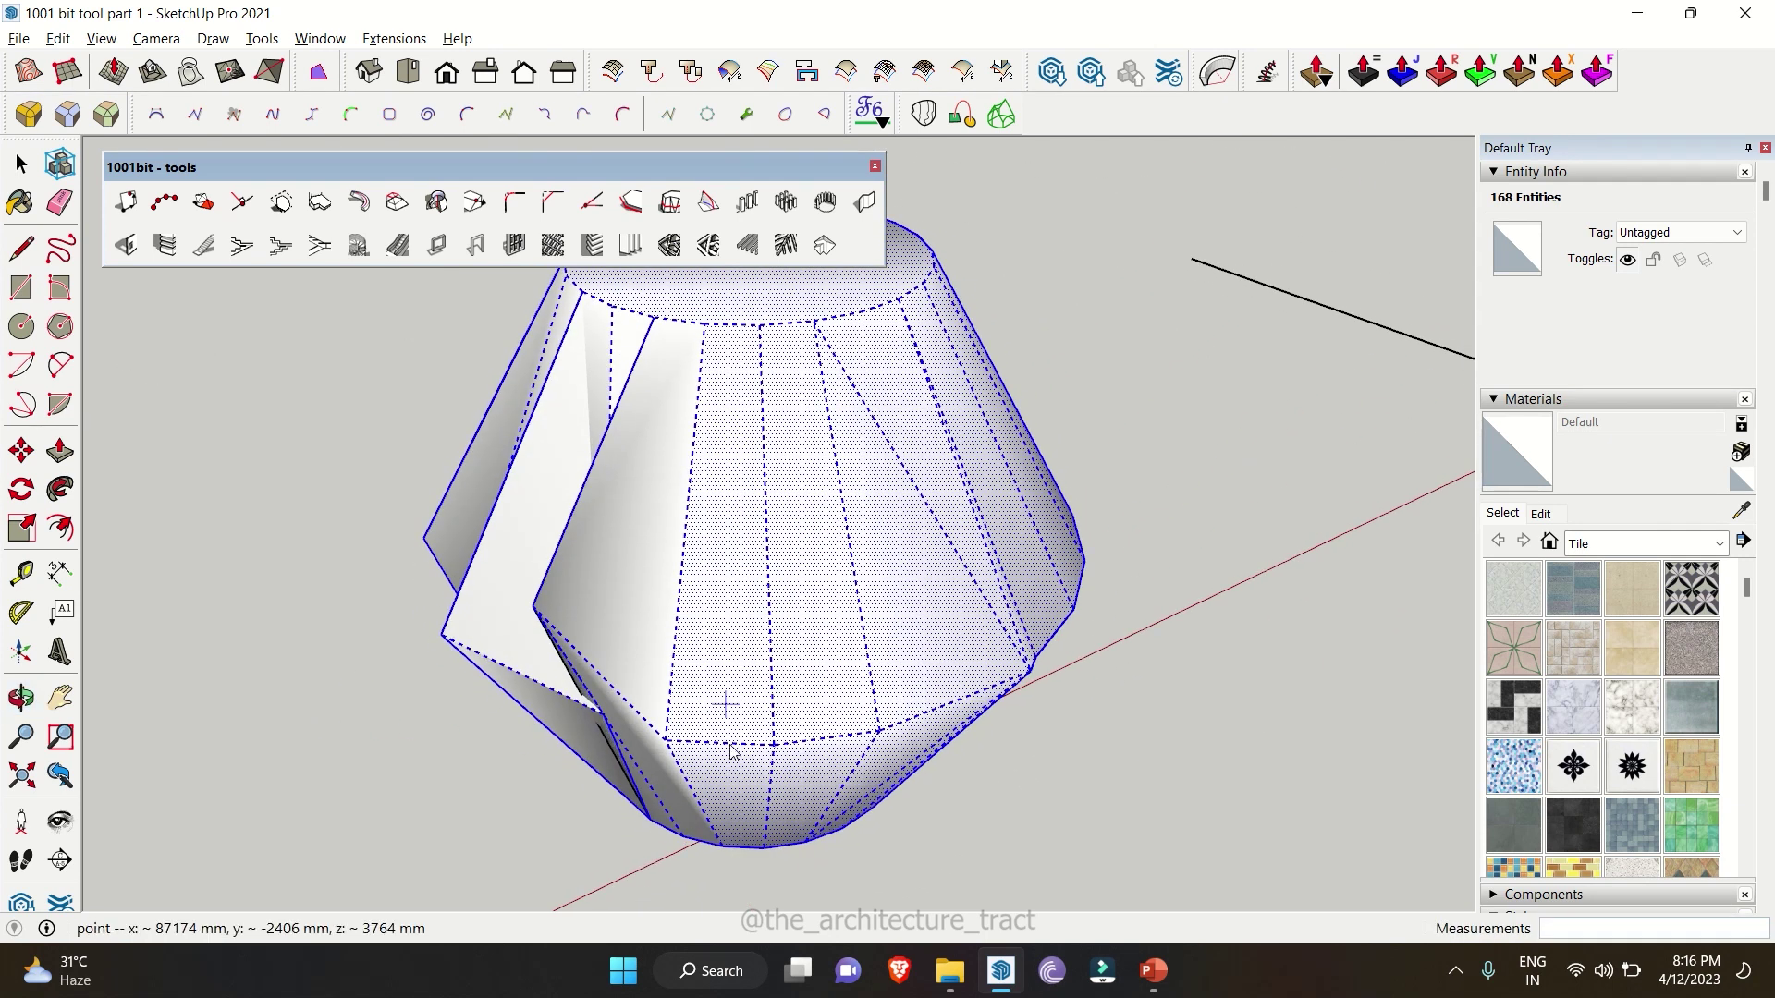
pyautogui.click(772, 744)
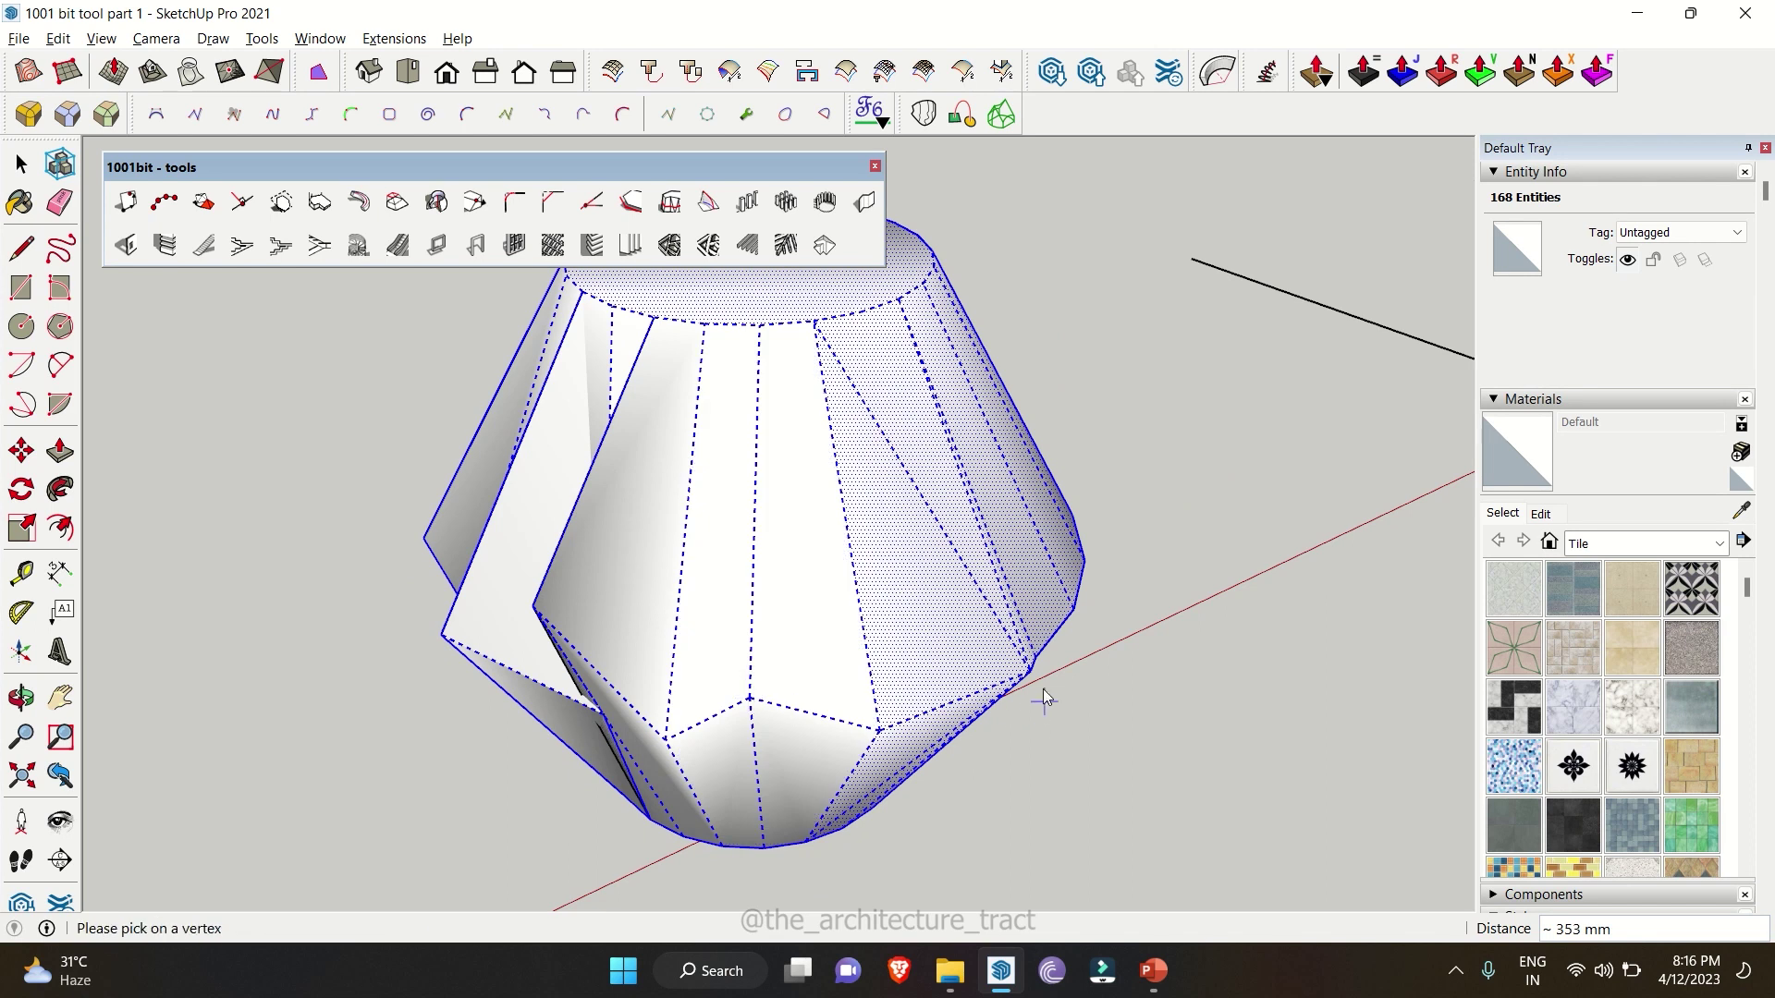
pyautogui.click(998, 666)
# - Move more ring vertices on the solid's other side to deform its surface, and clear the selection
pyautogui.moveTo(999, 666); pyautogui.dragTo(961, 735, button='middle')
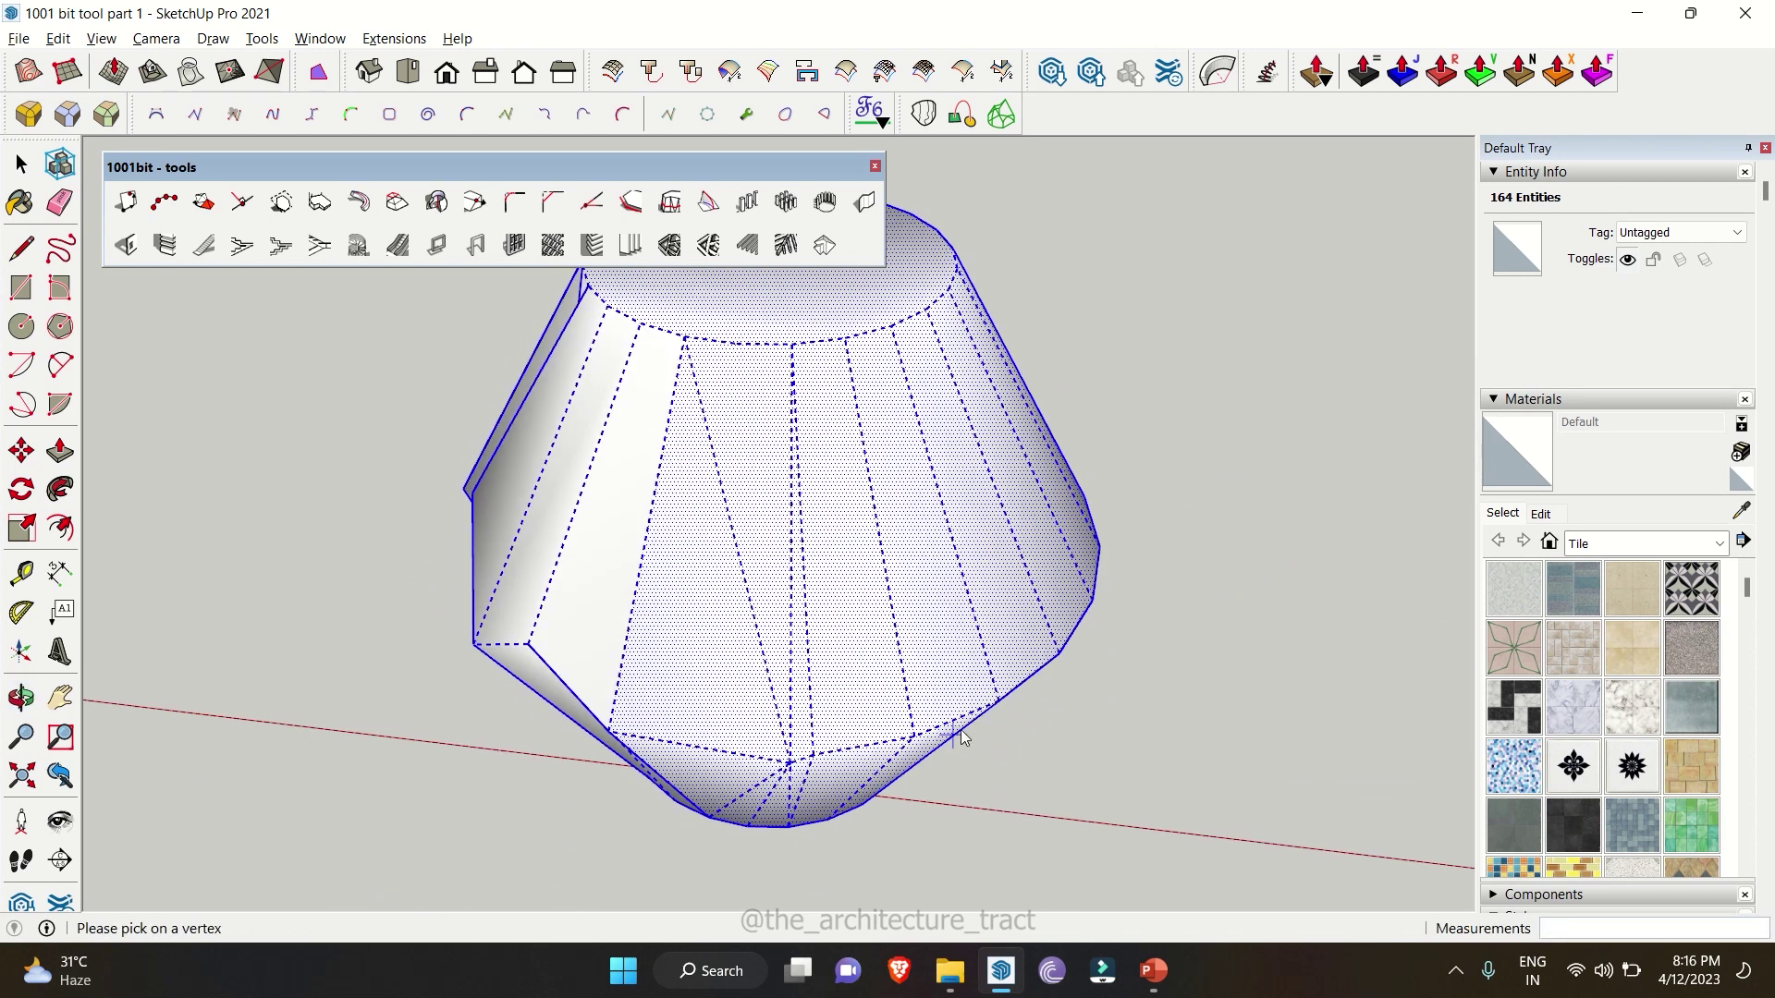
pyautogui.click(910, 737)
pyautogui.click(1057, 682)
pyautogui.moveTo(1058, 681); pyautogui.dragTo(1015, 705, button='middle')
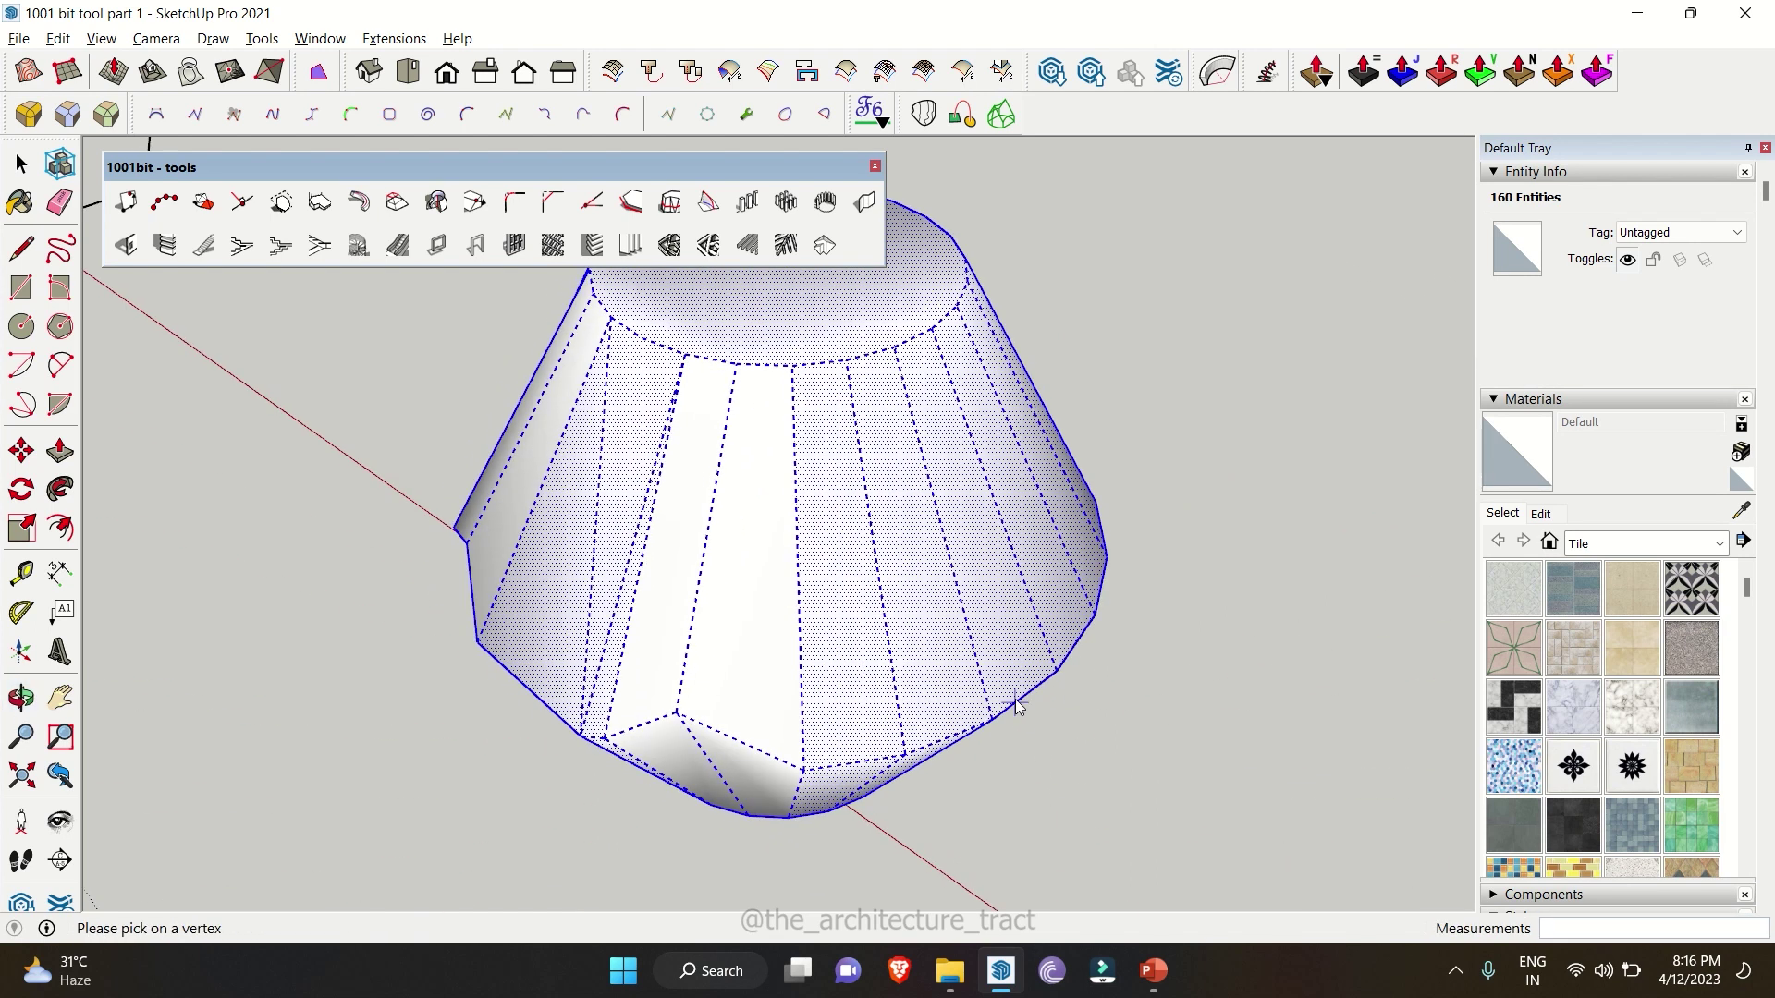
pyautogui.press('space')
pyautogui.click(978, 777)
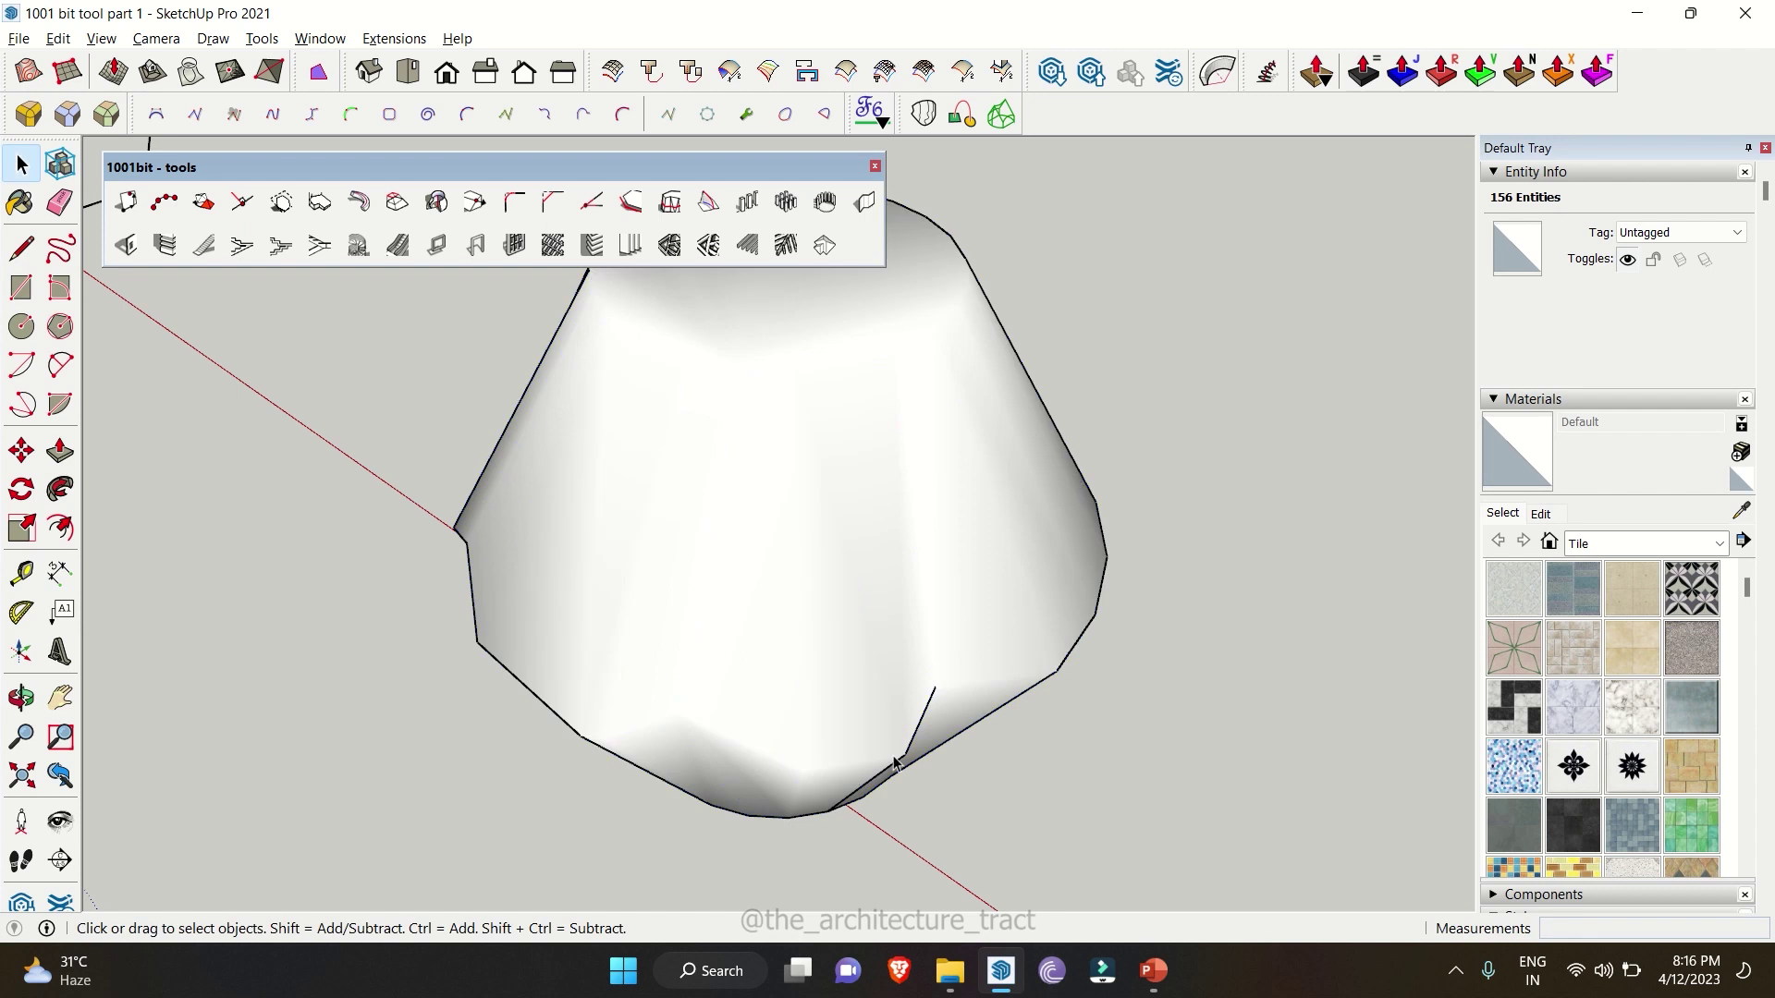
pyautogui.moveTo(978, 777); pyautogui.dragTo(1076, 561, button='middle')
pyautogui.scroll(-6, 702, 591)
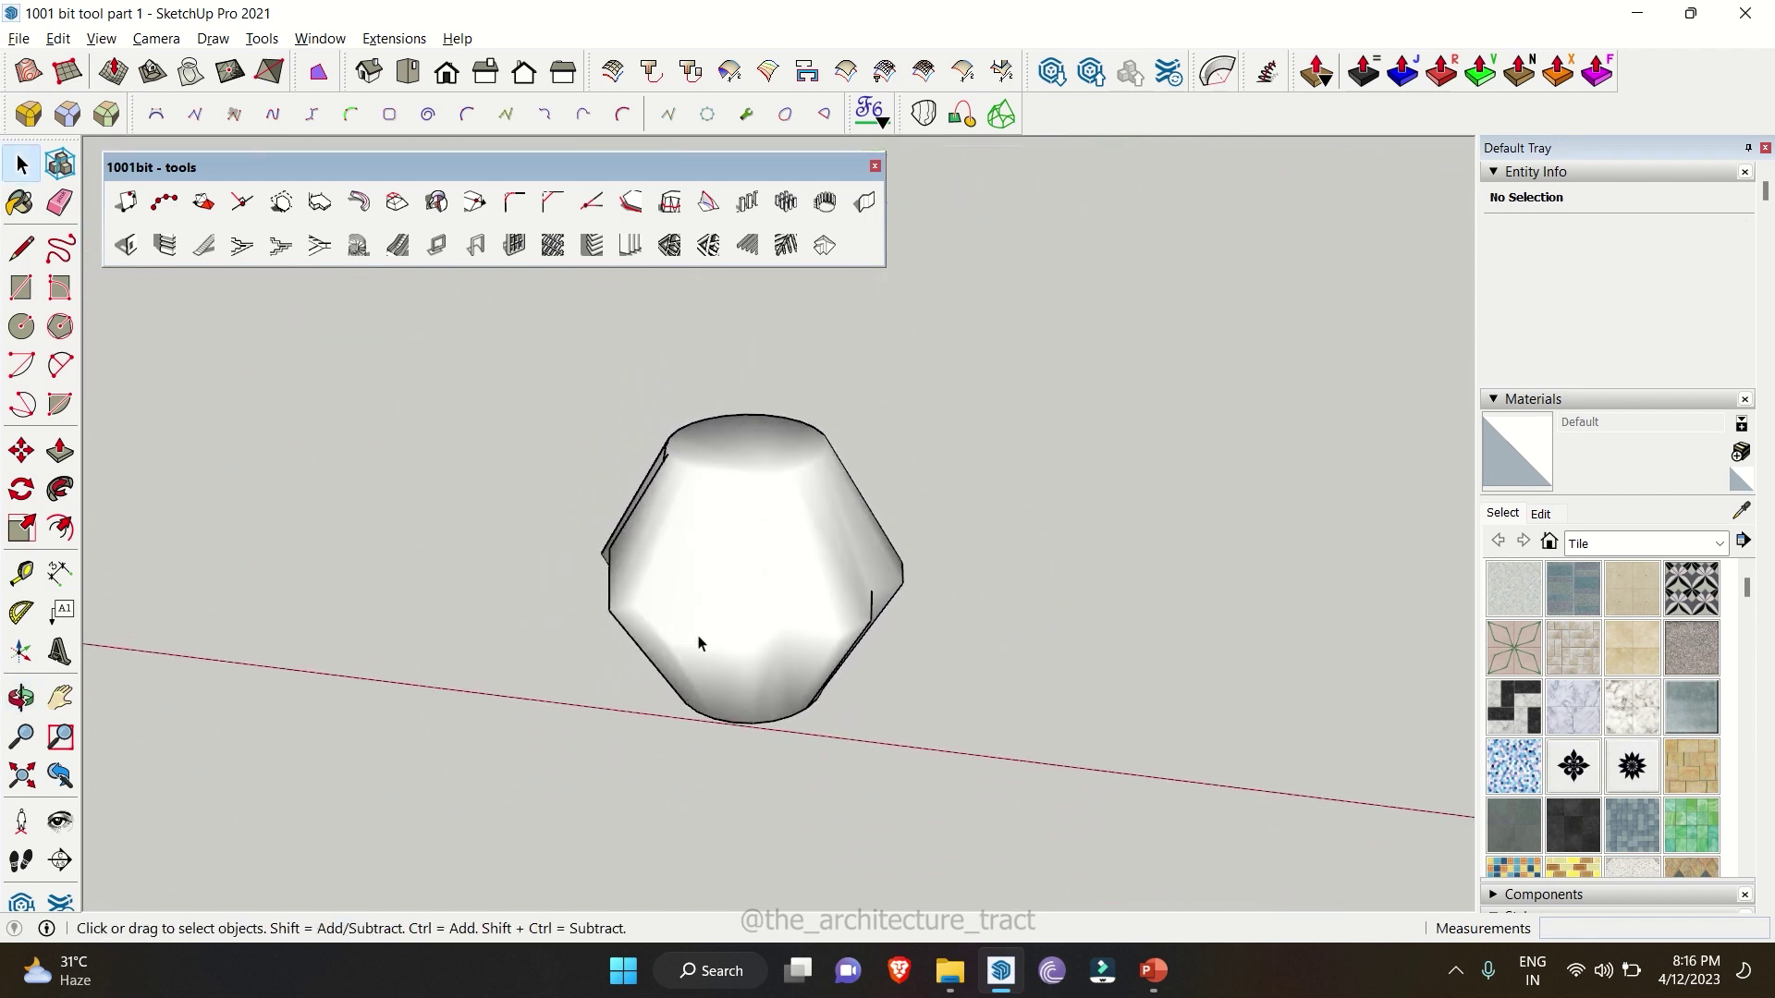
# - Fillet the corner between the two edges of the first open angle with a radius of 1200 mm
pyautogui.moveTo(568, 629); pyautogui.dragTo(1010, 752, button='middle')
pyautogui.scroll(5, 1113, 550)
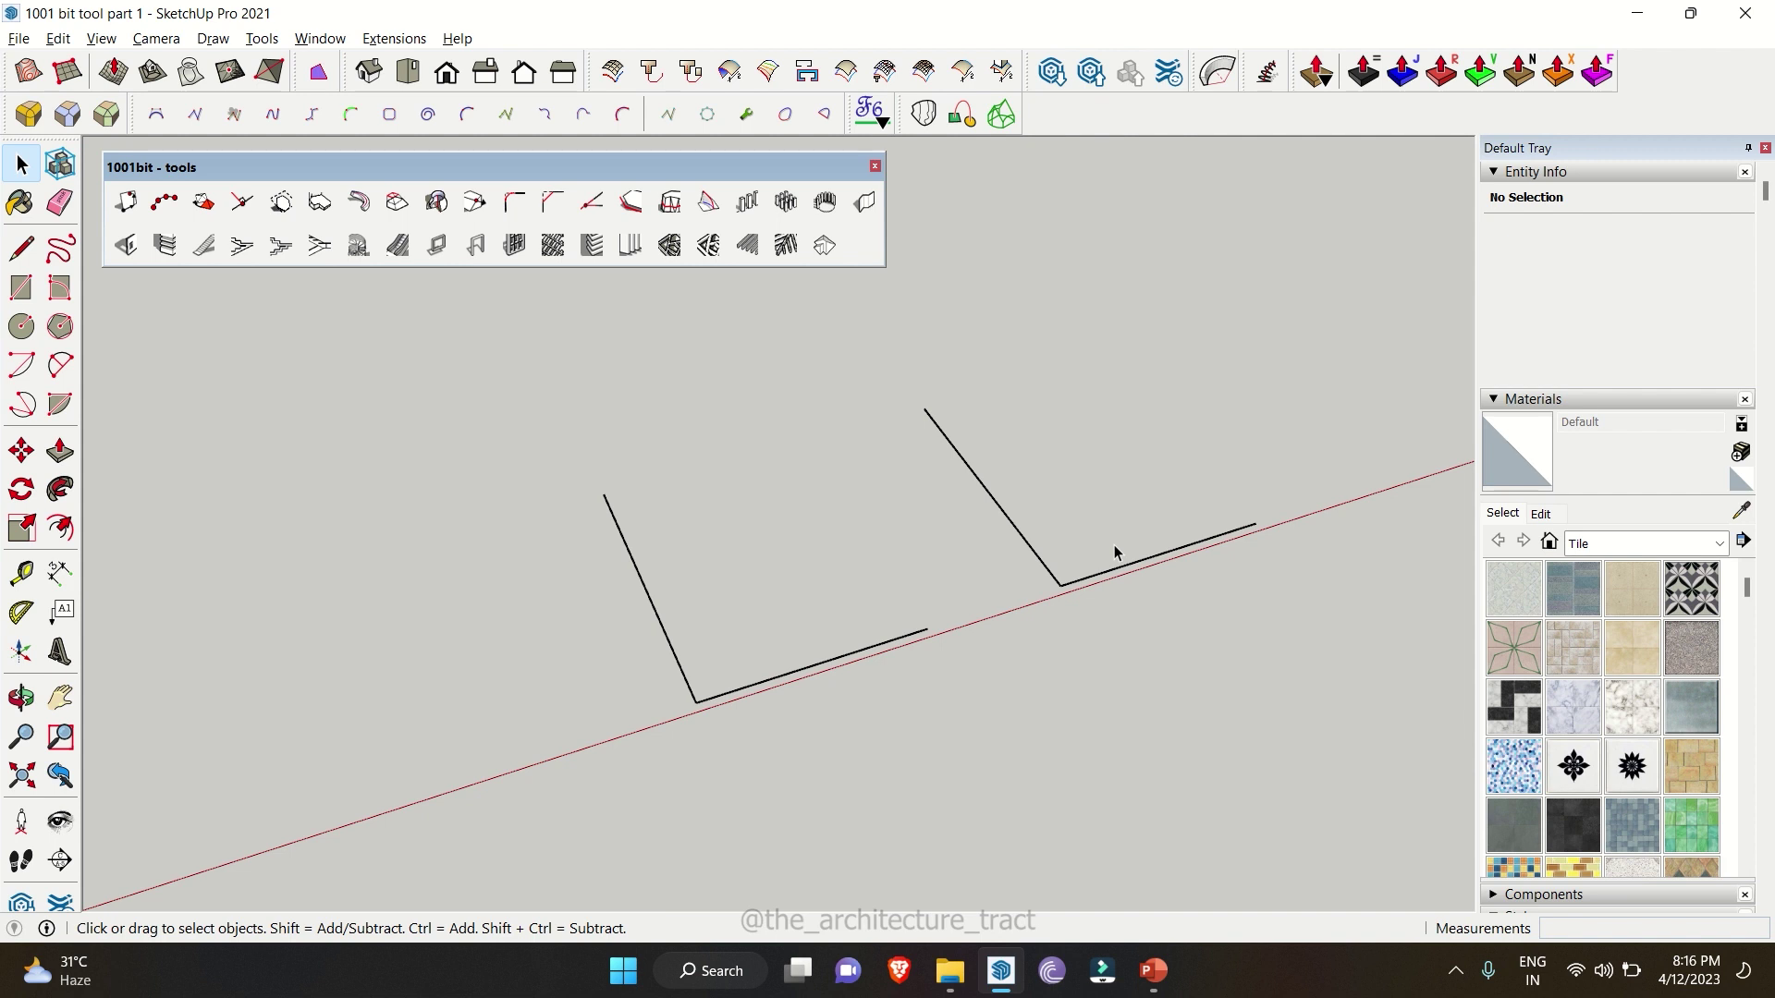
pyautogui.scroll(1, 1154, 543)
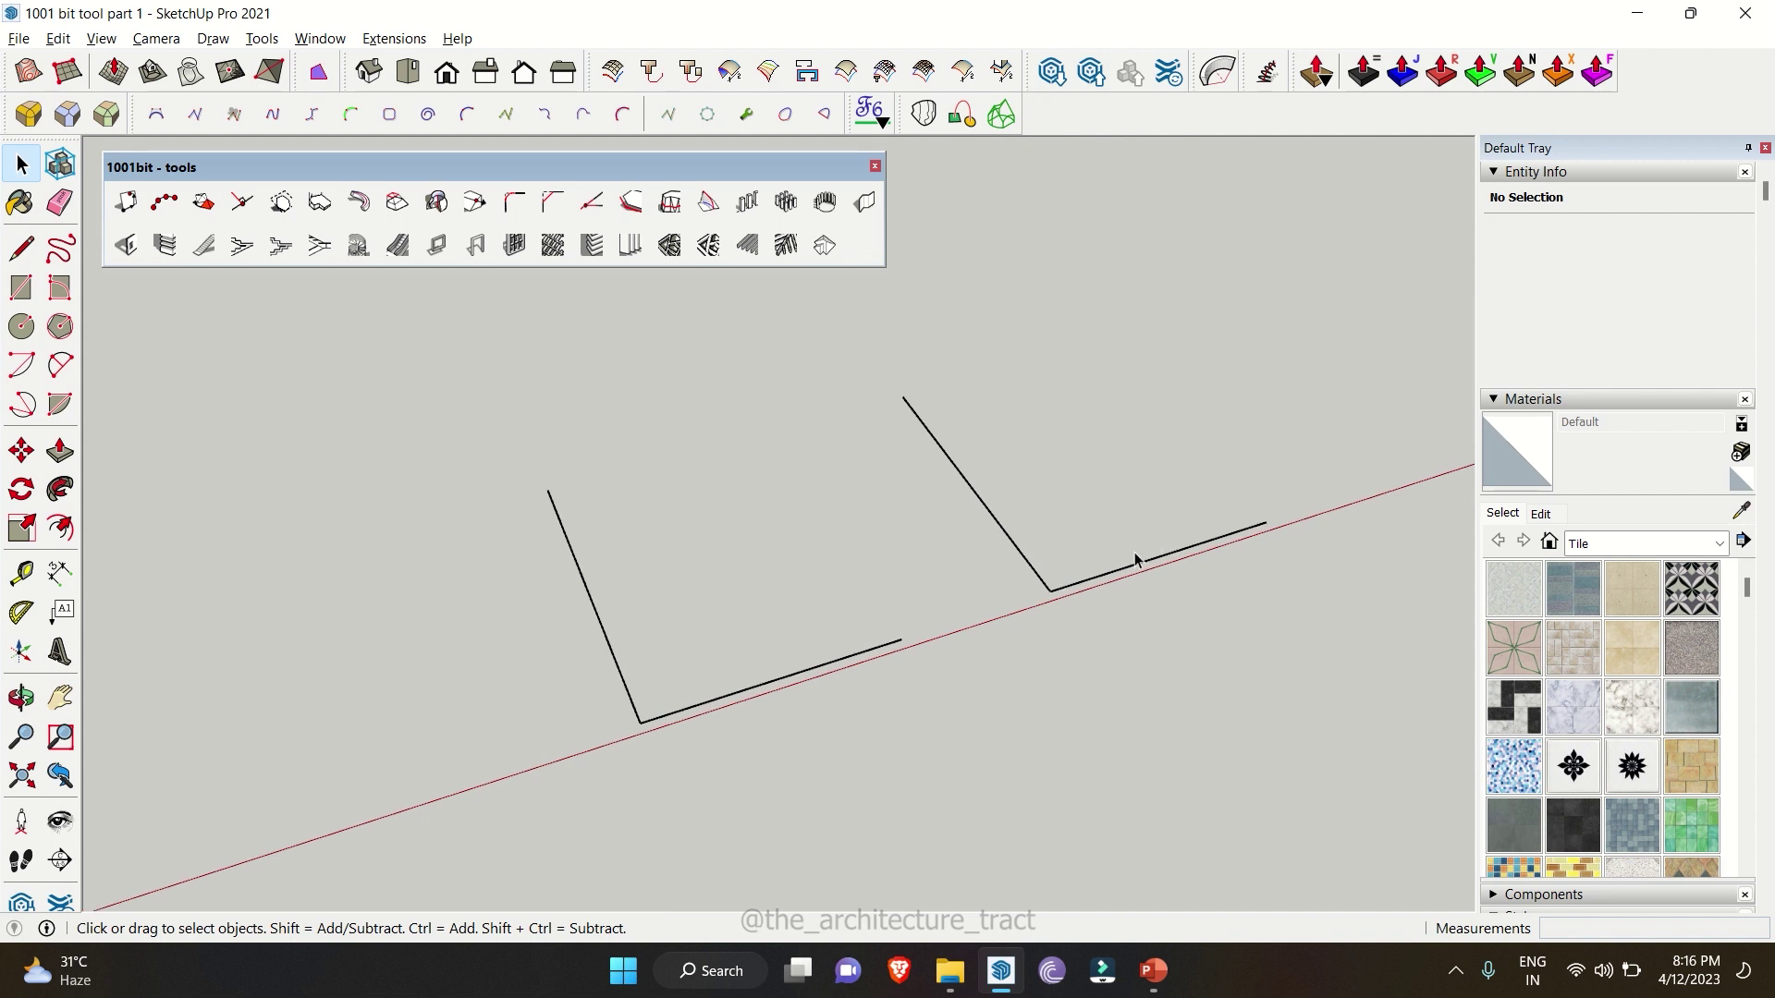
pyautogui.click(514, 202)
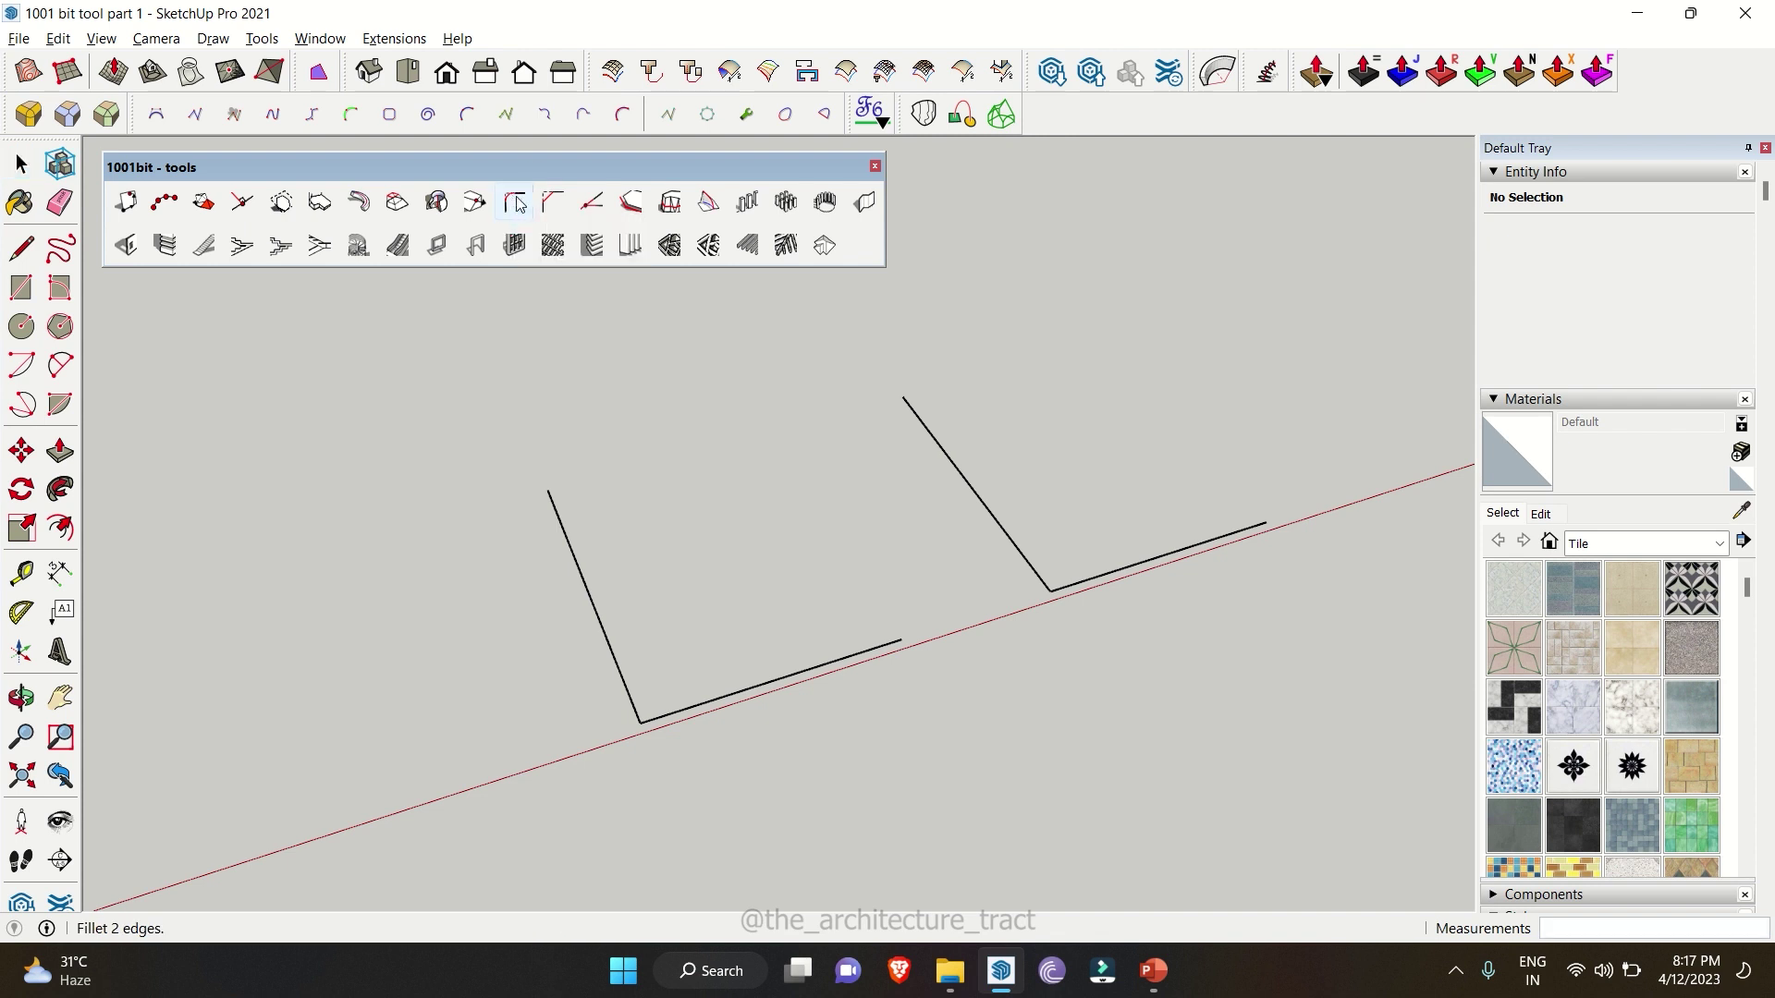
pyautogui.click(591, 601)
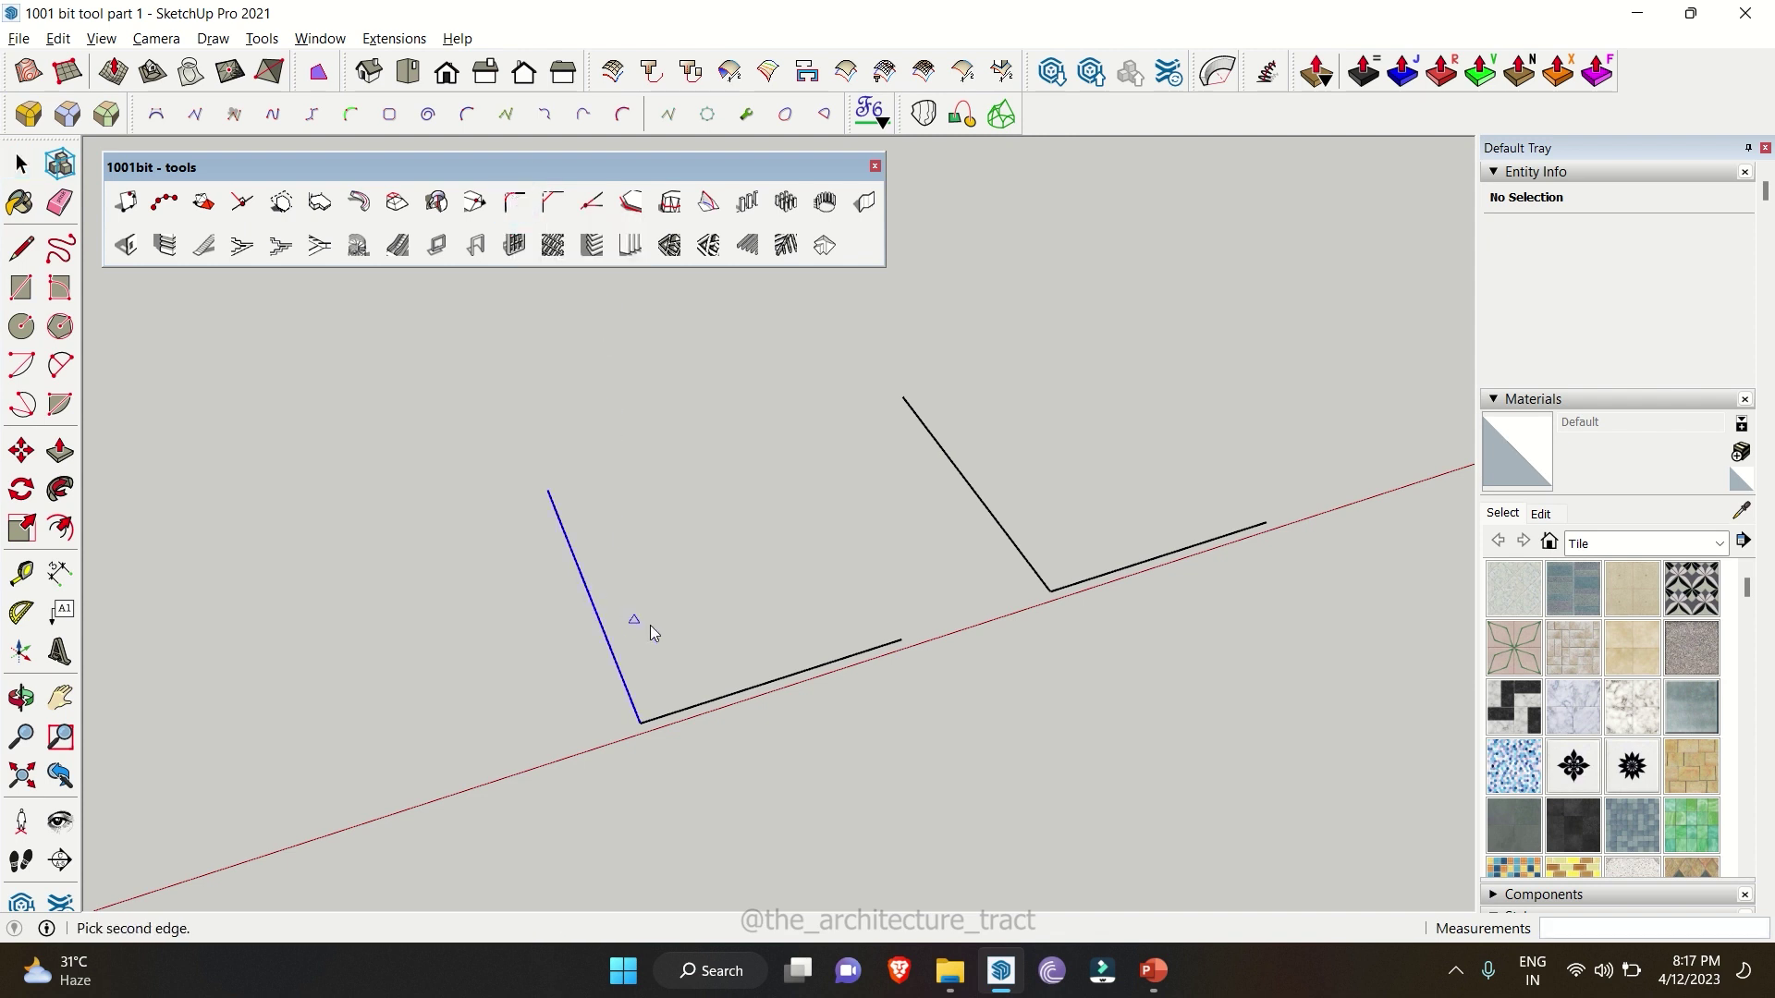
pyautogui.click(749, 686)
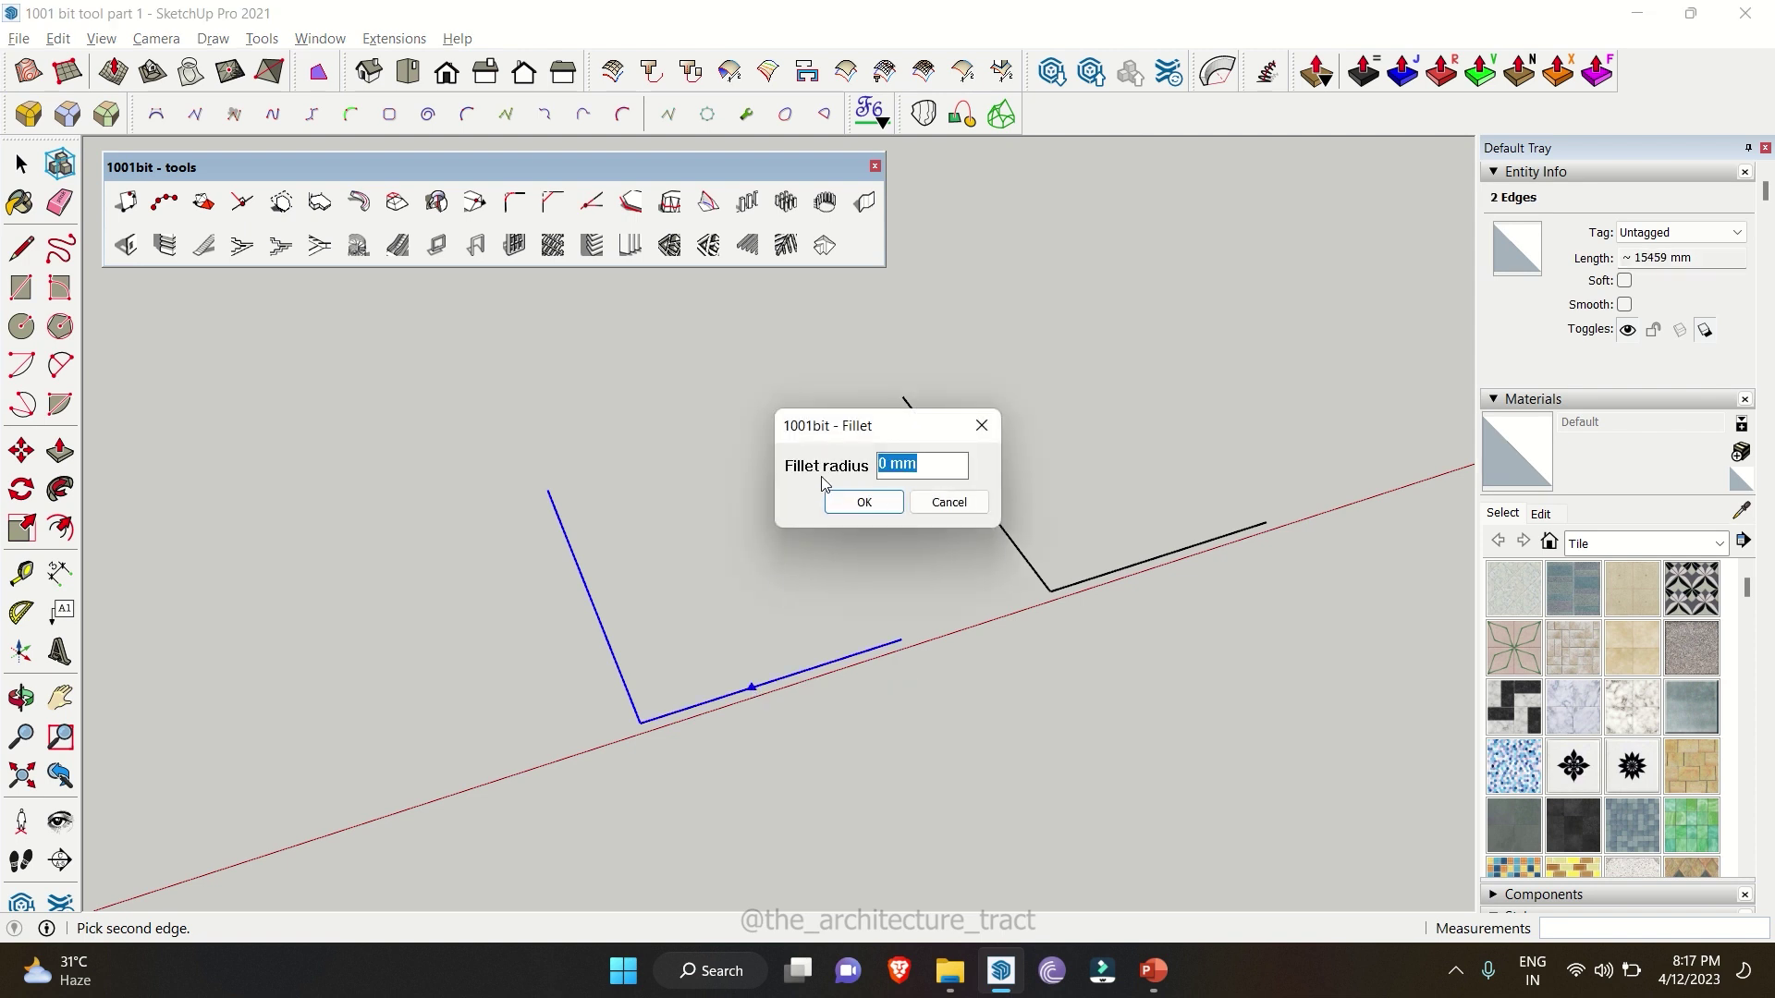
pyautogui.write('2')
pyautogui.press('BackSpace')
pyautogui.write('1200')
pyautogui.click(874, 503)
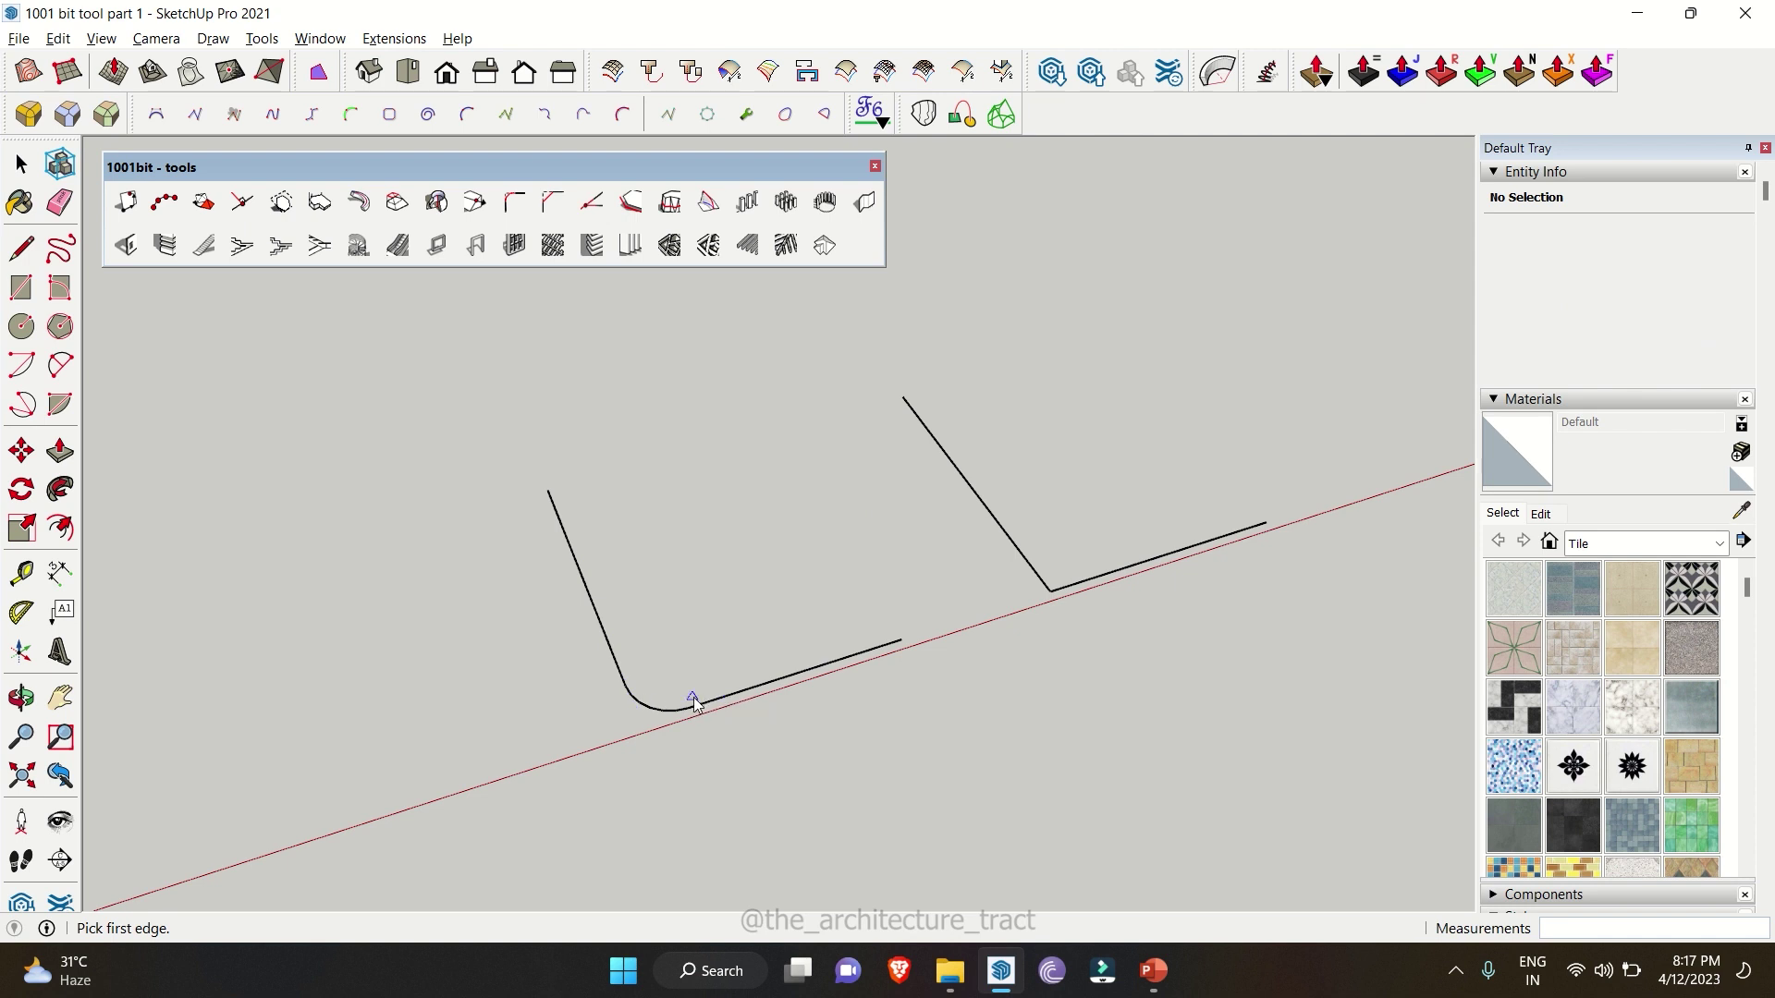
# - Chamfer the corner of the second open angle, with 1500 mm along the steep edge and 2200 mm along the other
pyautogui.click(554, 204)
pyautogui.click(997, 518)
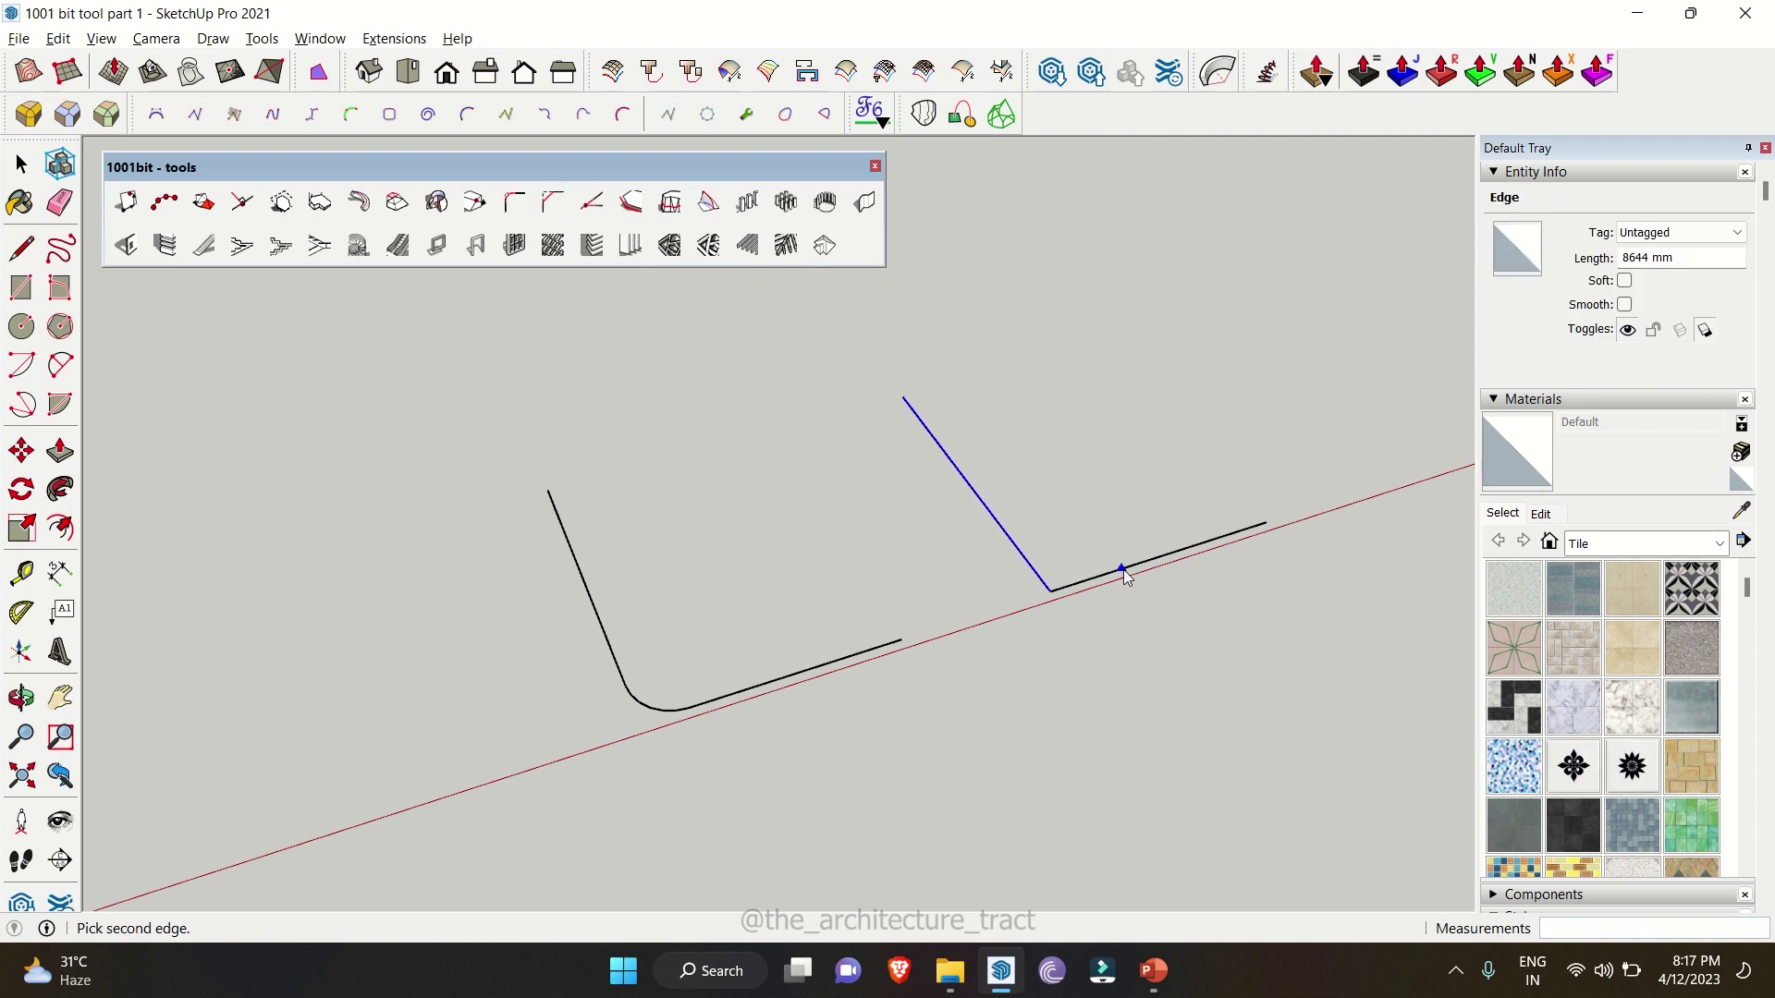
pyautogui.click(1125, 570)
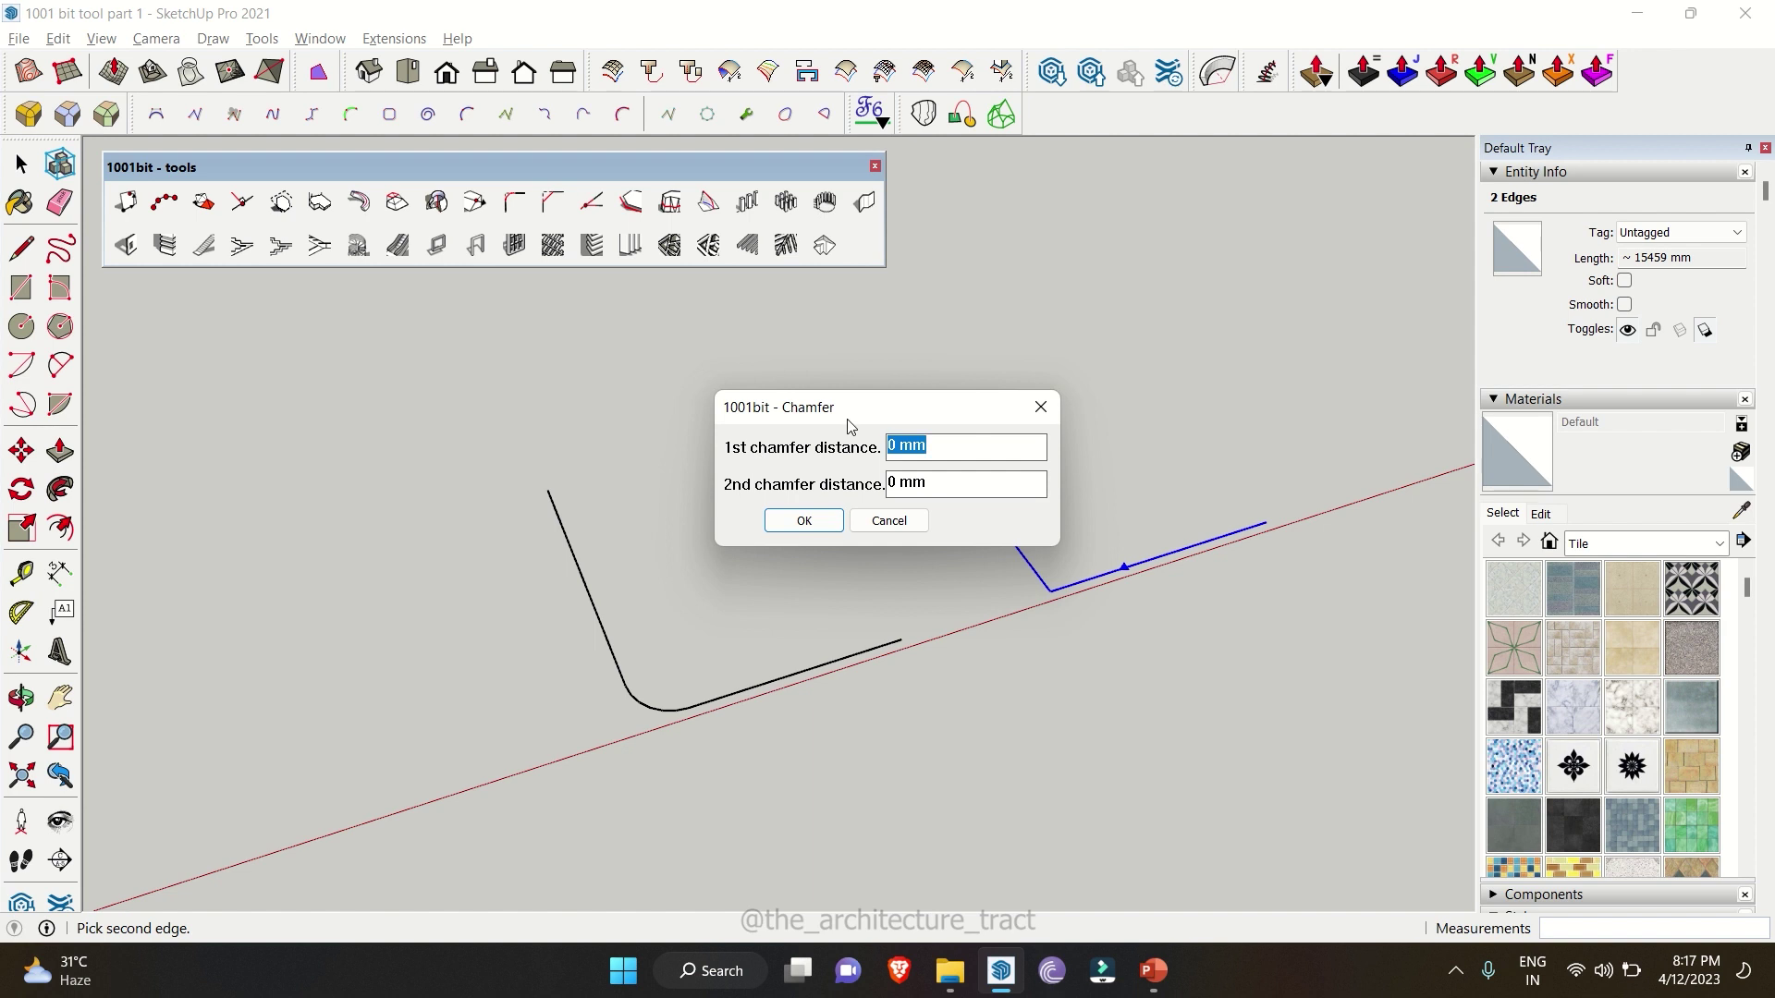
pyautogui.write('1500')
pyautogui.press('Tab')
pyautogui.write('2200')
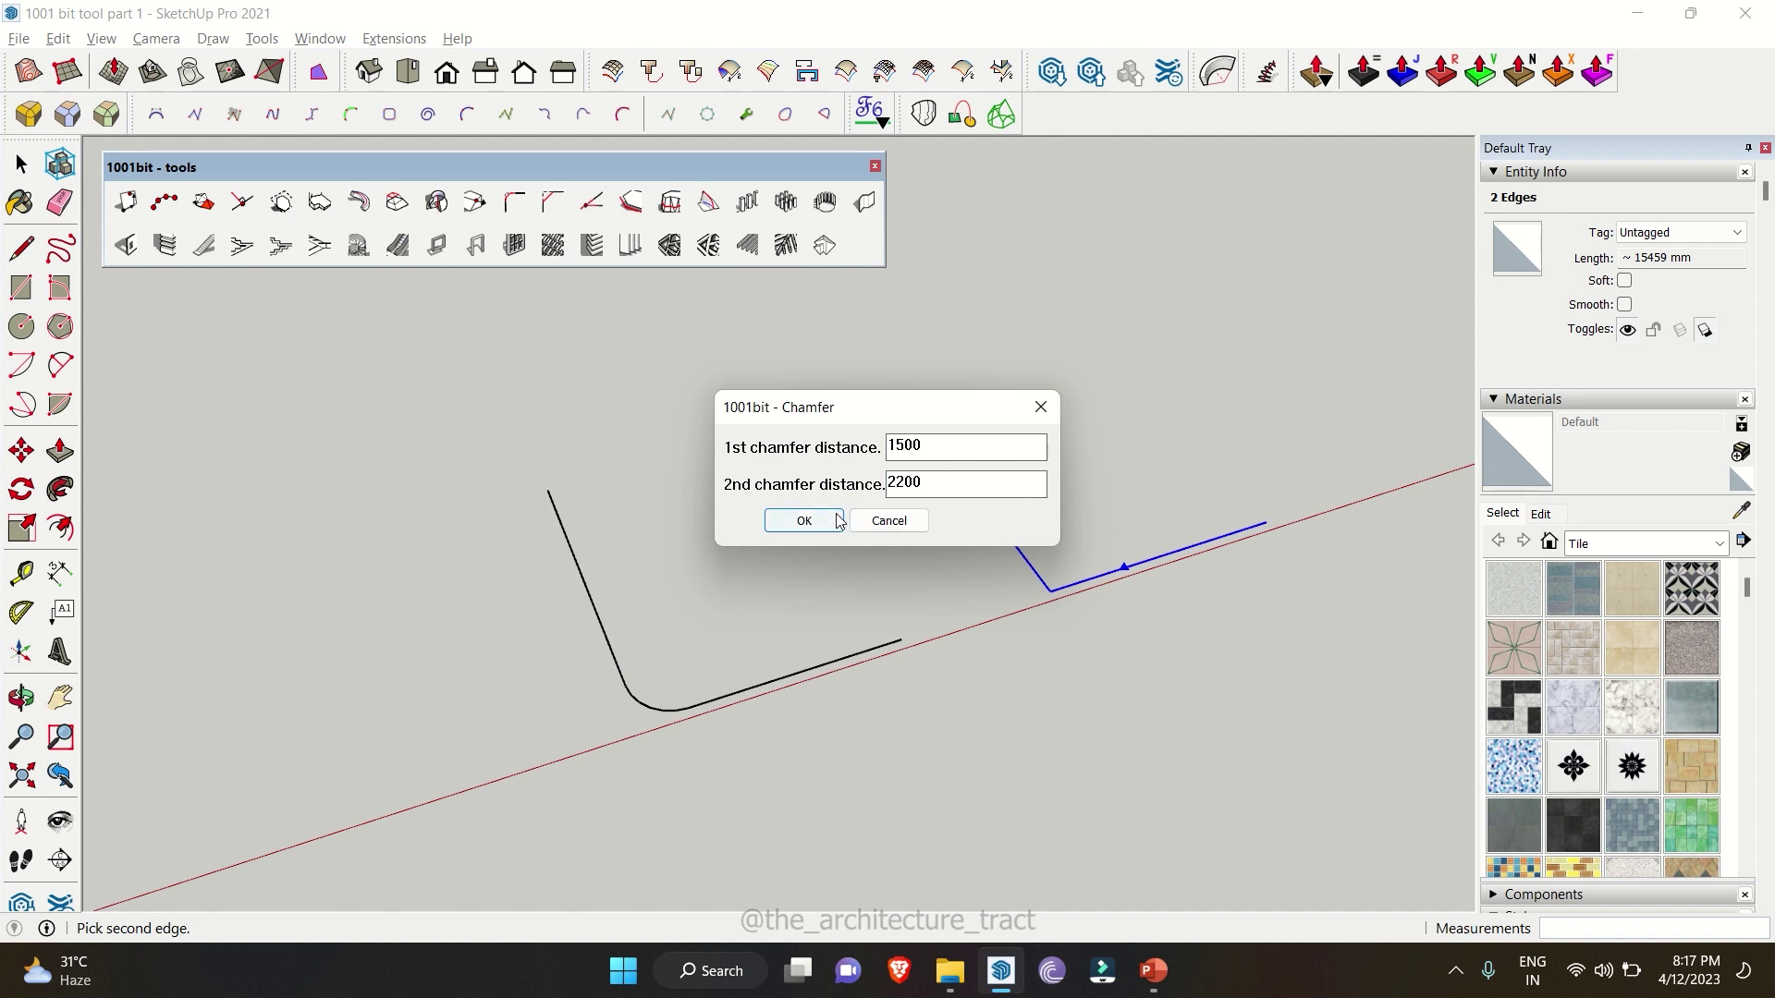
pyautogui.click(802, 521)
# - Extend the short edge above the white face to meet the long slanted edge with the 1001bit extend tool
pyautogui.scroll(3, 1323, 564)
pyautogui.scroll(-4, 890, 560)
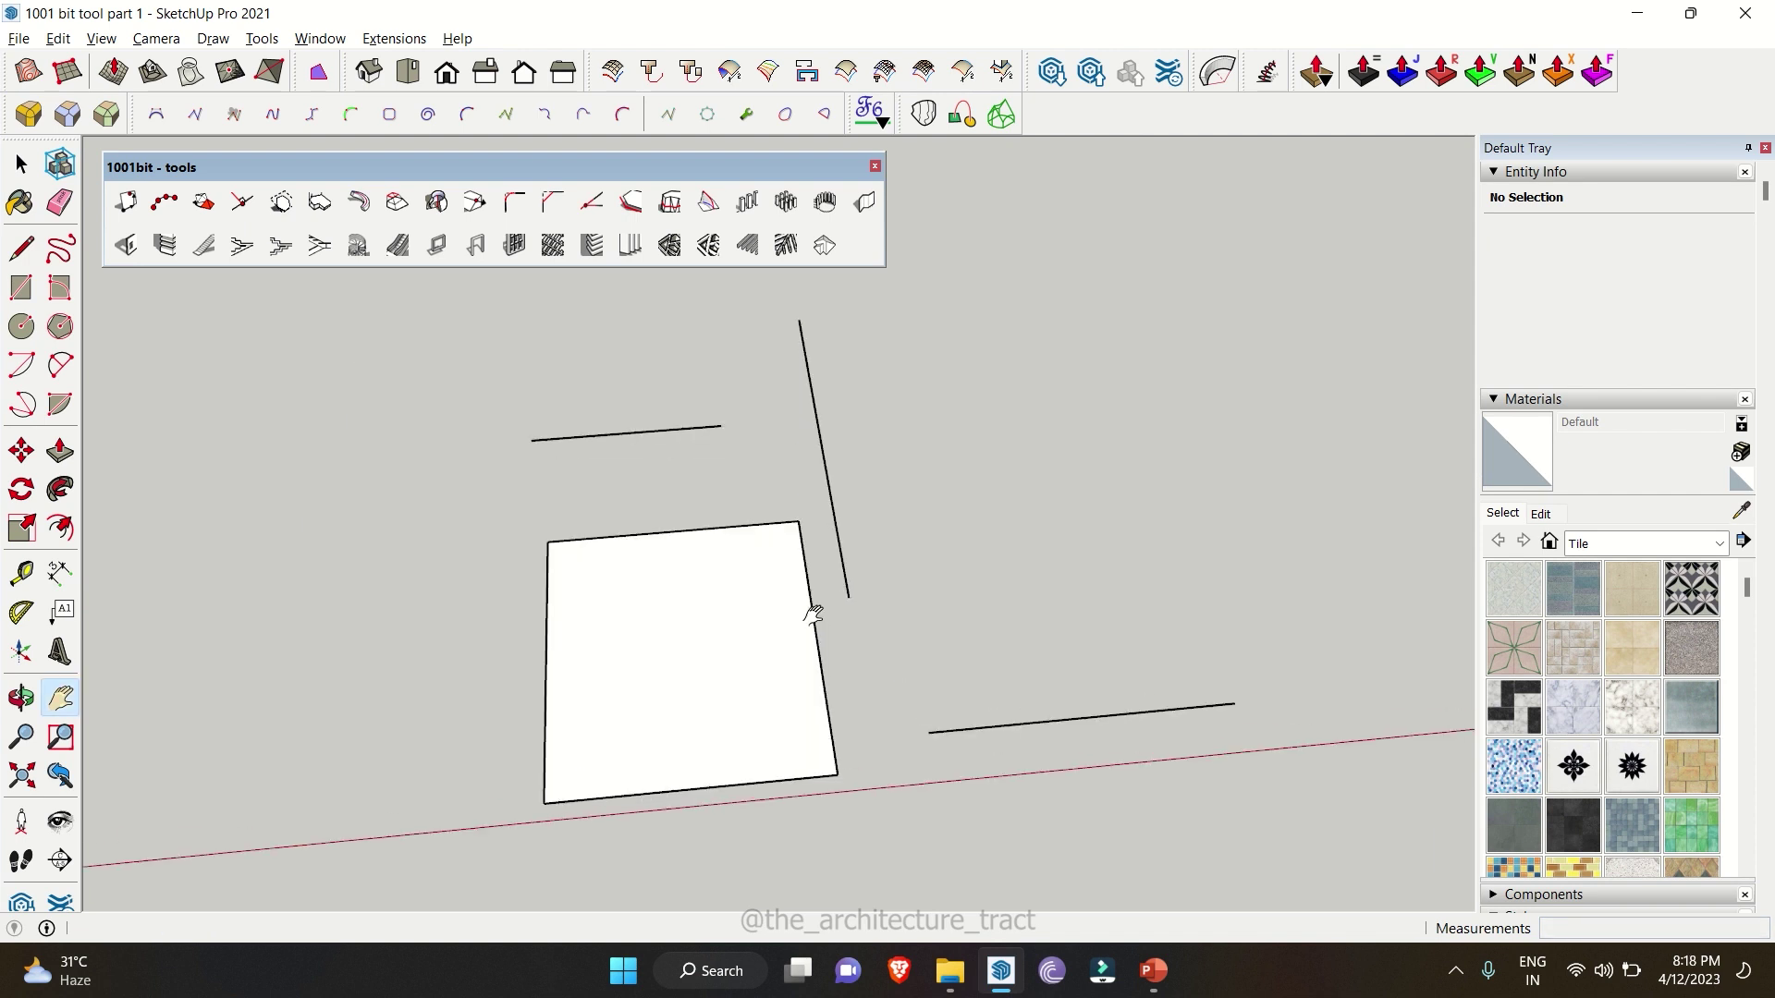
pyautogui.scroll(2, 813, 606)
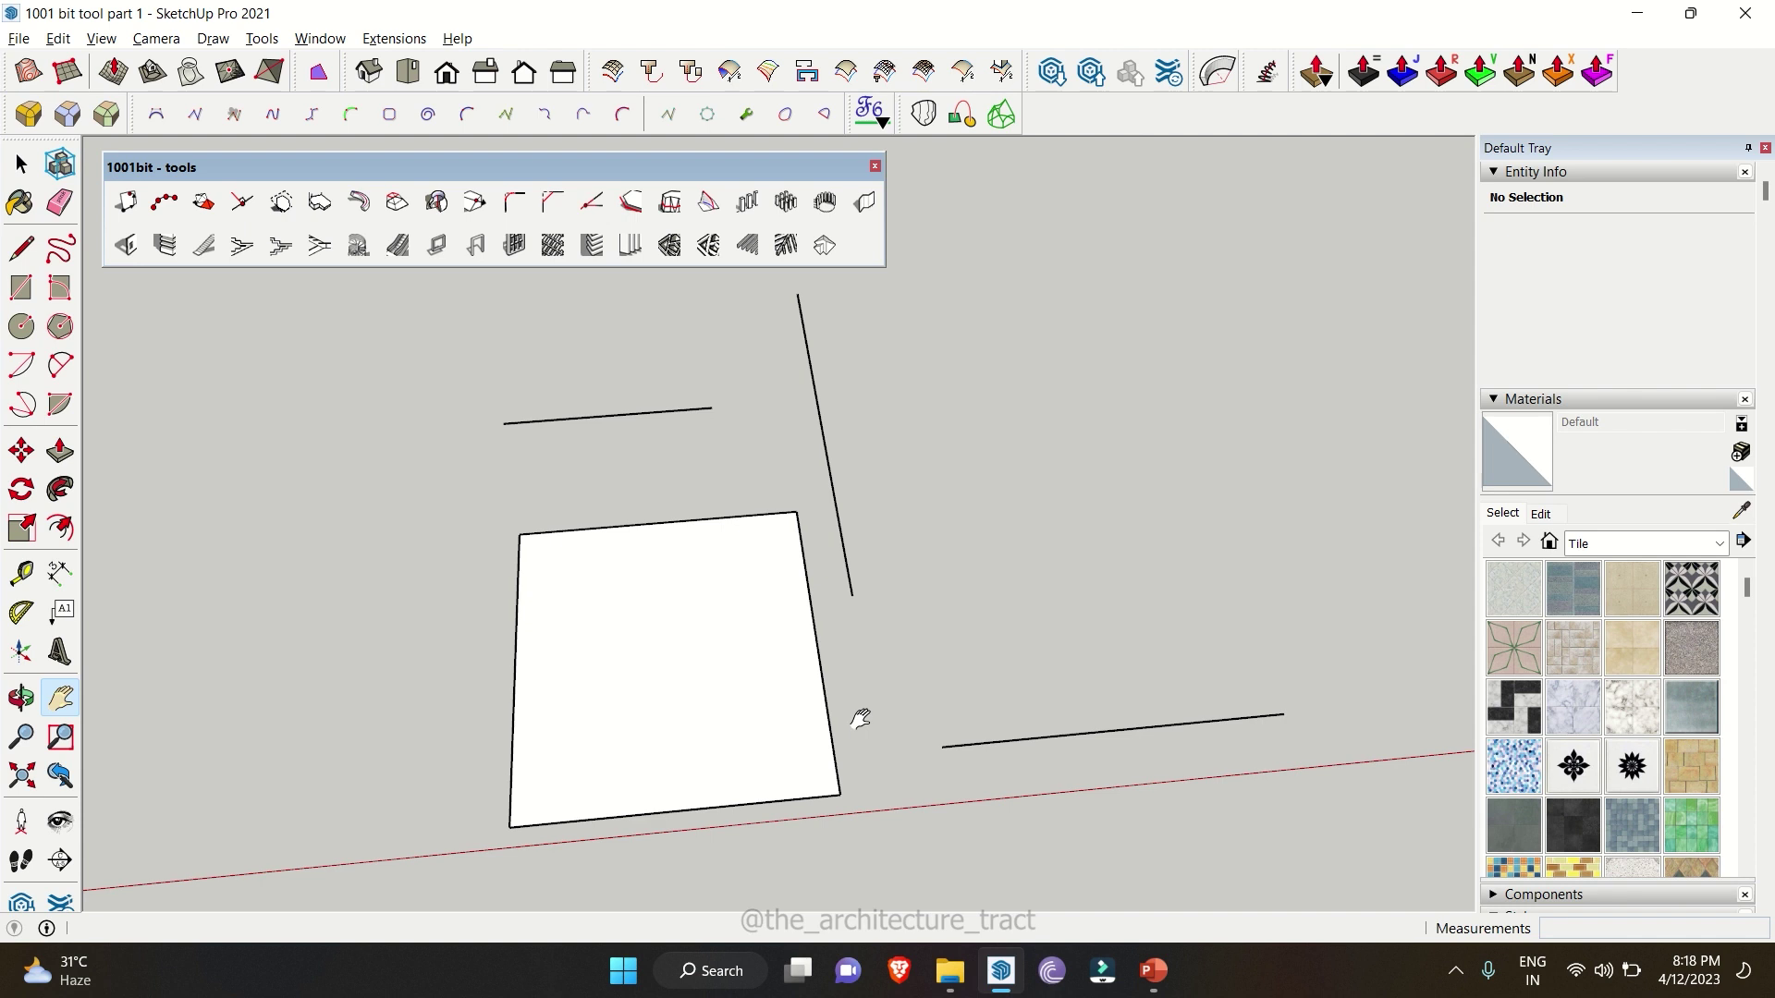
pyautogui.moveTo(860, 719); pyautogui.dragTo(844, 535, button='middle')
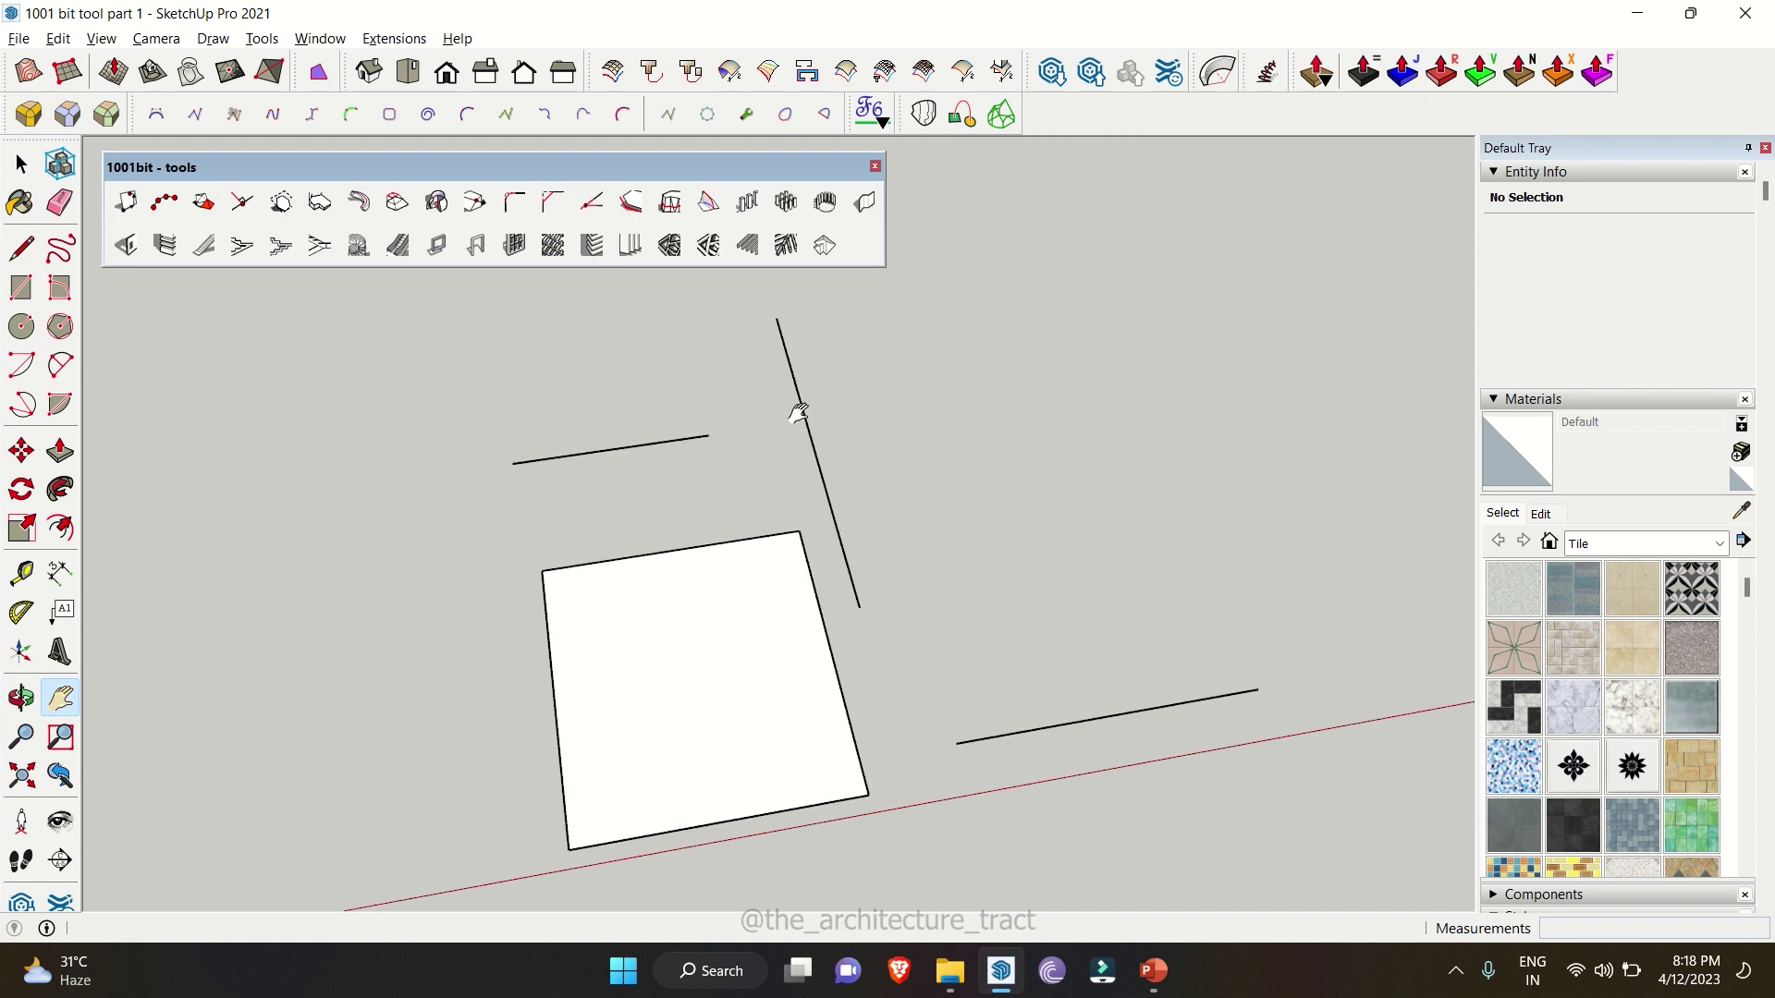
pyautogui.press('space')
pyautogui.click(705, 439)
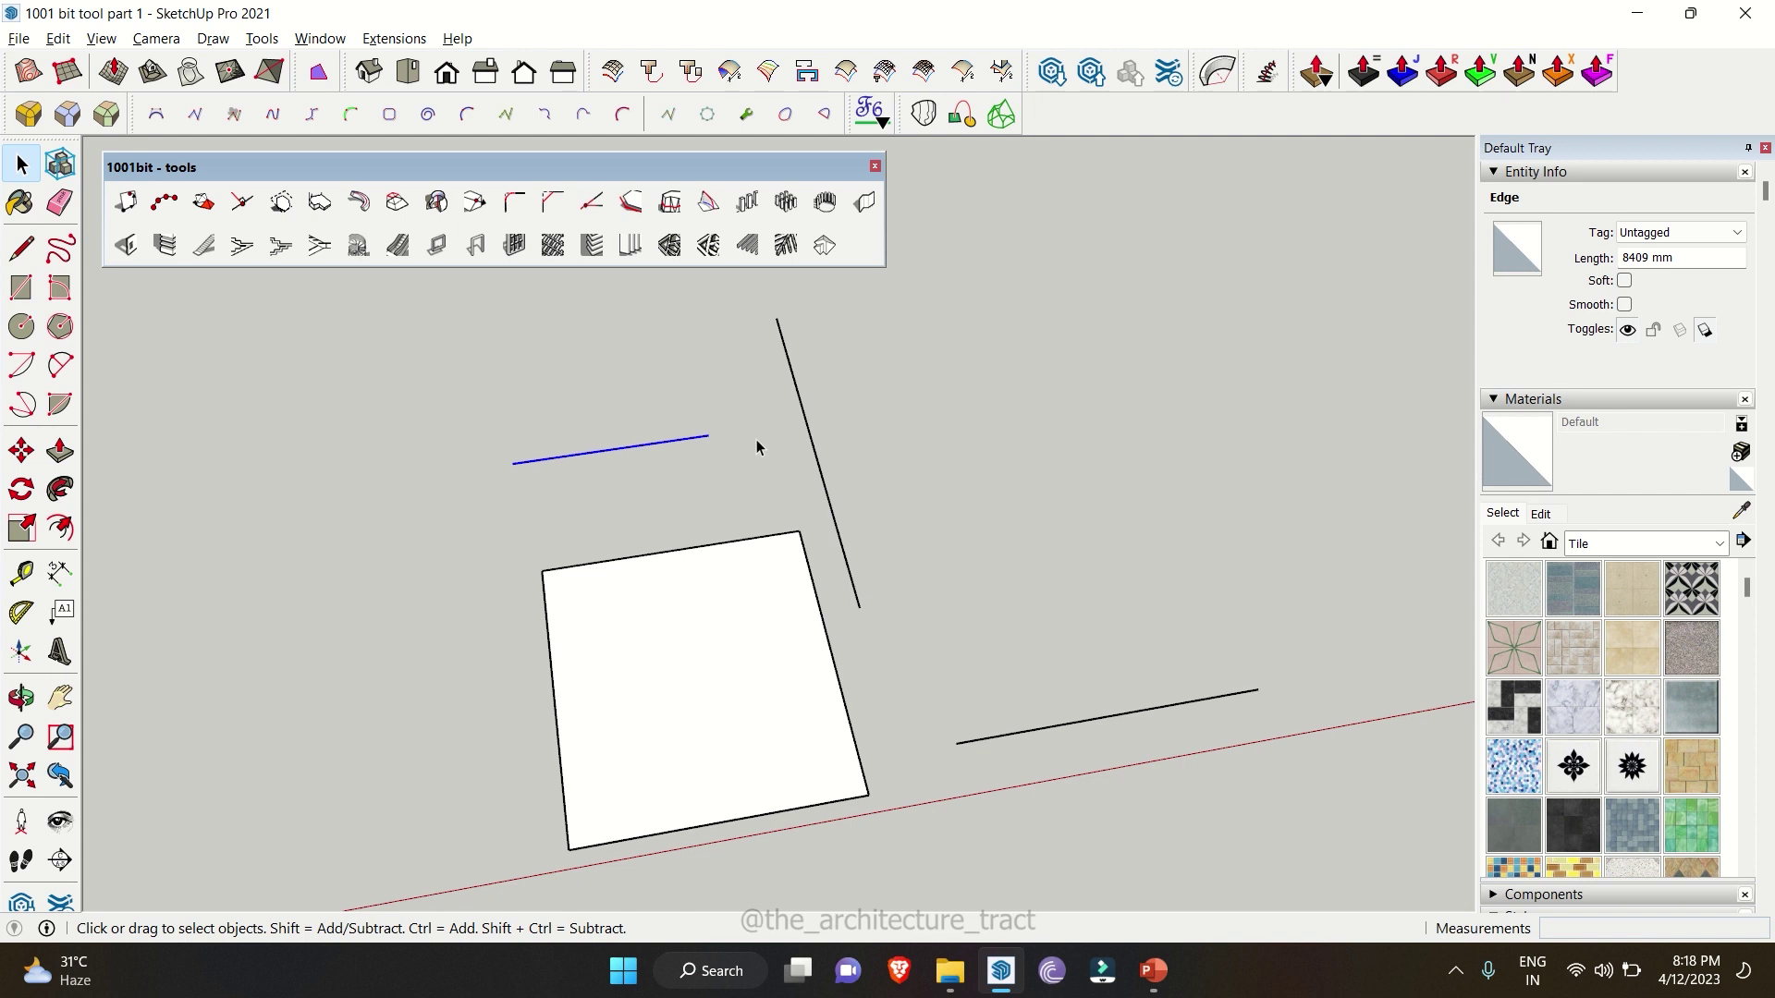
pyautogui.click(591, 202)
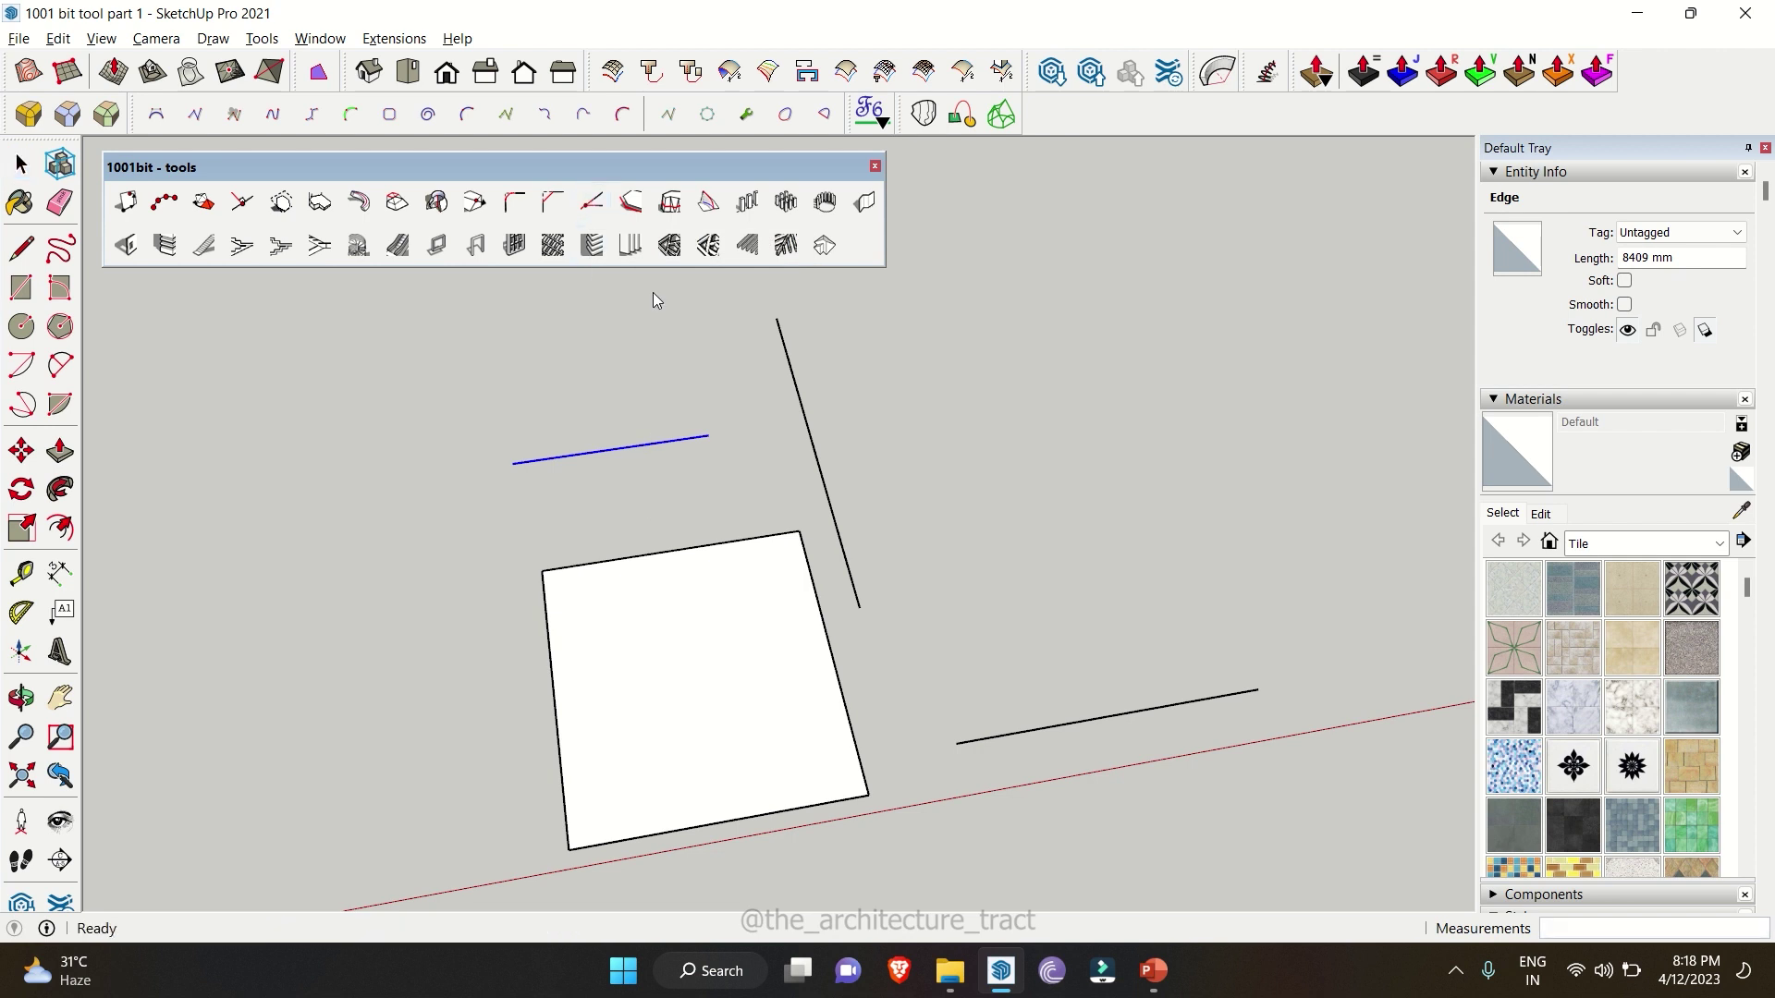
pyautogui.click(806, 423)
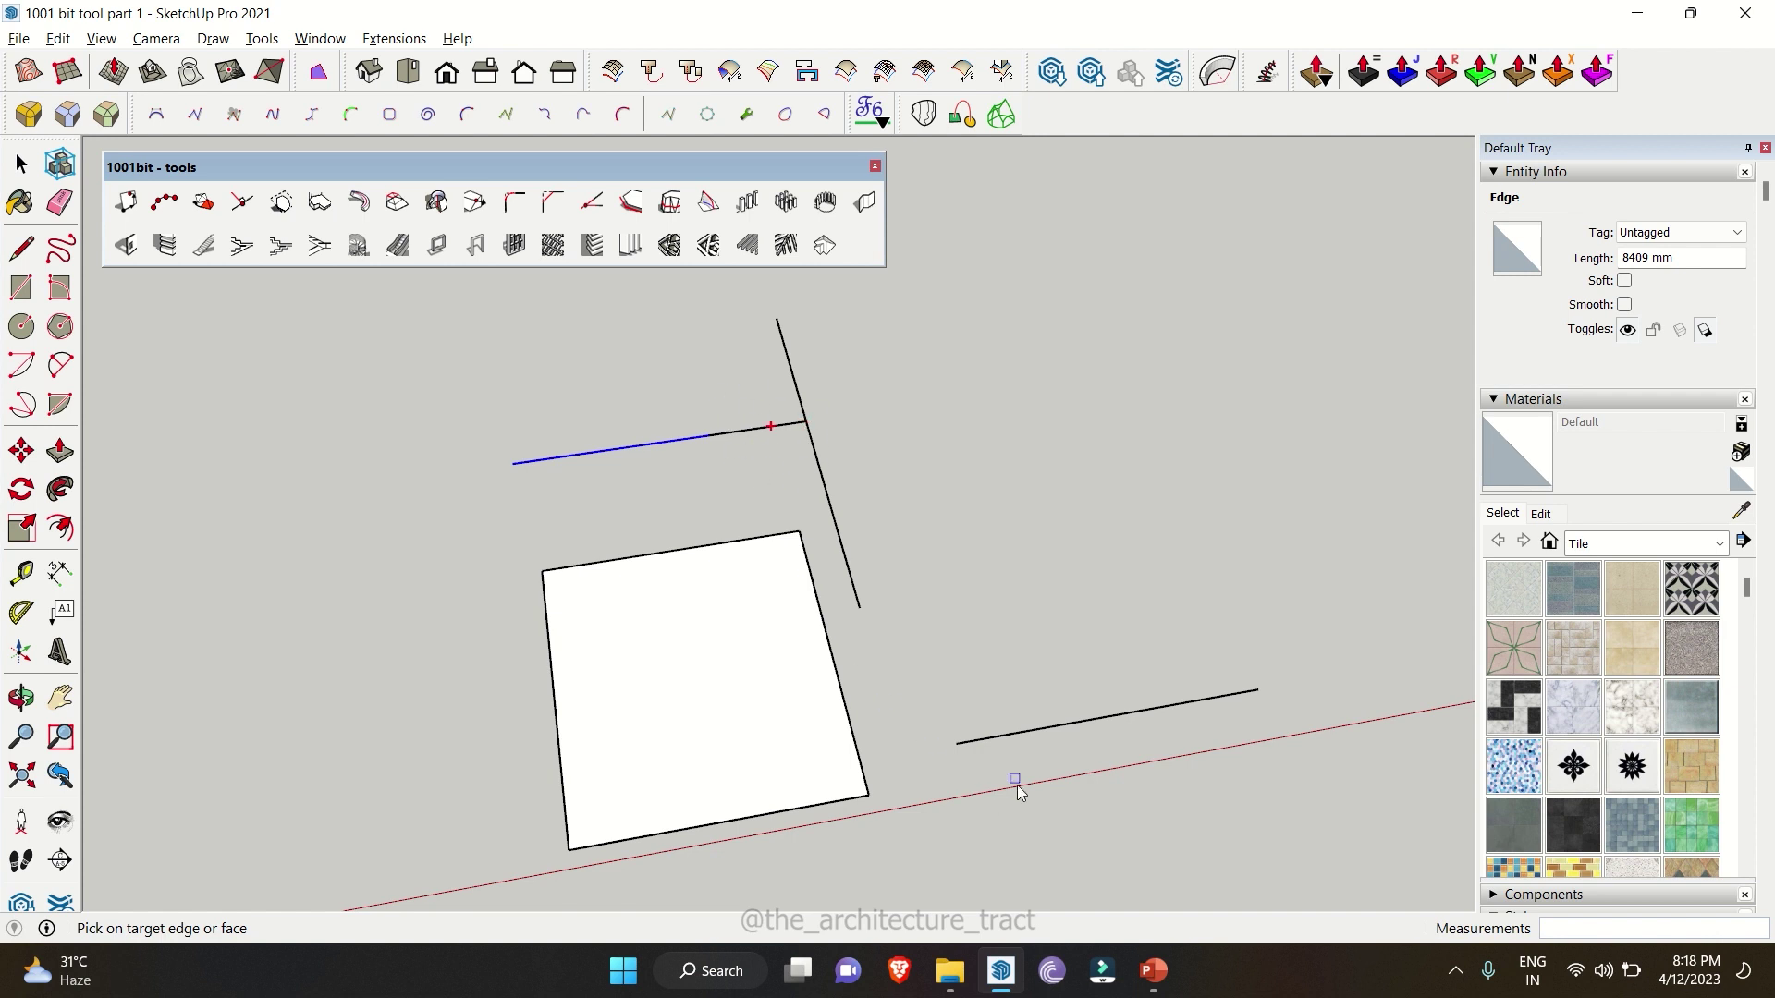
# - Extend the separate edge beside the white face until it meets the face's nearest side
pyautogui.press('space')
pyautogui.moveTo(1000, 697); pyautogui.dragTo(984, 751)
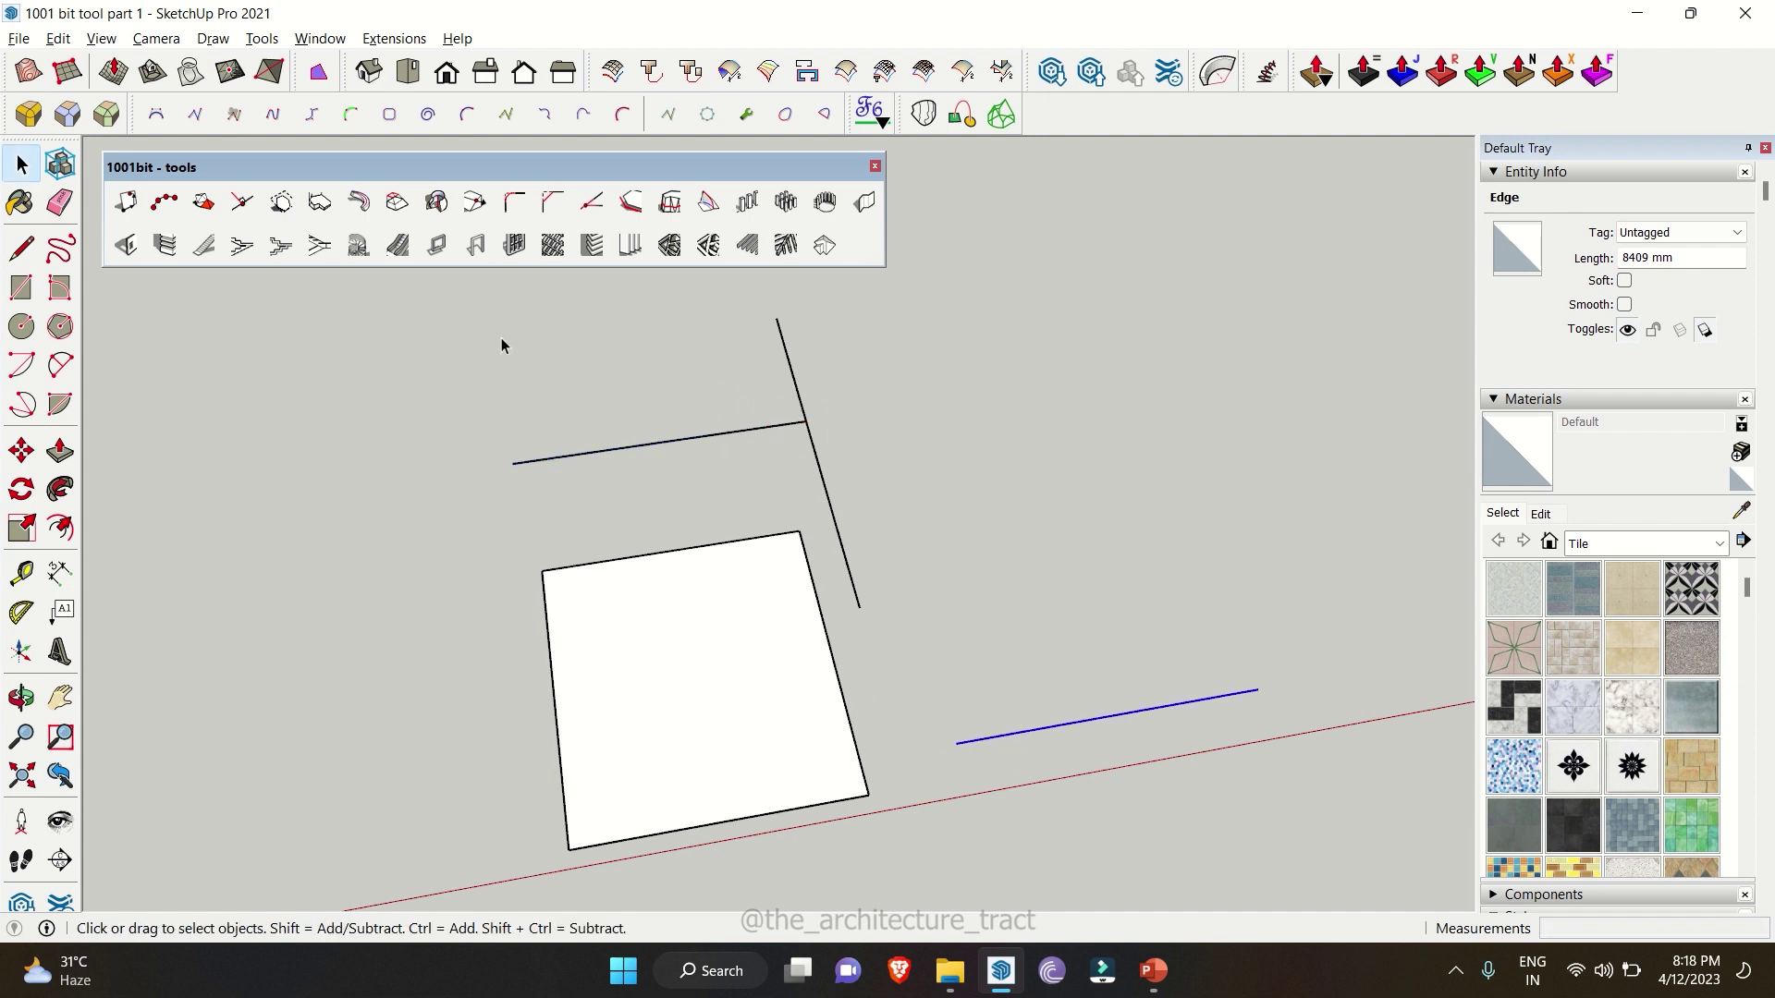
pyautogui.click(585, 210)
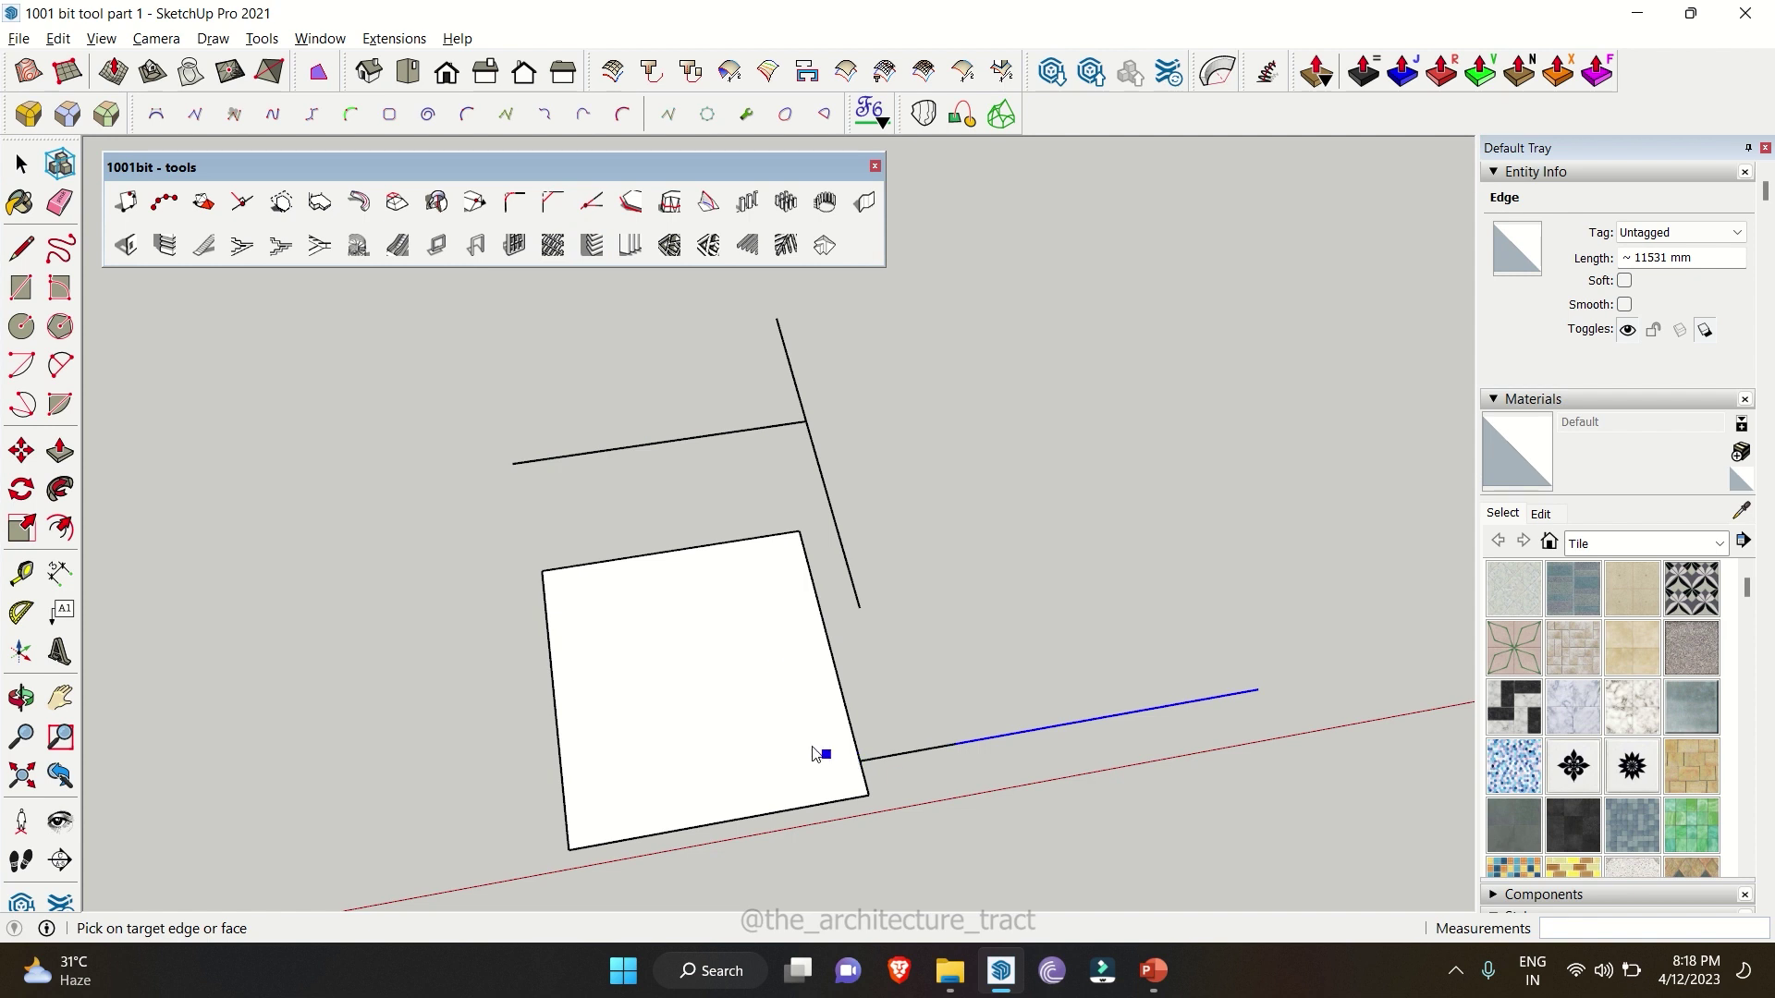
pyautogui.click(885, 745)
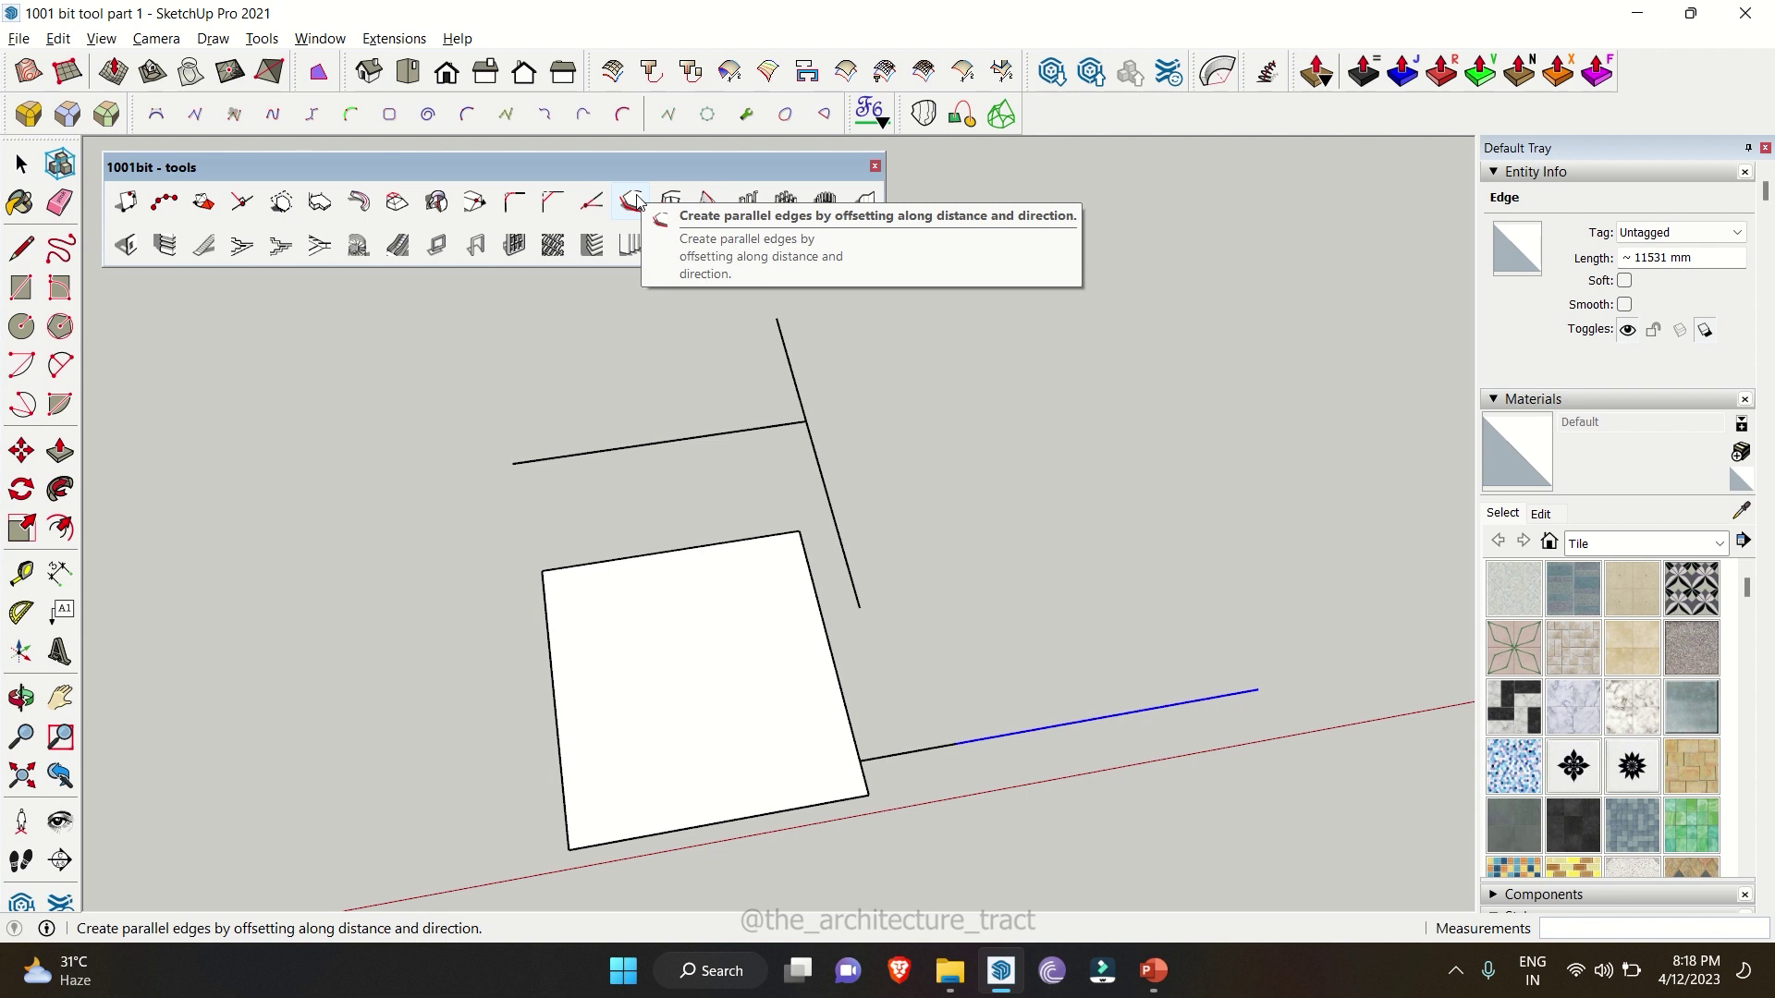
pyautogui.press('space')
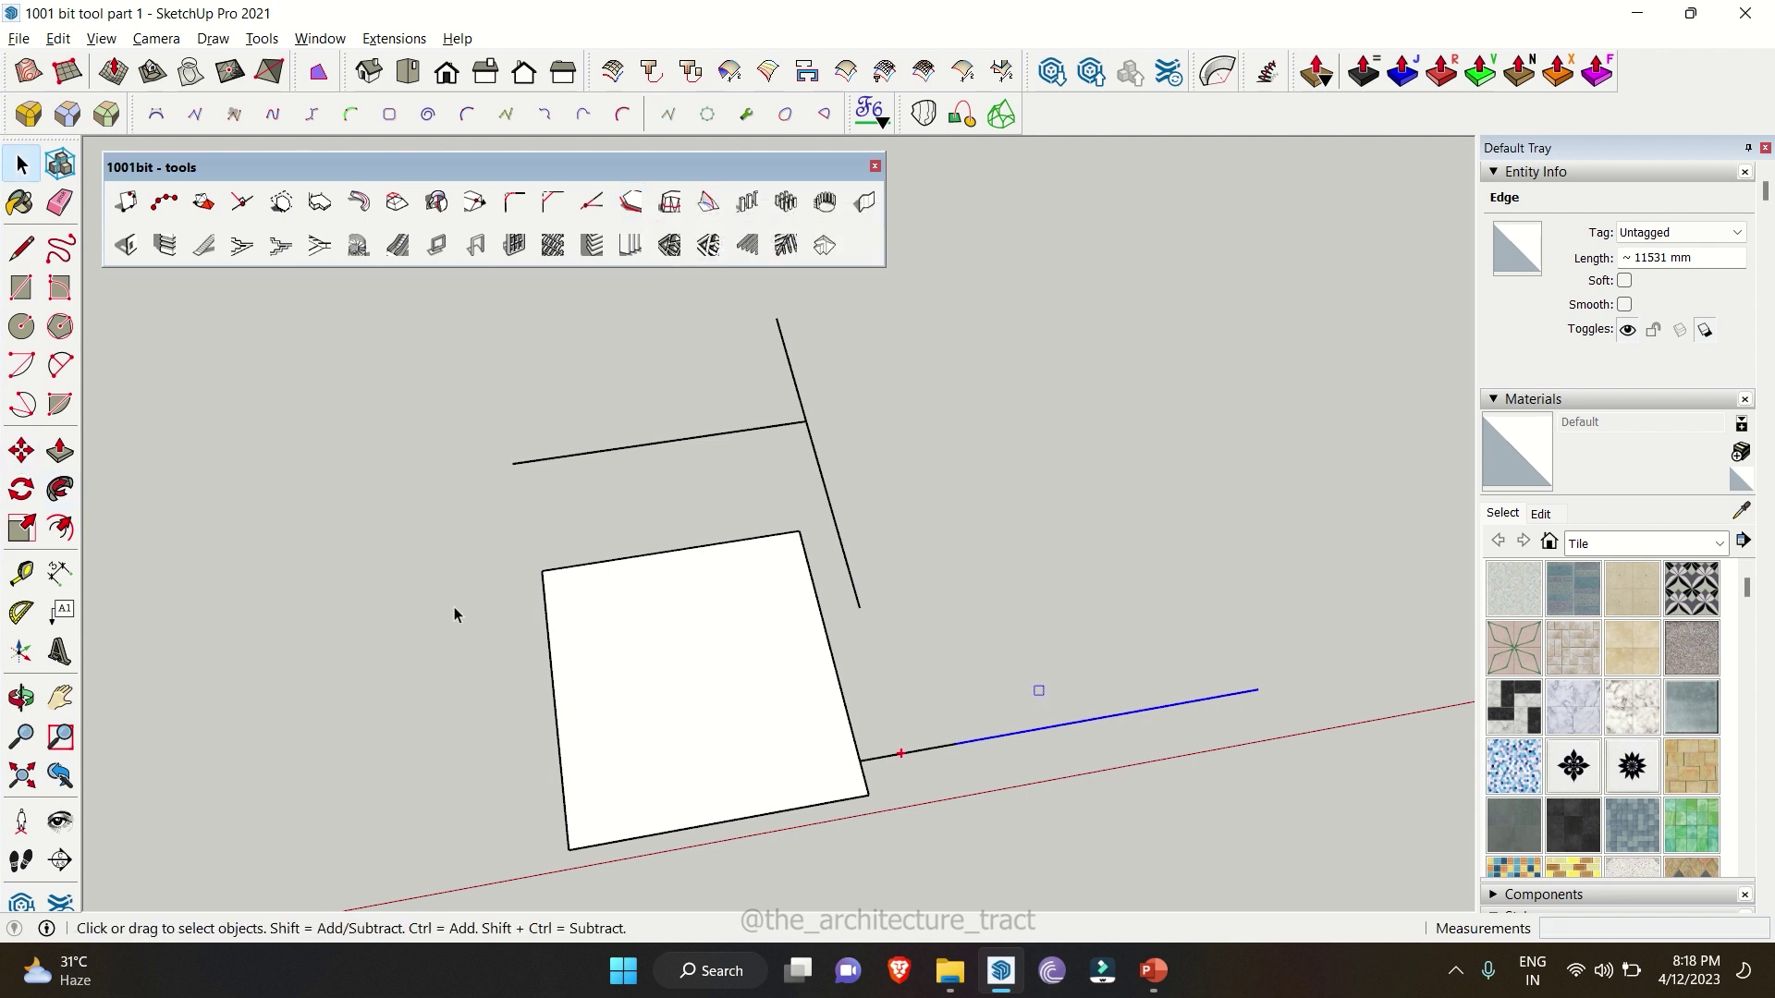
# - Offset the outline of the white face inward with the standard Offset tool
pyautogui.click(615, 644)
pyautogui.press('f')
pyautogui.click(551, 663)
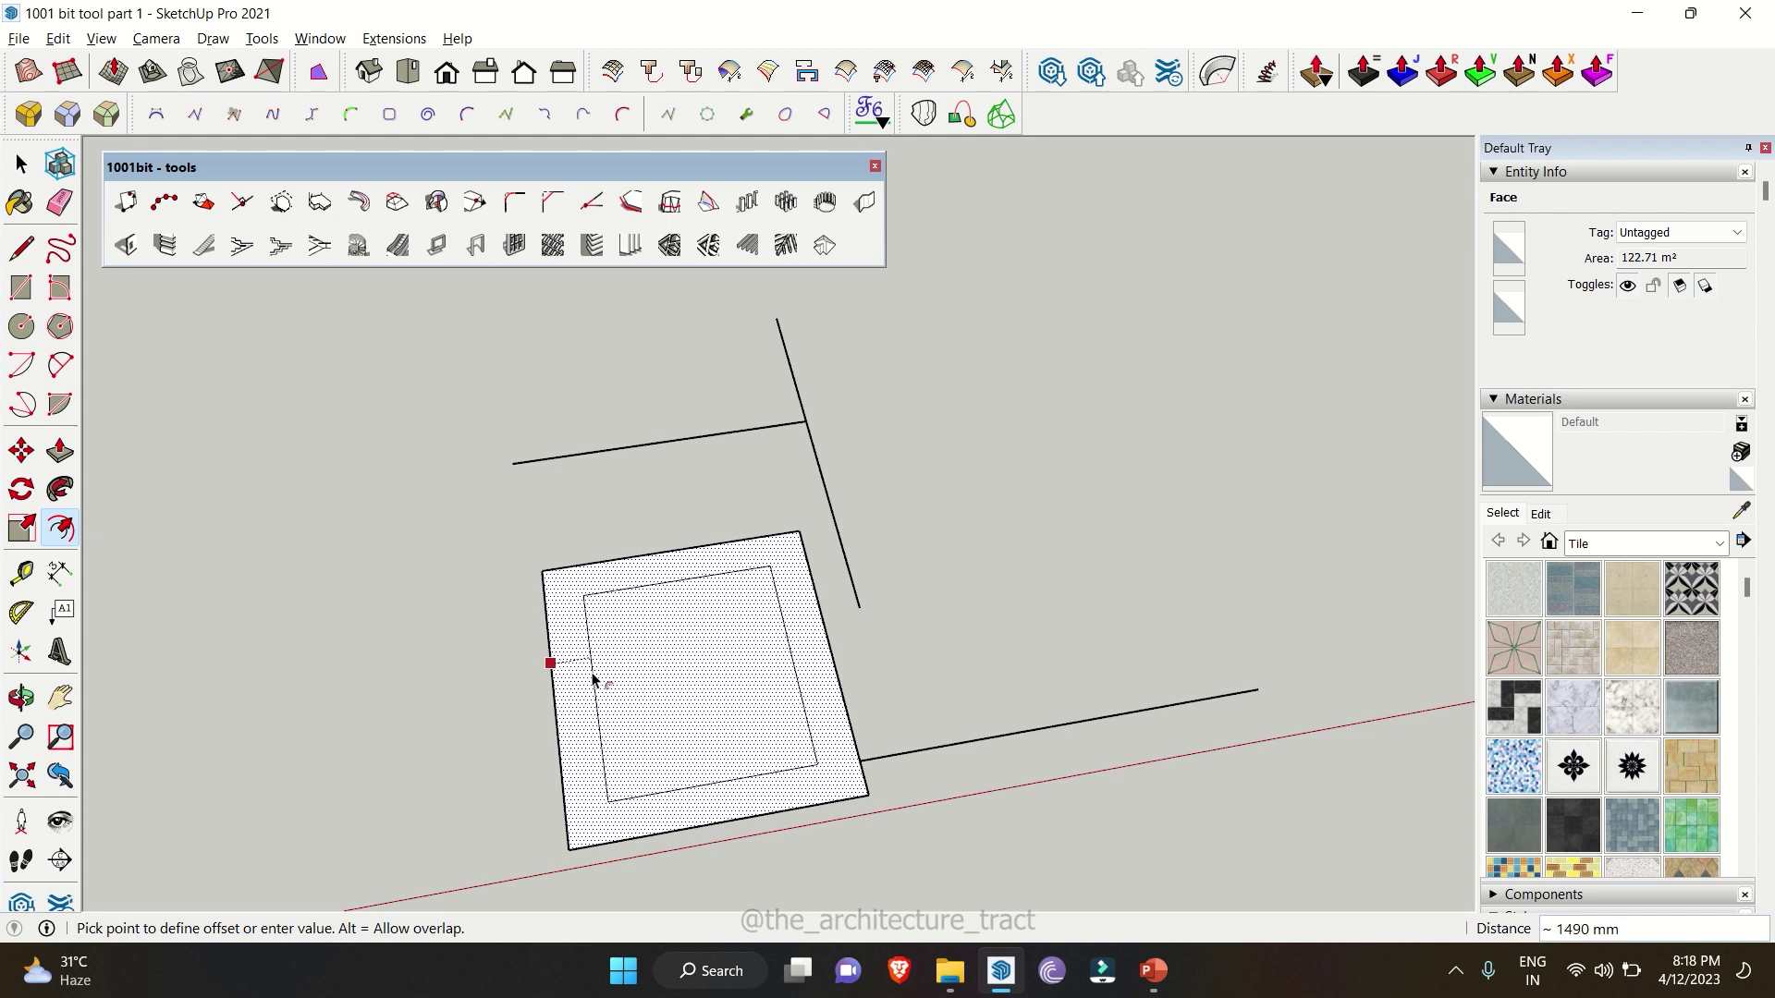
pyautogui.click(584, 680)
pyautogui.press('space')
# - Try to offset a single outer edge of the white face with the standard Offset tool
pyautogui.press('f')
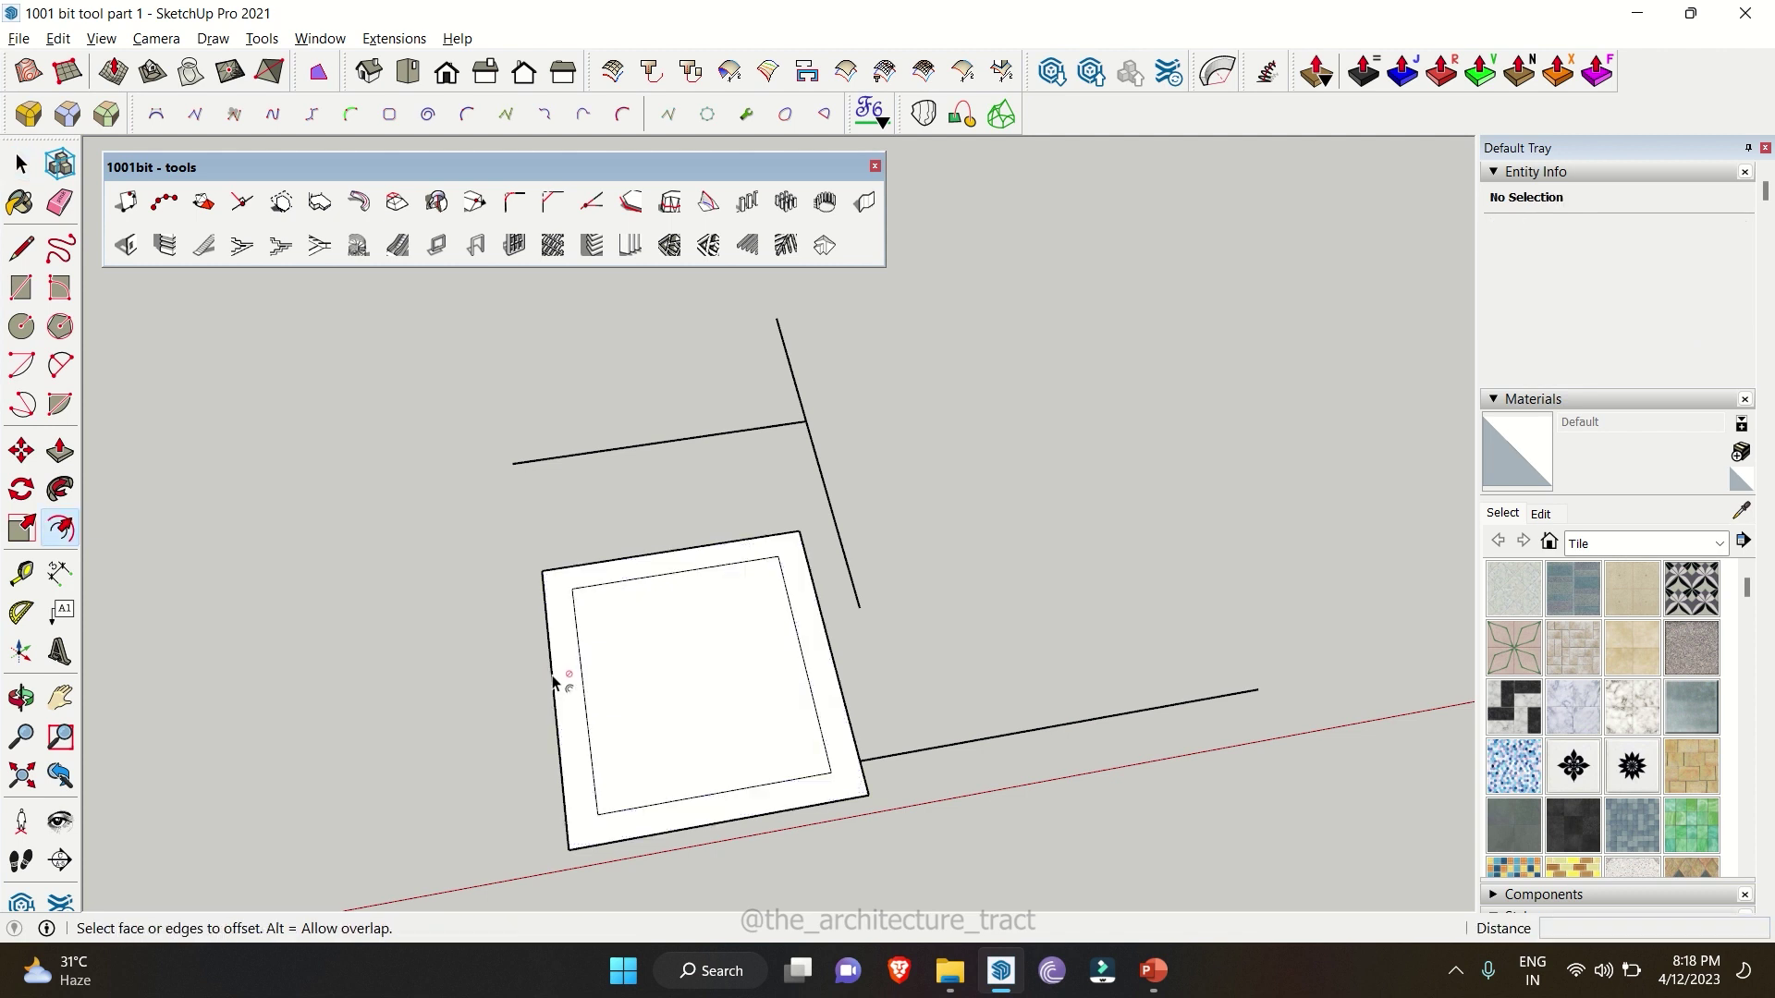
pyautogui.press('space')
pyautogui.click(553, 675)
pyautogui.press('f')
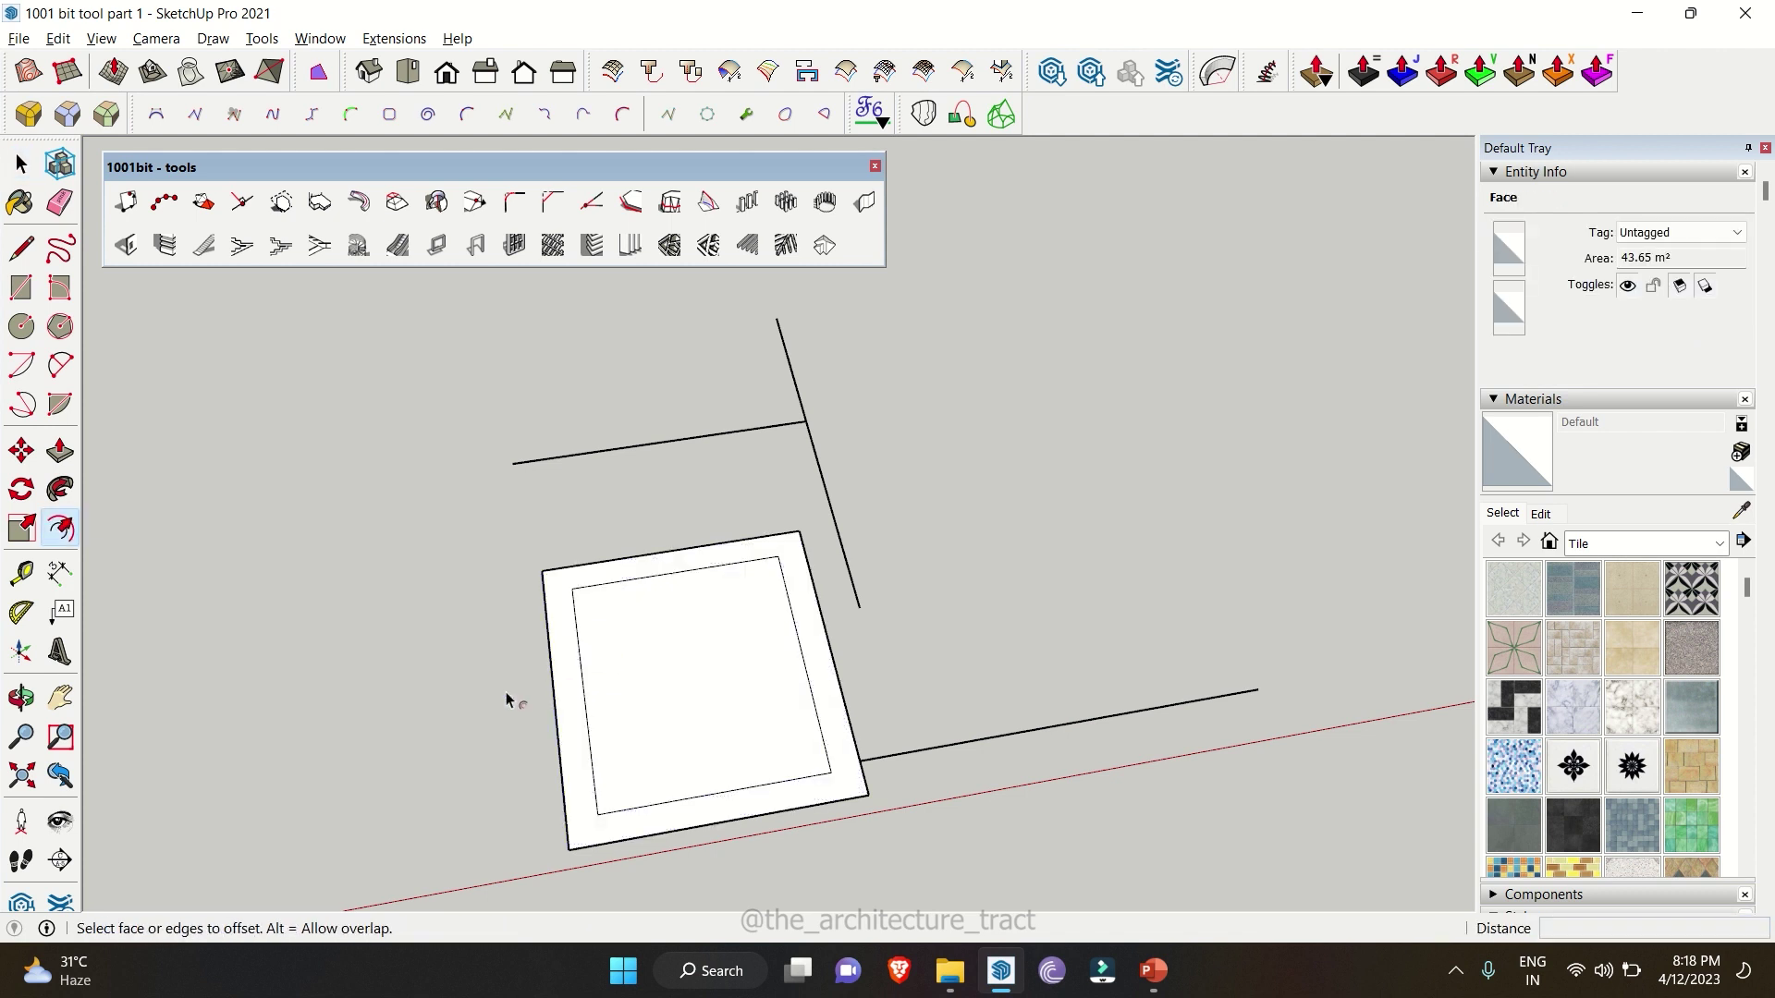
pyautogui.press('Escape')
pyautogui.press('space')
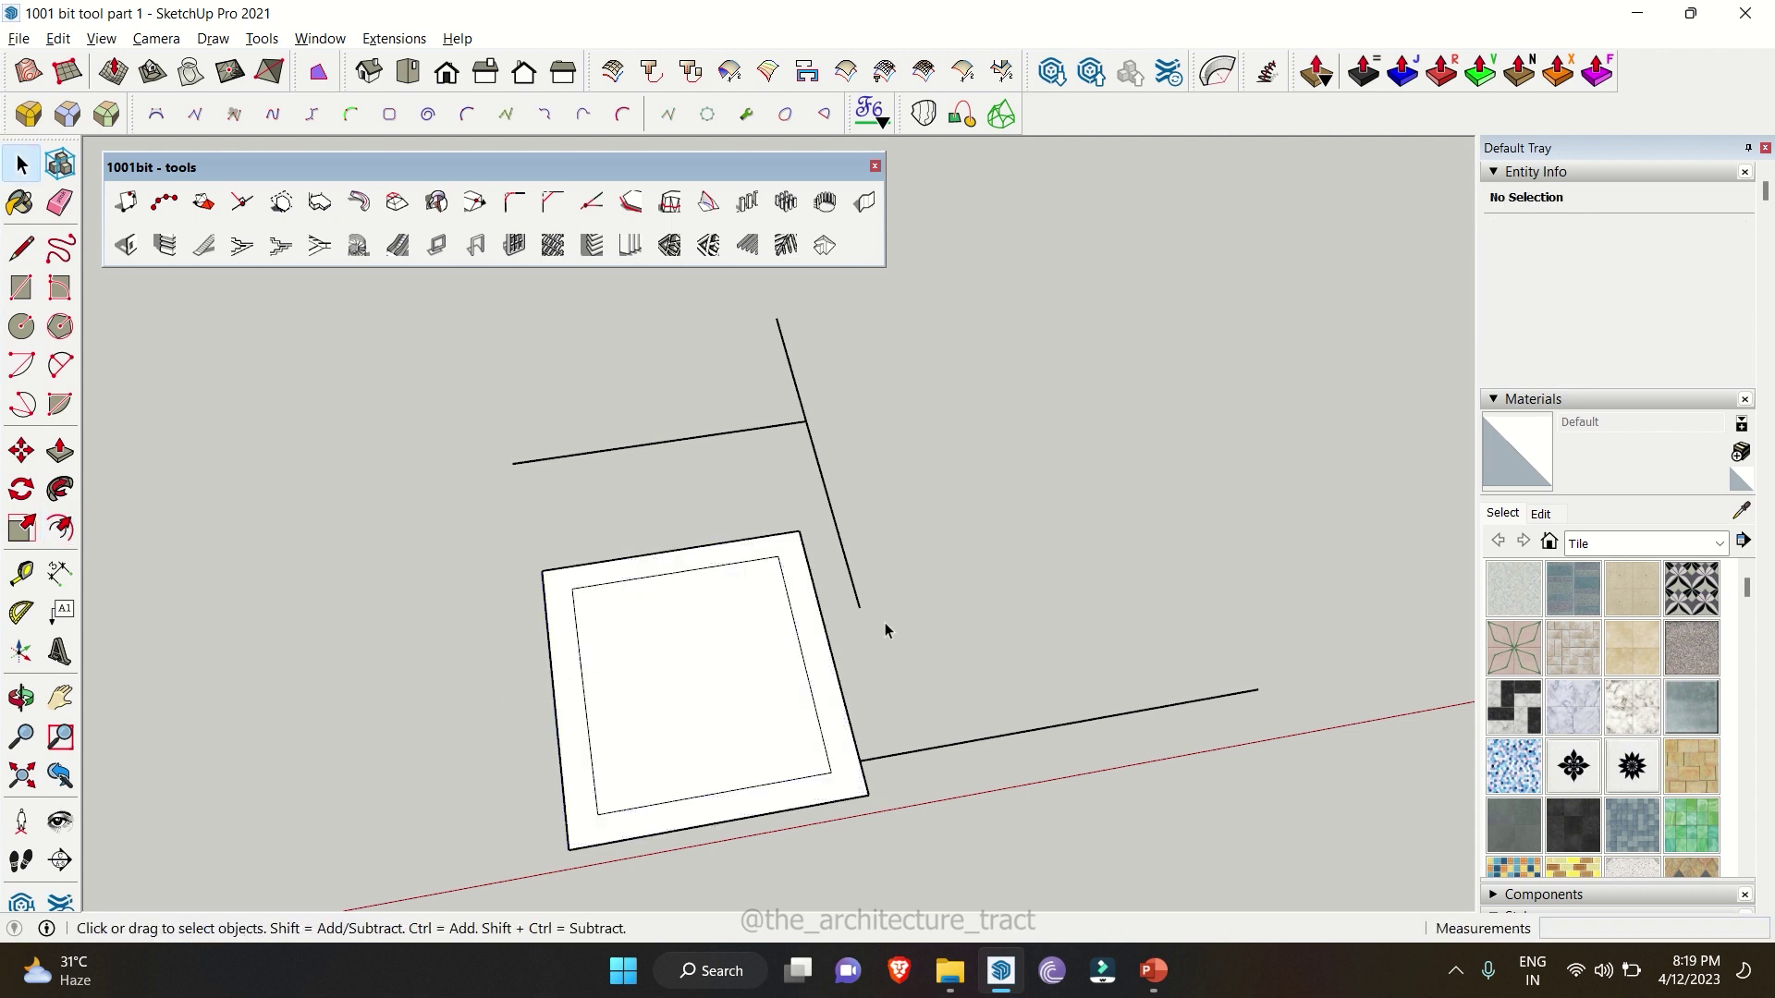
# - Create a parallel copy of the separate edge beside the face with the 1001bit edge offset, 1500 mm to its upper side
pyautogui.click(863, 588)
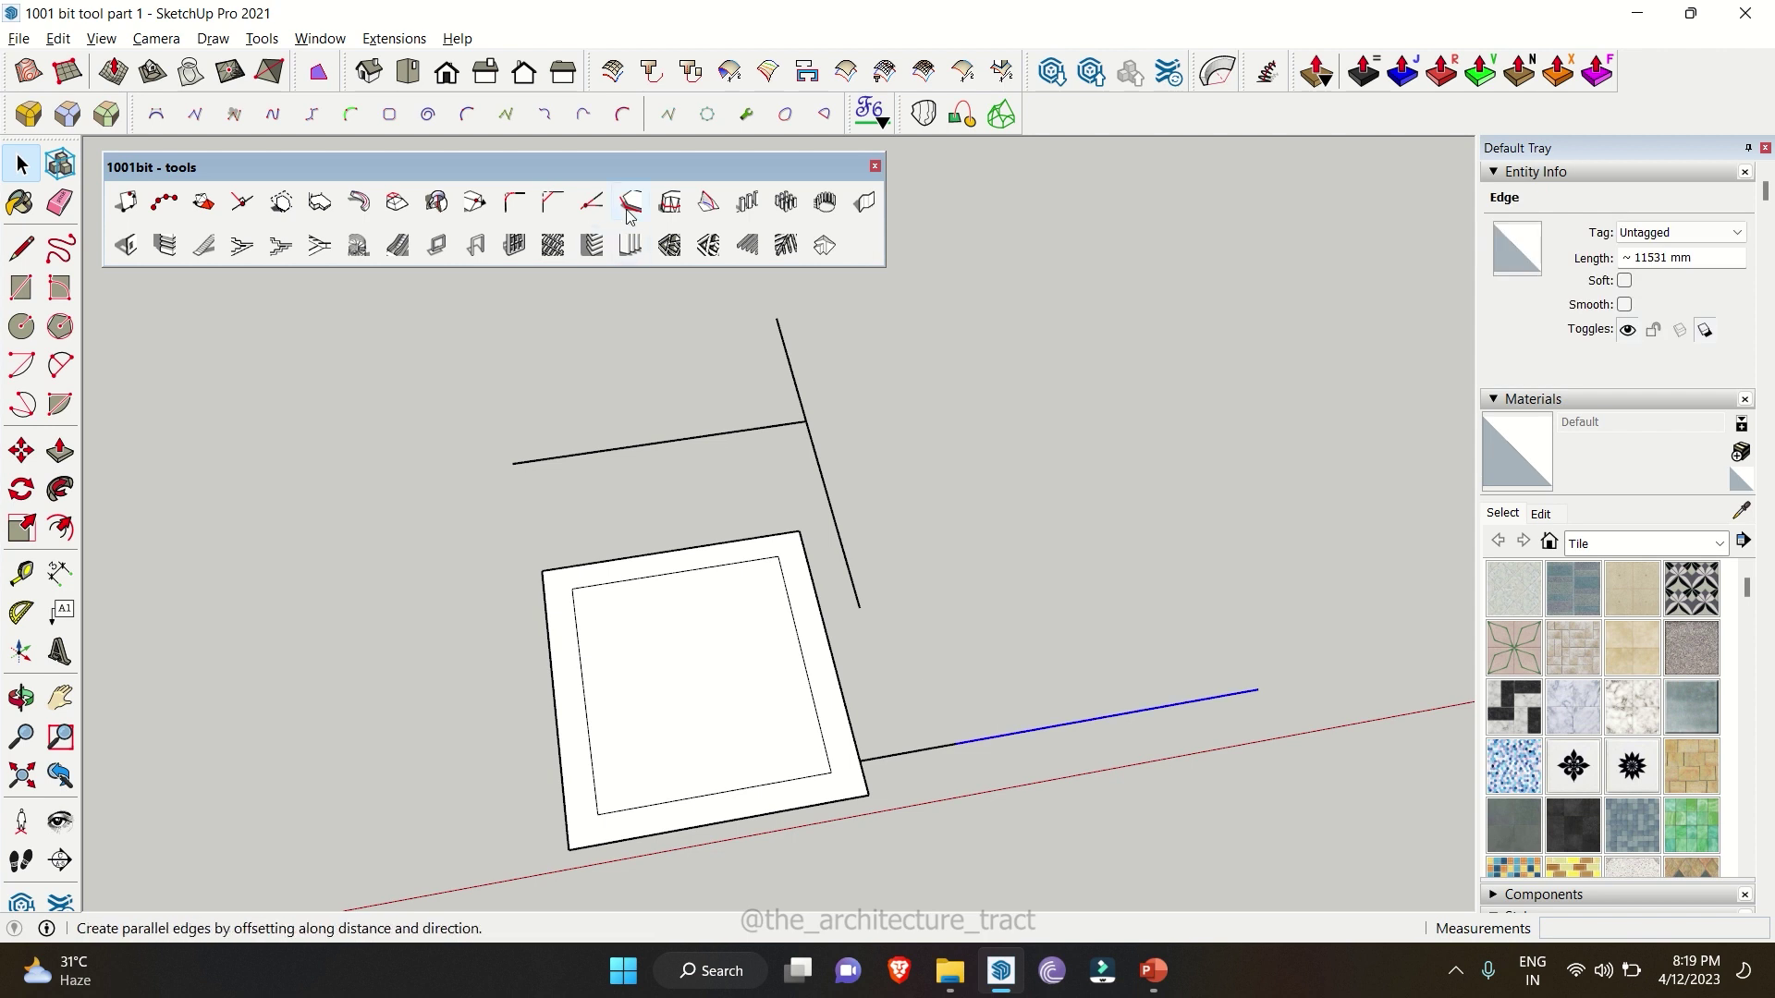
pyautogui.click(592, 201)
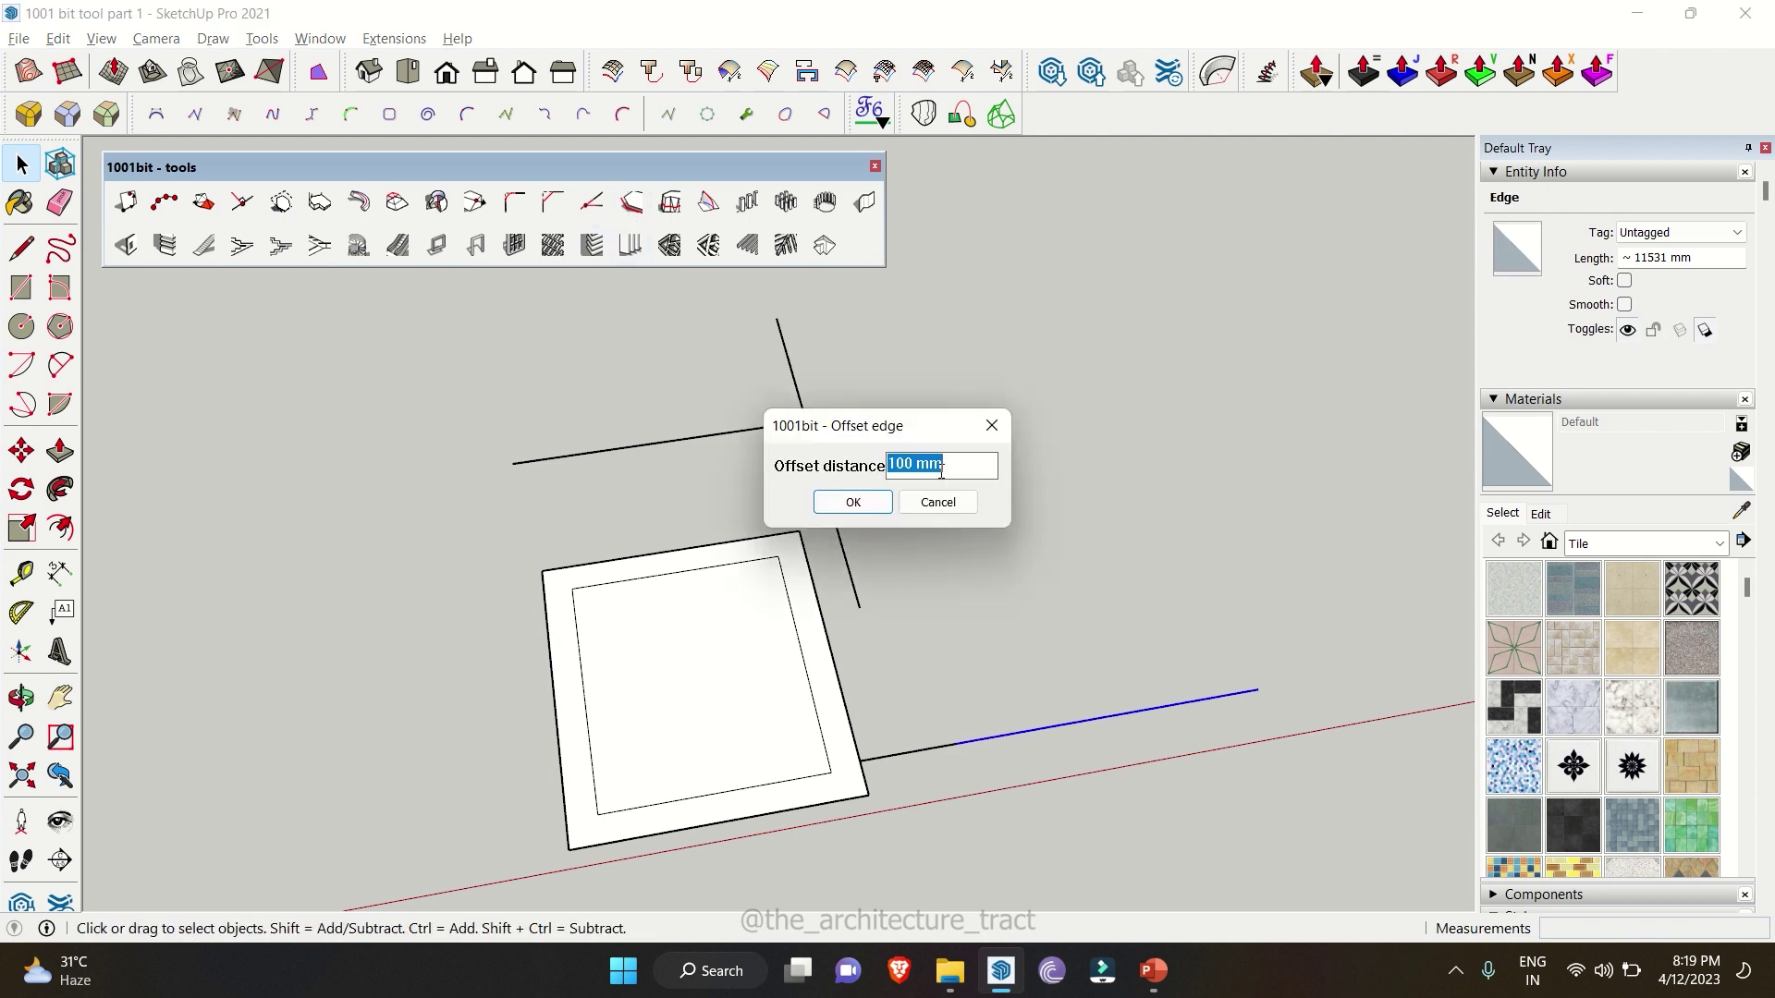
pyautogui.write('15')
pyautogui.click(837, 503)
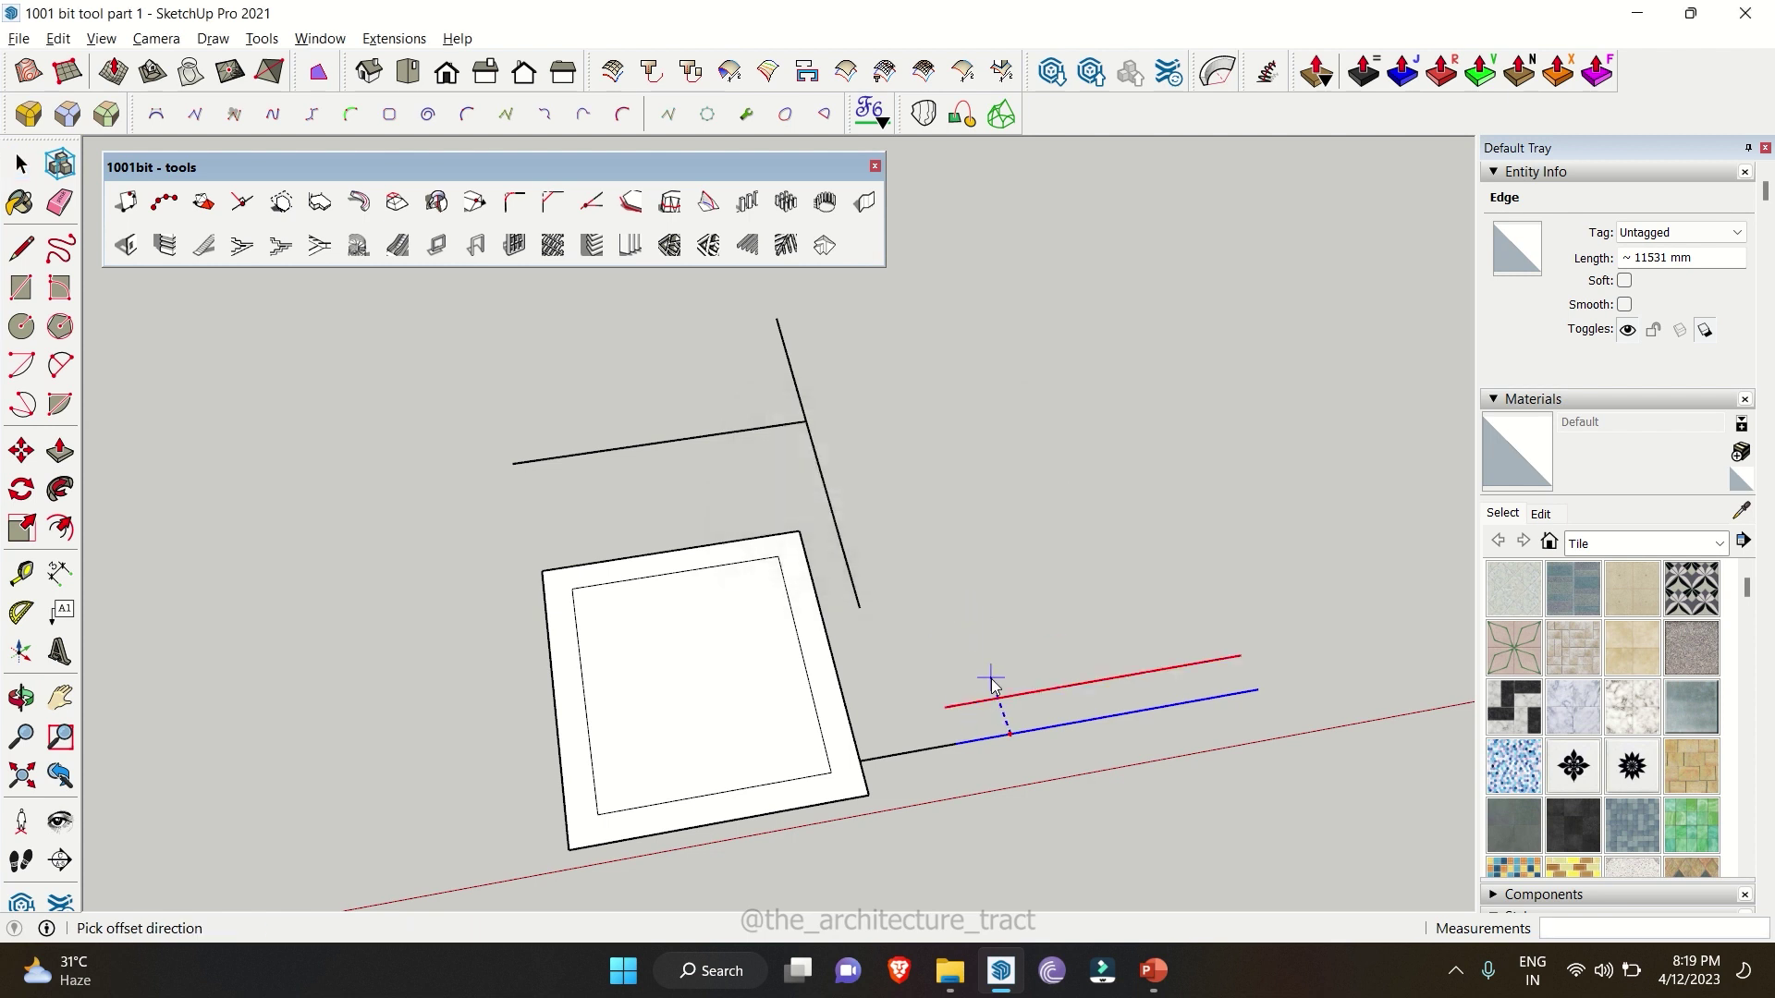
pyautogui.click(997, 709)
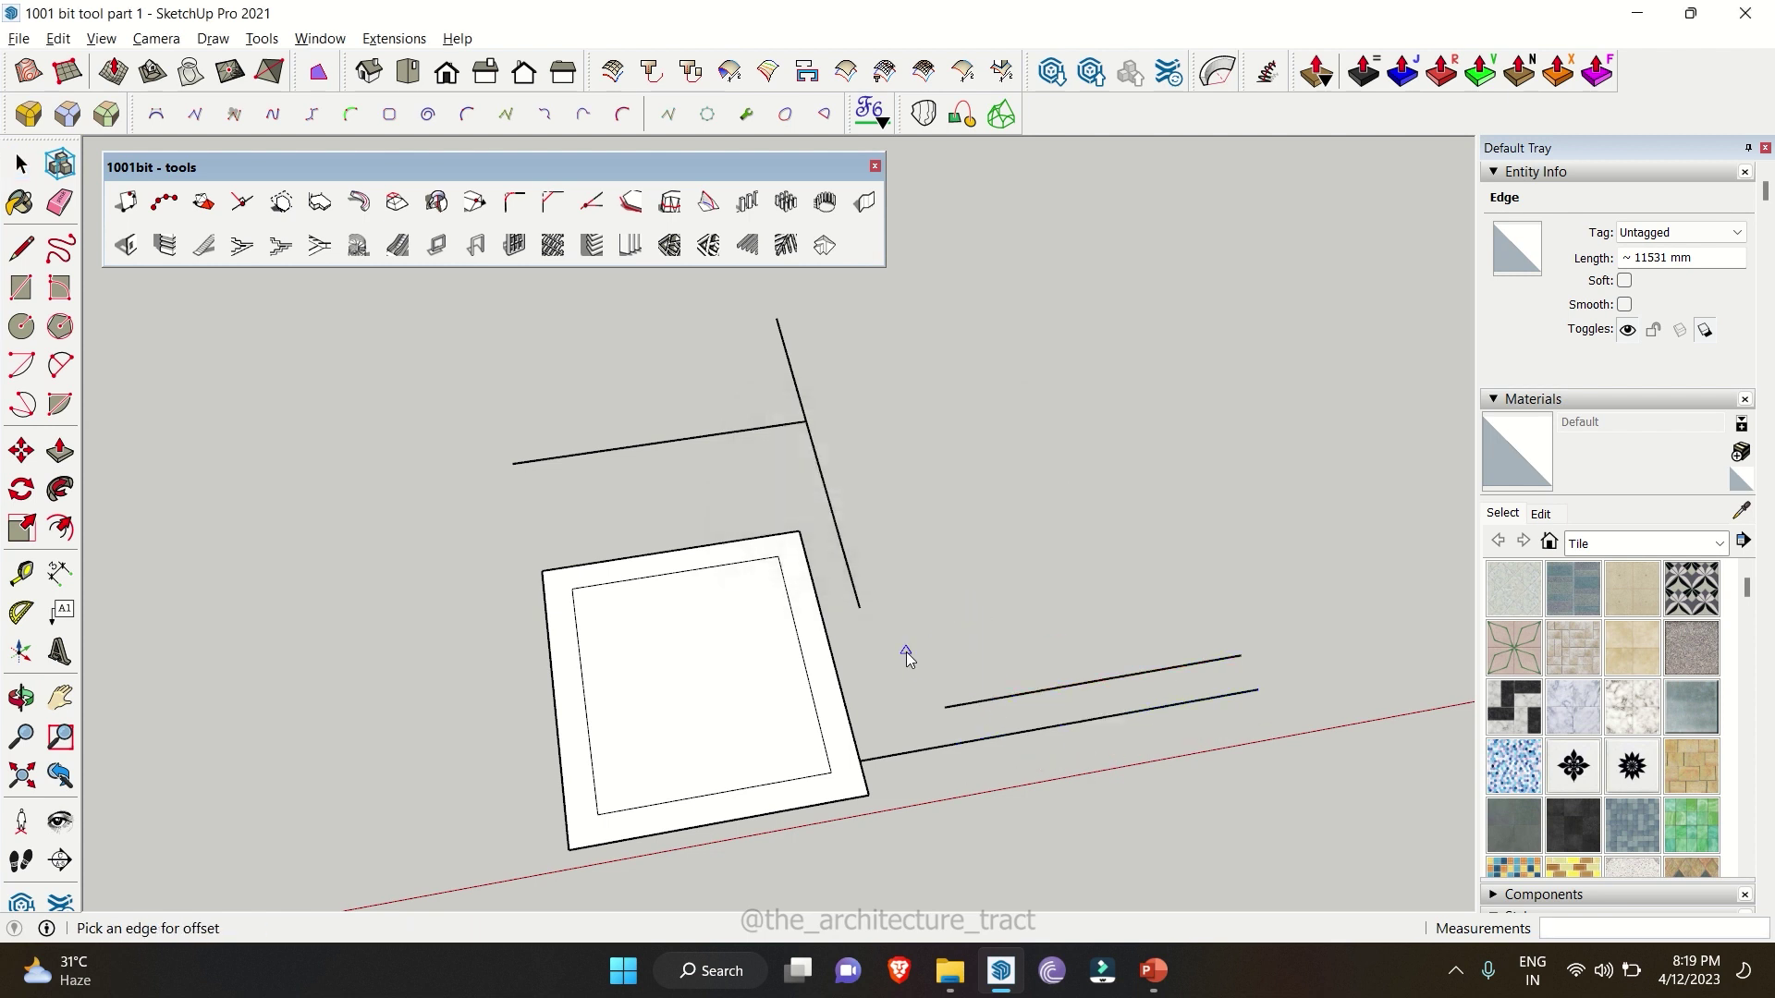
pyautogui.press('space')
# - Offset the lower segment of the long slanted edge by 2500 mm, to the side away from the white face
pyautogui.click(843, 552)
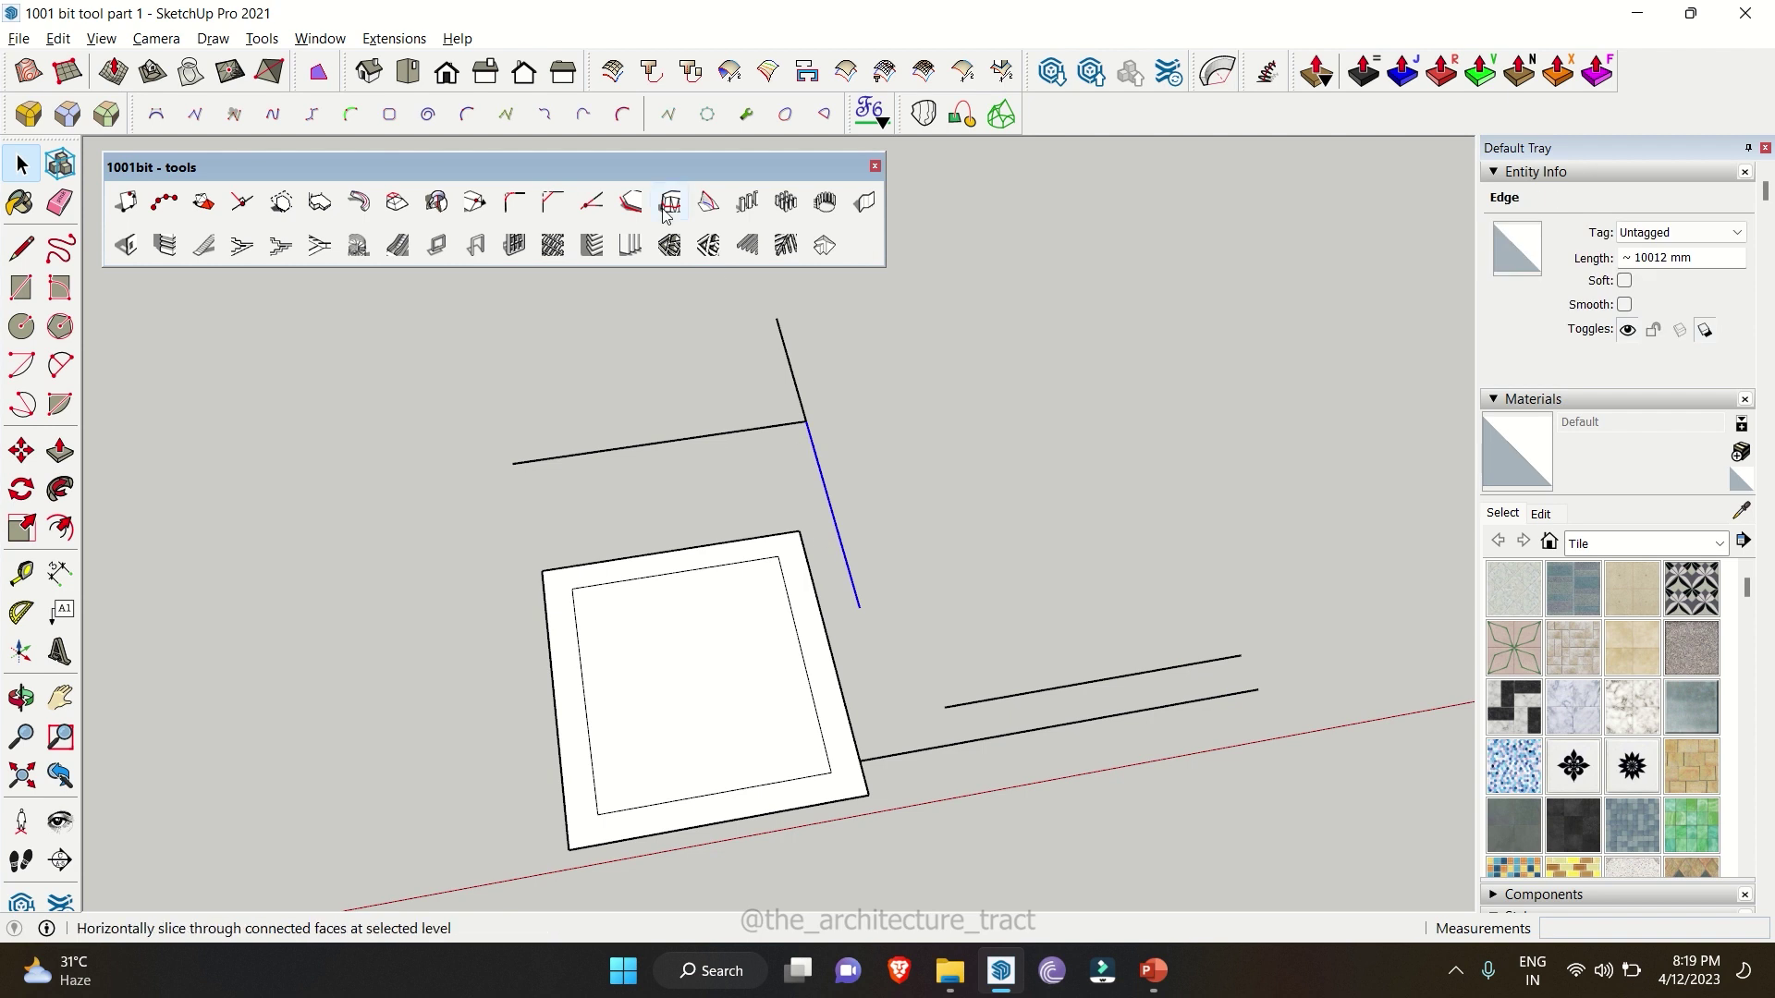
pyautogui.click(630, 202)
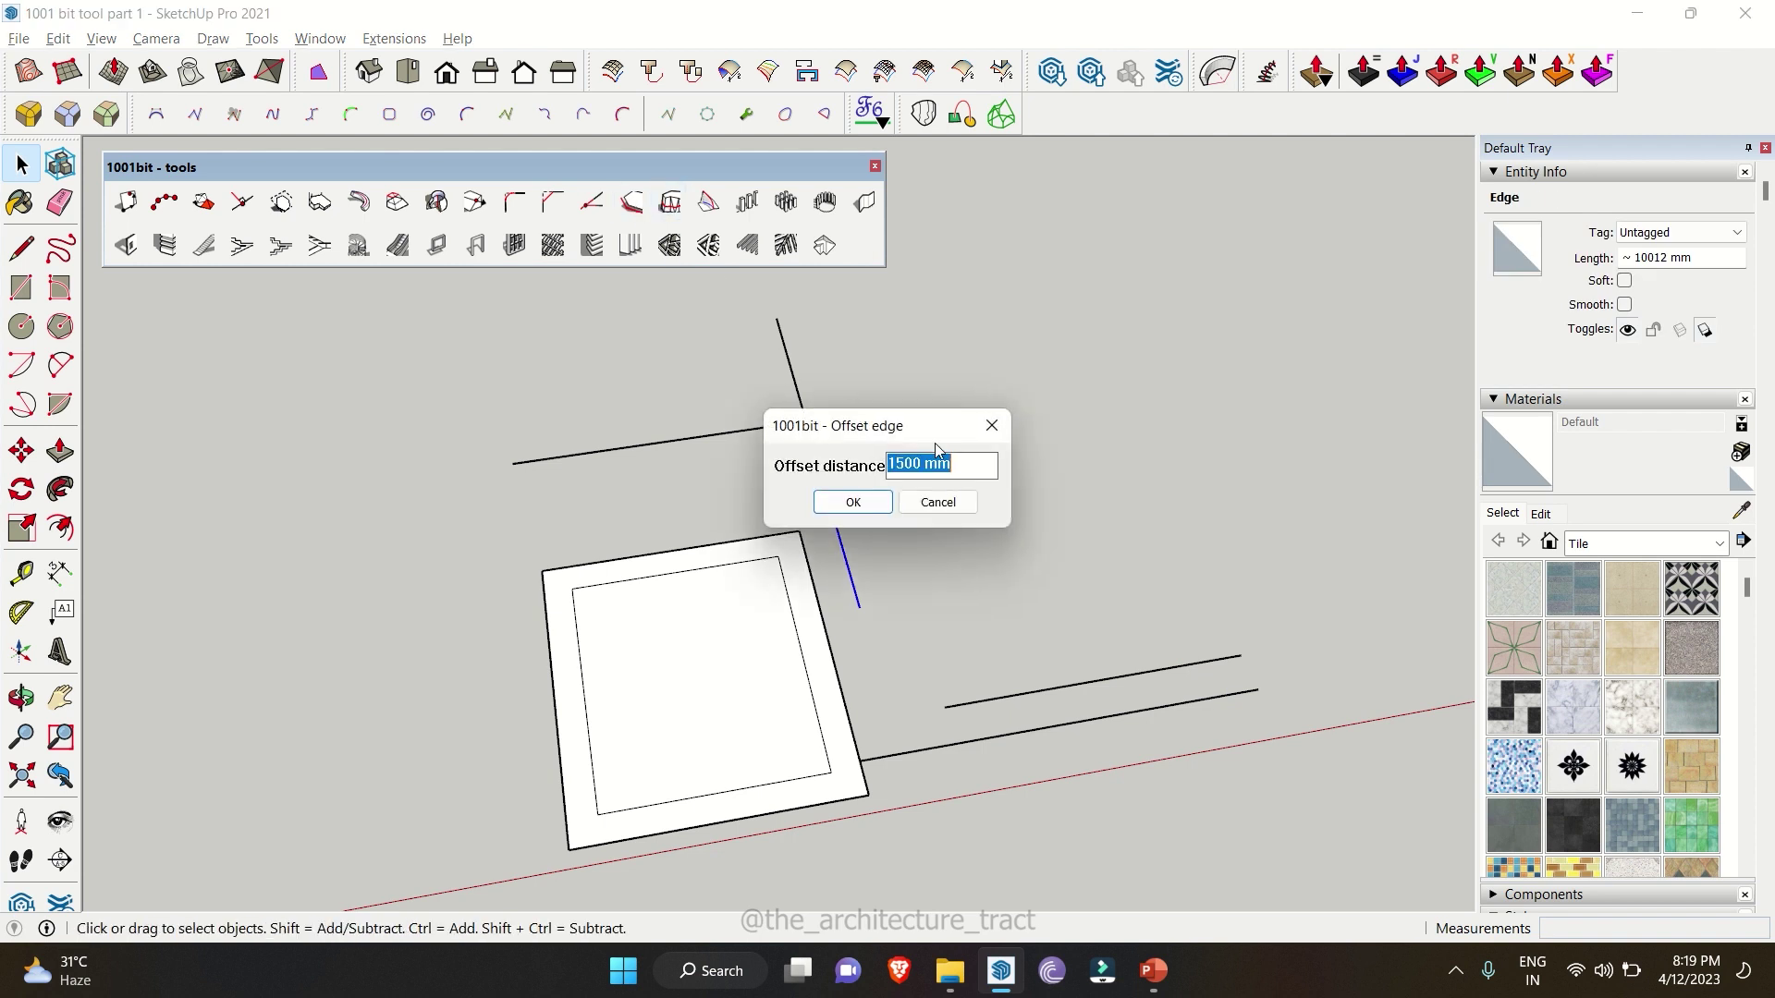
pyautogui.write('2500')
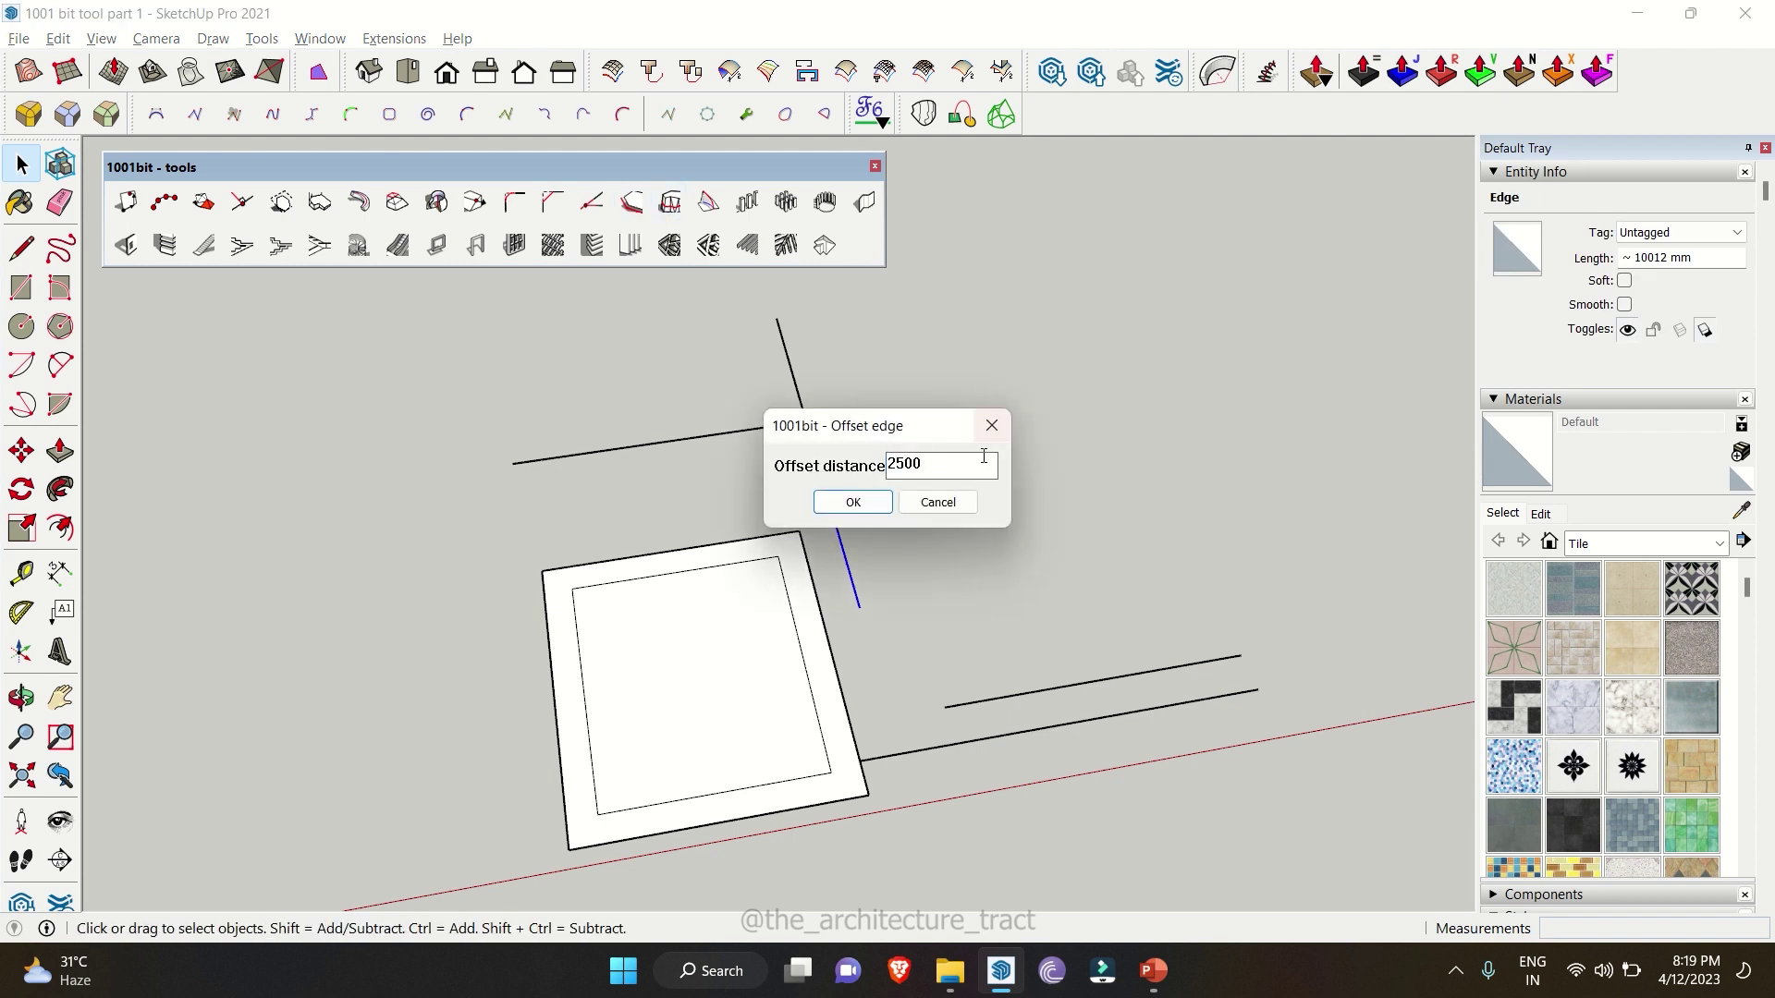
pyautogui.click(853, 503)
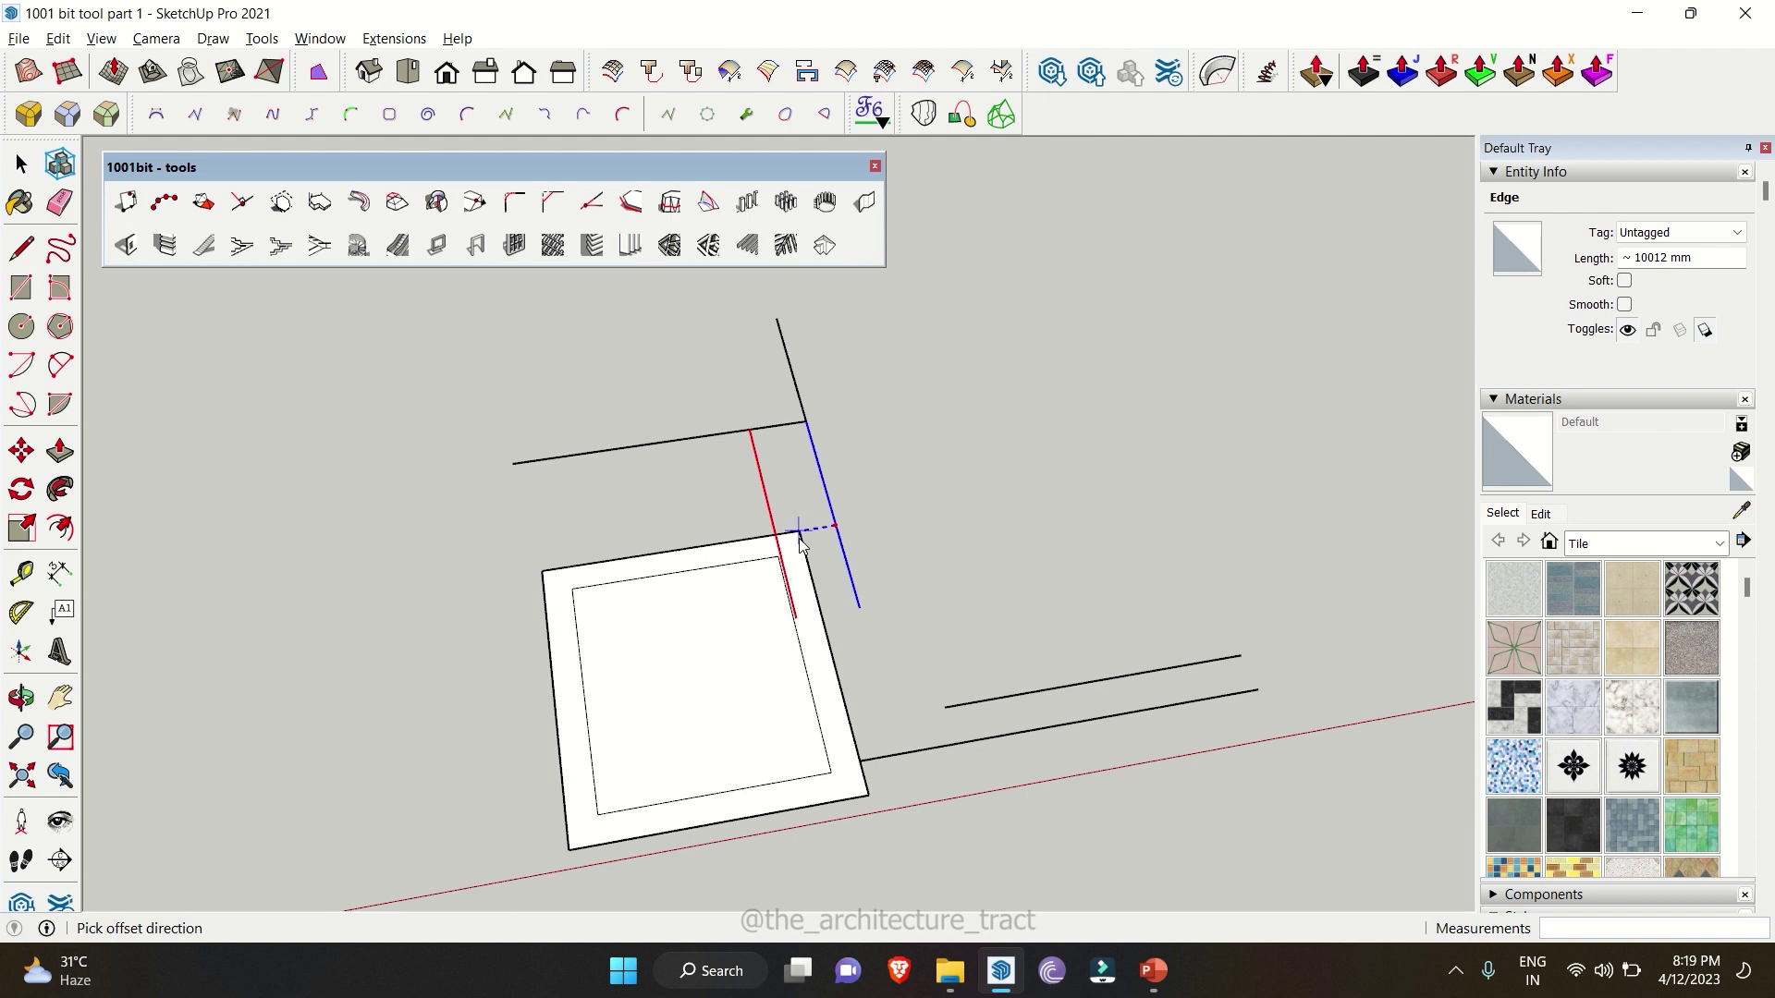
pyautogui.click(923, 508)
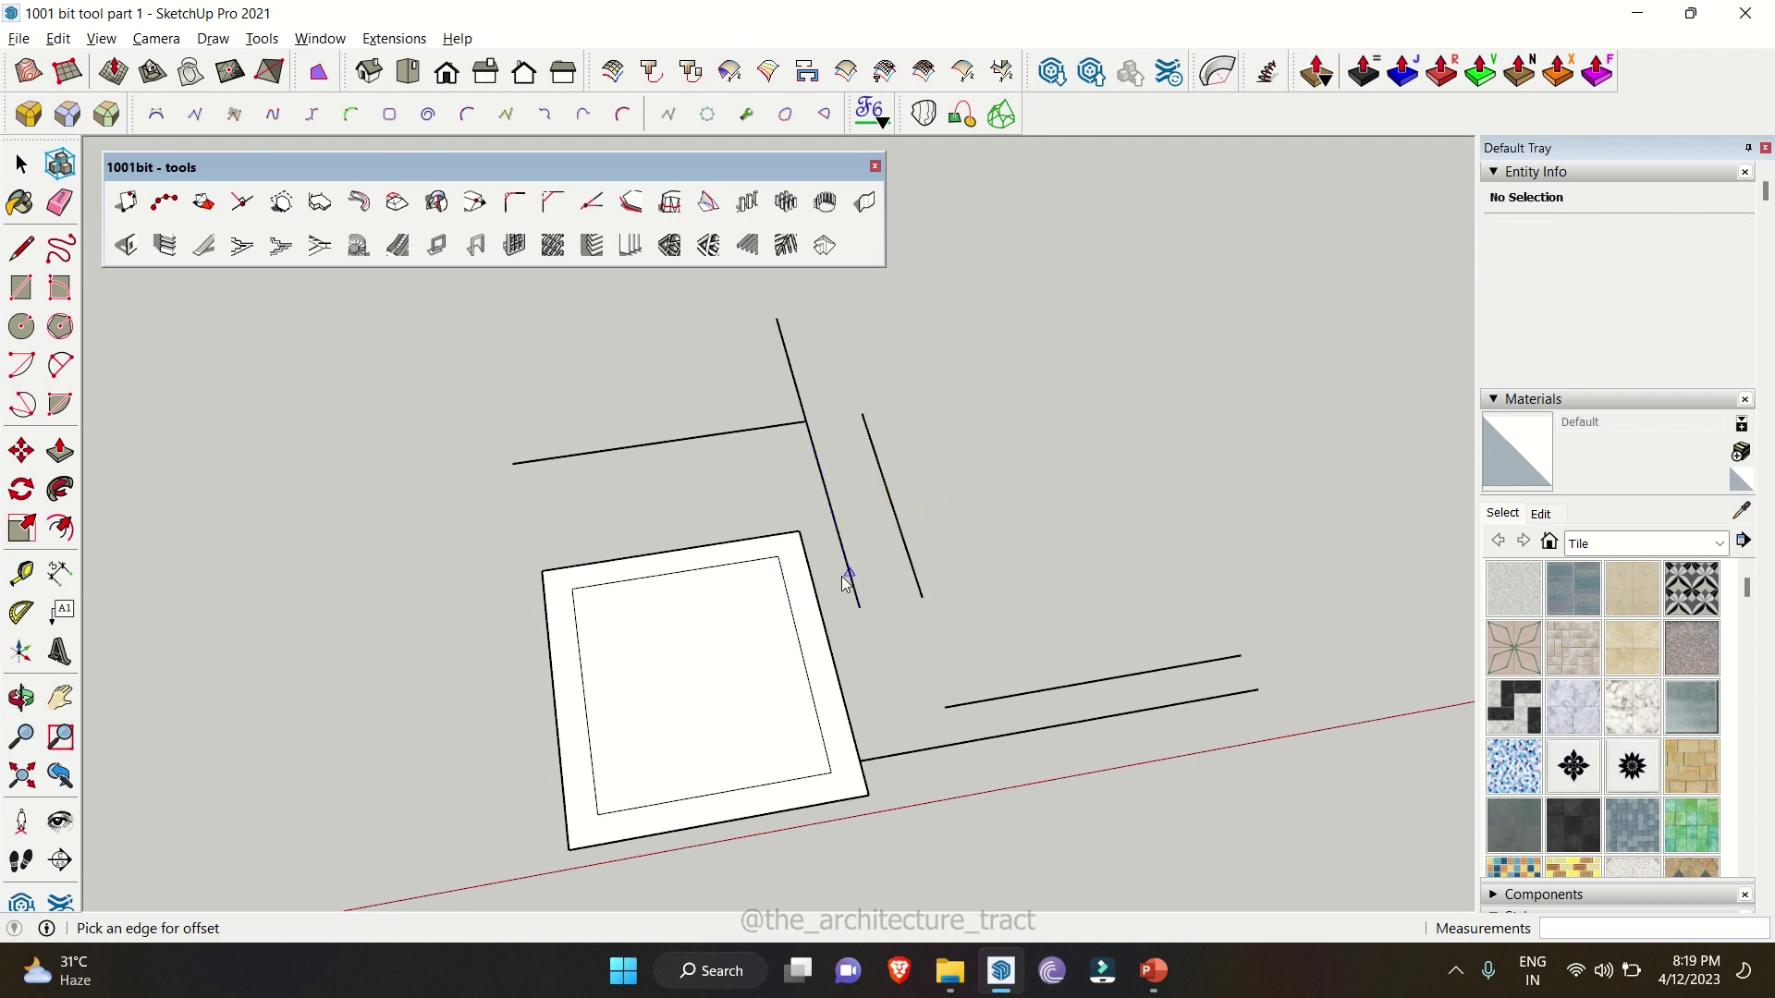
# - Select the whole box, slice it horizontally 3000 mm above its base, and clear the selection
pyautogui.moveTo(931, 517); pyautogui.dragTo(717, 551, button='middle')
pyautogui.press('space')
pyautogui.scroll(3, 1122, 599)
pyautogui.scroll(3, 1122, 599)
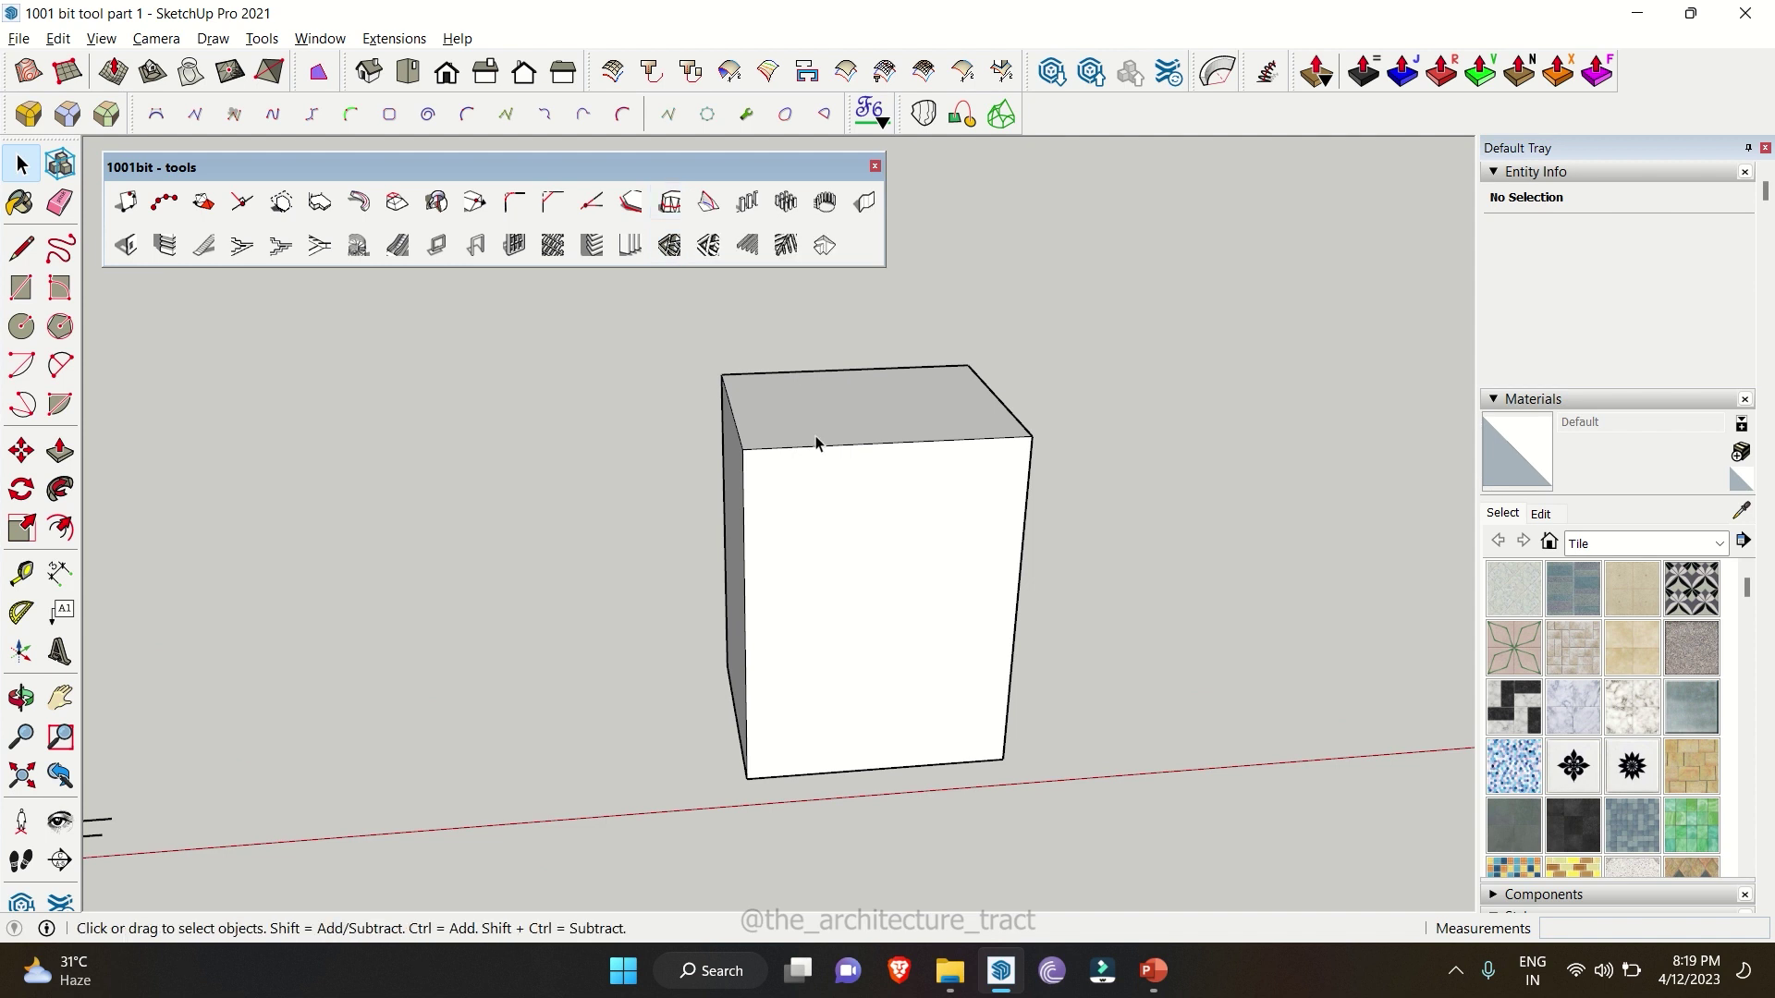
pyautogui.moveTo(823, 535)
pyautogui.mouseDown(button='middle')
pyautogui.moveTo(872, 515)
pyautogui.moveTo(851, 520)
pyautogui.mouseUp(button='middle')
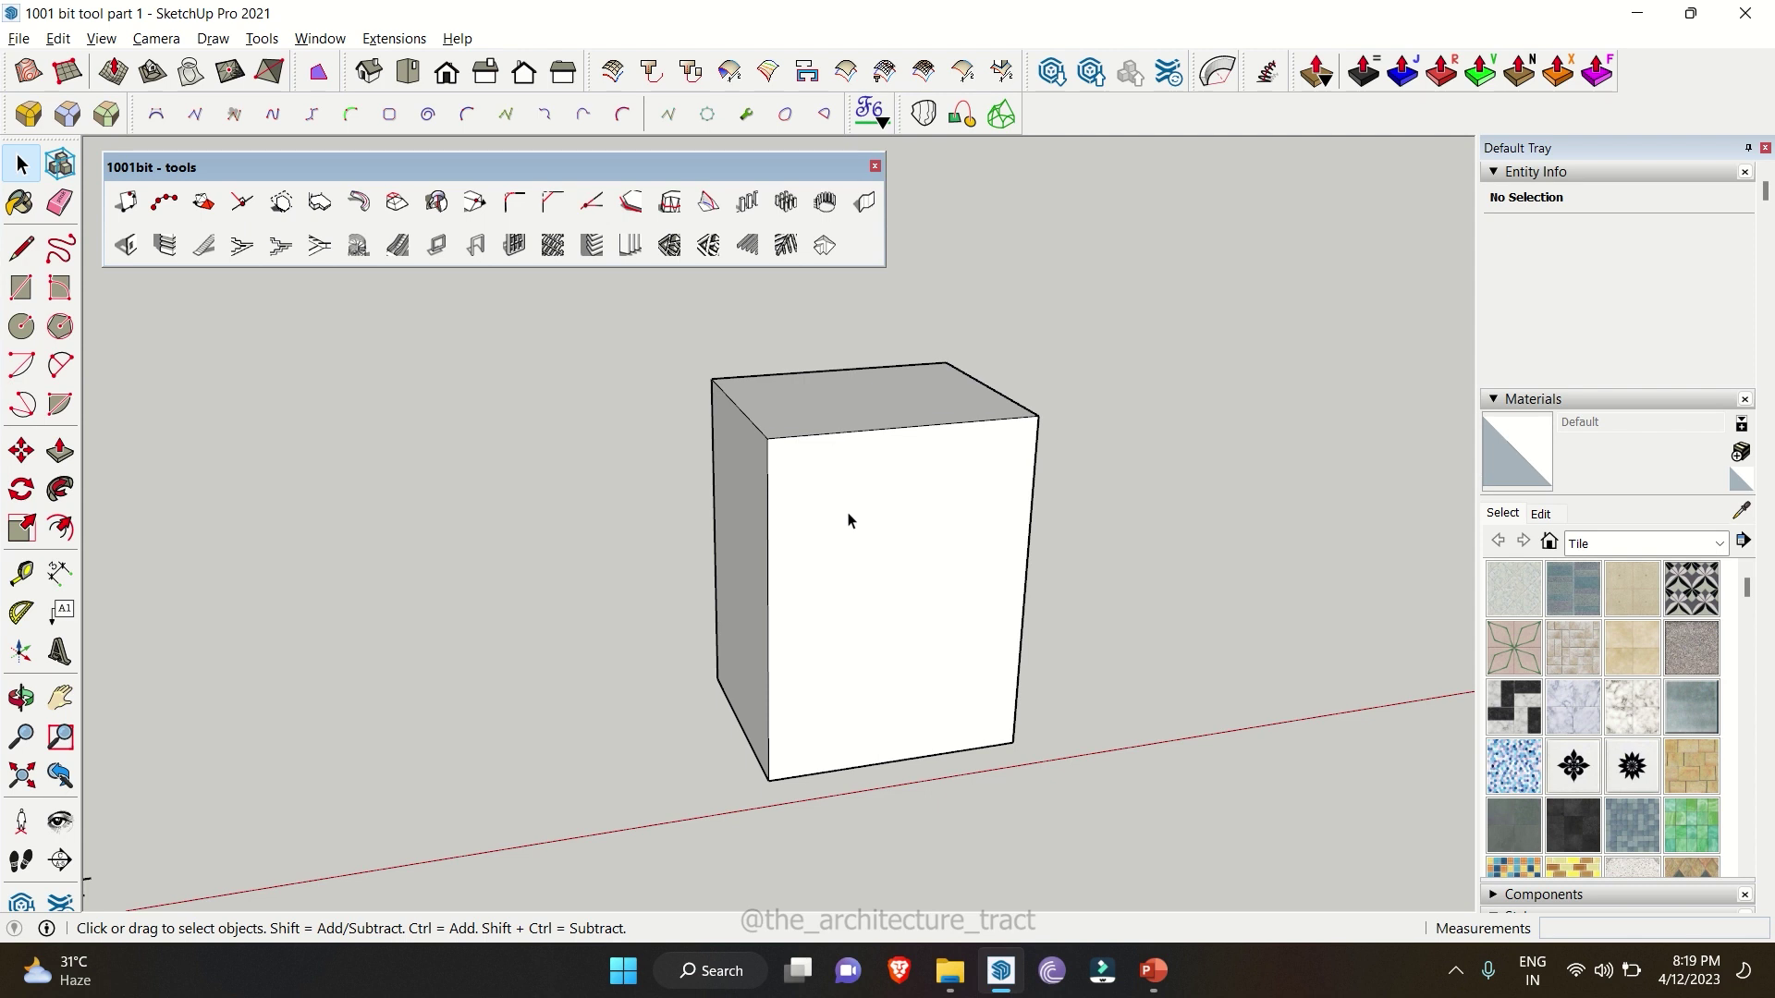
pyautogui.tripleClick(850, 519)
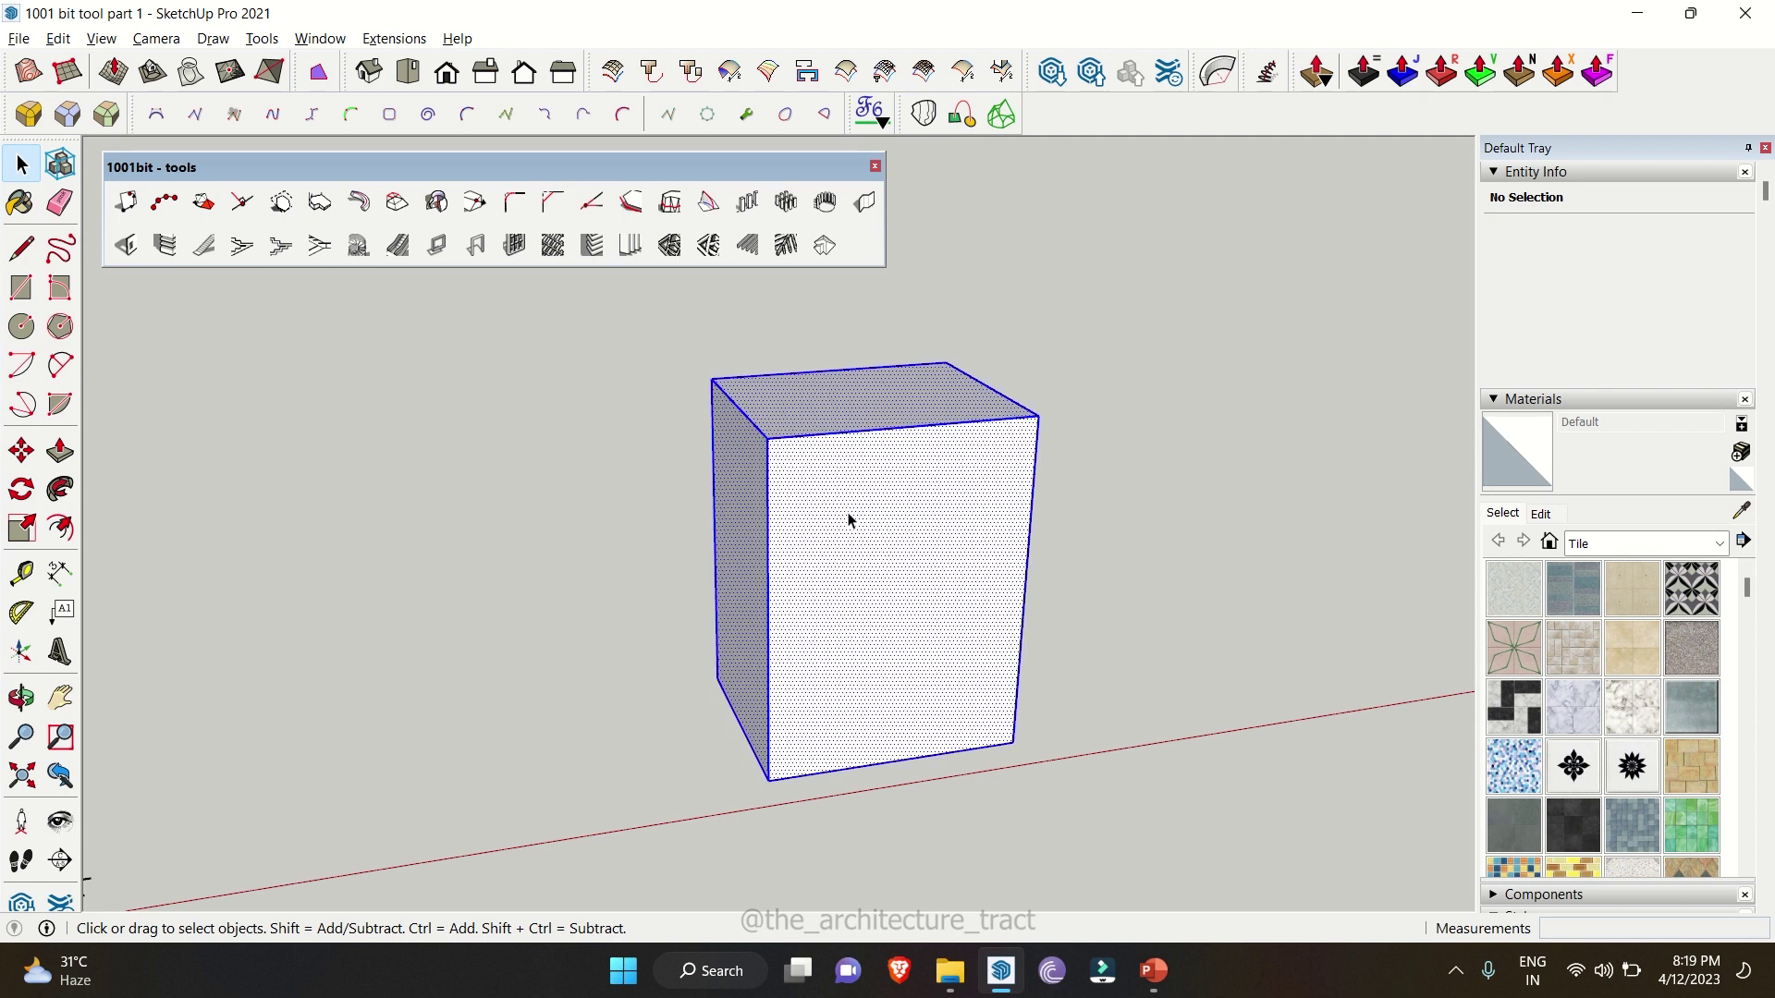
pyautogui.click(671, 204)
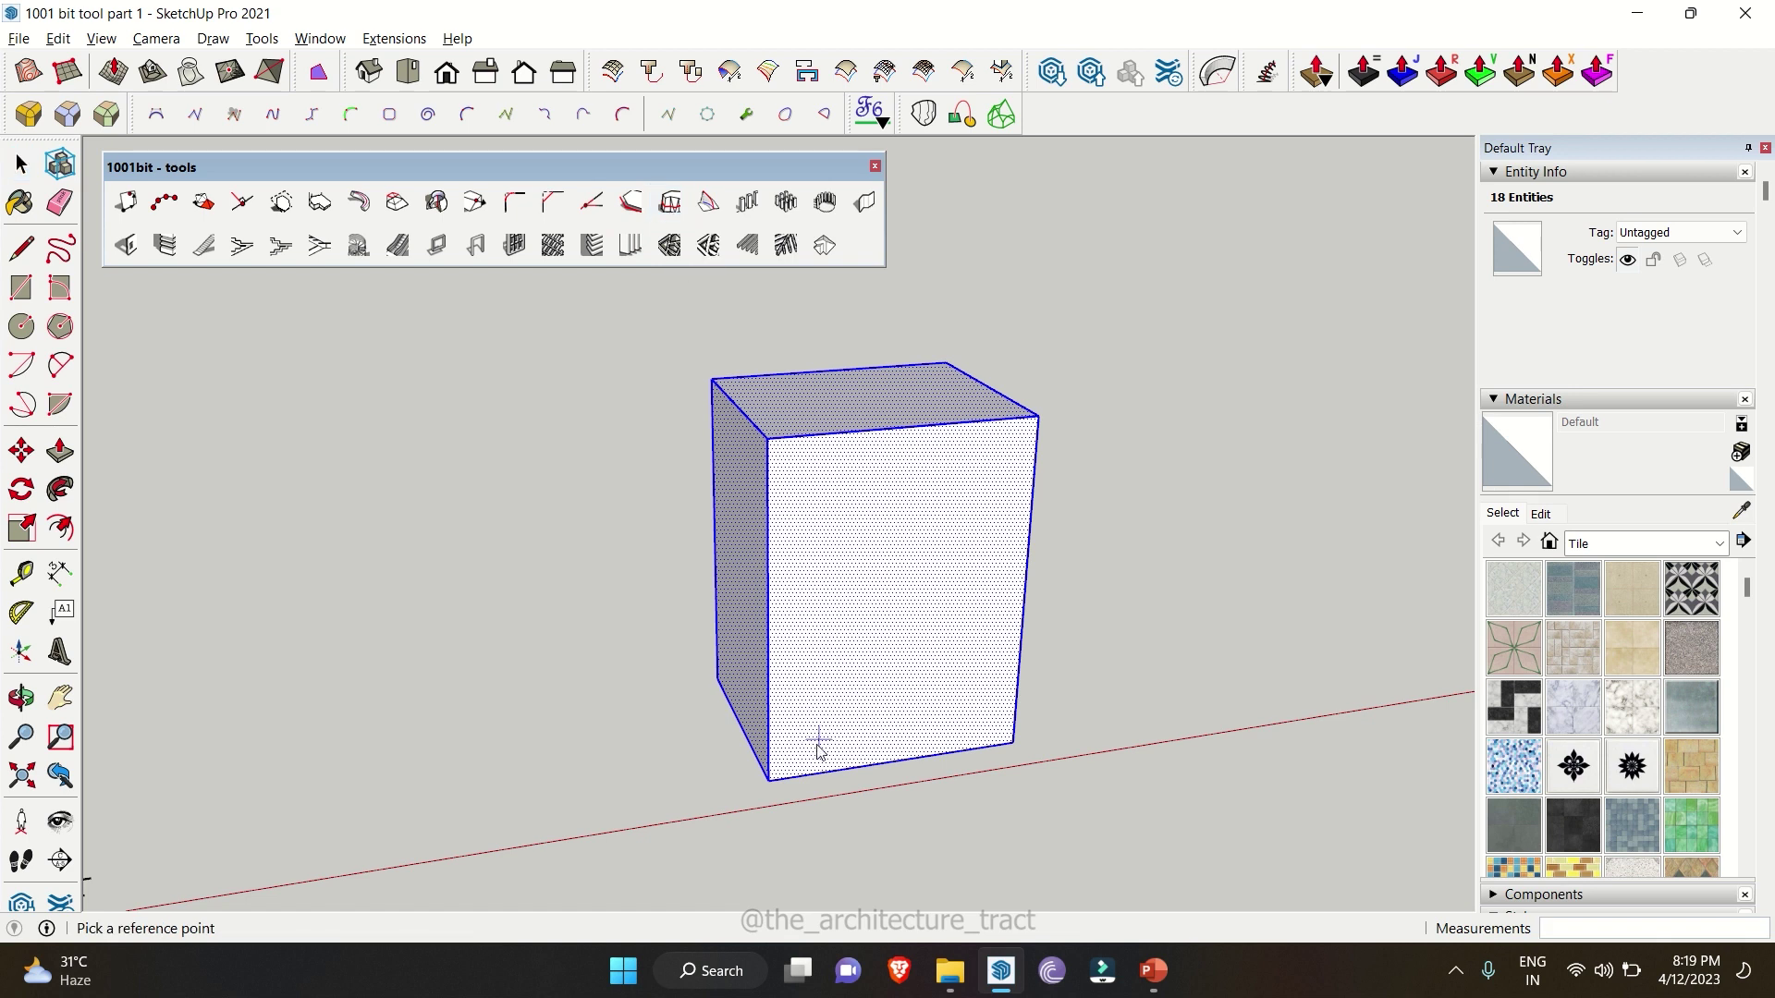
pyautogui.click(807, 777)
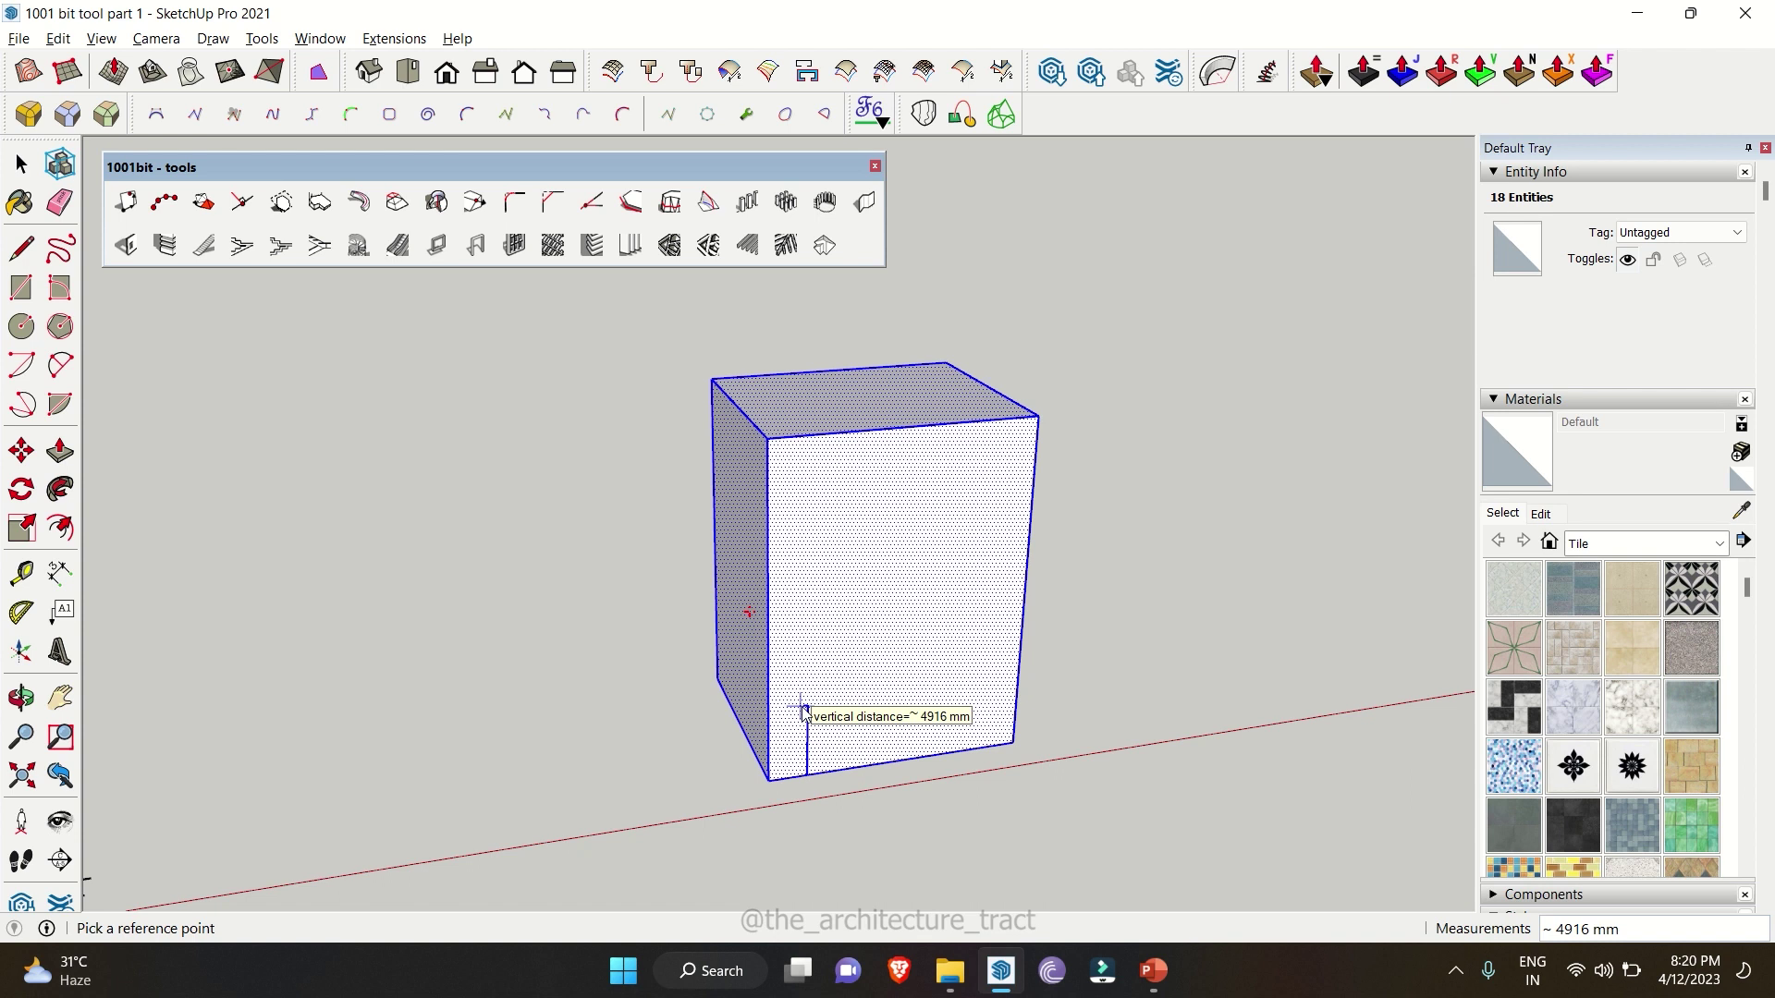
pyautogui.write('3000')
pyautogui.press('Return')
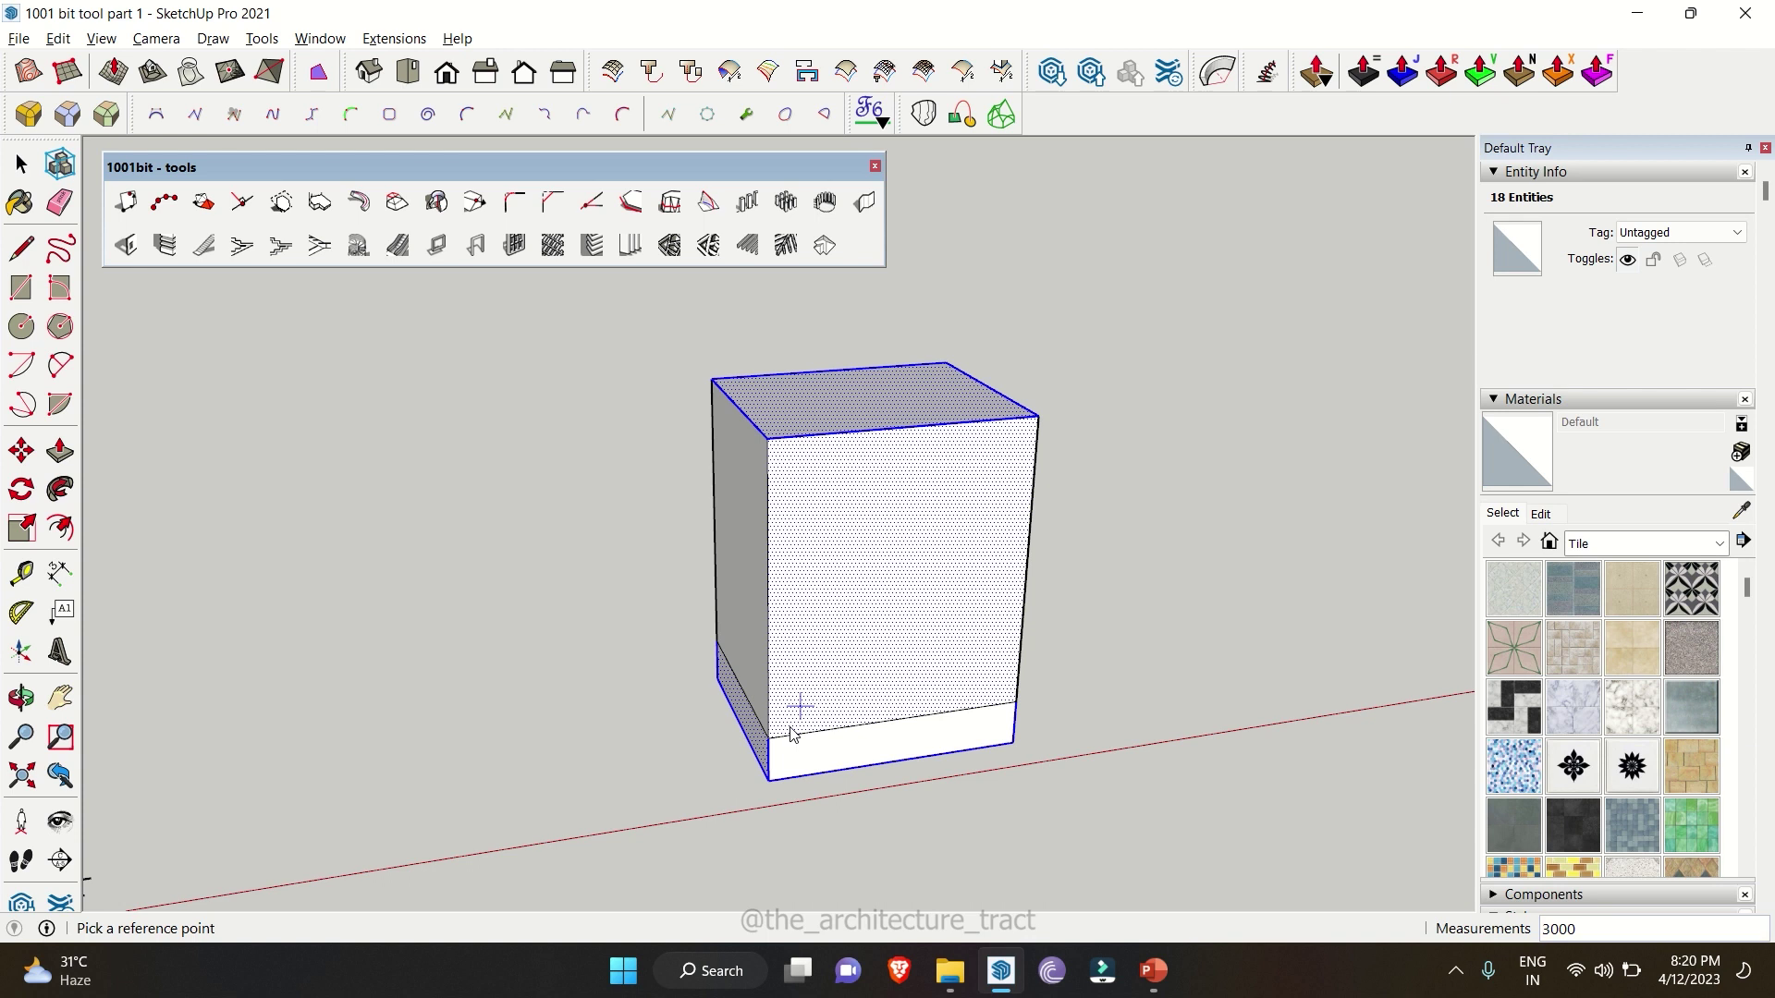
pyautogui.press('space')
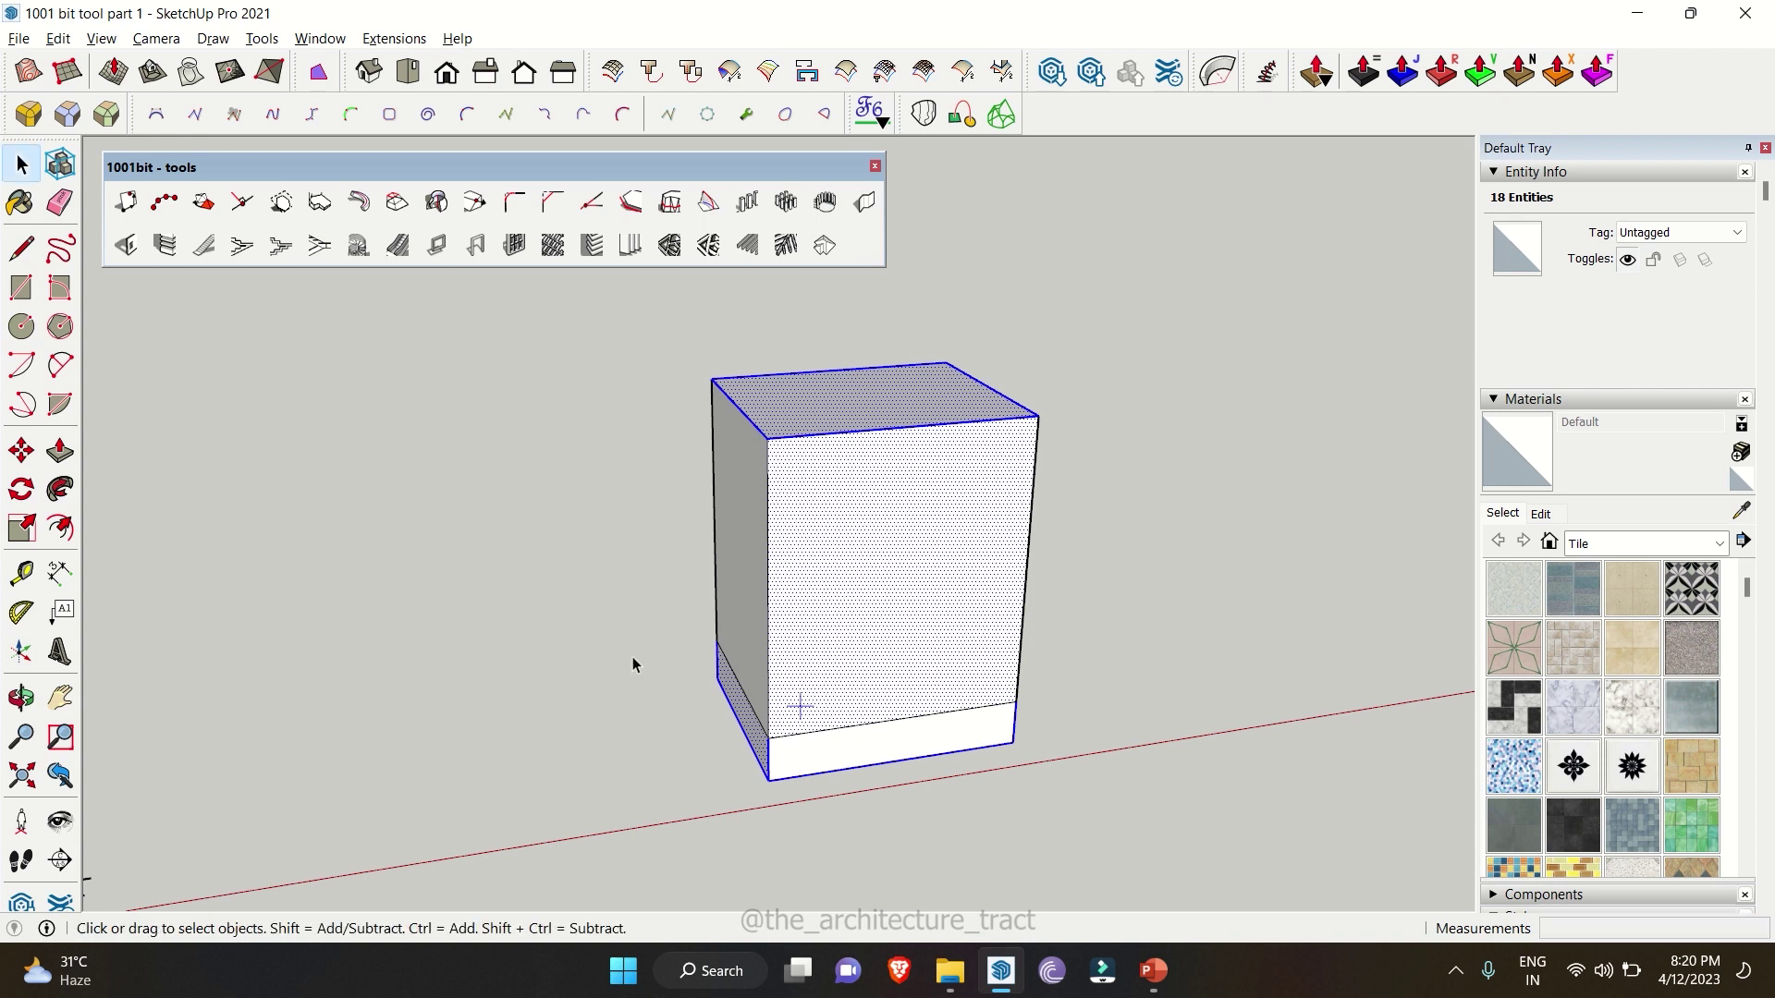
pyautogui.click(632, 656)
# - Slice only the box's large front face horizontally, about 2881 mm above the first cut
pyautogui.click(818, 652)
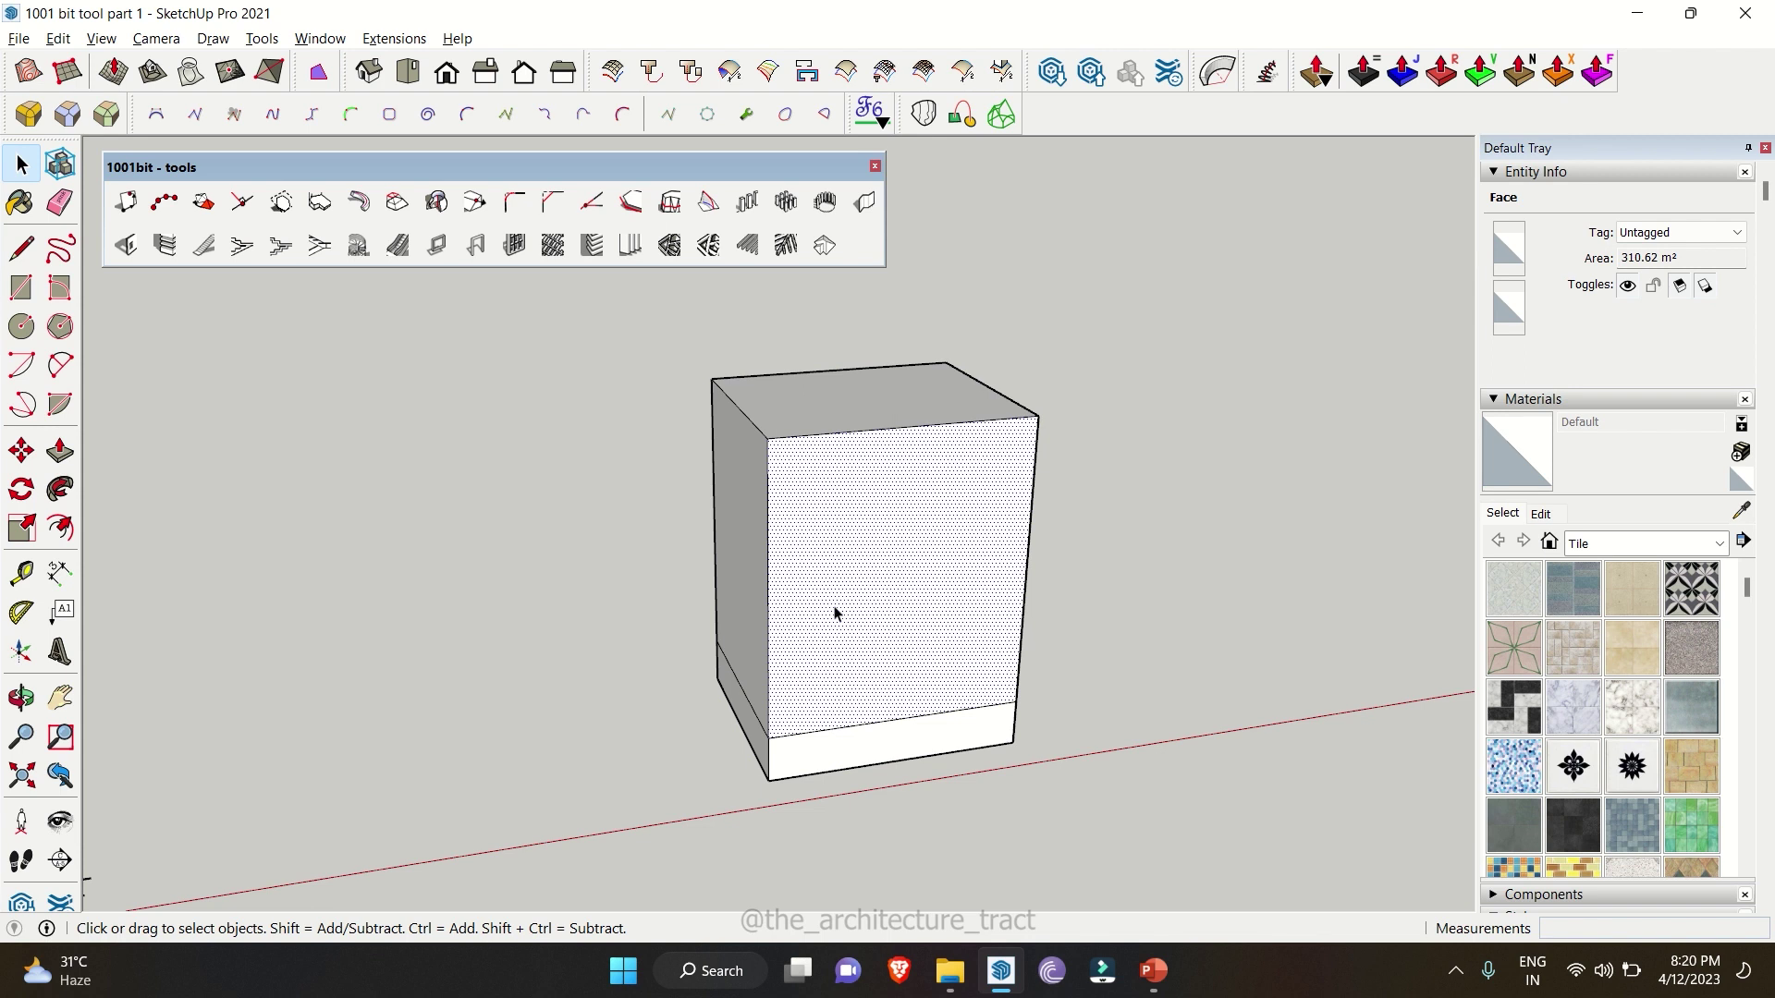
pyautogui.click(670, 202)
pyautogui.click(809, 690)
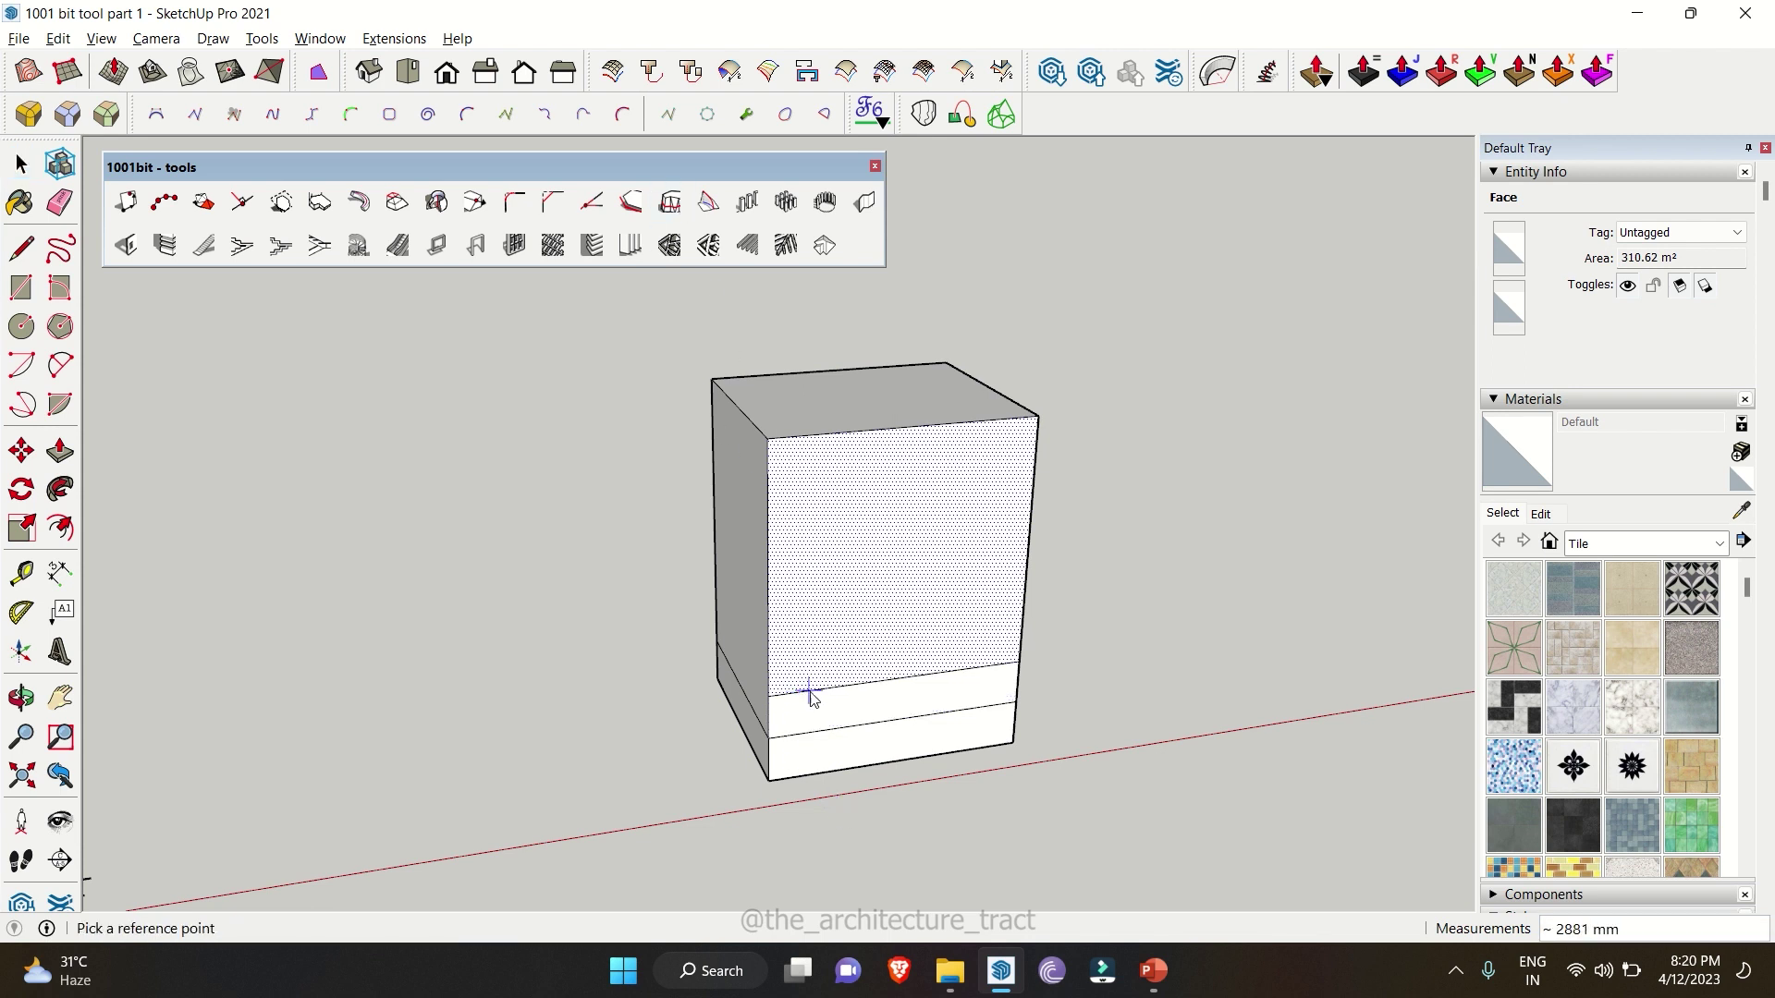
# - Slice the box's large front face horizontally at two more levels above the existing cuts, then leave the tool
pyautogui.click(815, 643)
pyautogui.click(820, 607)
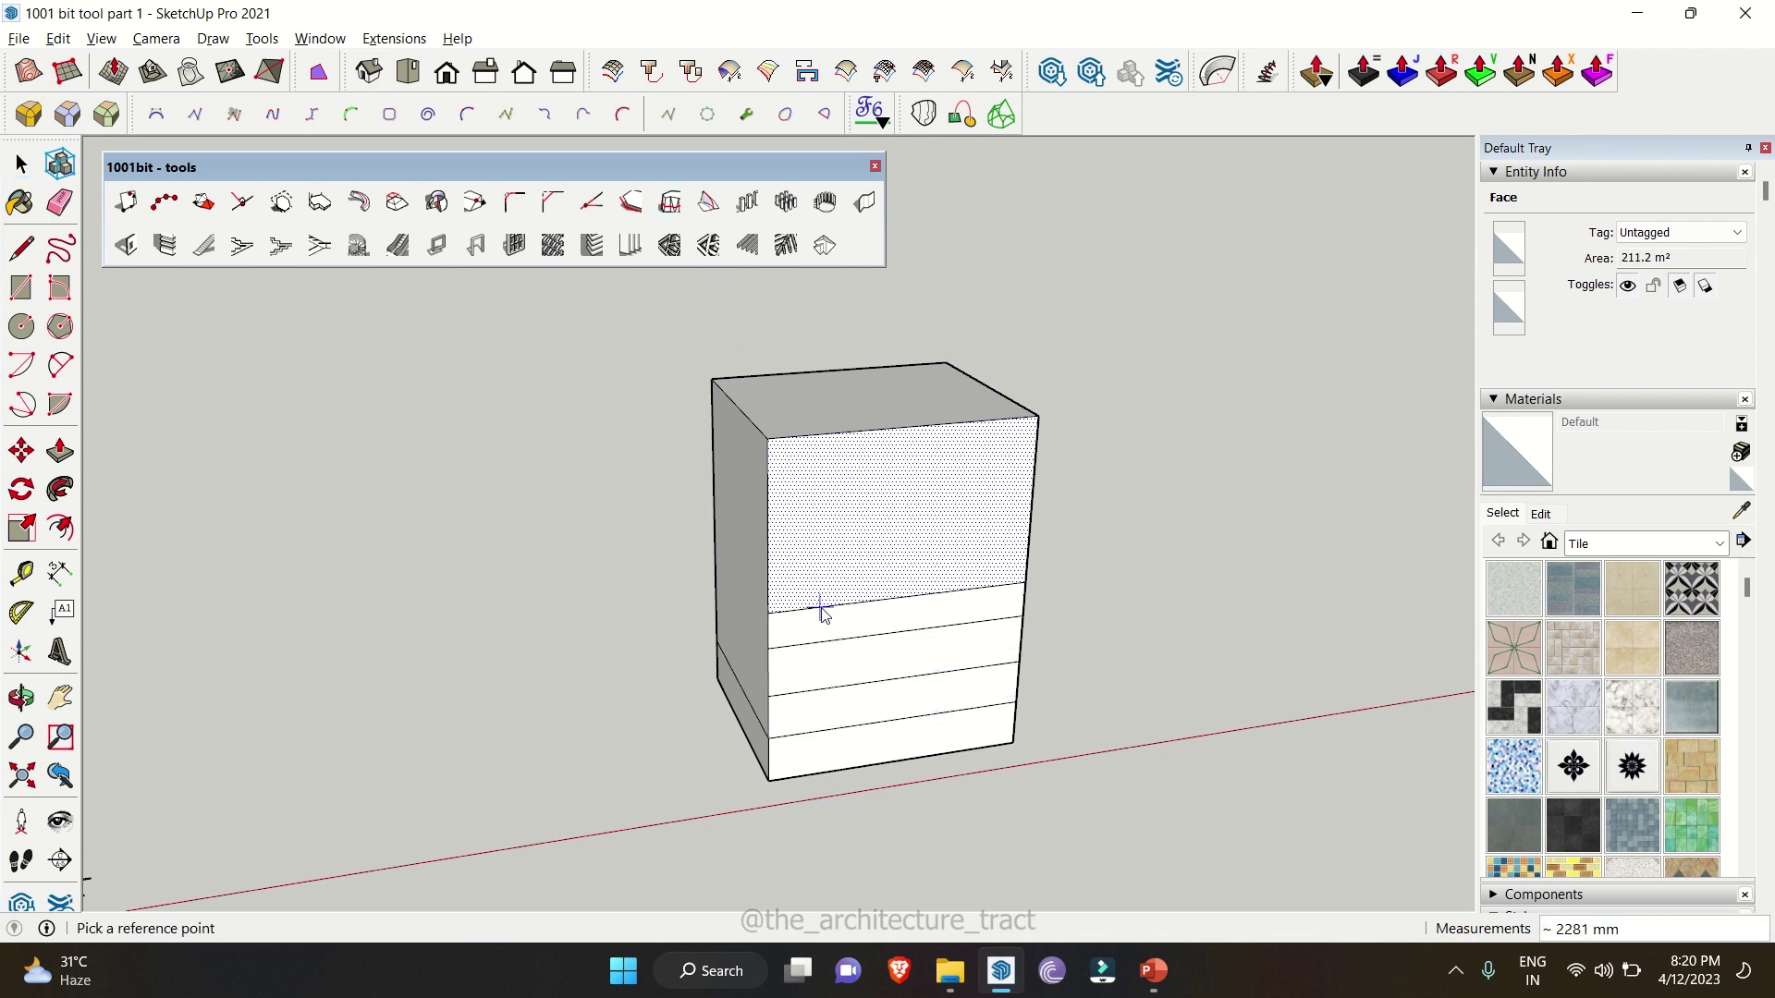
pyautogui.press('space')
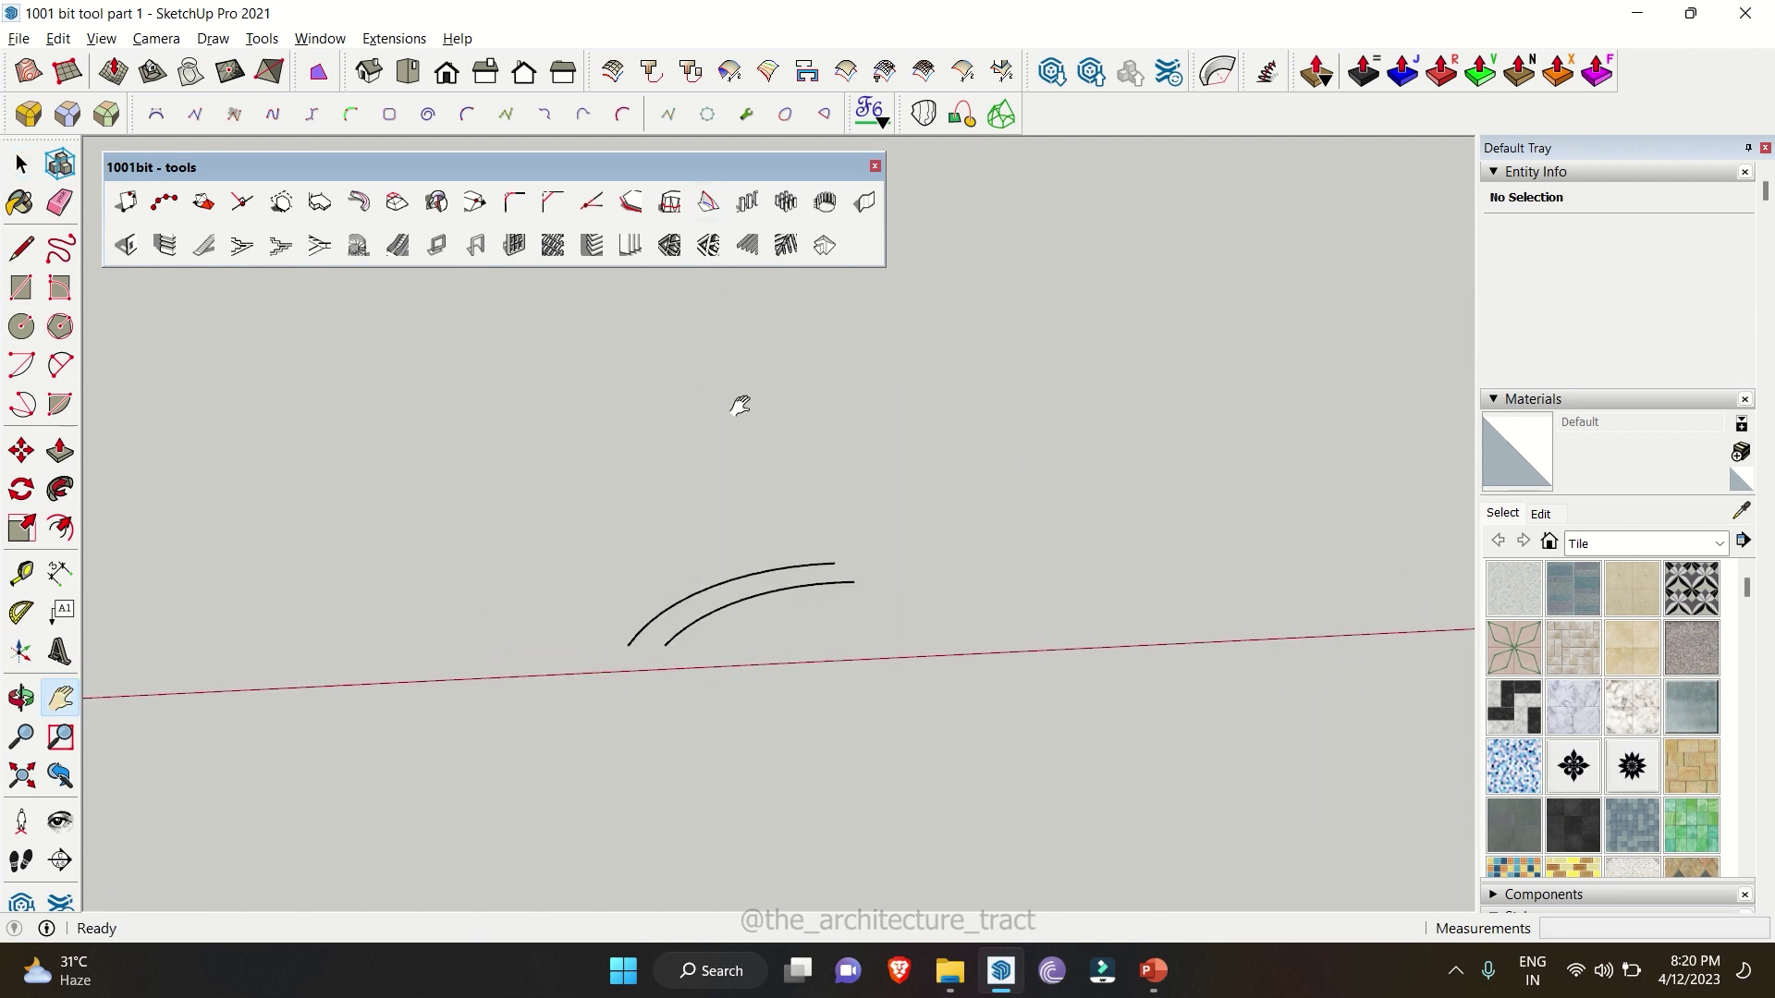
# - Try sloping the arc nearer the red axis to a height of 4000 mm by moving its vertices, and undo it
pyautogui.moveTo(788, 554); pyautogui.dragTo(739, 610, button='middle')
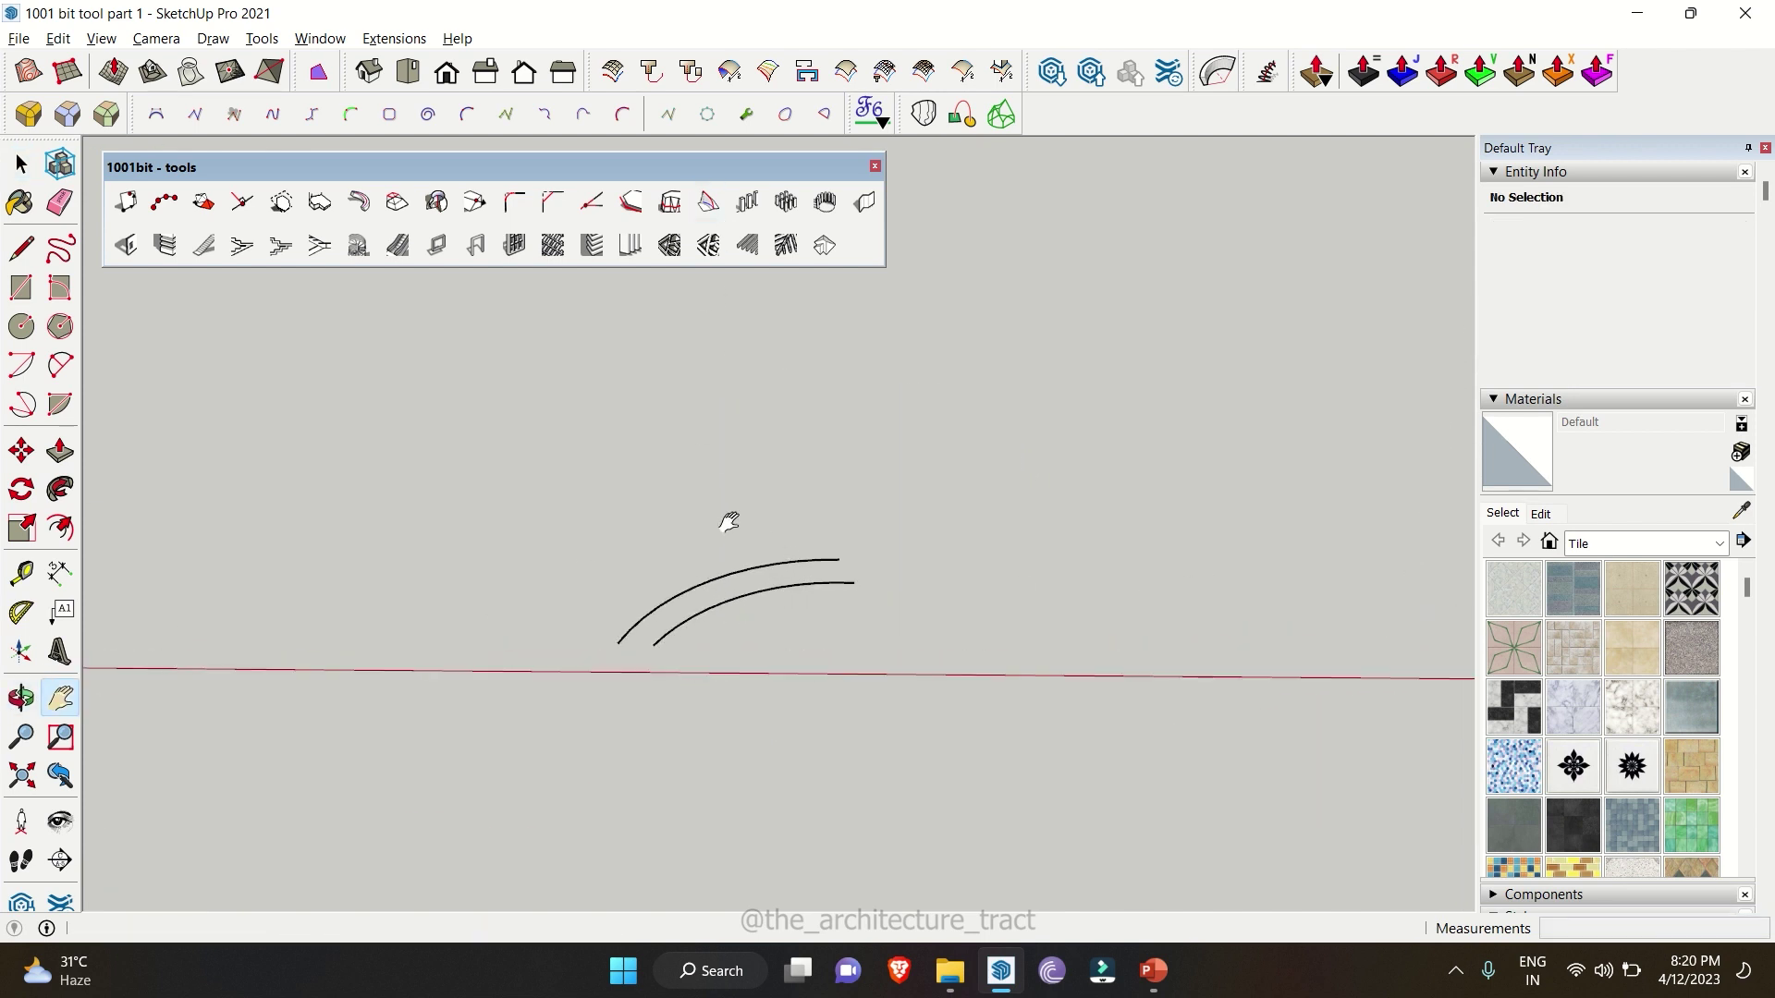
pyautogui.scroll(2, 747, 612)
pyautogui.press('space')
pyautogui.moveTo(732, 631); pyautogui.dragTo(689, 601)
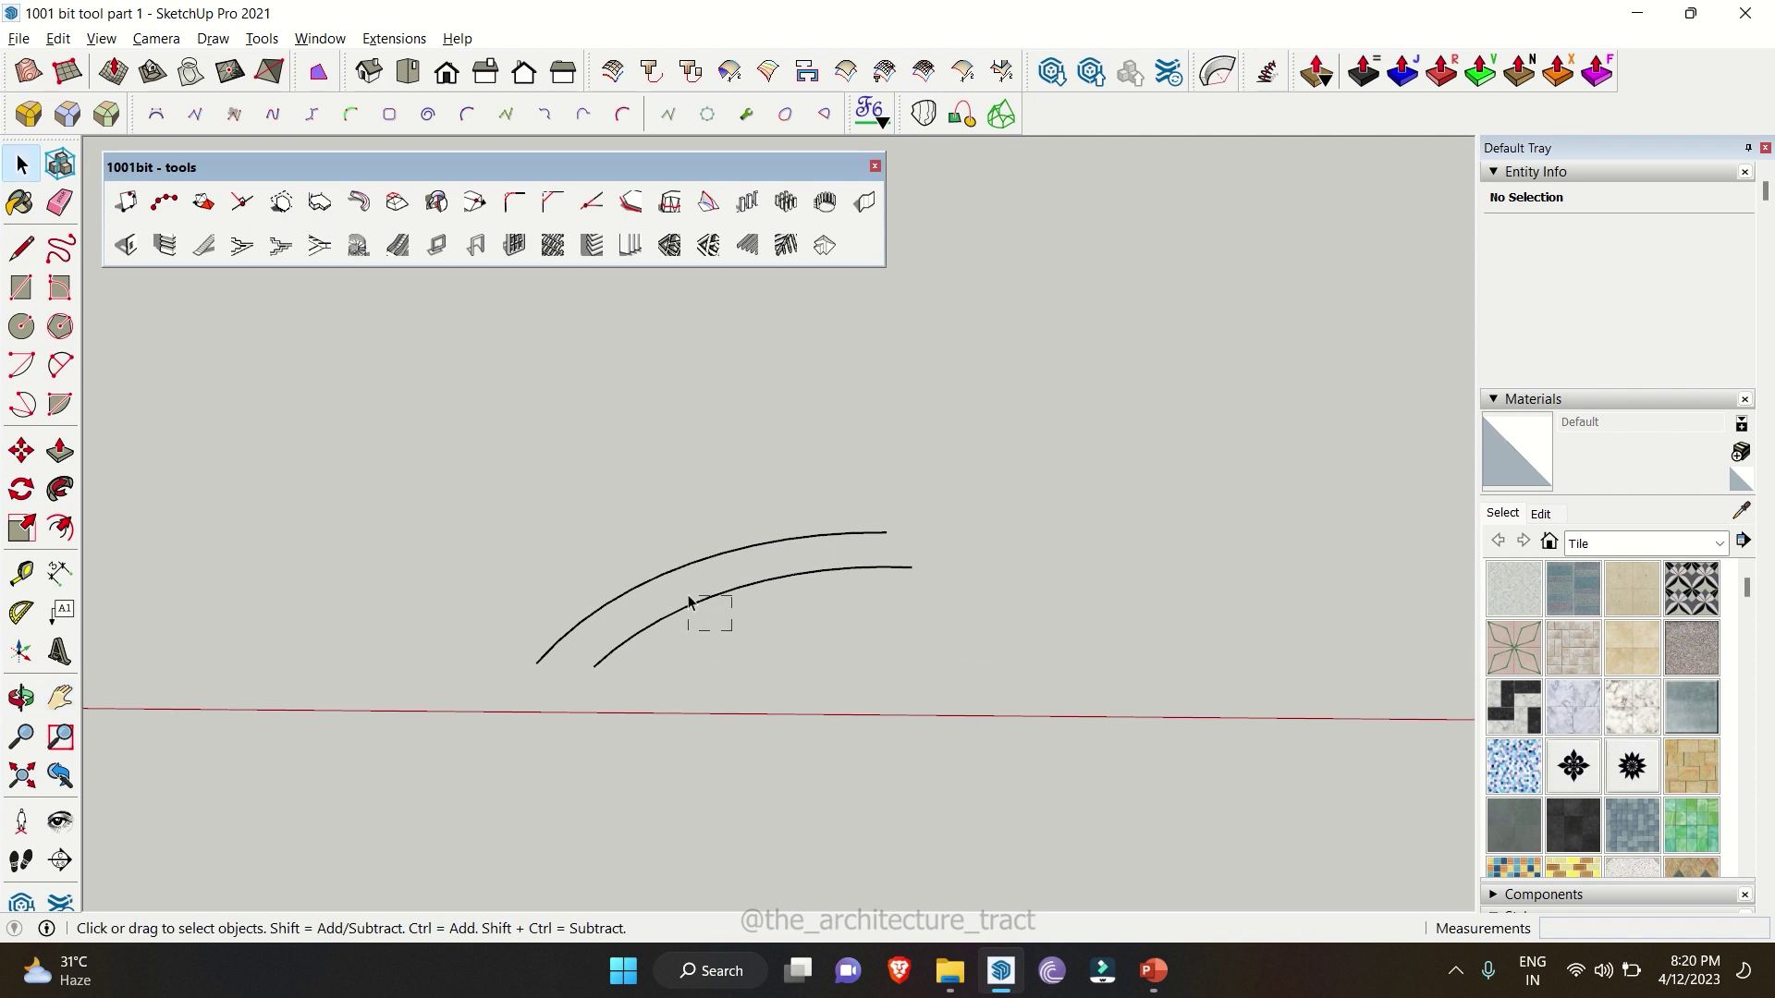
pyautogui.click(712, 603)
pyautogui.click(712, 604)
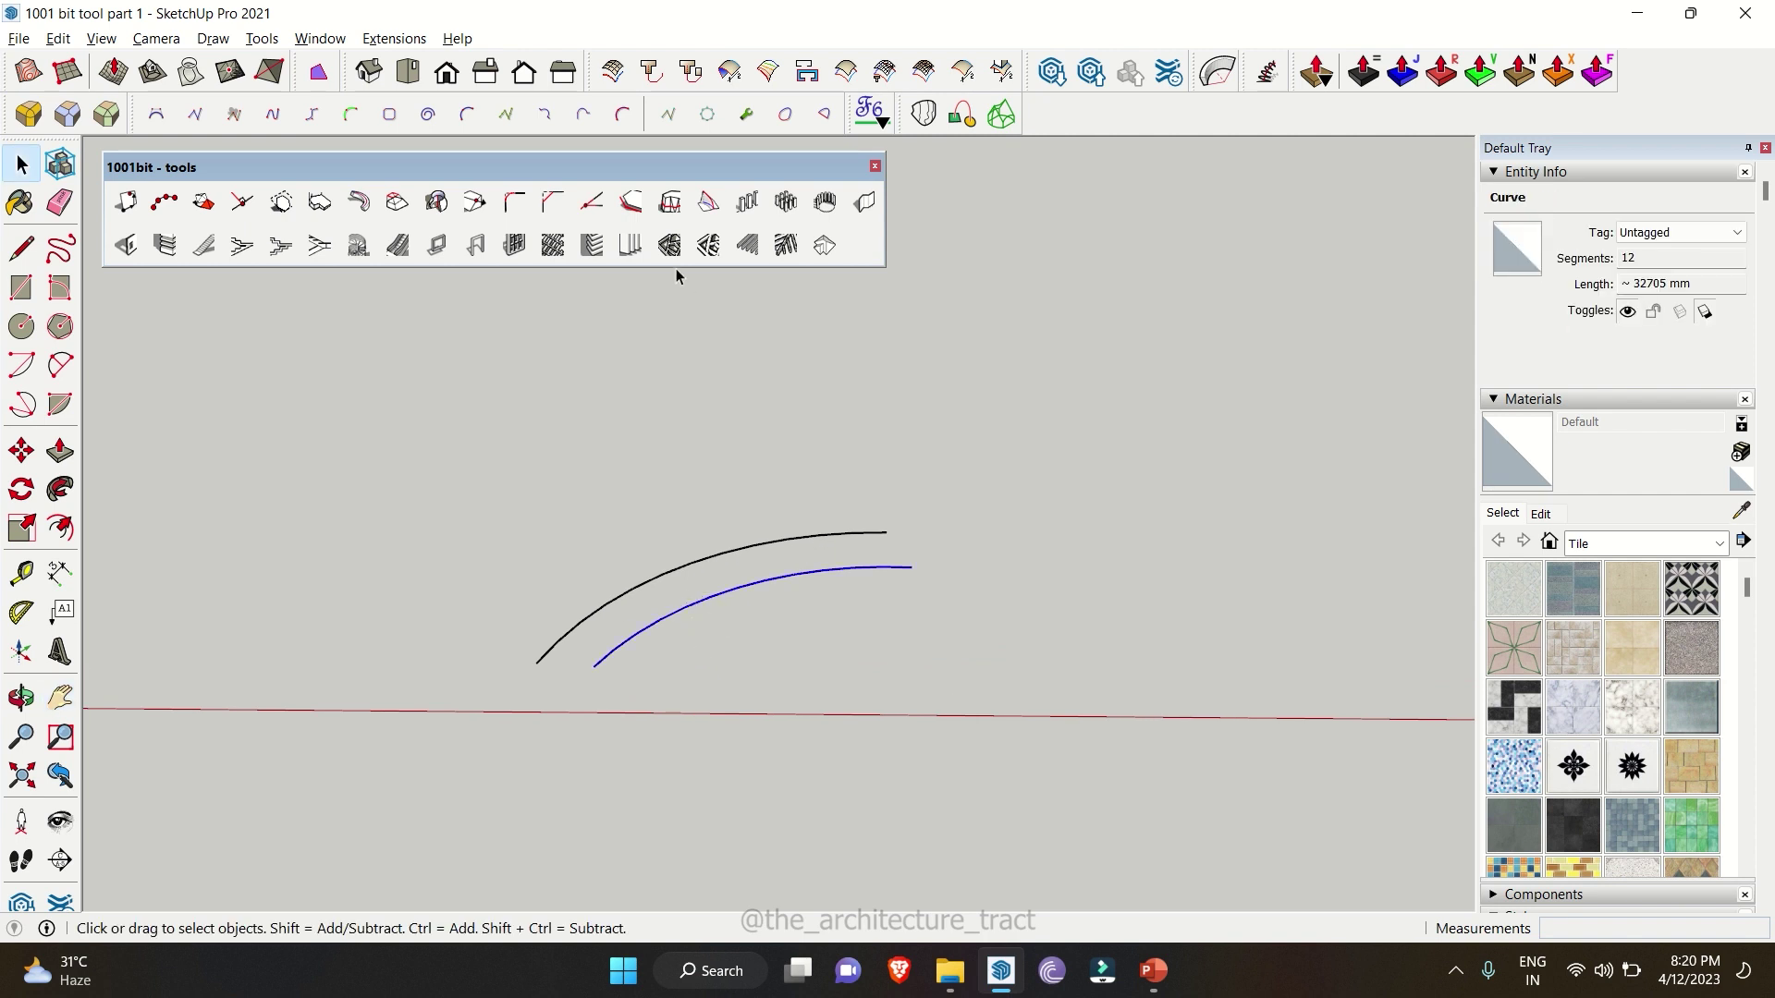
pyautogui.click(706, 203)
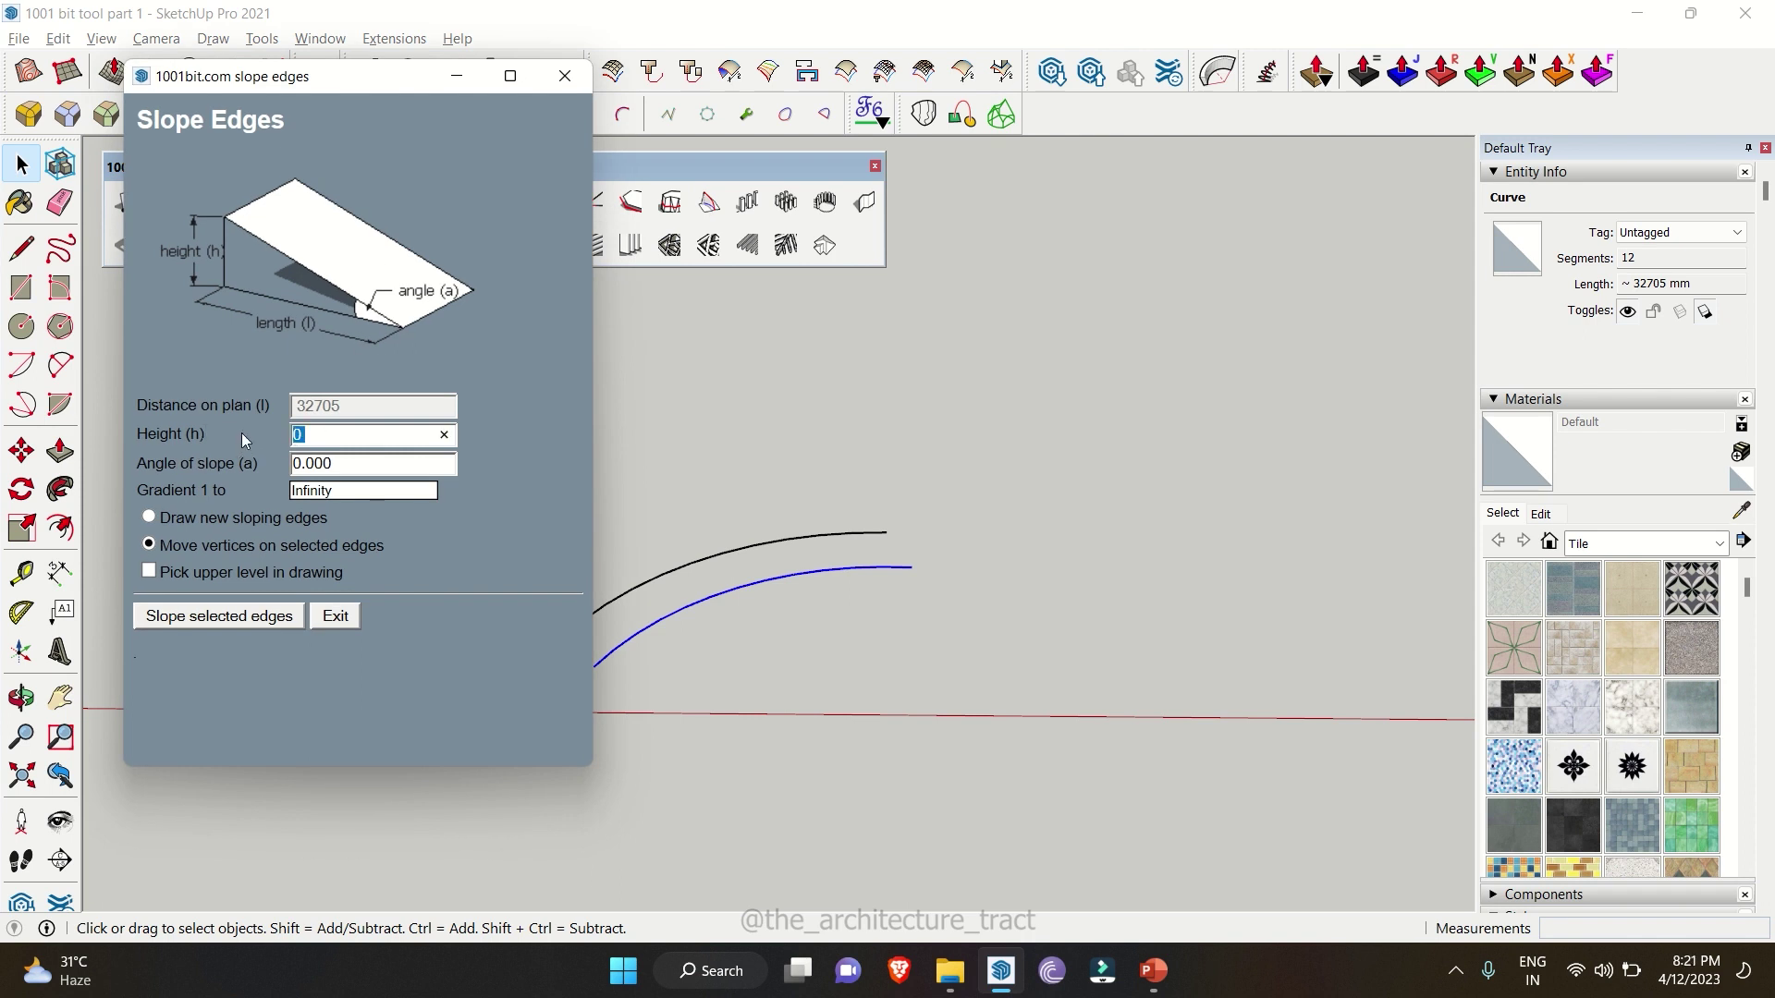
pyautogui.write('4000')
pyautogui.click(207, 617)
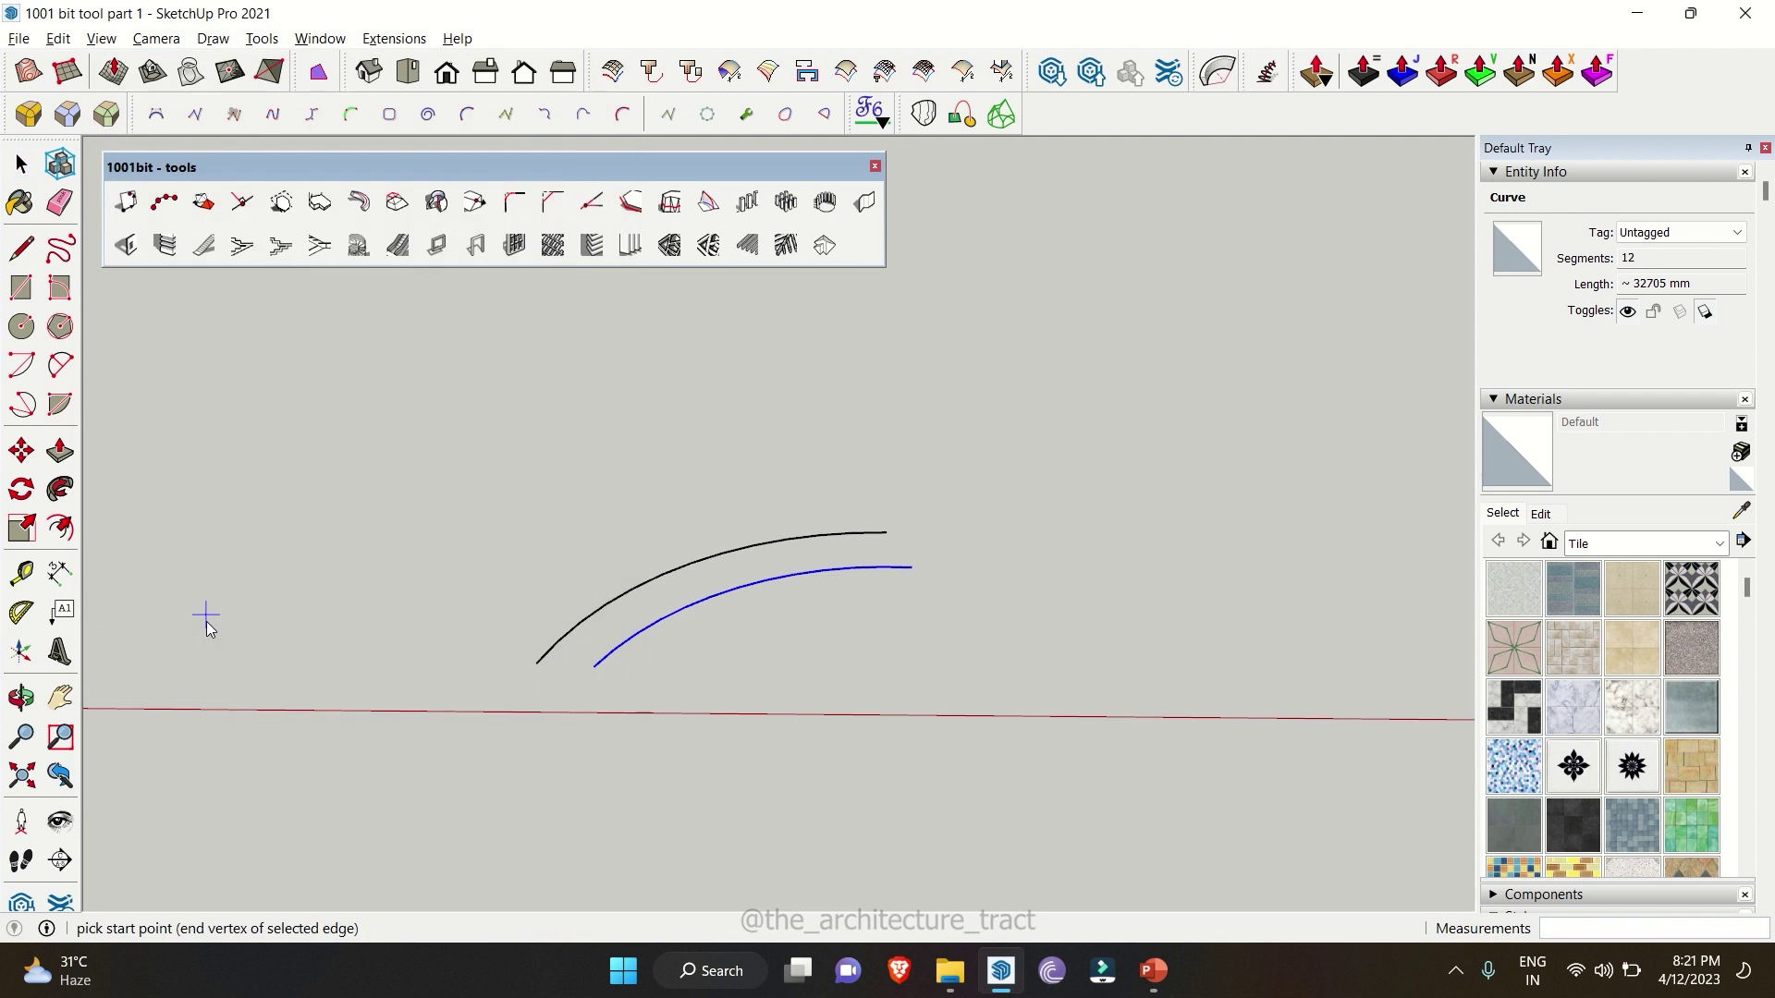
pyautogui.click(594, 668)
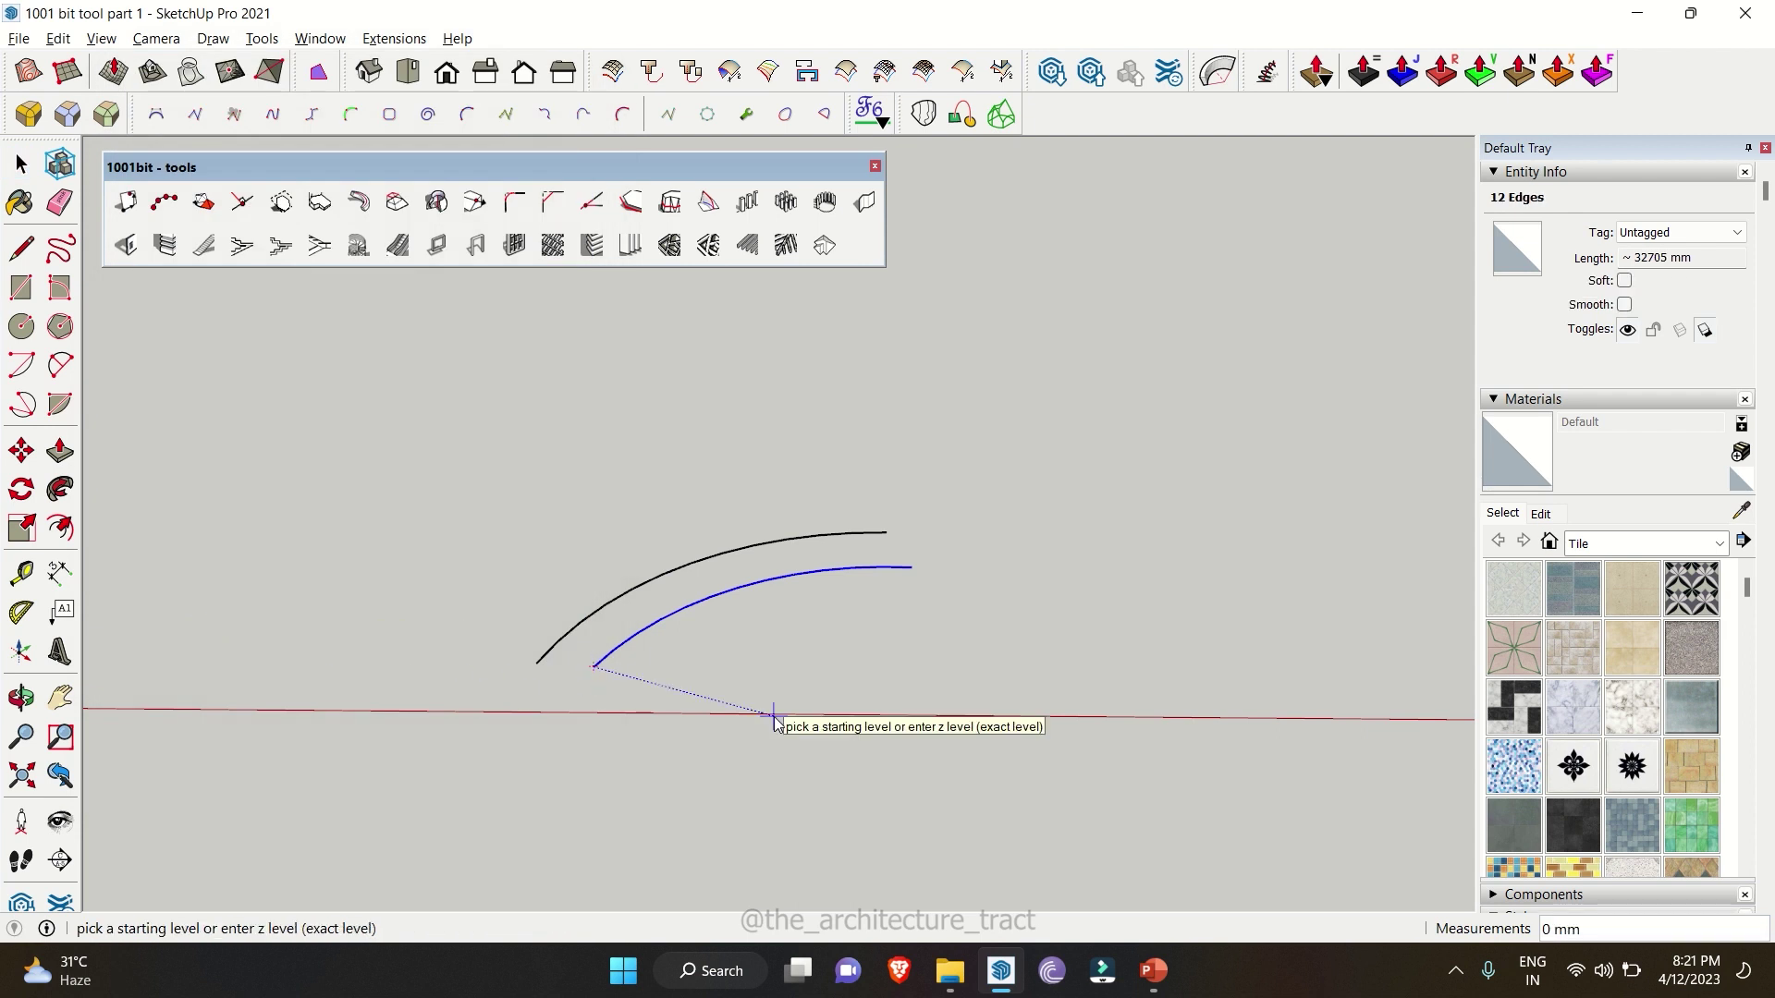
pyautogui.click(912, 569)
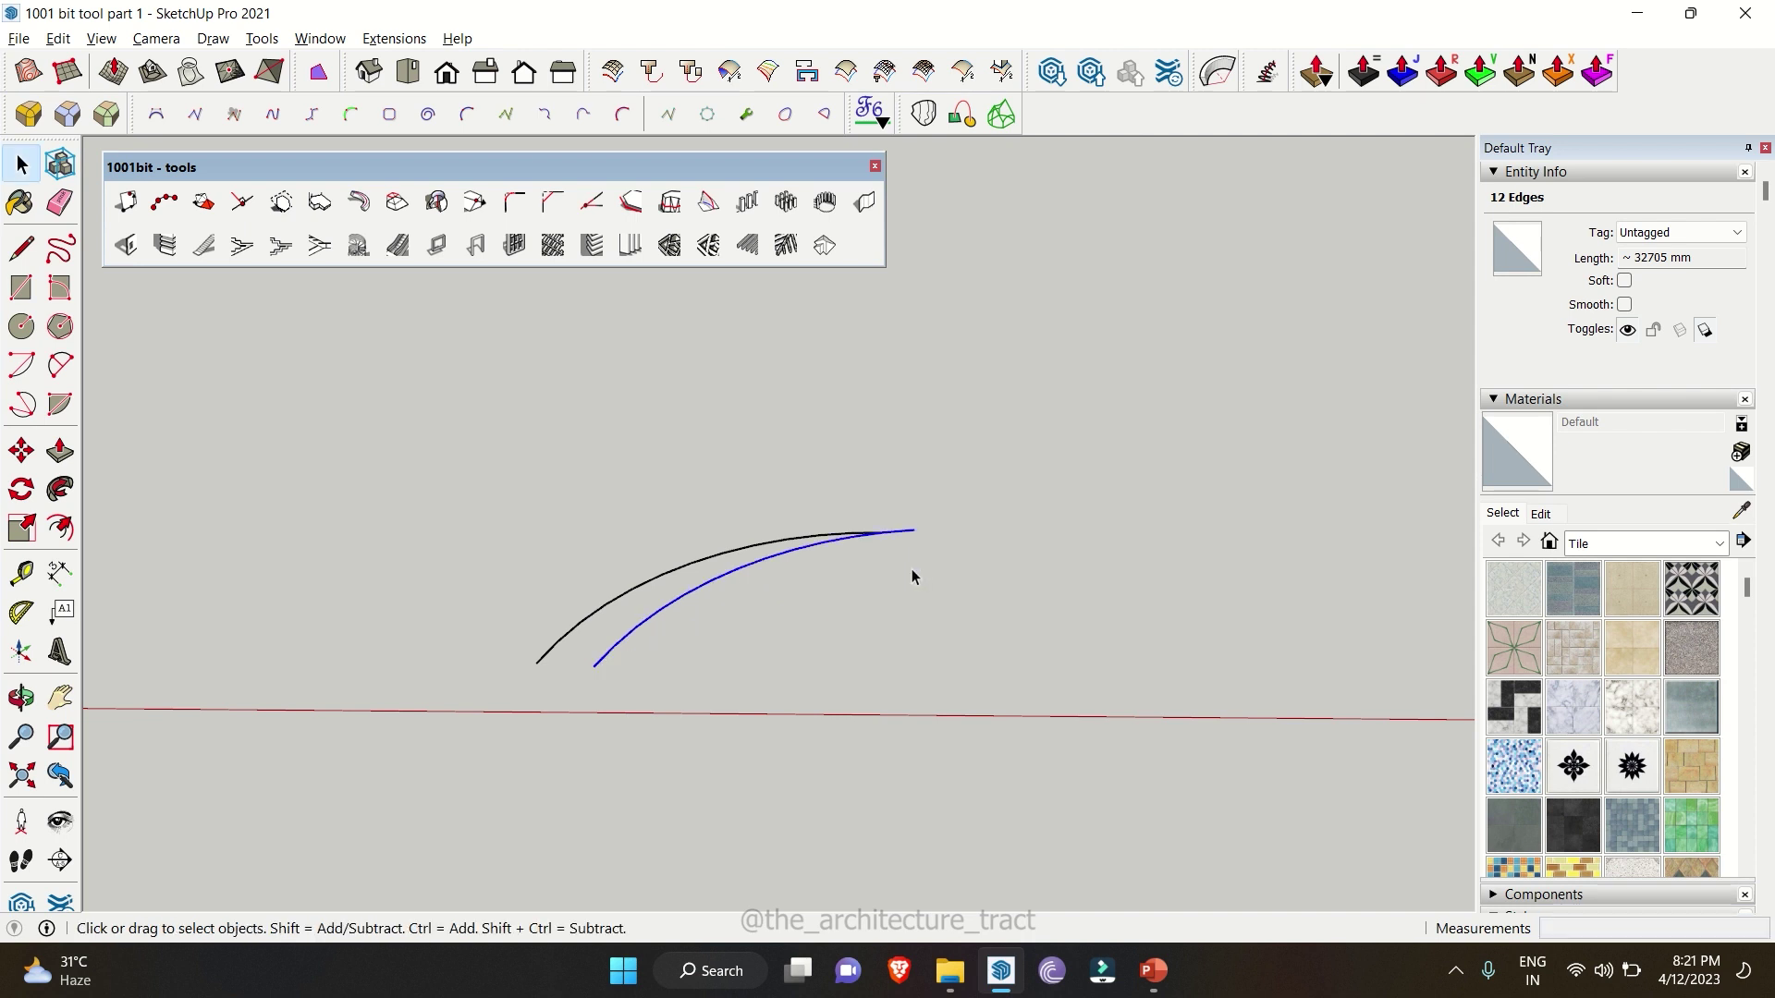
pyautogui.moveTo(912, 568); pyautogui.dragTo(852, 430, button='middle')
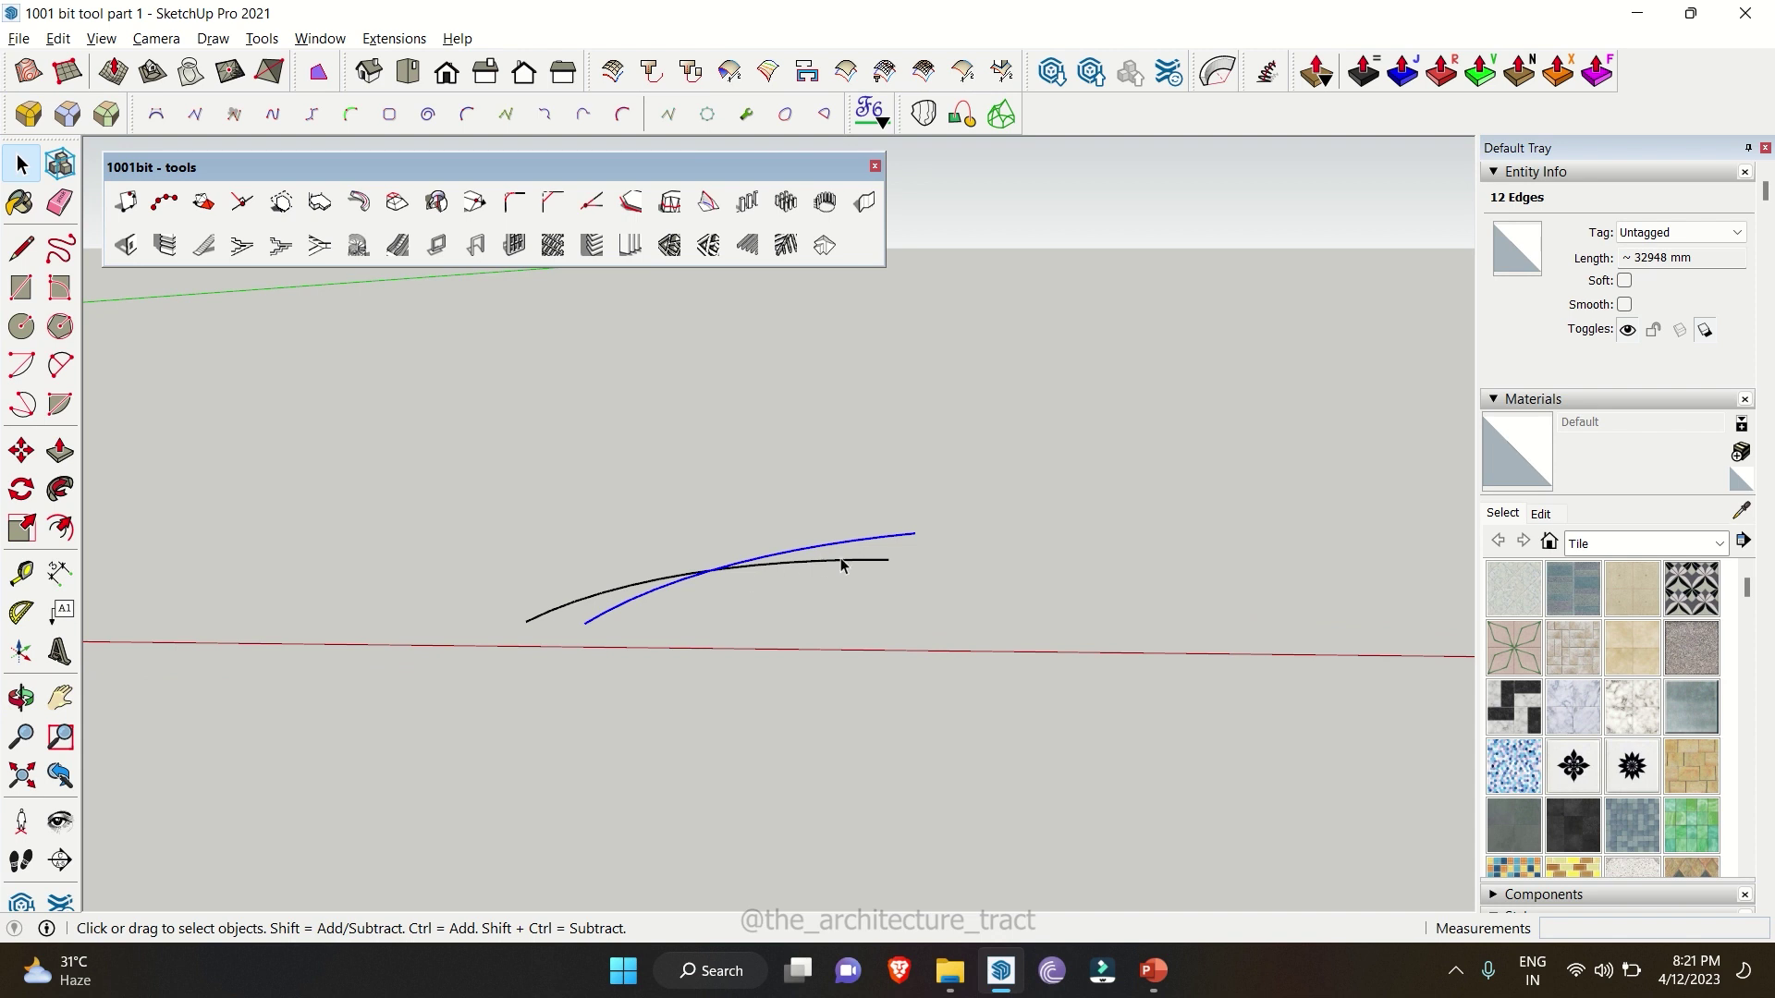
pyautogui.hotkey('ctrl', 'z')
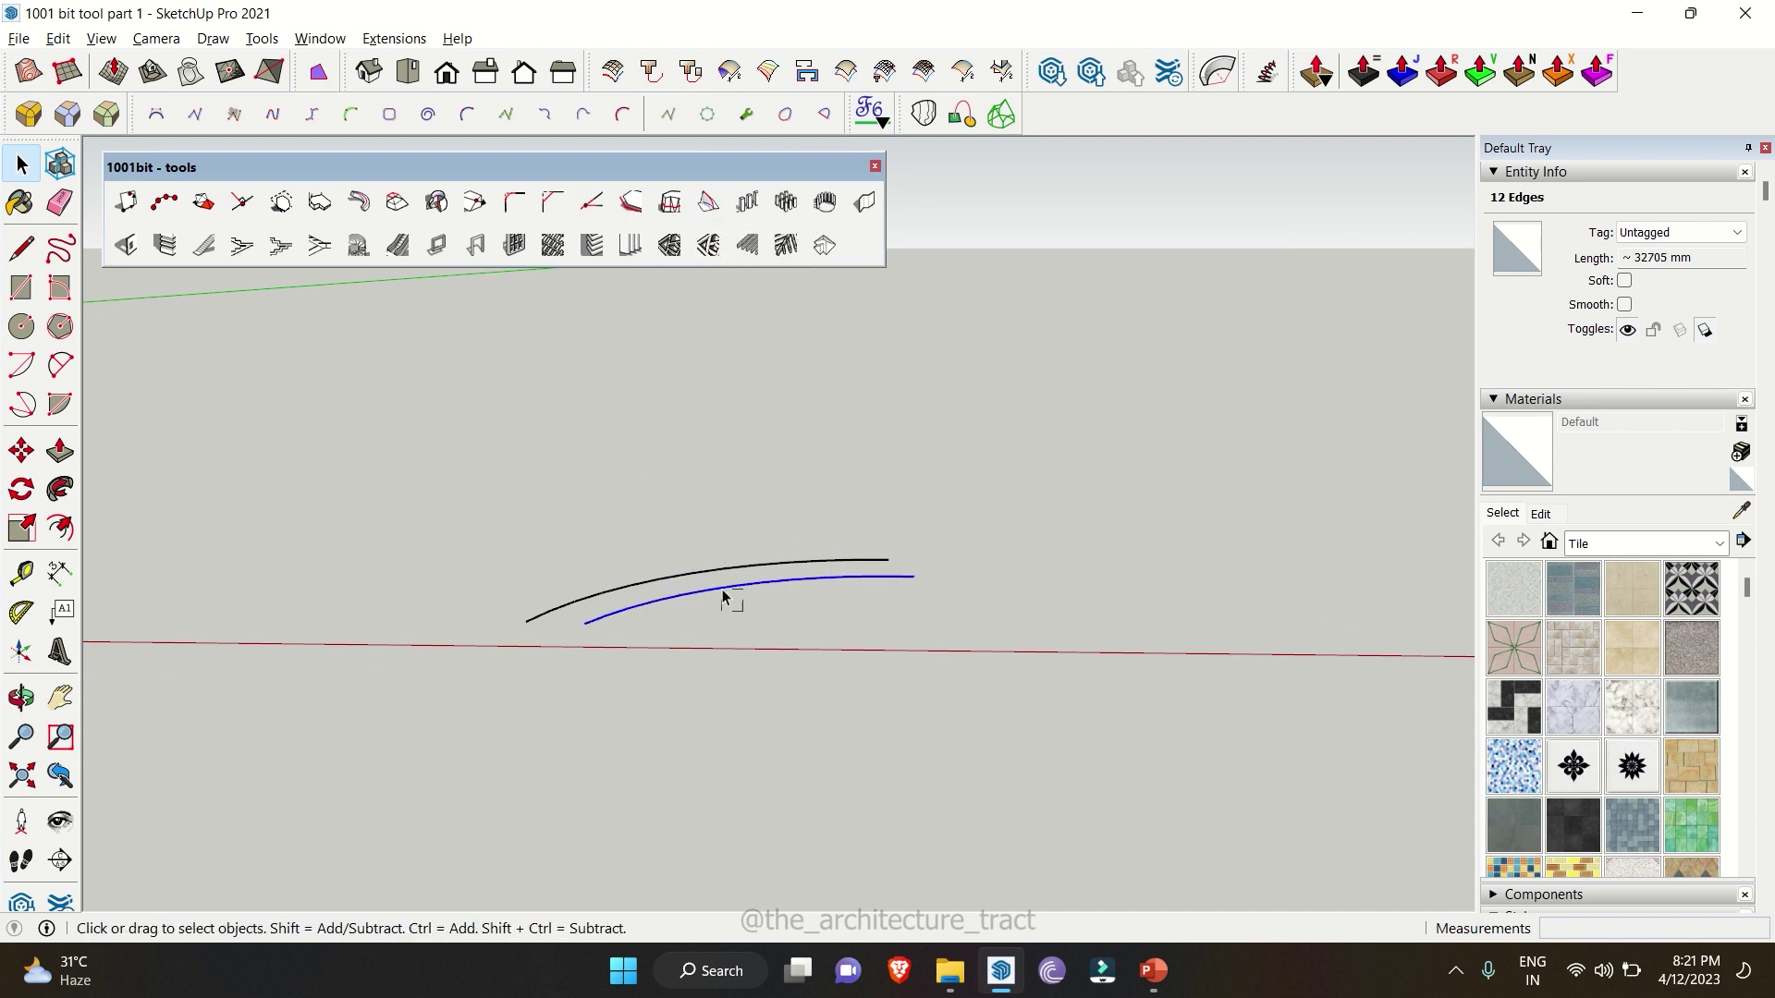
# - Slope the arc nearer the red axis from its lower end to a height of 10000 mm by moving its vertices
pyautogui.click(710, 200)
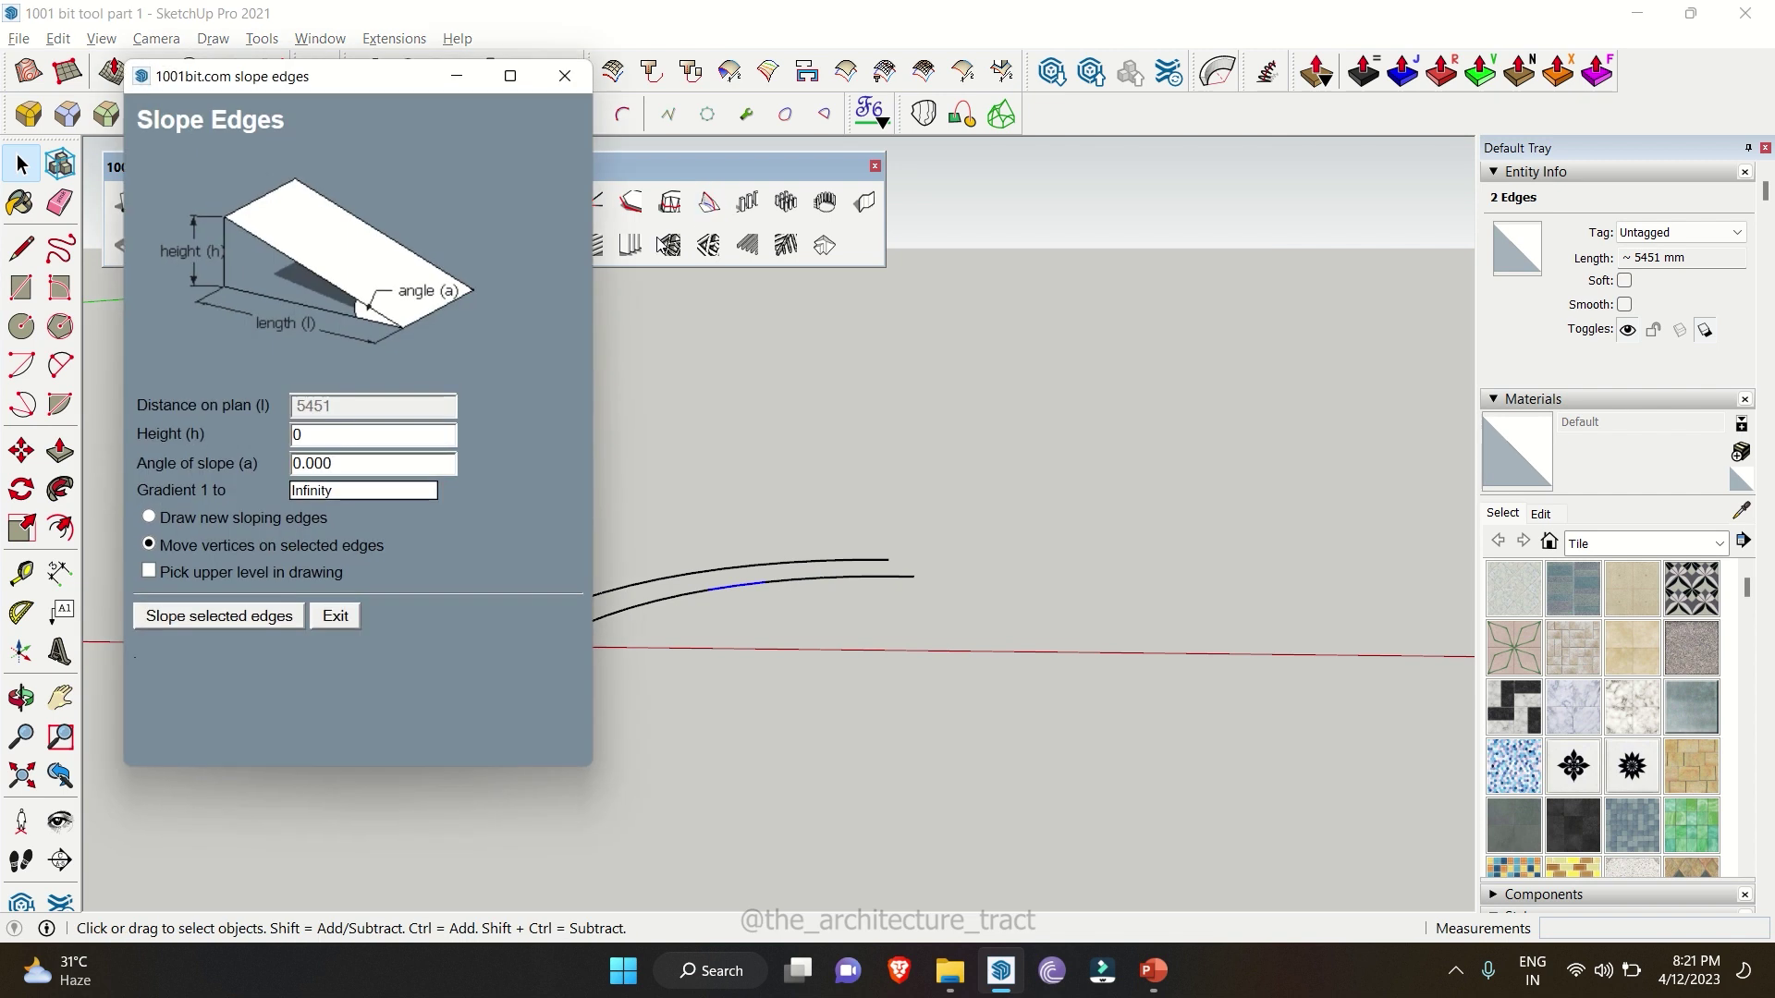
pyautogui.click(358, 433)
pyautogui.write('10000')
pyautogui.click(247, 617)
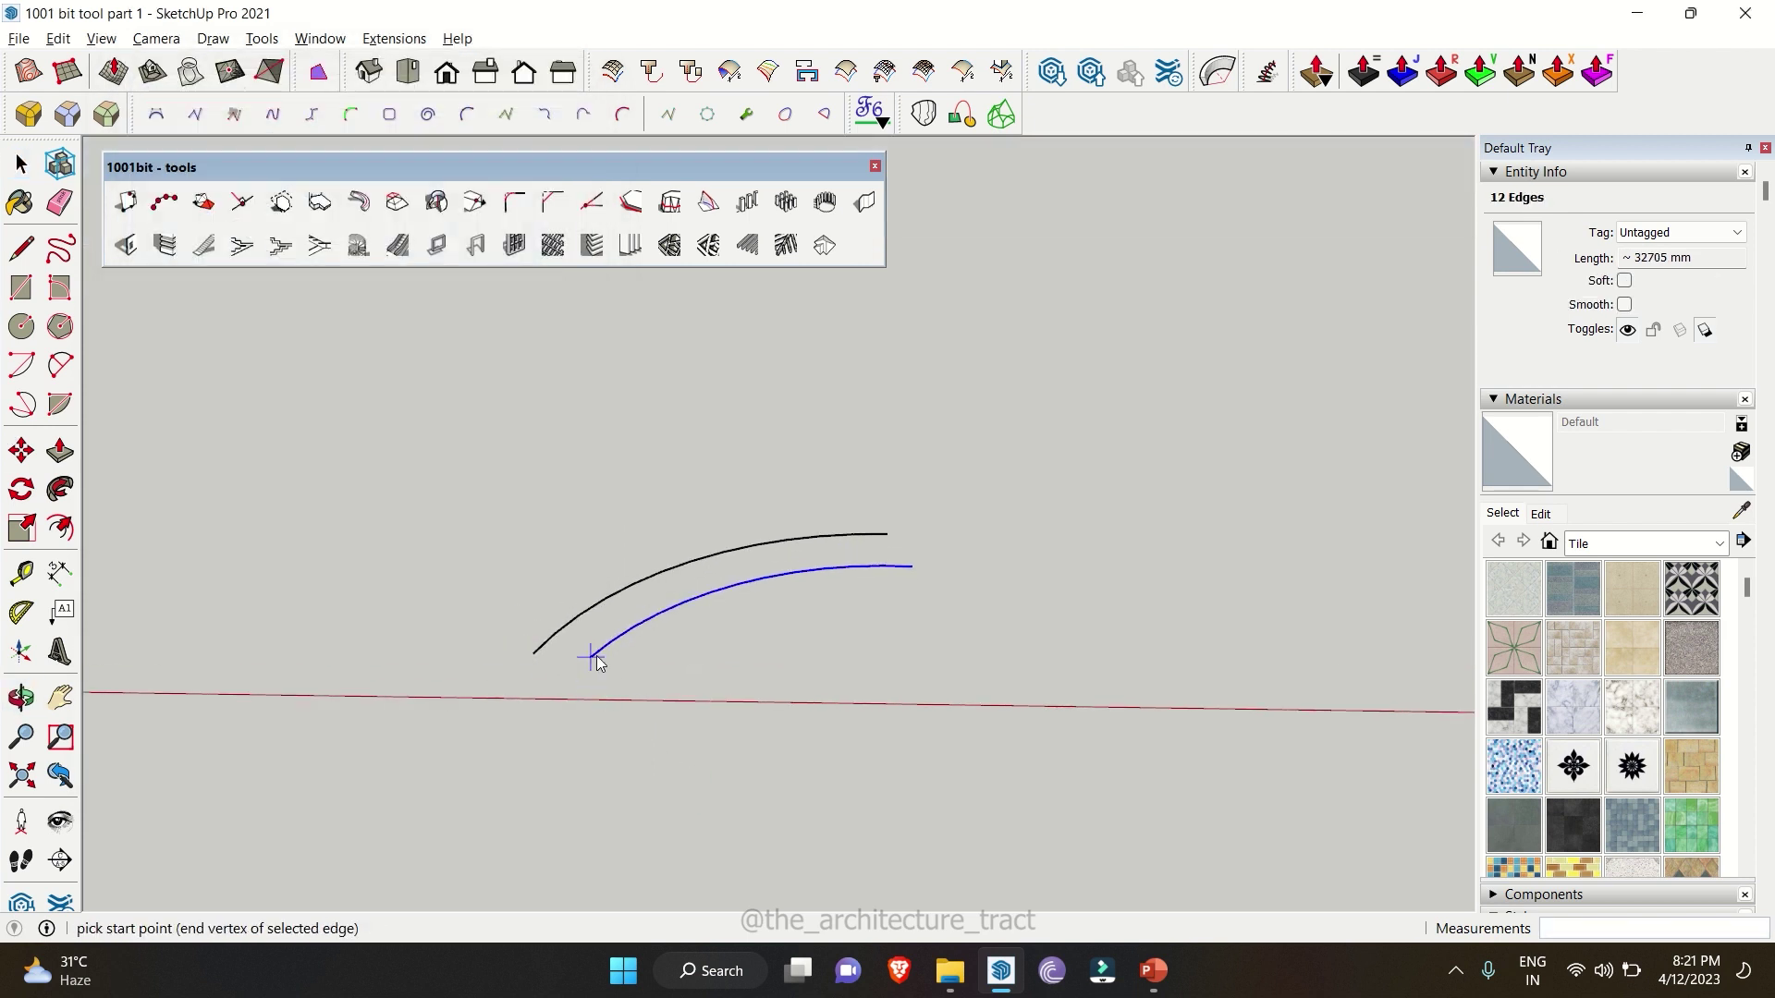
pyautogui.click(593, 658)
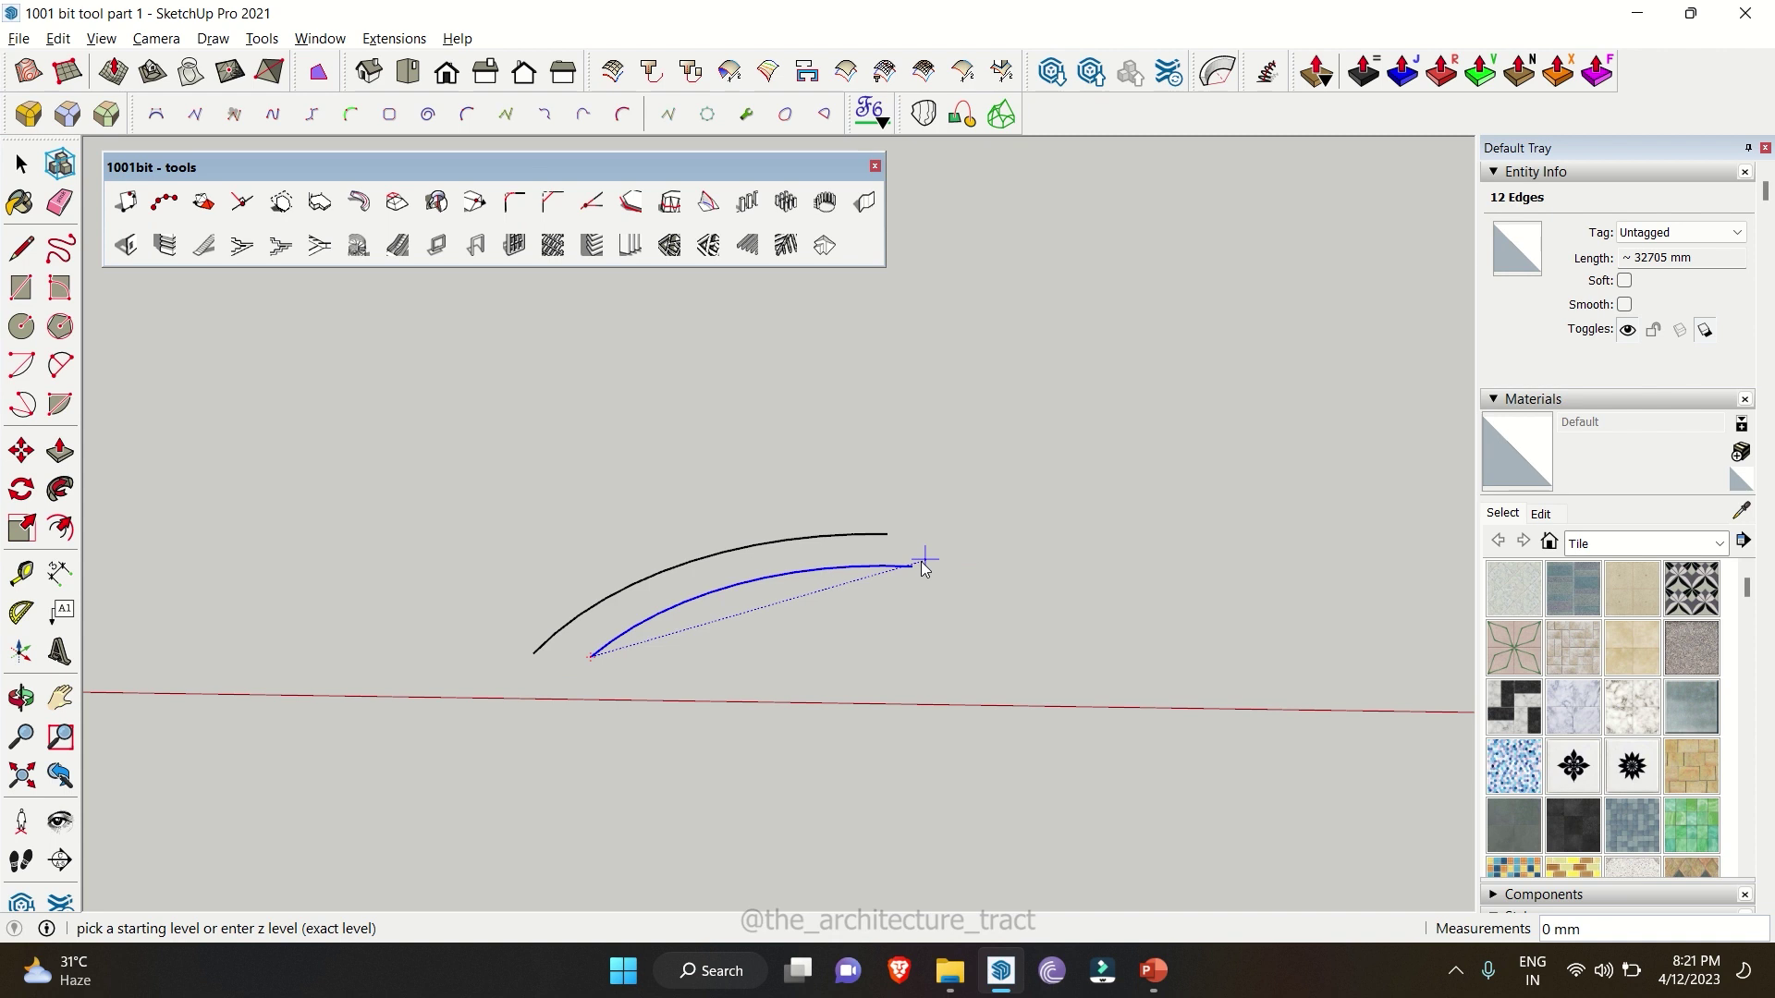
pyautogui.click(912, 565)
pyautogui.moveTo(806, 602); pyautogui.dragTo(820, 507, button='middle')
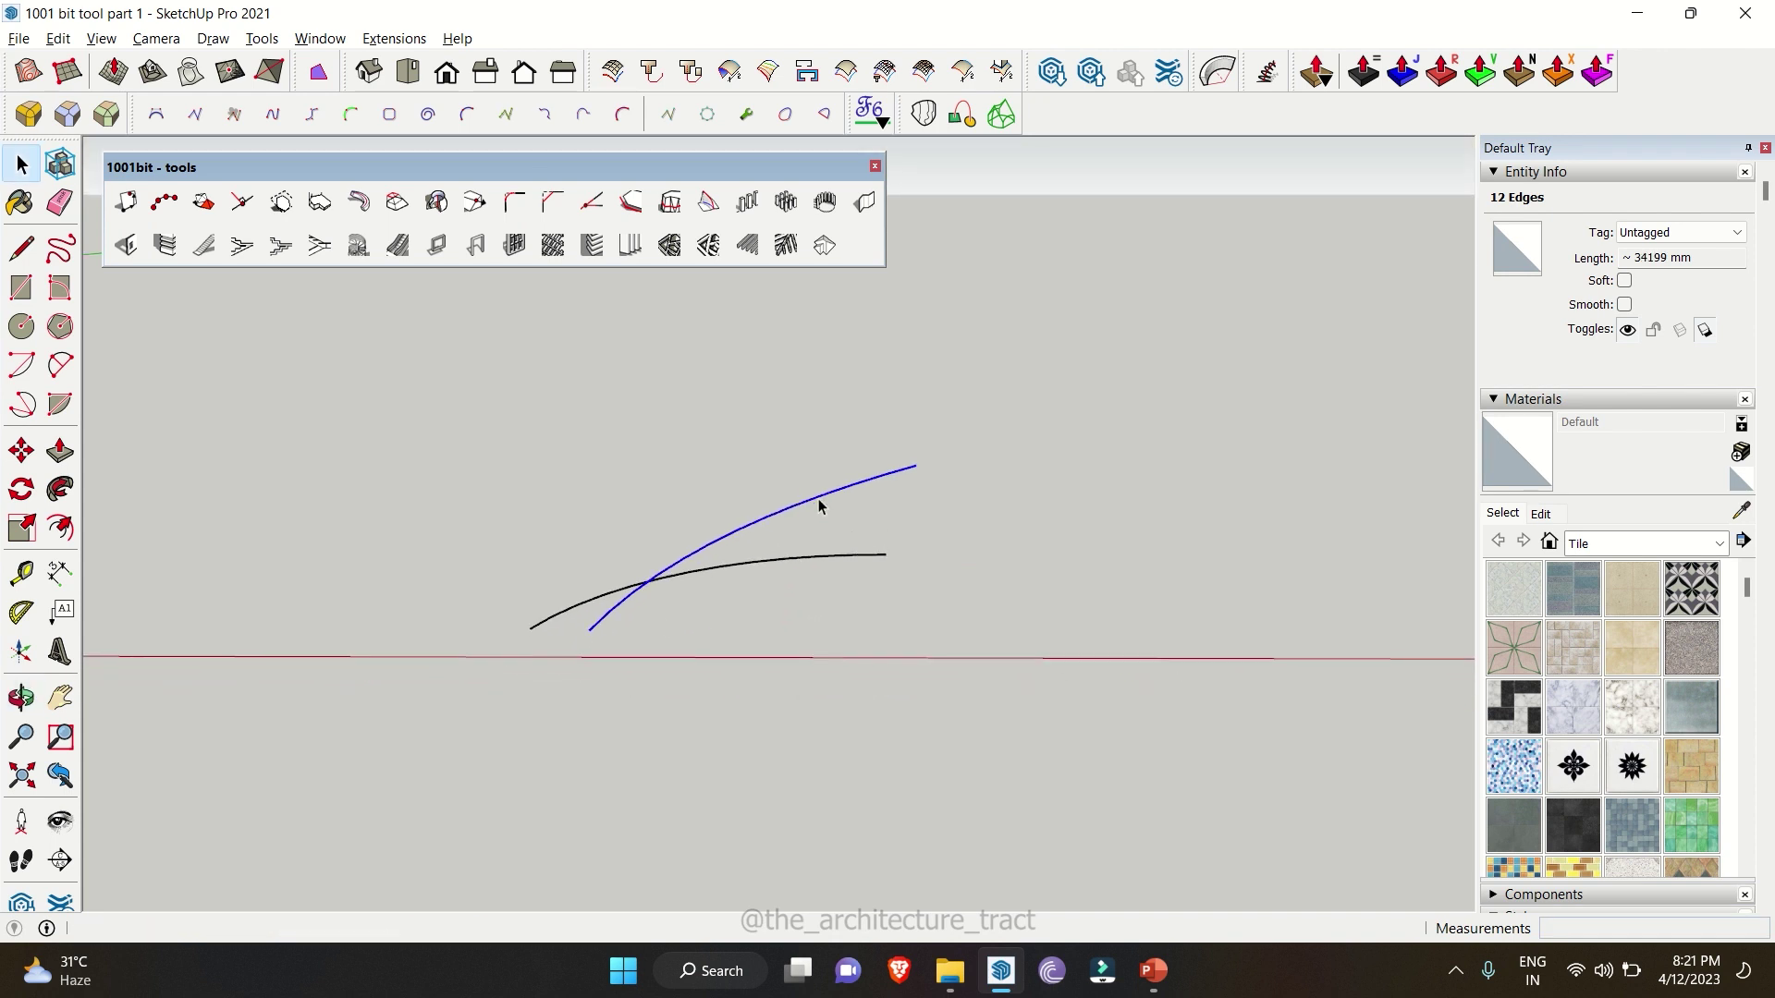
# - Slope the other, still flat arc from its near end to a height of 15000 mm and clear the selection
pyautogui.moveTo(586, 641); pyautogui.dragTo(773, 602, button='middle')
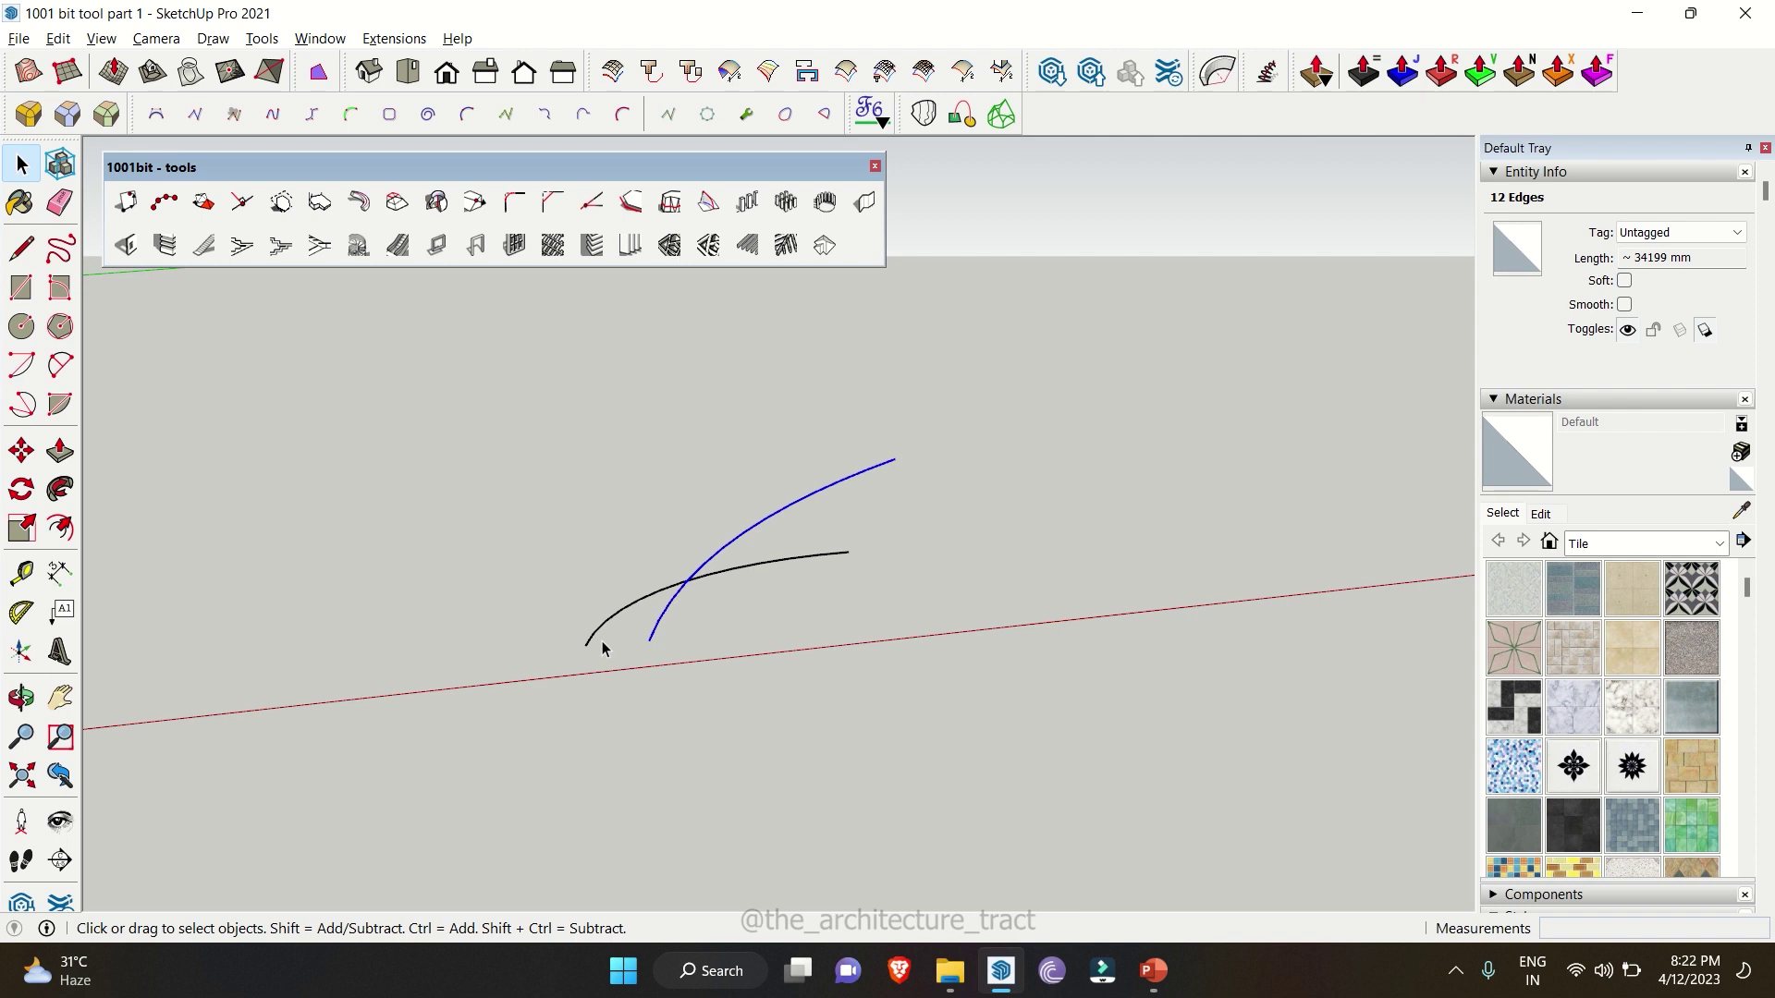
pyautogui.click(602, 636)
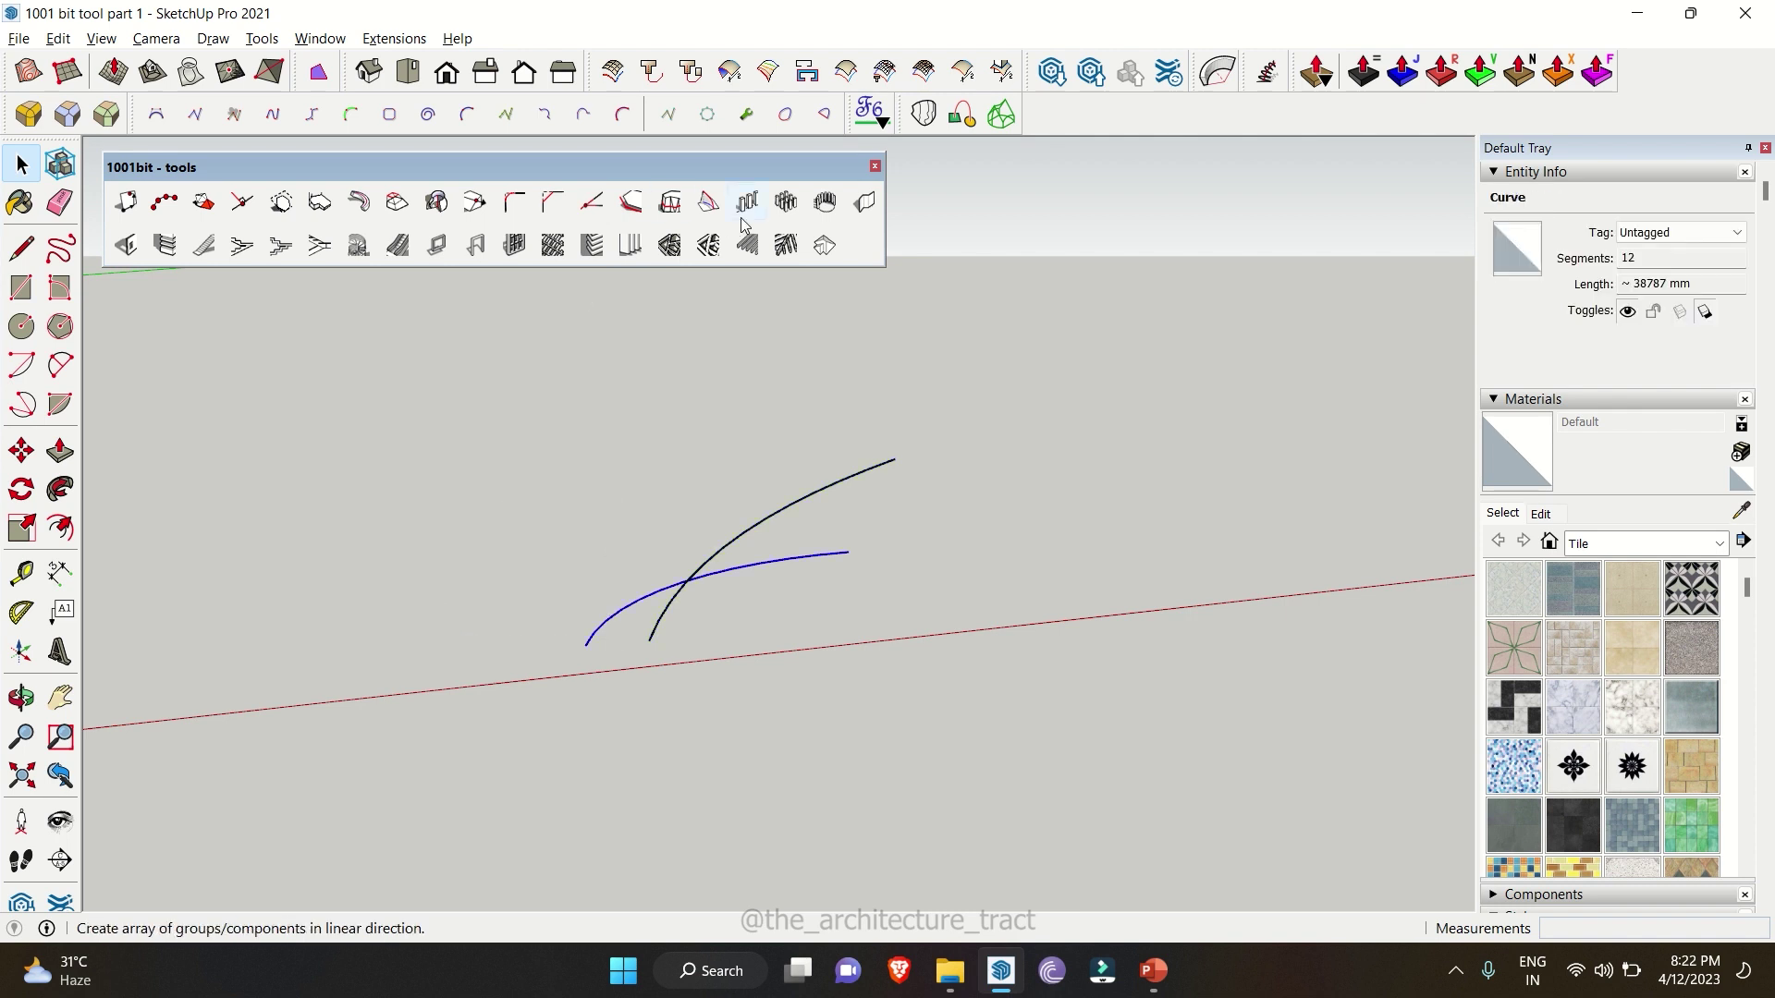
pyautogui.click(709, 208)
pyautogui.click(342, 435)
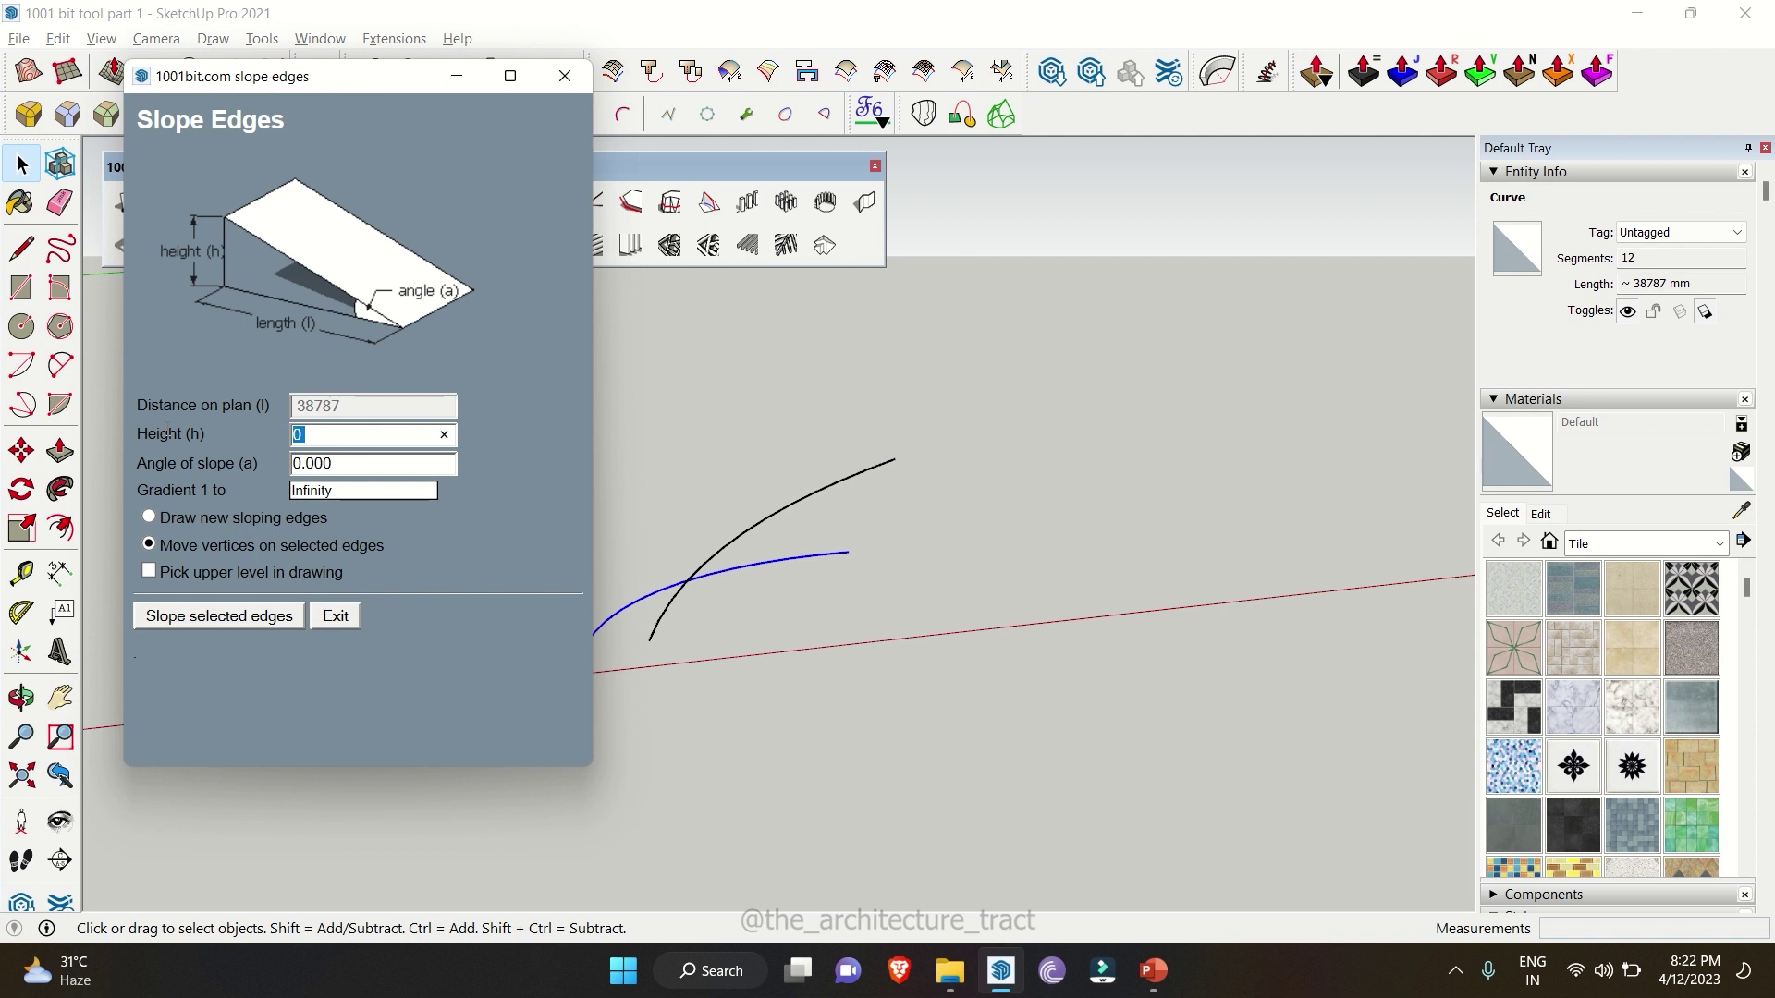
pyautogui.write('15000')
pyautogui.click(231, 618)
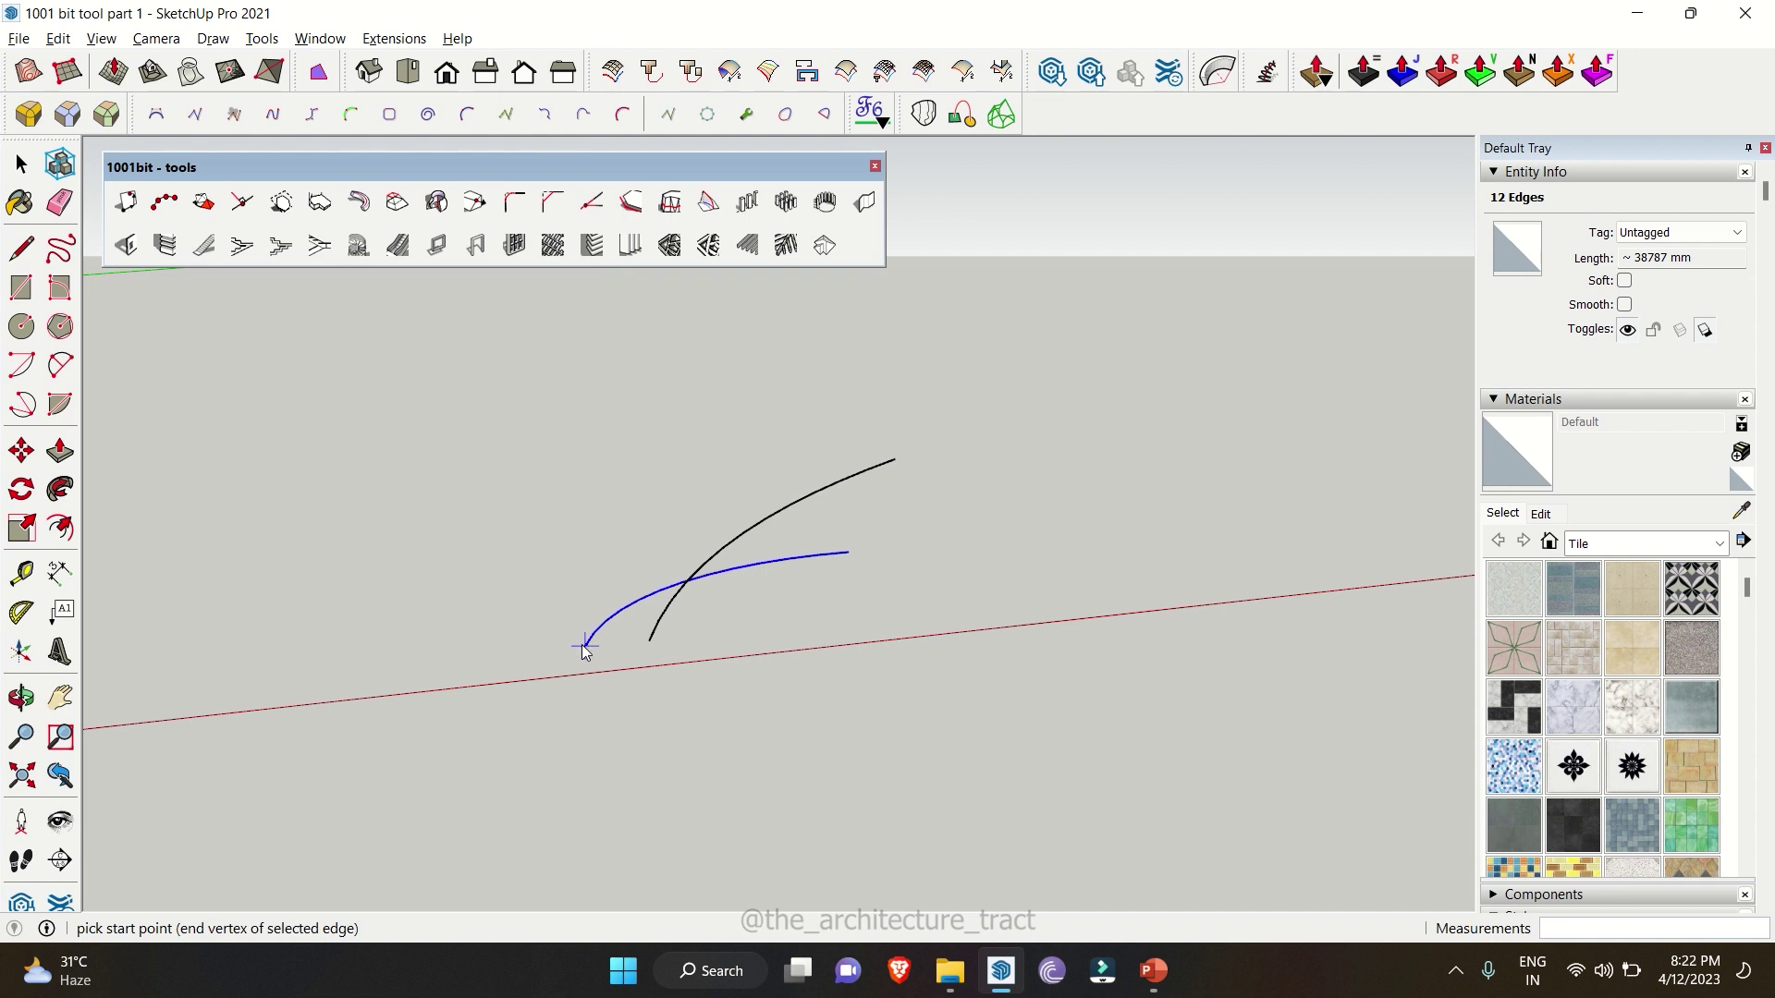
pyautogui.click(614, 662)
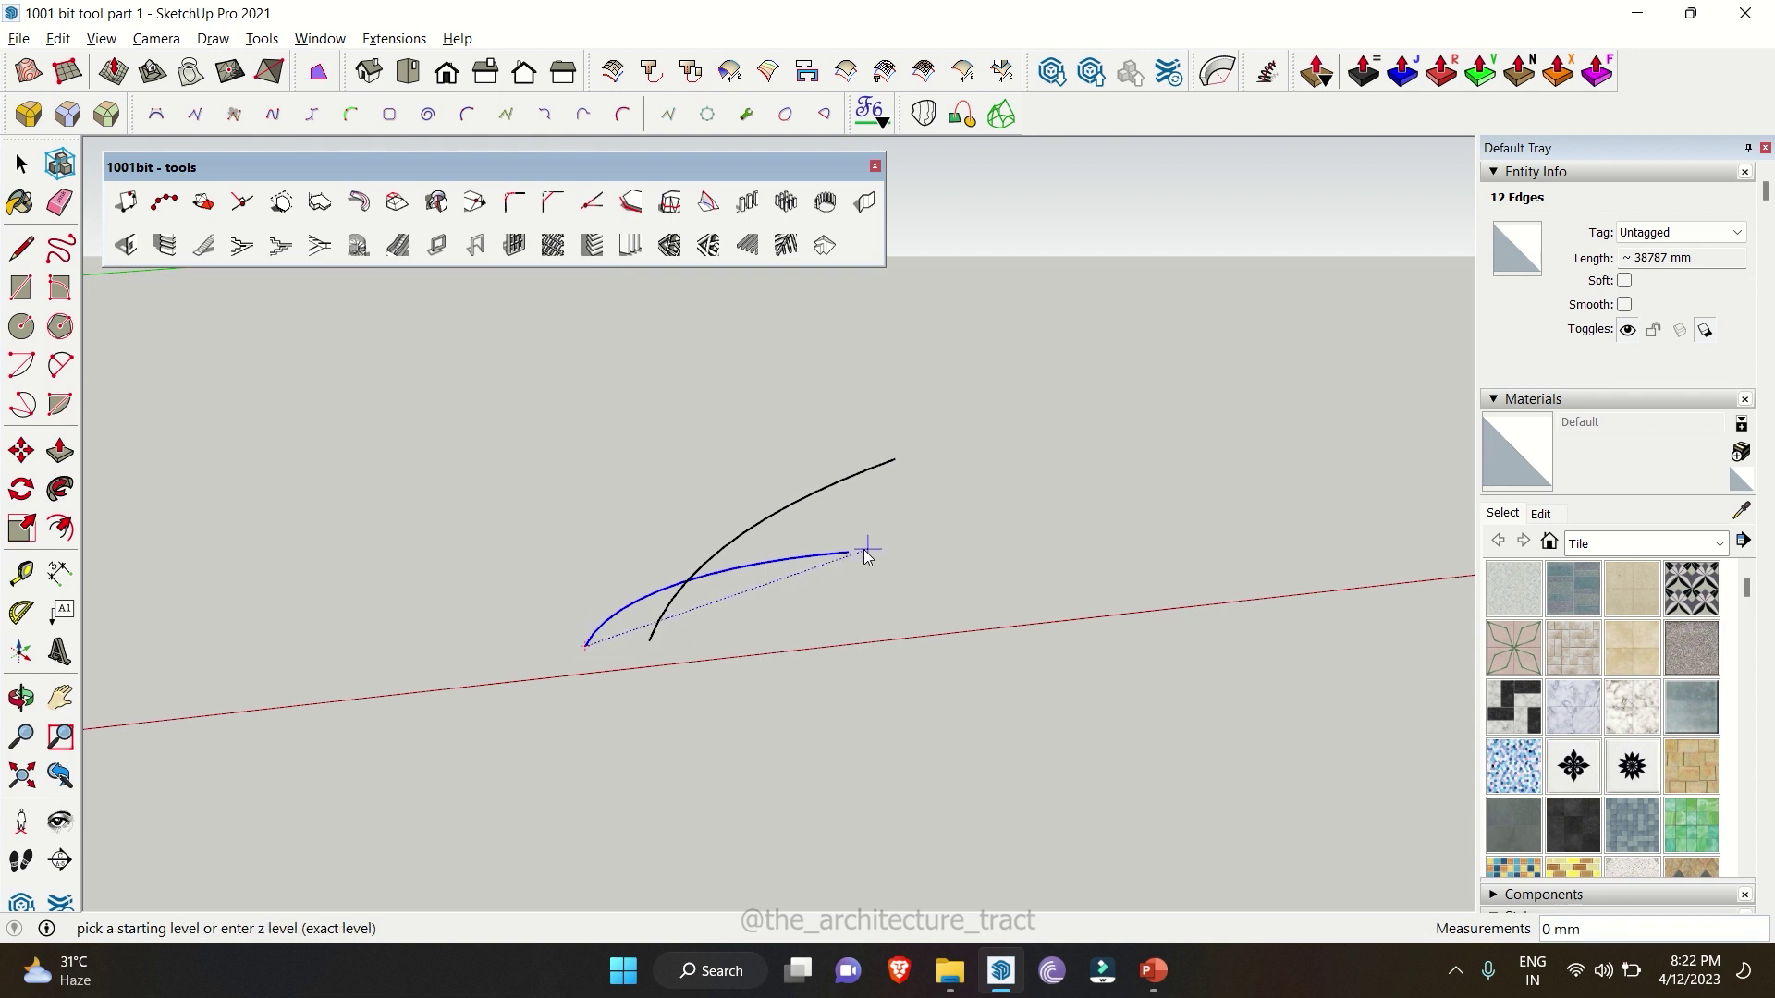
pyautogui.click(800, 577)
pyautogui.moveTo(800, 577); pyautogui.dragTo(806, 688, button='middle')
pyautogui.click(526, 629)
# - Build a linear array of 6 evenly distributed columns along the red axis, starting from the column's front base corner
pyautogui.moveTo(814, 606); pyautogui.dragTo(628, 474, button='middle')
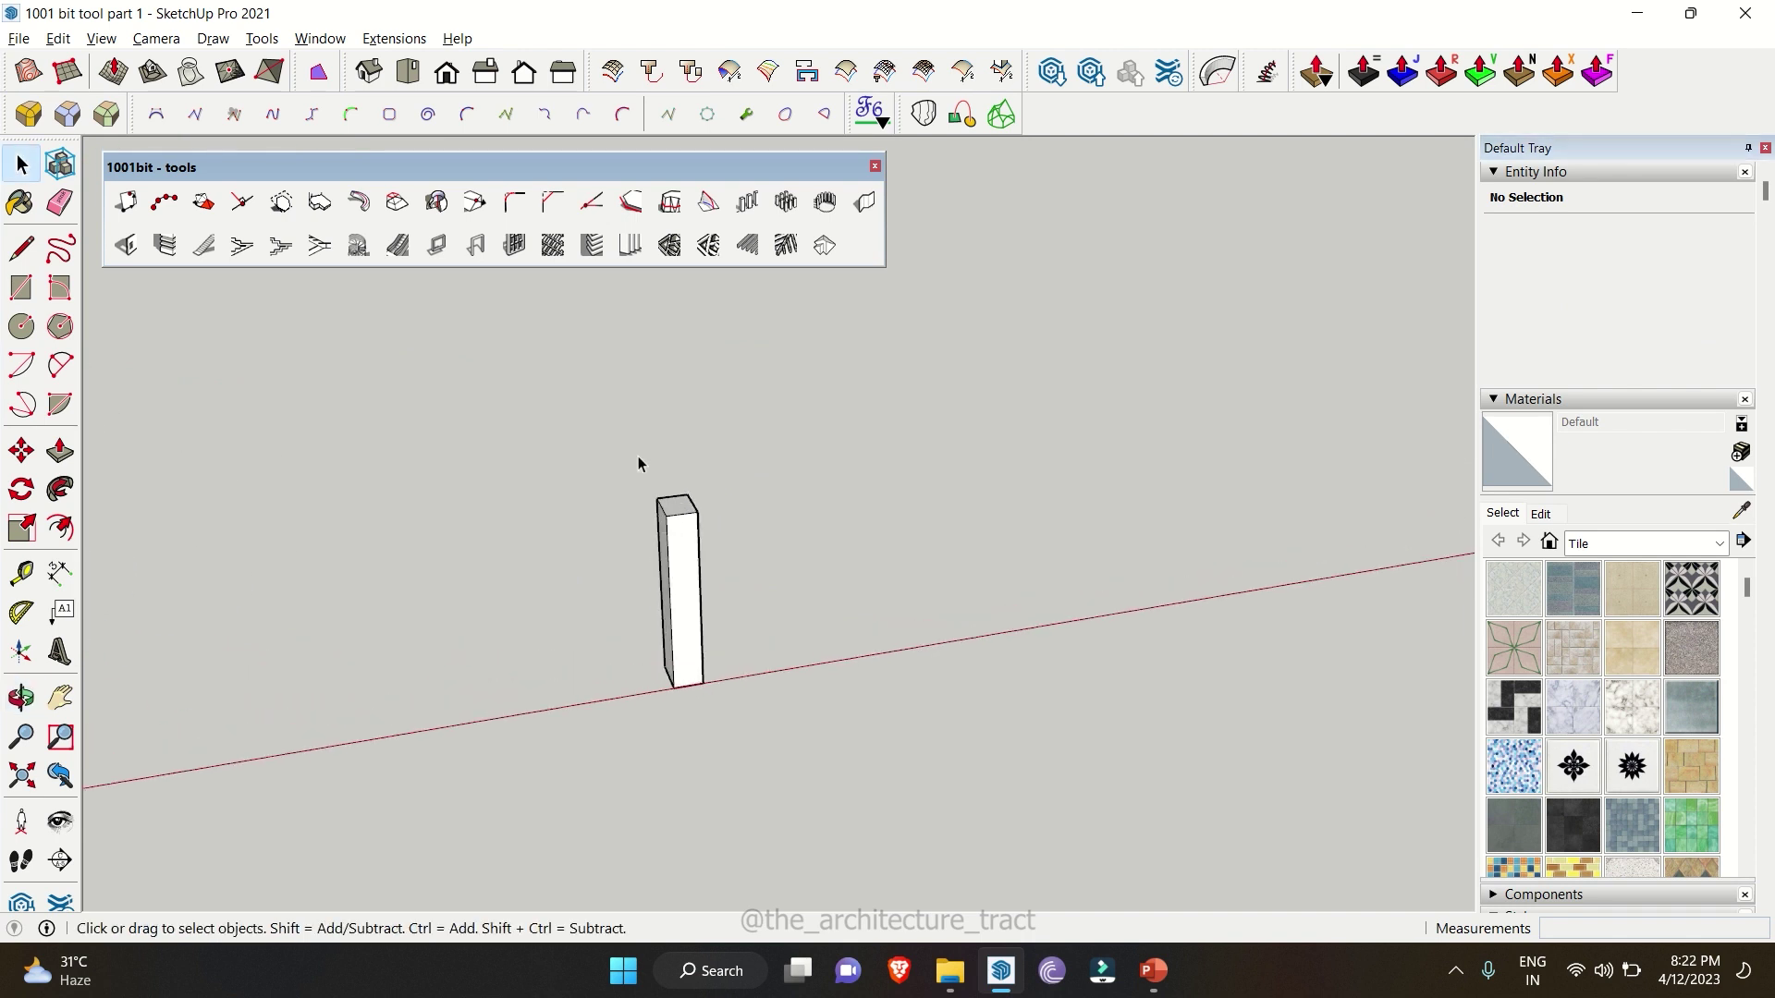
pyautogui.click(671, 524)
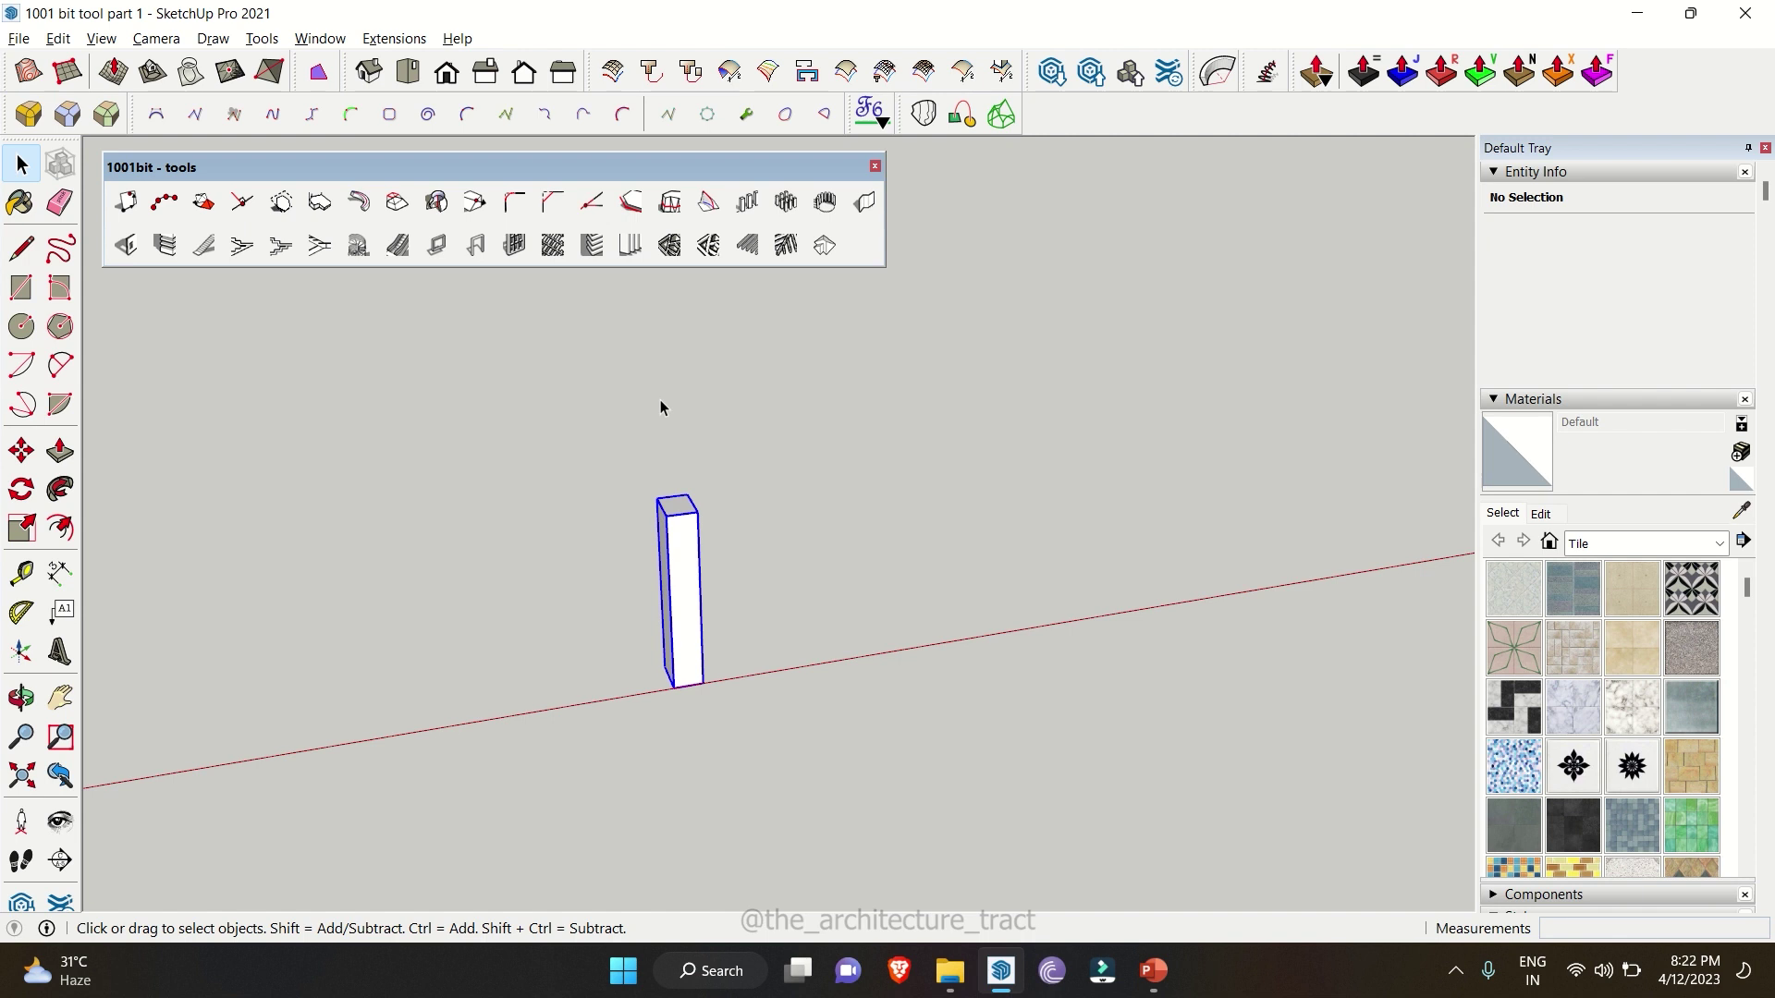
pyautogui.click(740, 218)
pyautogui.moveTo(674, 246); pyautogui.dragTo(586, 148)
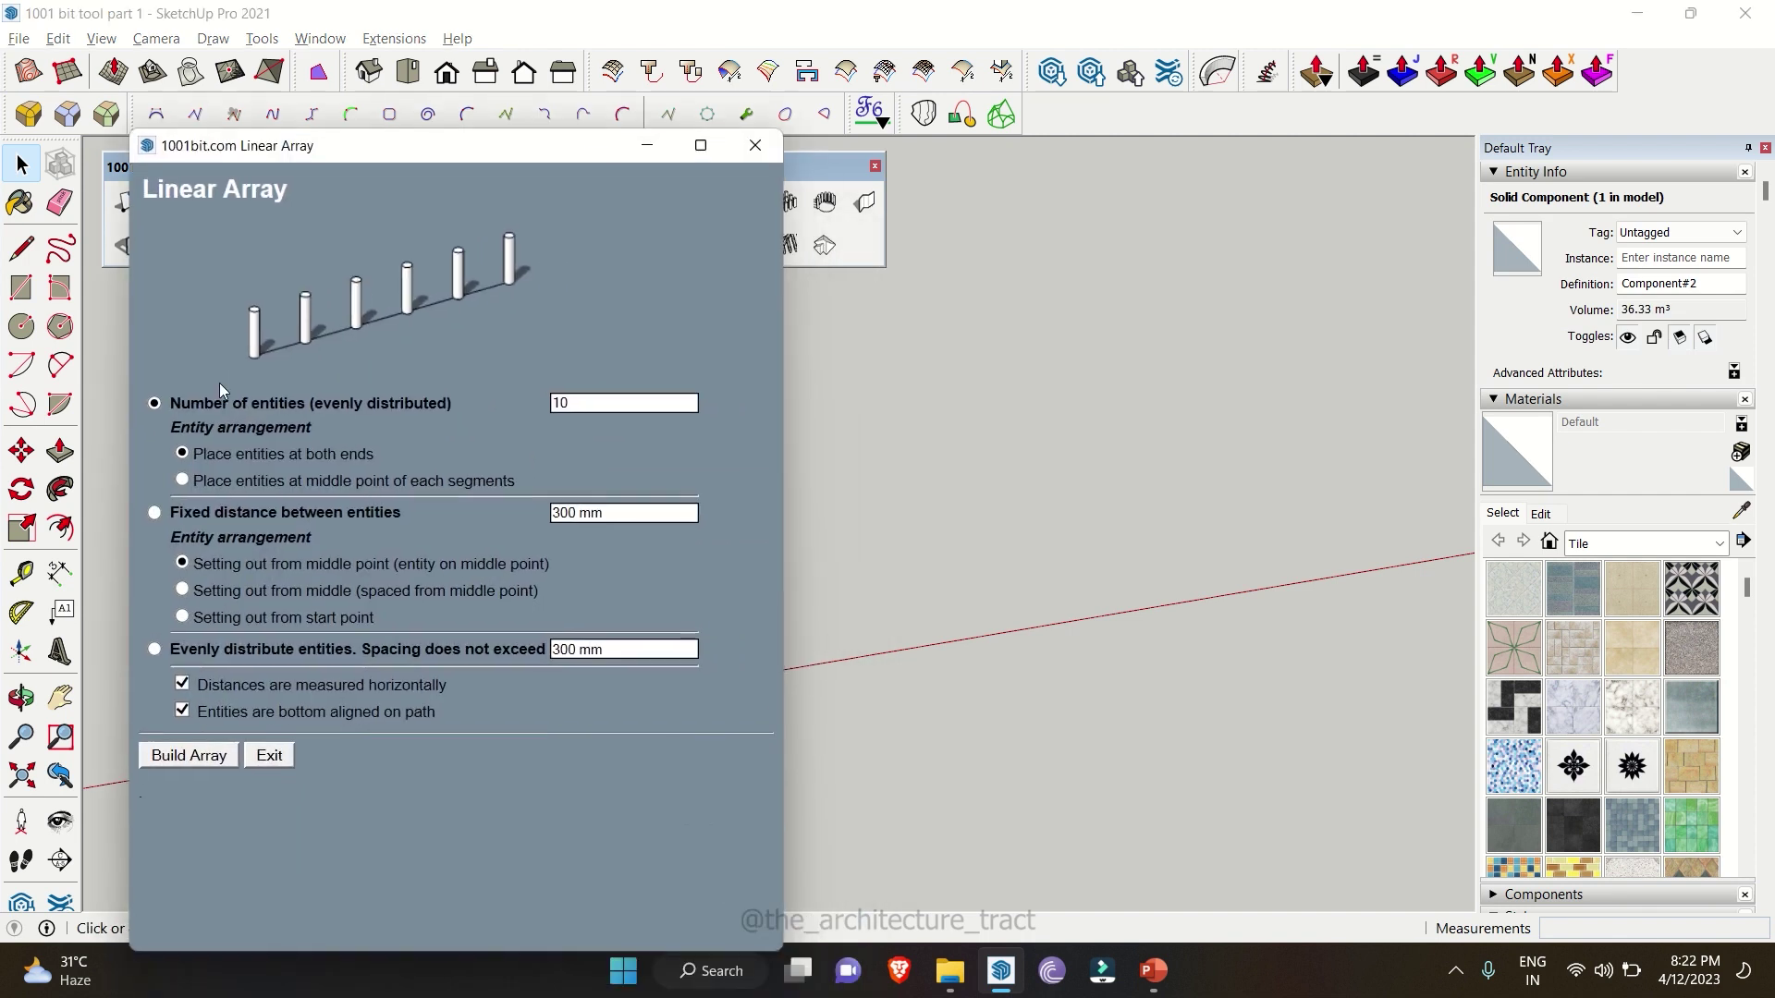
pyautogui.doubleClick(555, 403)
pyautogui.write('6')
pyautogui.click(226, 757)
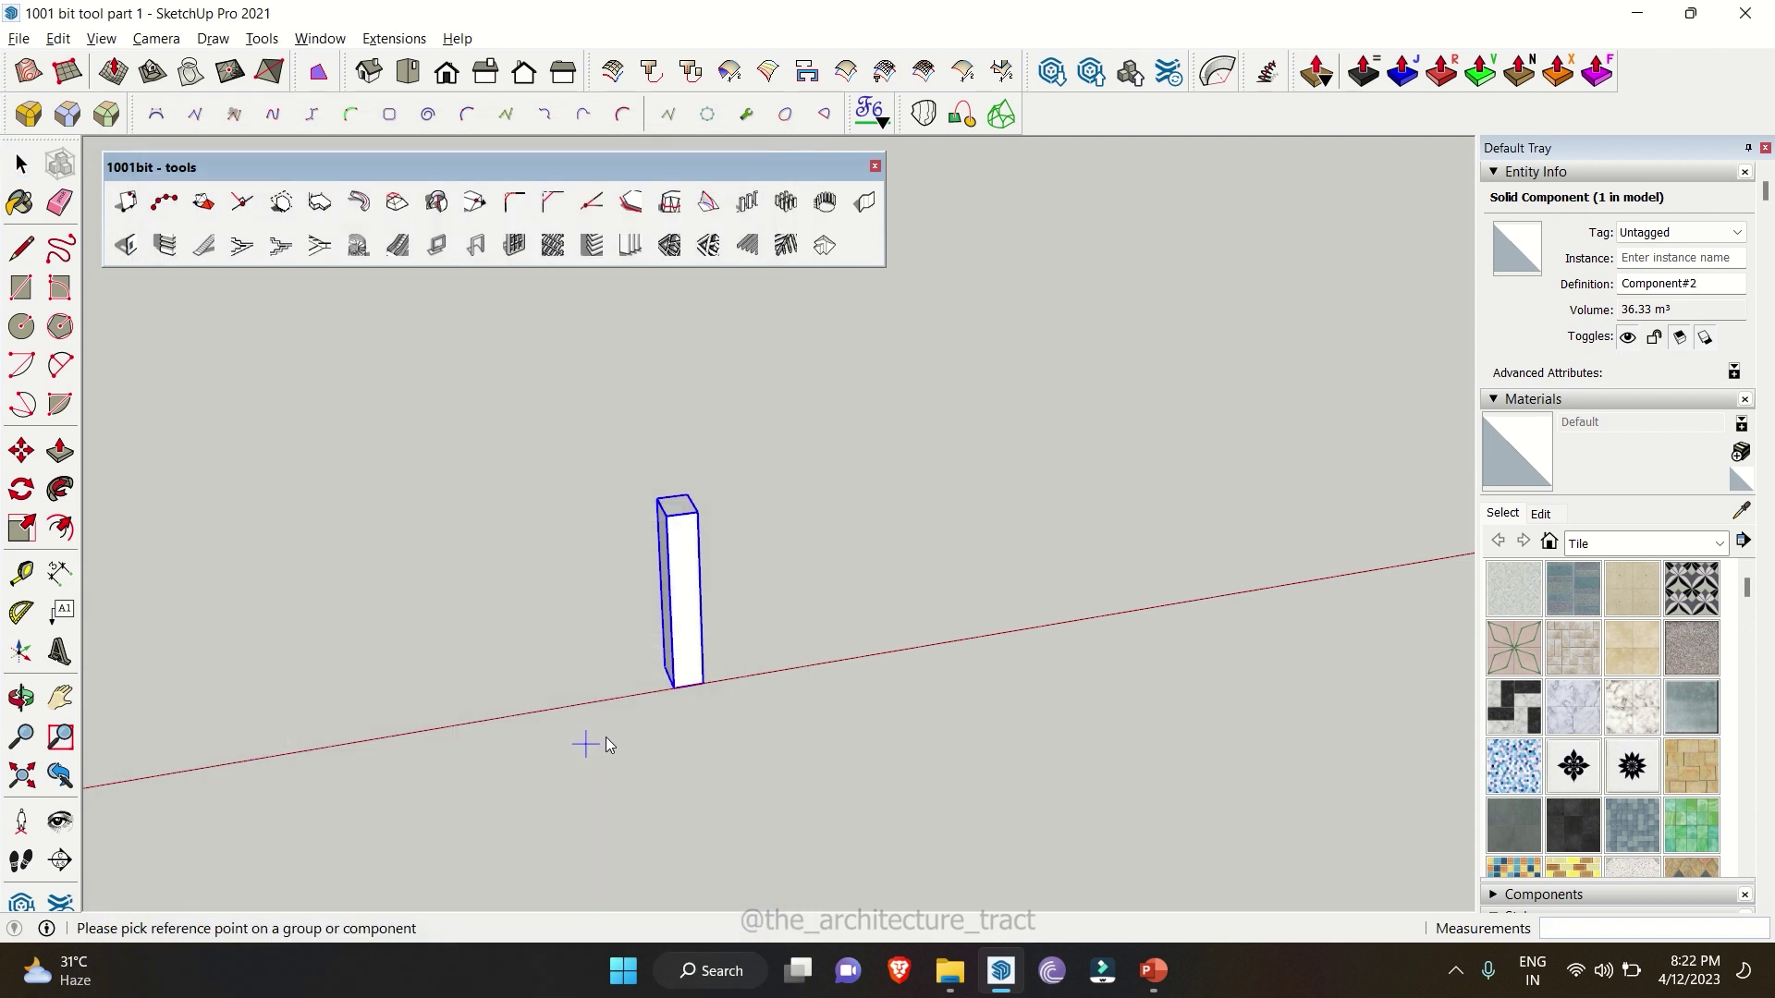
pyautogui.click(684, 686)
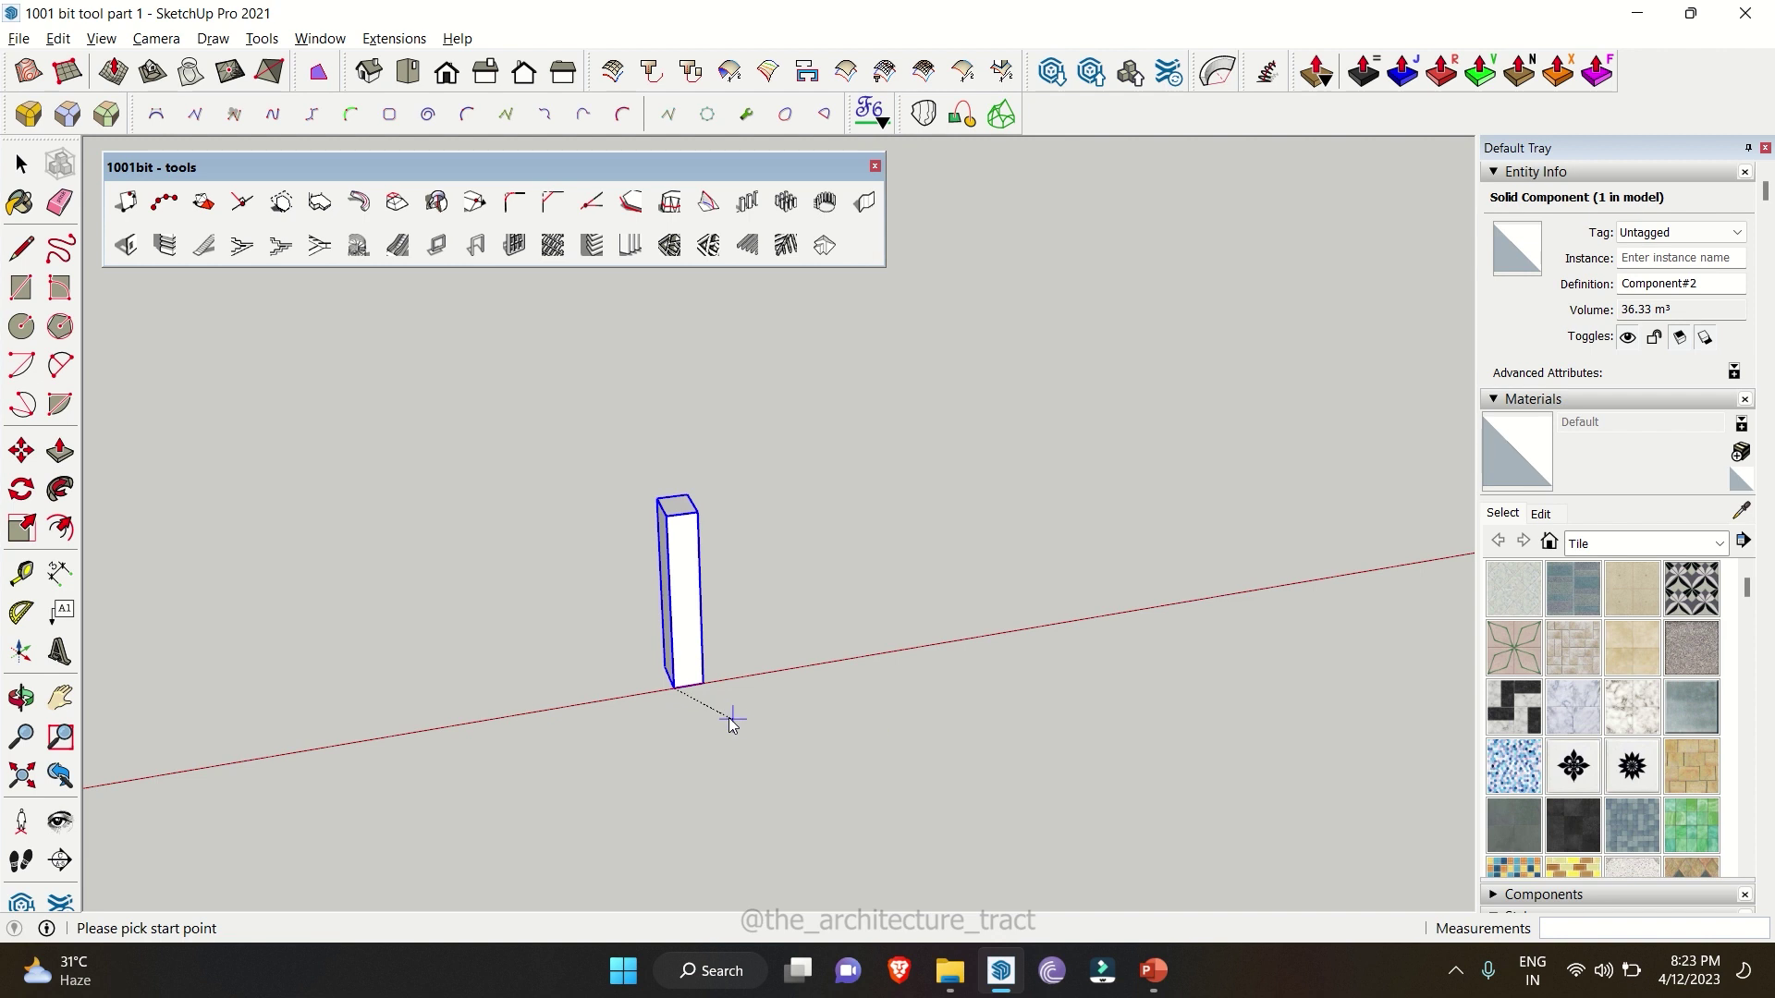
pyautogui.click(681, 689)
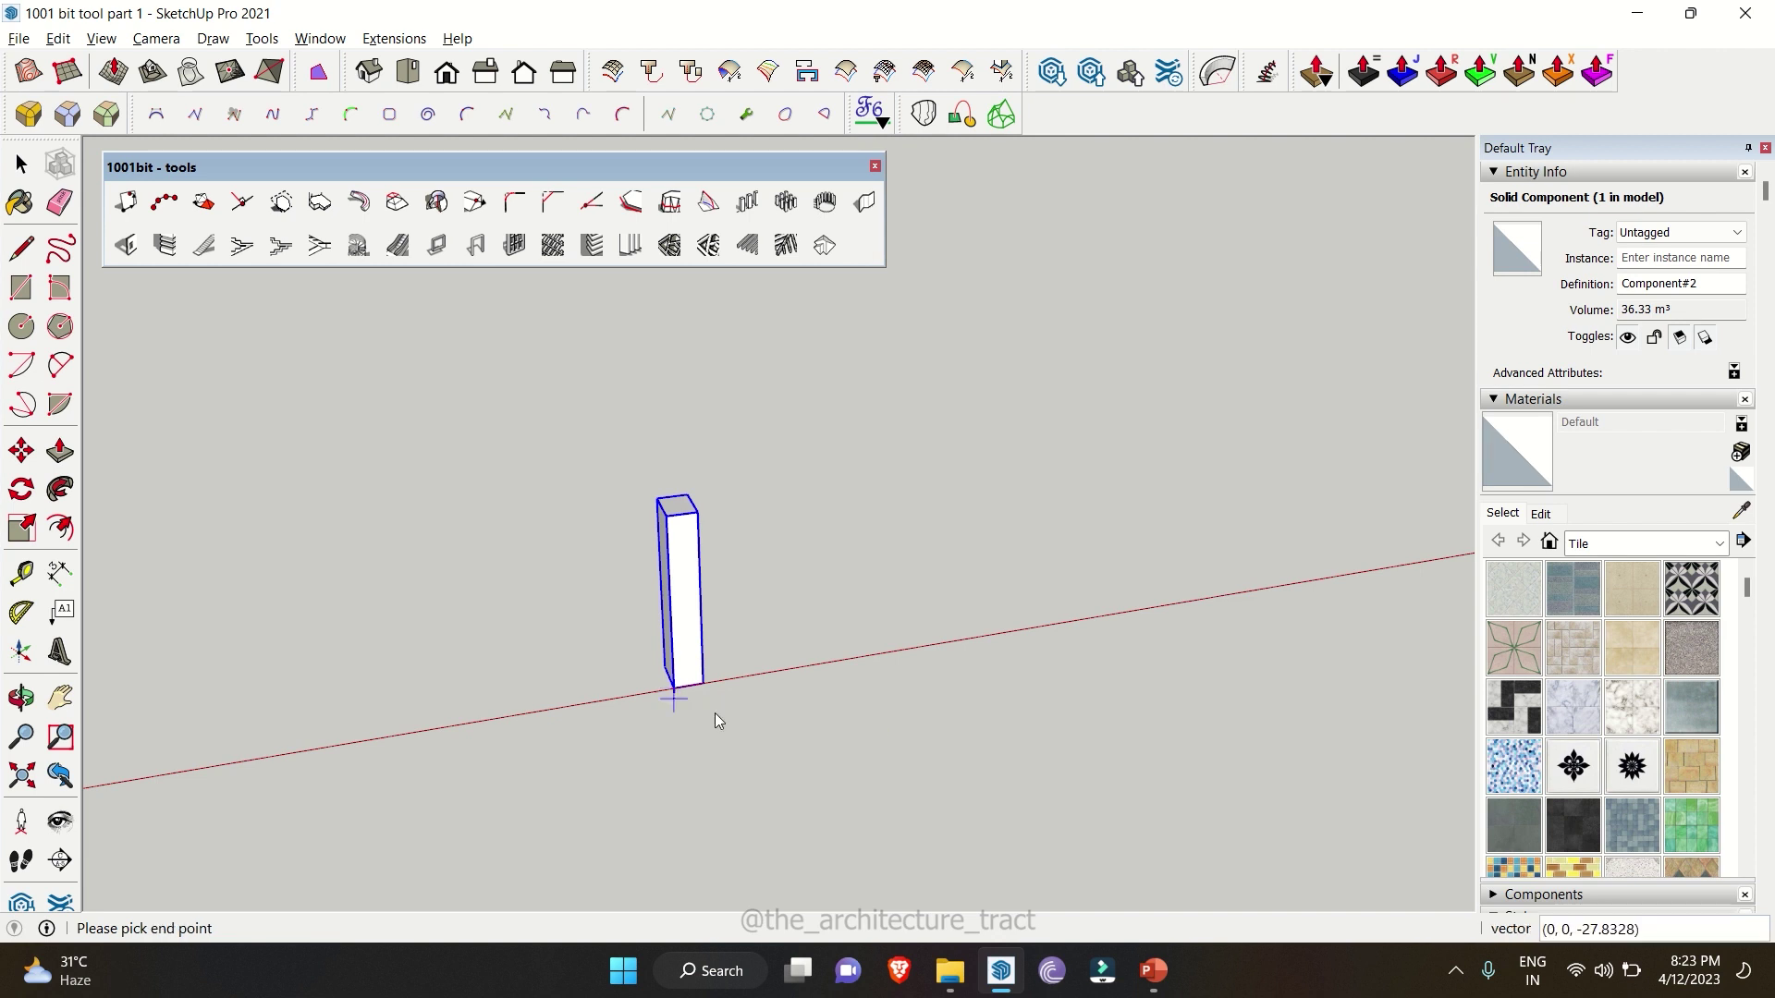
pyautogui.click(1026, 614)
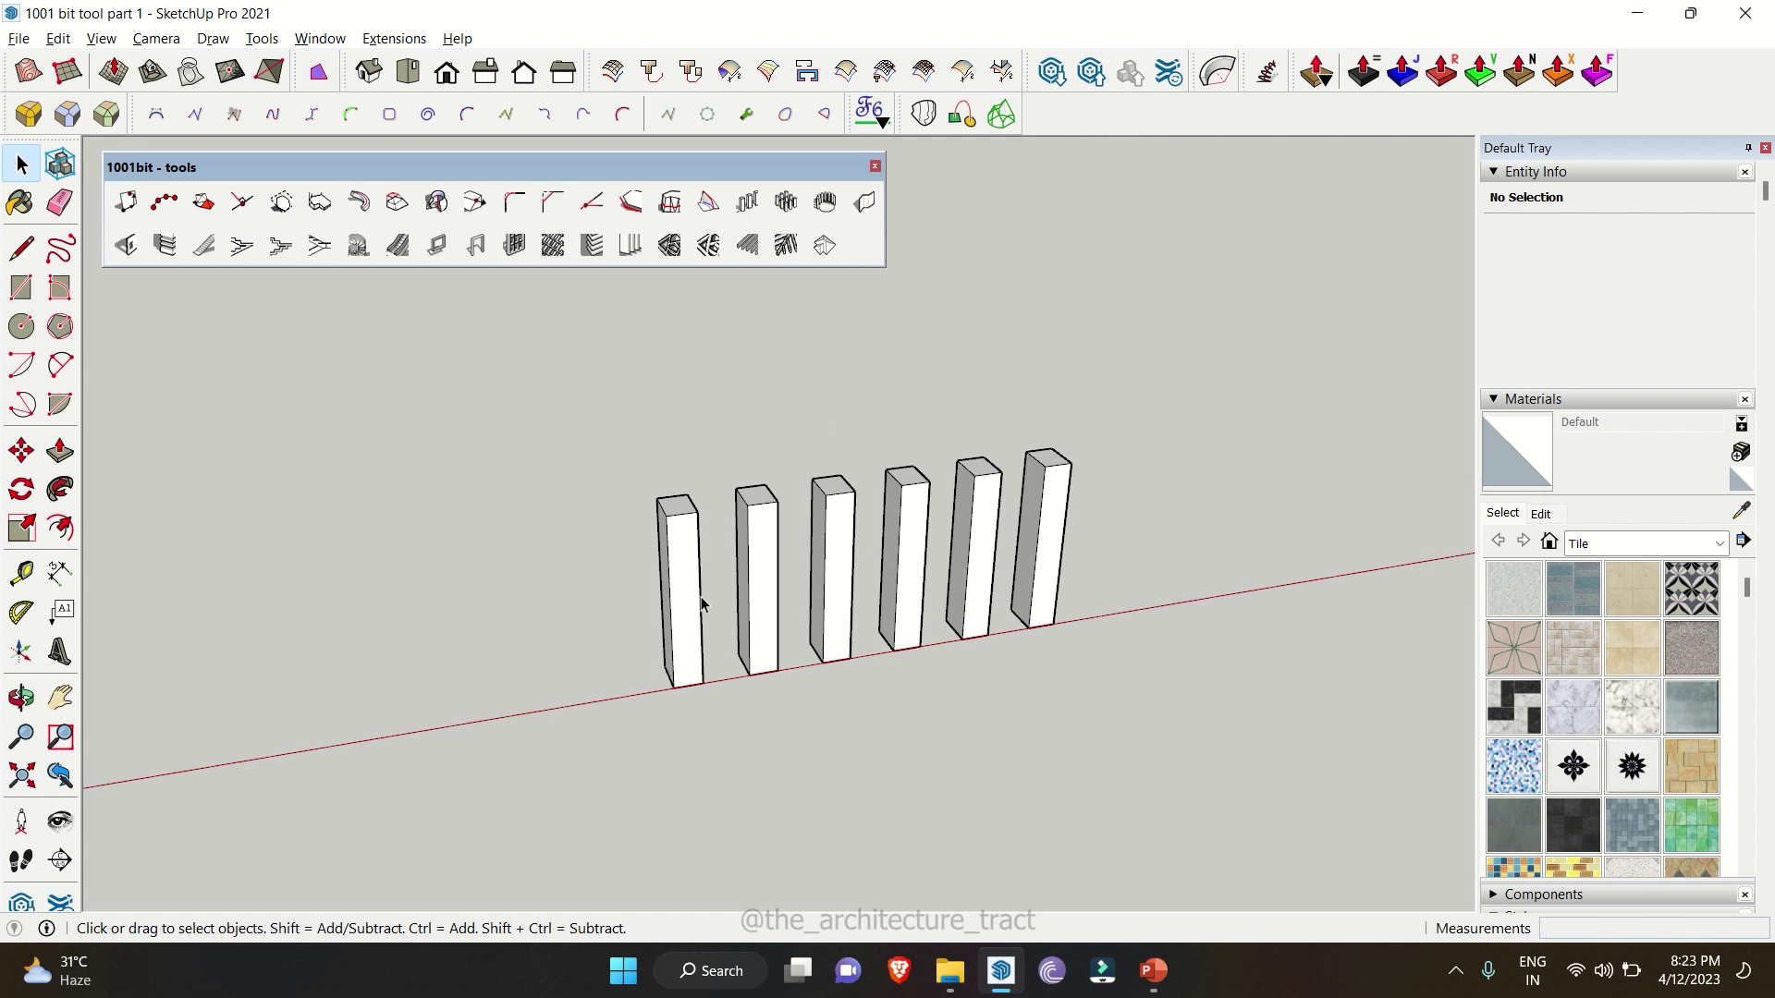
# - Delete the five array columns standing beside the original one
pyautogui.scroll(-1, 517, 610)
pyautogui.moveTo(936, 552); pyautogui.dragTo(664, 483)
pyautogui.press('Delete')
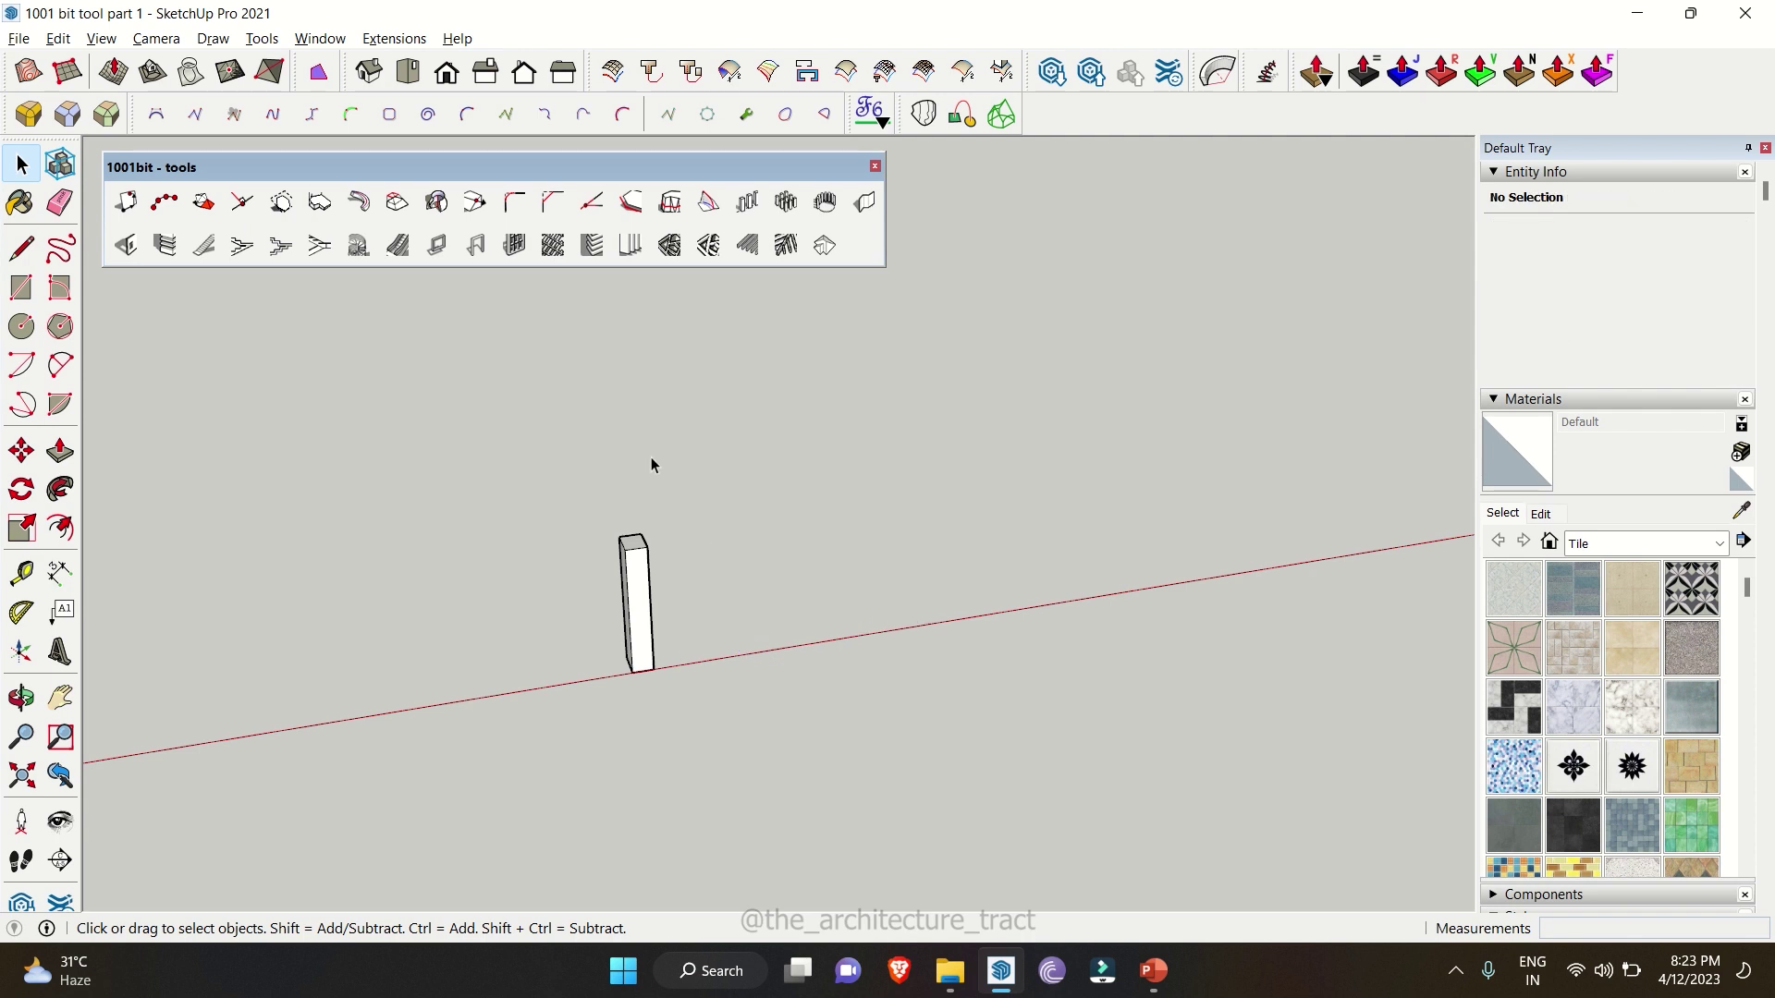
# - Set up a rectangular array of the remaining column with 12 columns and 5 rows, using 6000 mm column and row distances
pyautogui.scroll(3, 651, 457)
pyautogui.hotkey('ctrl', 'a')
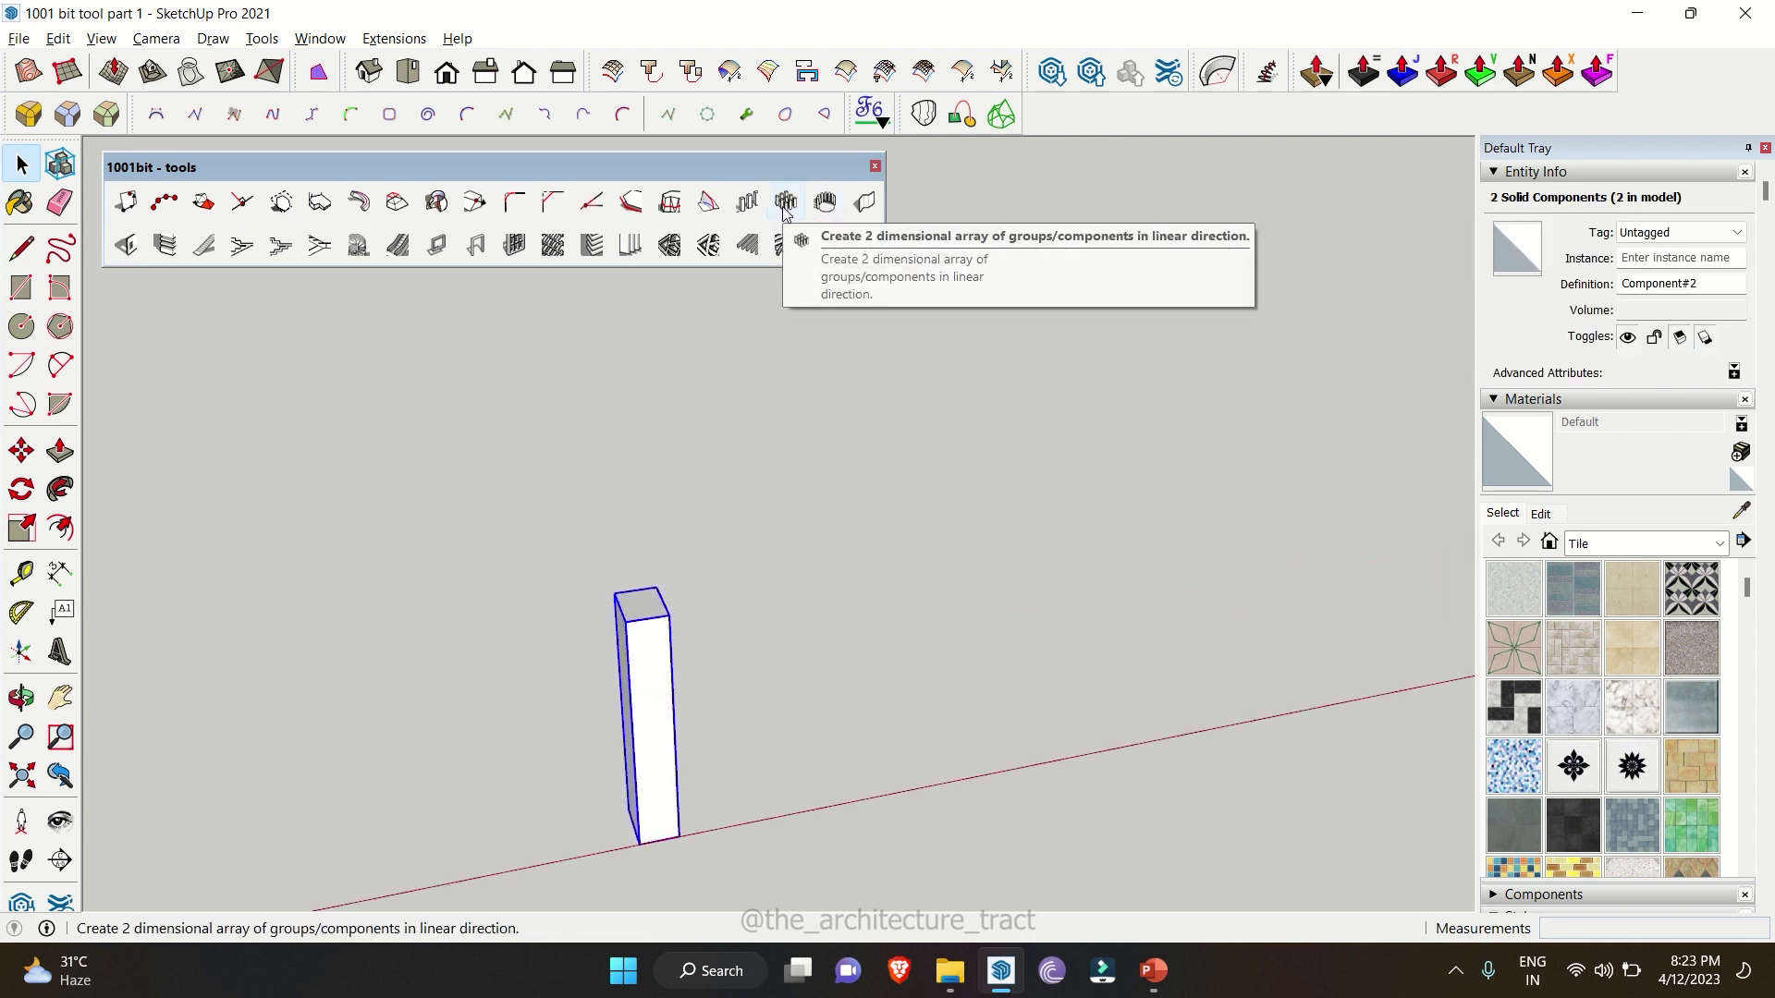
pyautogui.click(784, 205)
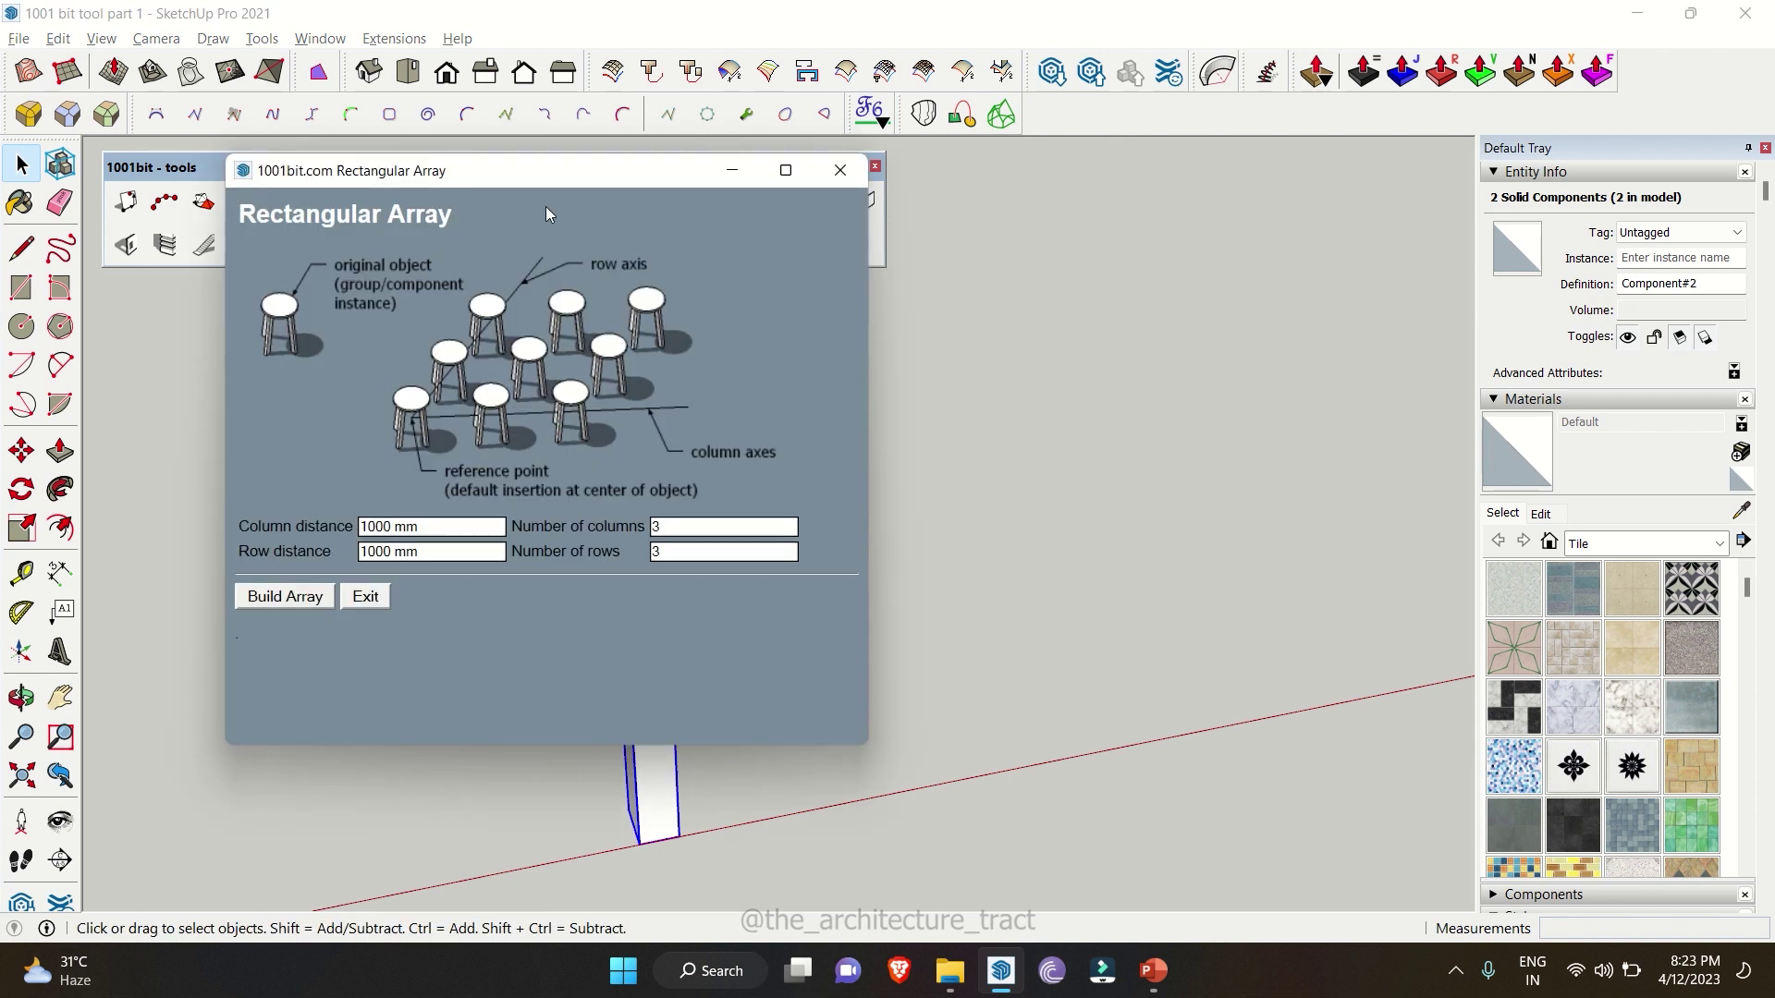
pyautogui.moveTo(541, 185); pyautogui.dragTo(574, 221)
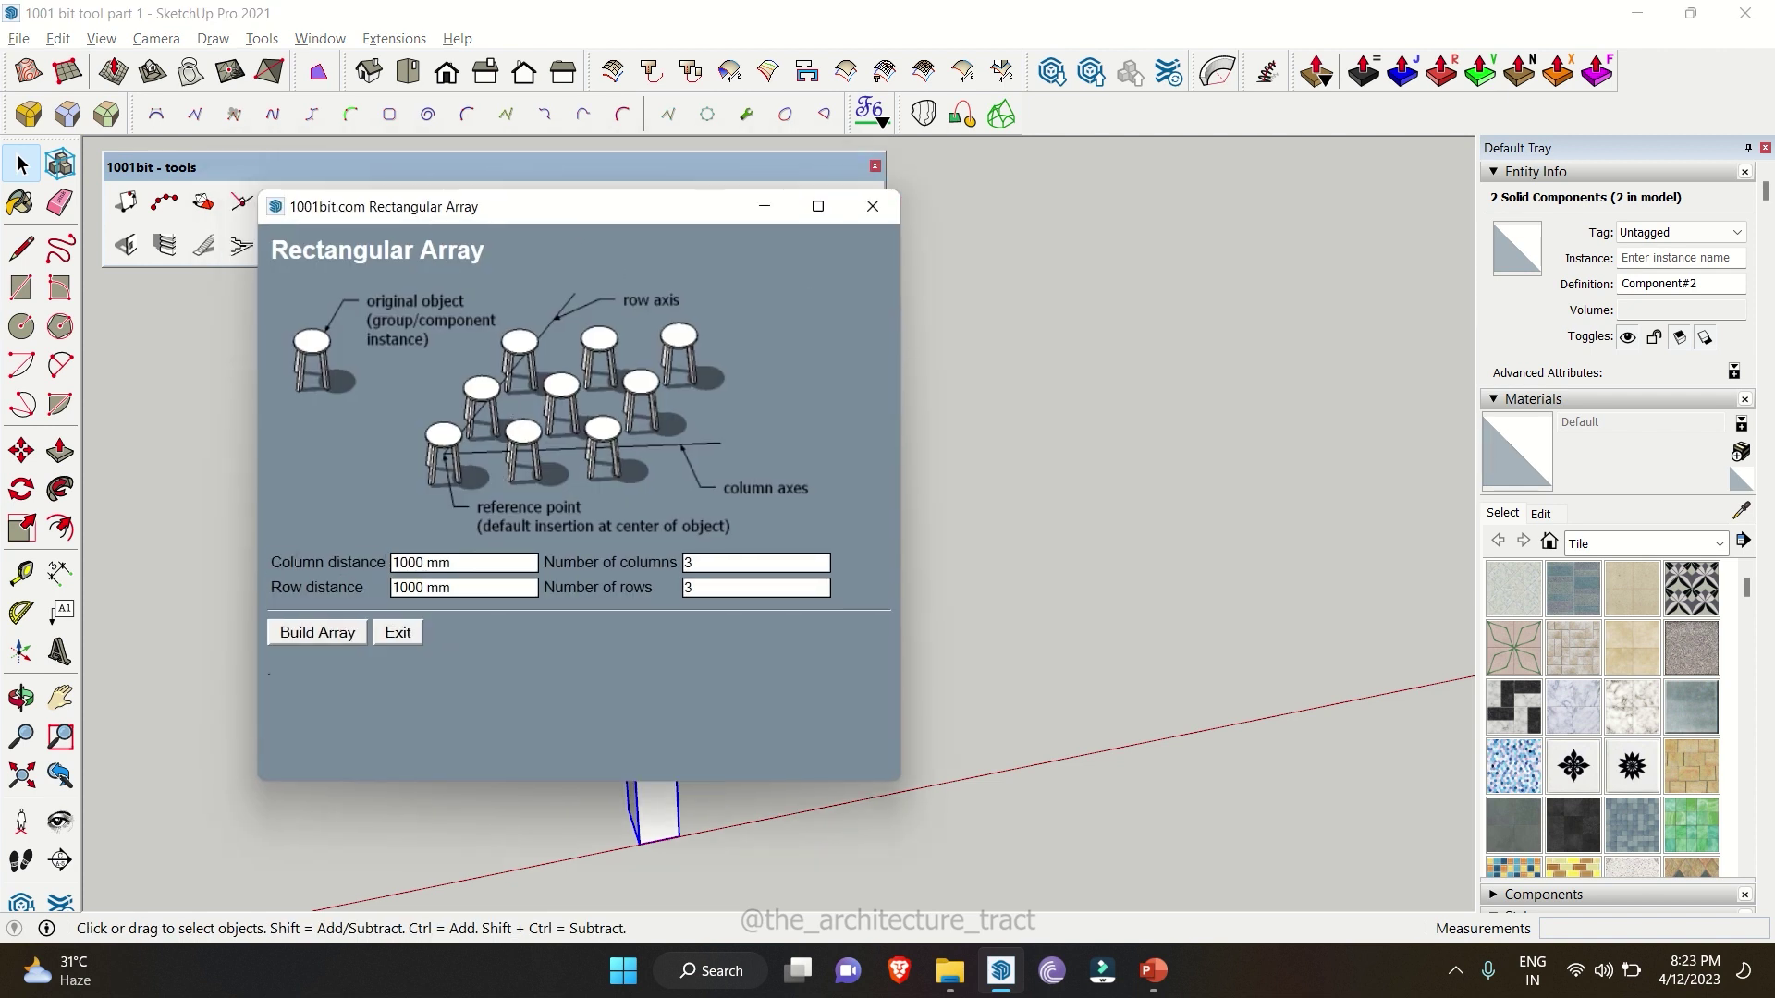
pyautogui.click(346, 567)
pyautogui.write('5')
pyautogui.write('0000')
pyautogui.hotkey('ctrl', 'a')
pyautogui.write('6000')
pyautogui.press('Tab')
pyautogui.write('6000')
pyautogui.press('Tab')
pyautogui.write('12')
pyautogui.press('Tab')
pyautogui.write('5')
# - Build the rectangular array from the column's front base corner, with columns along the red axis and rows running back from it
pyautogui.click(318, 633)
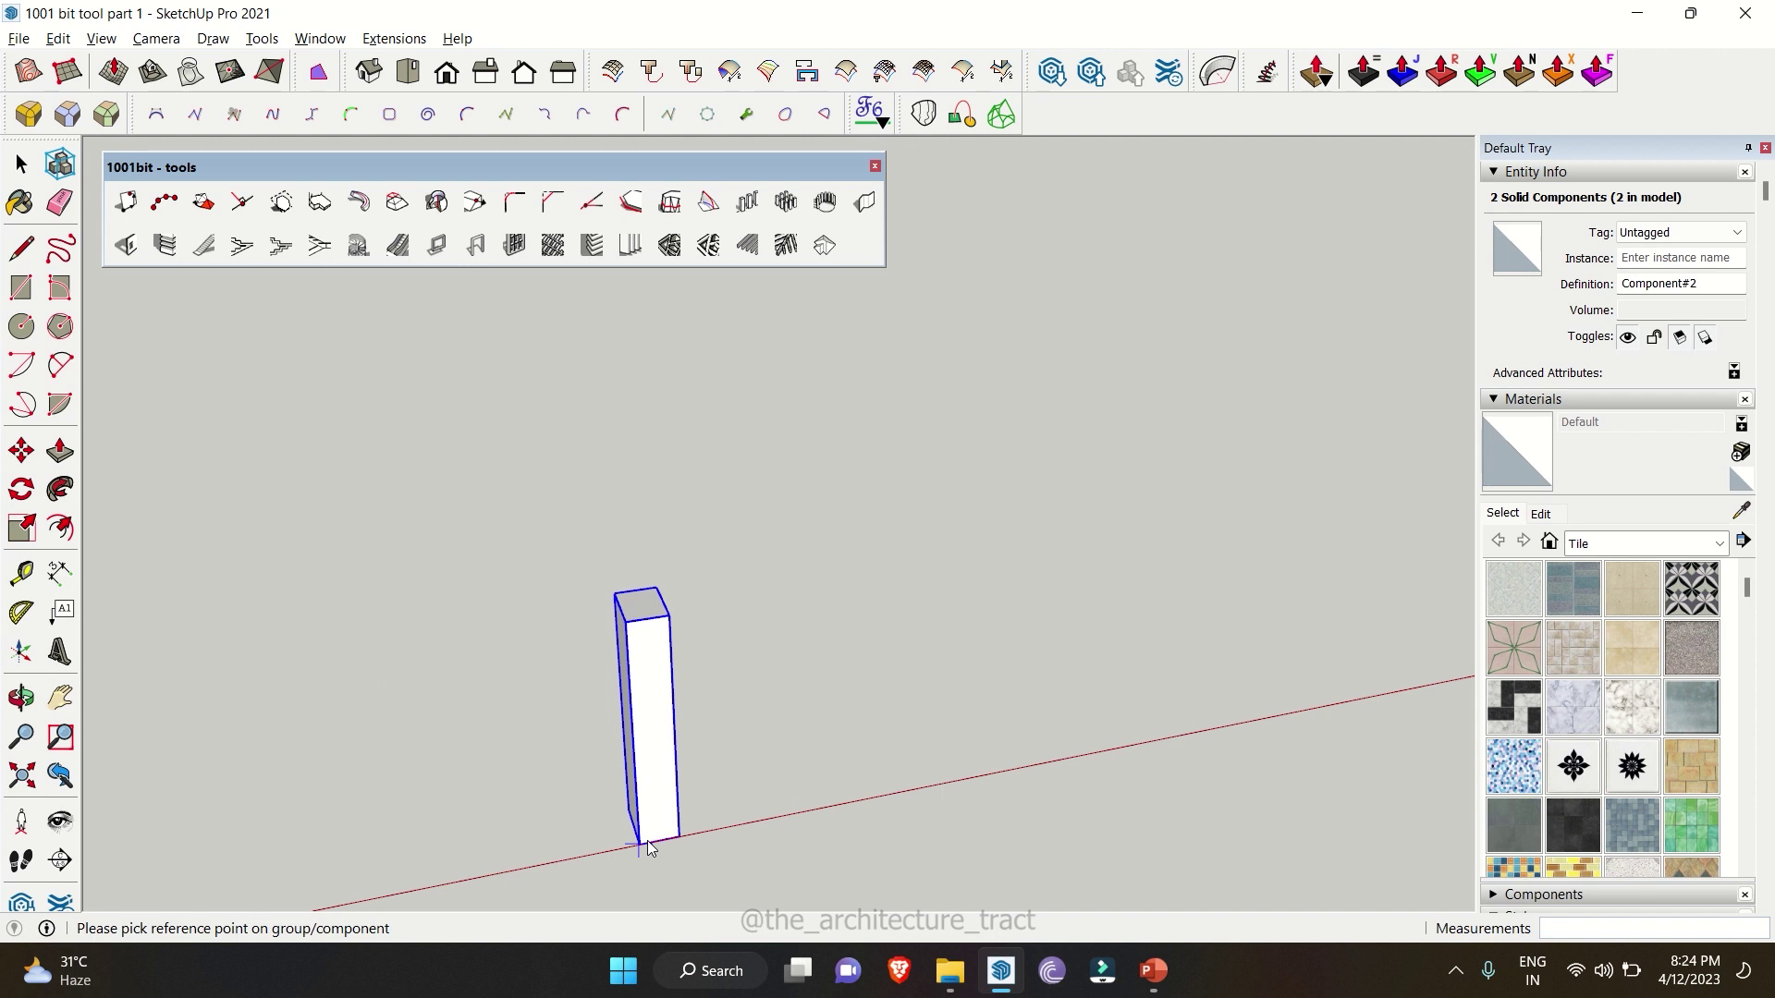
pyautogui.click(650, 847)
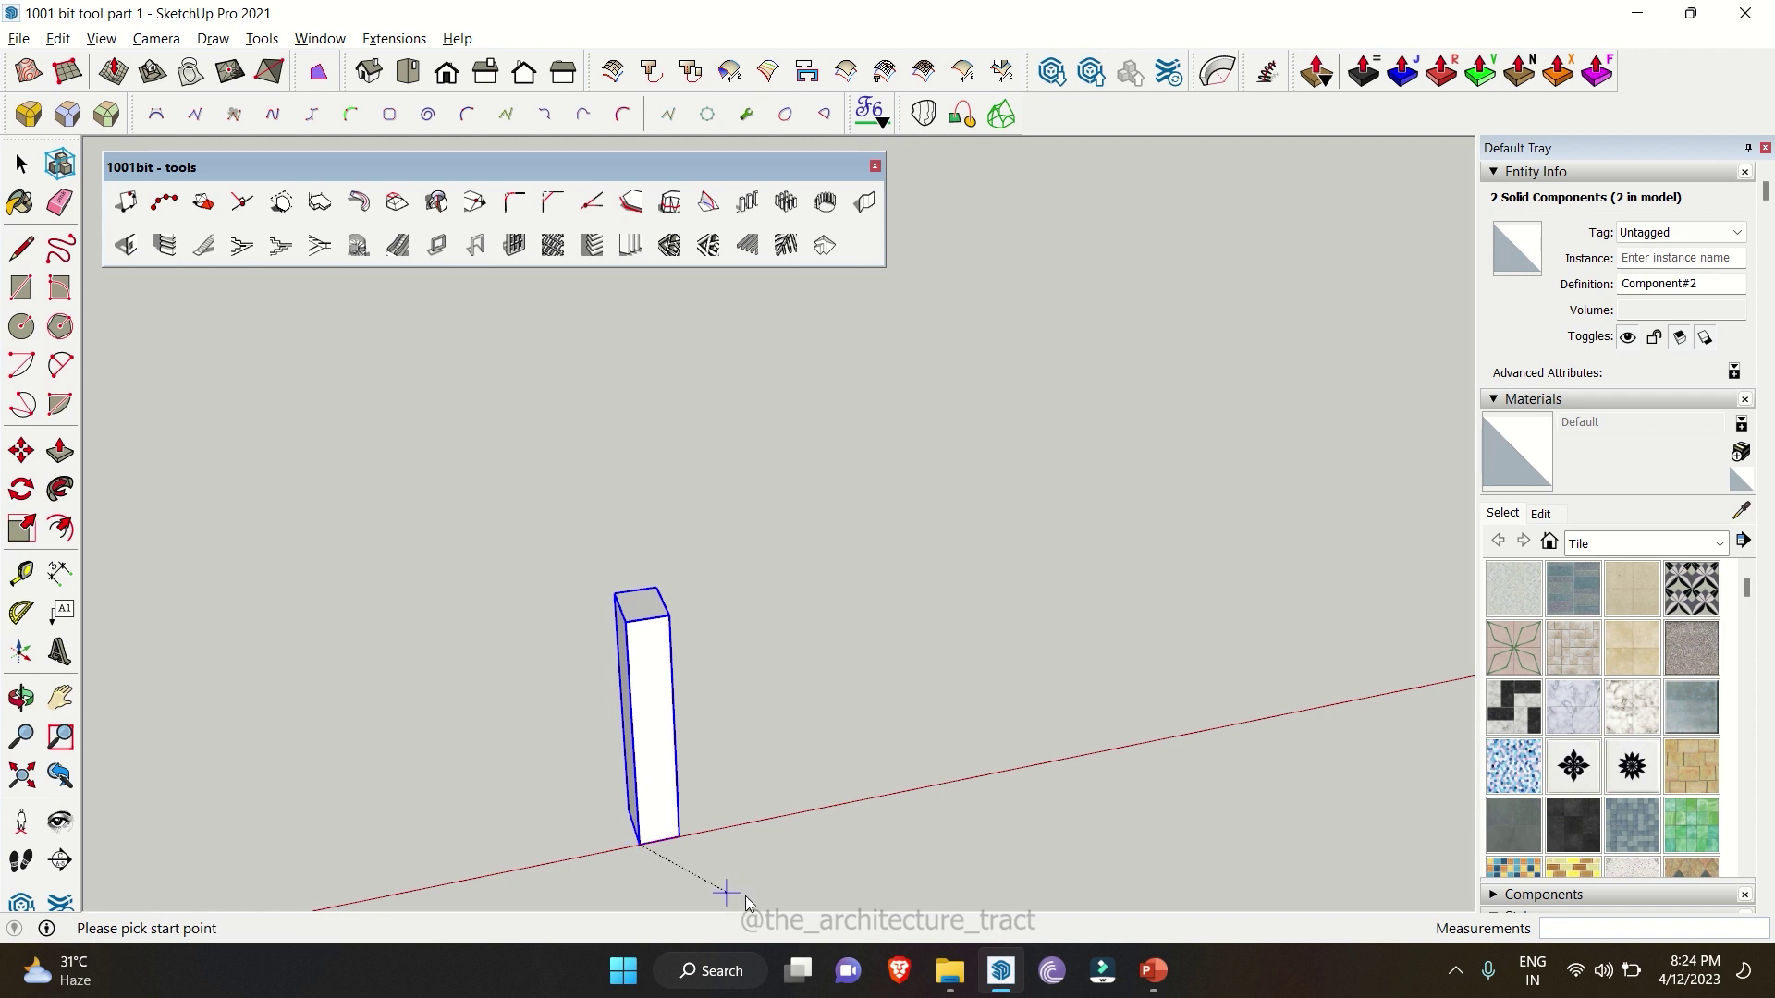
pyautogui.click(640, 844)
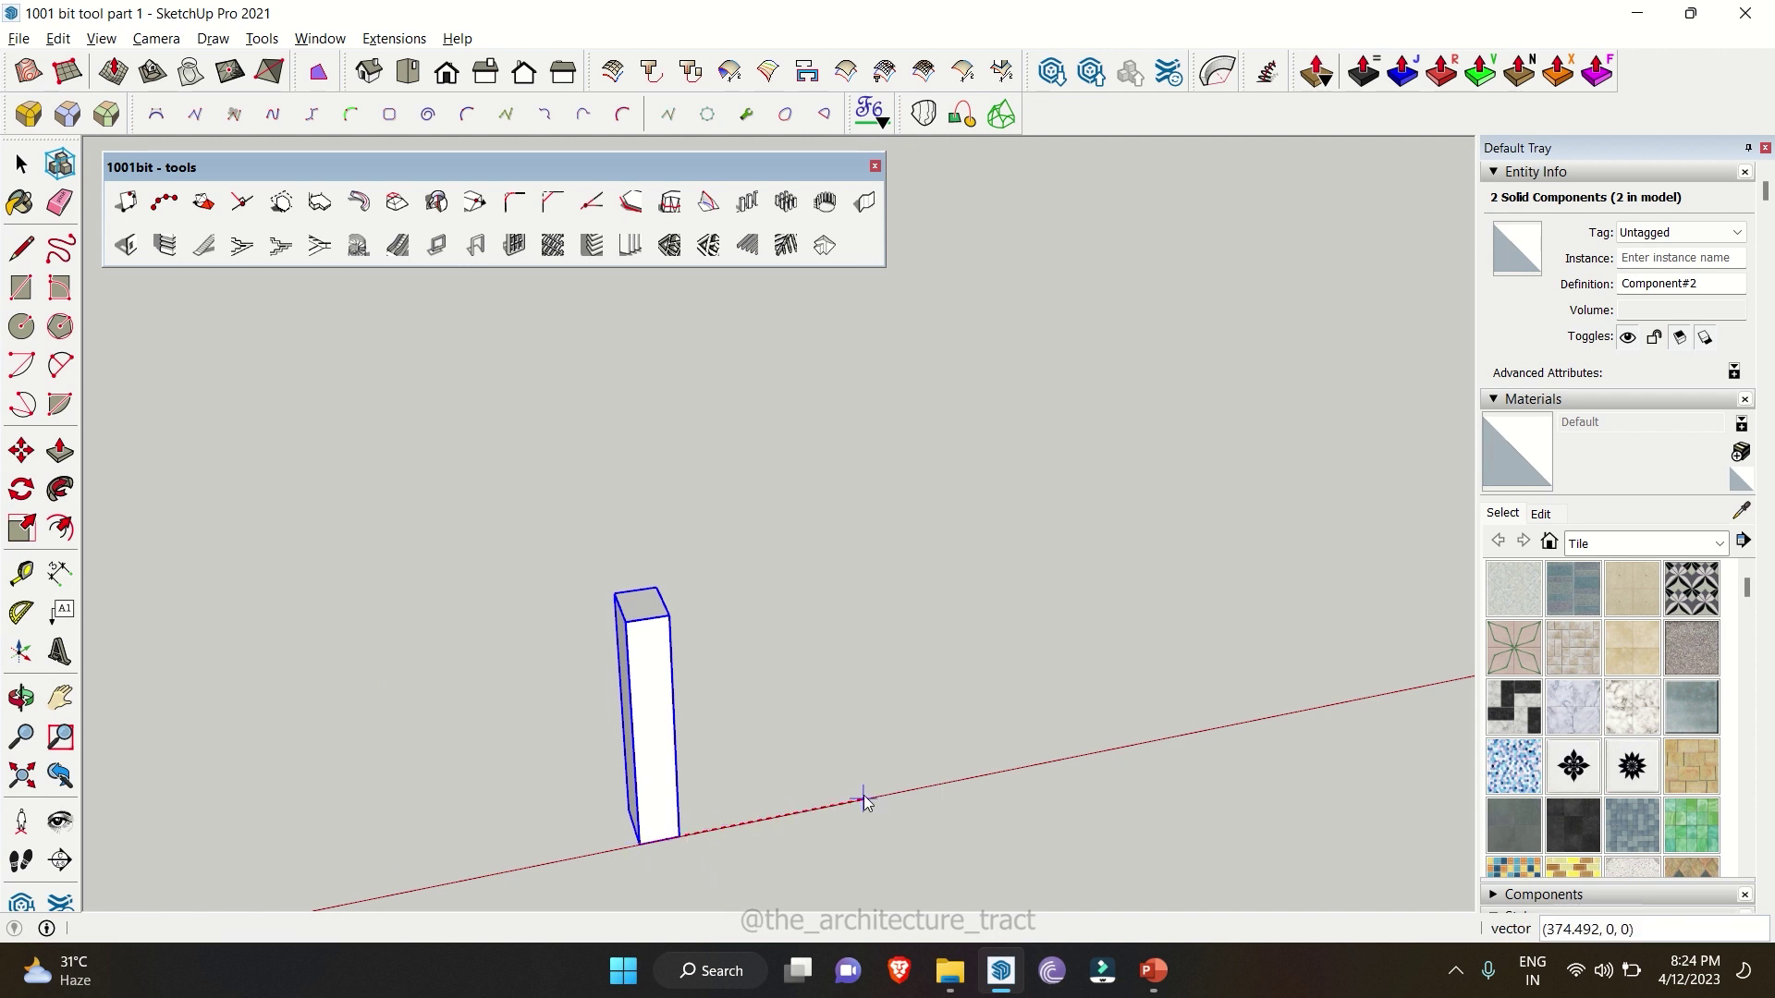
pyautogui.click(573, 686)
pyautogui.click(574, 684)
pyautogui.scroll(-5, 573, 684)
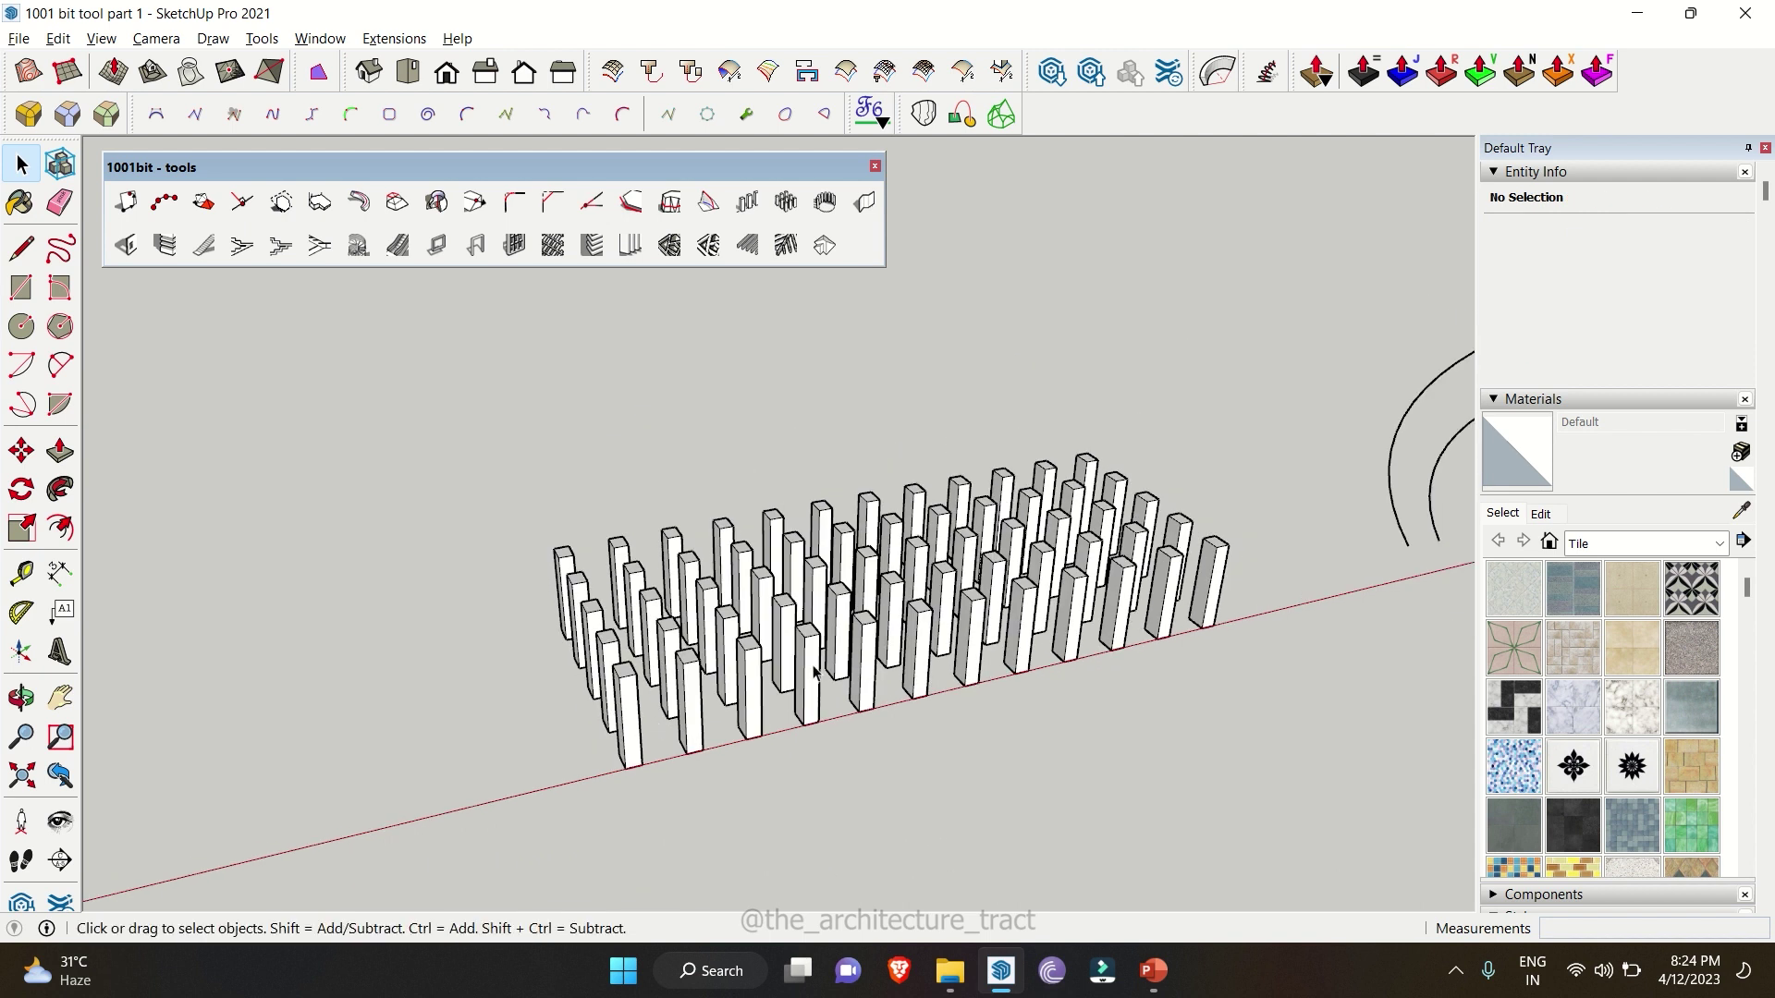
# - Try a flat 360-degree polar array of 12 slabs around the vertical line, and undo it
pyautogui.scroll(-4, 557, 629)
pyautogui.scroll(6, 849, 644)
pyautogui.scroll(-2, 848, 644)
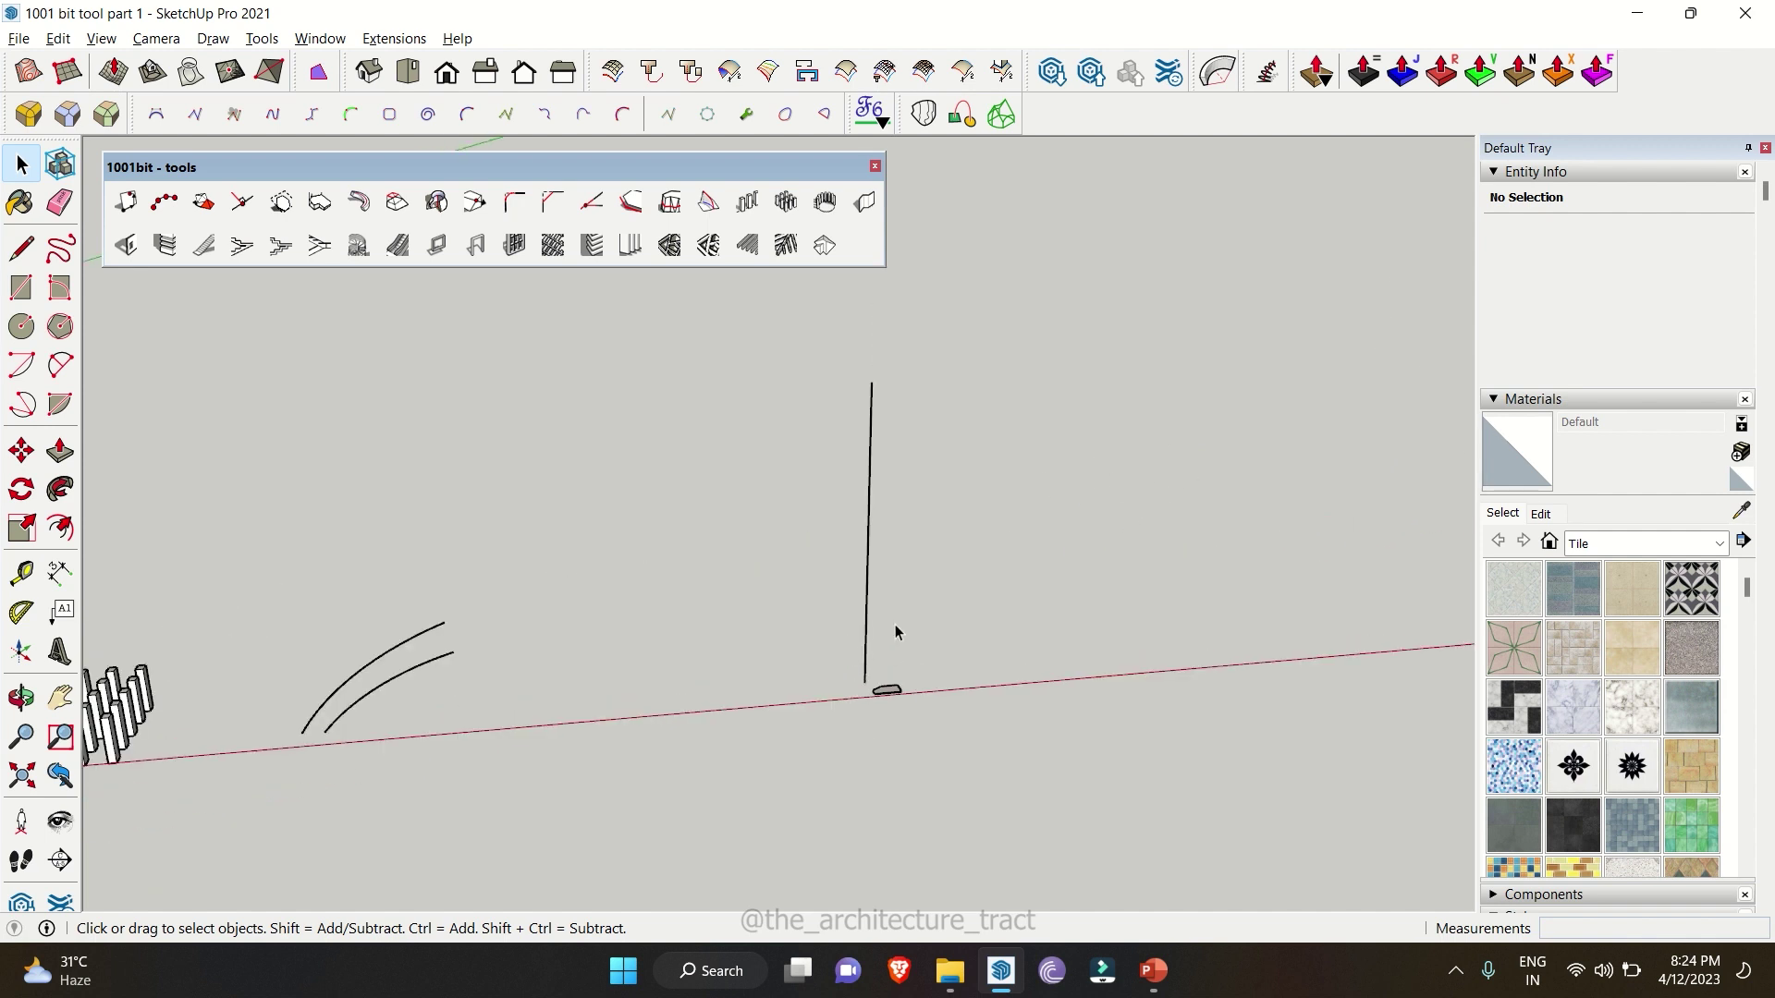
pyautogui.keyDown('shift'); pyautogui.moveTo(896, 626); pyautogui.dragTo(794, 734, button='middle'); pyautogui.keyUp('shift')
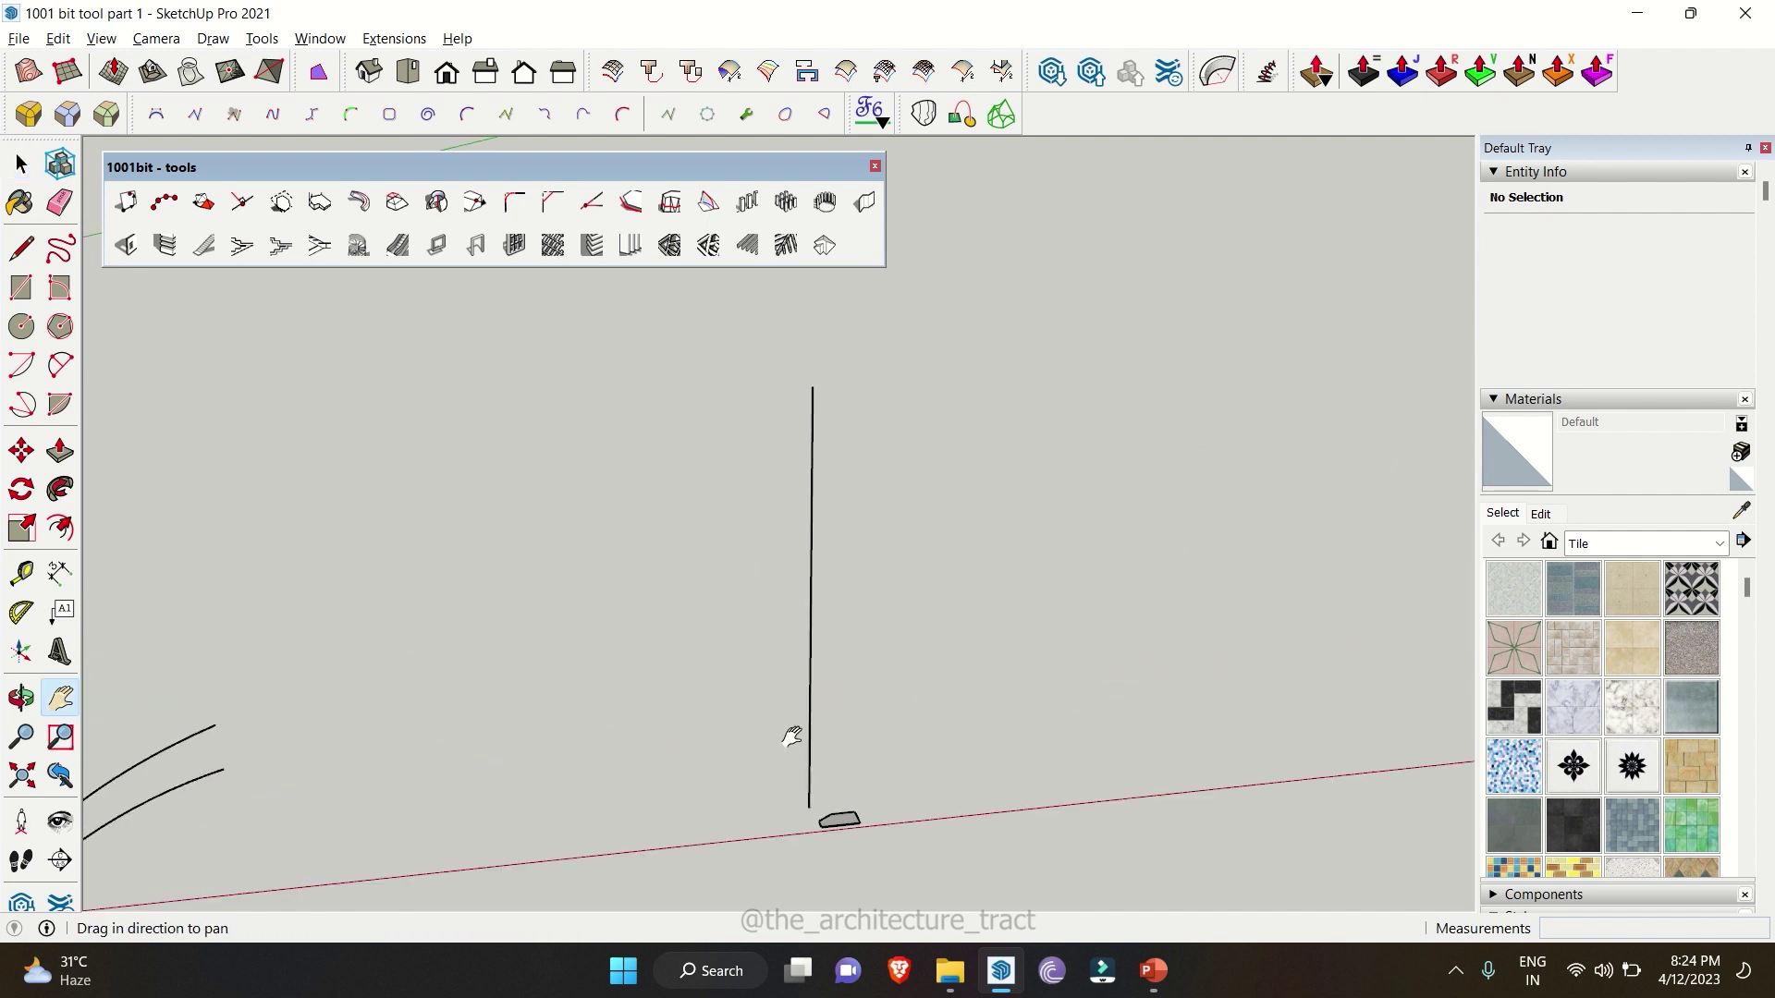
pyautogui.press('space')
pyautogui.click(811, 793)
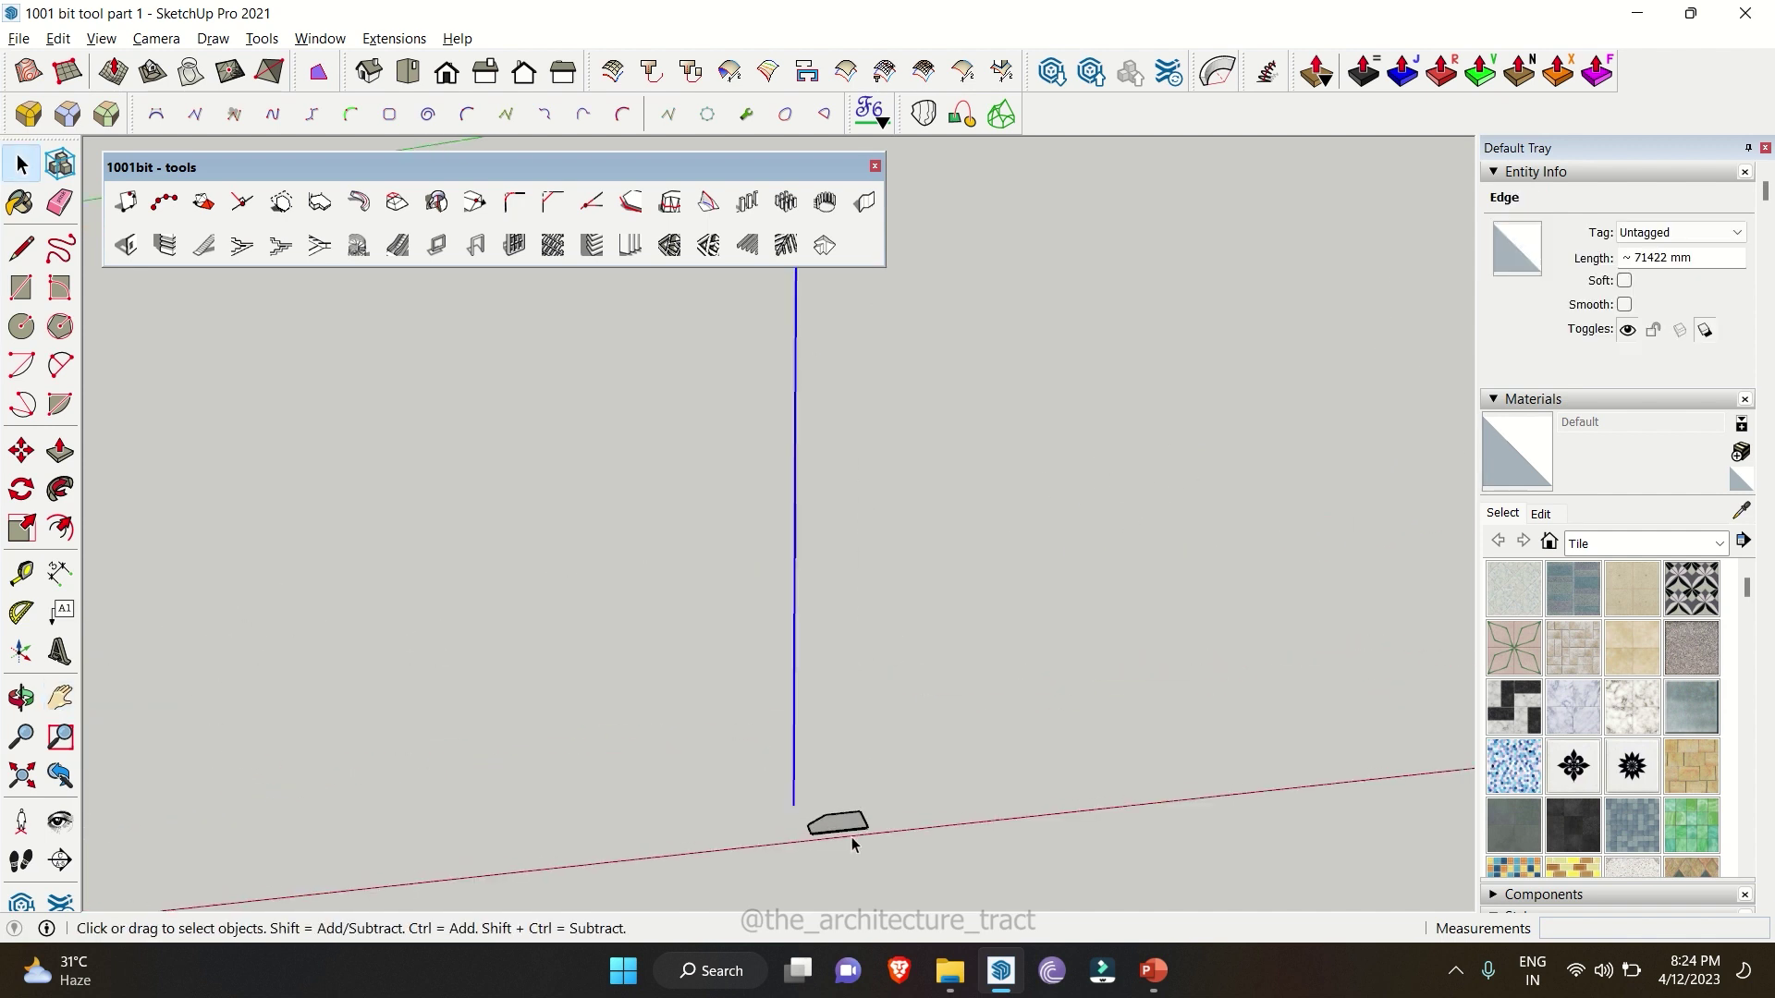
pyautogui.click(840, 822)
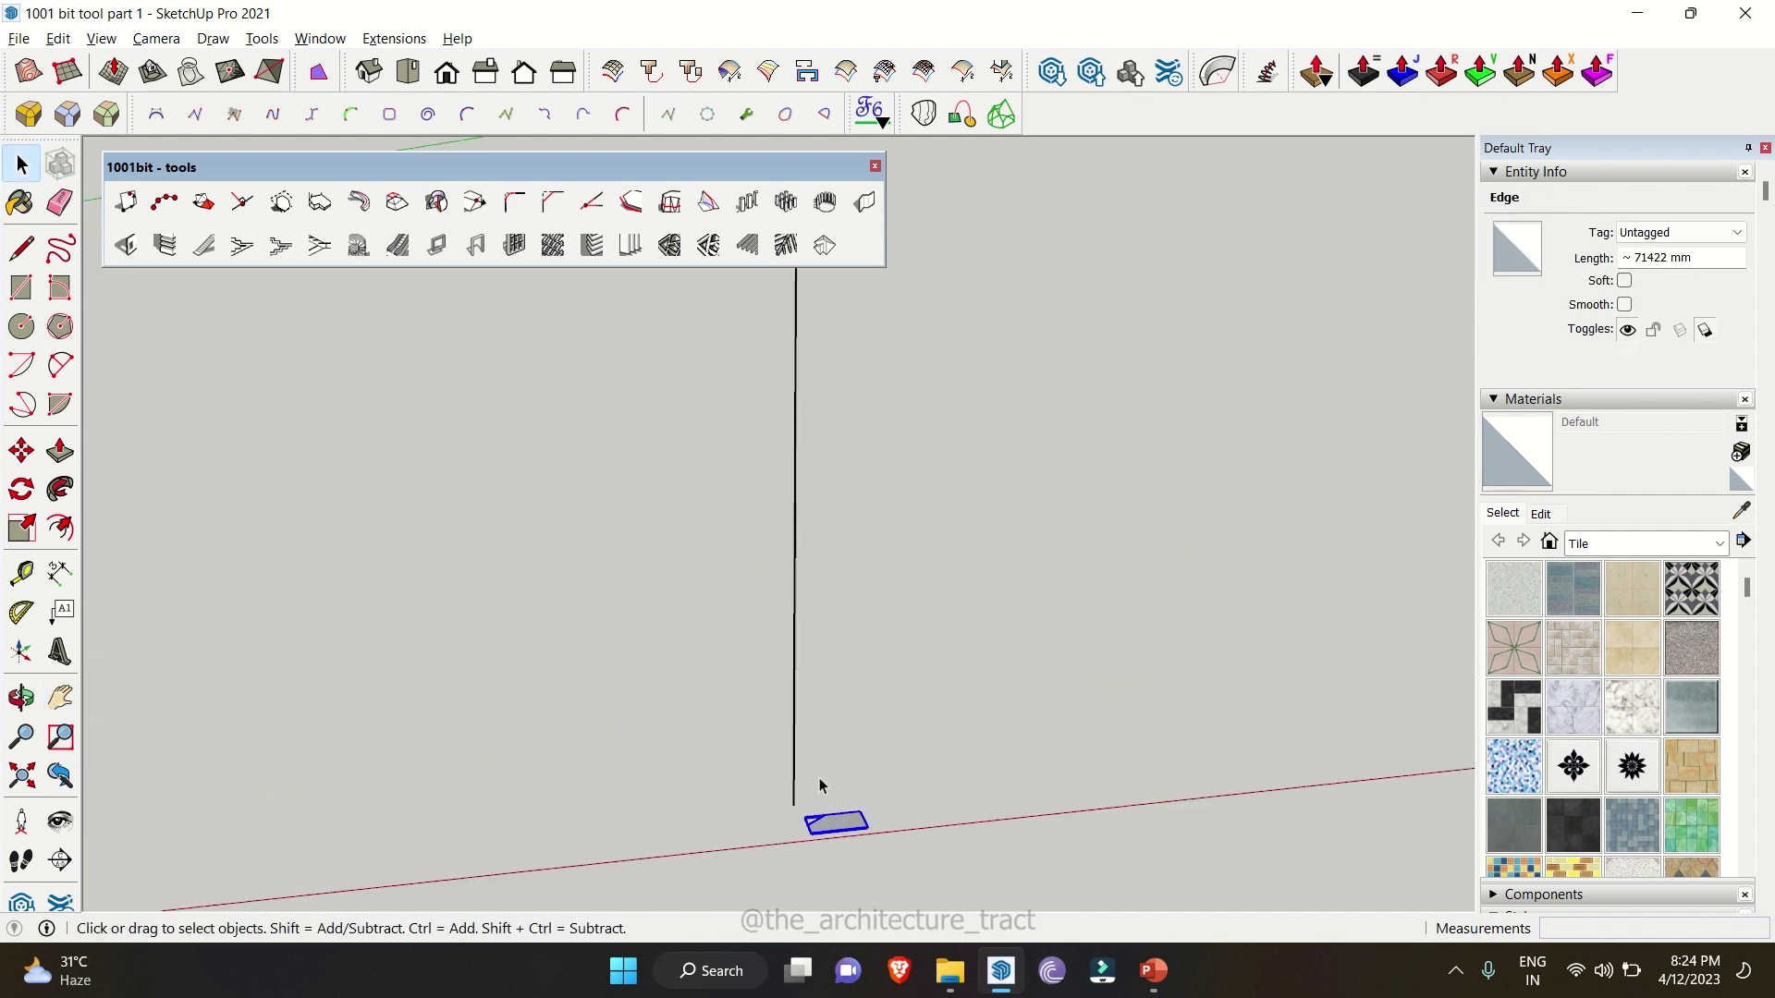
pyautogui.click(831, 214)
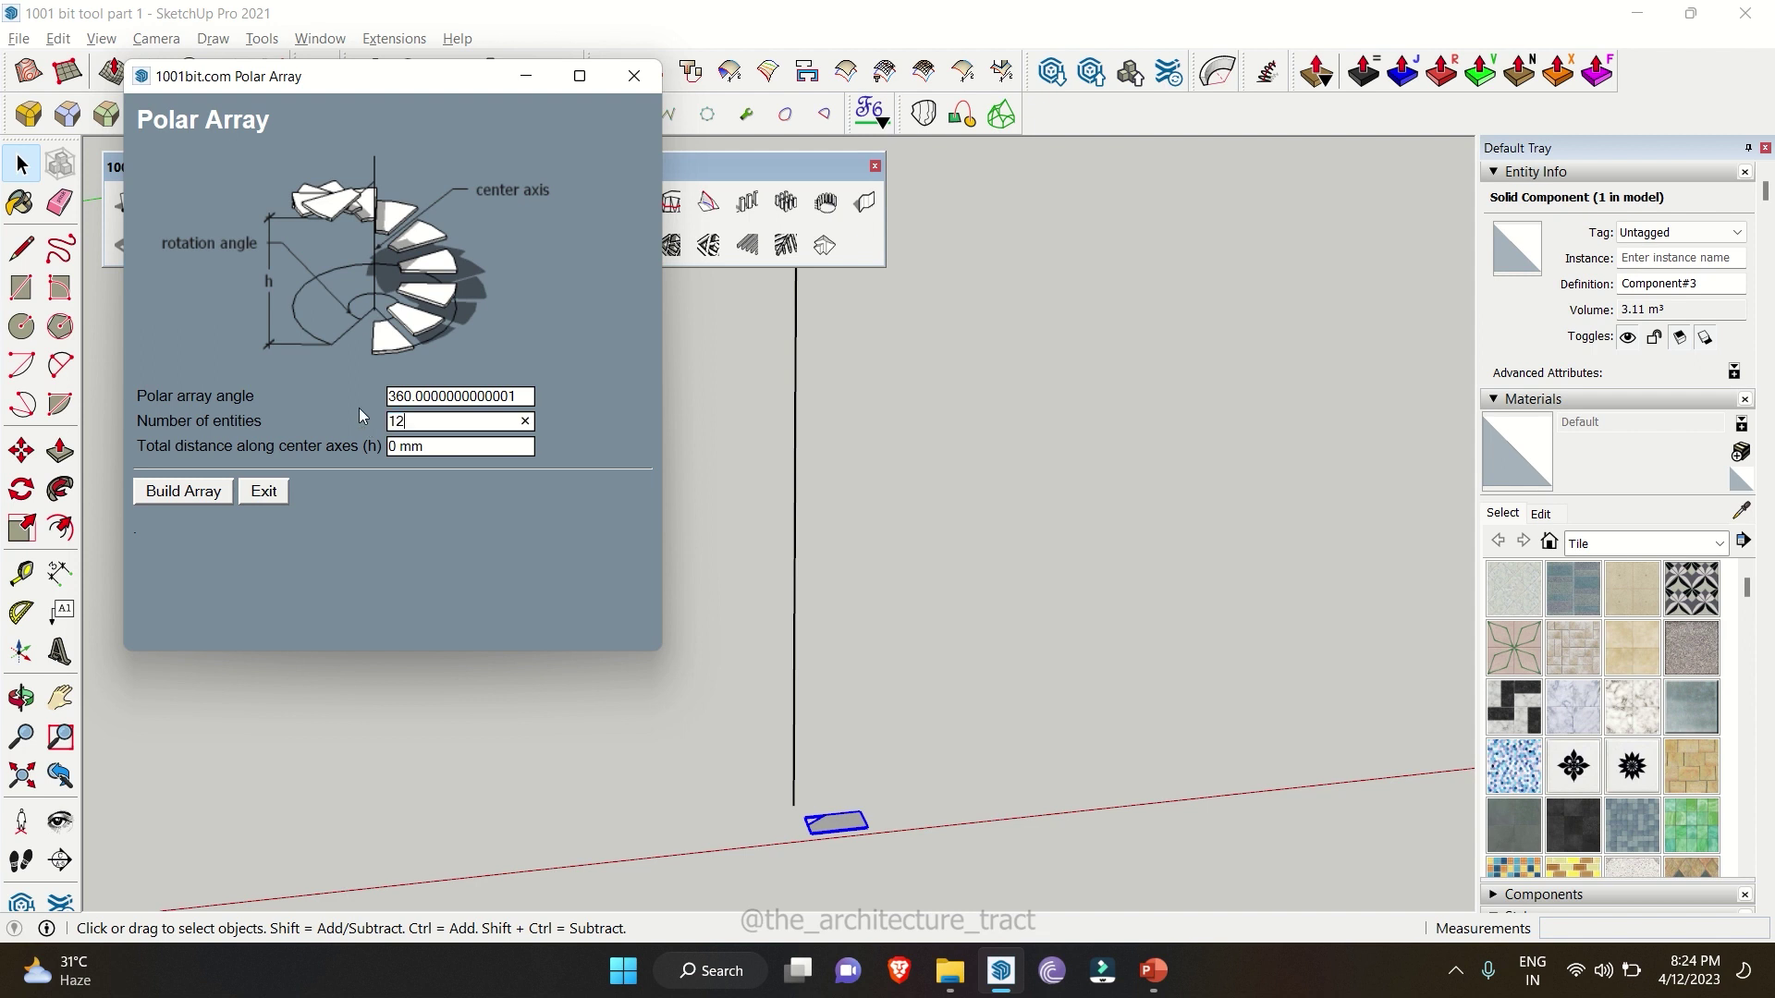
pyautogui.click(213, 494)
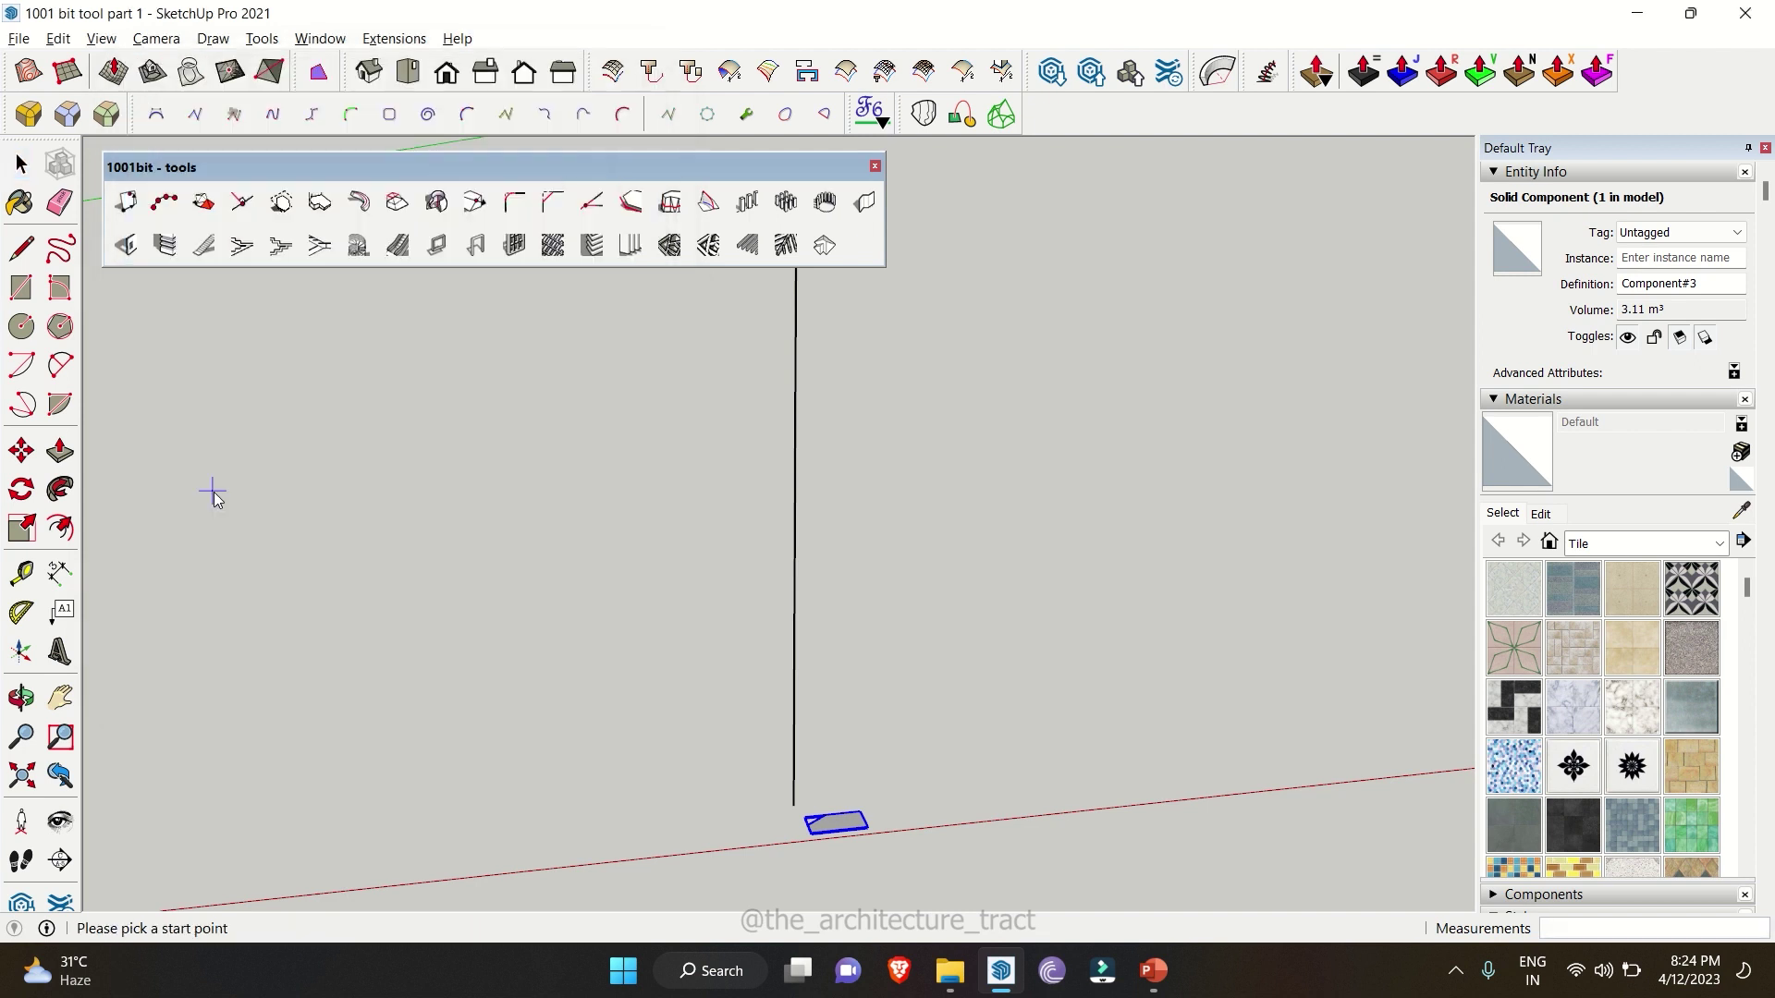
pyautogui.click(793, 745)
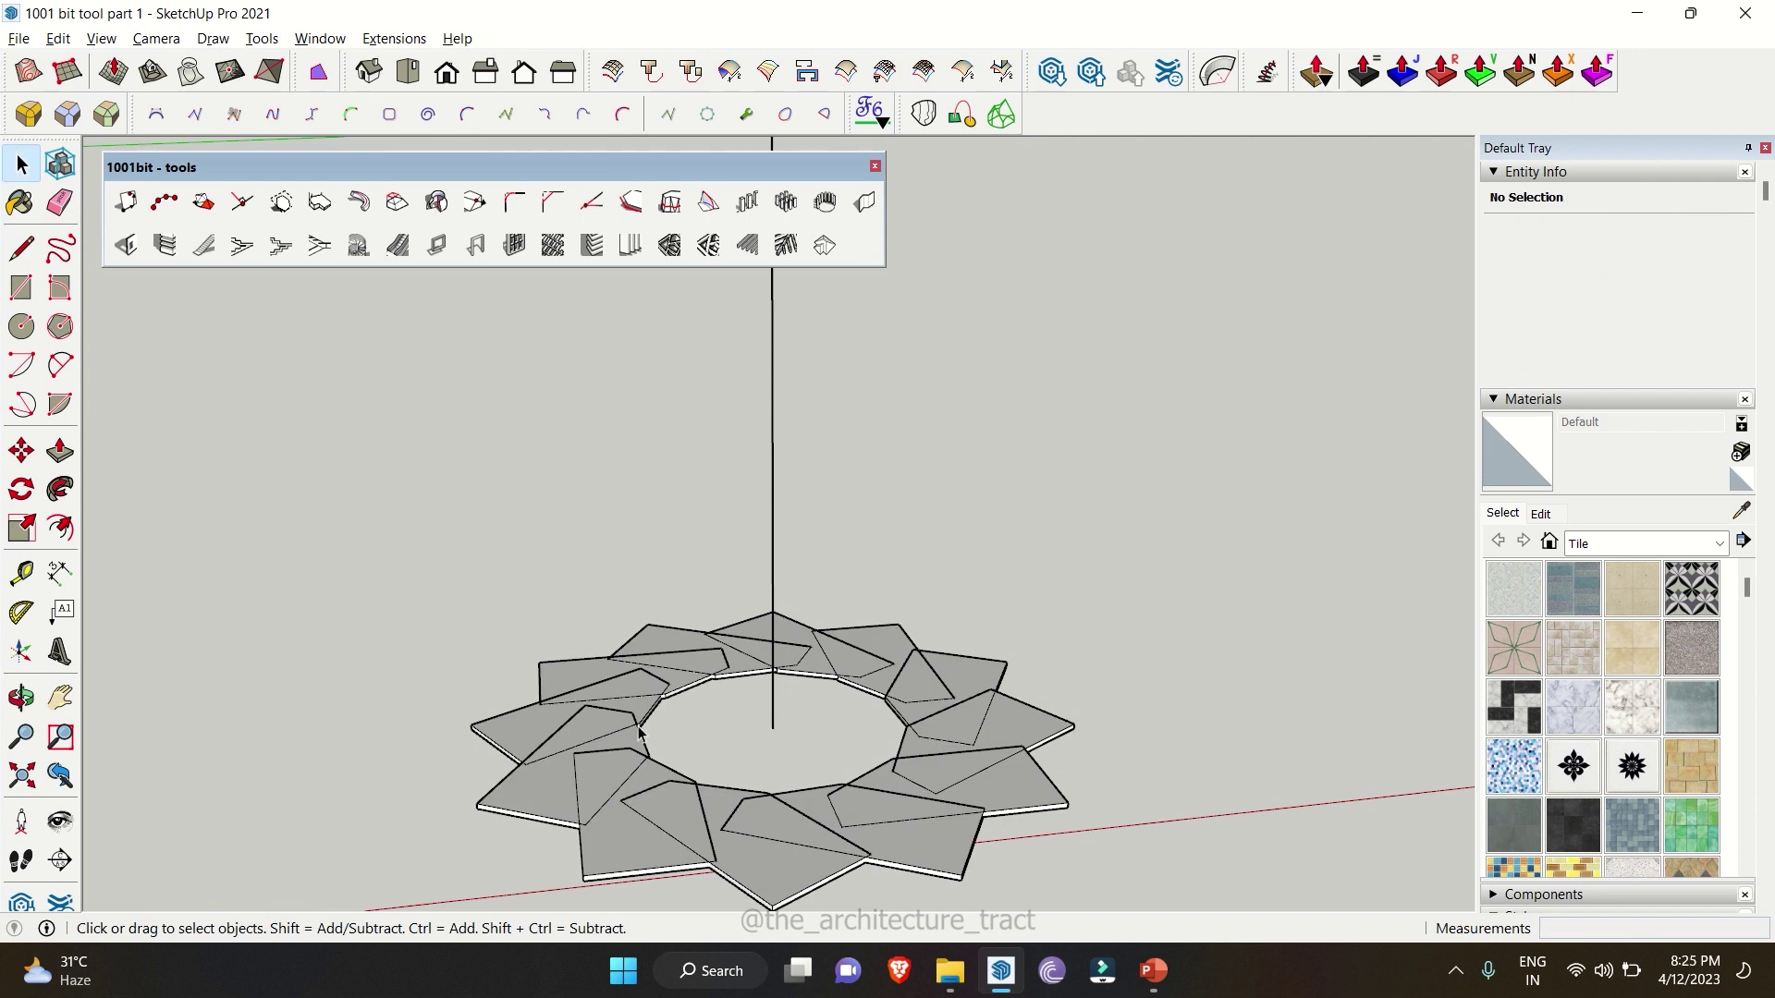
pyautogui.hotkey('ctrl', 'z')
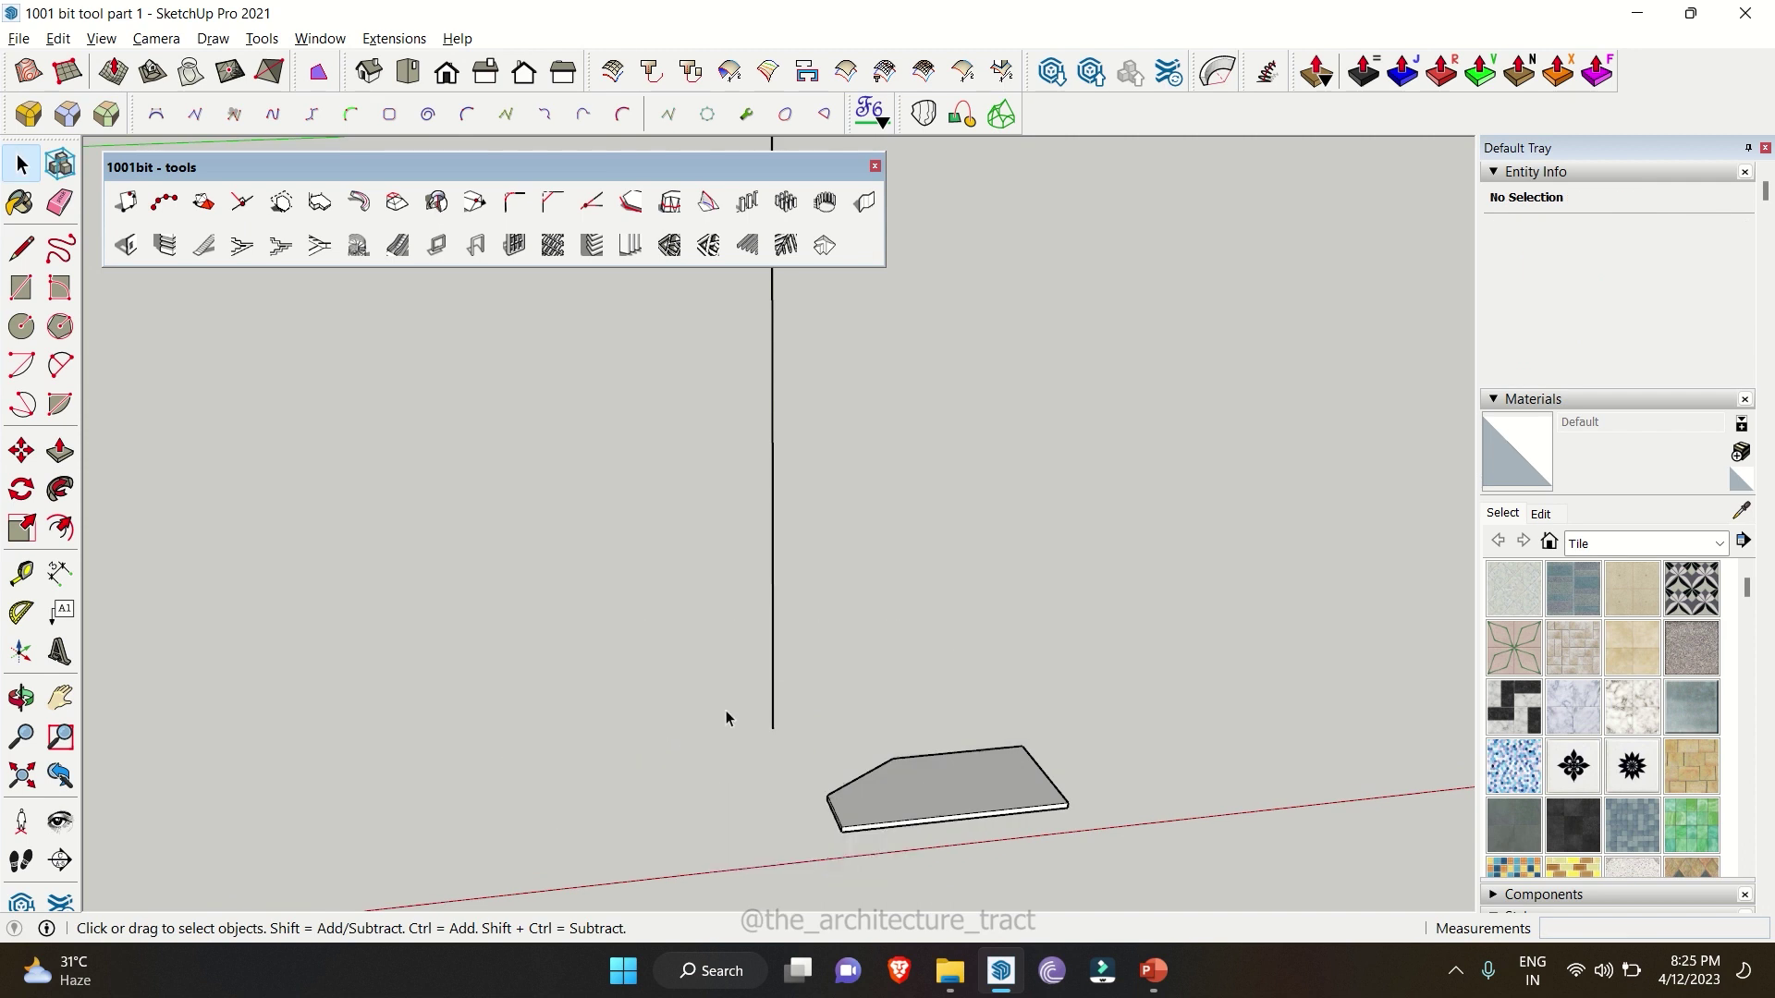
# - Build a polar array of 12 slabs around the vertical line, with a total distance of 12000 mm along the center axis
pyautogui.click(914, 800)
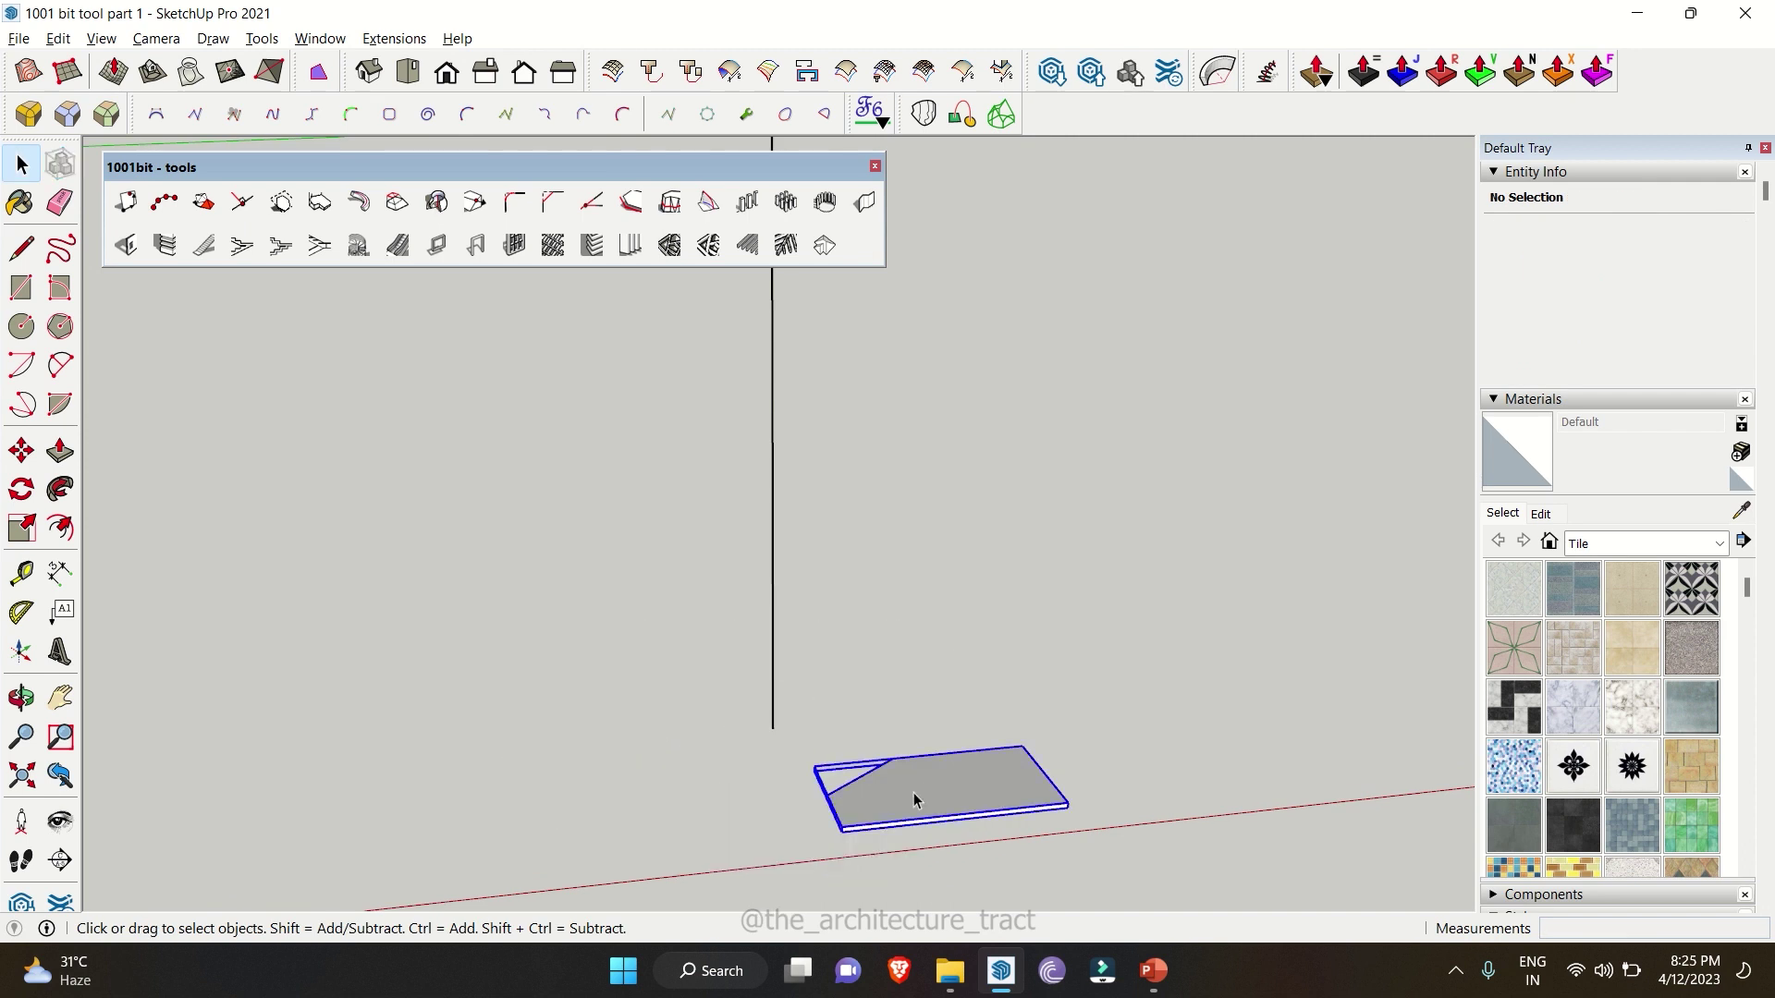
pyautogui.click(822, 205)
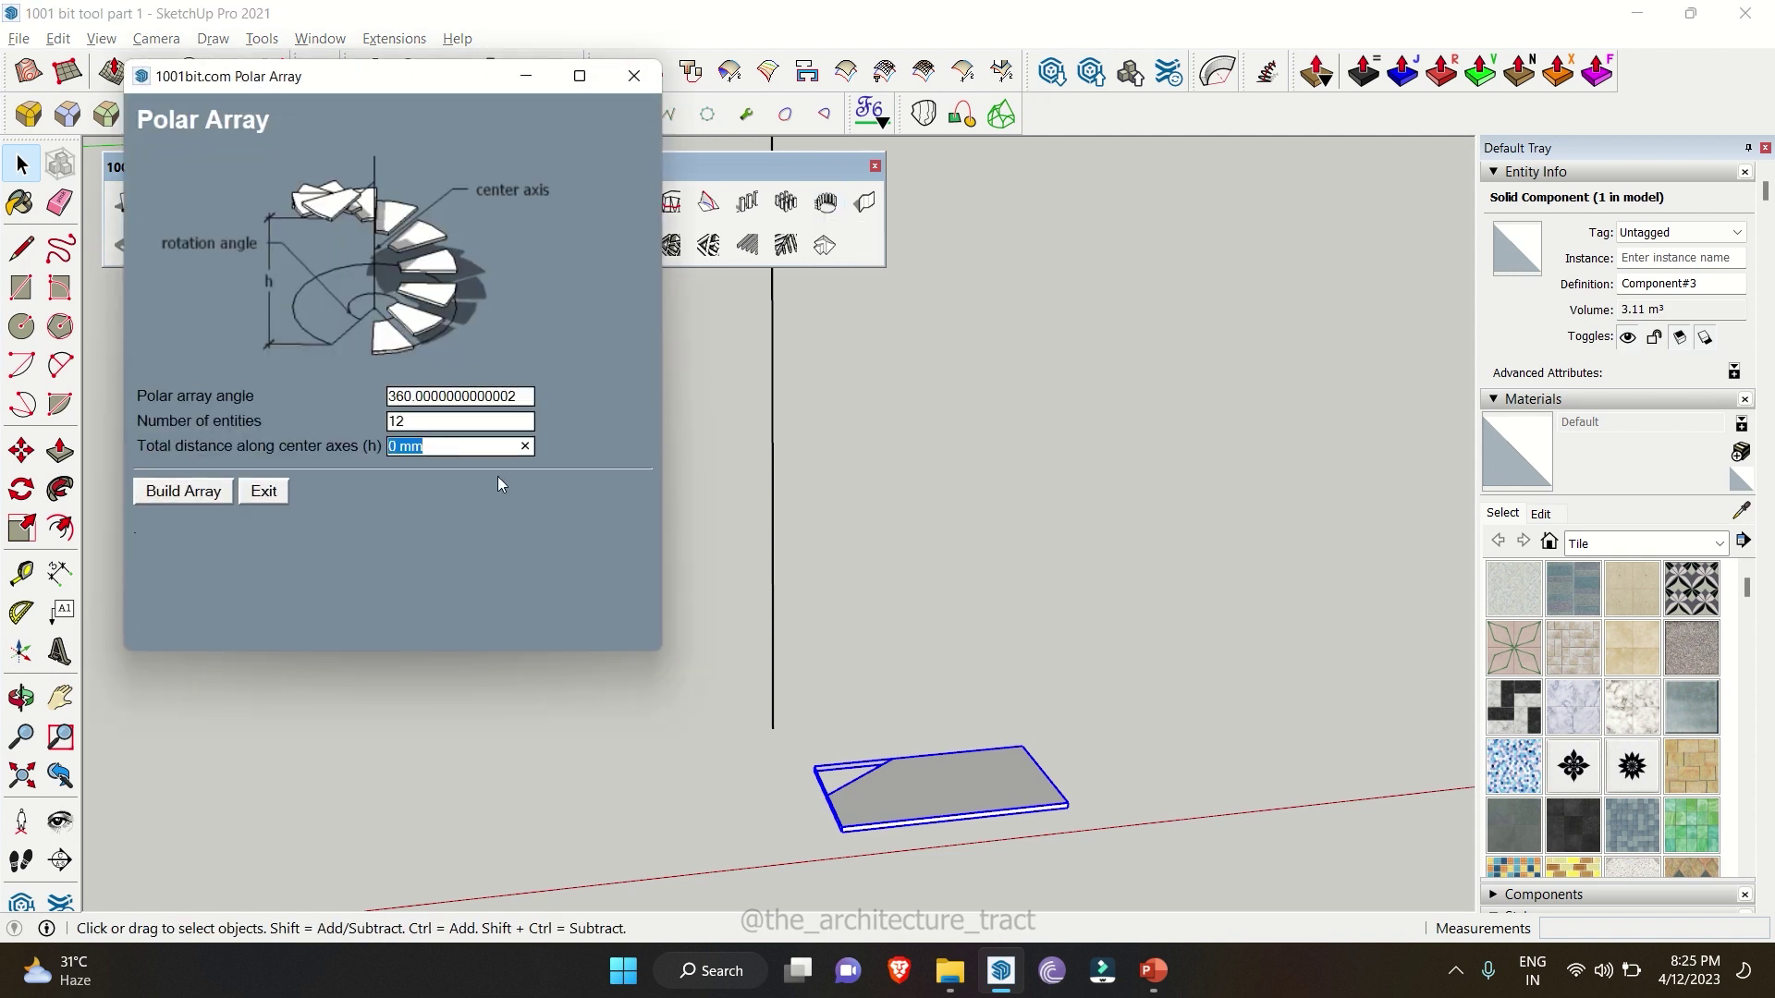
pyautogui.write('12000')
pyautogui.click(198, 492)
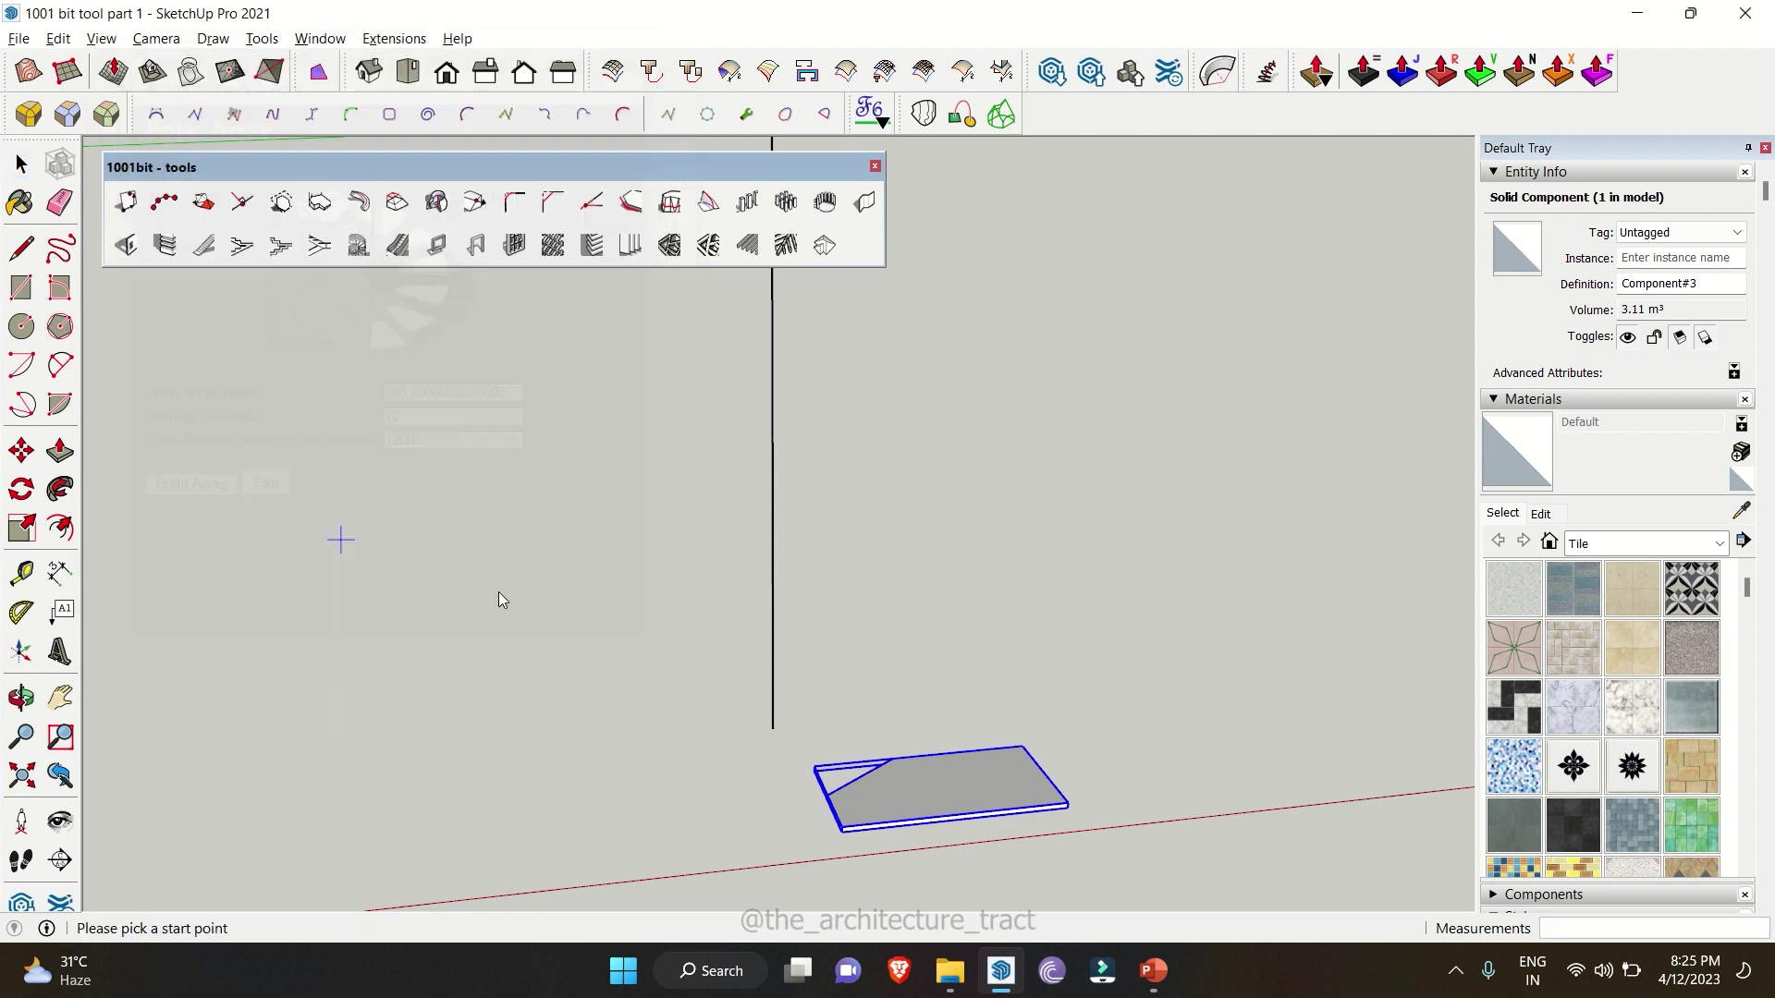
pyautogui.click(772, 704)
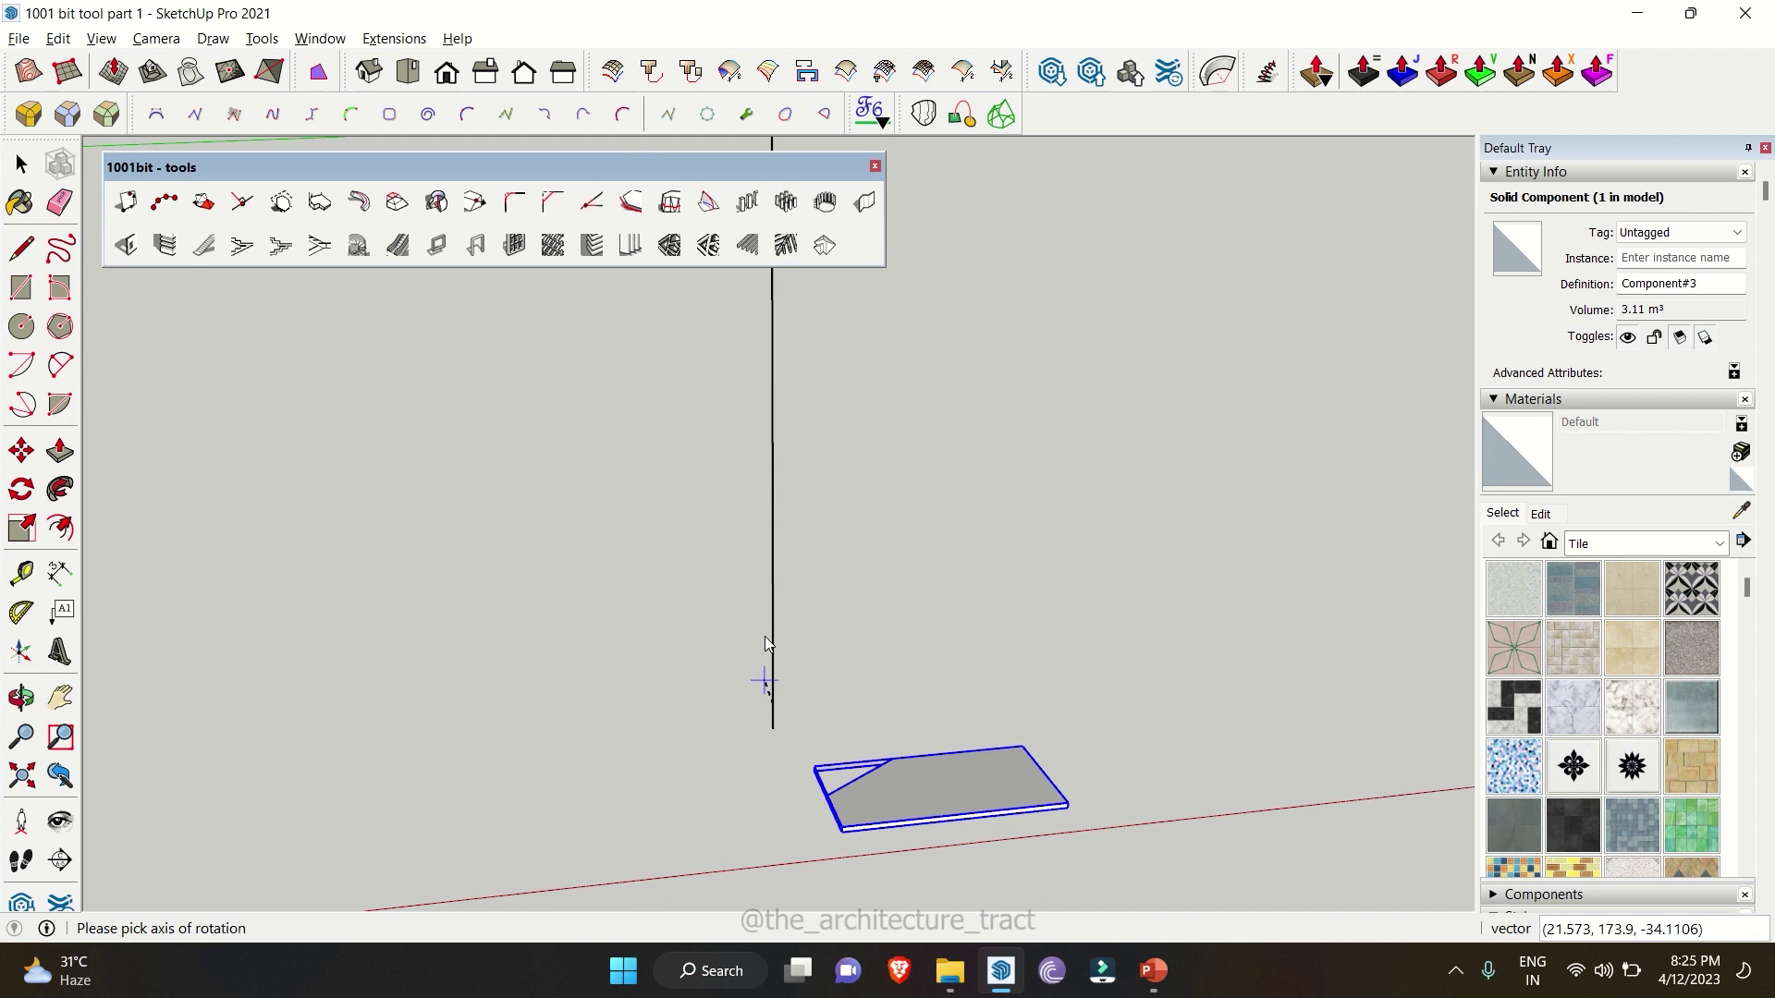
pyautogui.click(771, 543)
pyautogui.moveTo(782, 610); pyautogui.dragTo(755, 779, button='middle')
pyautogui.click(768, 693)
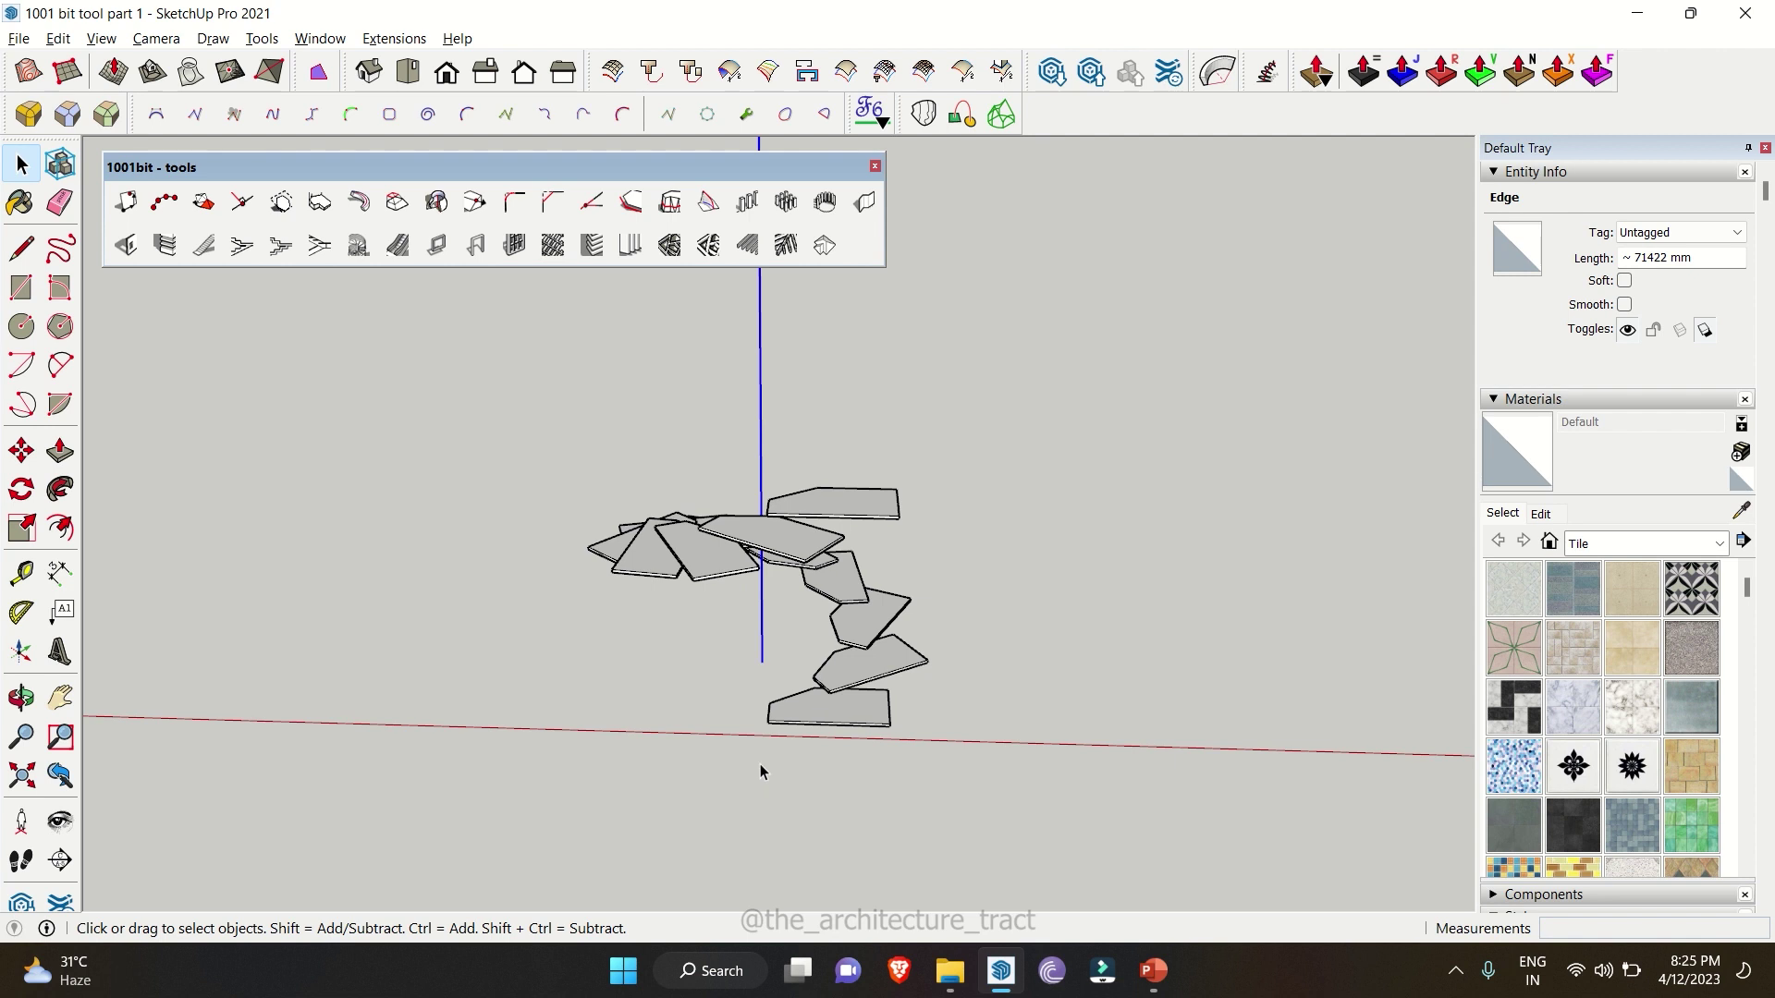
pyautogui.click(760, 764)
# - Start a vertical wall and set its thickness to 230 mm
pyautogui.moveTo(760, 764); pyautogui.dragTo(816, 307, button='middle')
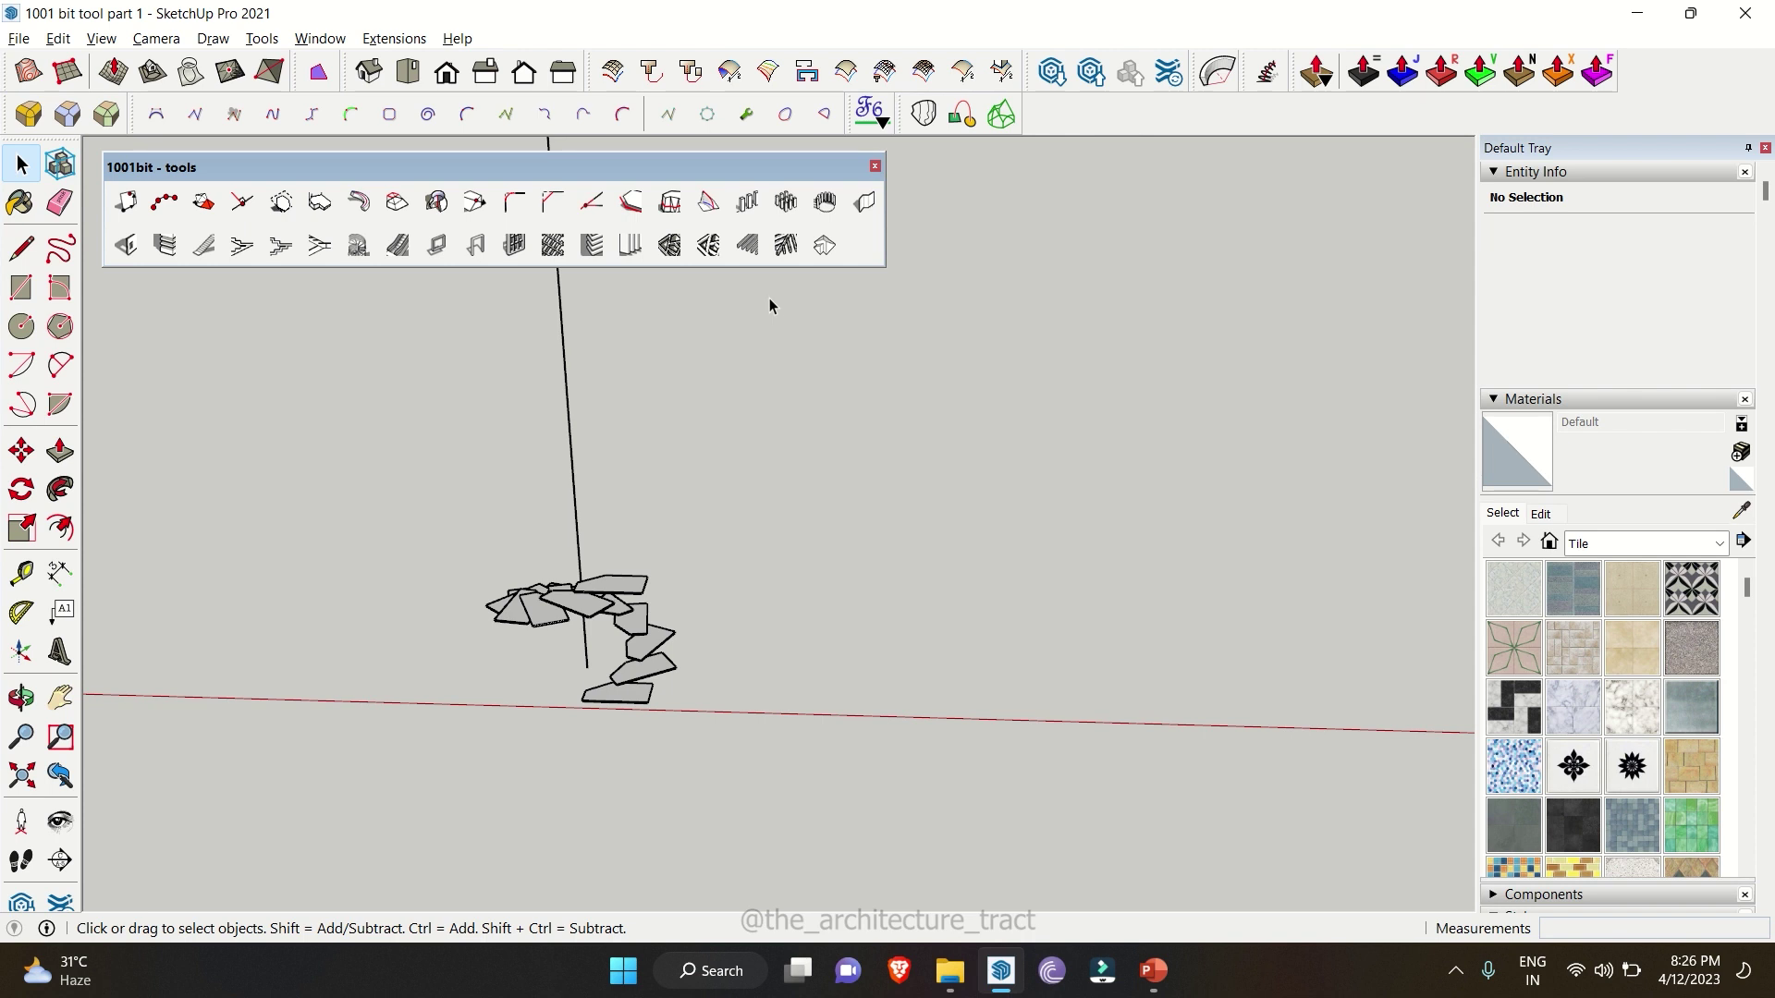
pyautogui.click(865, 203)
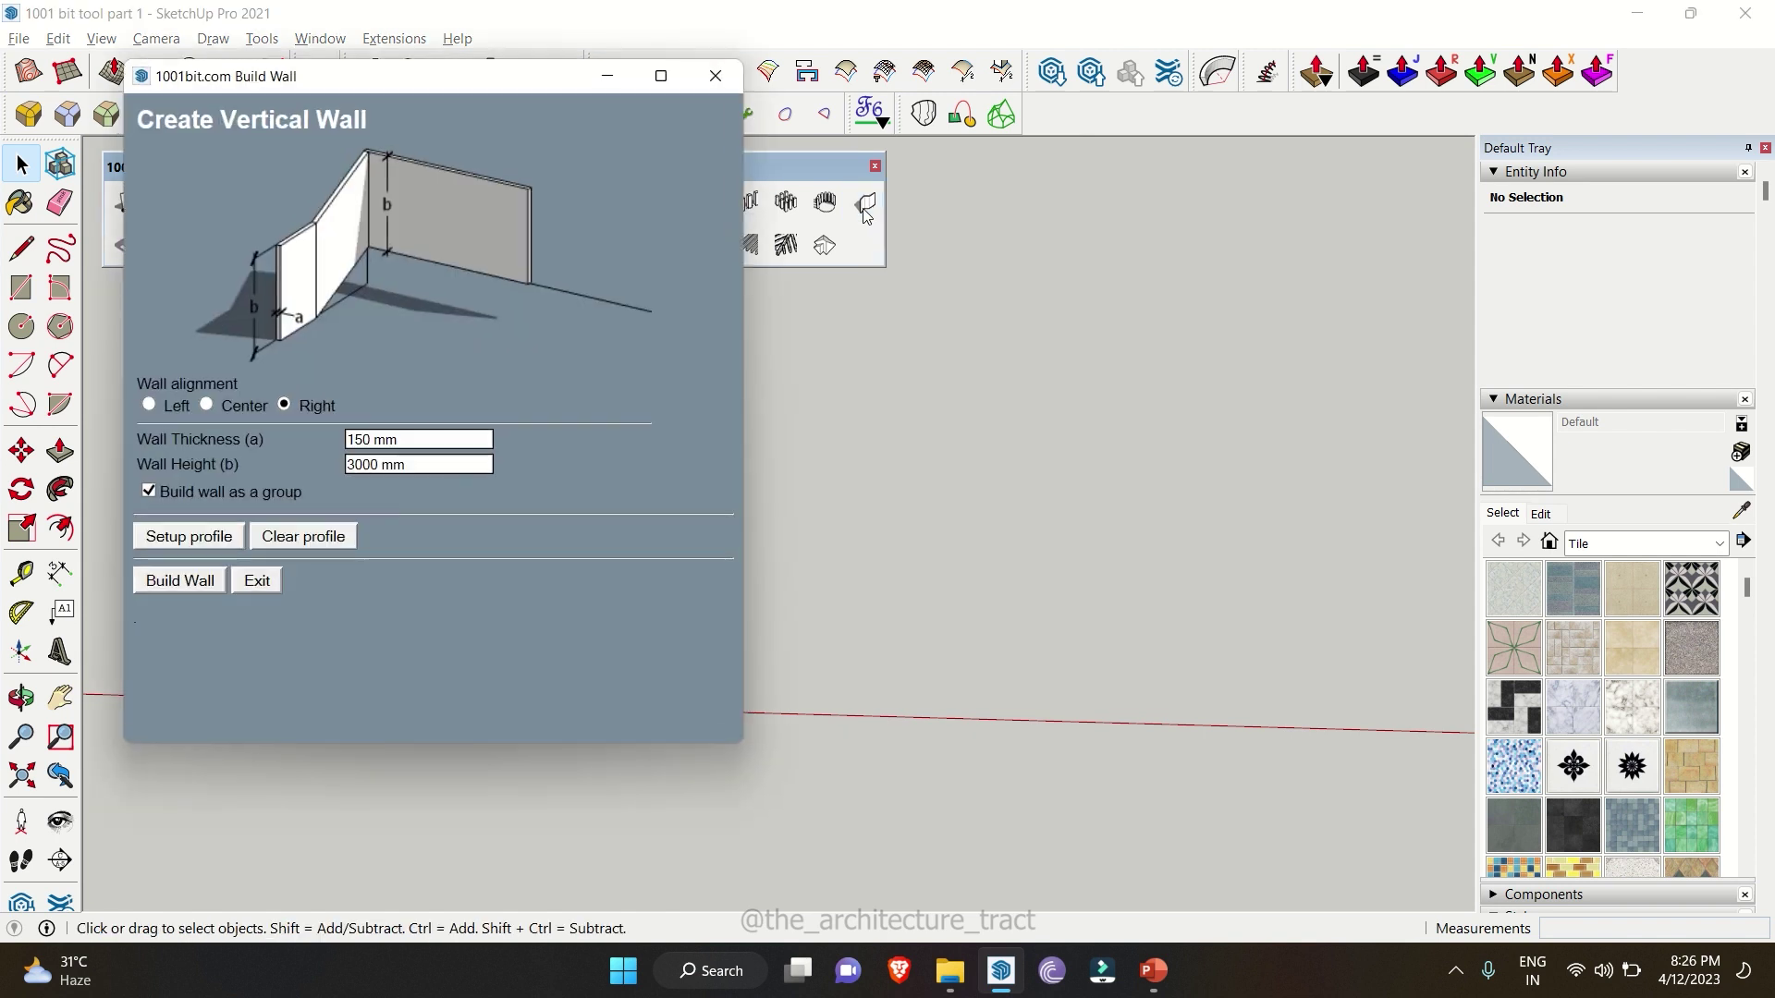
pyautogui.moveTo(497, 107); pyautogui.dragTo(499, 108)
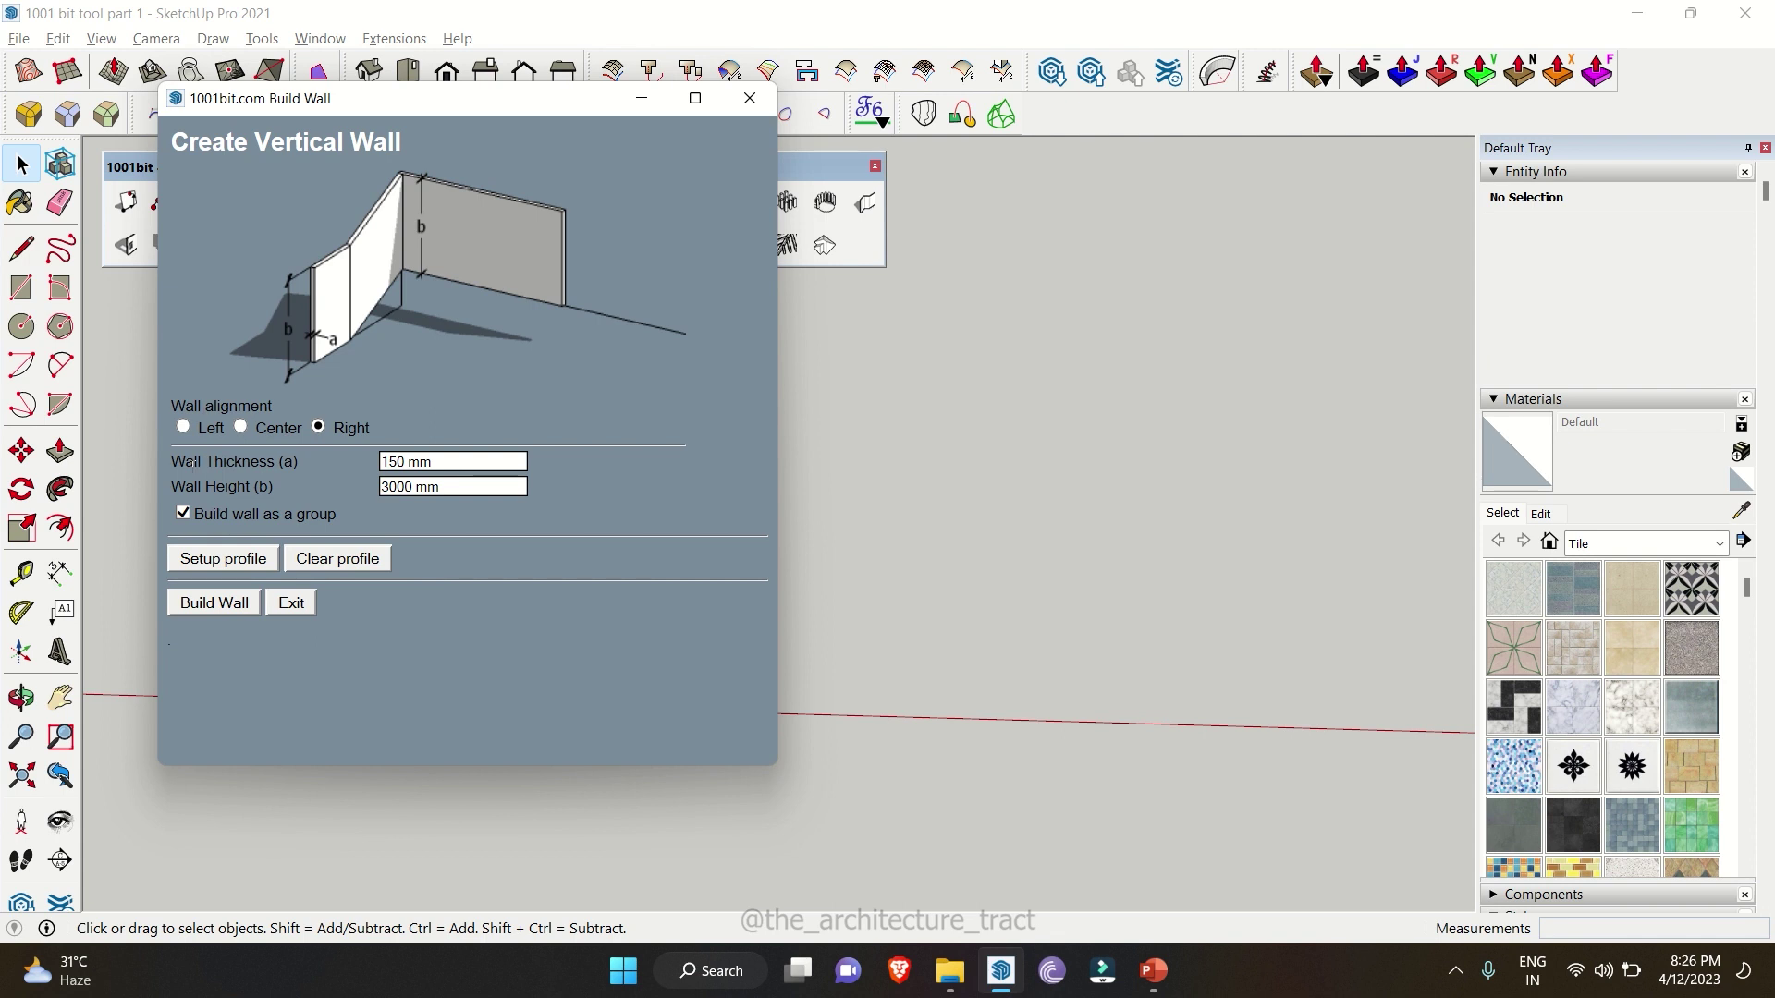
pyautogui.tripleClick(452, 462)
pyautogui.write('230')
pyautogui.press('Tab')
# - Compare the Left, Center and Right wall alignments in the preview, finishing on Right
pyautogui.moveTo(171, 405); pyautogui.dragTo(308, 403)
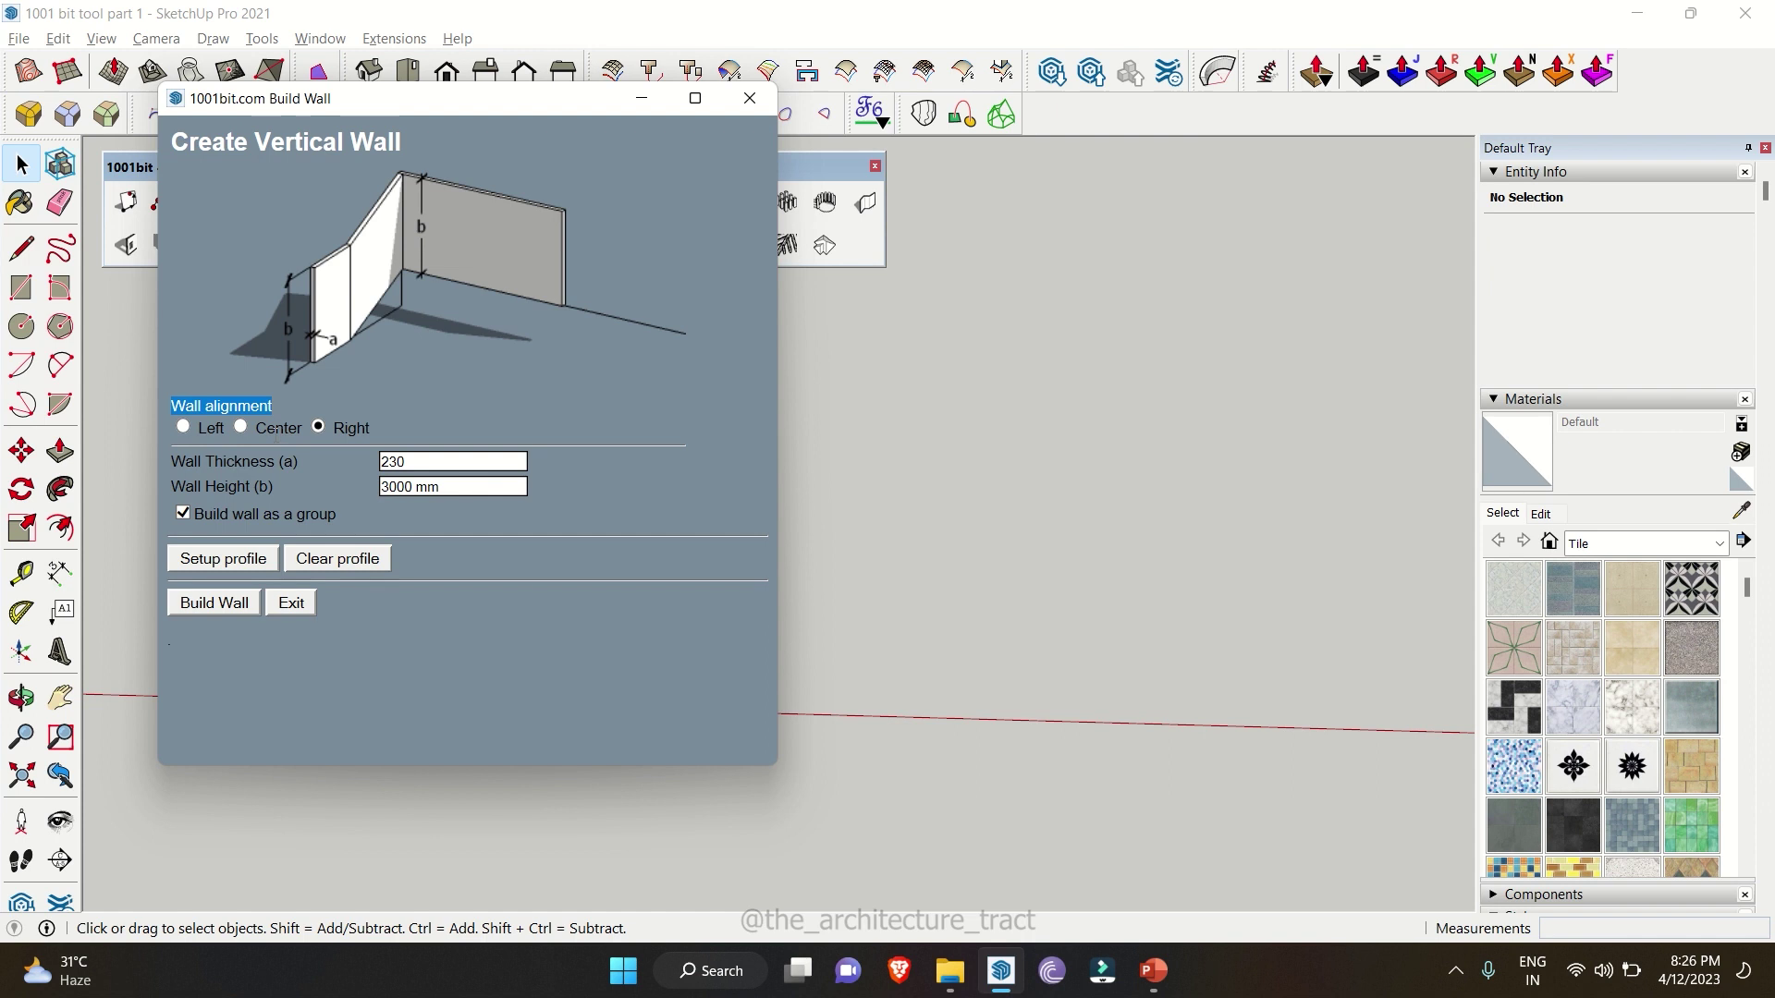
pyautogui.click(184, 427)
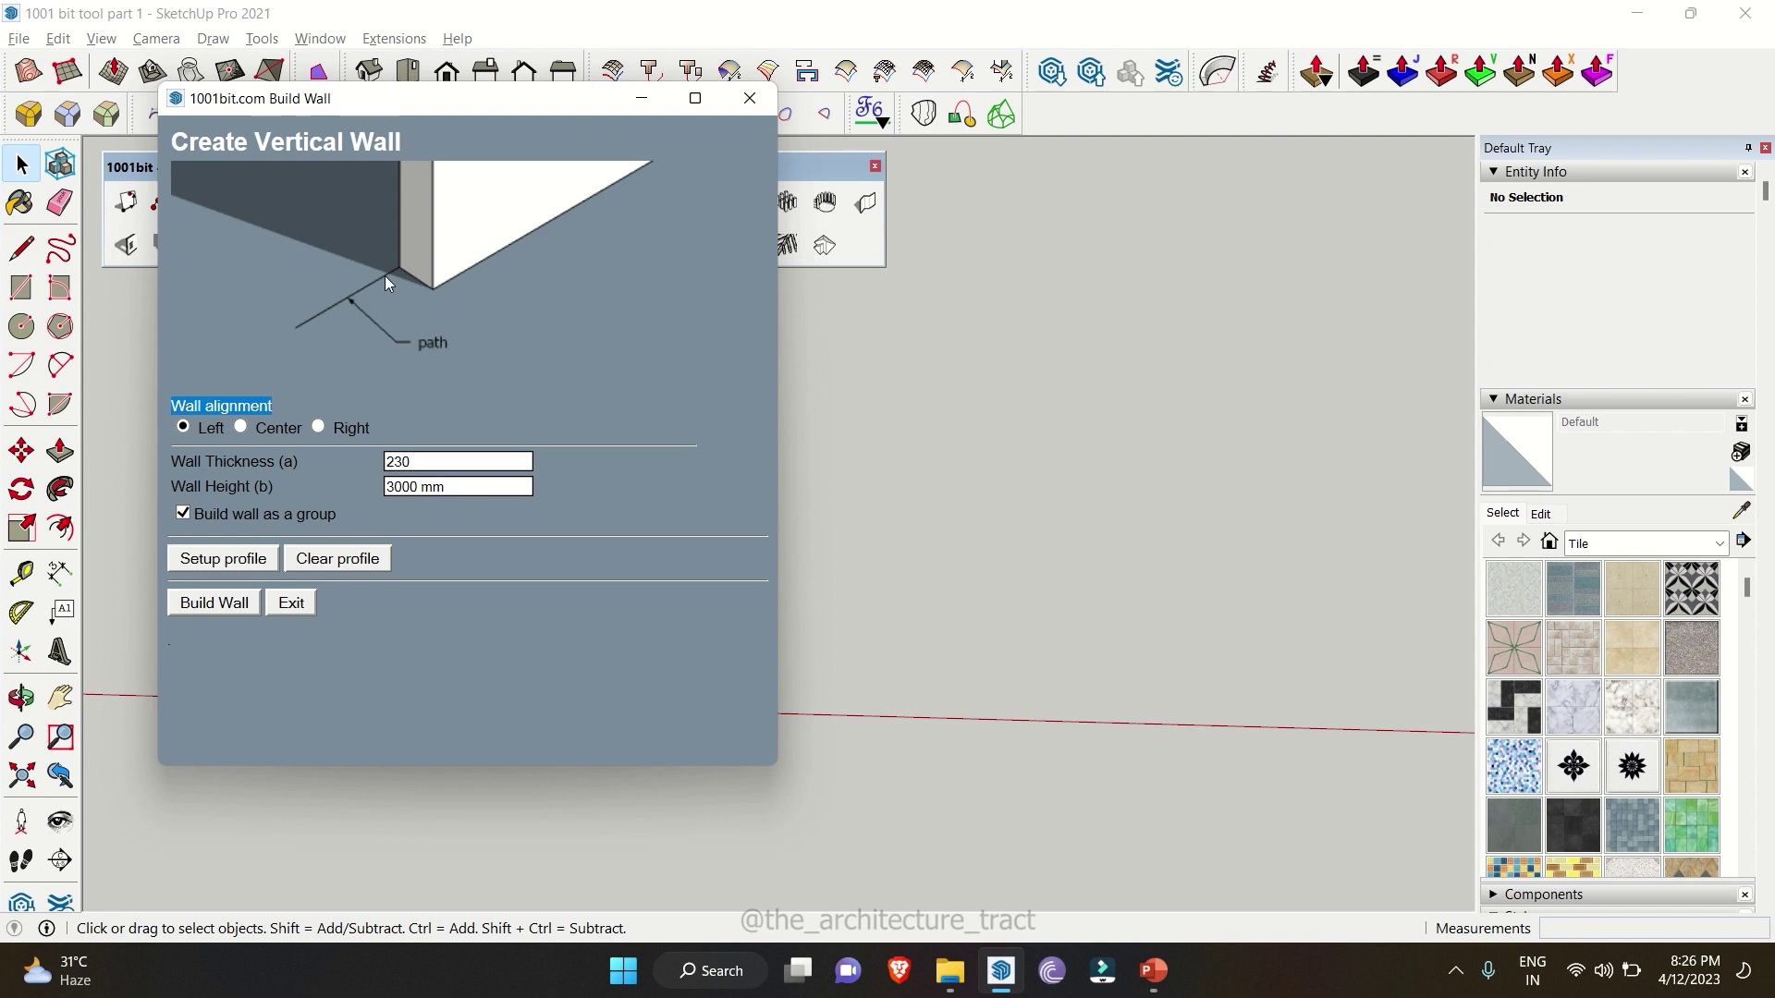
pyautogui.click(250, 418)
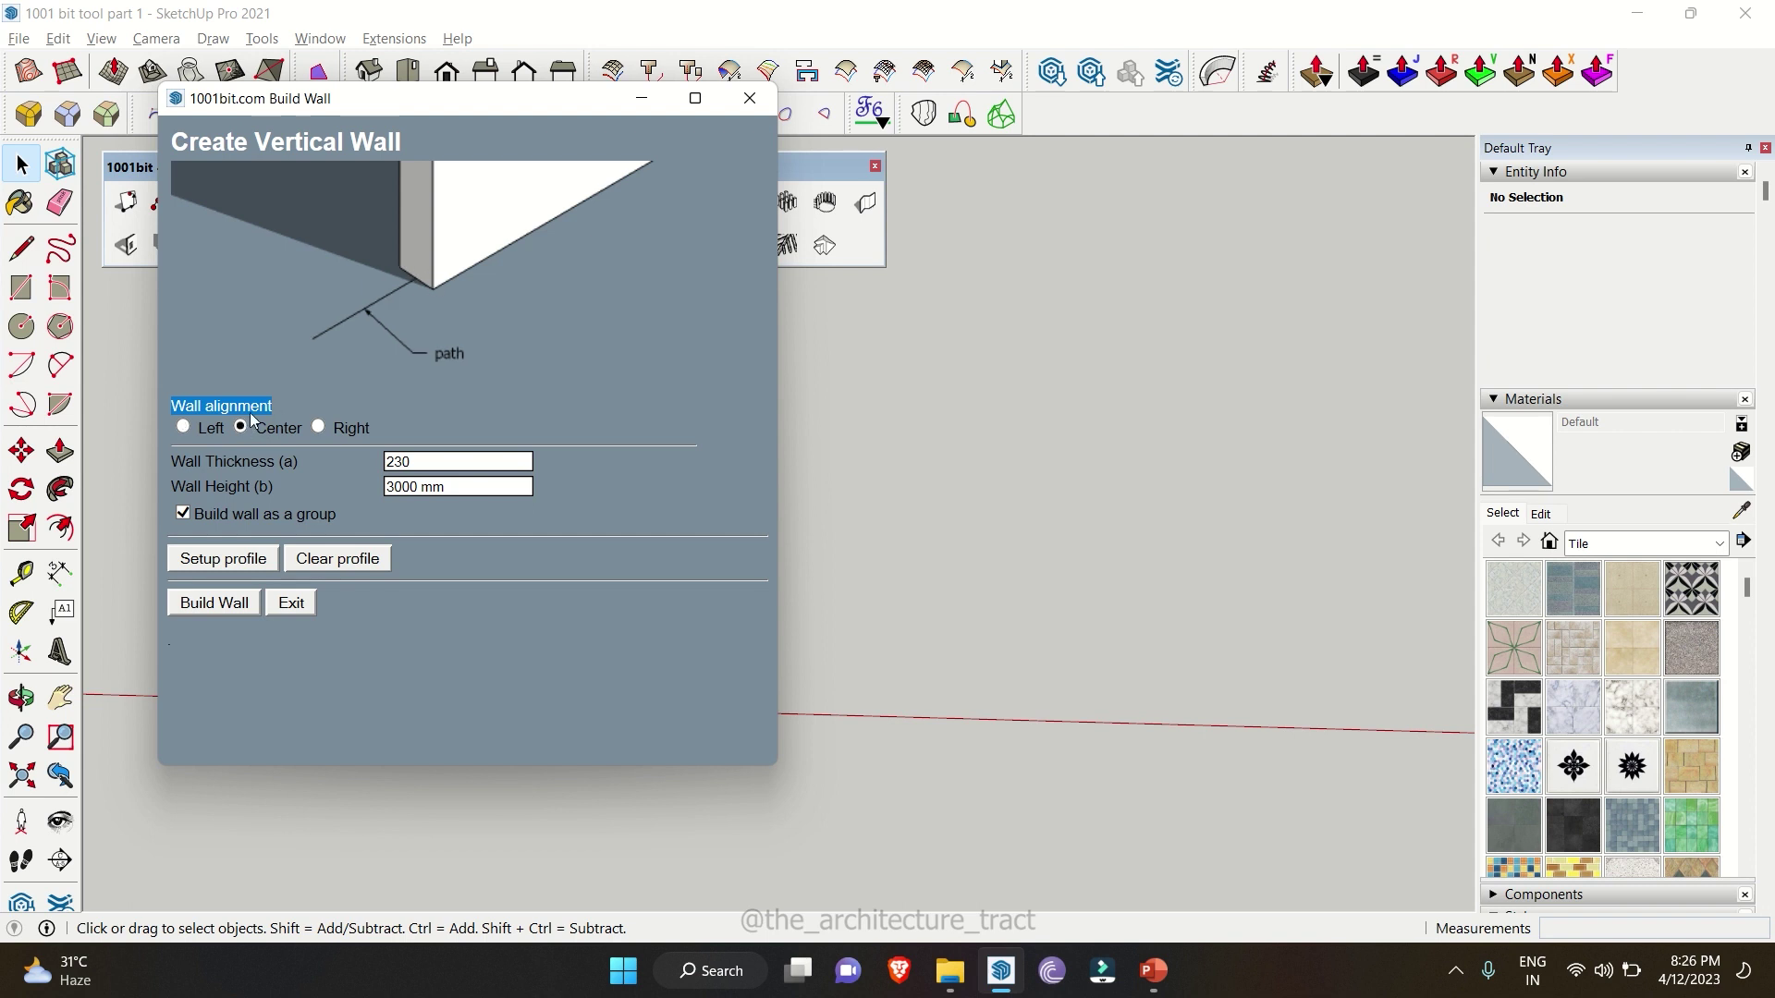
pyautogui.click(319, 426)
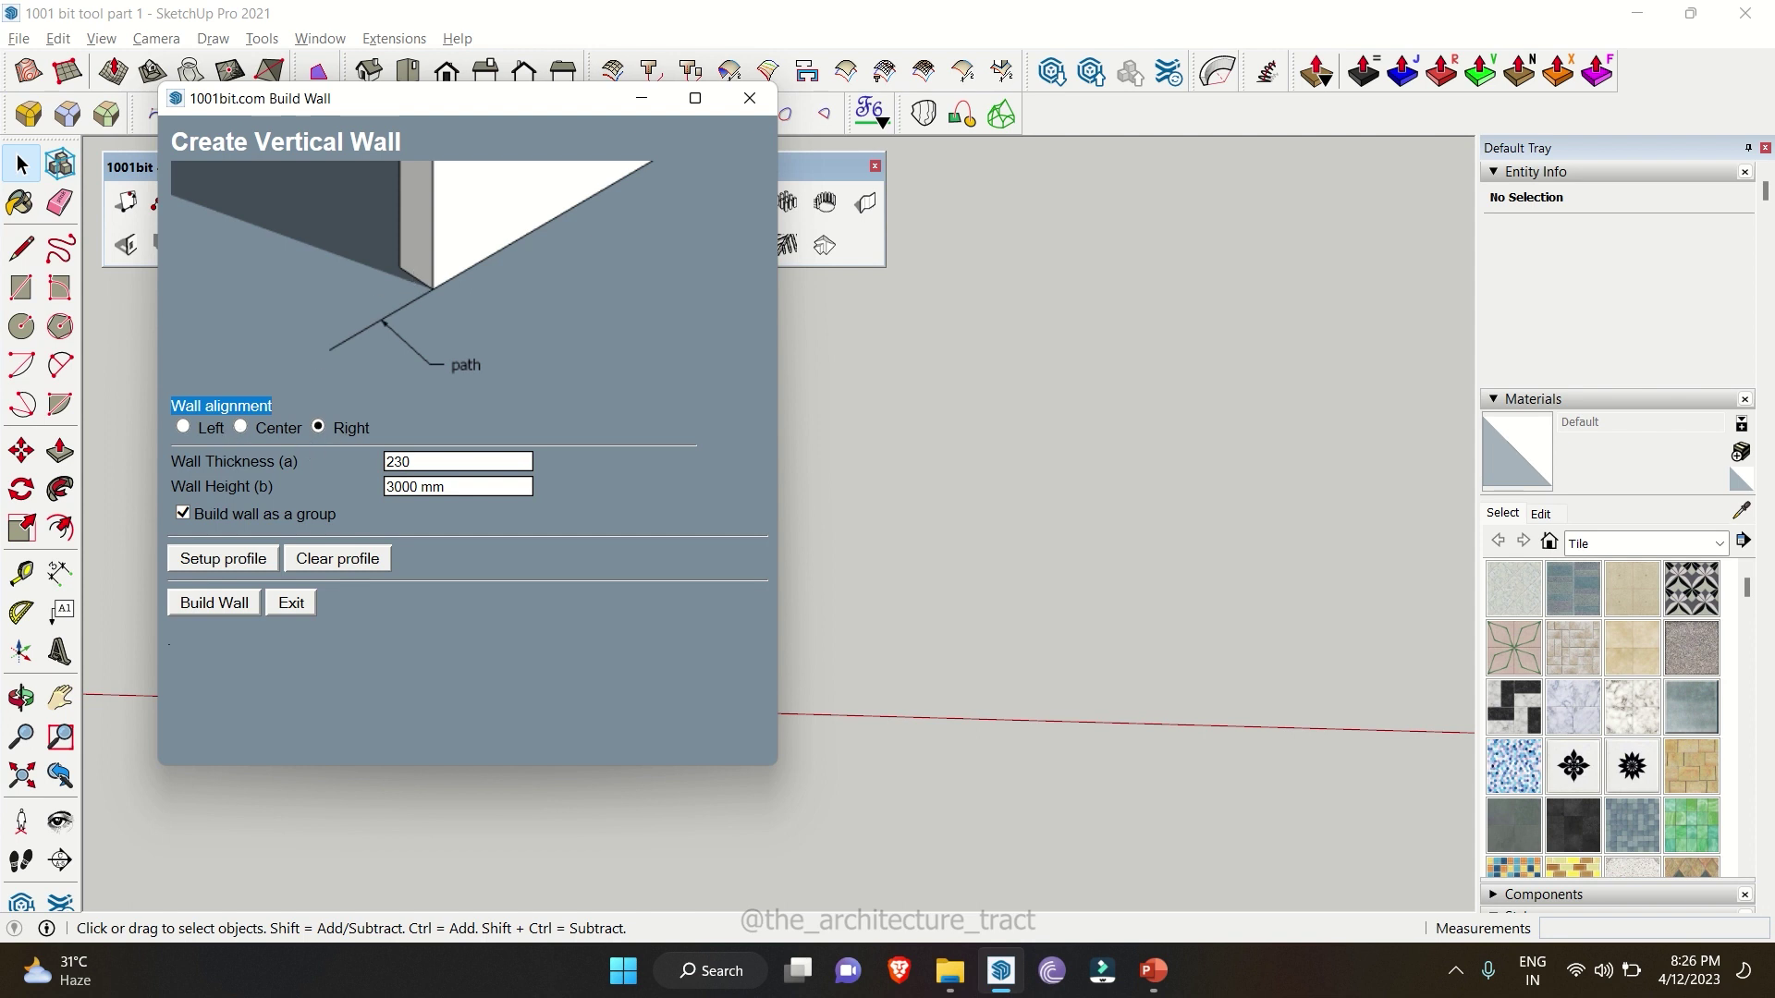
# - Build a Z-shaped wall of three segments beside the slabs, the first about 9 m long along the red axis and the second about 5.3 m
pyautogui.click(224, 603)
pyautogui.scroll(5, 770, 701)
pyautogui.scroll(3, 782, 738)
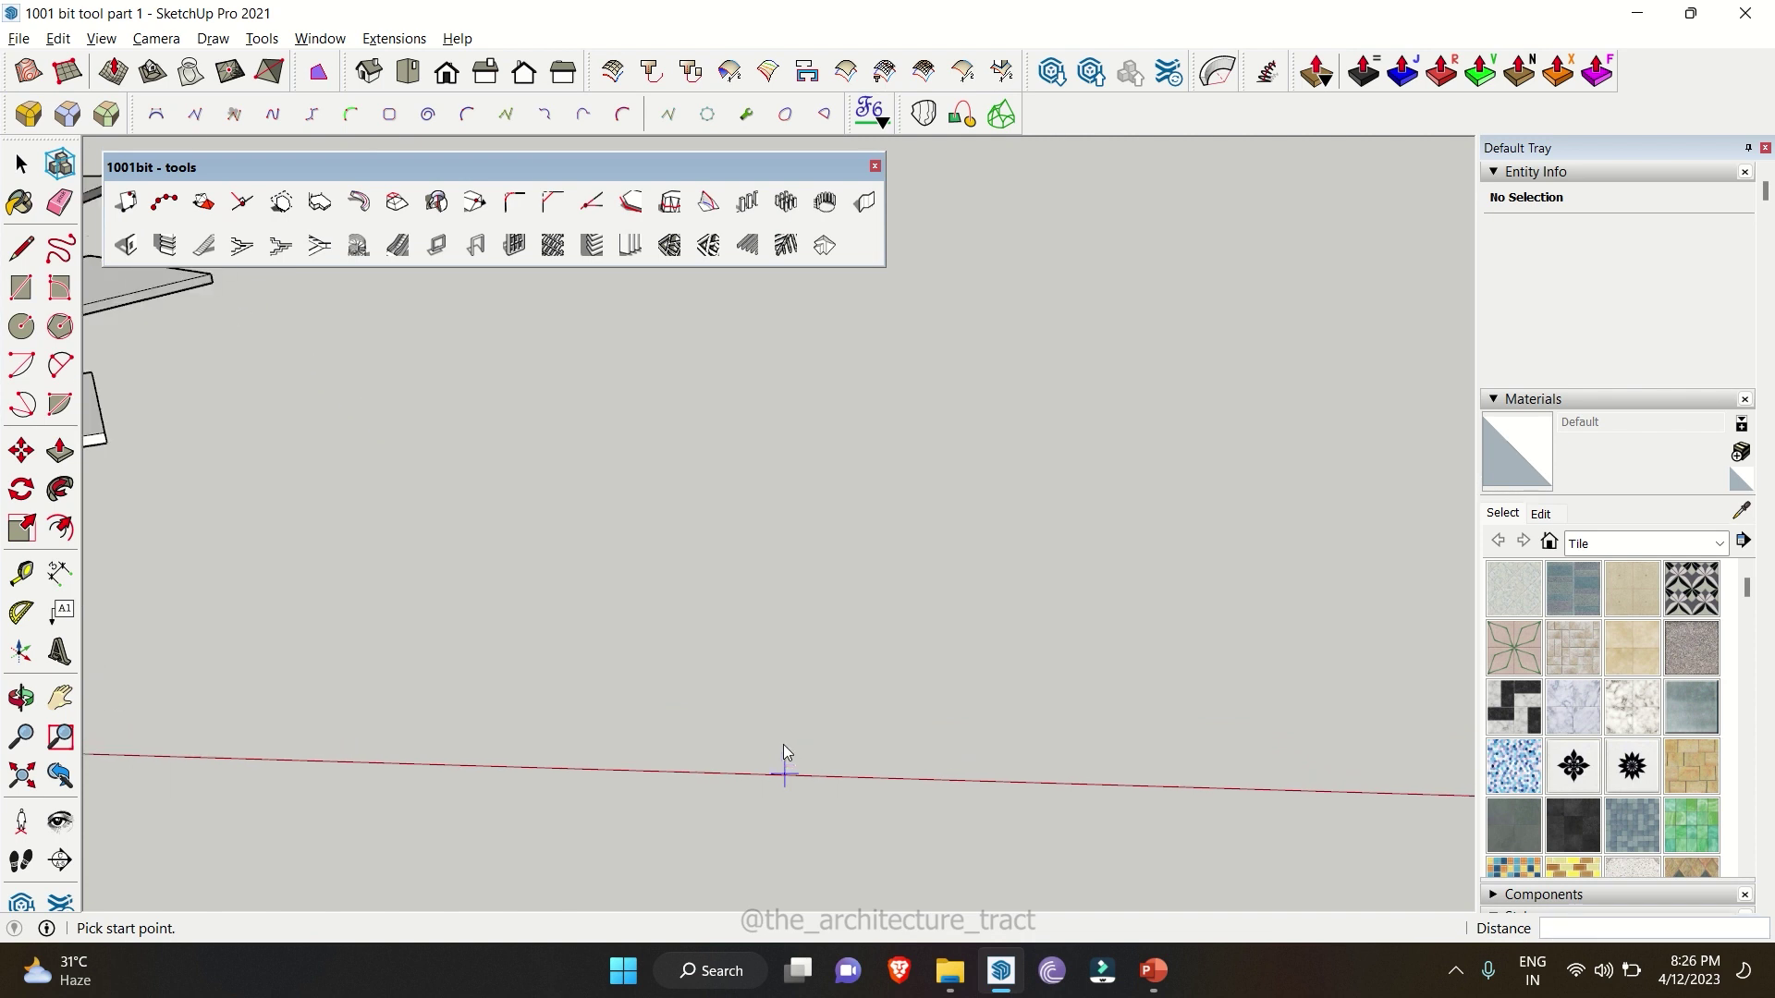
pyautogui.moveTo(784, 745); pyautogui.dragTo(529, 734, button='middle')
pyautogui.click(427, 722)
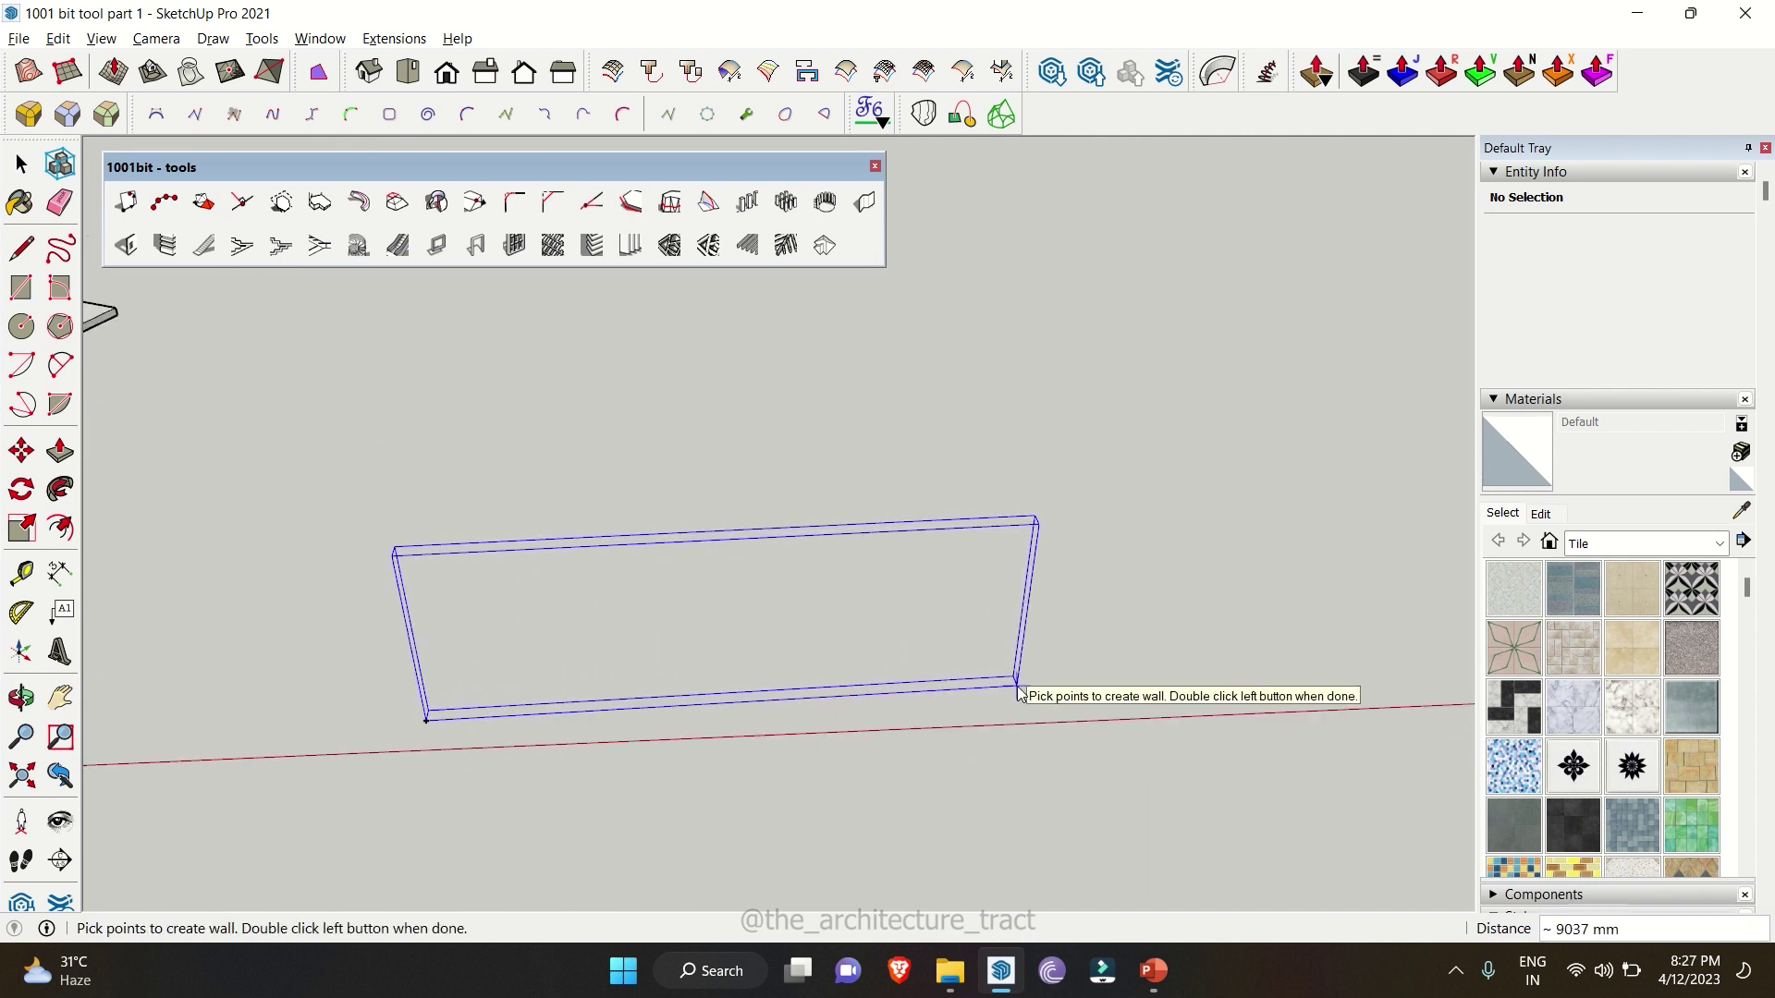
pyautogui.click(1020, 692)
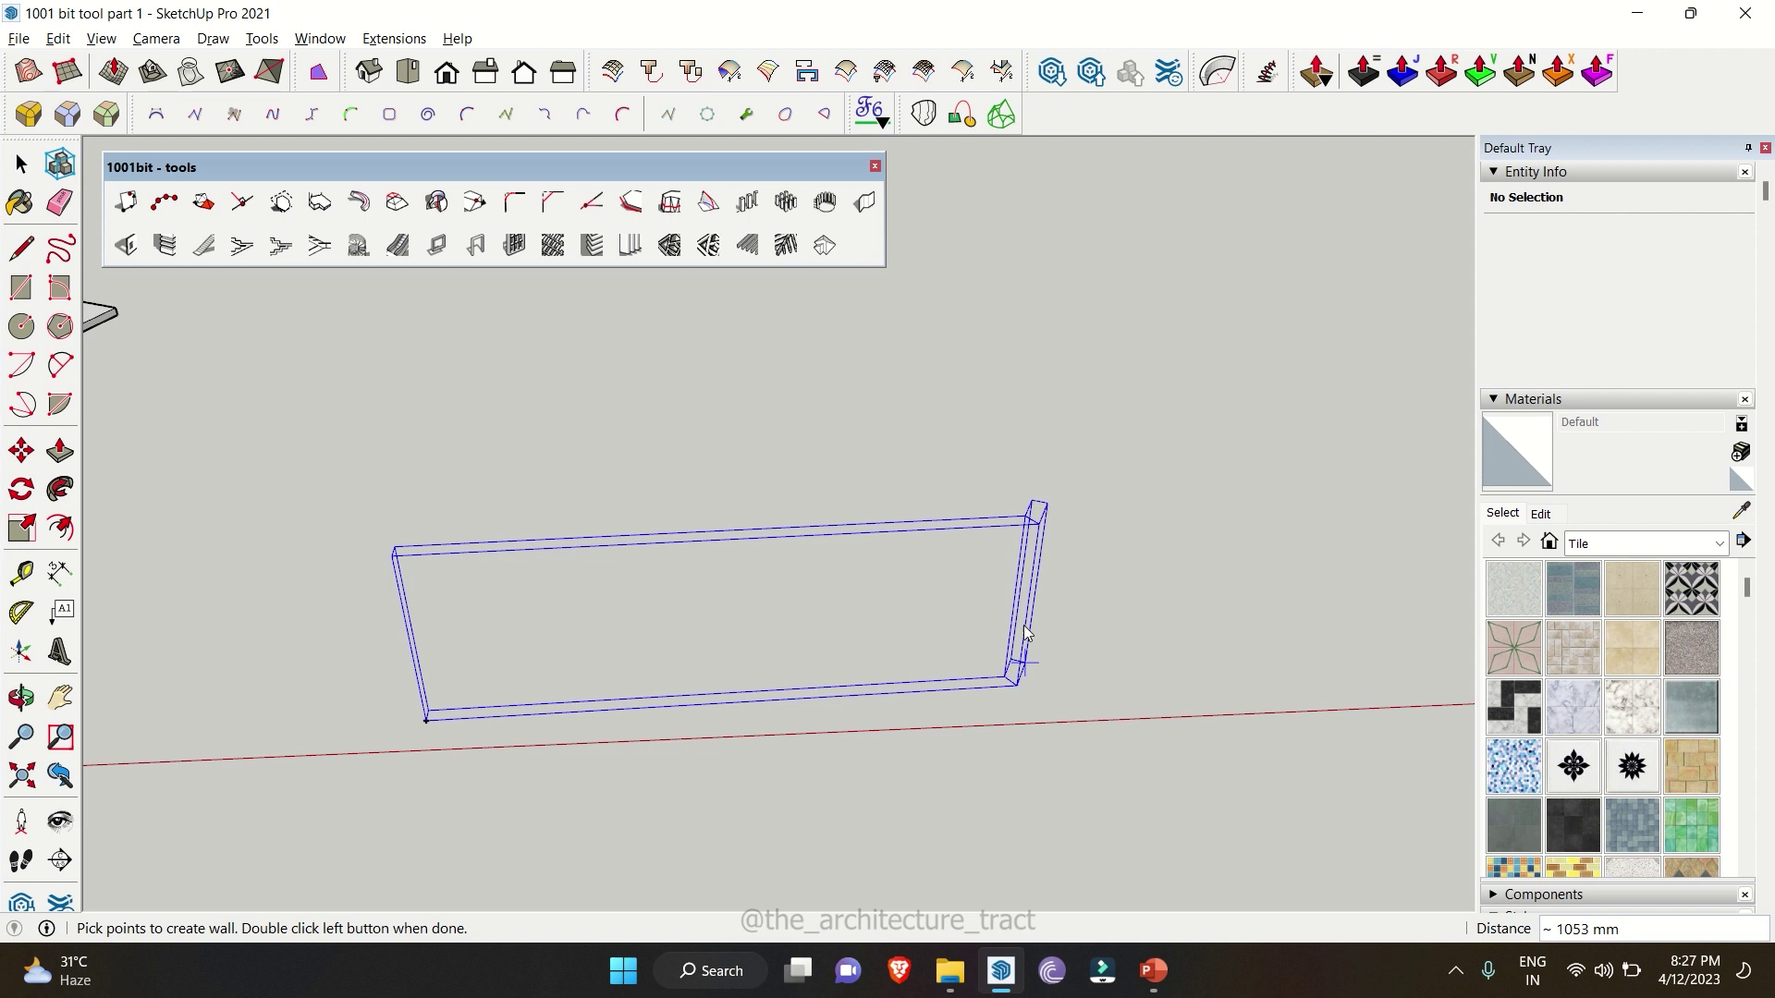
pyautogui.moveTo(982, 305); pyautogui.dragTo(816, 583, button='middle')
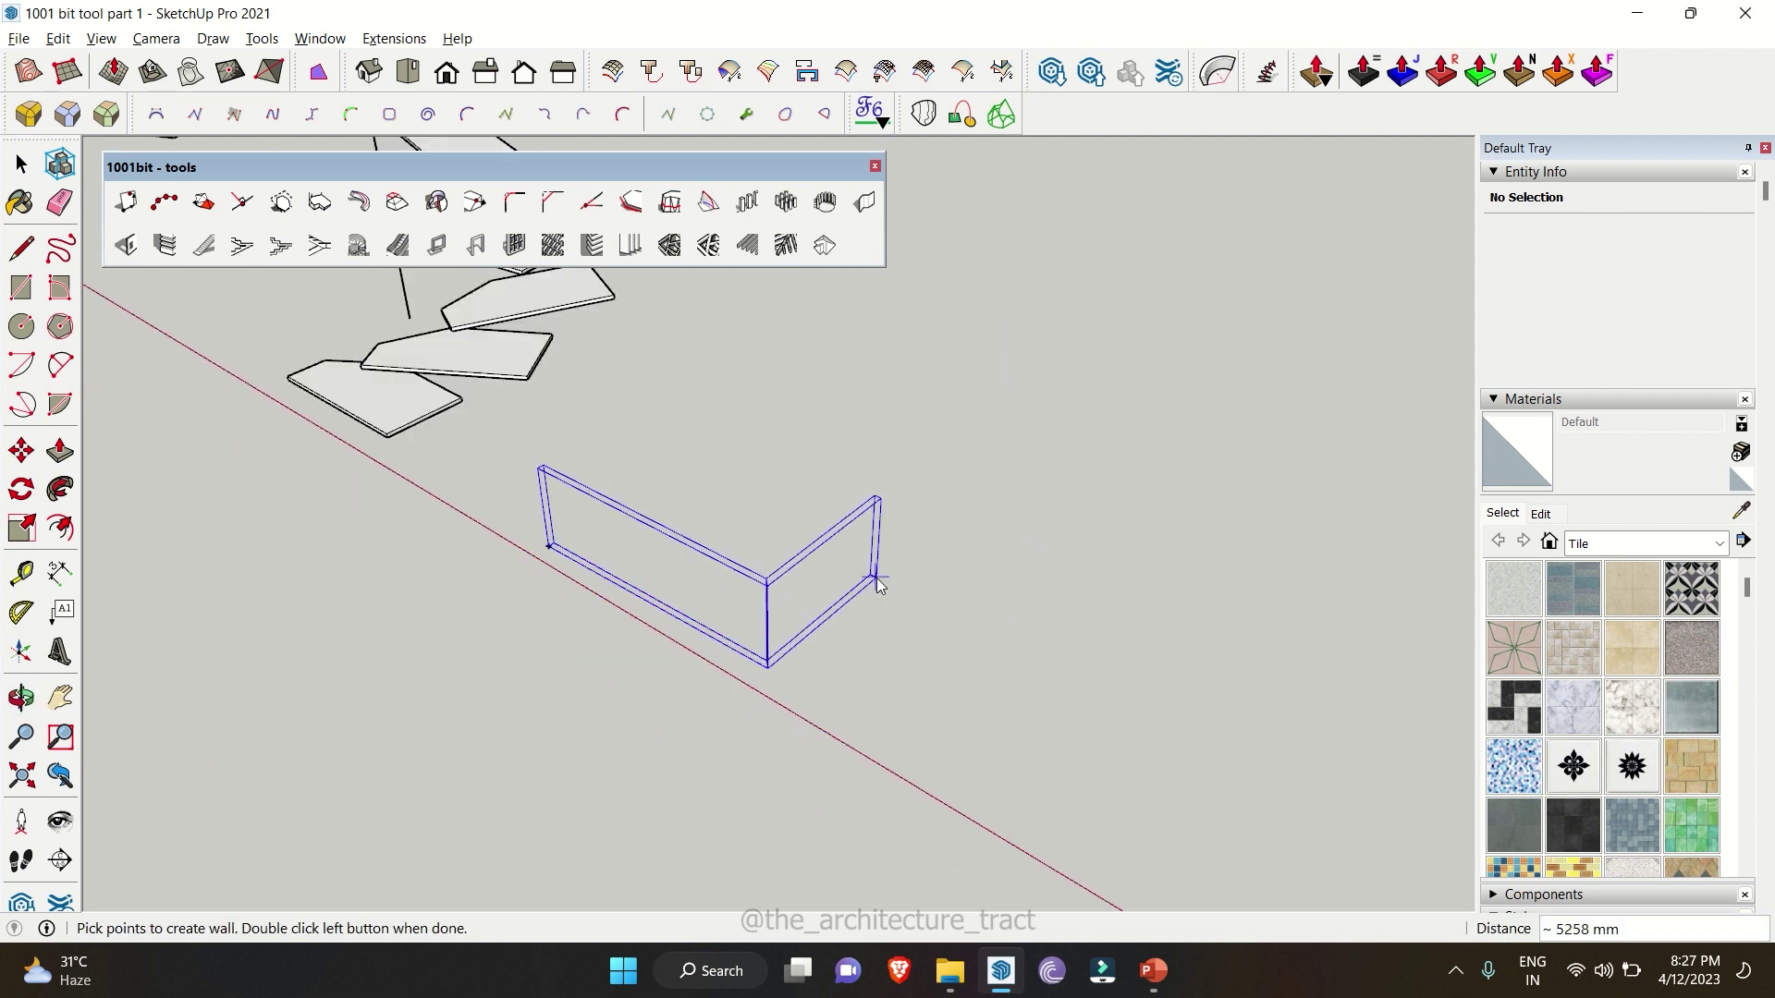
pyautogui.click(876, 575)
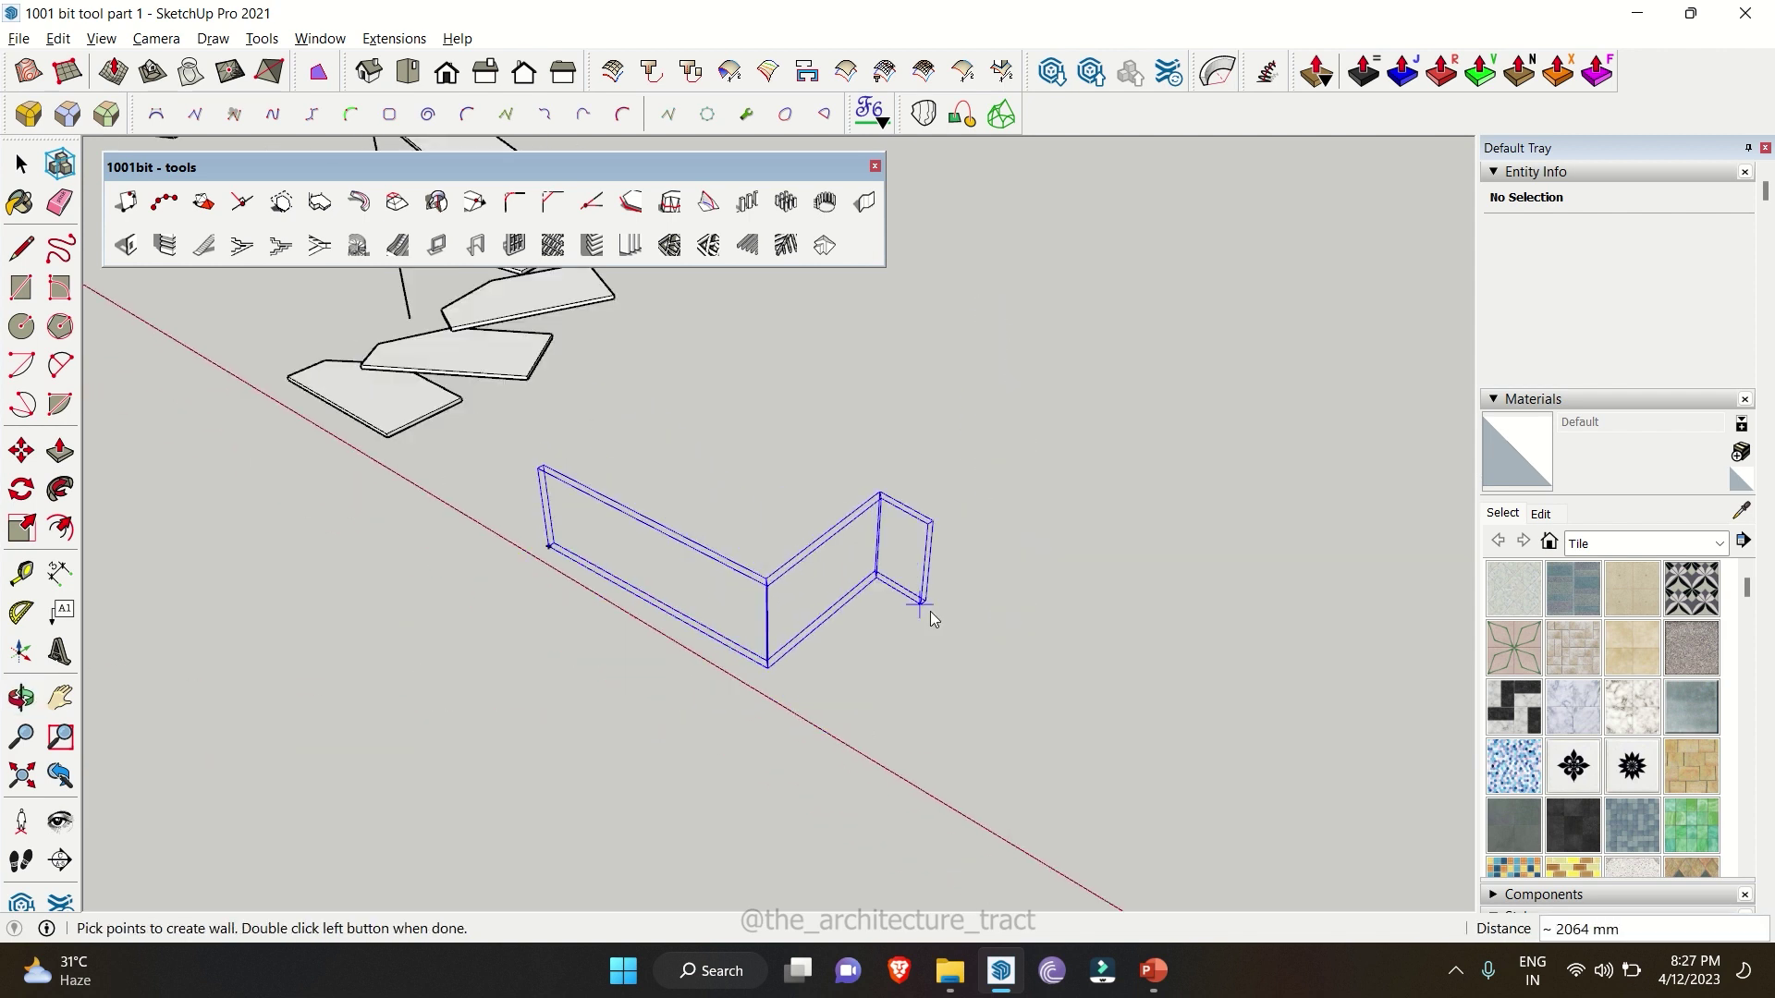
pyautogui.doubleClick(1033, 659)
pyautogui.moveTo(1035, 663); pyautogui.dragTo(1163, 519, button='middle')
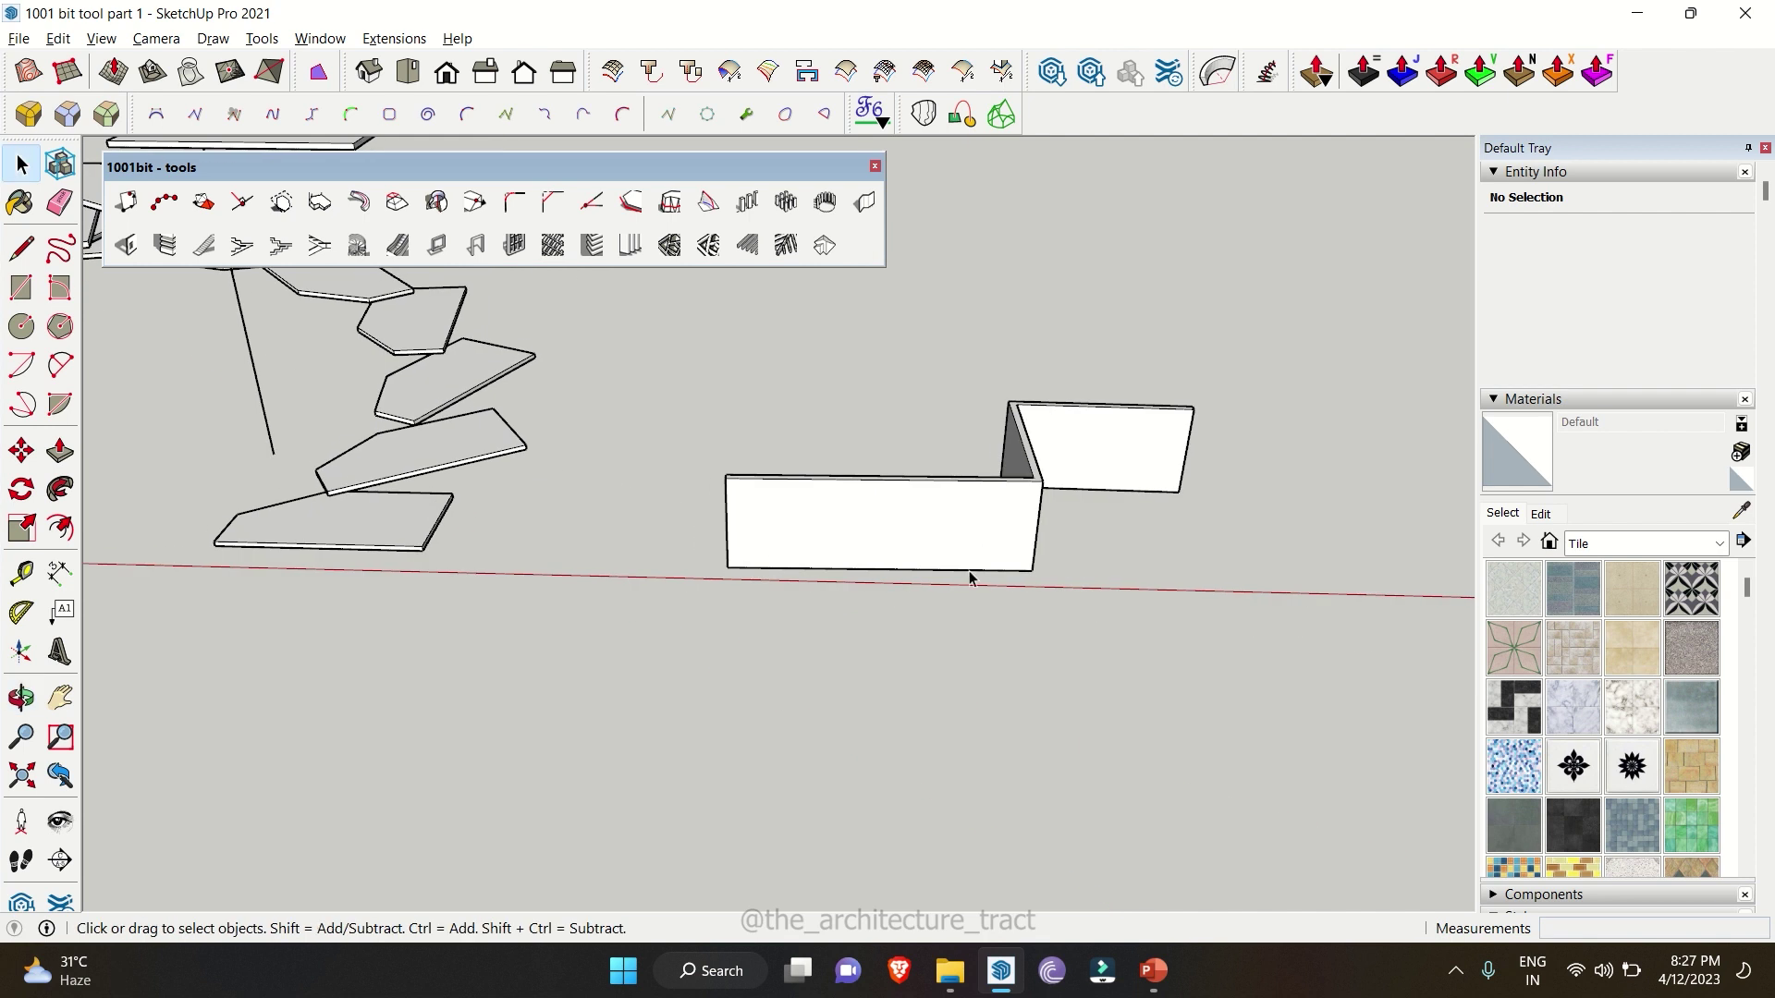
pyautogui.moveTo(983, 555); pyautogui.dragTo(876, 580, button='middle')
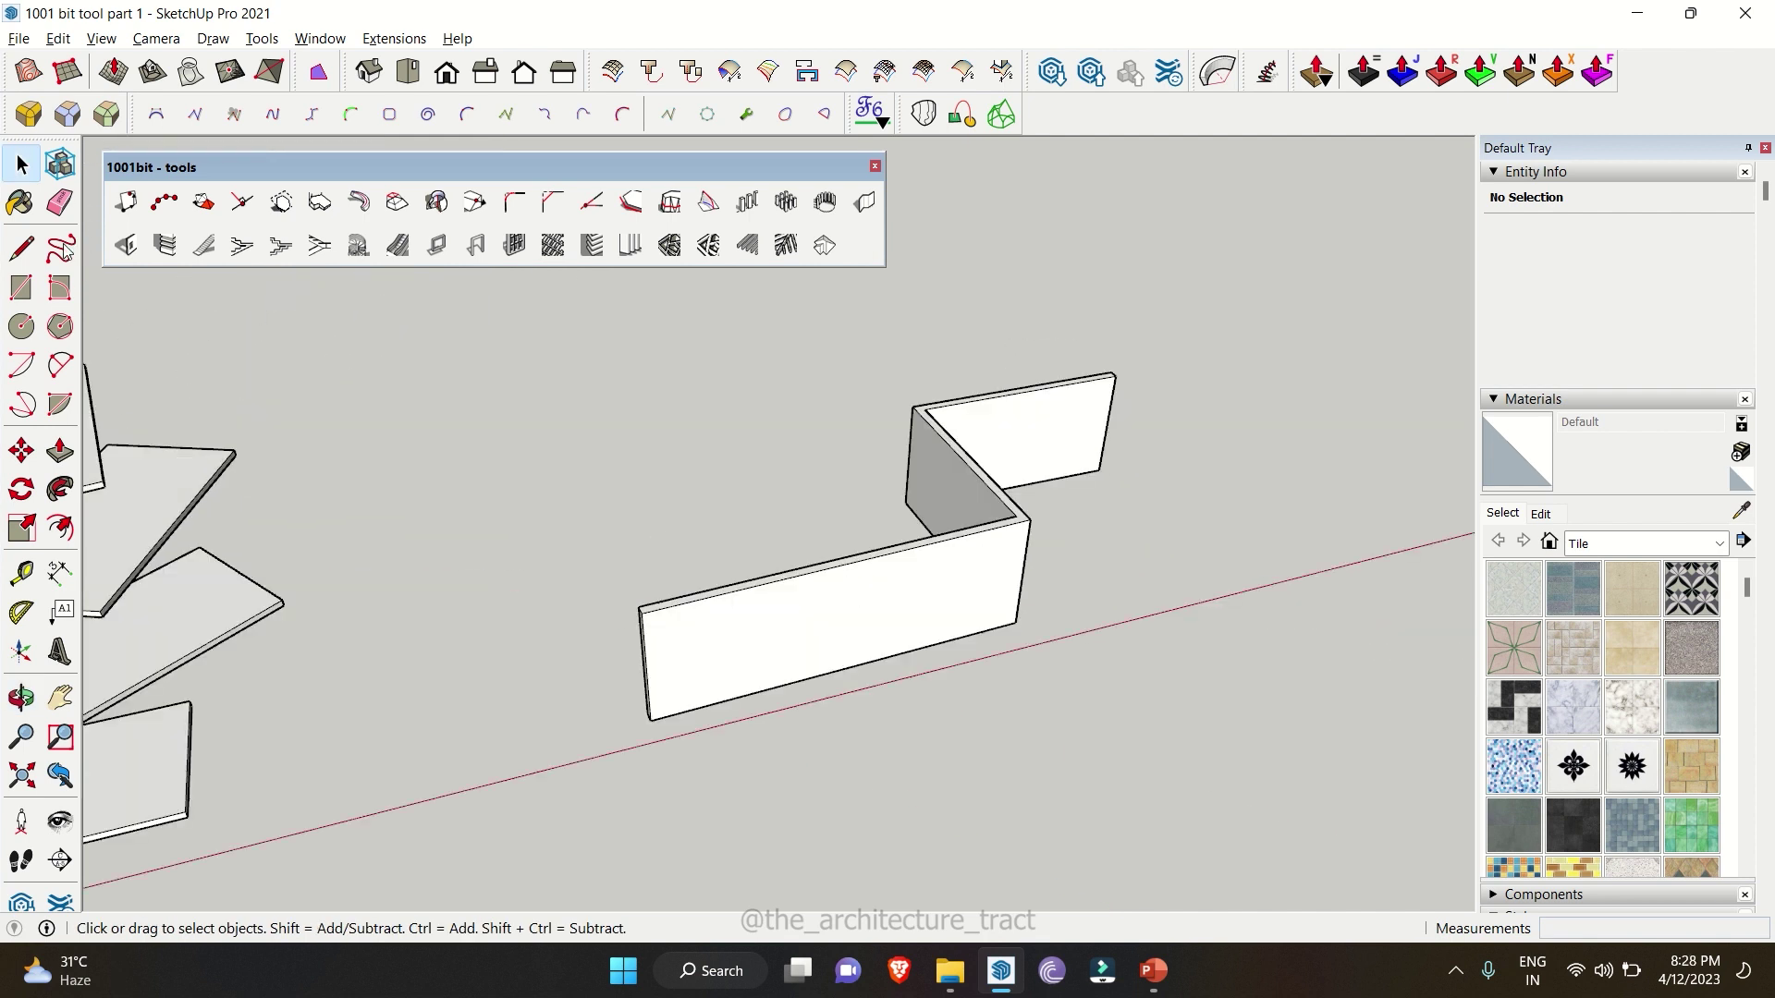
# - Start a wall opening, enter a new opening height and set the opening width to 900 mm
pyautogui.click(124, 248)
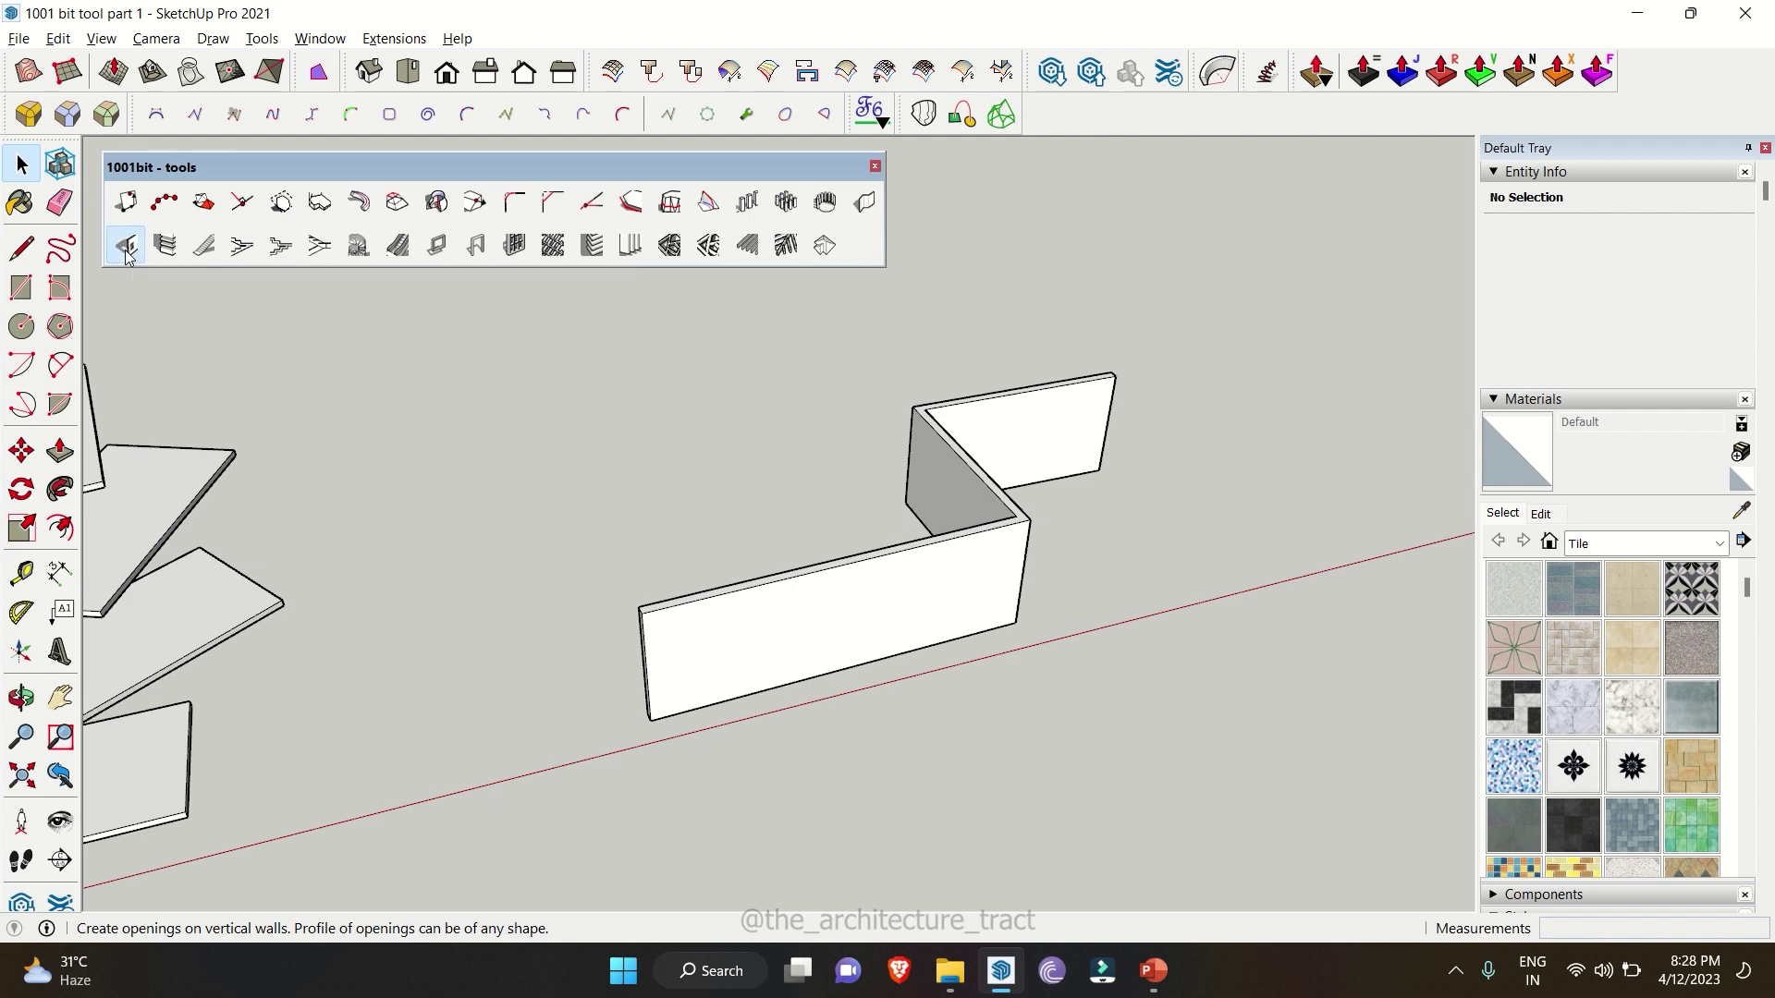
pyautogui.moveTo(275, 79); pyautogui.dragTo(316, 215)
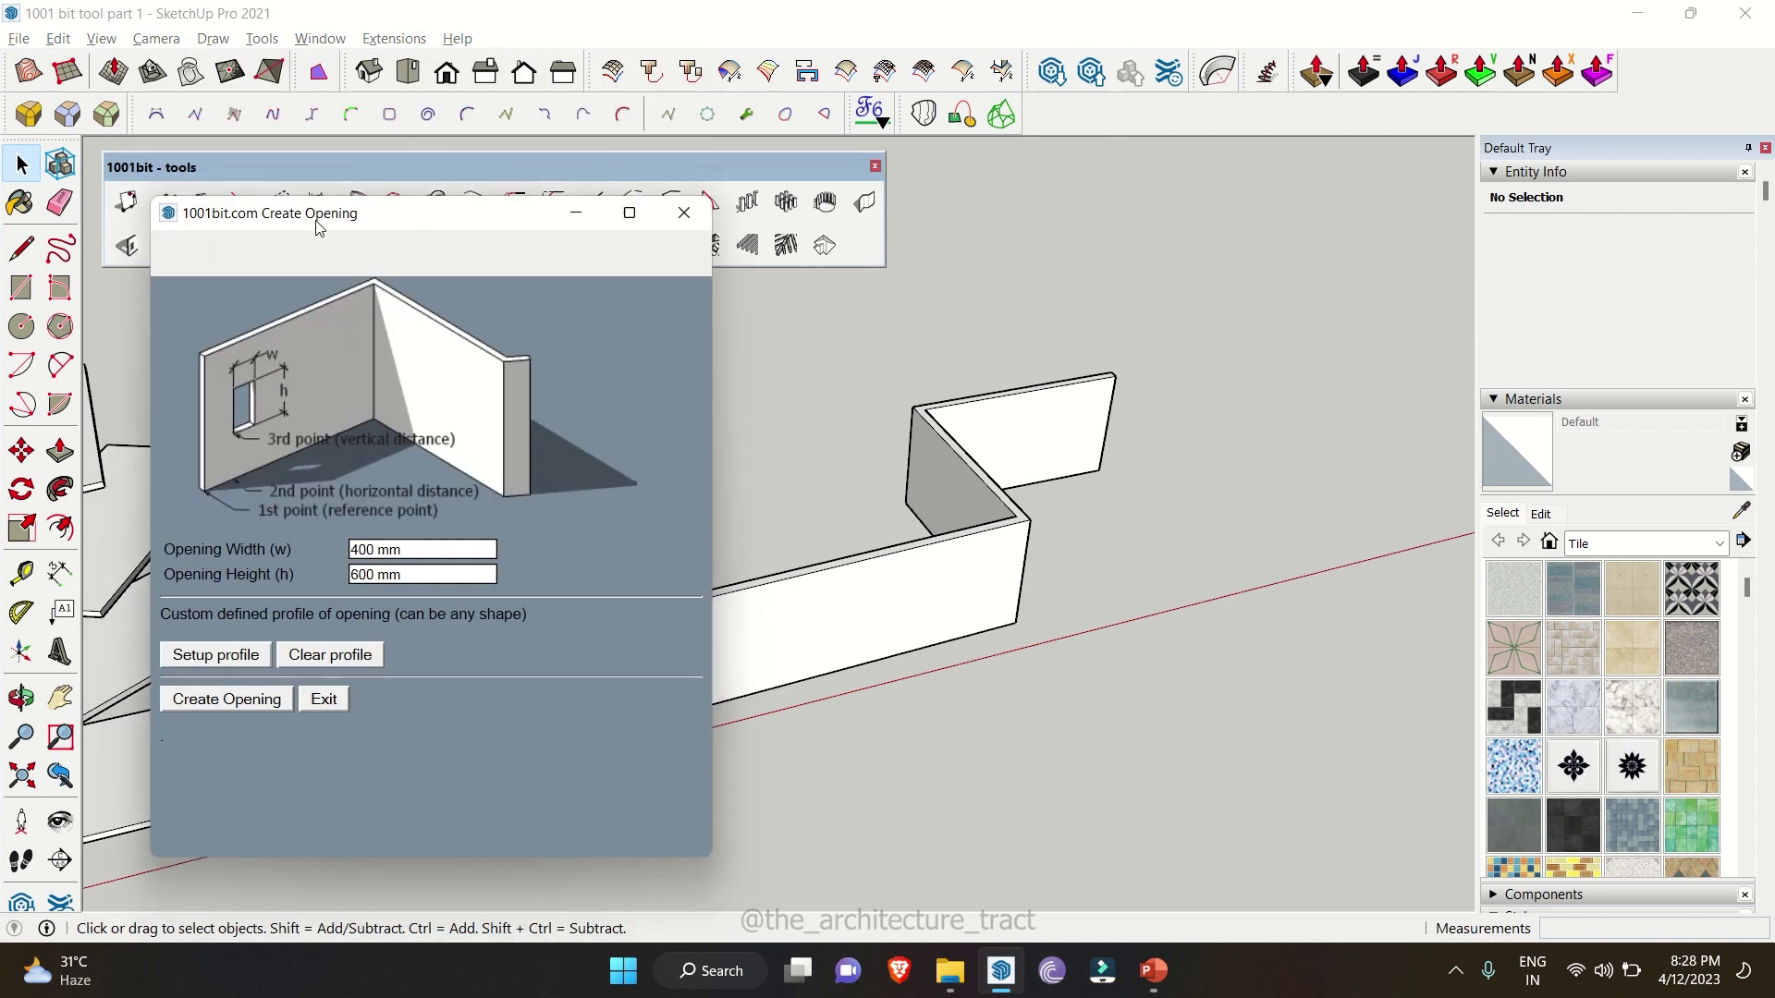
pyautogui.click(293, 552)
pyautogui.press('Tab')
pyautogui.hotkey('shift', 'Tab')
pyautogui.write('1')
pyautogui.press('Tab')
pyautogui.write('2')
pyautogui.doubleClick(382, 548)
pyautogui.write('900')
# - Cut the opening into the front wall segment, referenced from its lower outer corner, at a vertical distance of 600 mm
pyautogui.click(222, 699)
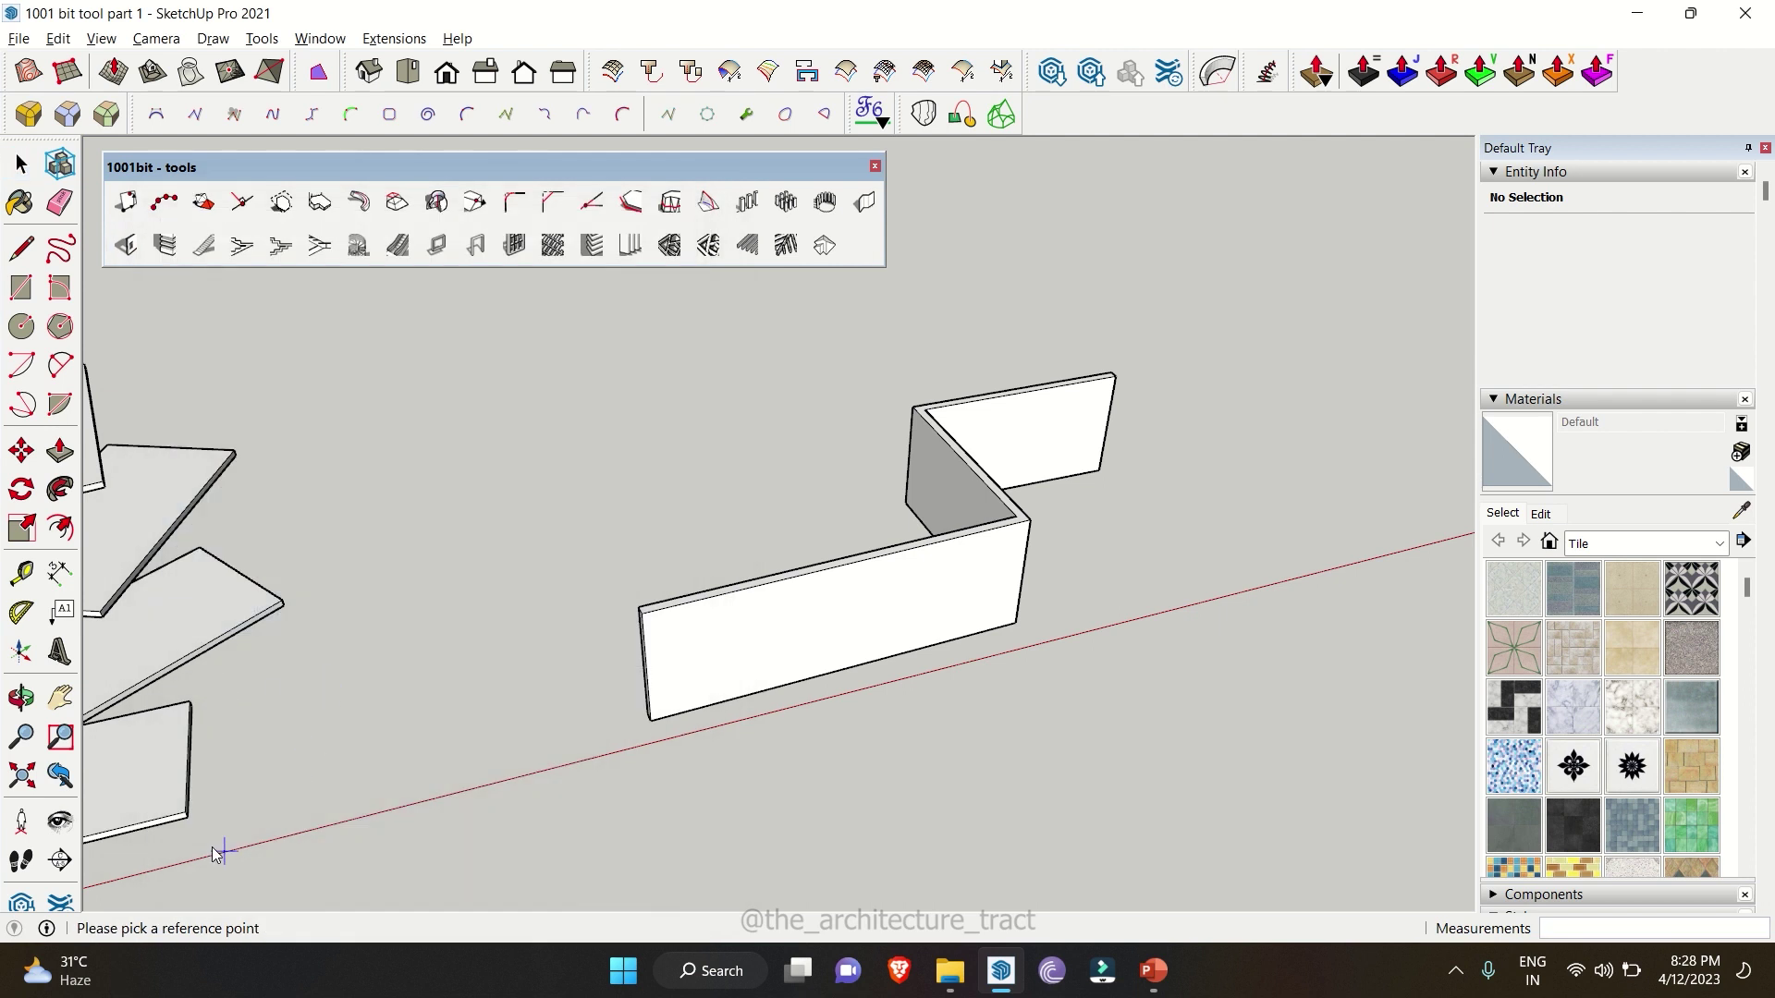
pyautogui.scroll(5, 661, 744)
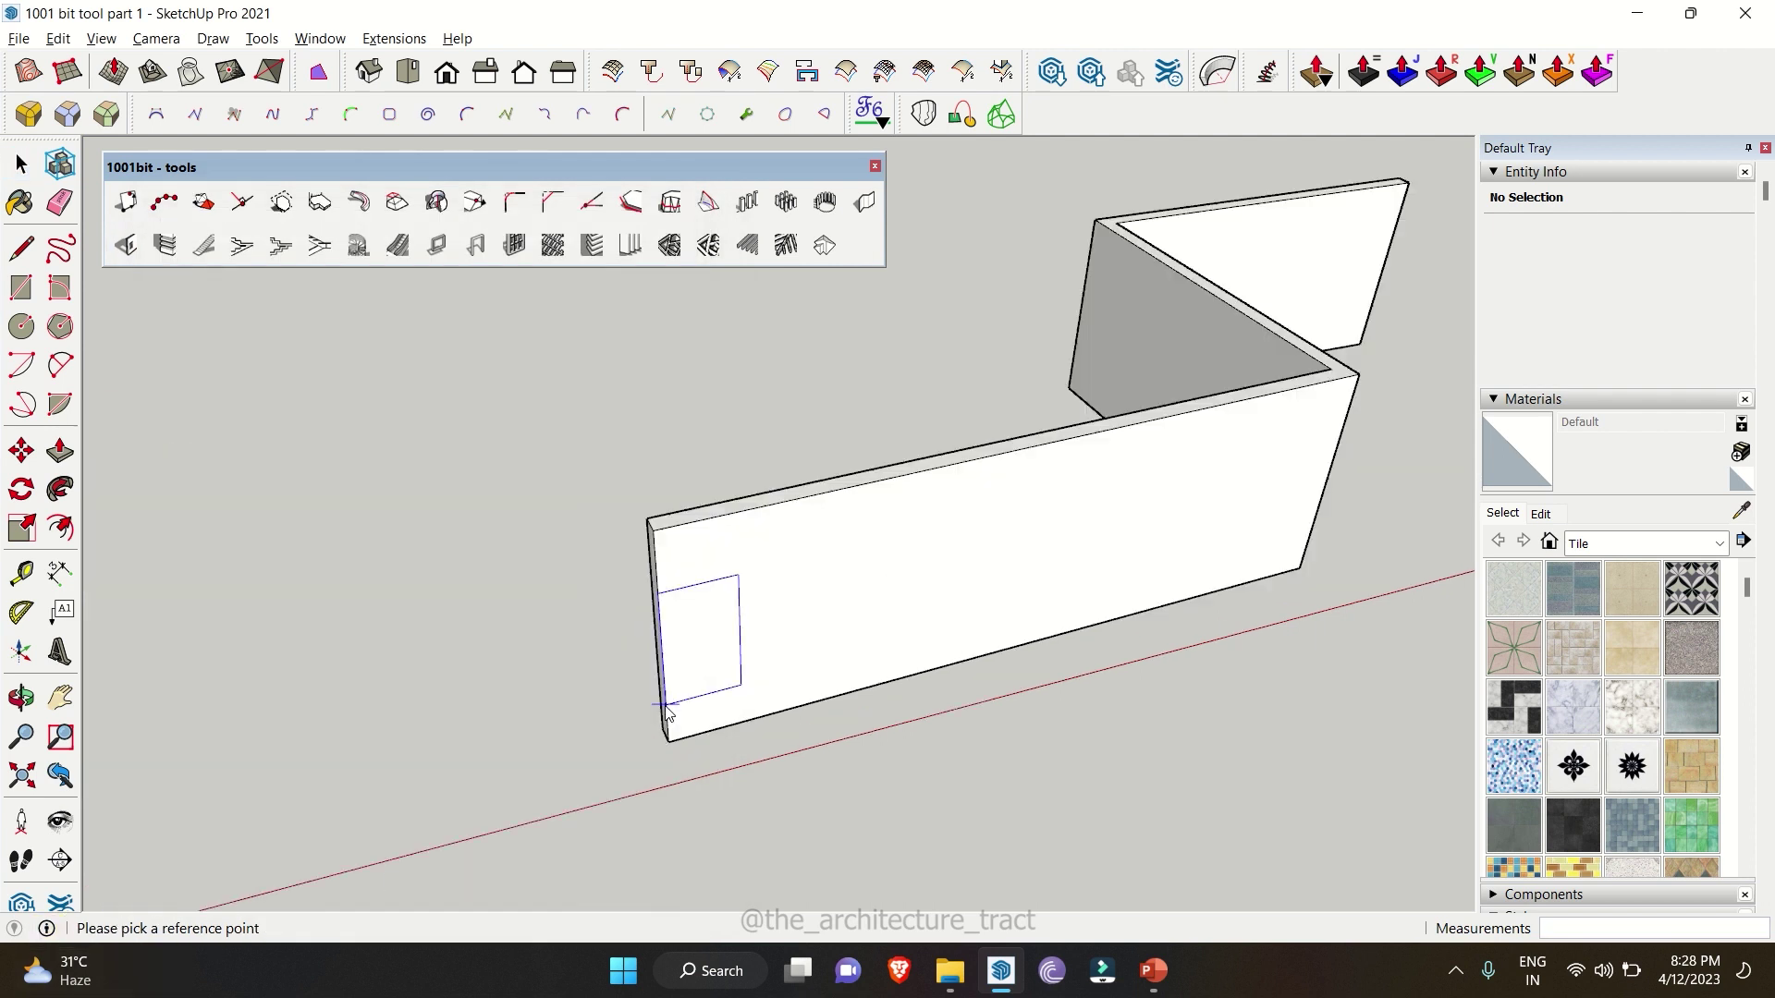
pyautogui.click(664, 756)
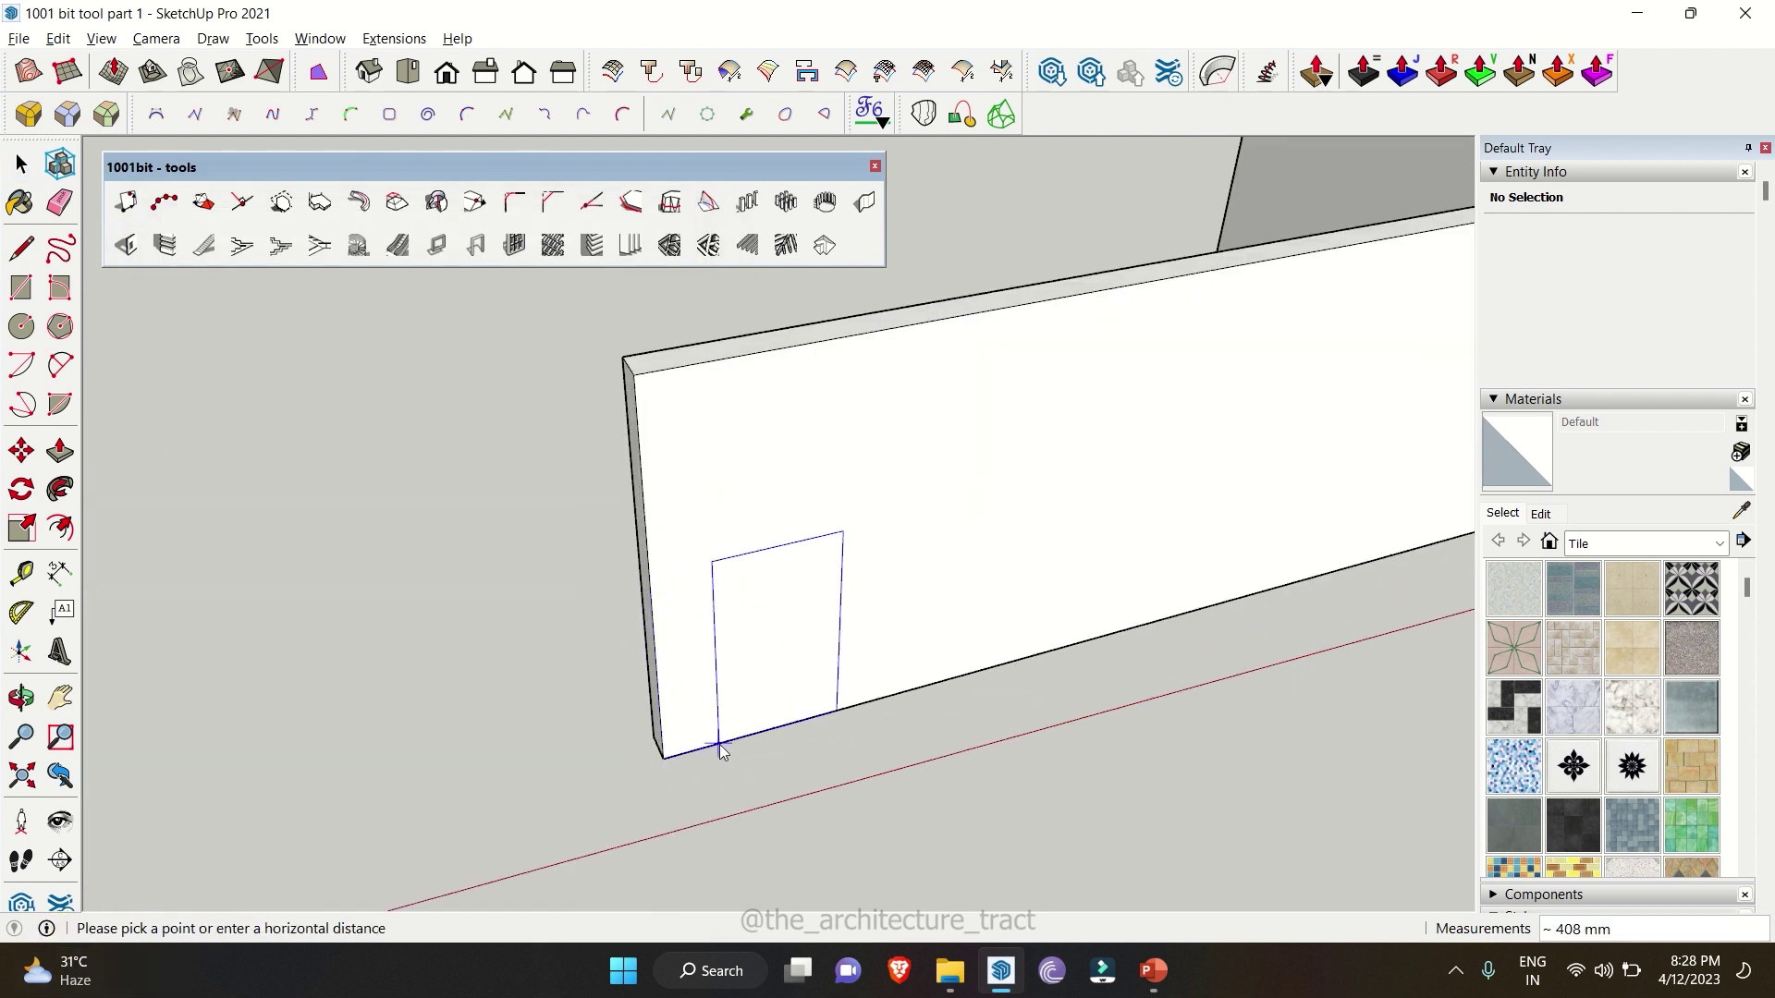
pyautogui.click(869, 704)
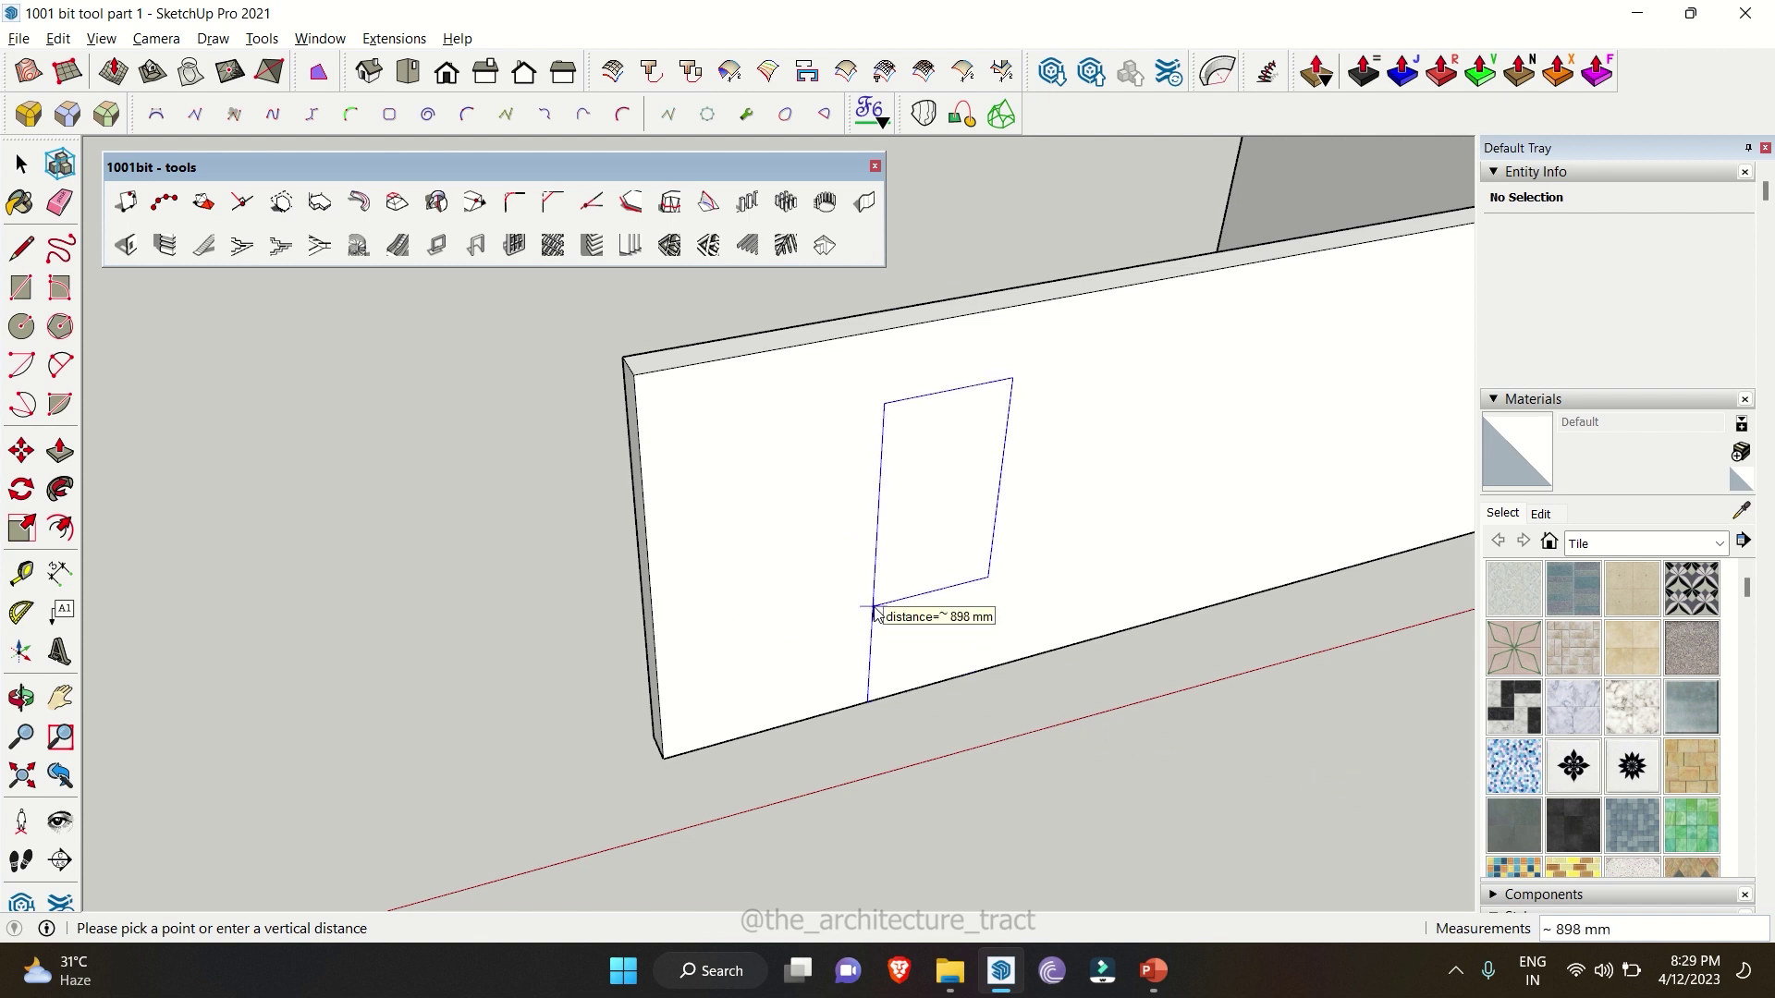
pyautogui.write('600')
pyautogui.press('Return')
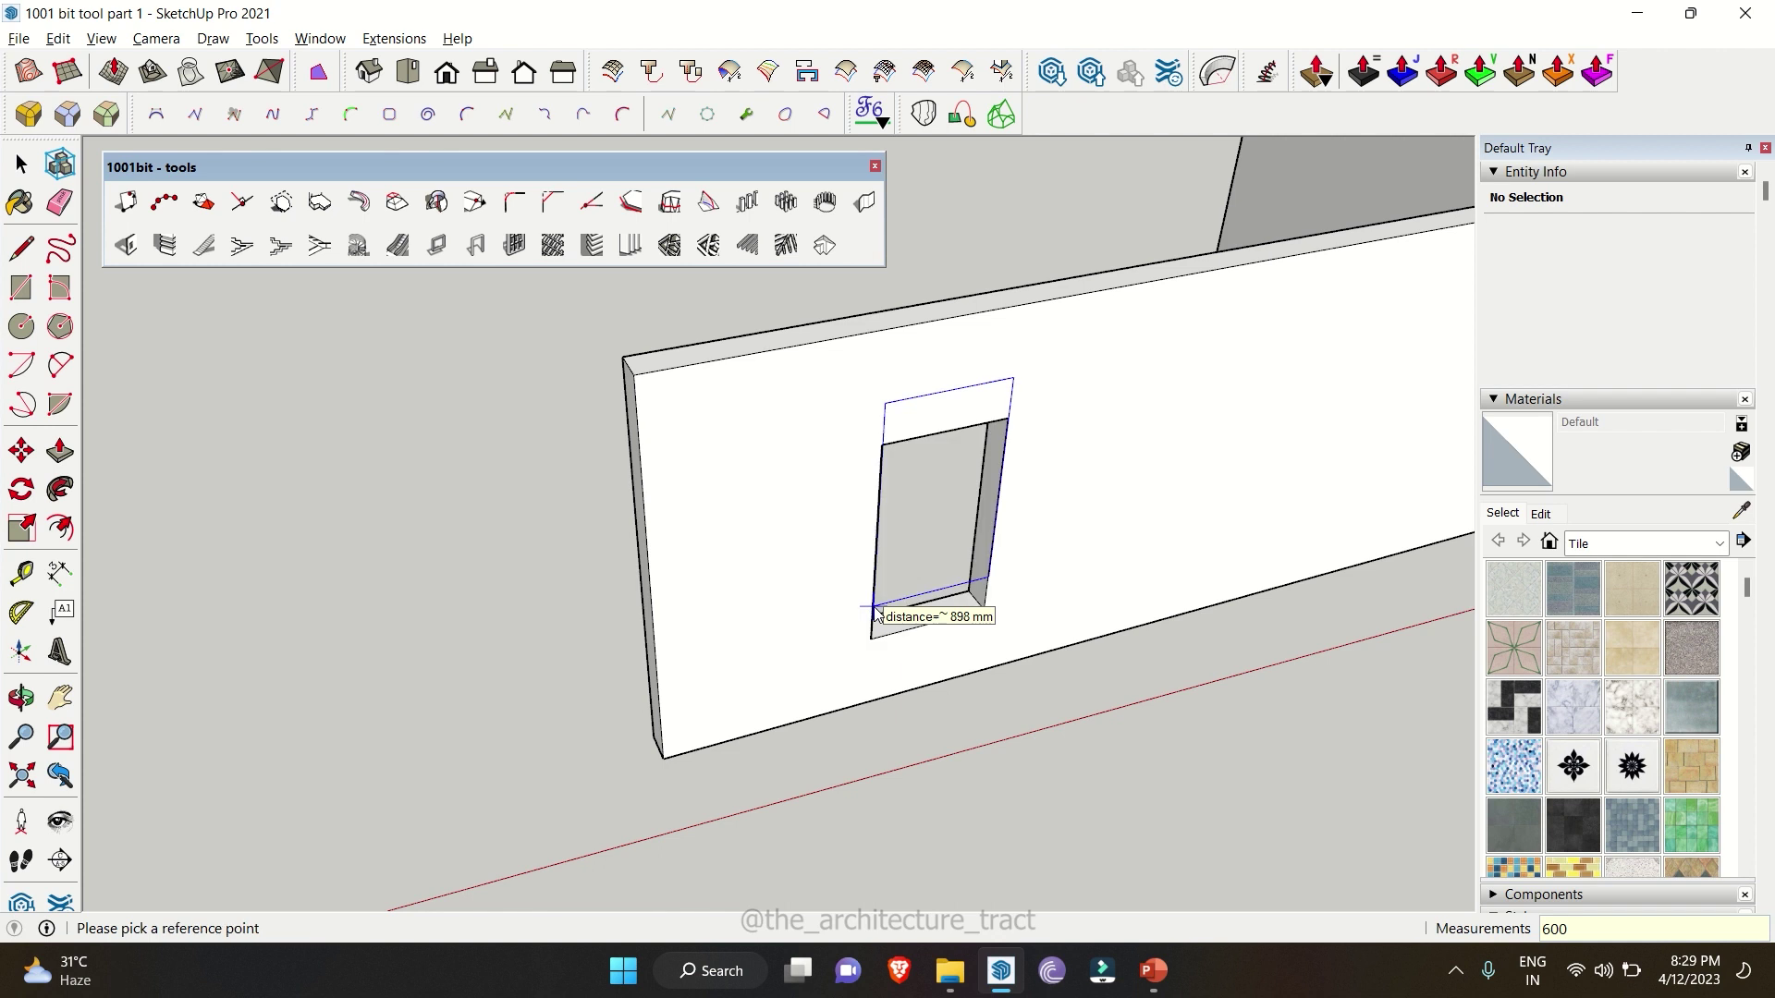
pyautogui.press('space')
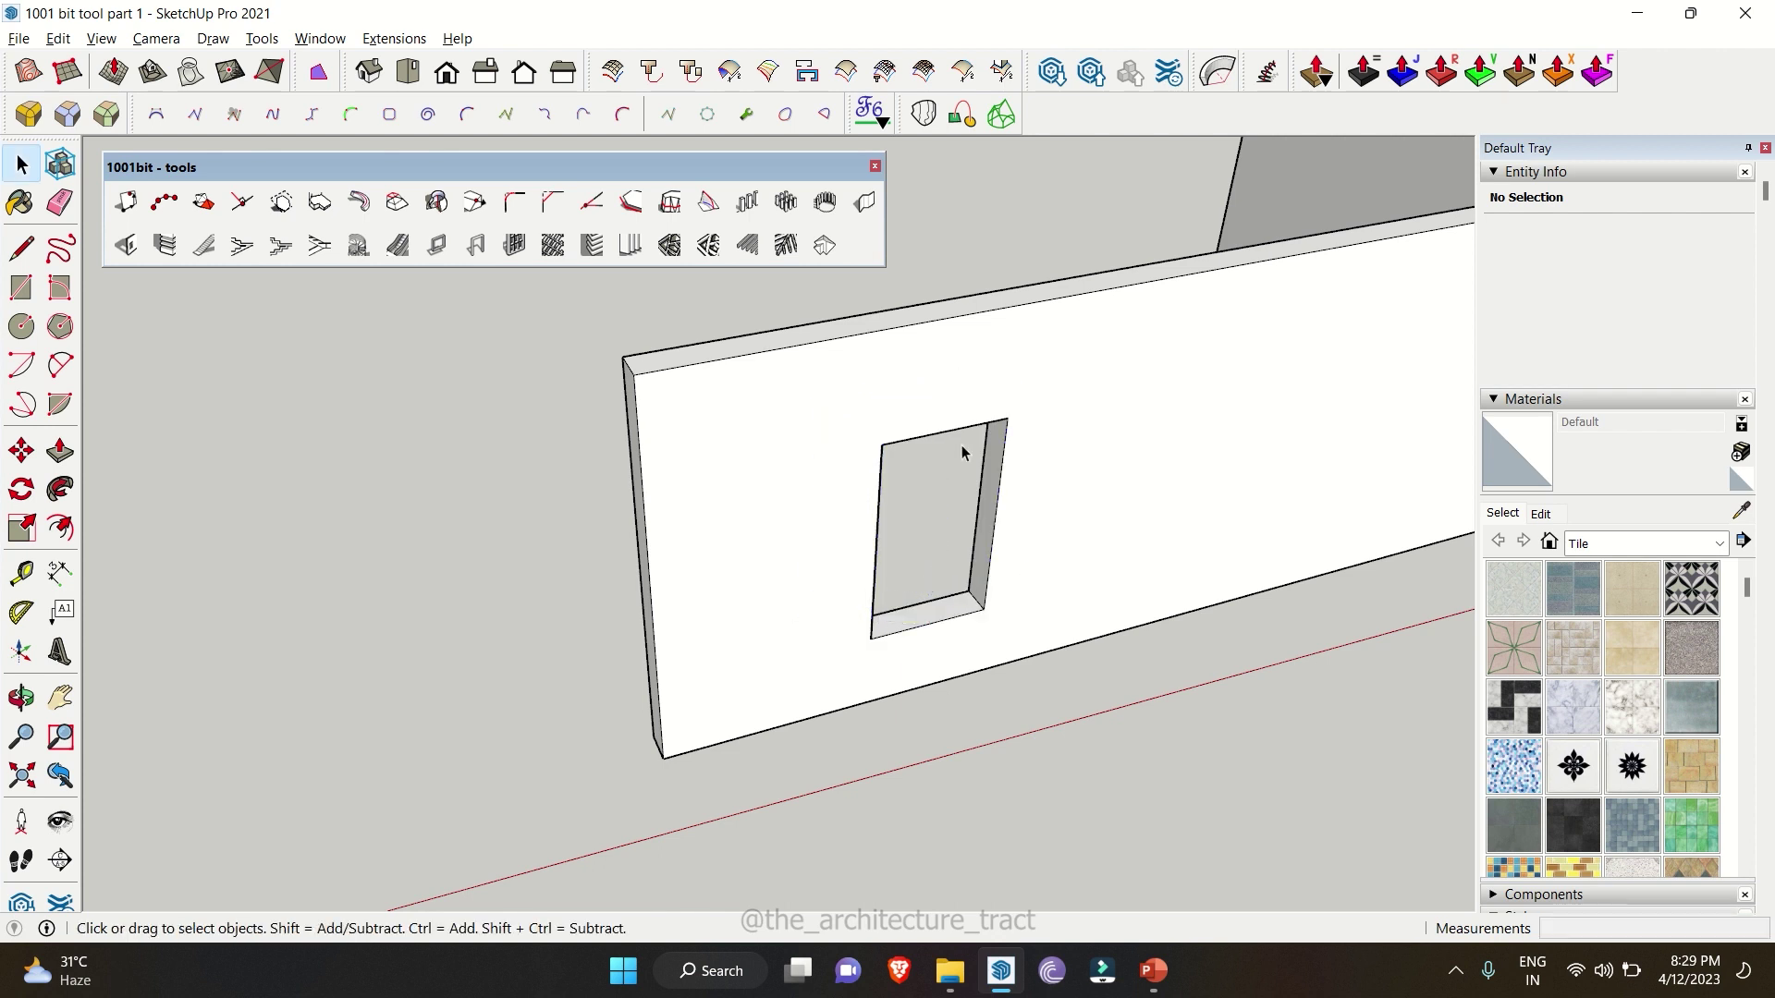
# - Draw a rectangle about 1311 mm by 756 mm on the ground beside the free end of the front wall
pyautogui.scroll(-3, 811, 458)
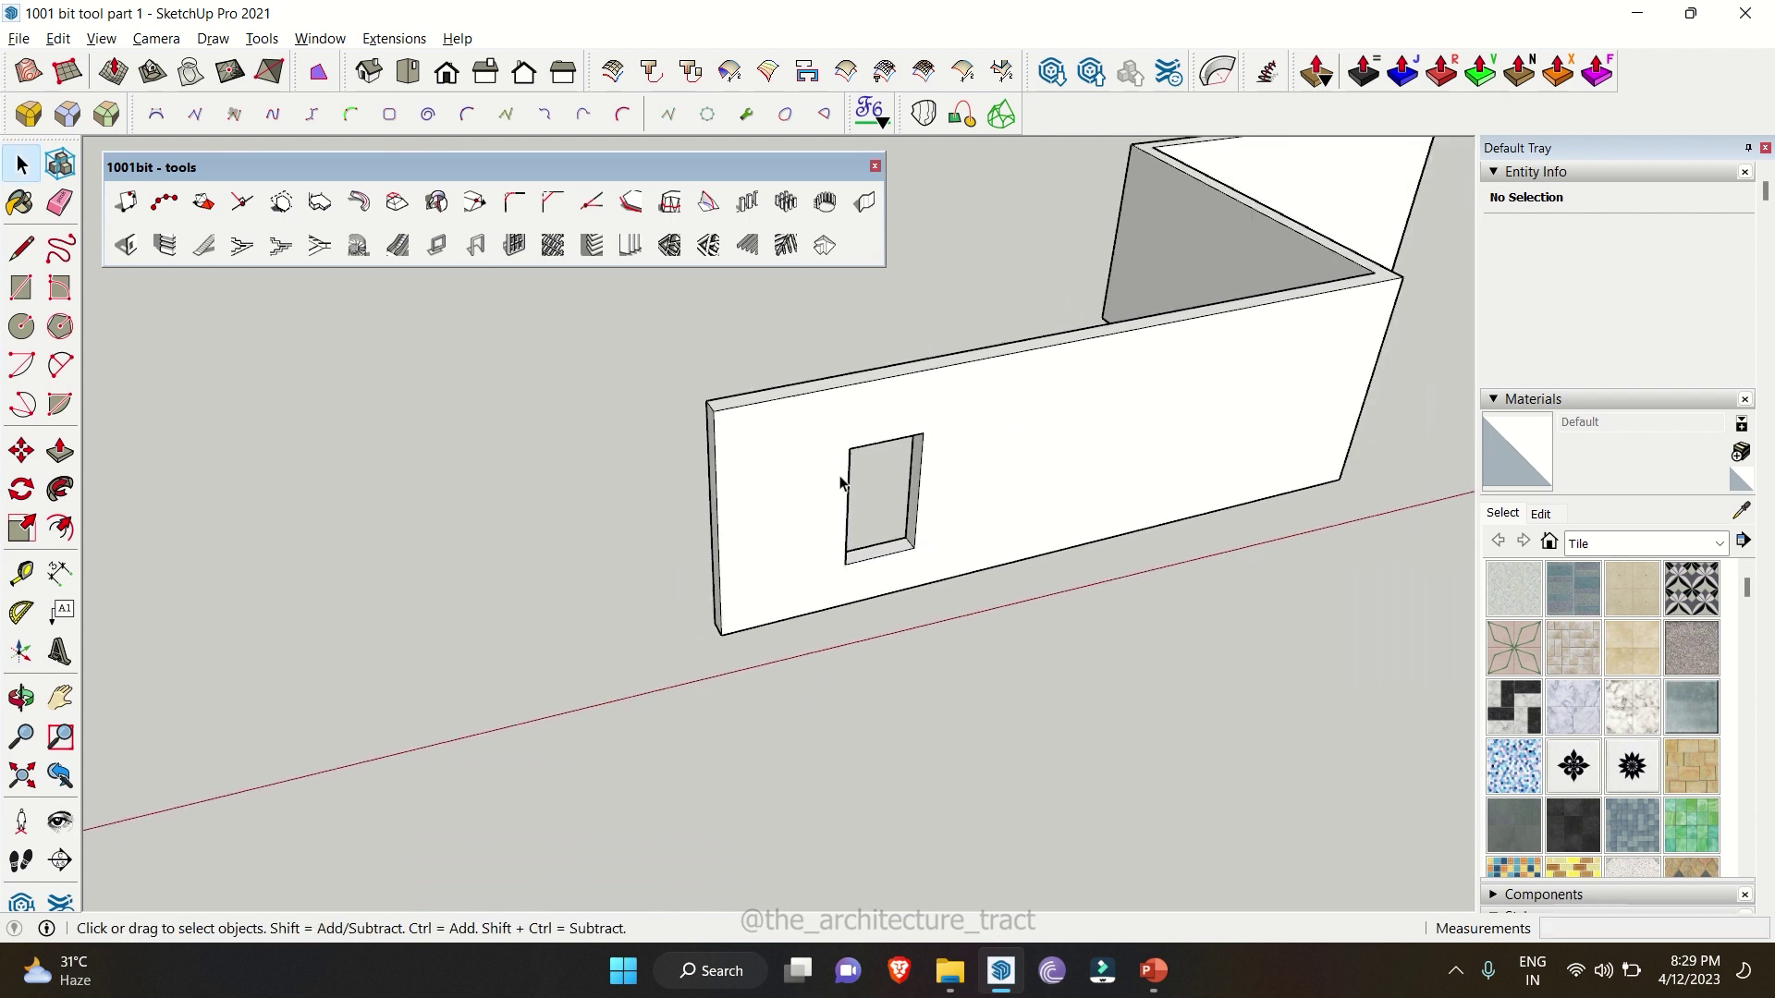
pyautogui.scroll(2, 844, 480)
pyautogui.press('r')
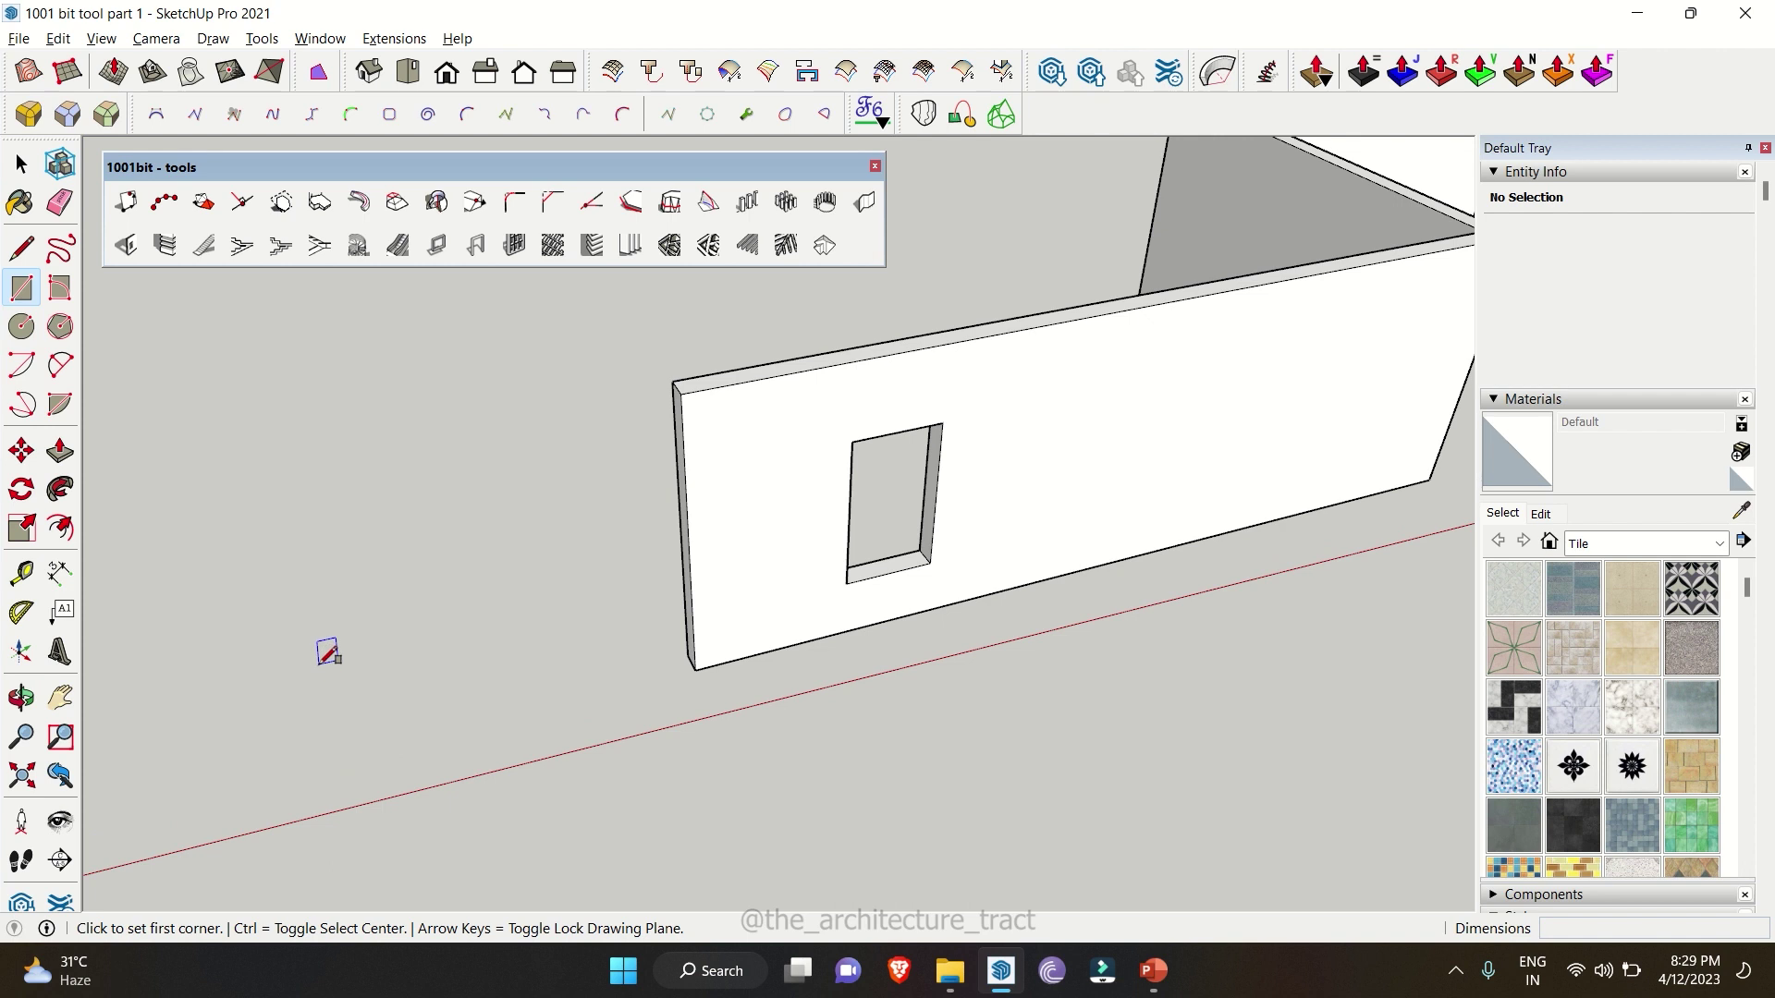
pyautogui.click(319, 663)
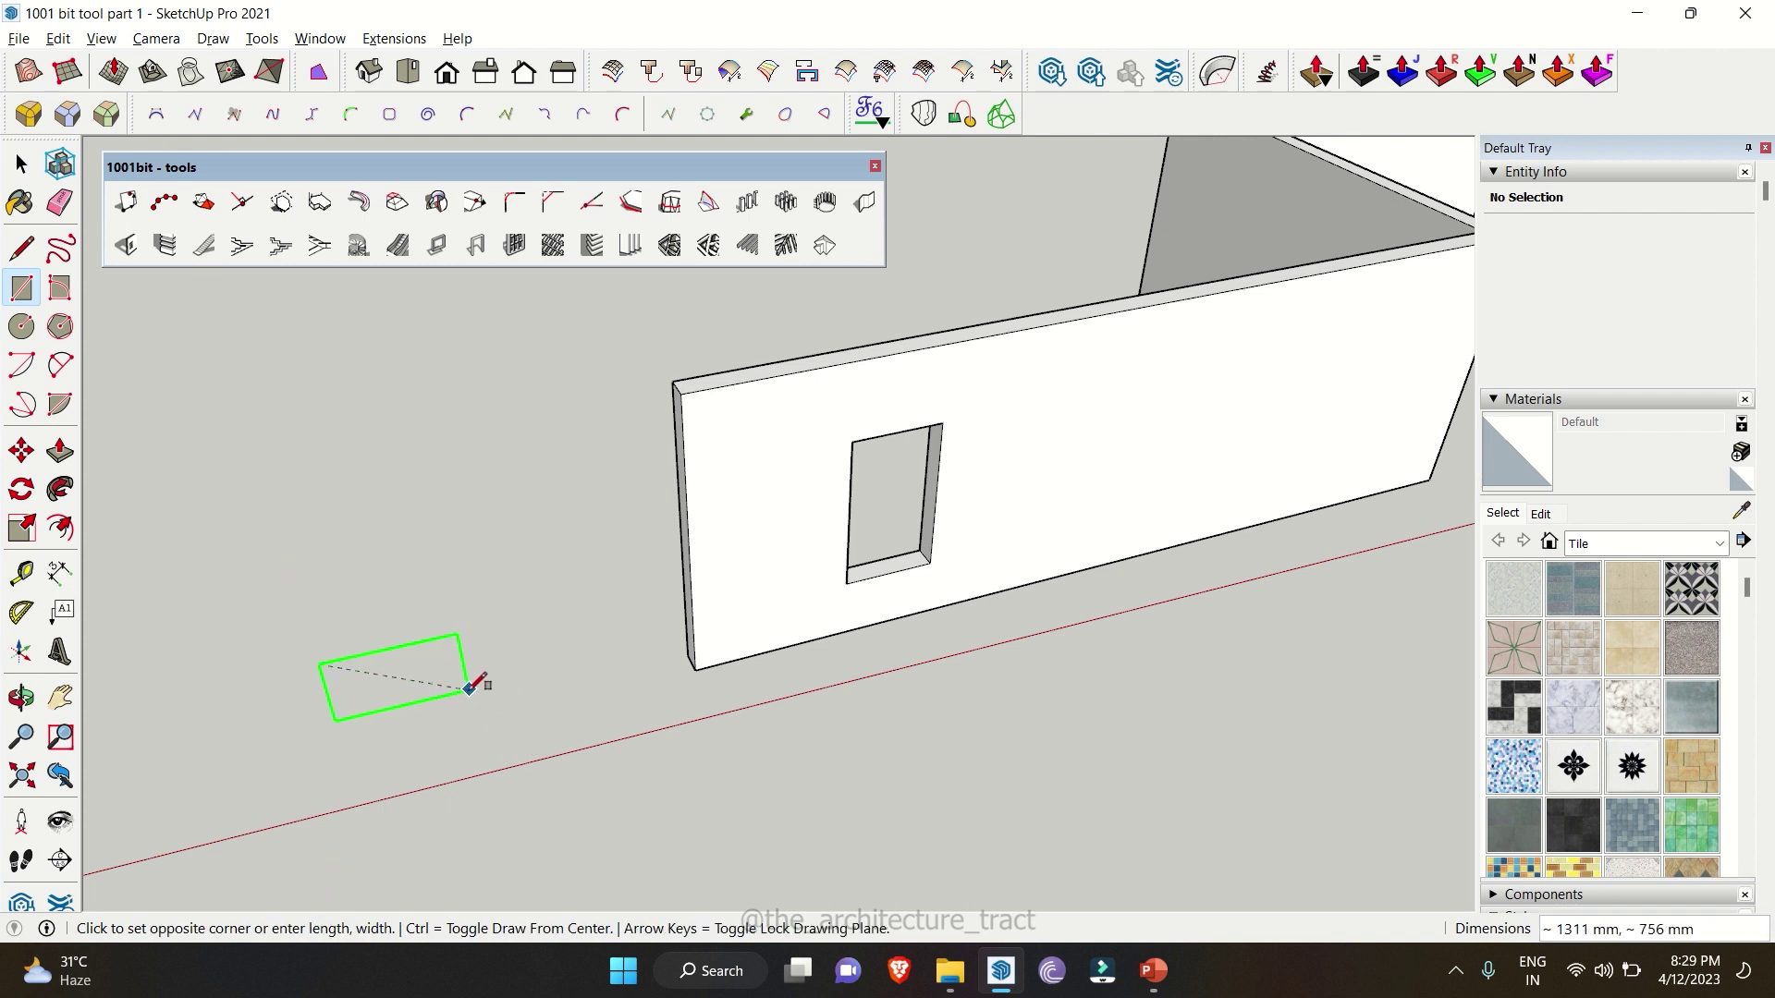
pyautogui.click(468, 688)
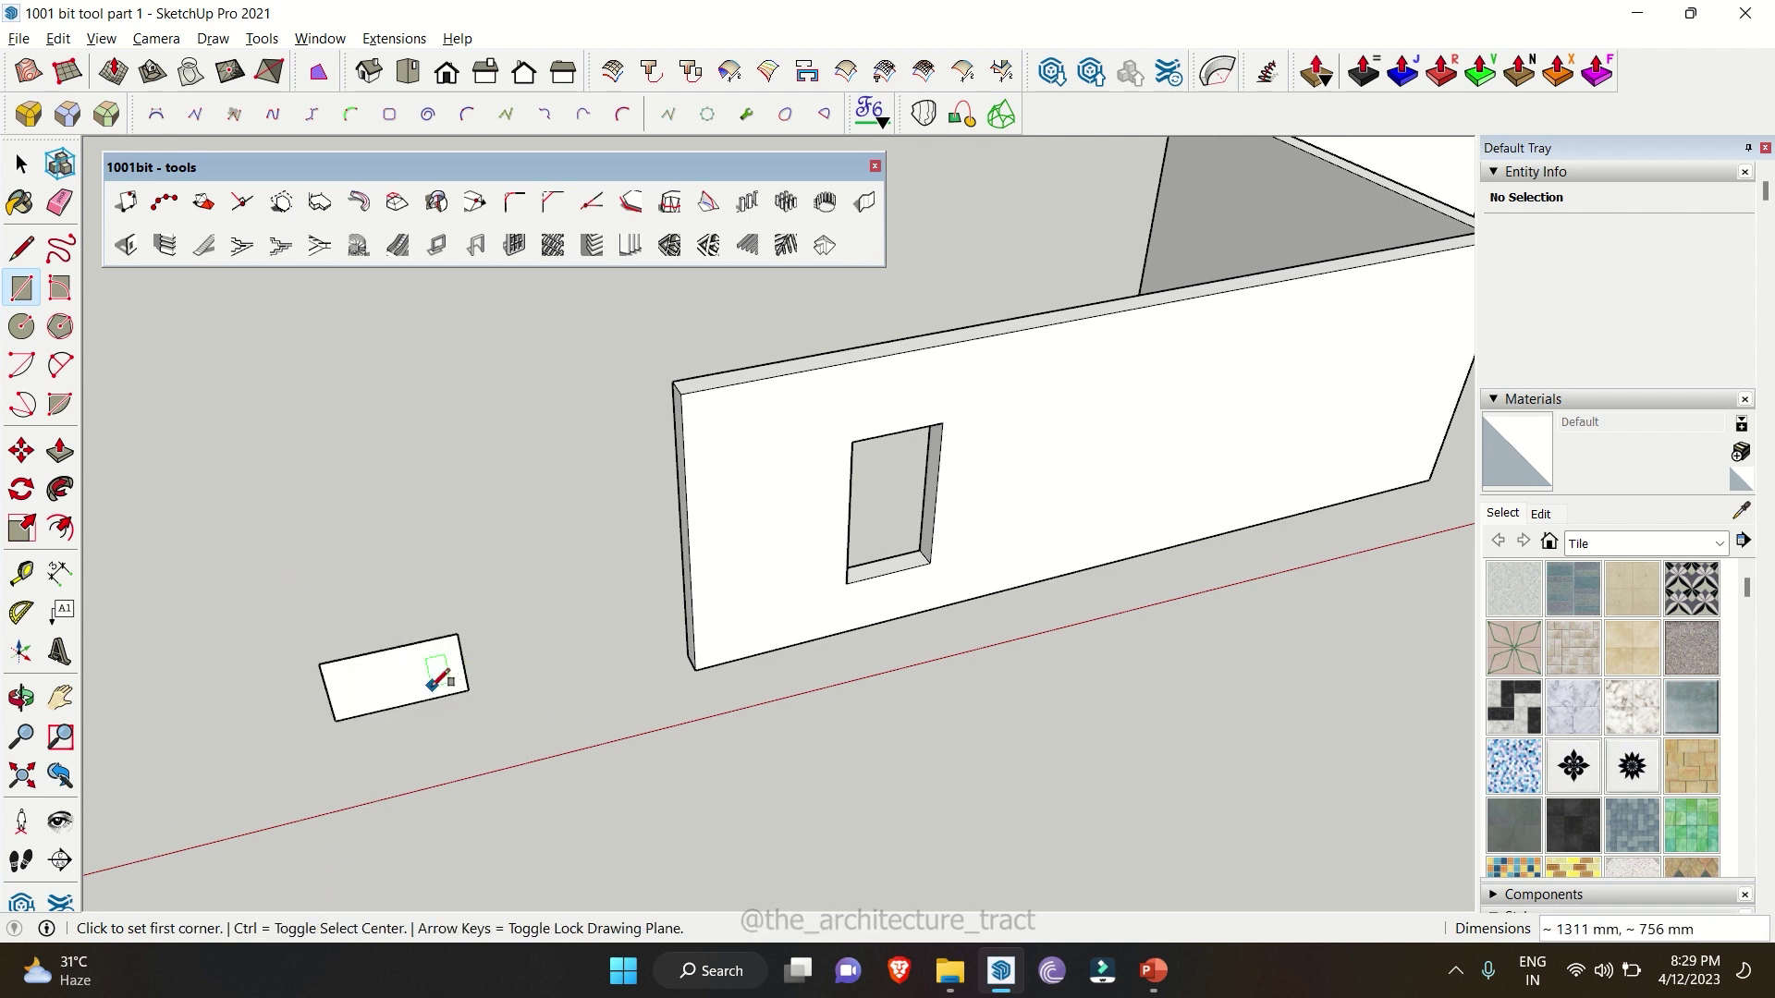
# - Start another wall opening and set up the drawn ground rectangle as its custom profile
pyautogui.click(126, 244)
pyautogui.moveTo(581, 274); pyautogui.dragTo(765, 215)
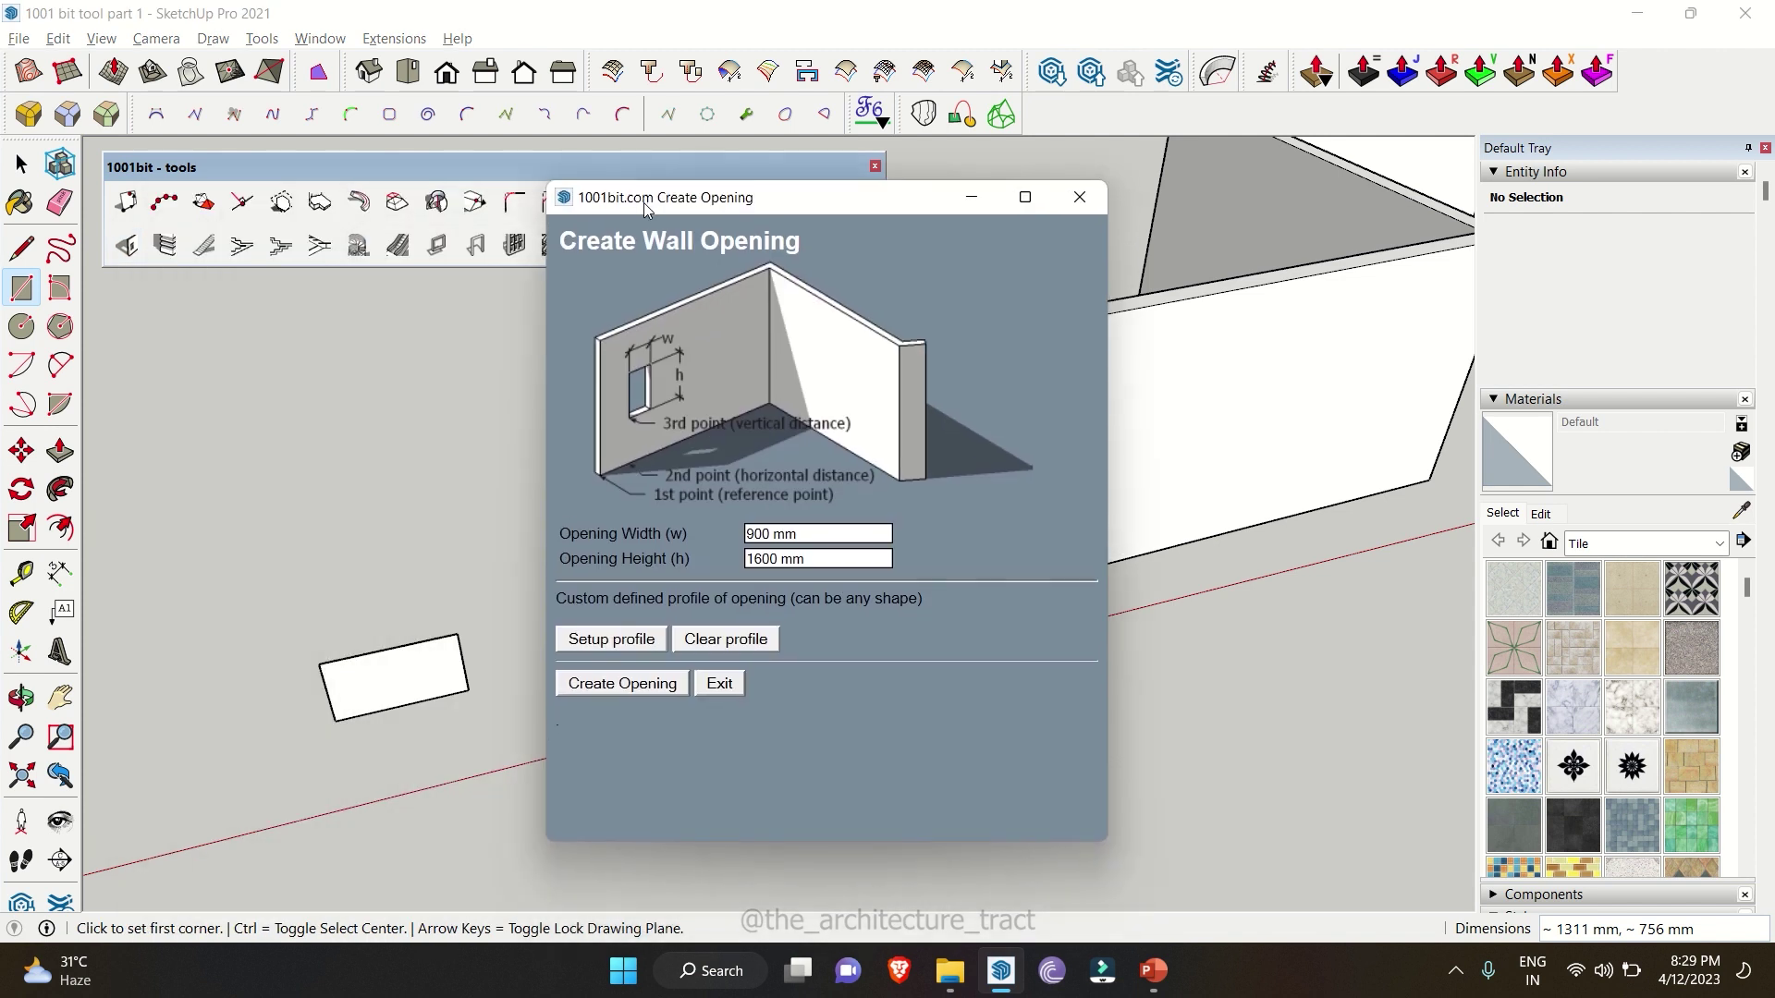
pyautogui.click(635, 650)
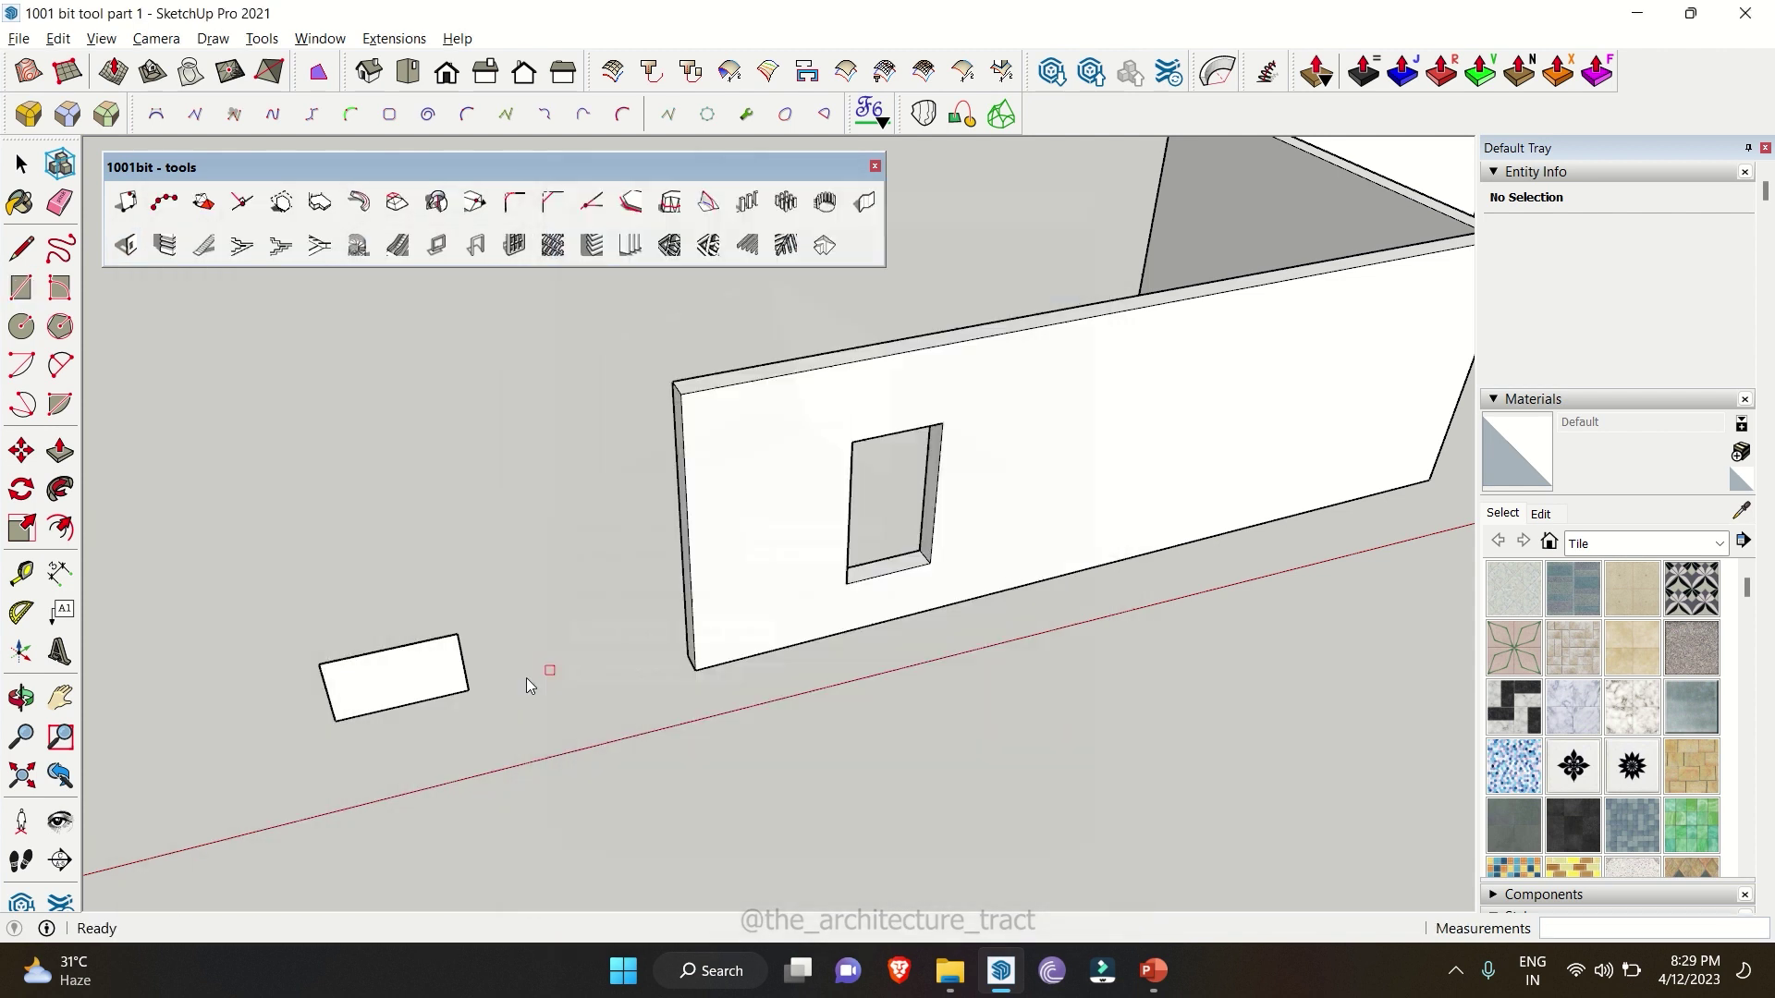
pyautogui.click(412, 684)
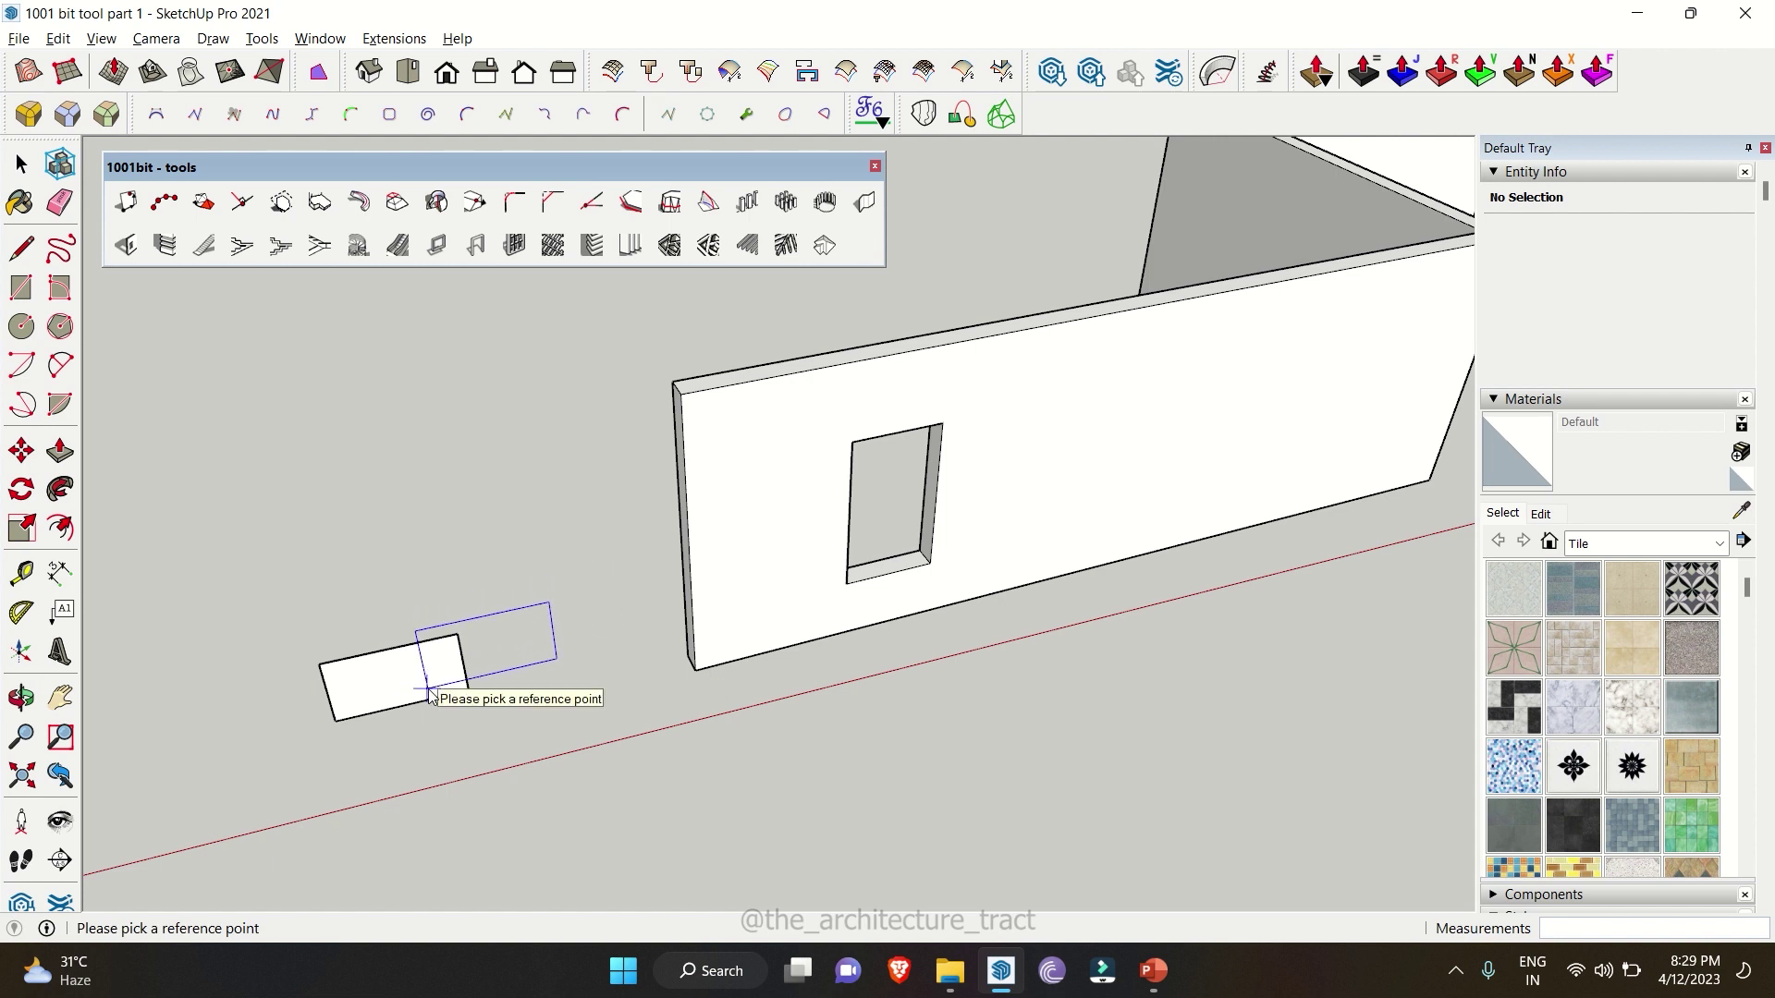
# - Cut the custom-profile opening beside the existing one, referenced from the wall's lower outer corner, at a vertical distance of about 1048 mm
pyautogui.scroll(-1, 430, 693)
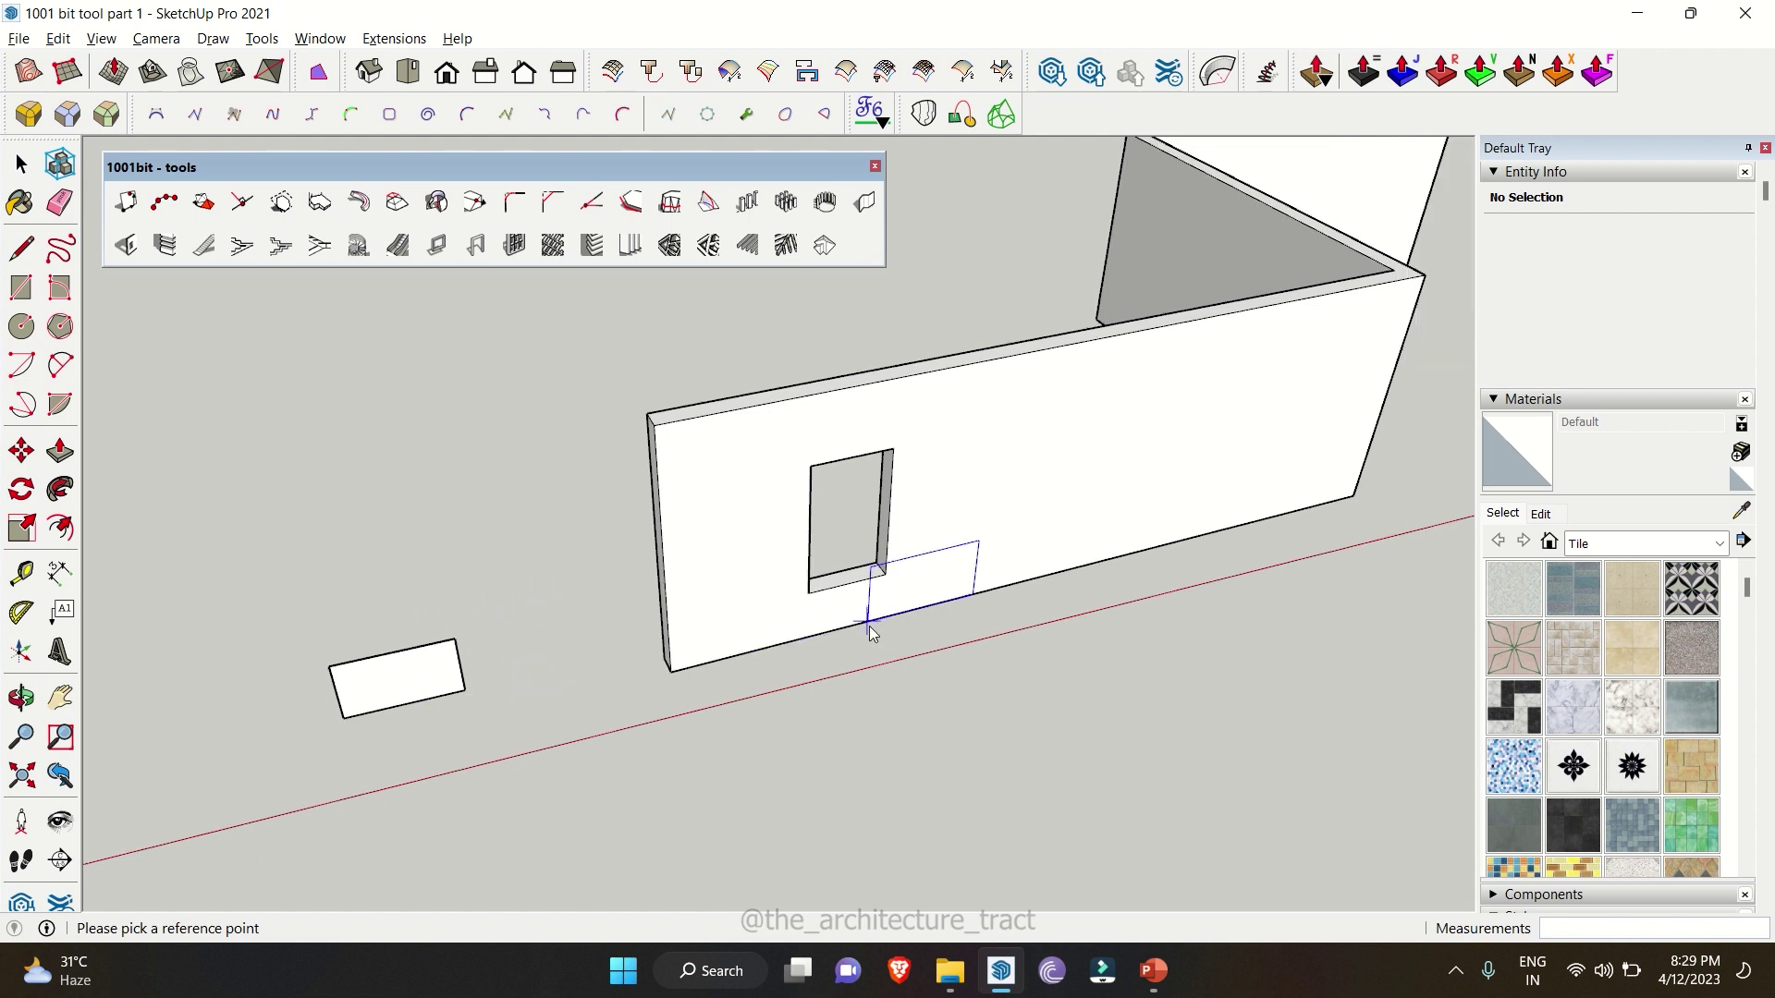
pyautogui.click(671, 671)
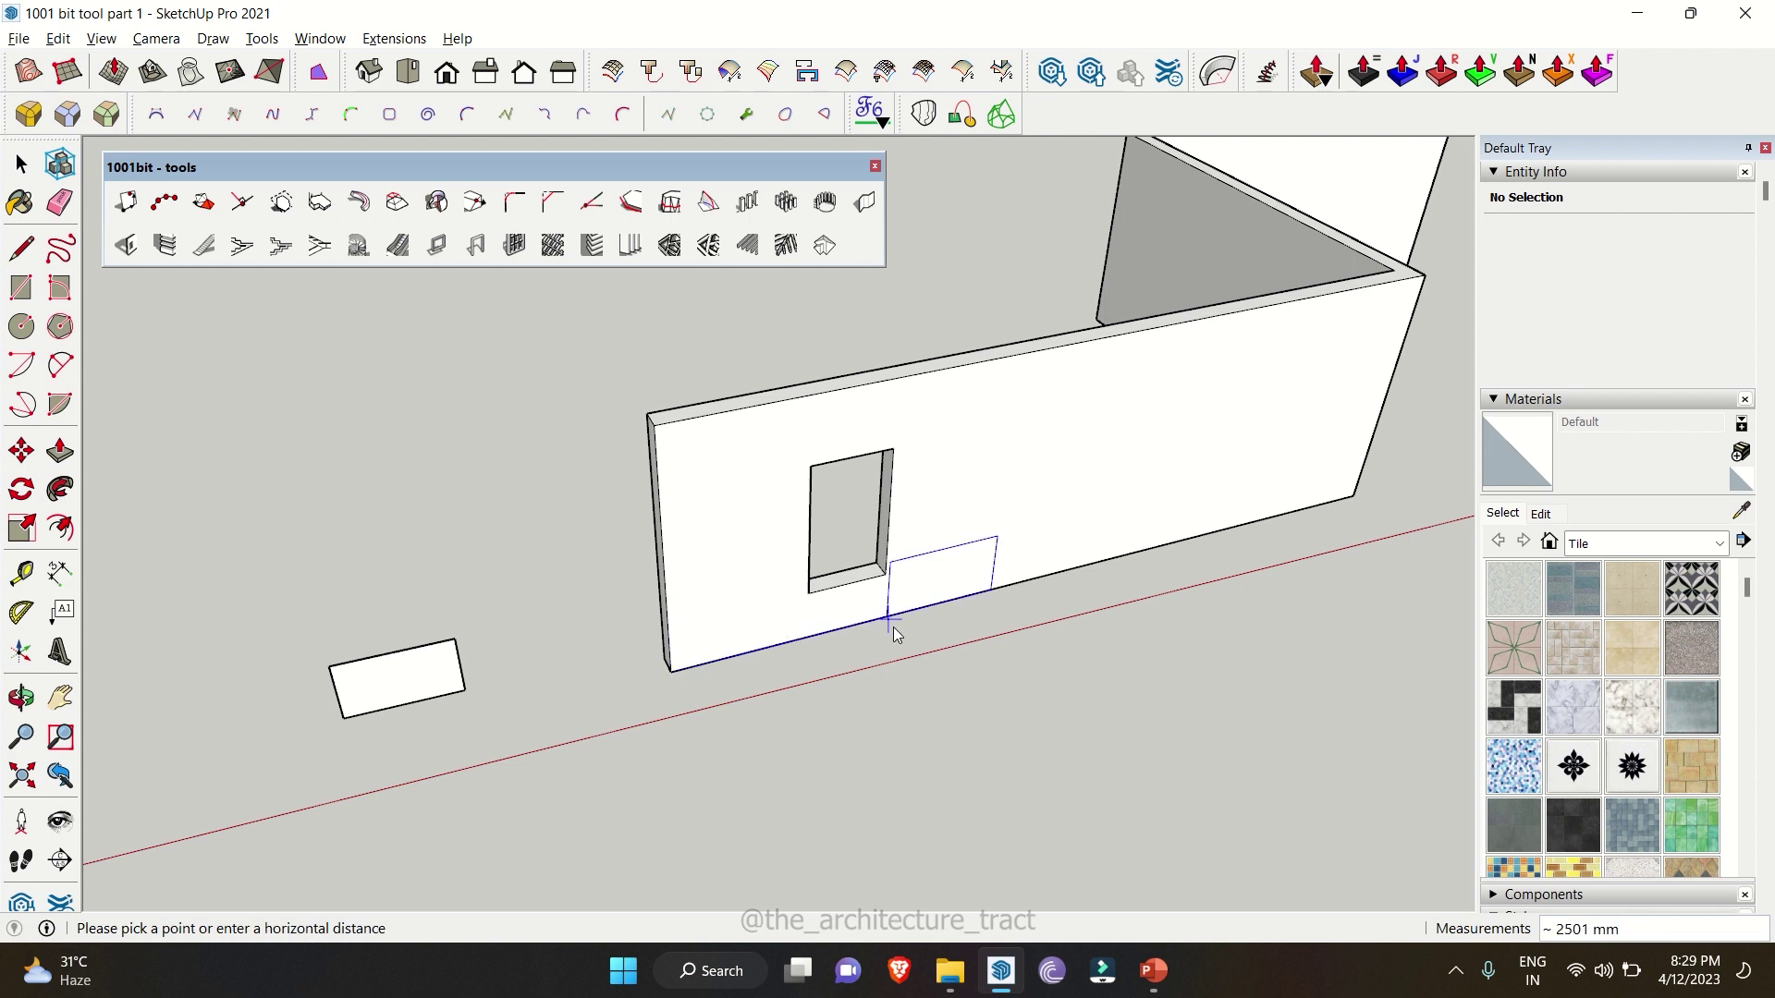
pyautogui.click(938, 606)
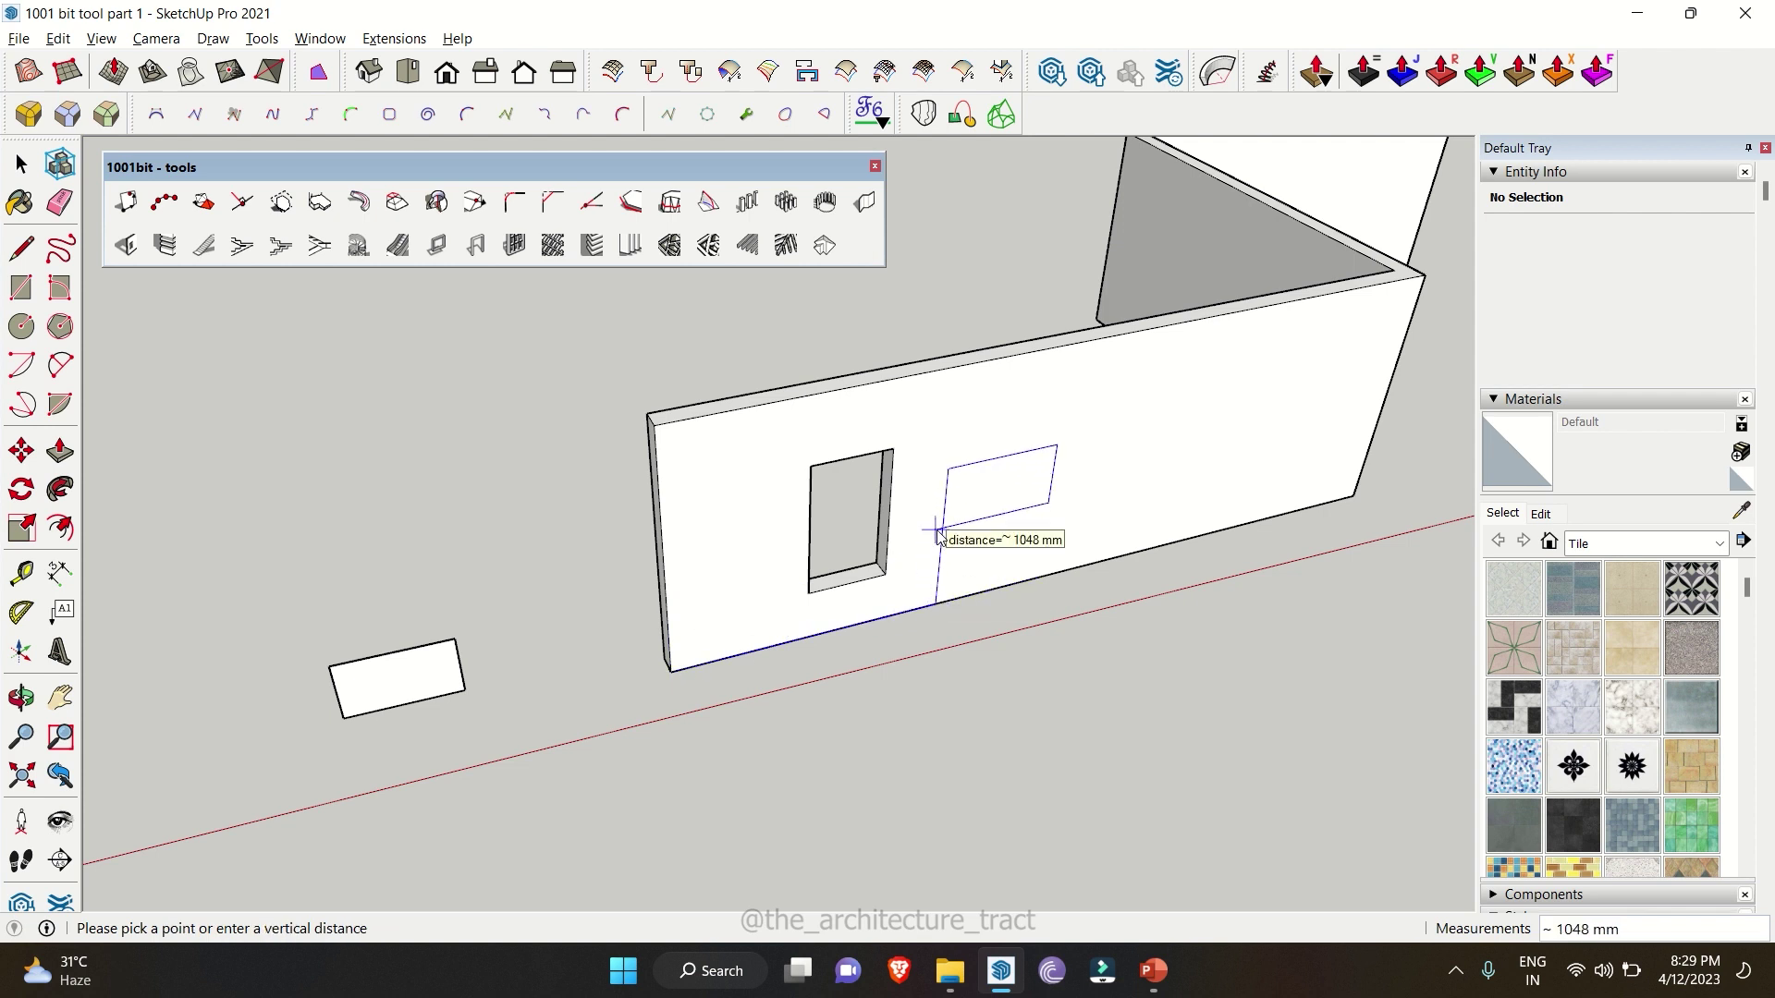
pyautogui.click(937, 531)
# - Move the whole array of columns so its front corner column sits on the red axis
pyautogui.scroll(-3, 911, 555)
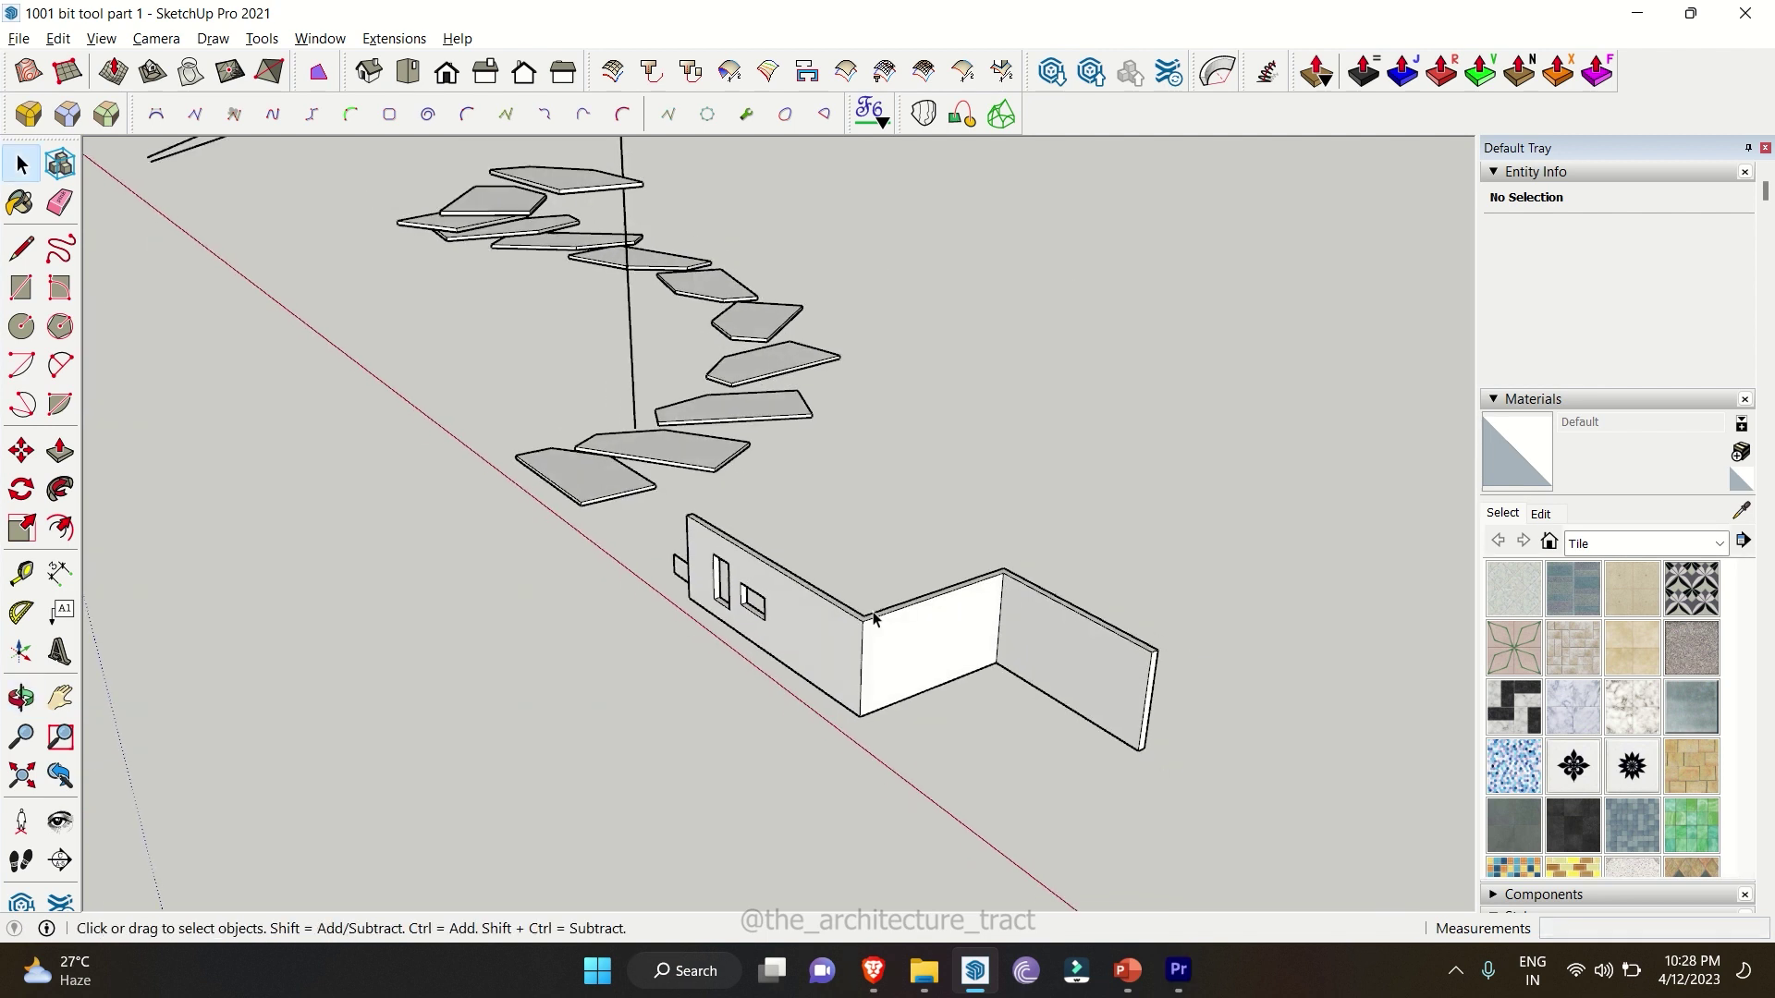
pyautogui.scroll(-3, 872, 605)
pyautogui.moveTo(873, 606); pyautogui.dragTo(1386, 739, button='middle')
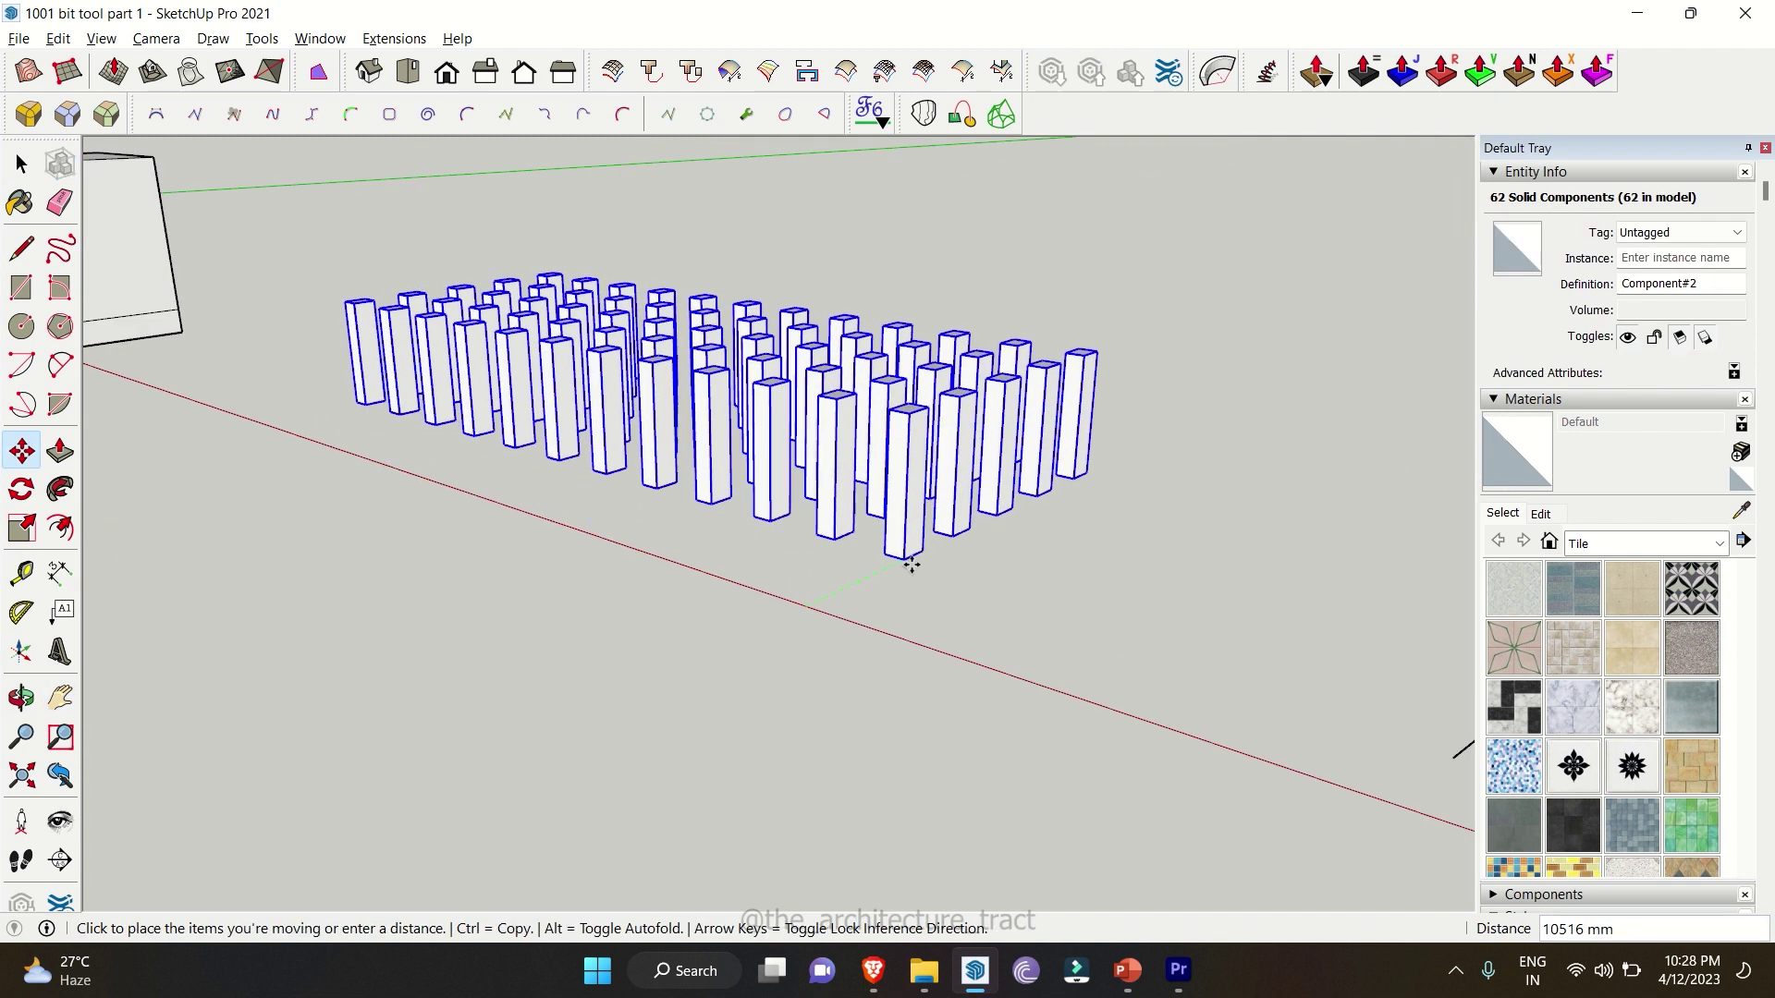
pyautogui.click(904, 567)
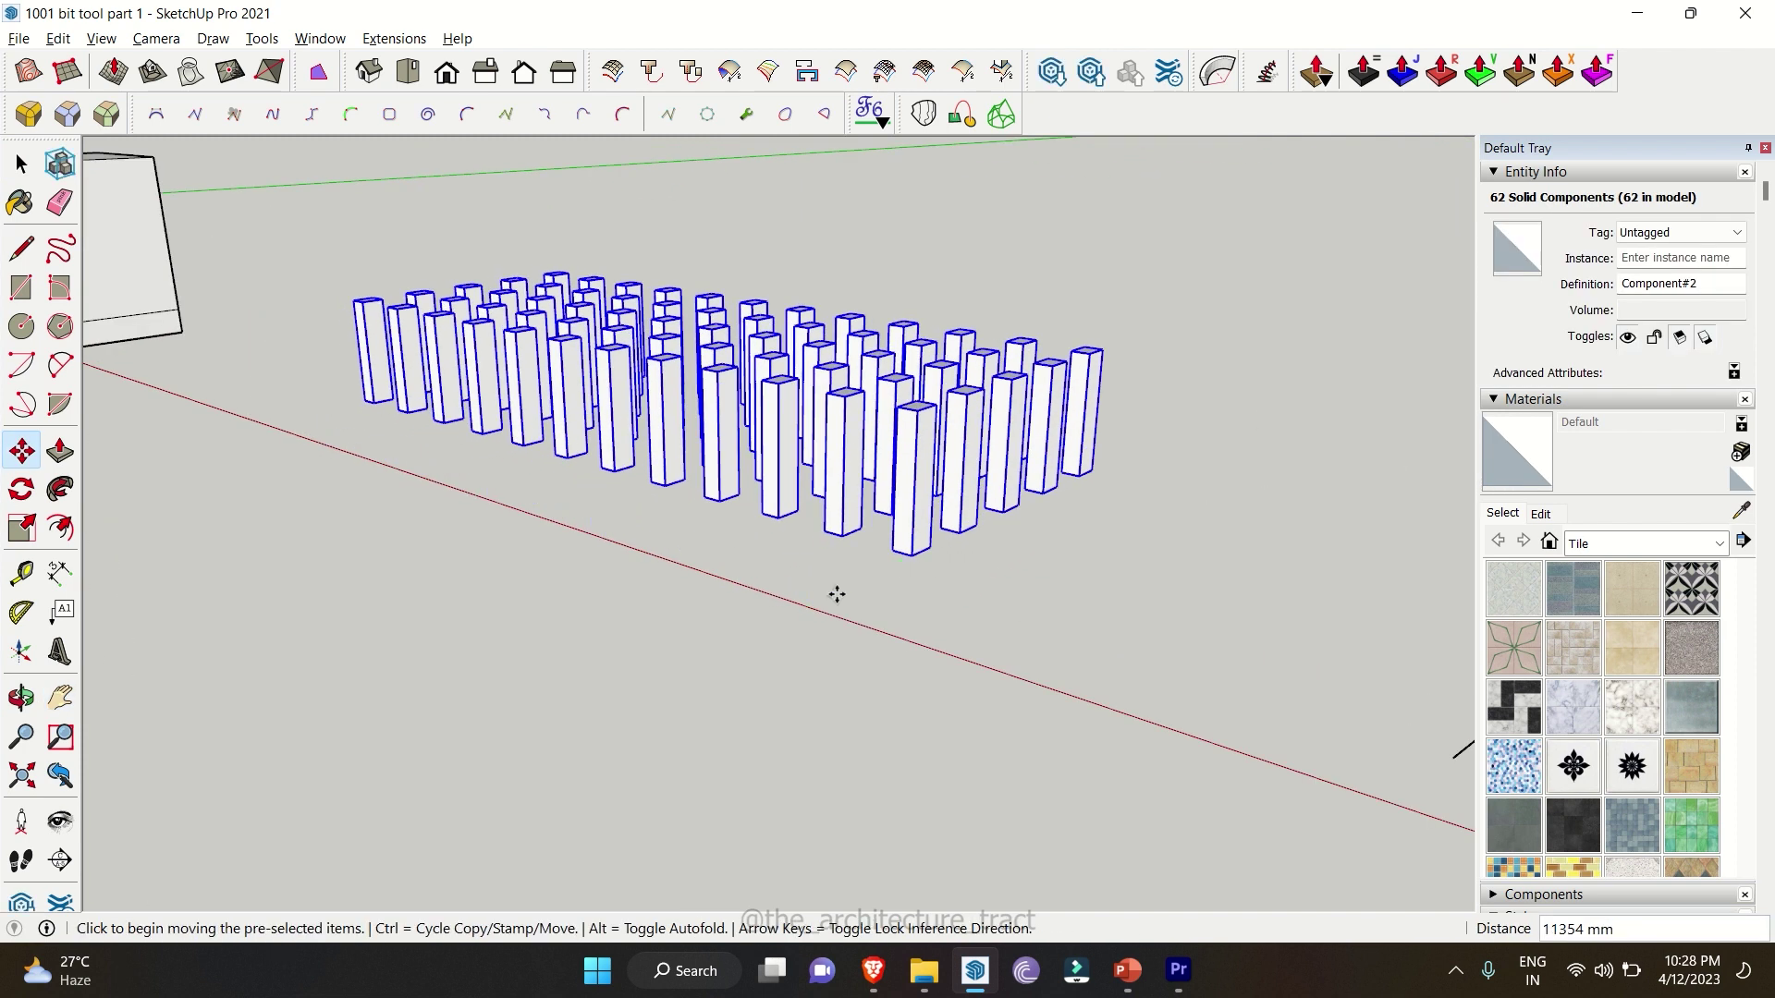
pyautogui.click(876, 591)
pyautogui.click(866, 574)
pyautogui.click(865, 574)
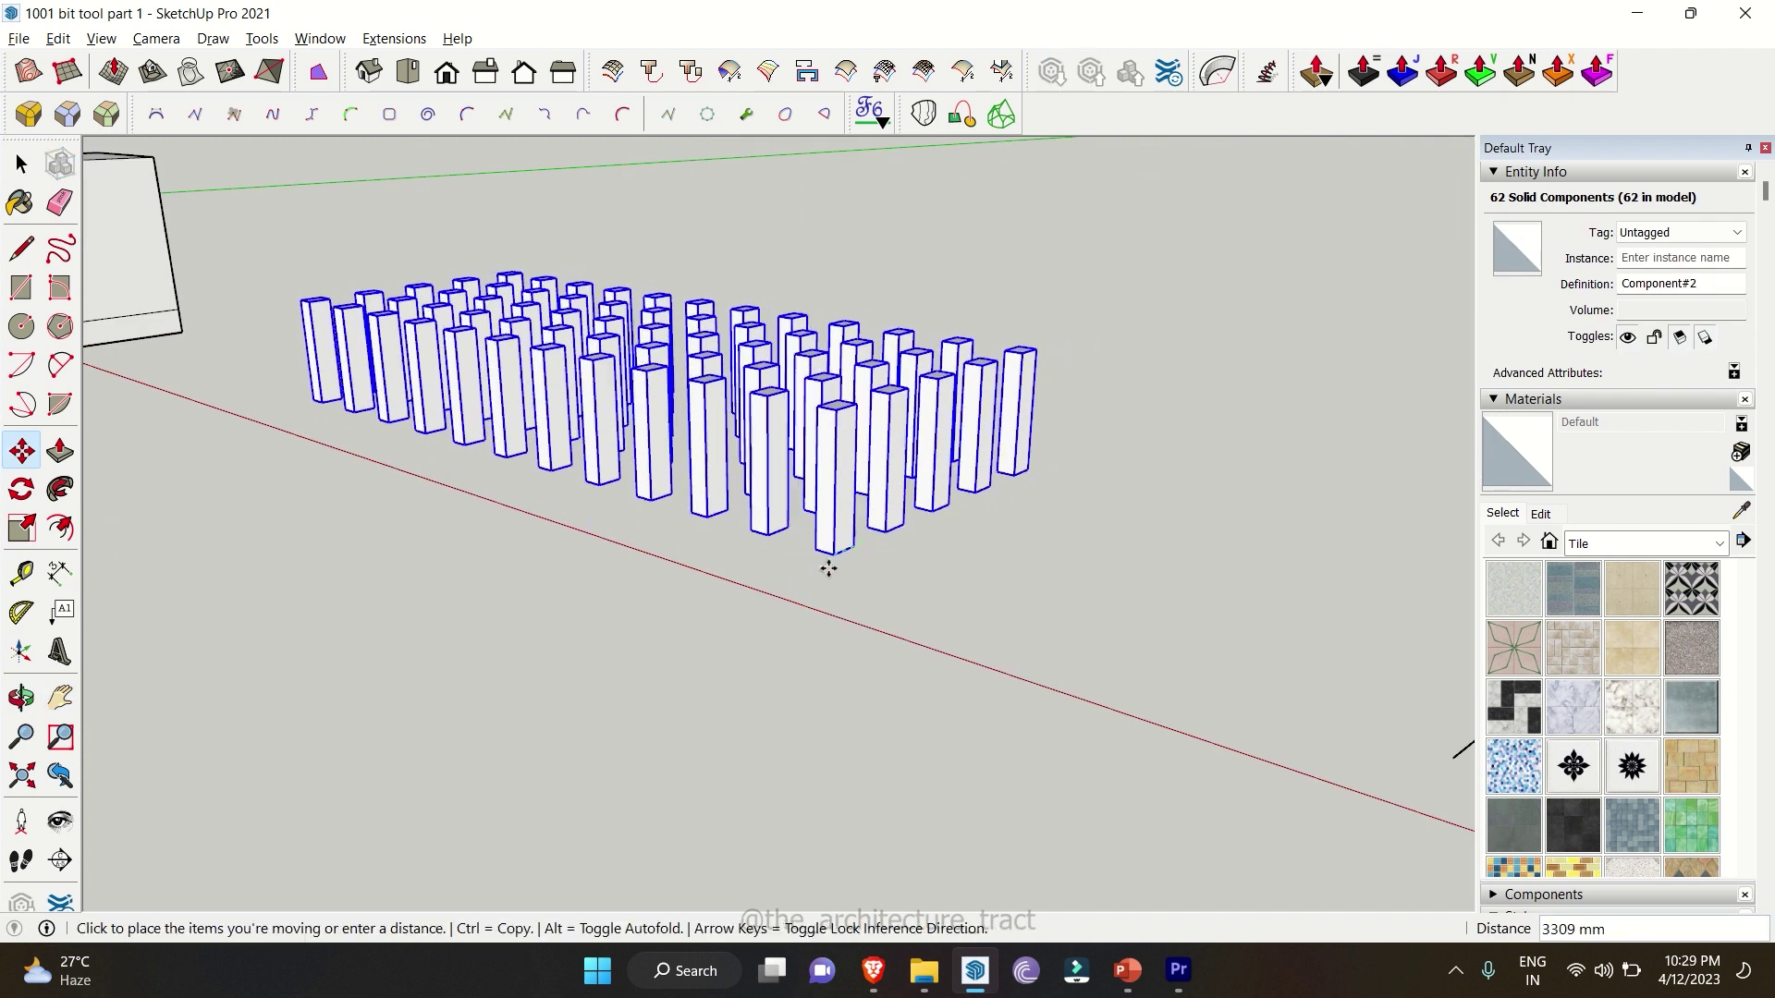
pyautogui.click(760, 596)
pyautogui.press('space')
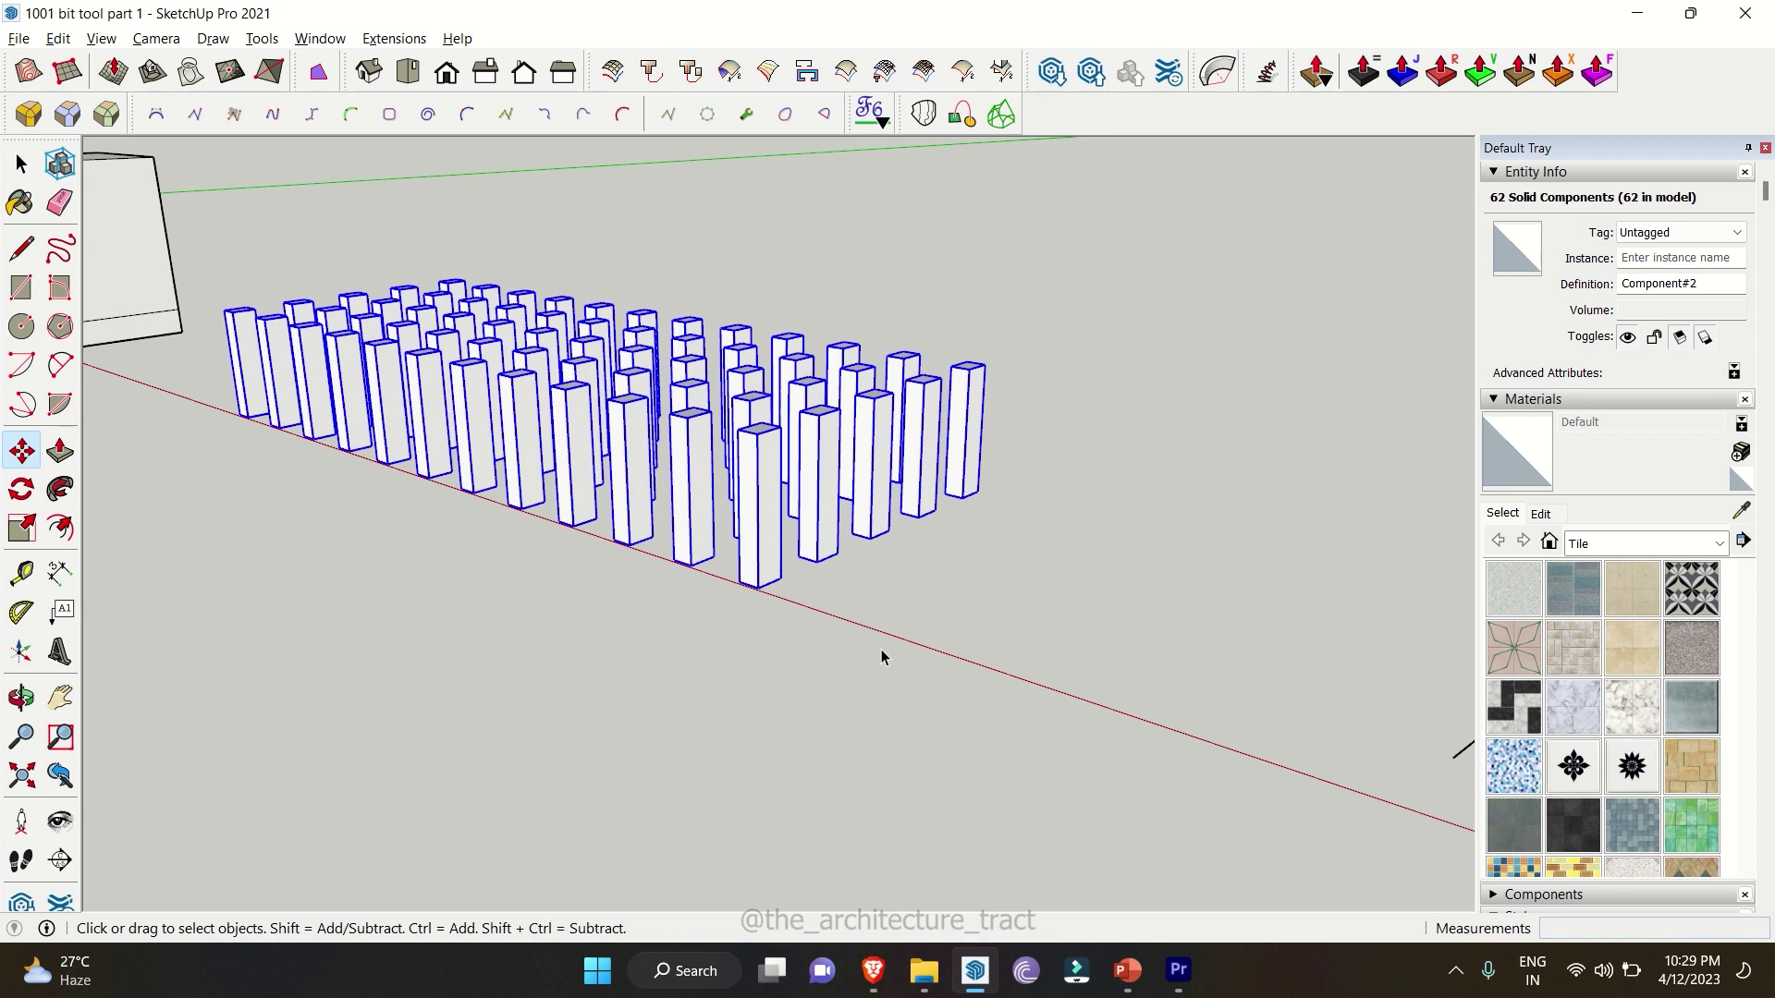
# - Review the tool examples lined up along the red axis, from the column array back toward the origin
pyautogui.scroll(-5, 891, 657)
pyautogui.keyDown('shift'); pyautogui.moveTo(739, 554); pyautogui.dragTo(710, 544, button='middle'); pyautogui.keyUp('shift')
pyautogui.scroll(8, 273, 430)
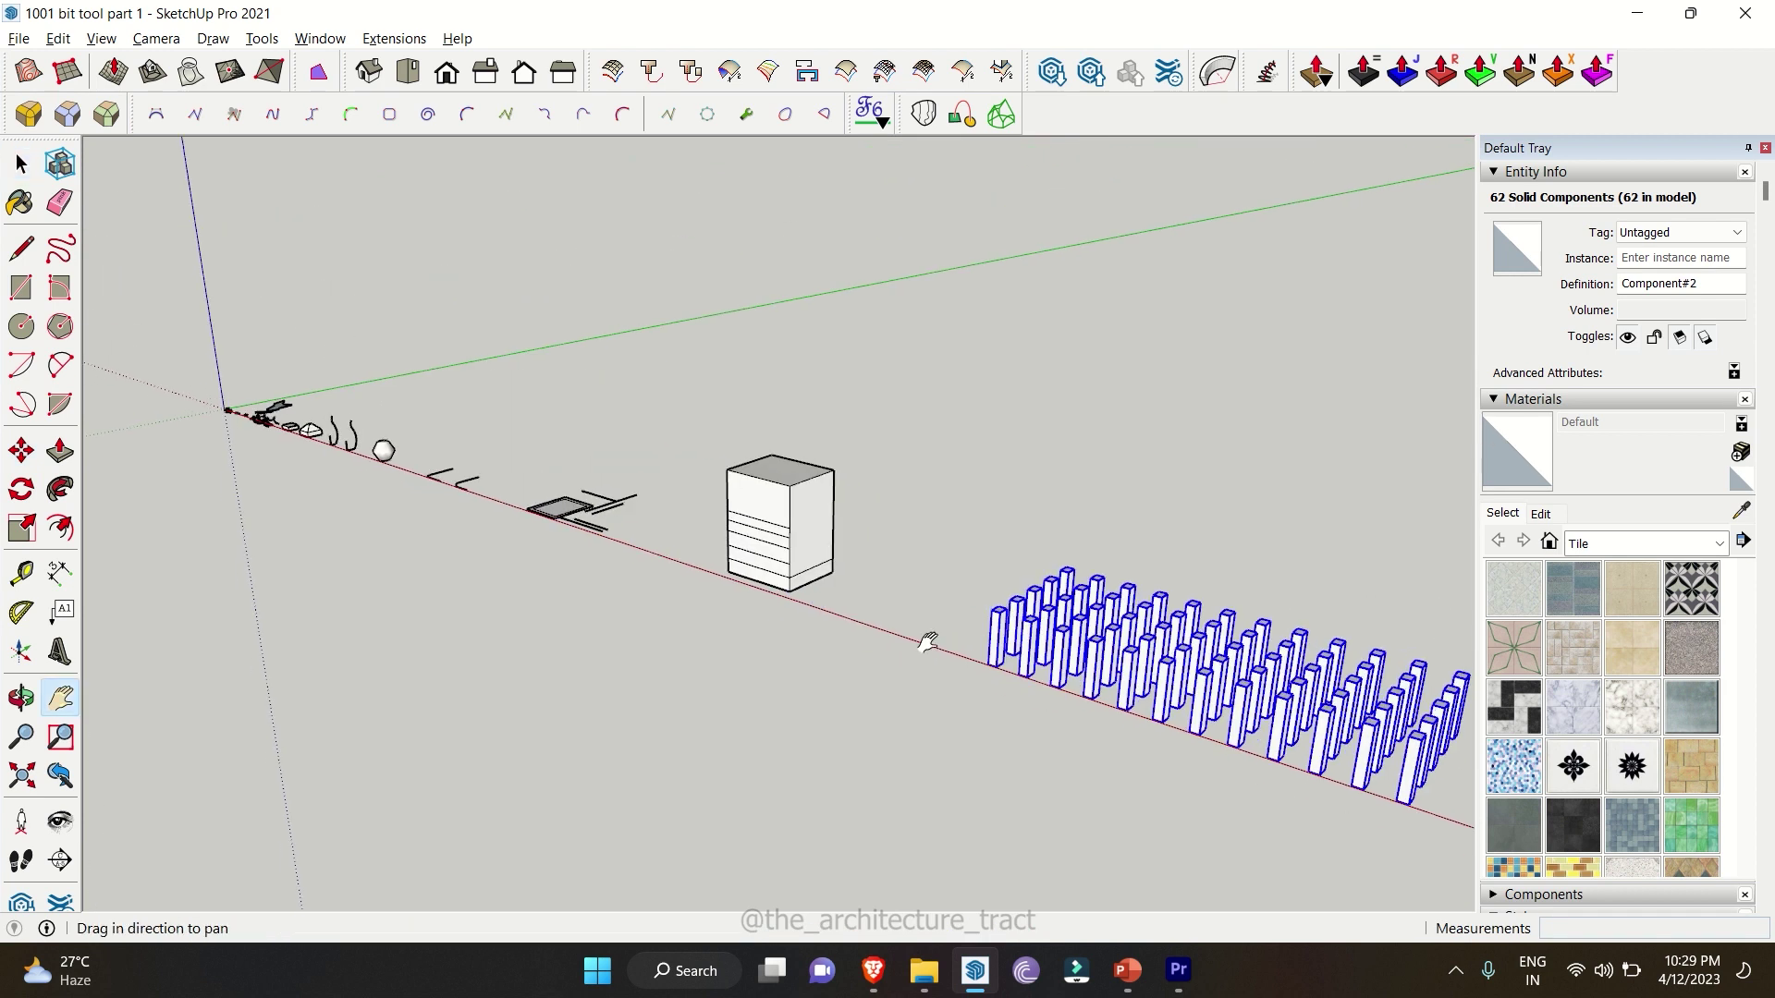
pyautogui.scroll(10, 273, 430)
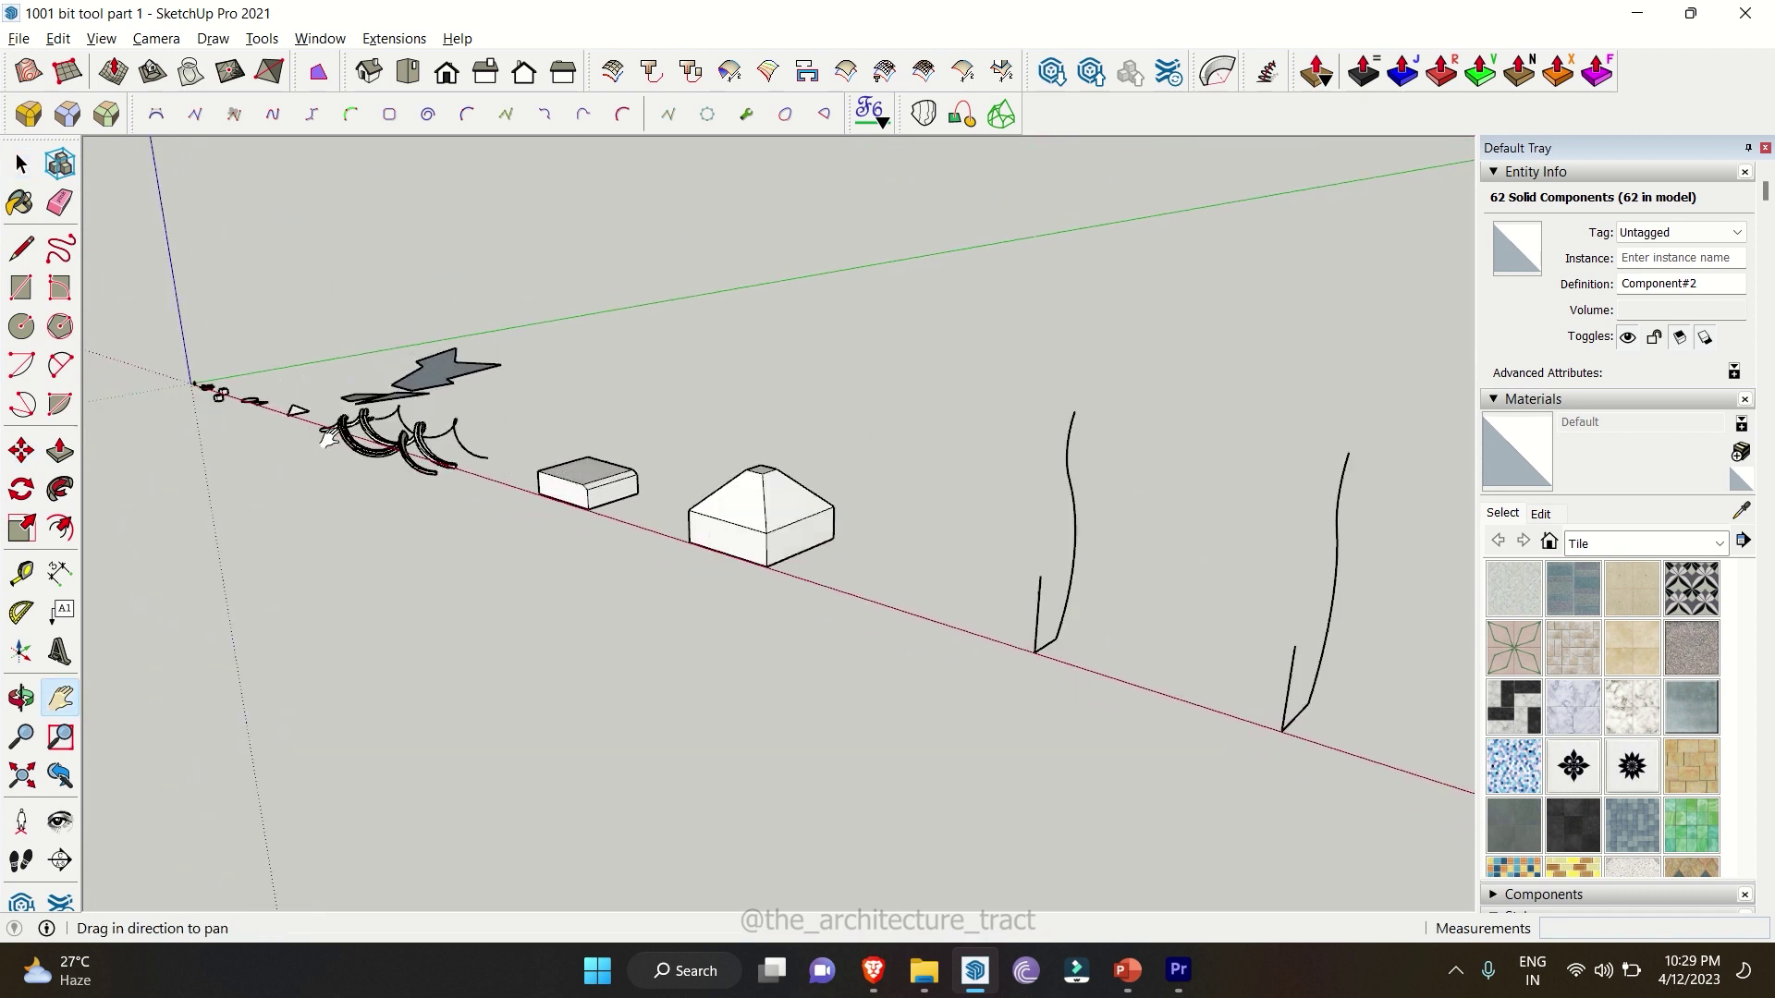